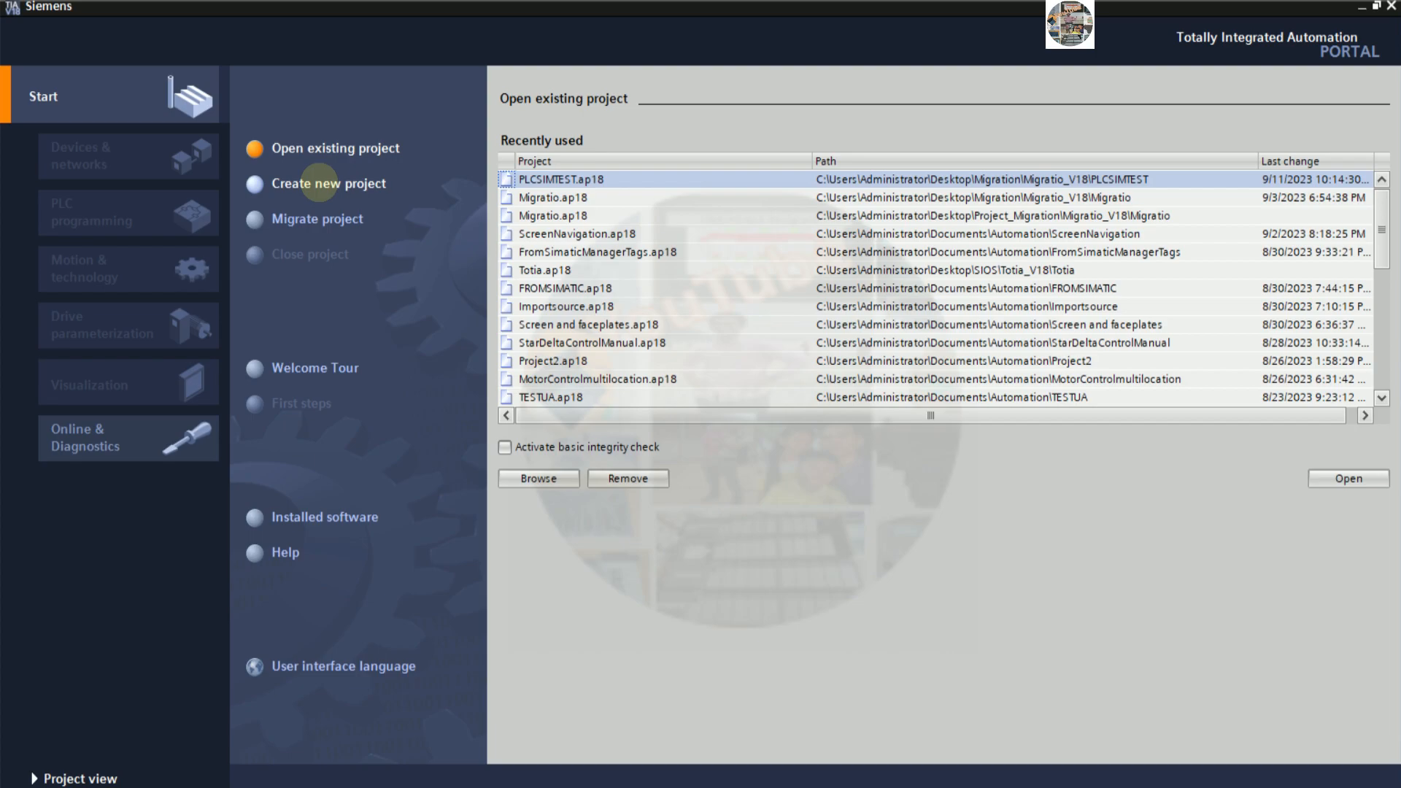
- Create a new project named WinCCExplorerPopupScreen
left_click(328, 183)
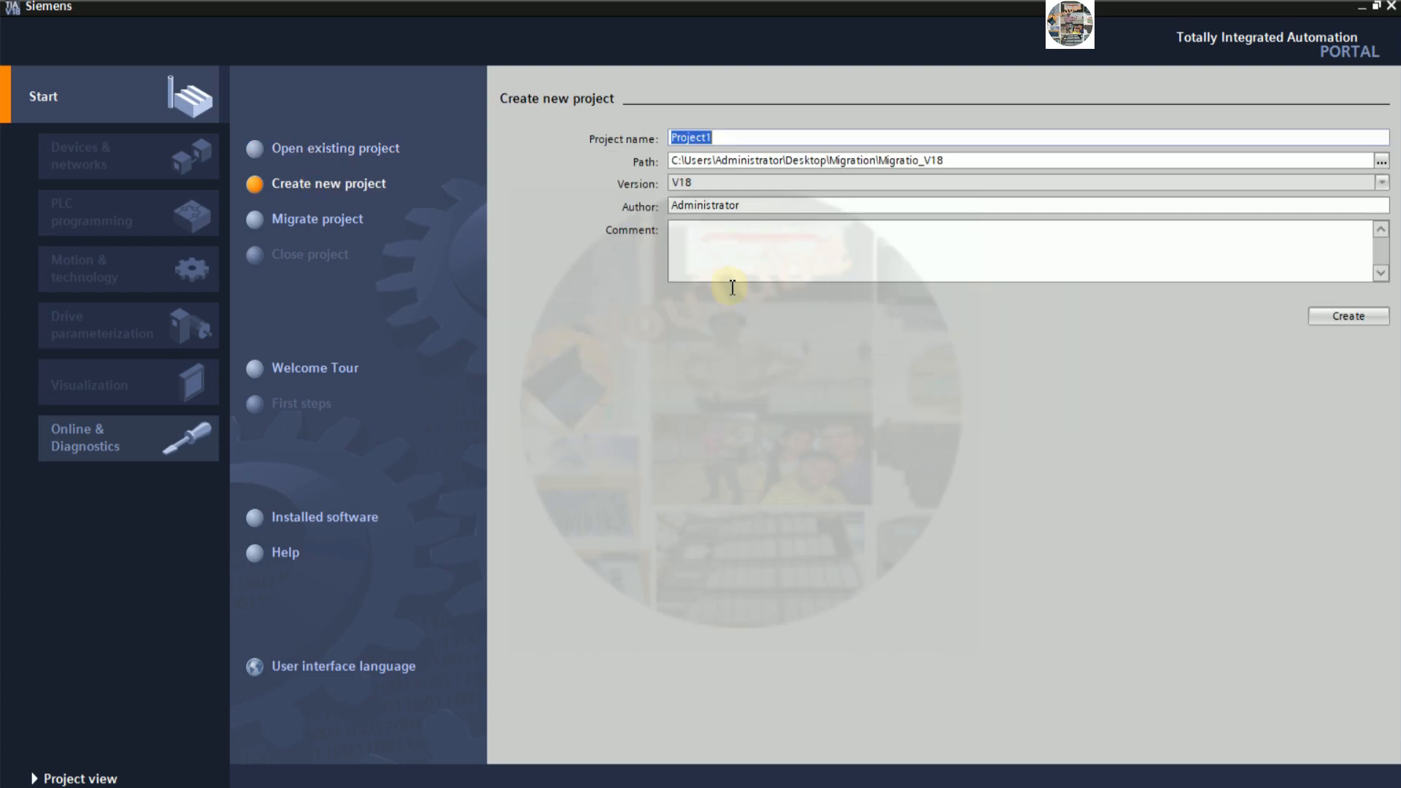
left_click_drag(731, 143, 621, 125)
type("WinCCExplorerPopupSc")
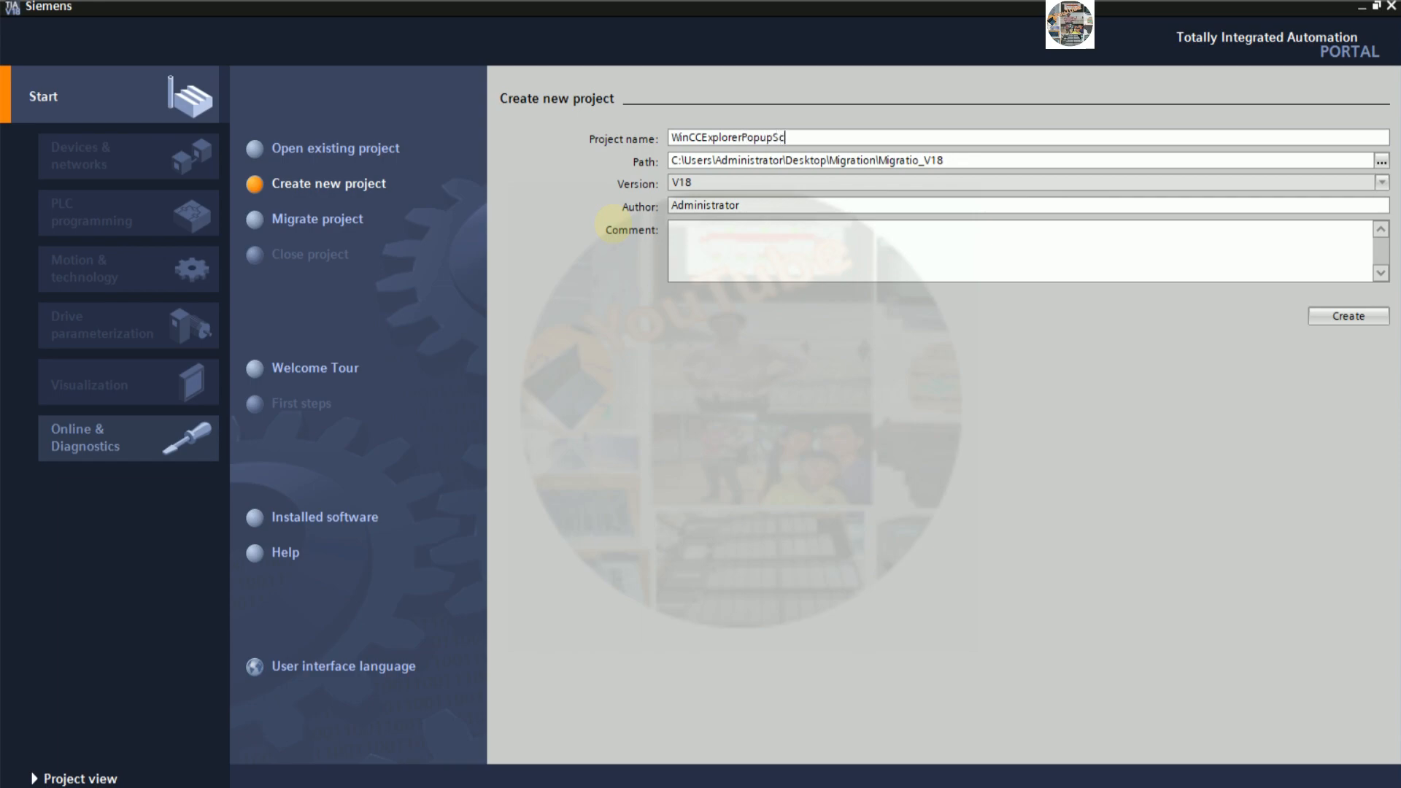
type("en")
left_click(1348, 318)
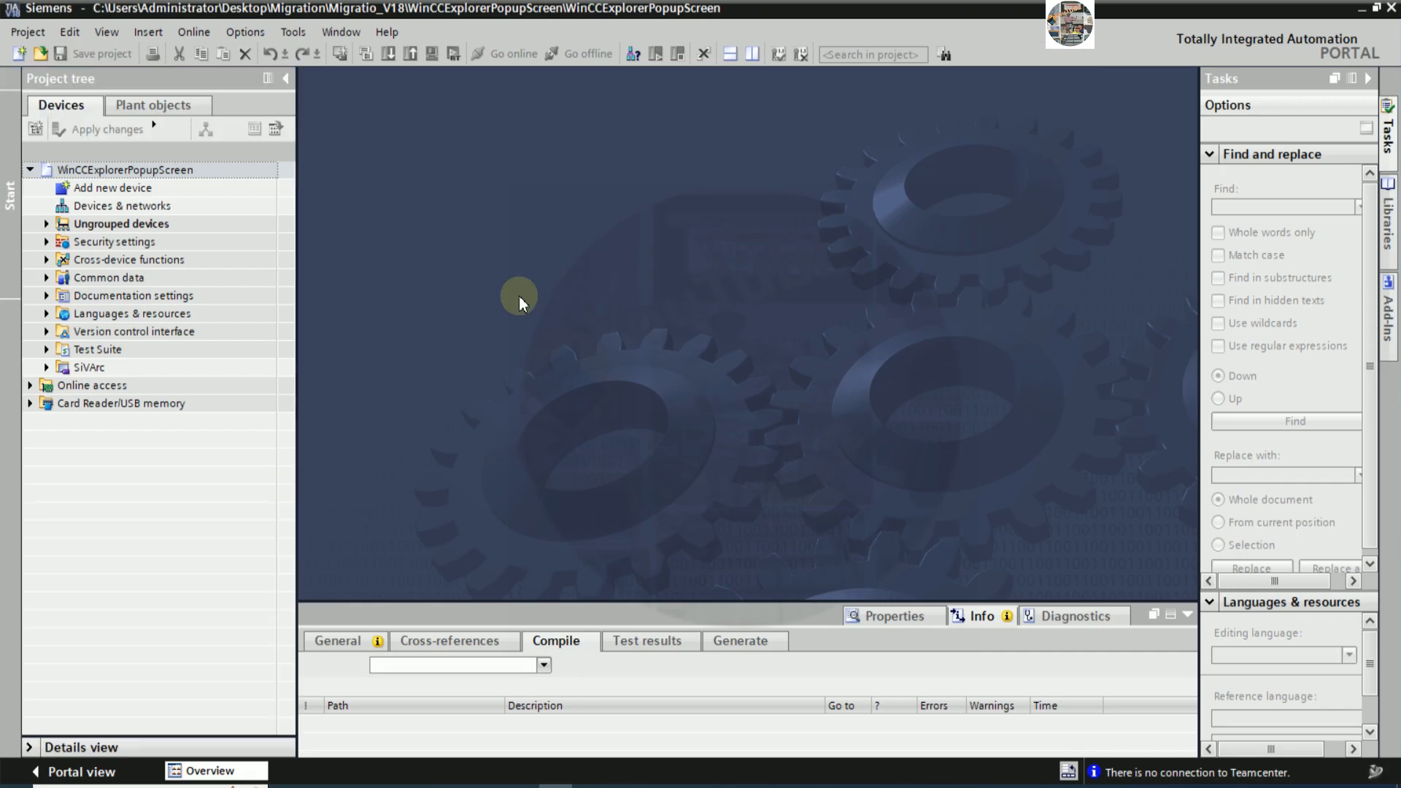
- Add an S7-1200 CPU 1214C AC/DC/Rly, article 6ES7 214-1BG40-0XB0 version V4.6, as a device named PLCSIMhardware
left_click(121, 189)
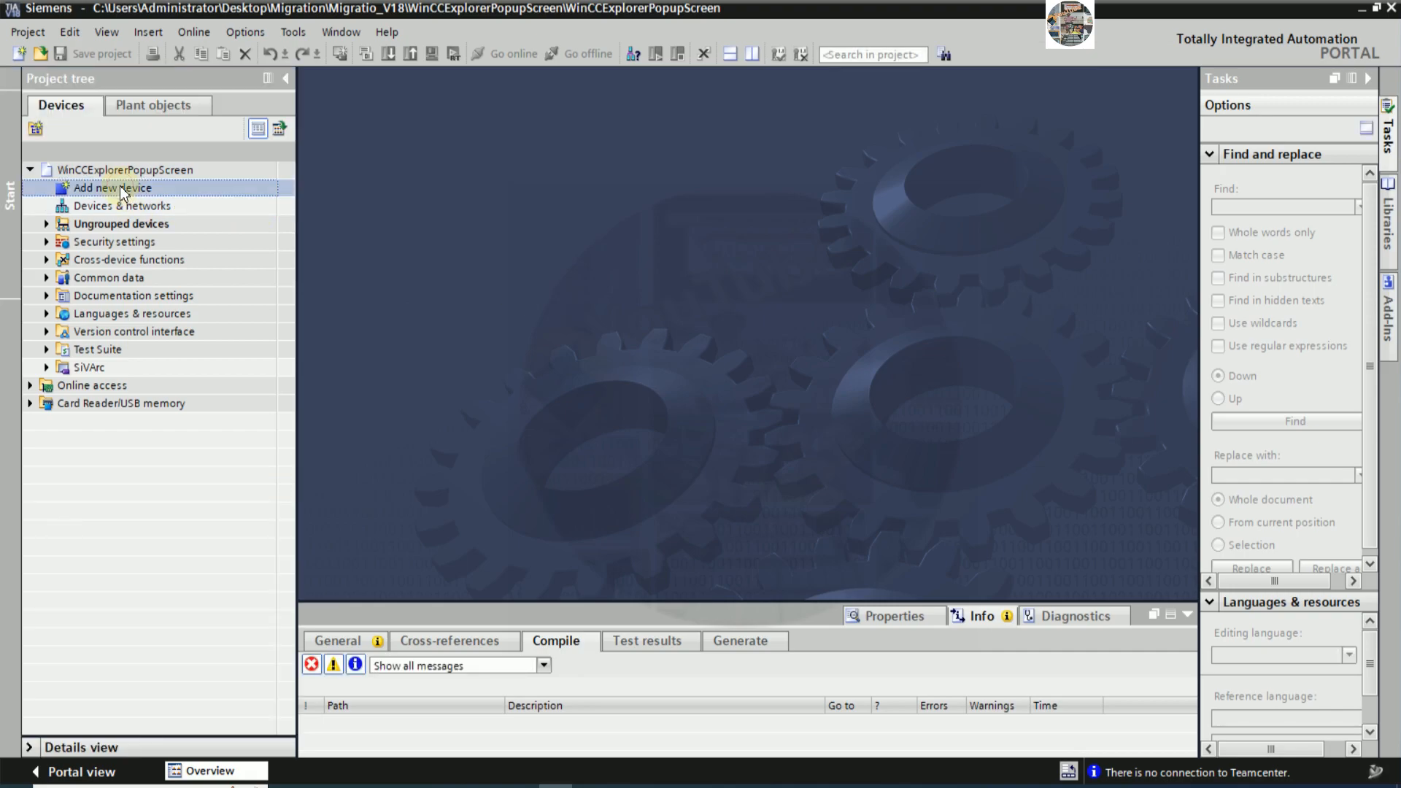
double_click(121, 189)
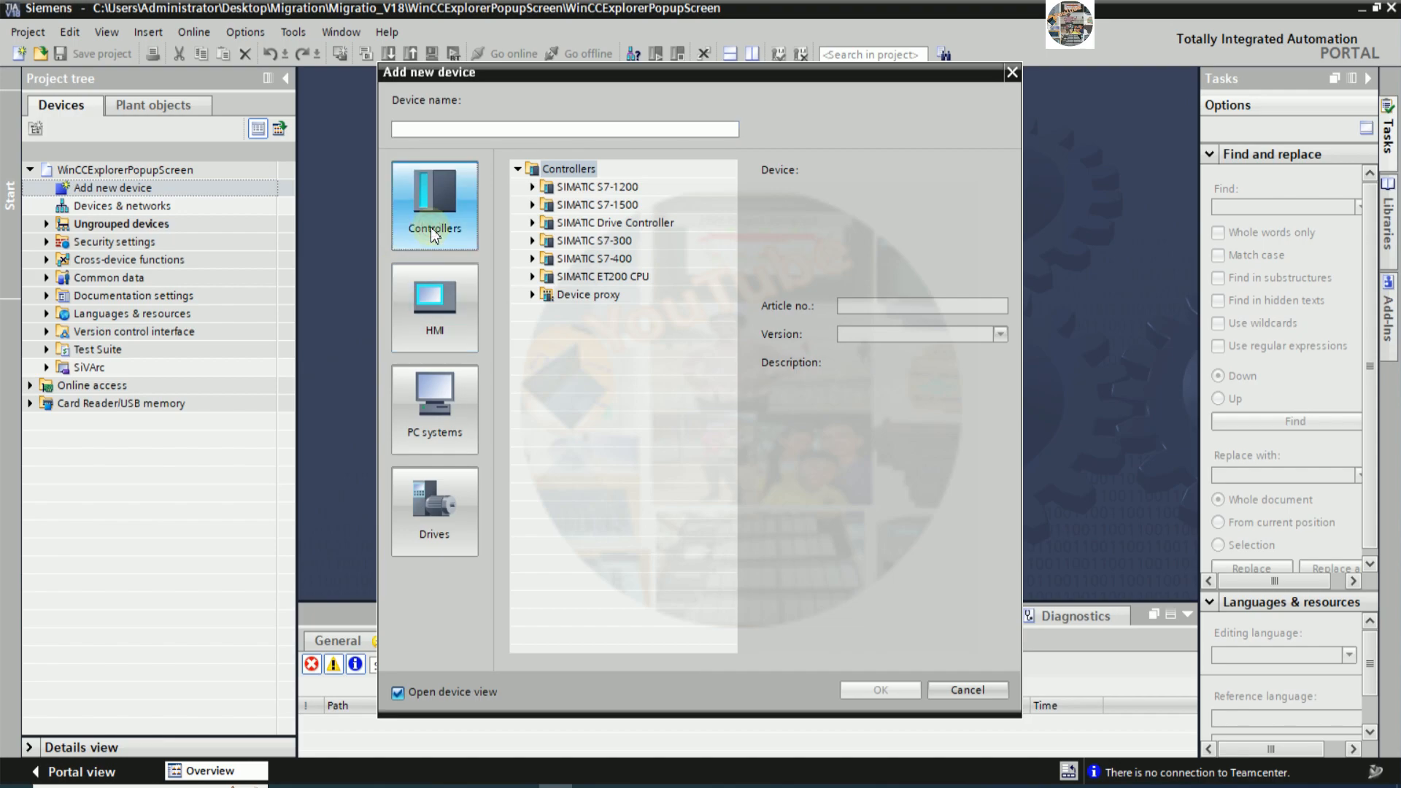
left_click(533, 188)
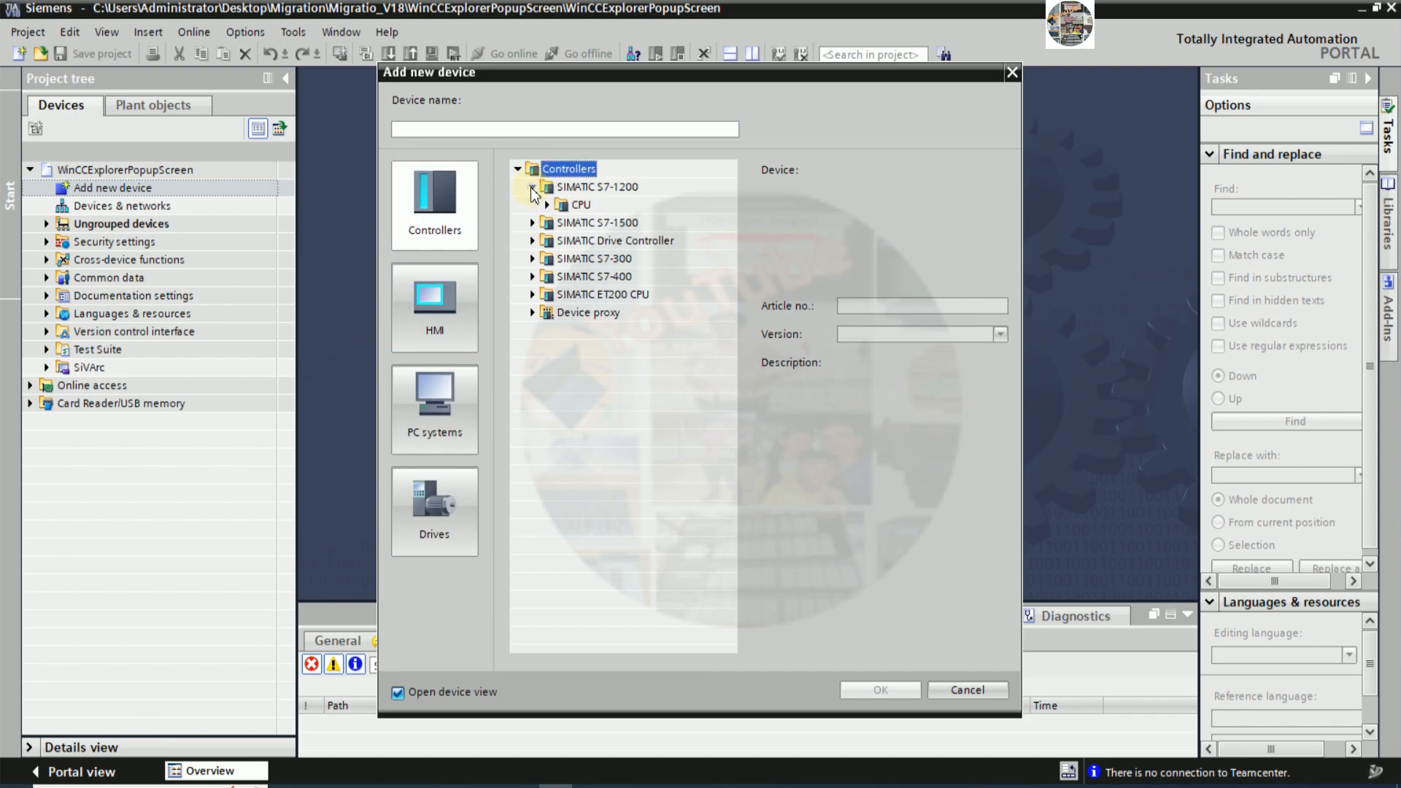
left_click(546, 204)
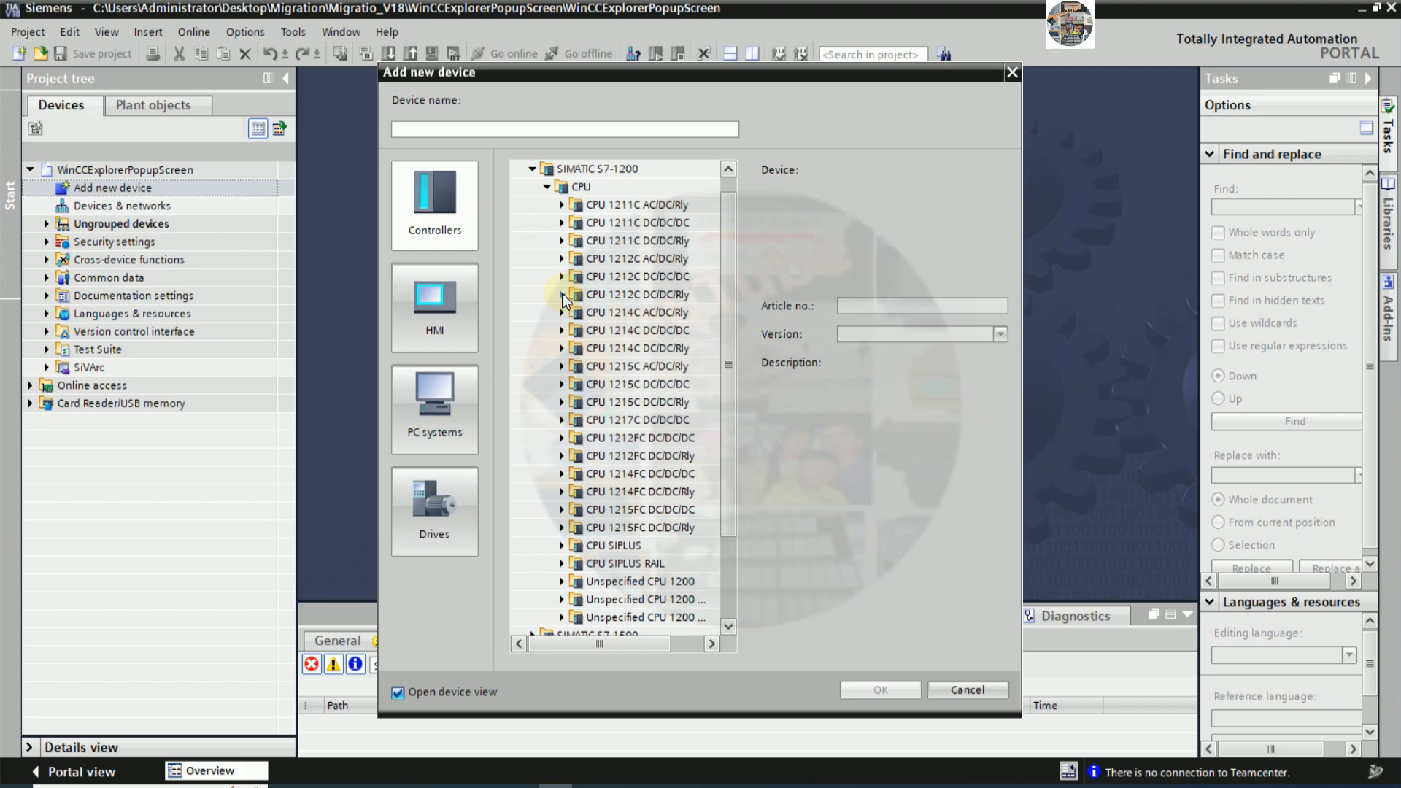
left_click(567, 315)
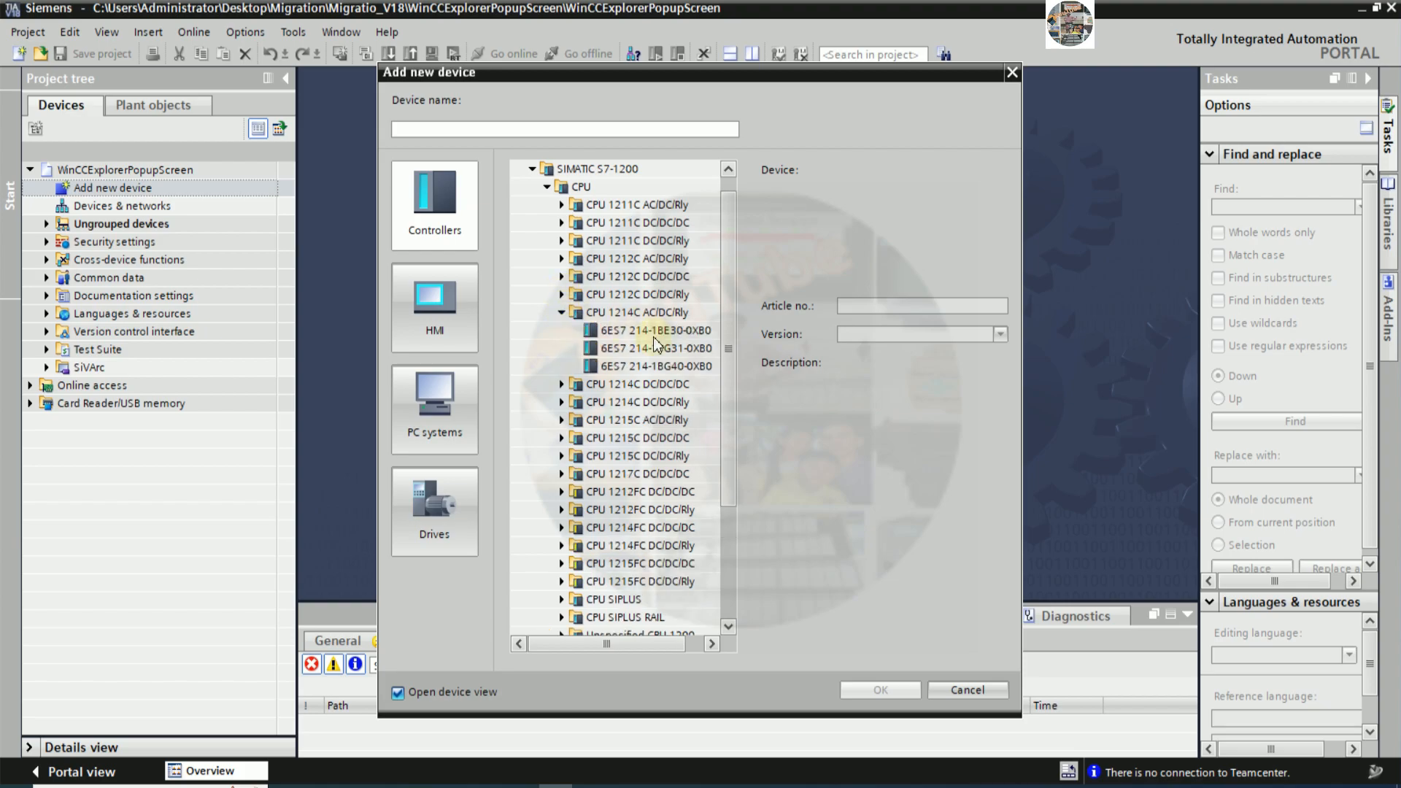
left_click(645, 365)
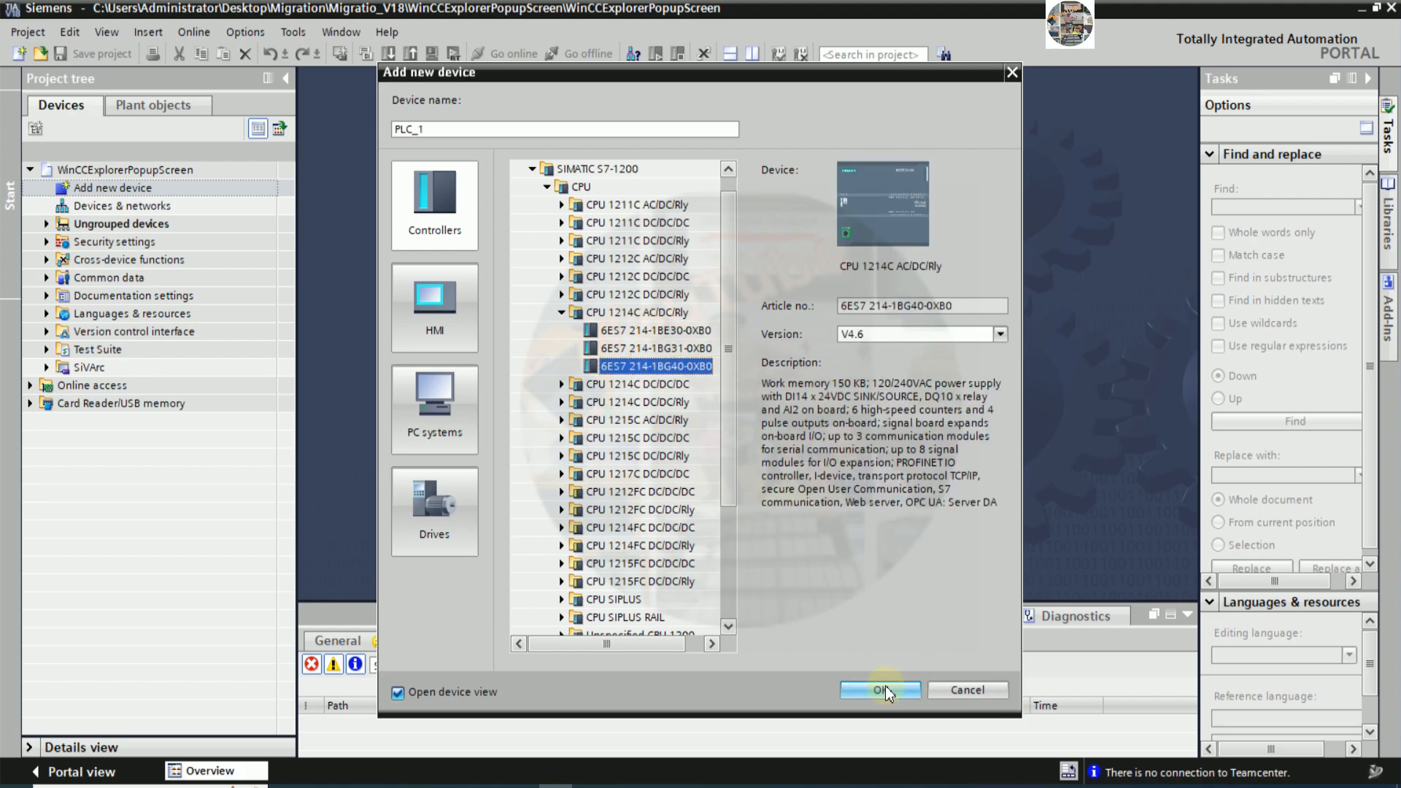
double_click(433, 131)
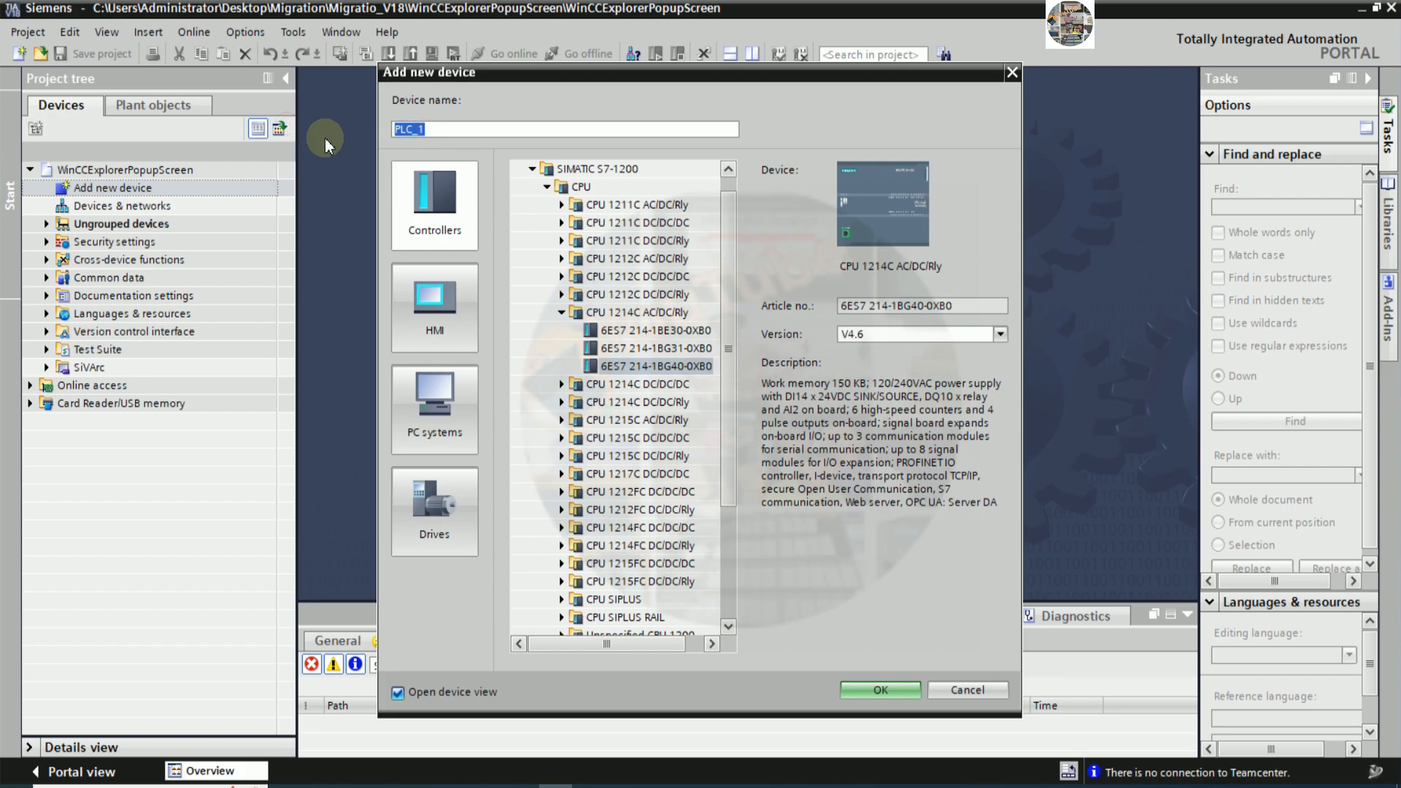
type("PLC")
left_click(881, 691)
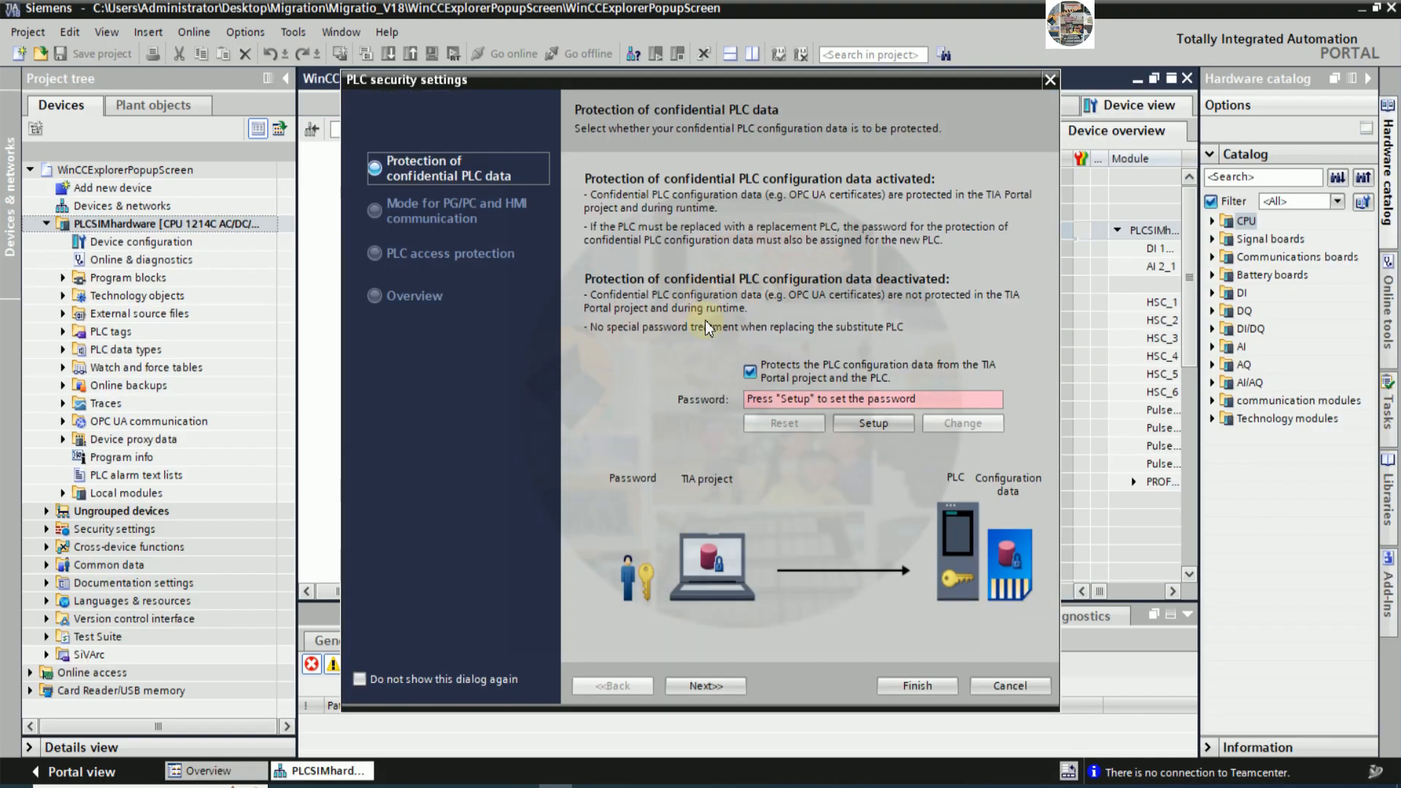
- Complete the PLC security settings with confidential data protection disabled, legacy and secure communication permitted, and full access without protection
left_click(750, 372)
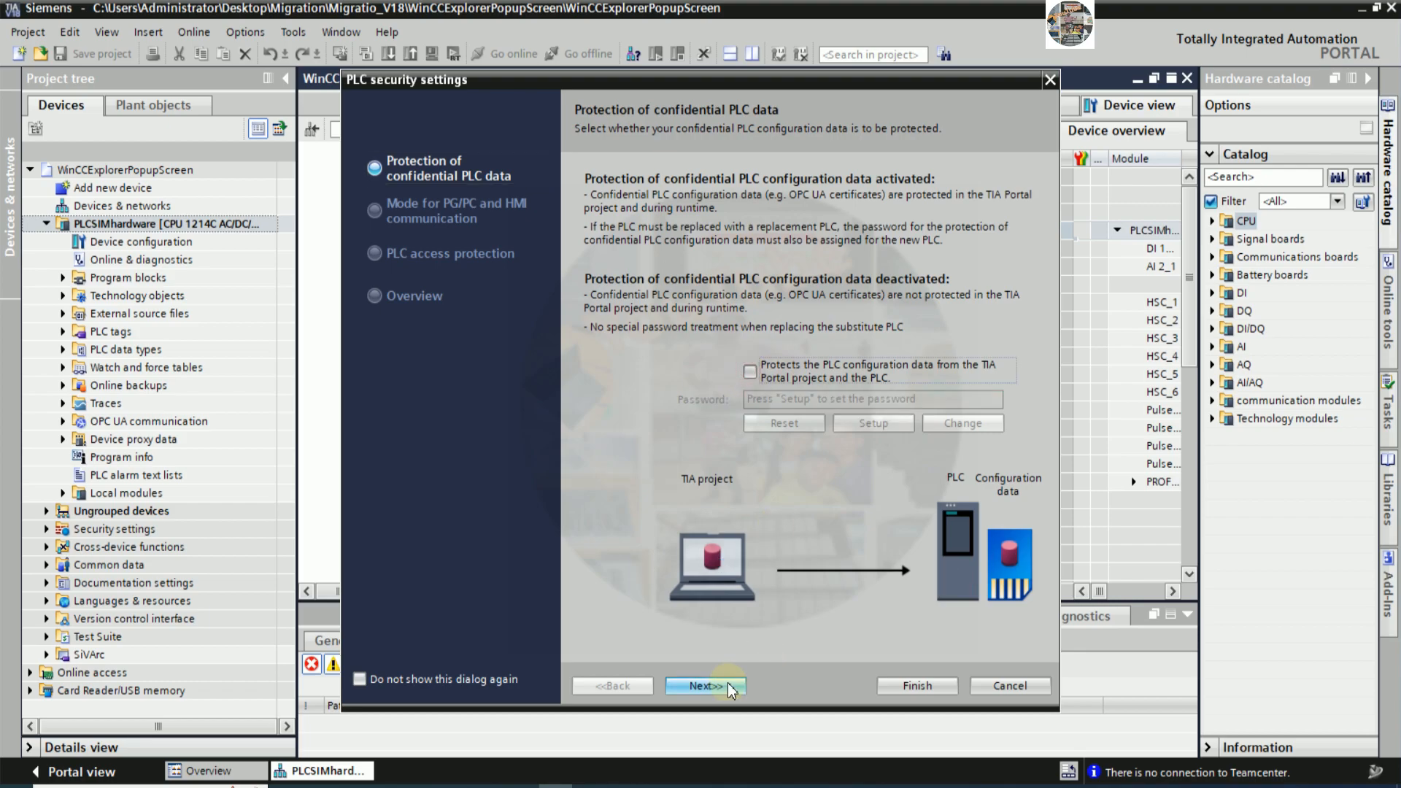
left_click(716, 689)
left_click(760, 402)
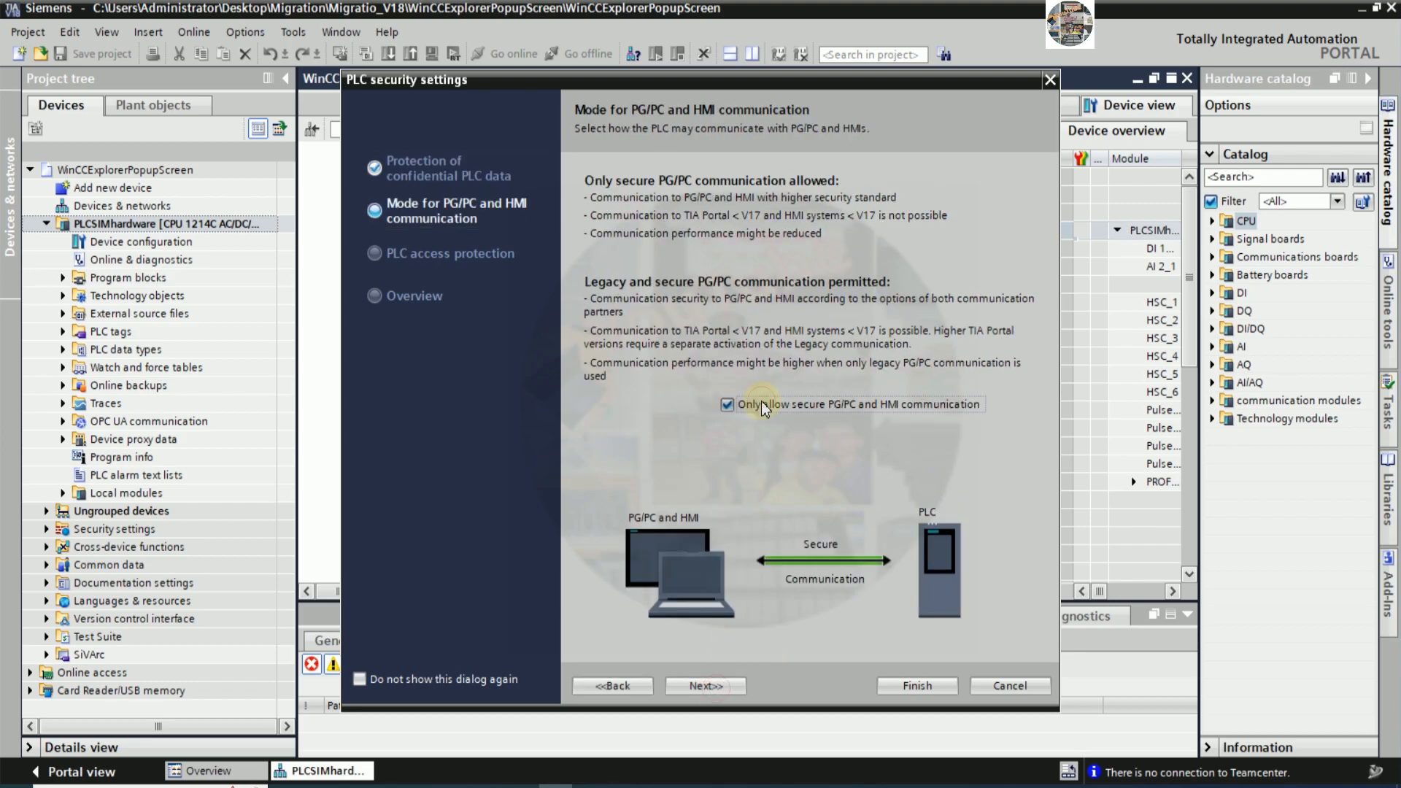
left_click(715, 679)
left_click(861, 458)
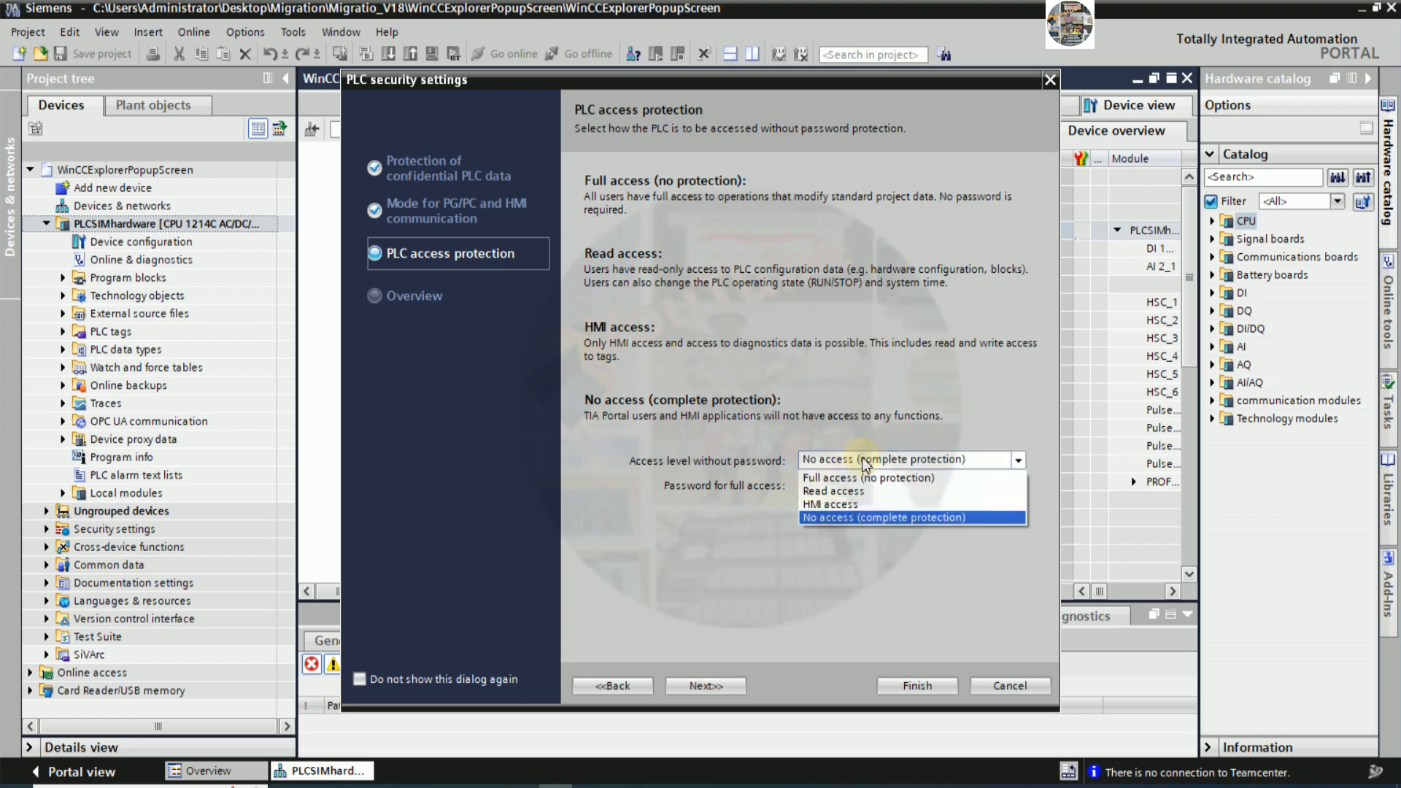
left_click(845, 479)
left_click(715, 686)
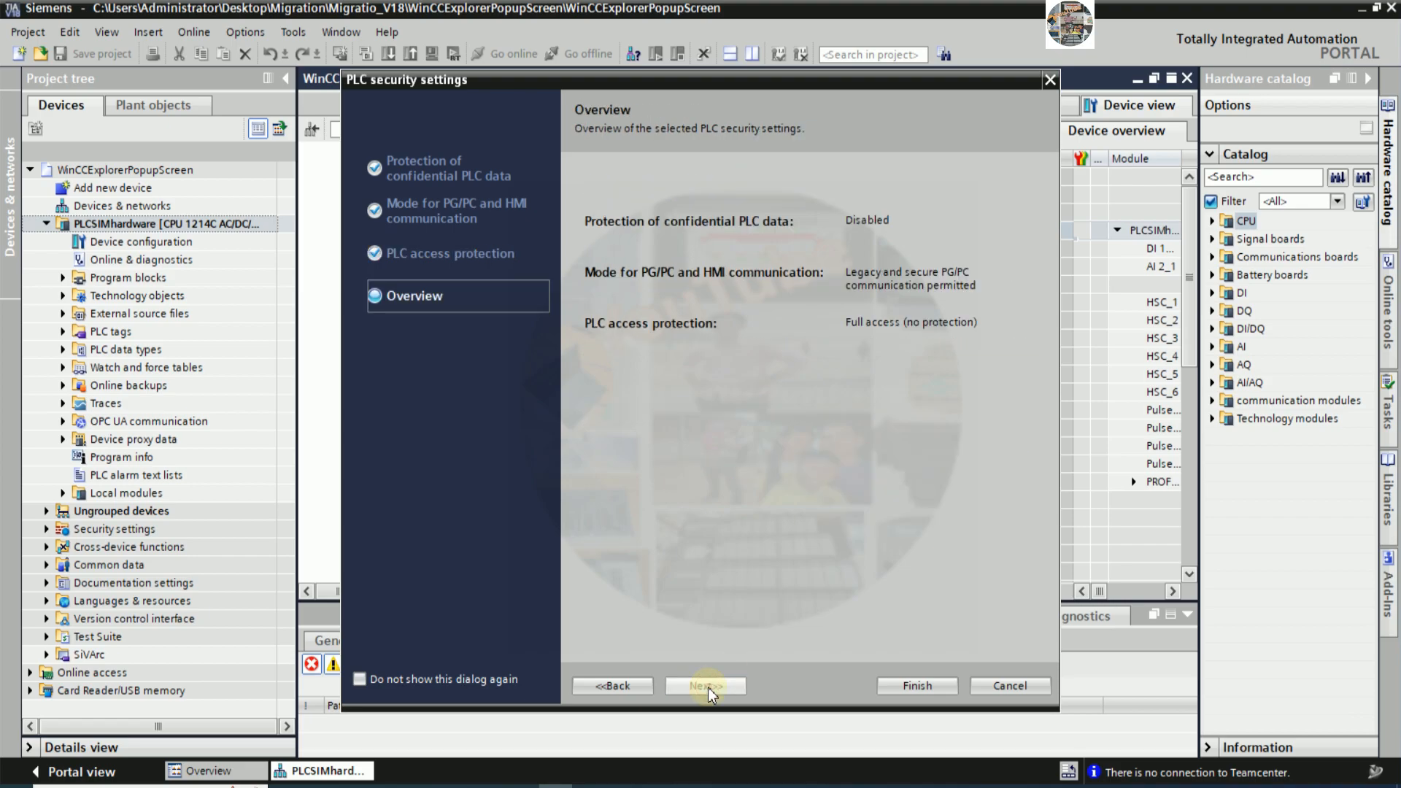
left_click(909, 684)
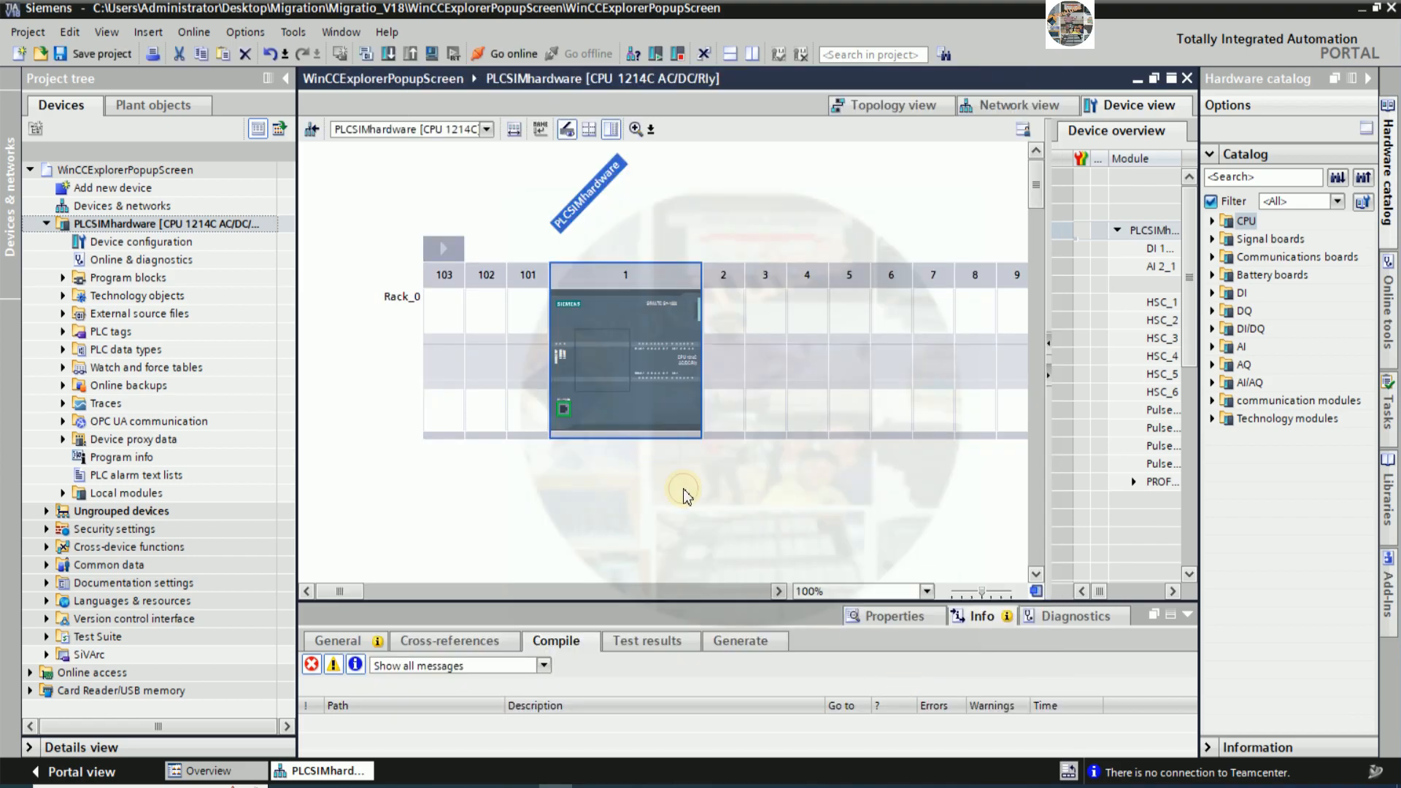
- Show the CPU's properties in an enlarged pane and add a new subnet for its Ethernet interface
left_click(683, 485)
scroll(680, 482, "up", 1)
scroll(679, 483, "up", 1)
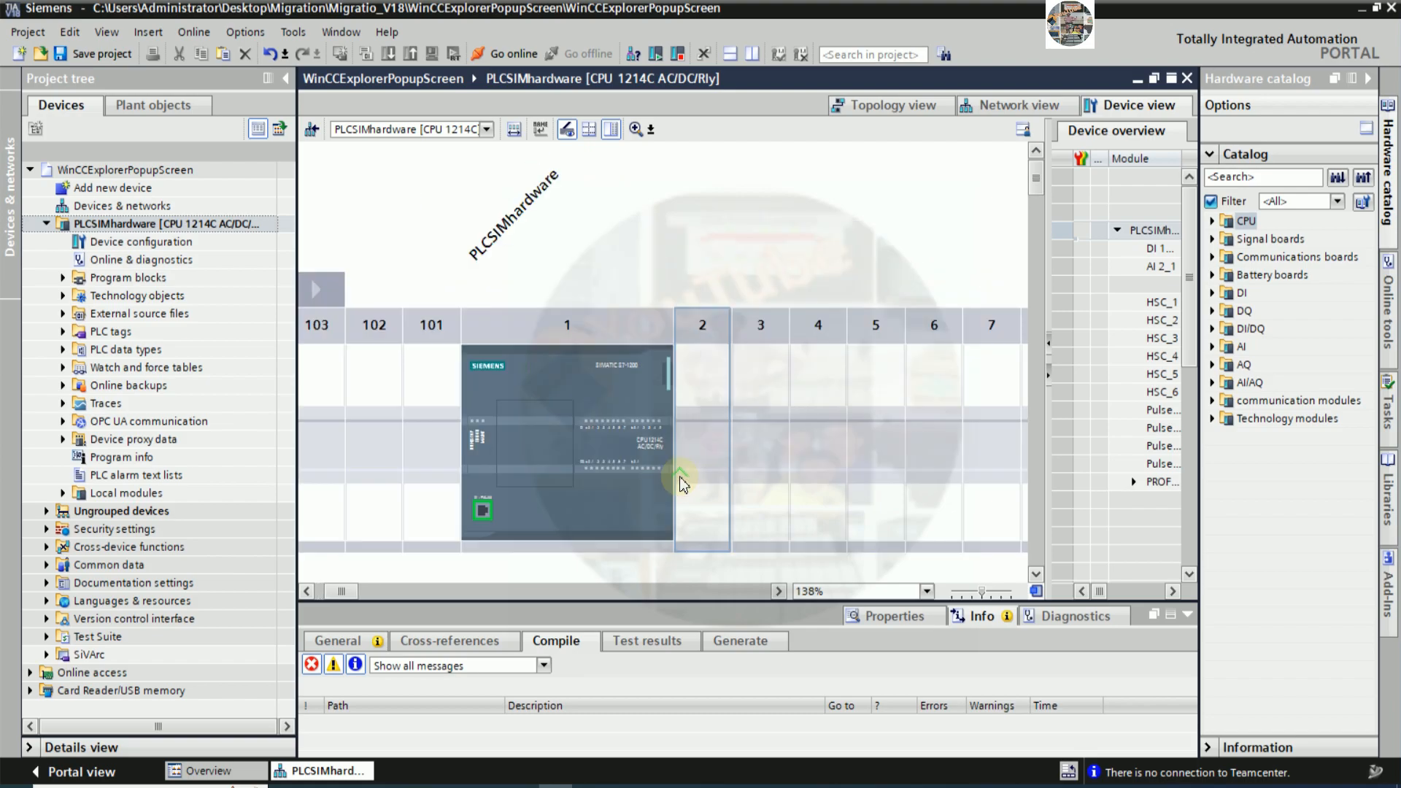
scroll(684, 463, "down", 3)
scroll(669, 416, "up", 2)
left_click(620, 381)
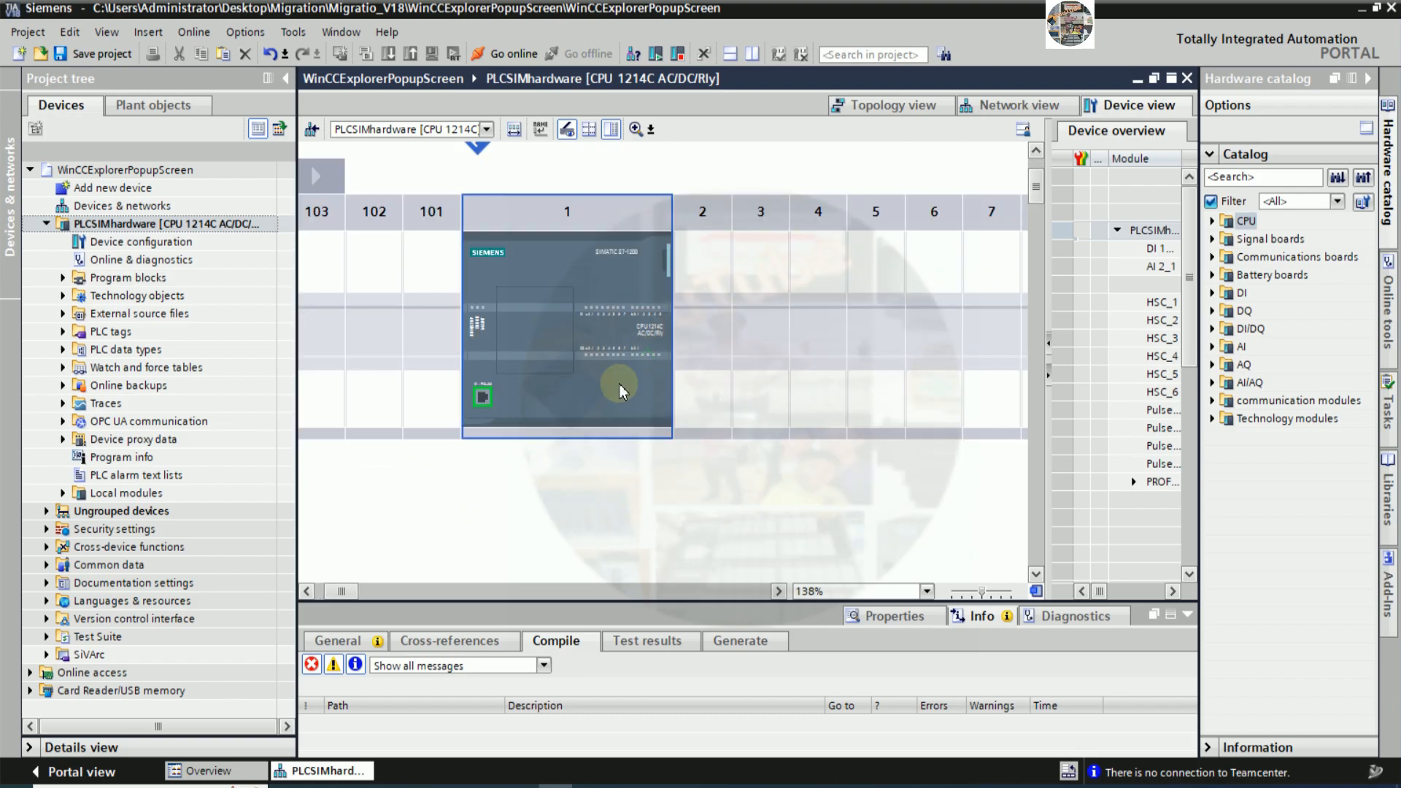
right_click(669, 411)
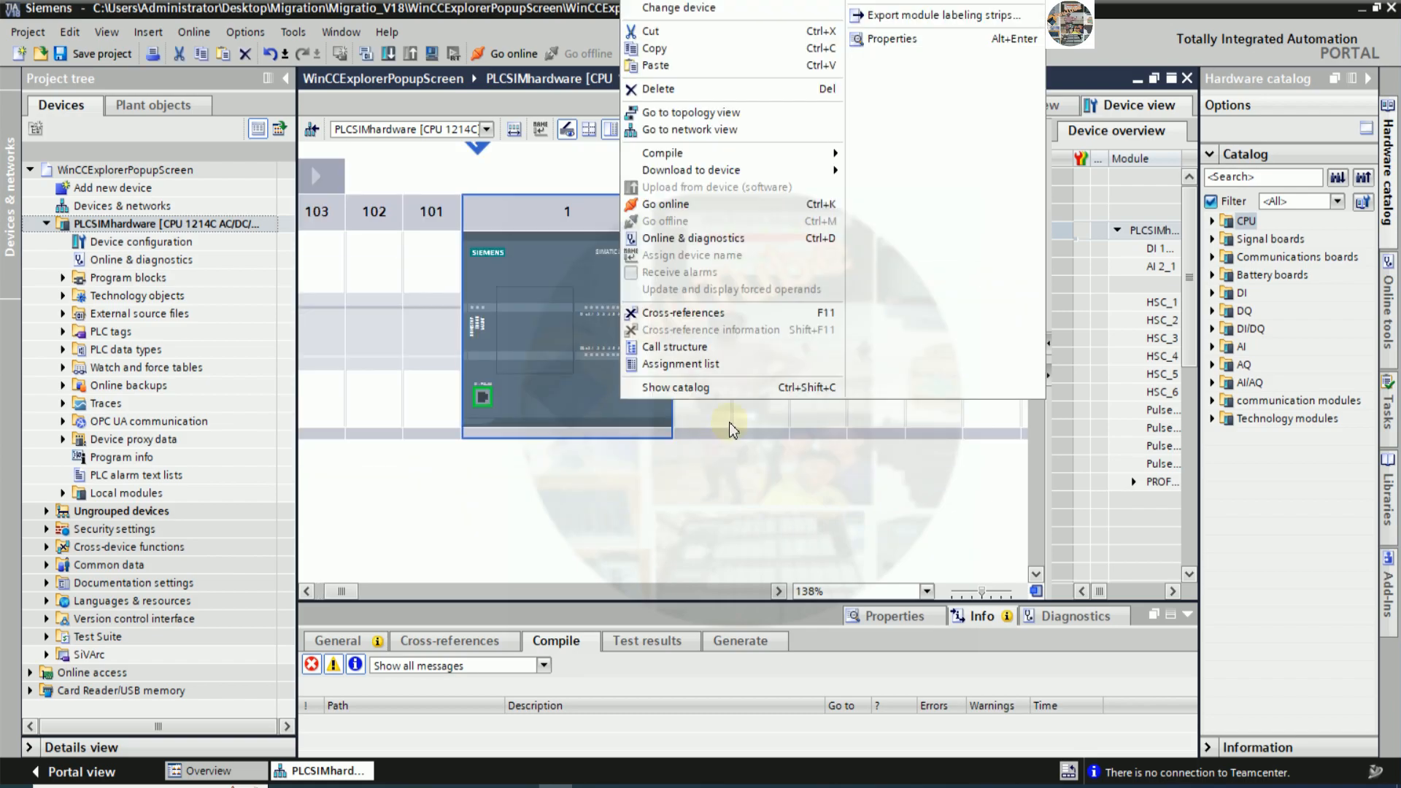
left_click(875, 37)
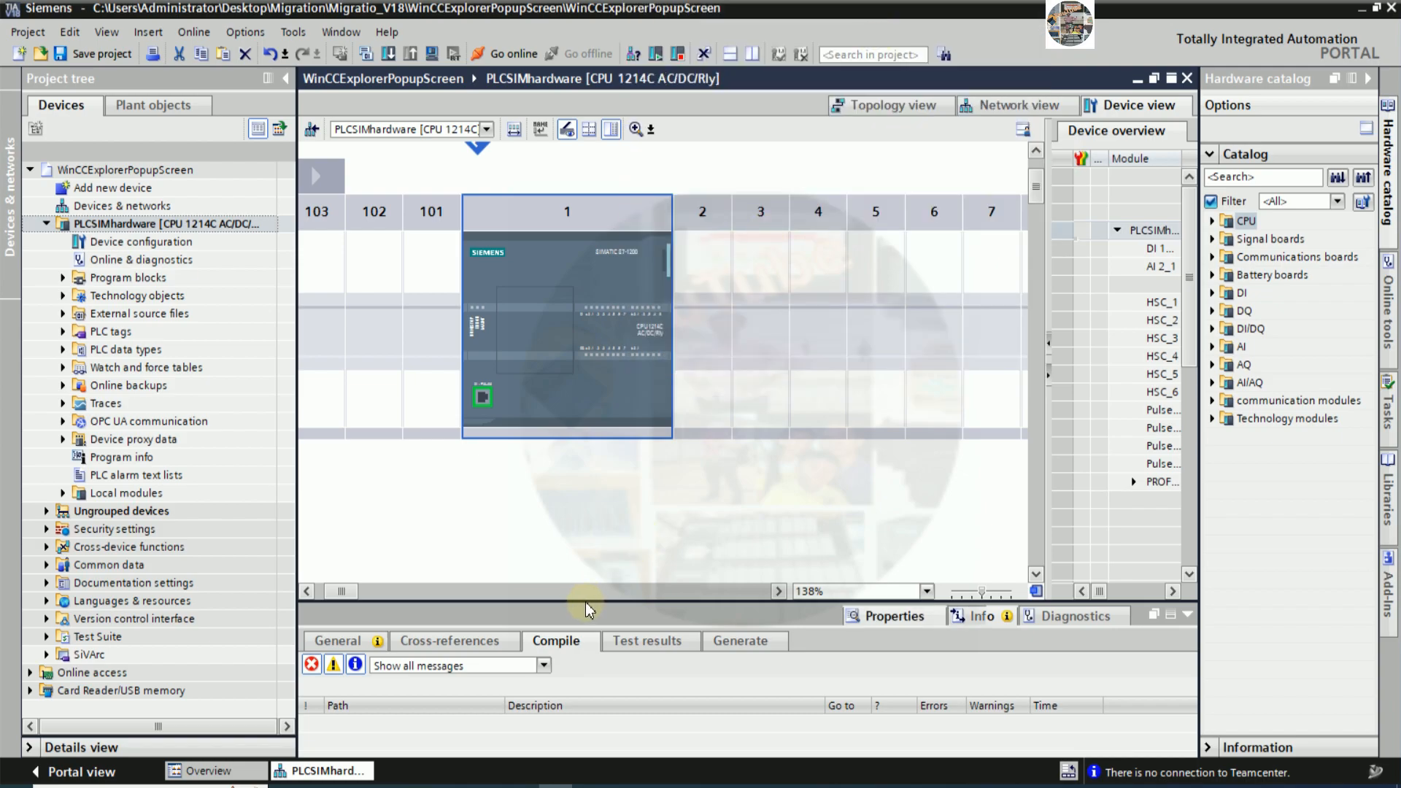
left_click_drag(589, 611, 616, 458)
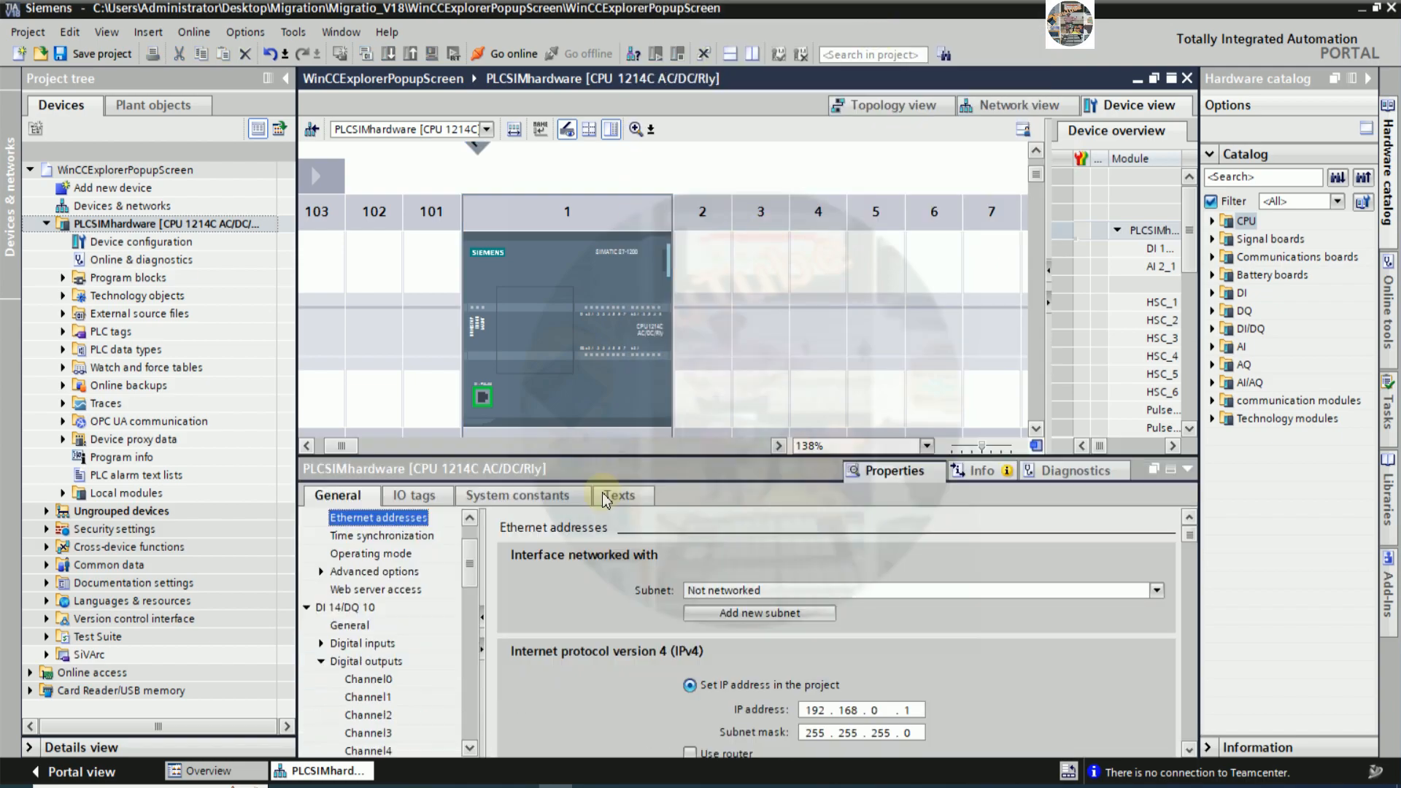
left_click(708, 621)
- Permit access with PUT/GET communication from remote partners in the CPU's connection mechanisms
scroll(473, 651, "down", 6)
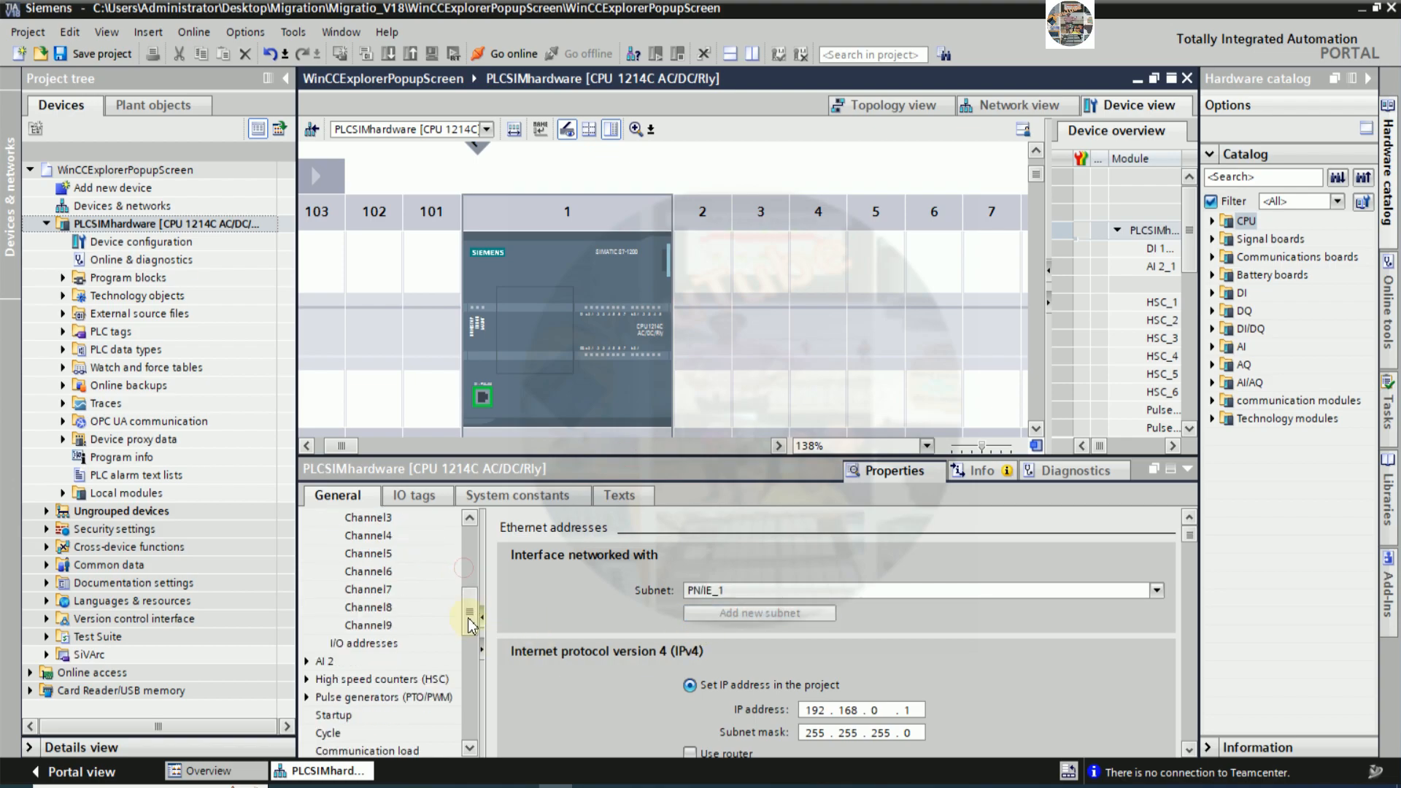
scroll(473, 651, "down", 1)
left_click(380, 608)
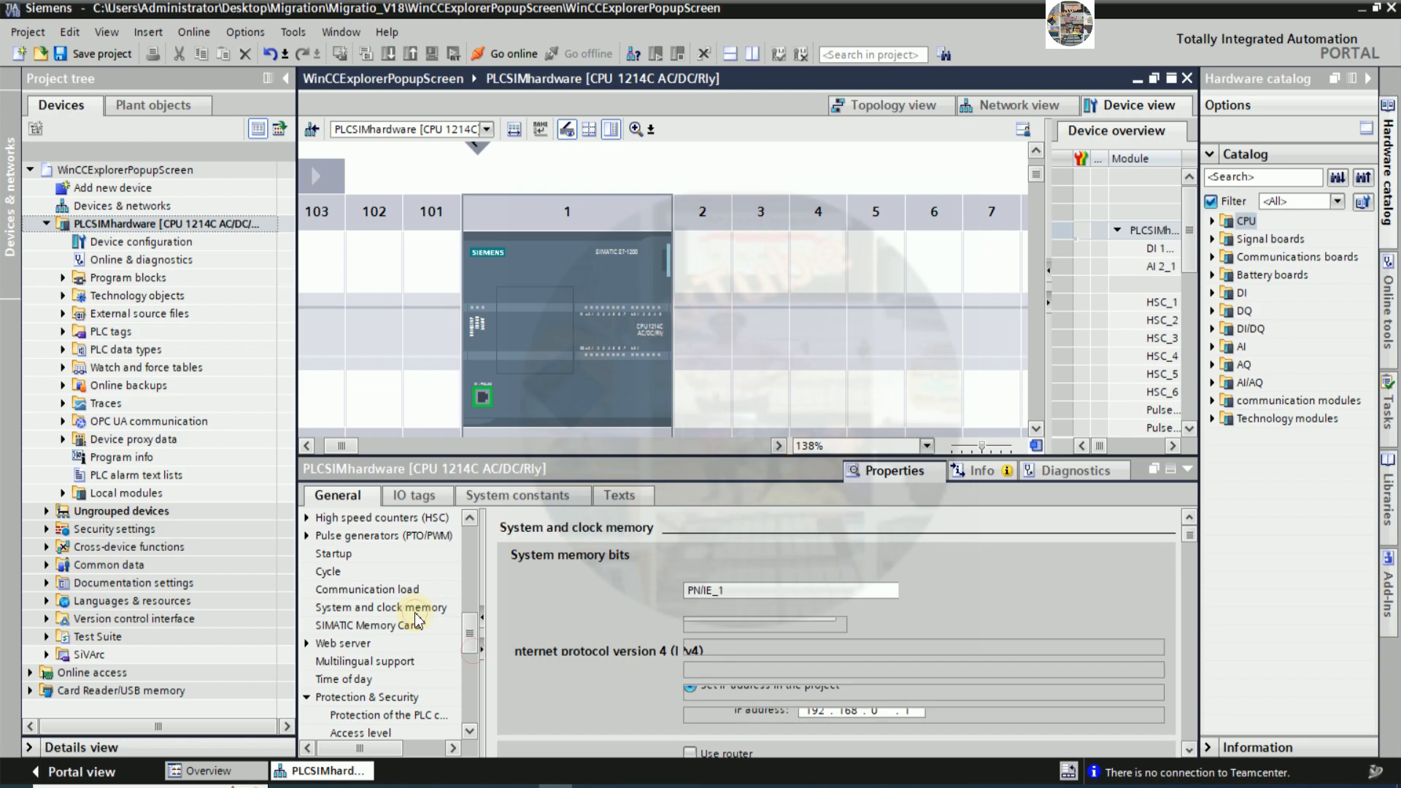
left_click_drag(470, 632, 468, 663)
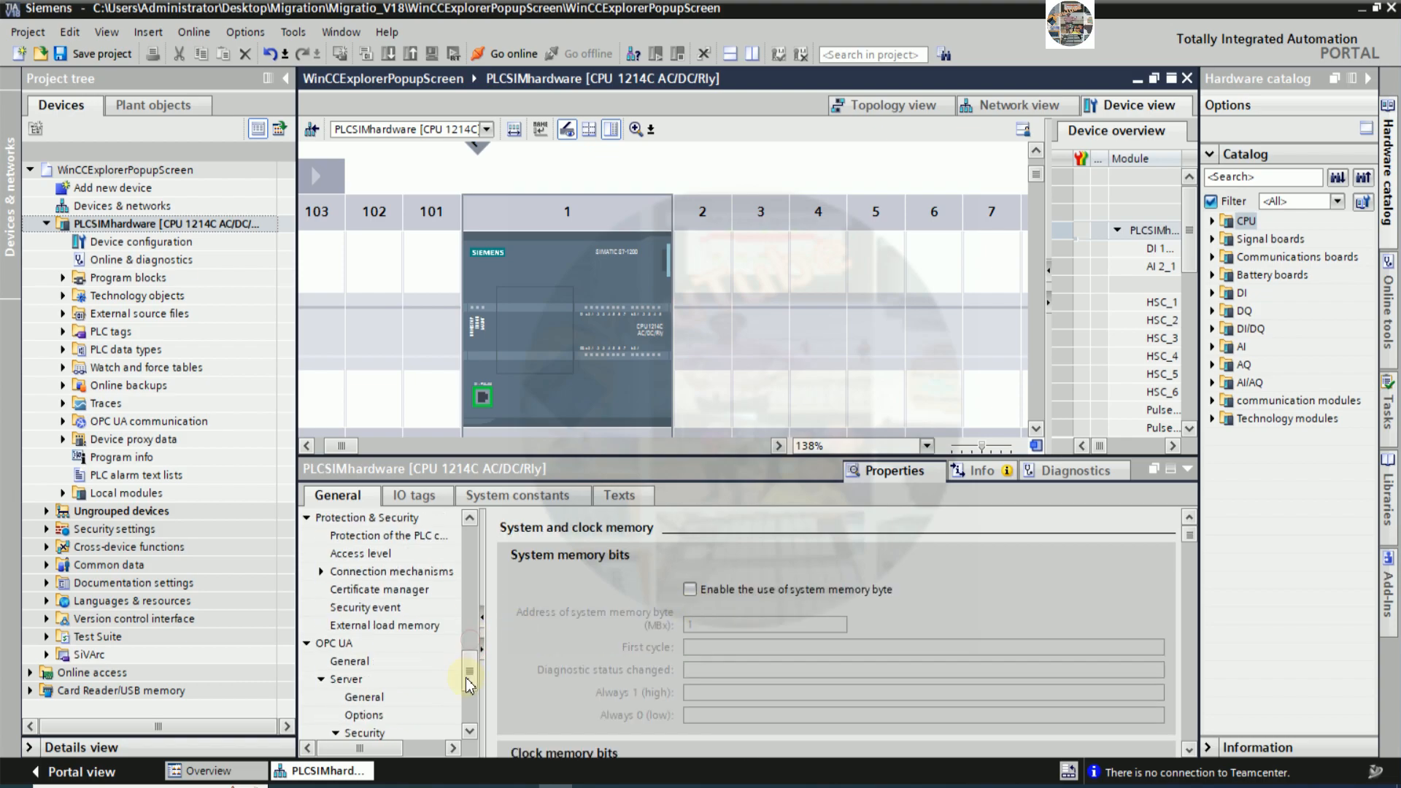
left_click(413, 581)
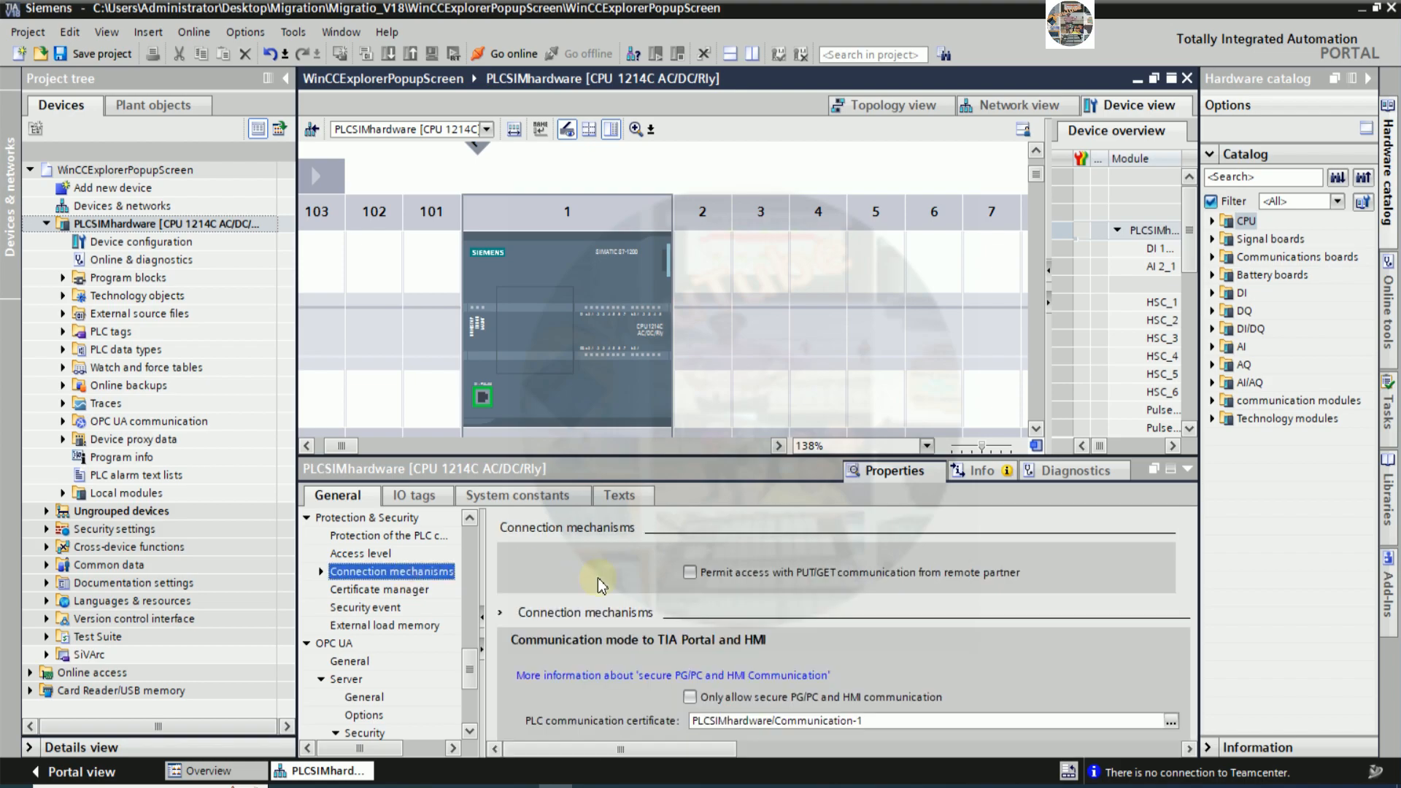
left_click(690, 577)
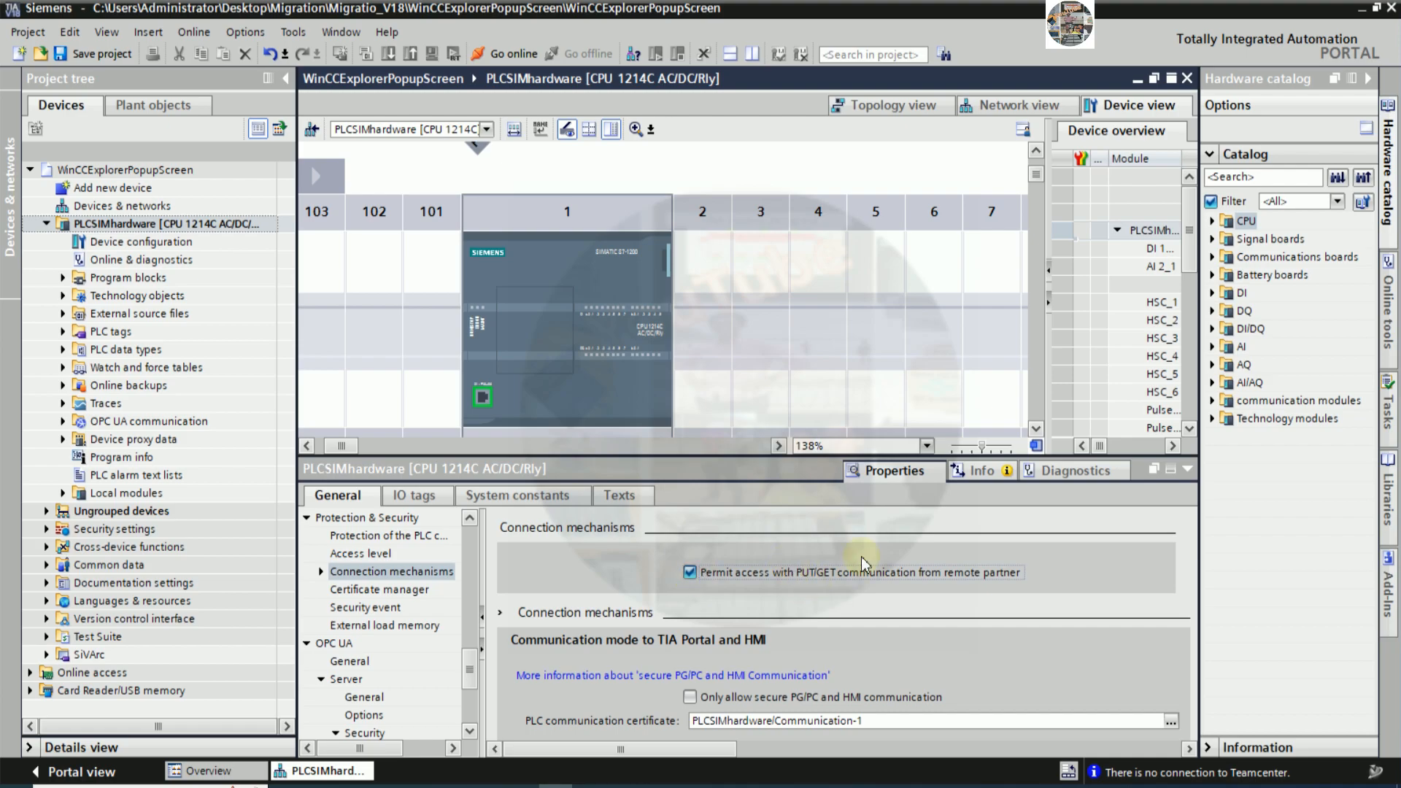
- Name the CPU's digital outputs %Q0.0 to %Q1.1 as MOTOR1 to MOTOR10 in its IO tags
left_click(587, 394)
left_click(414, 496)
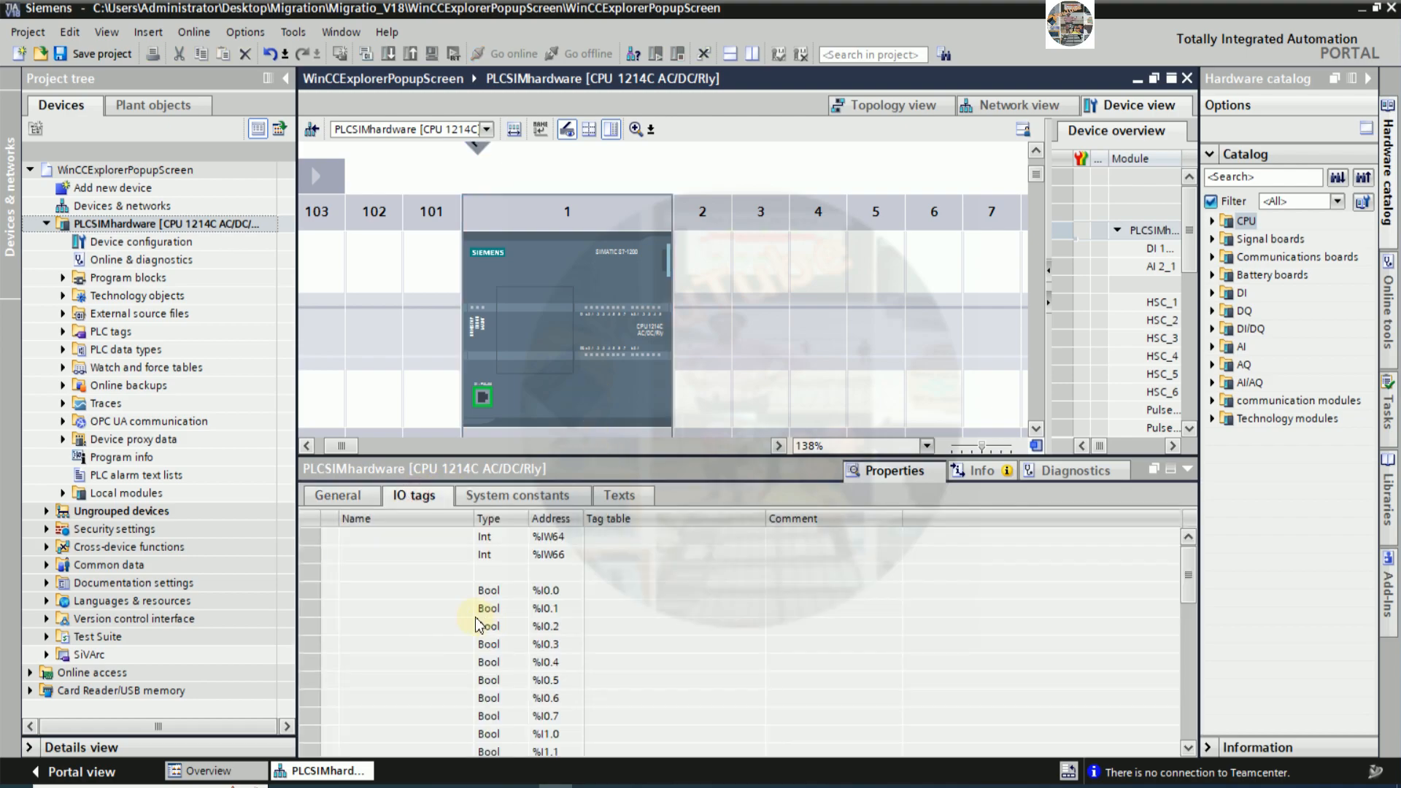
left_click(427, 593)
scroll(427, 592, "down", 5)
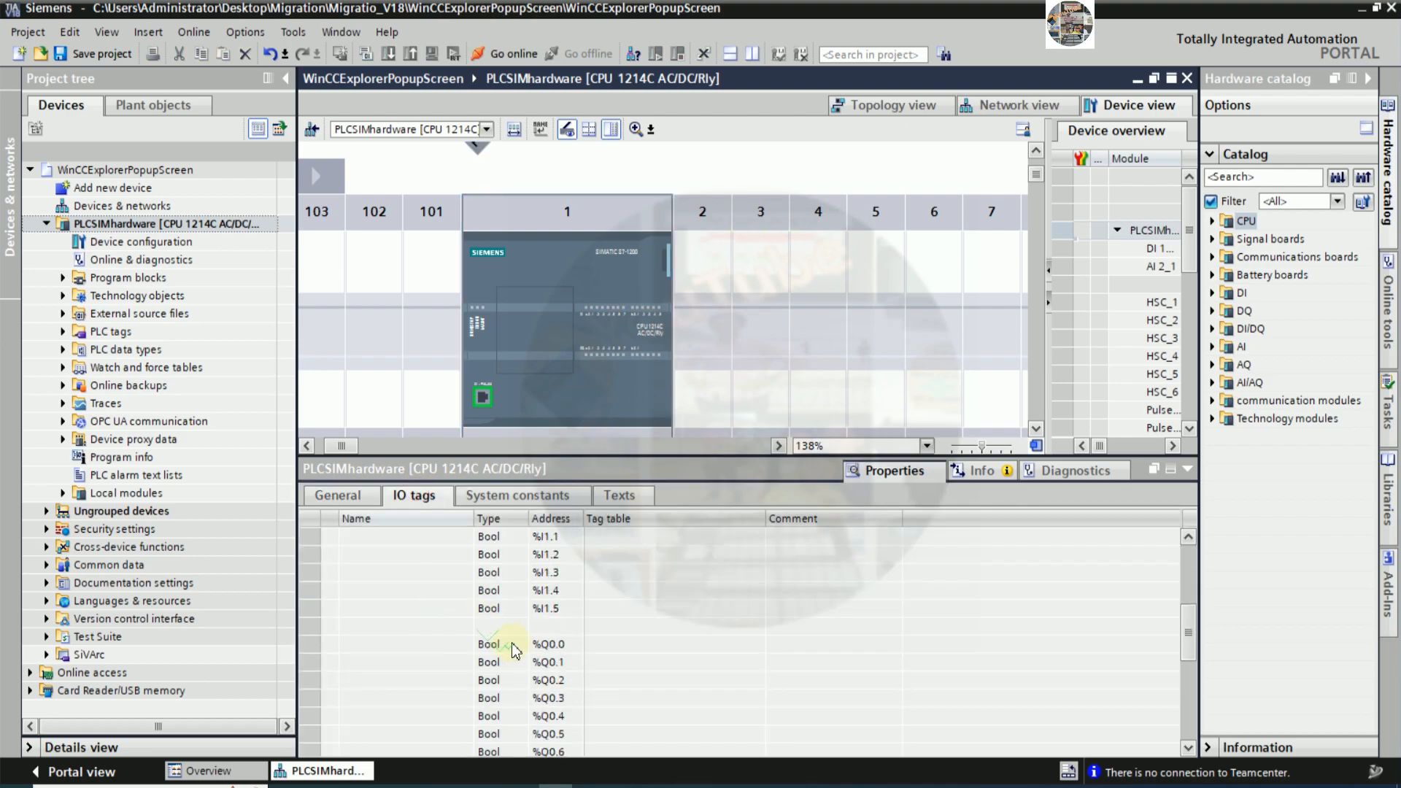
left_click(420, 591)
left_click(419, 591)
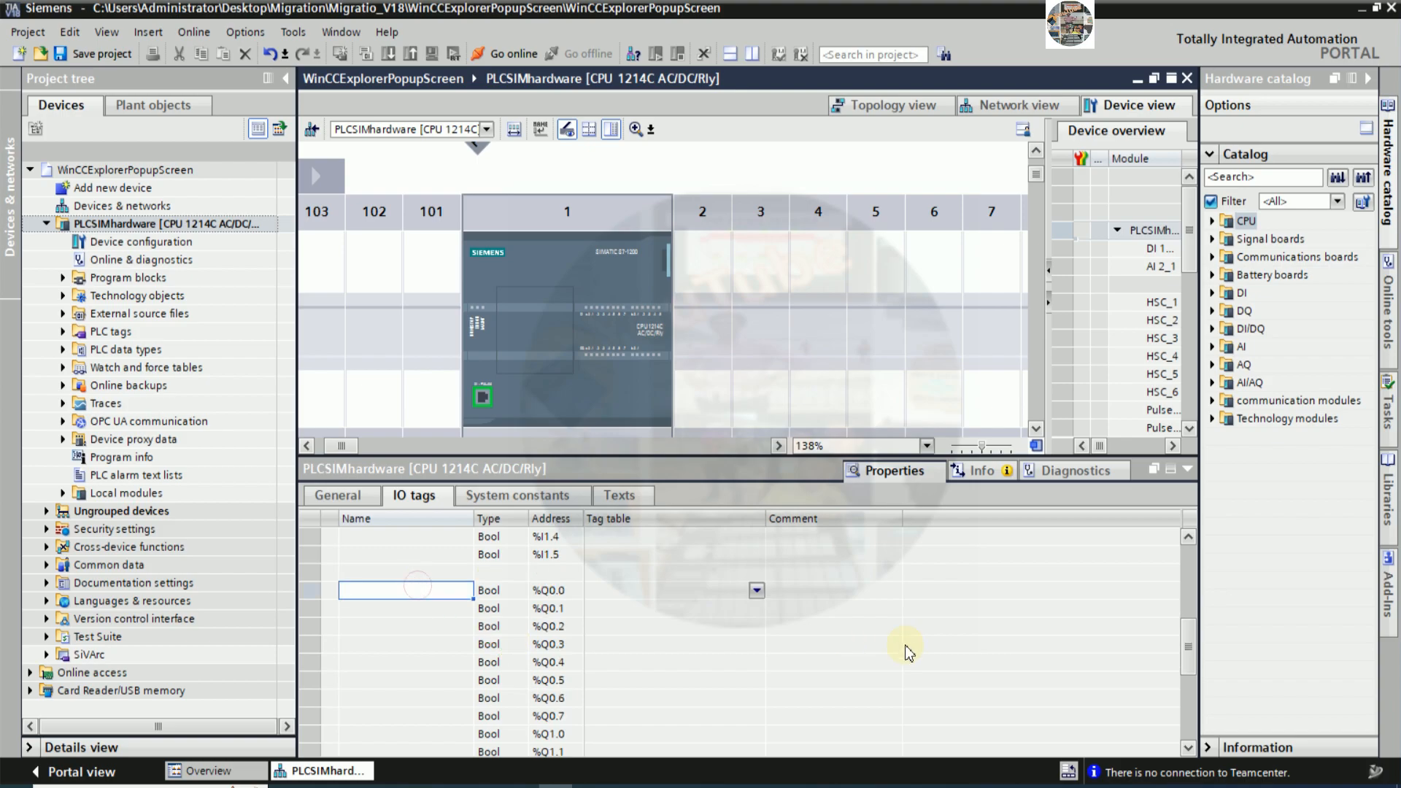
type("m")
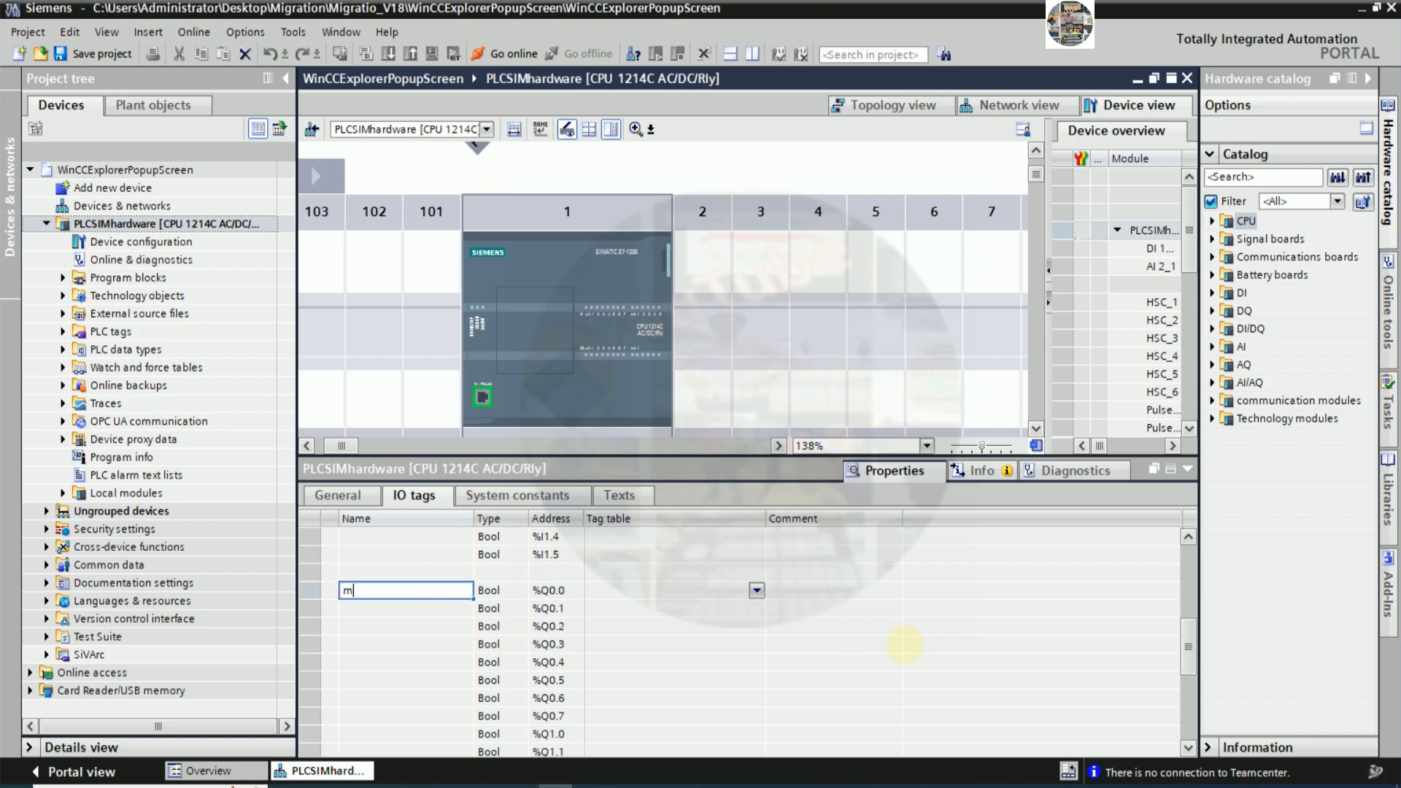
type("otMOTOR1")
key("Return")
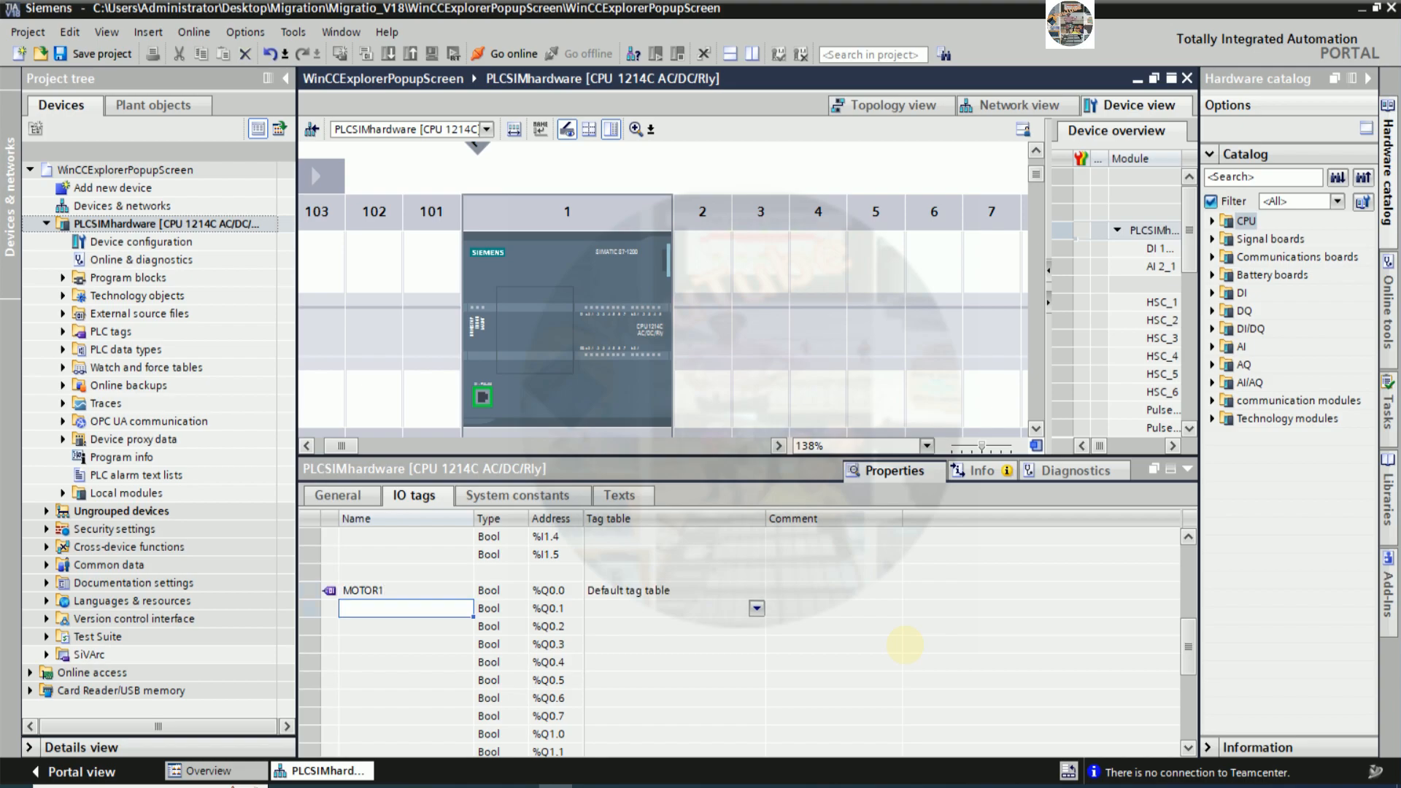
mouse_move(473, 599)
left_mouse_down()
mouse_move(462, 741)
mouse_move(460, 615)
left_mouse_up()
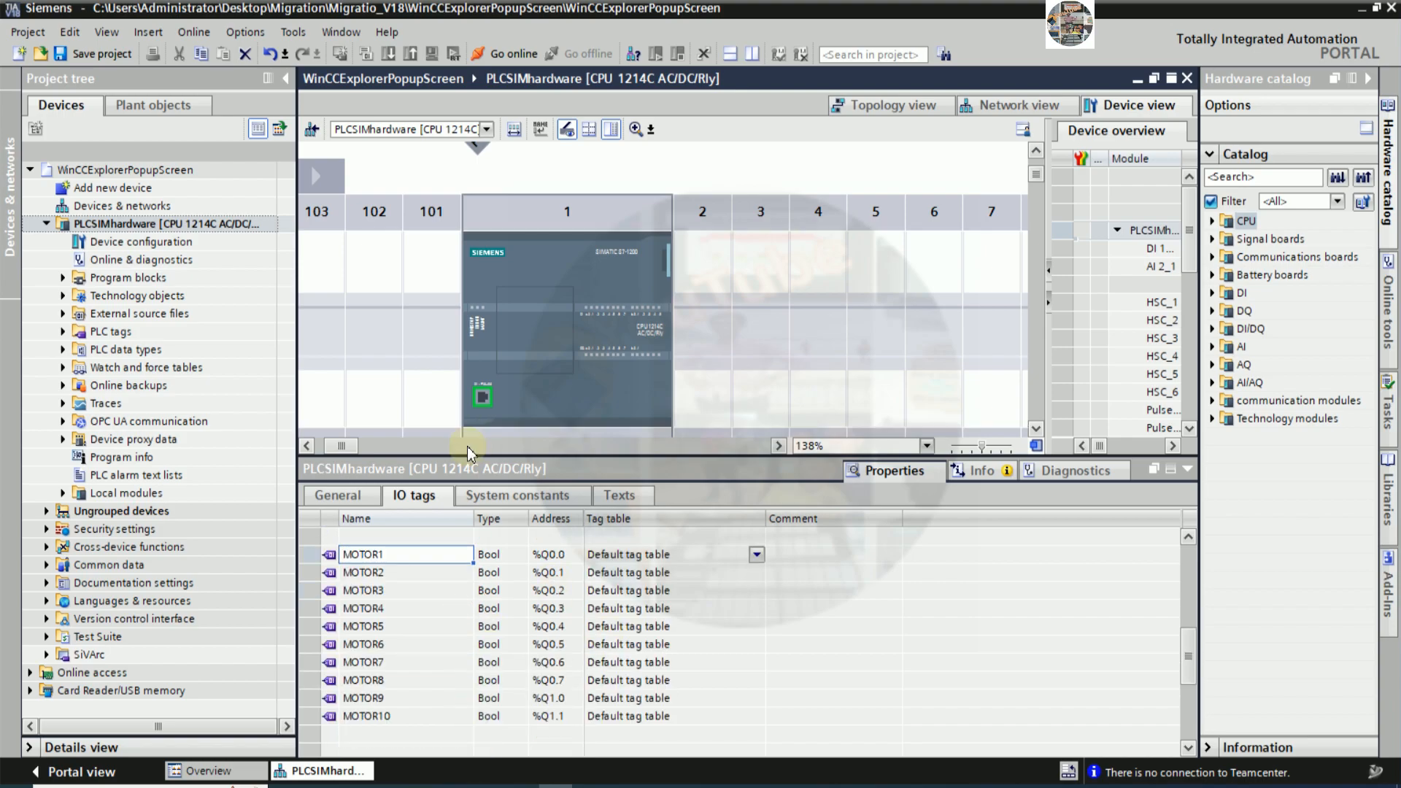
- Shrink the properties pane and add a new PLC data type under PLCSIMhardware
left_click_drag(468, 454, 468, 566)
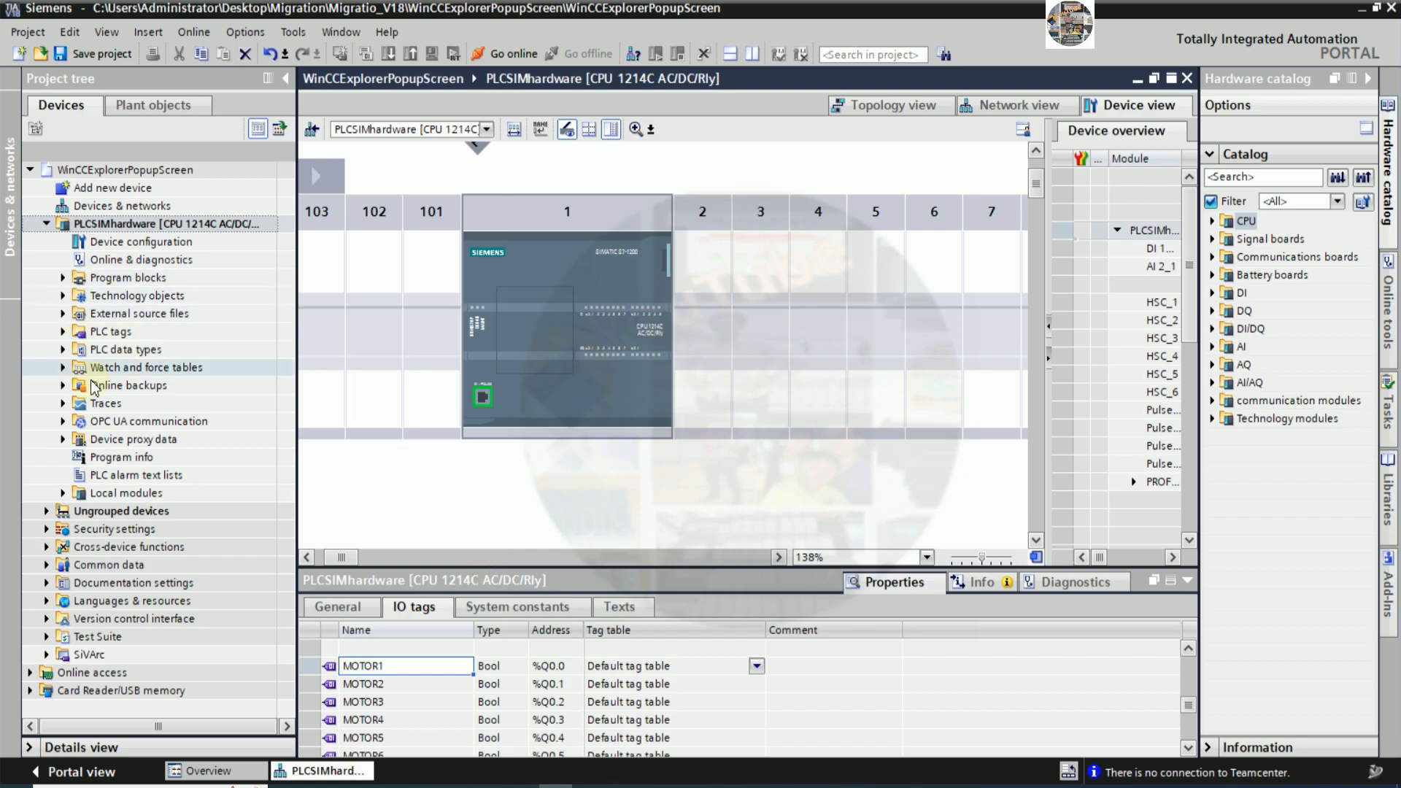
left_click(63, 351)
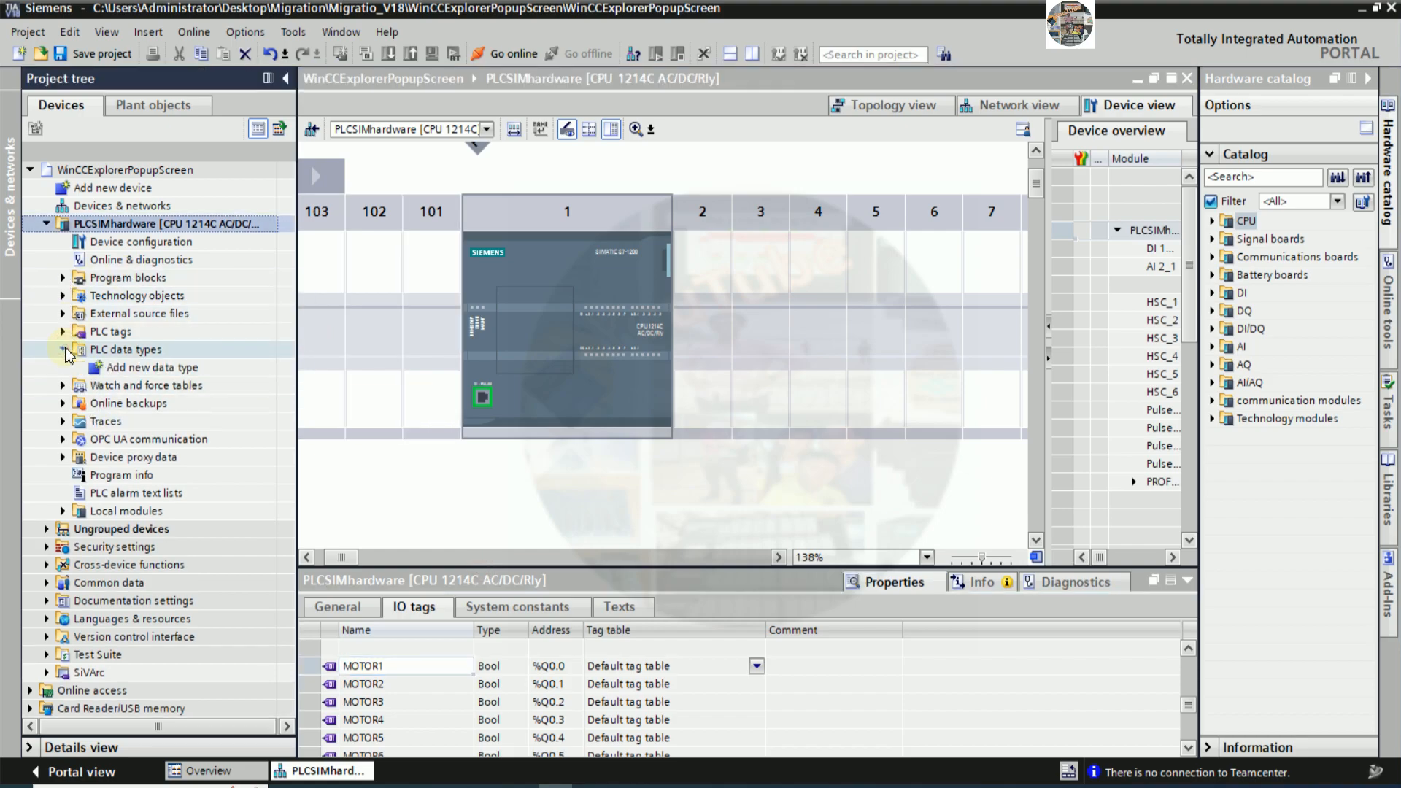
left_click(120, 368)
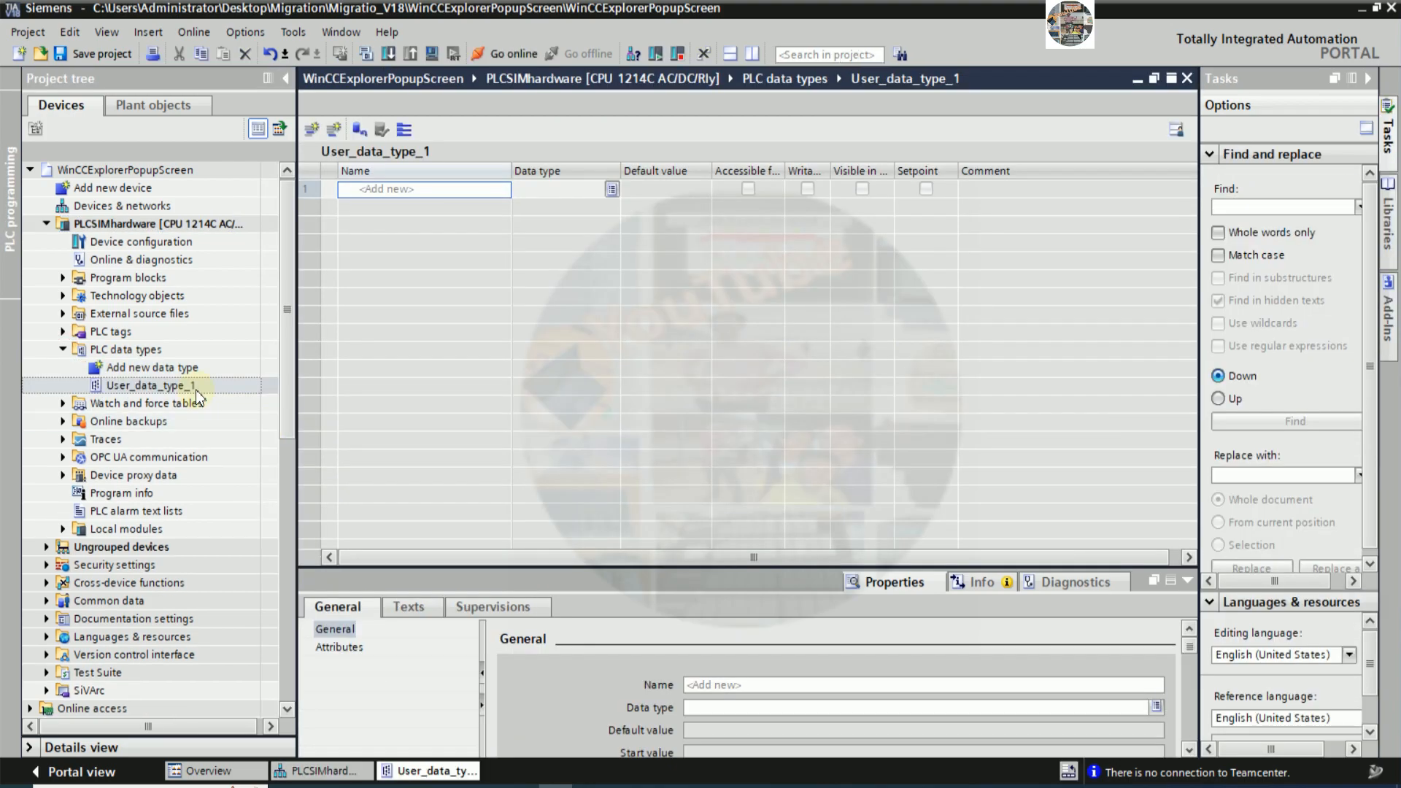
- Rename the new PLC data type User_data_type_1 as MOTORLIB
right_click(168, 386)
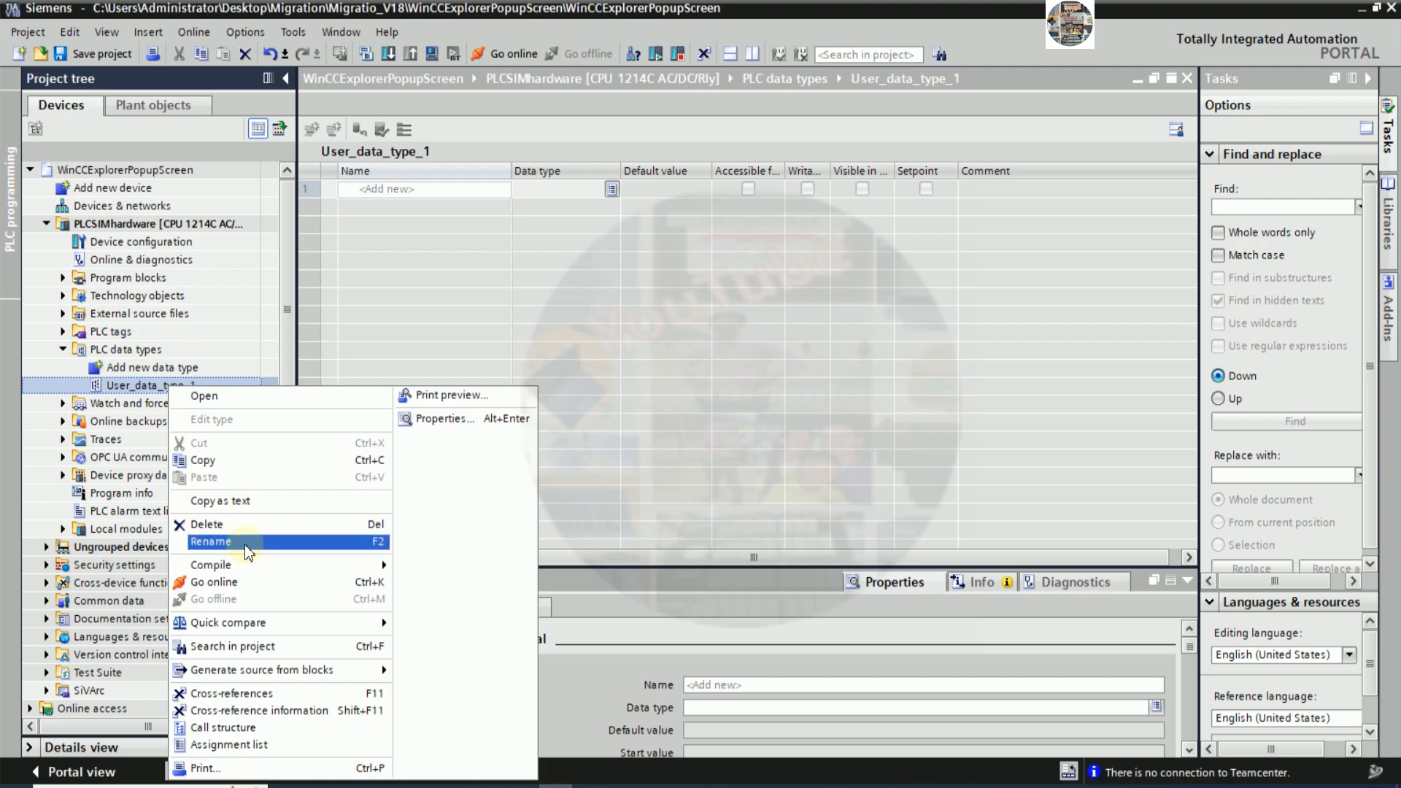
left_click(244, 543)
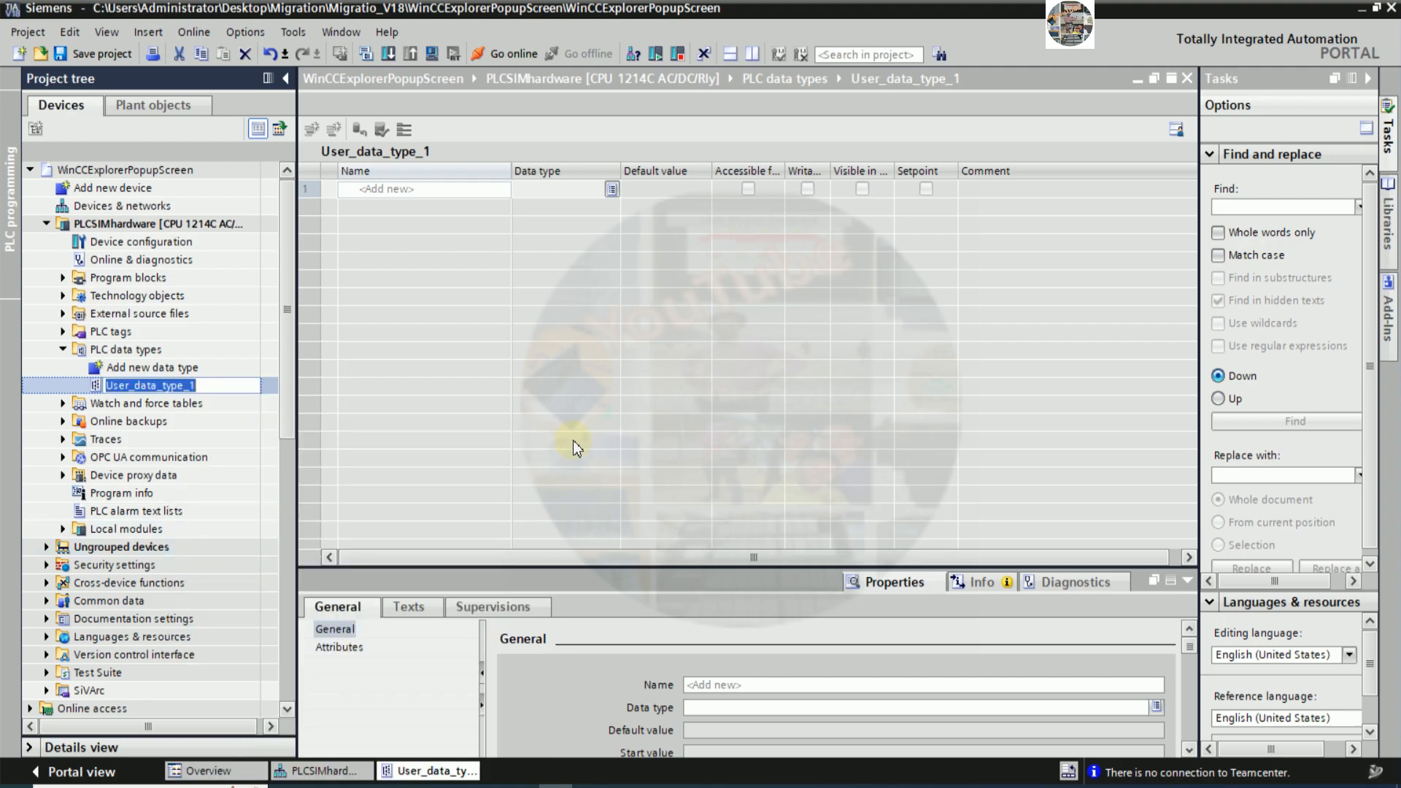
type("p")
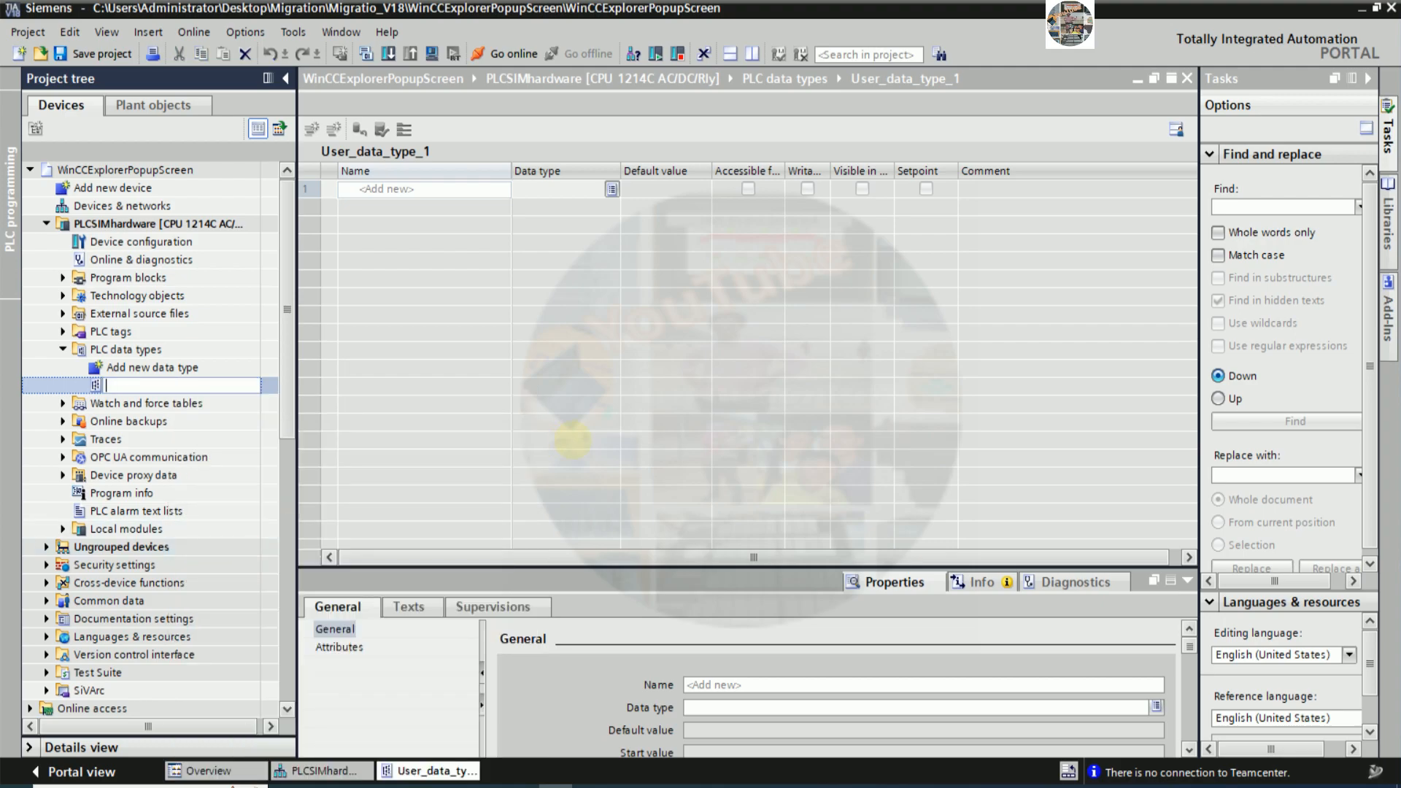
type("OTO")
key("Return")
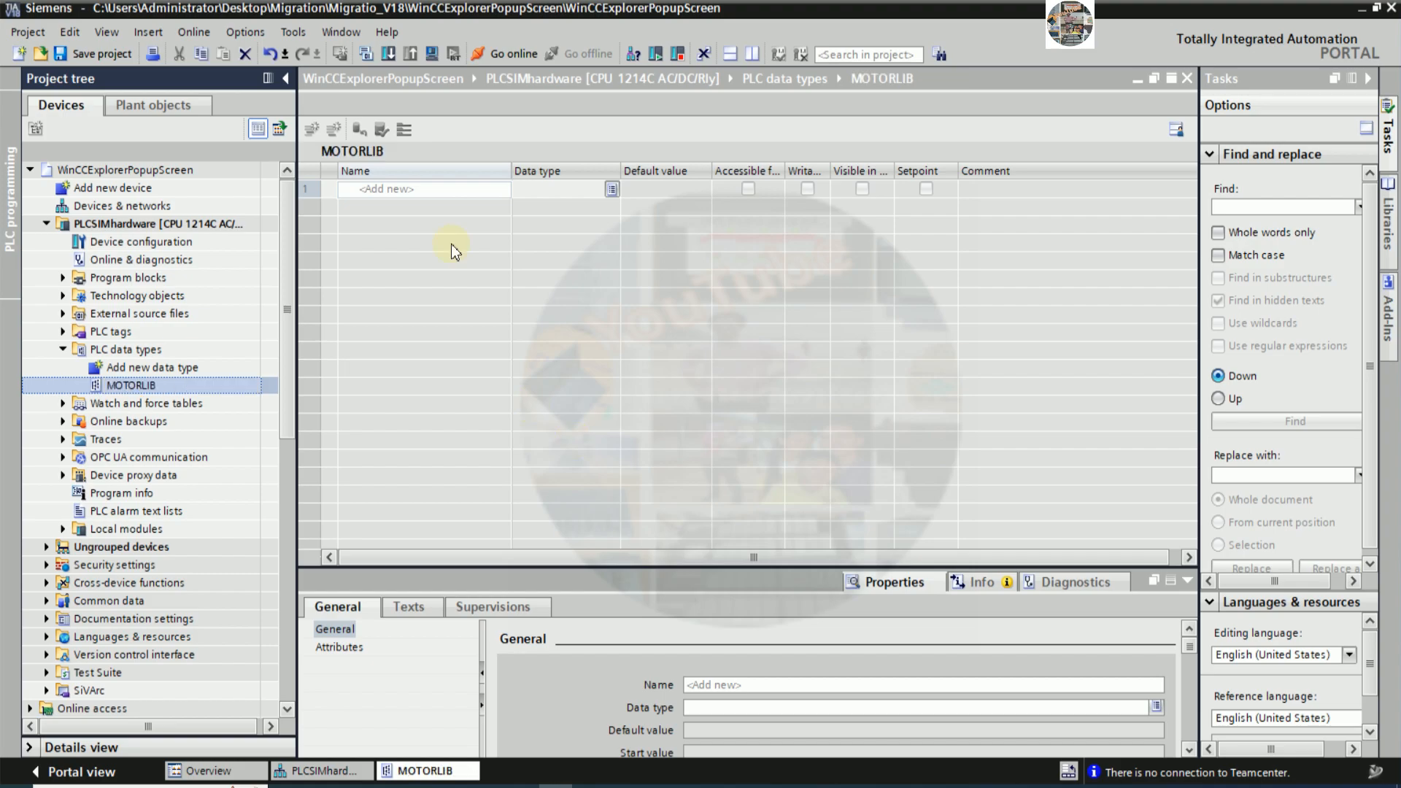
- Add the Bool elements START, STOP and RUN to the MOTORLIB data type
left_click(454, 191)
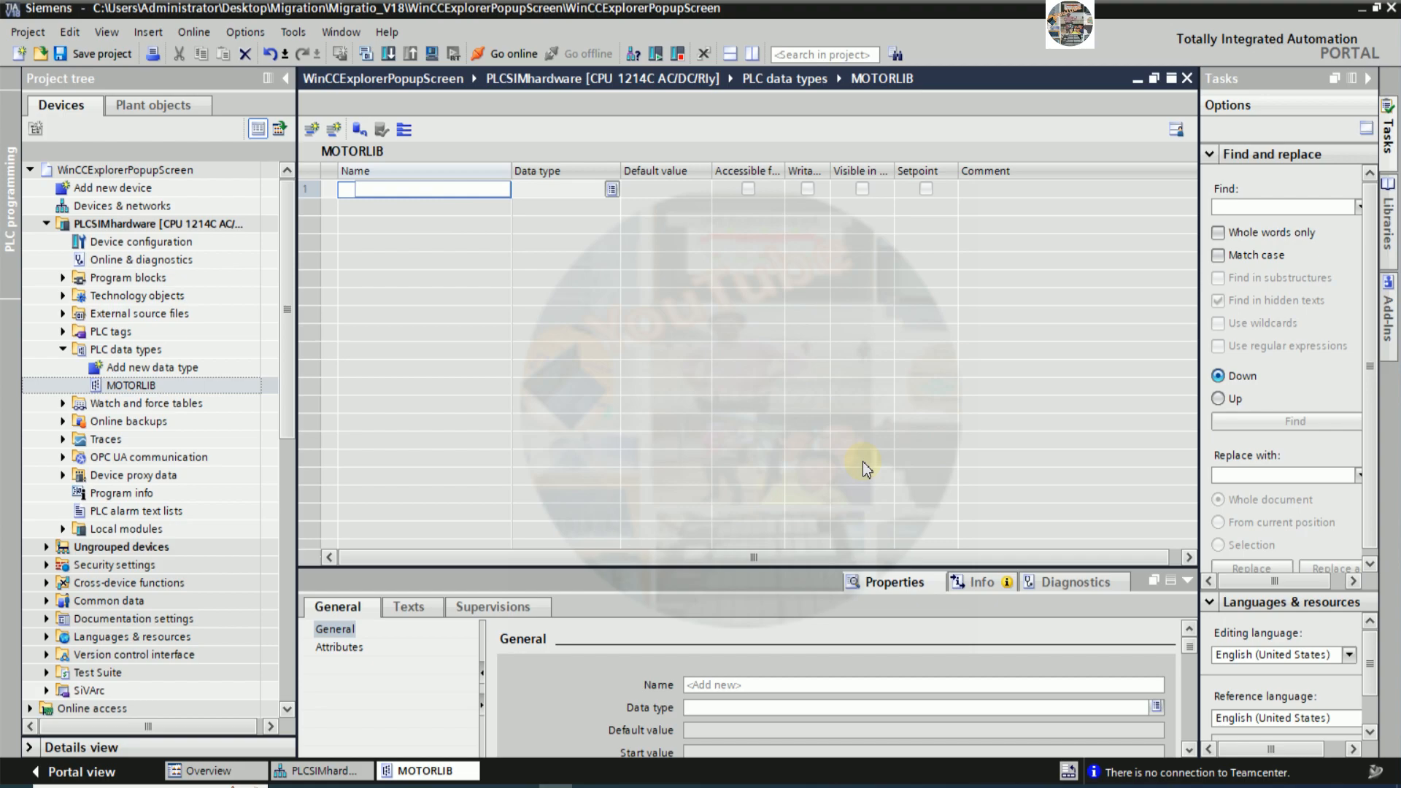
type("START")
key("Return")
type("STOP")
key("Return")
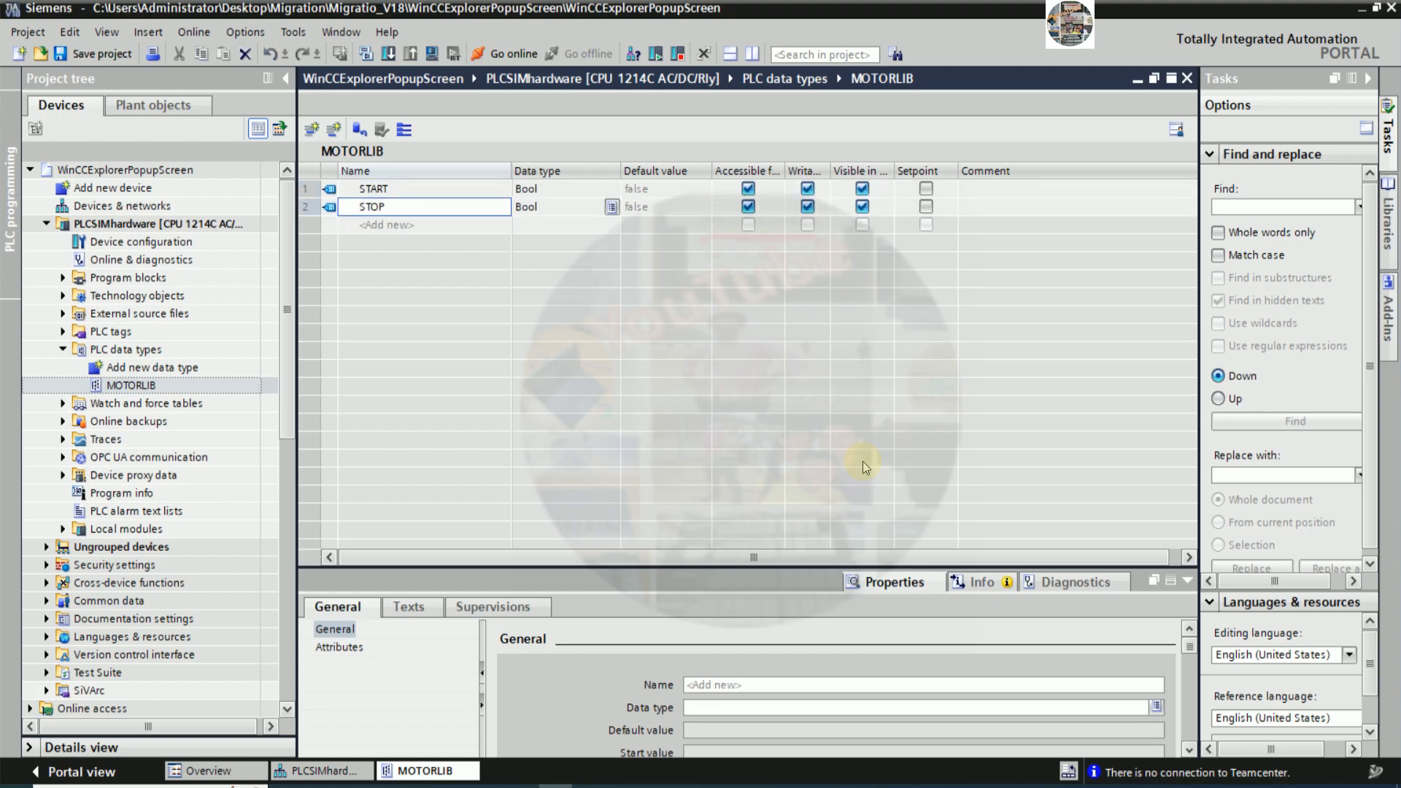
type("RUN")
key("Return")
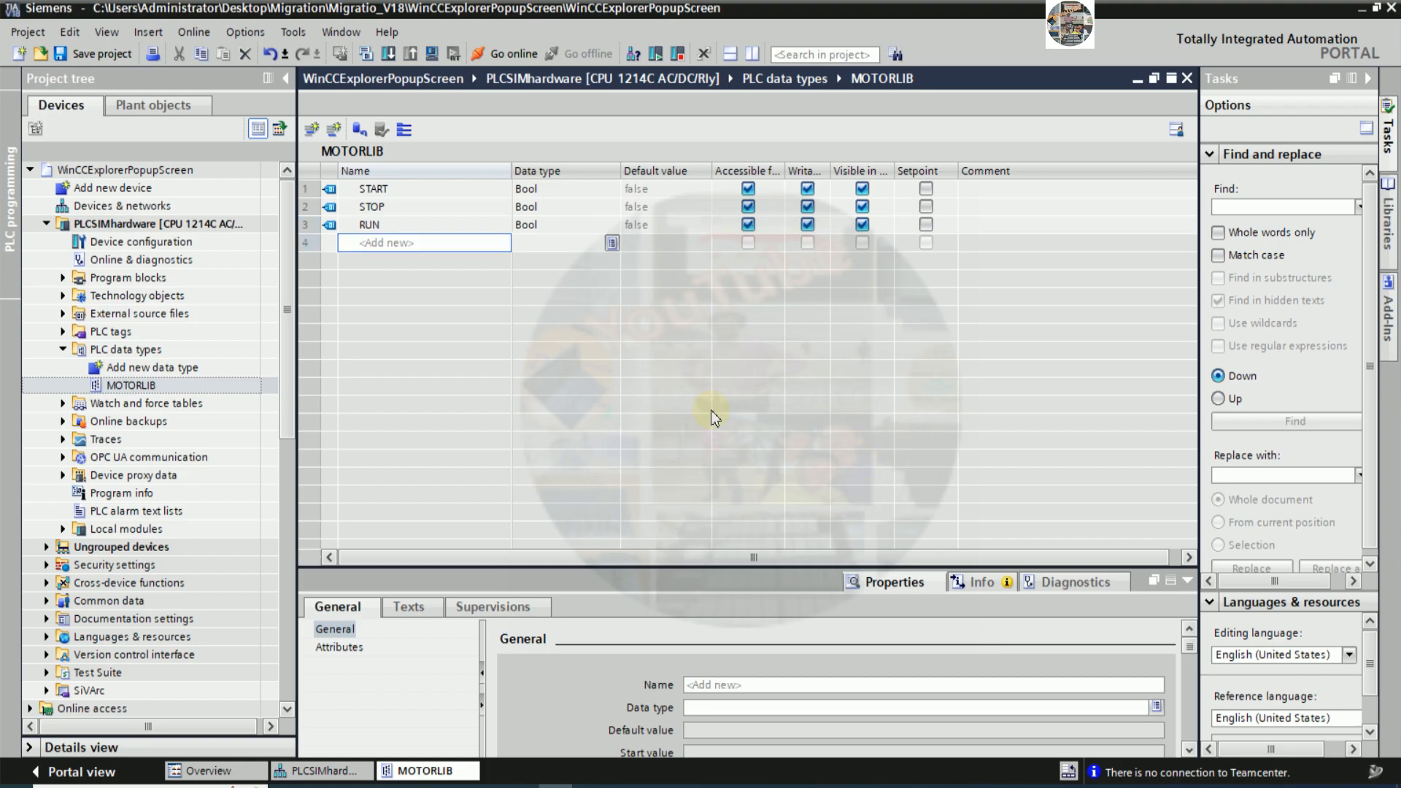
- Add a global data block named MOTORSDATA to the PLC's program blocks
left_click(63, 278)
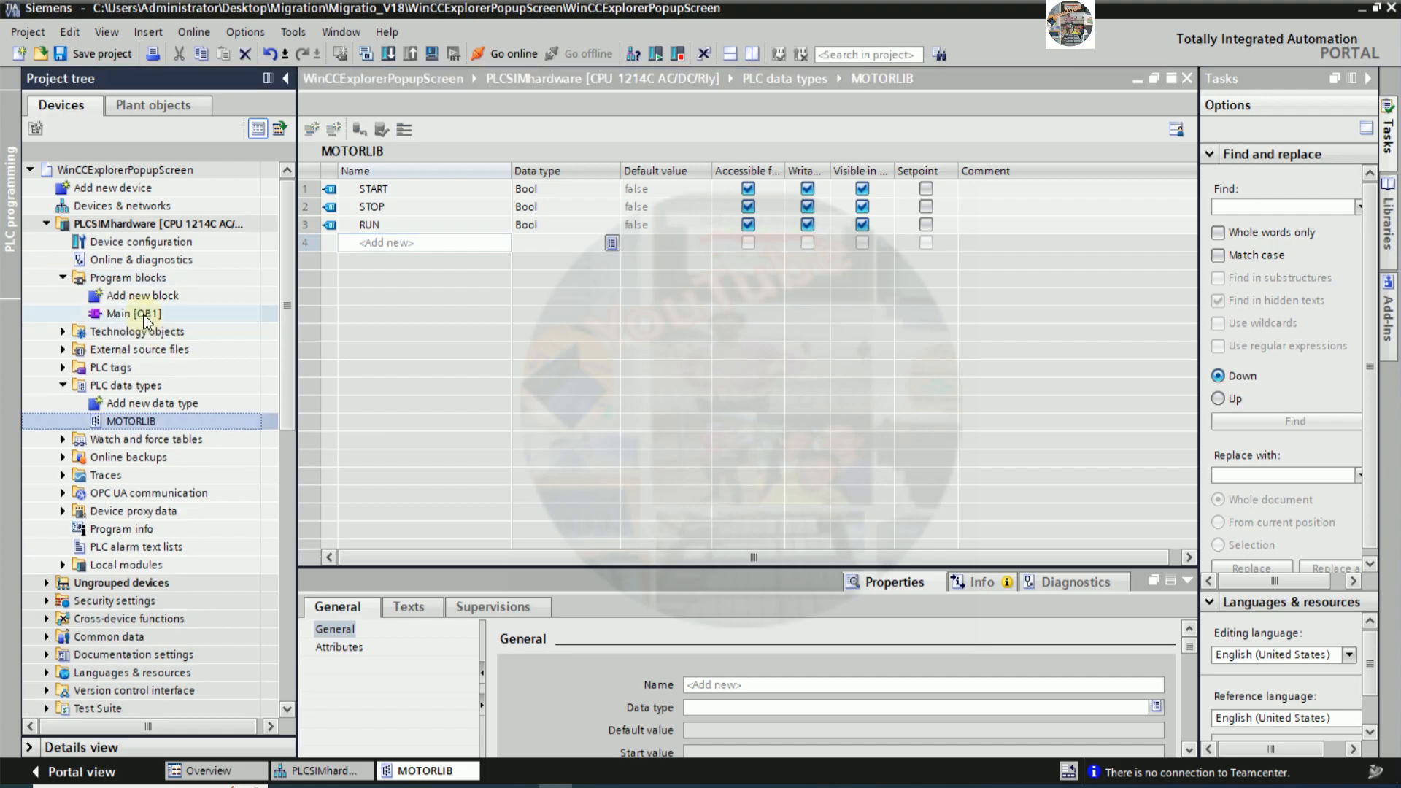
left_click(146, 319)
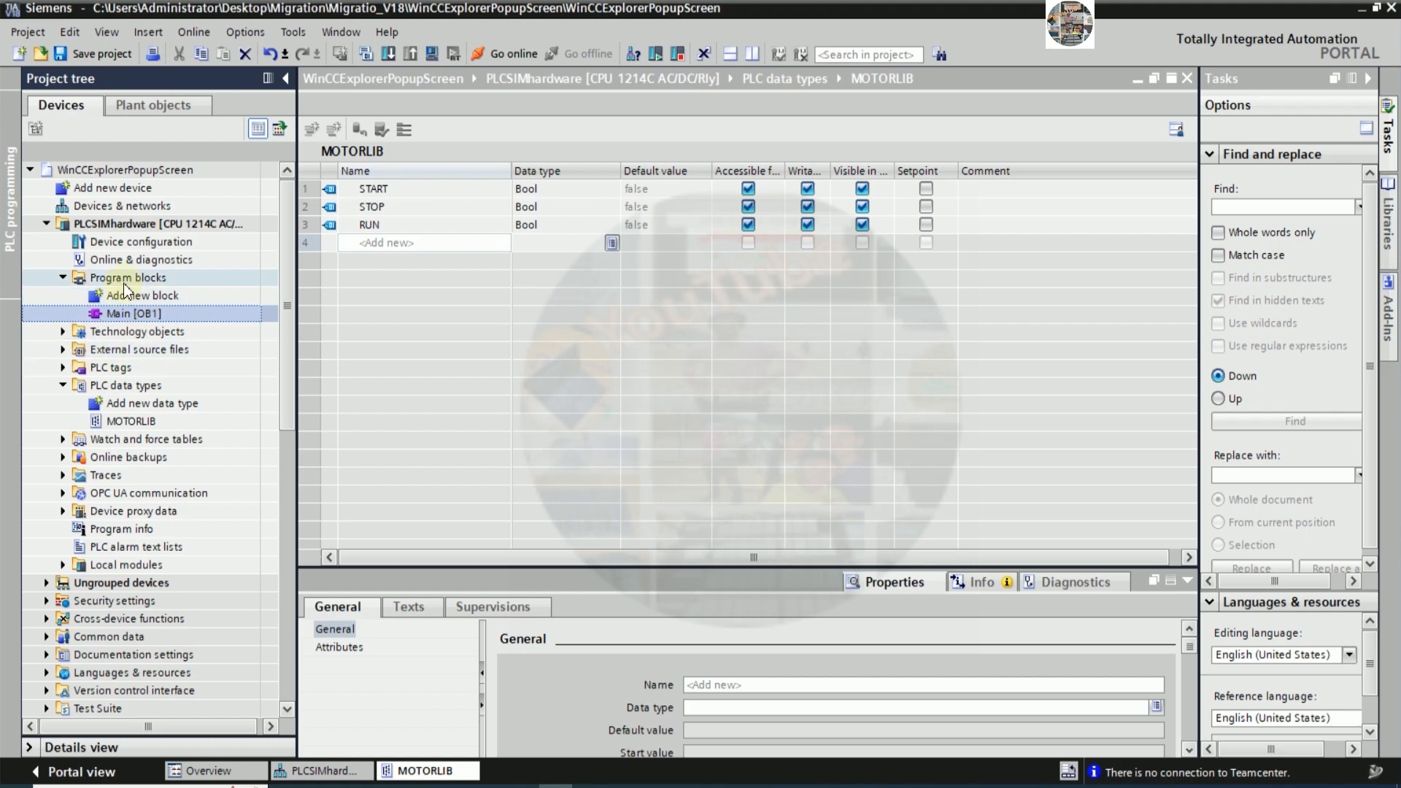
left_click(139, 295)
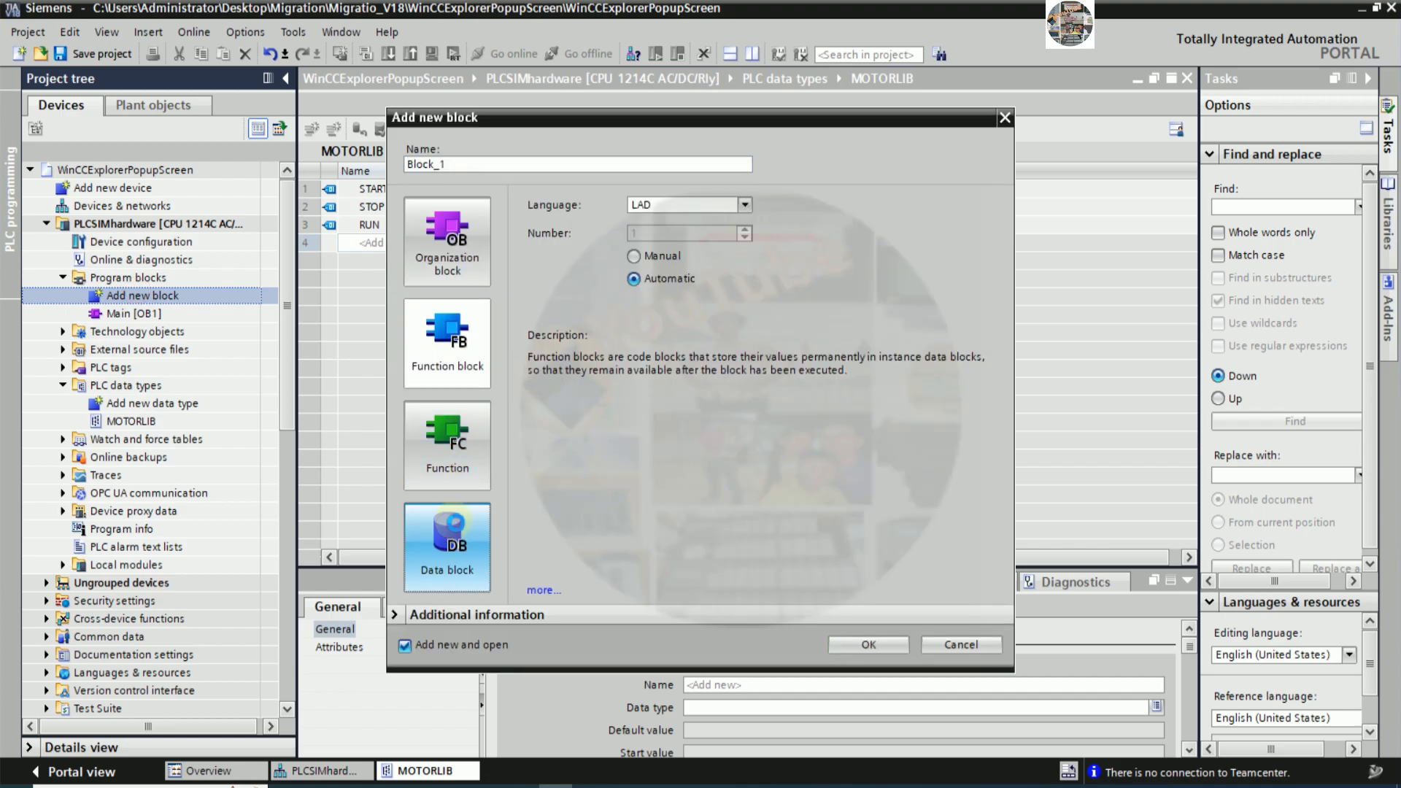
left_click(448, 547)
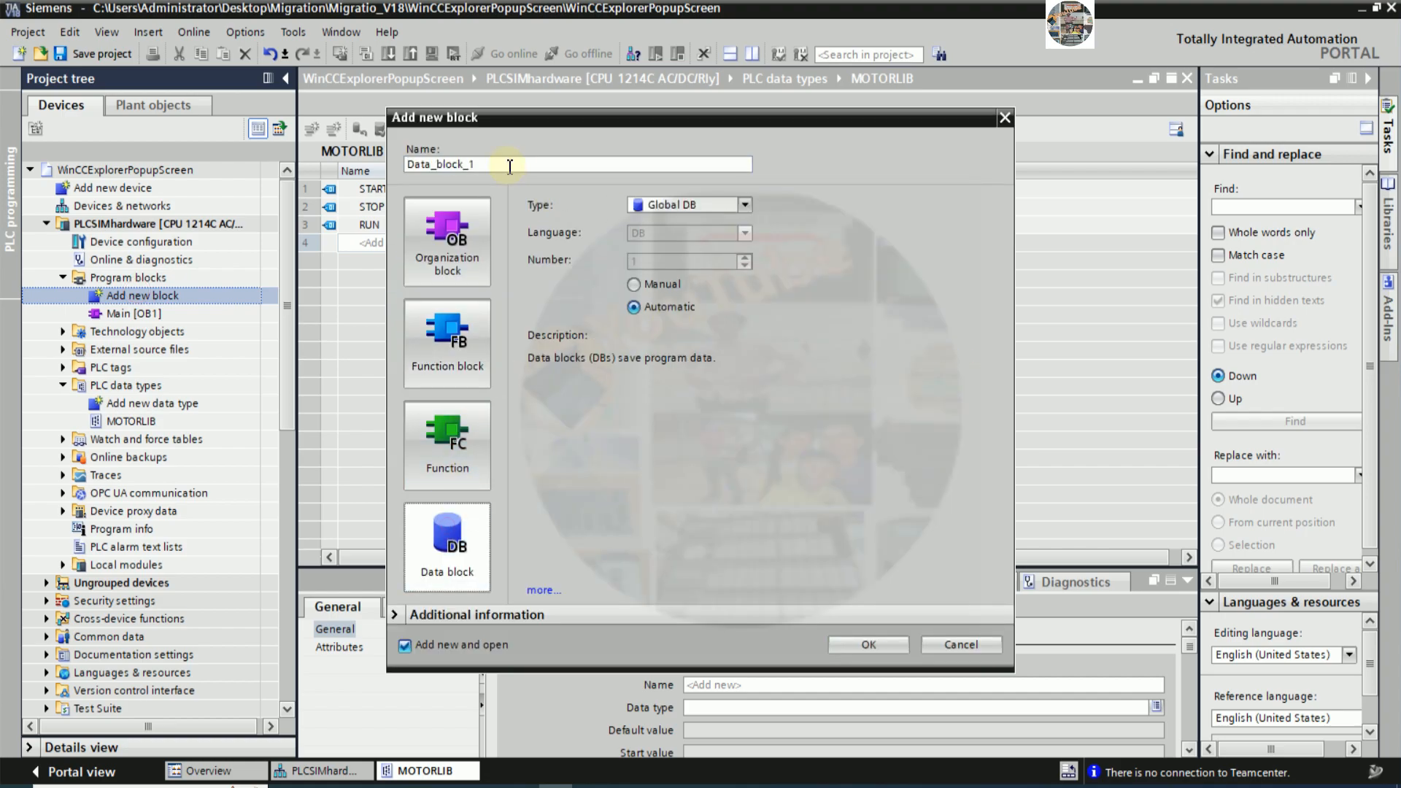
double_click(510, 166)
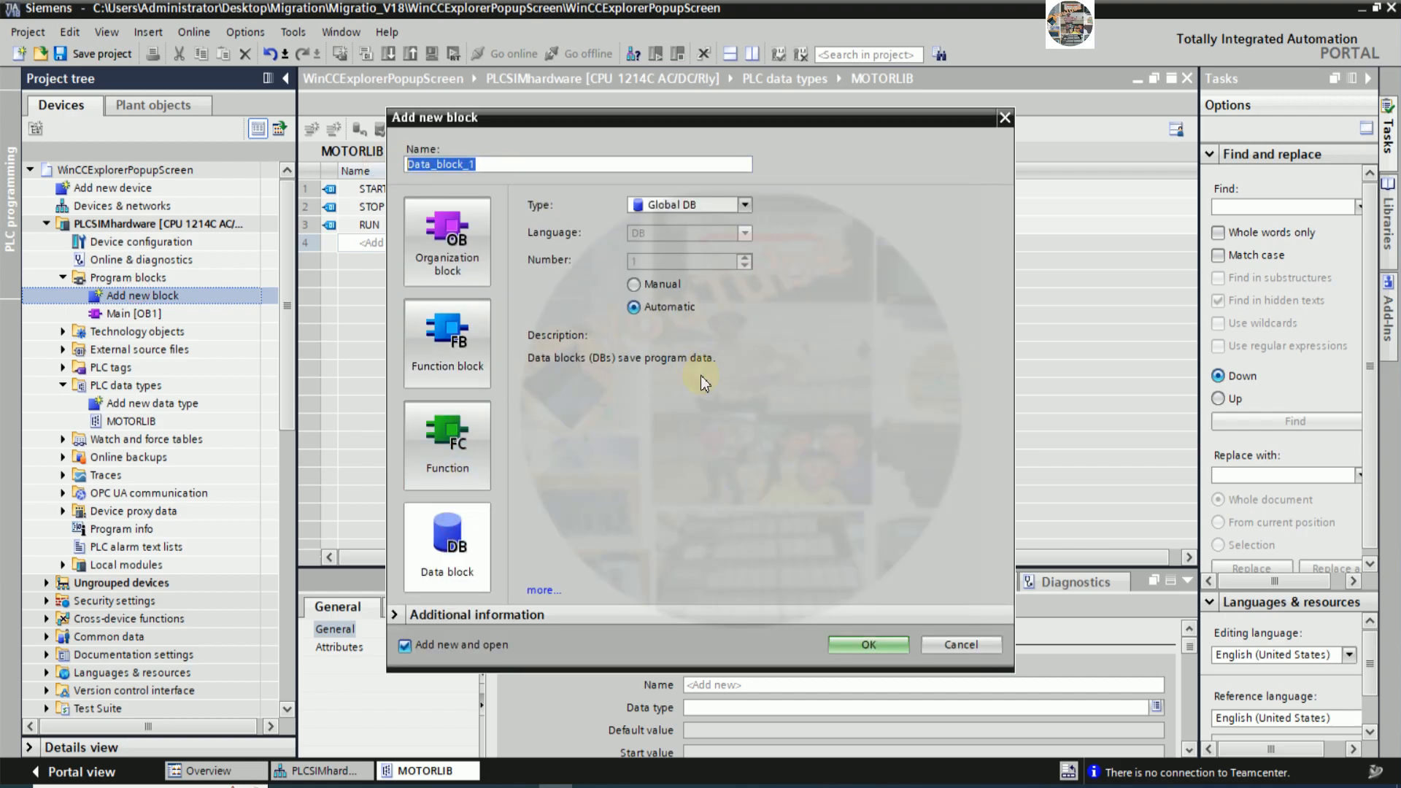
type("MOTORSDATA")
left_click(466, 527)
left_click(868, 645)
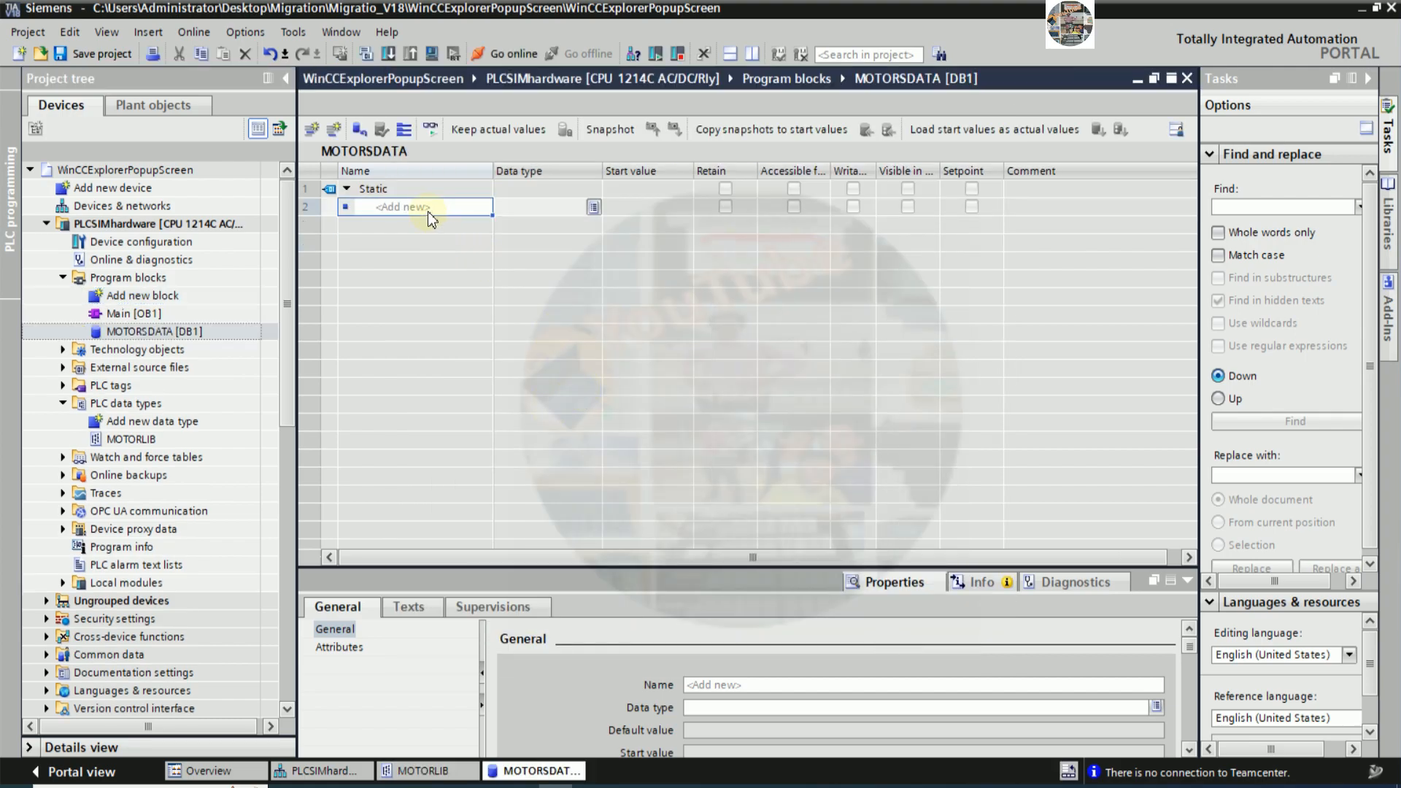
- Create a static variable M1 of data type "MOTORLIB" in the MOTORSDATA block
type("M")
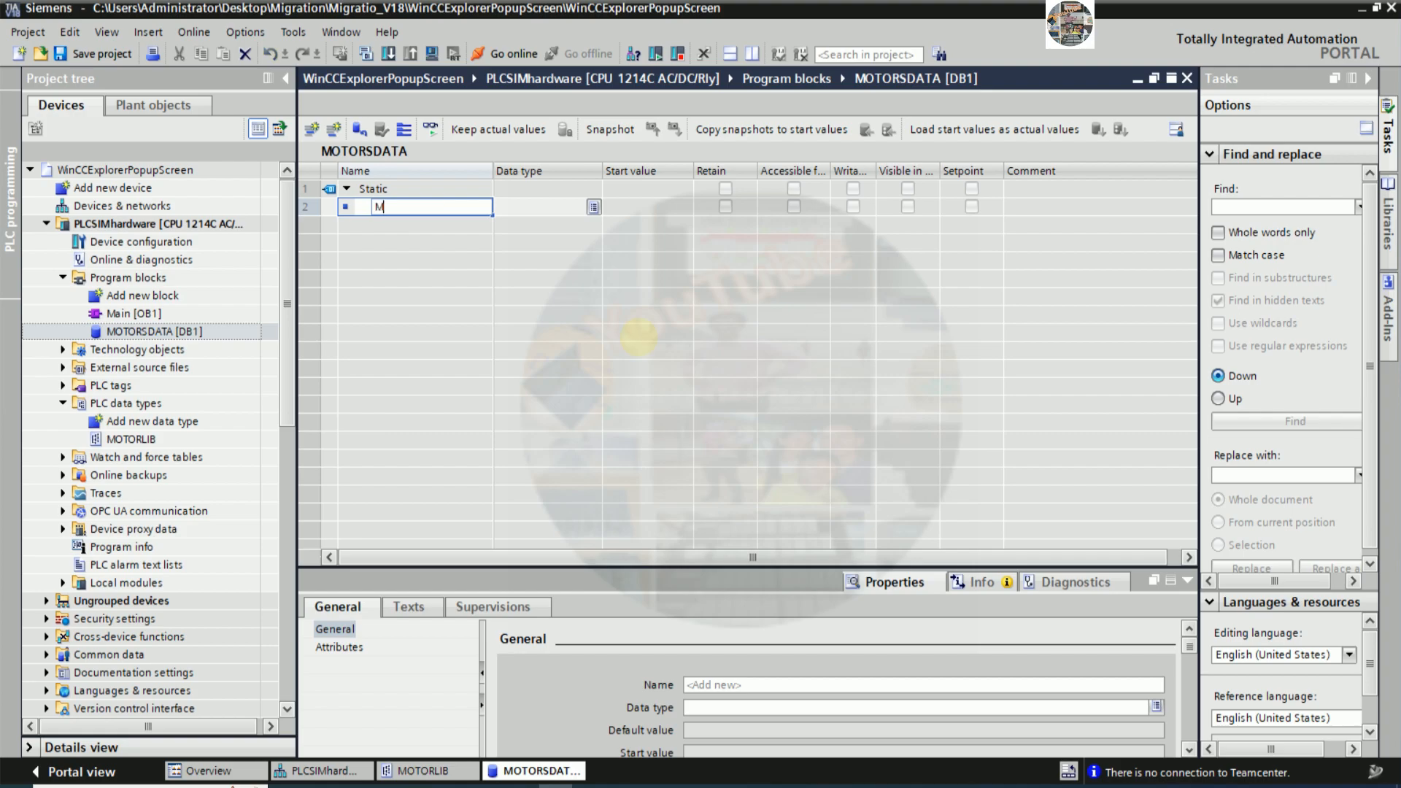
key("Return")
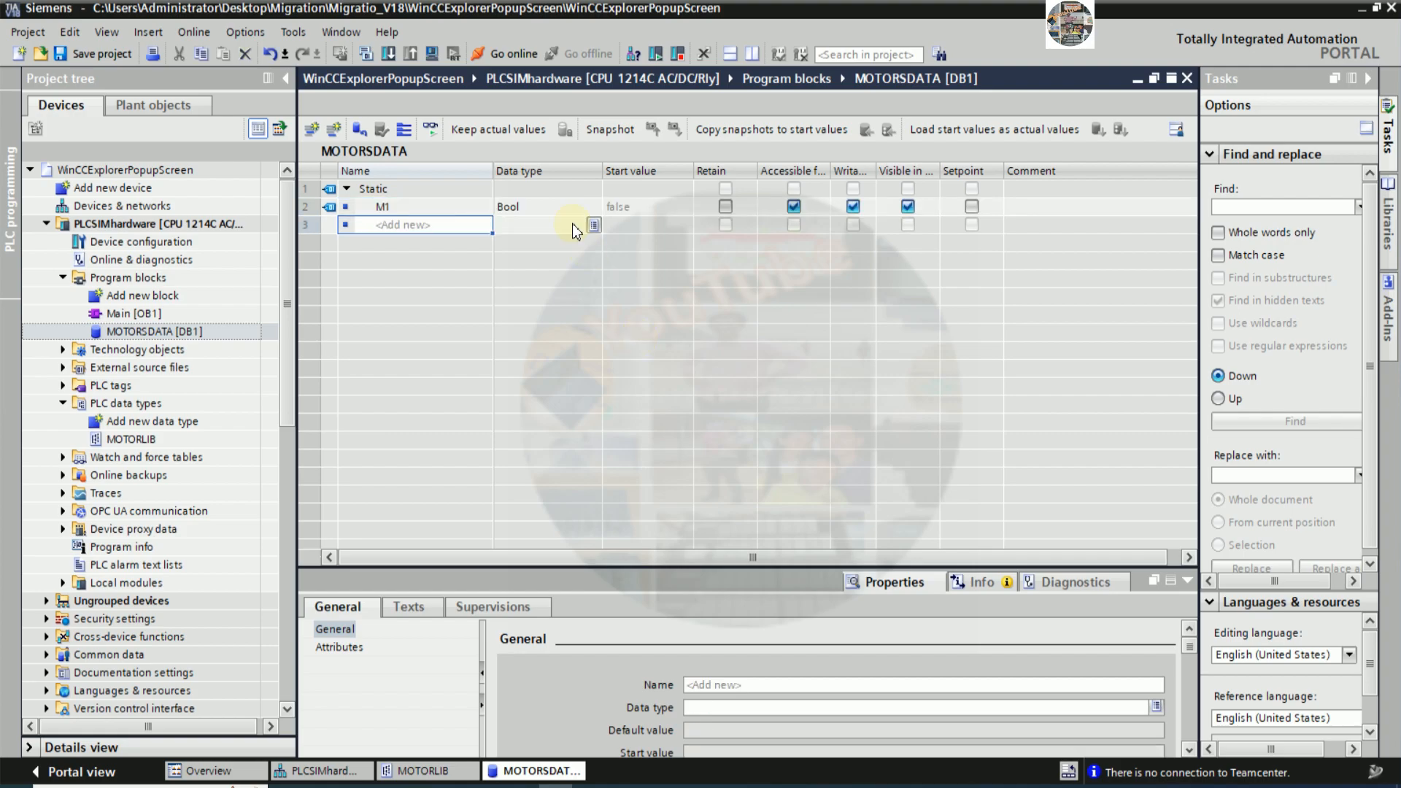
left_click(567, 208)
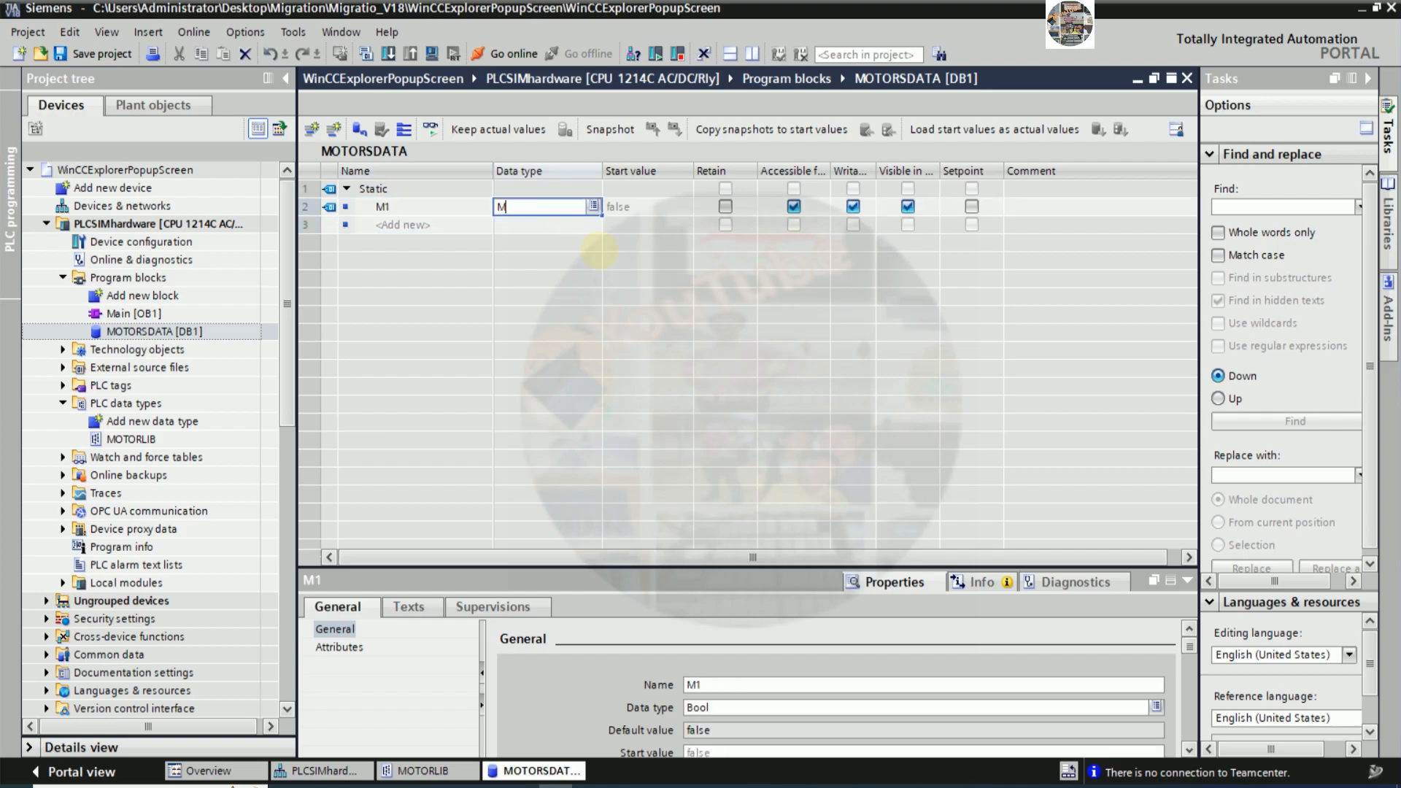
type("M")
left_click(550, 227)
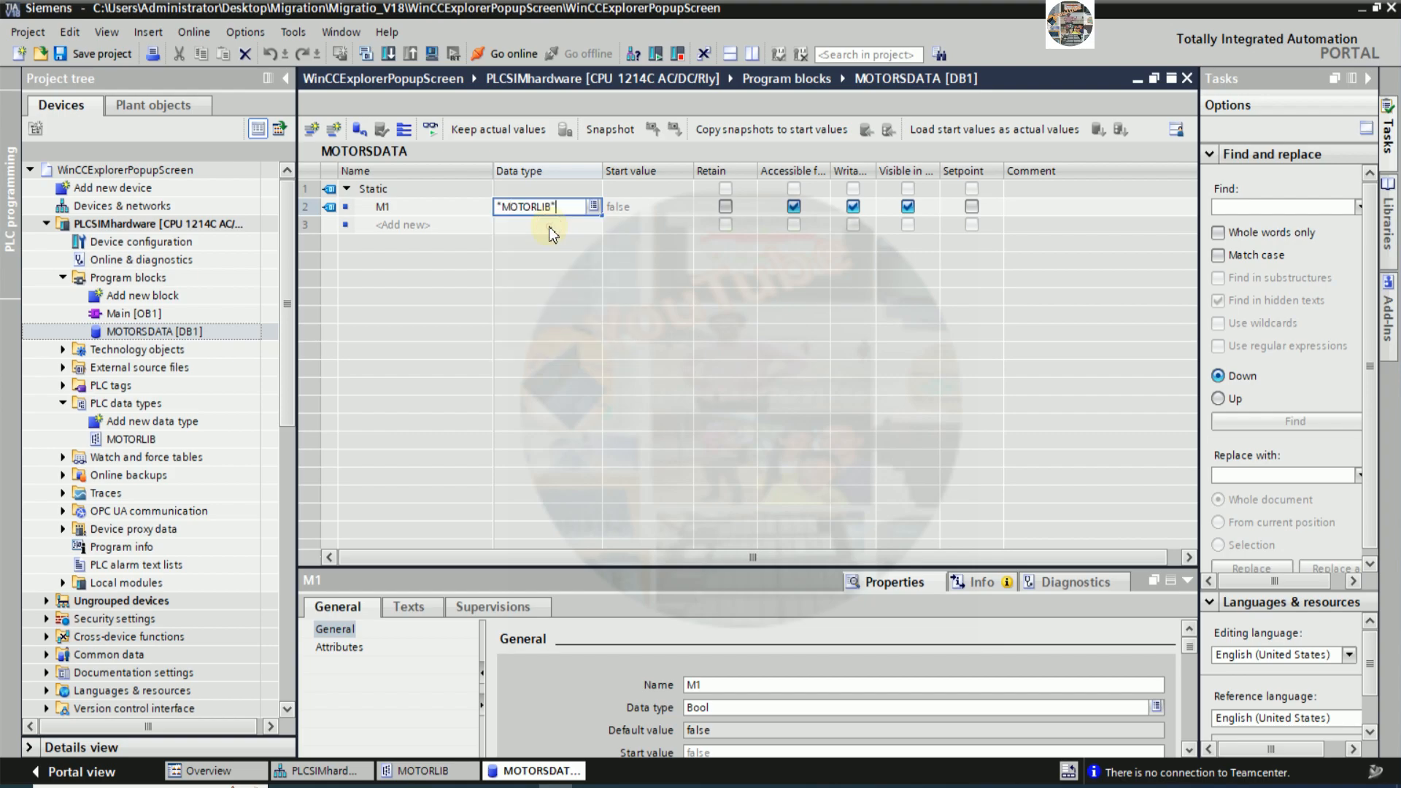
left_click(420, 215)
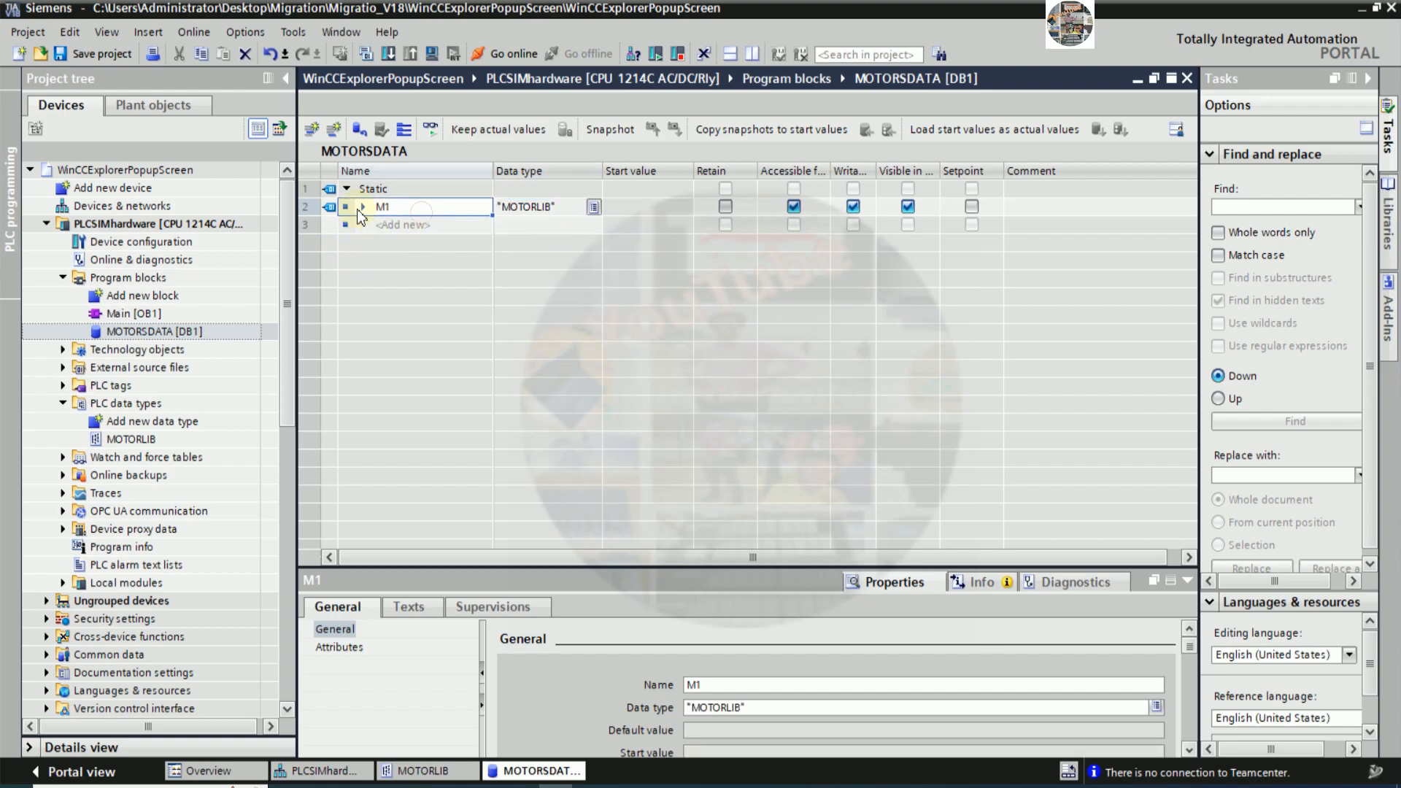
- Check the elements inside M1, collapse it and fill the variable down to create M2 to M10 of the same type
left_click(362, 208)
left_click(409, 226)
left_click(419, 248)
left_click(420, 261)
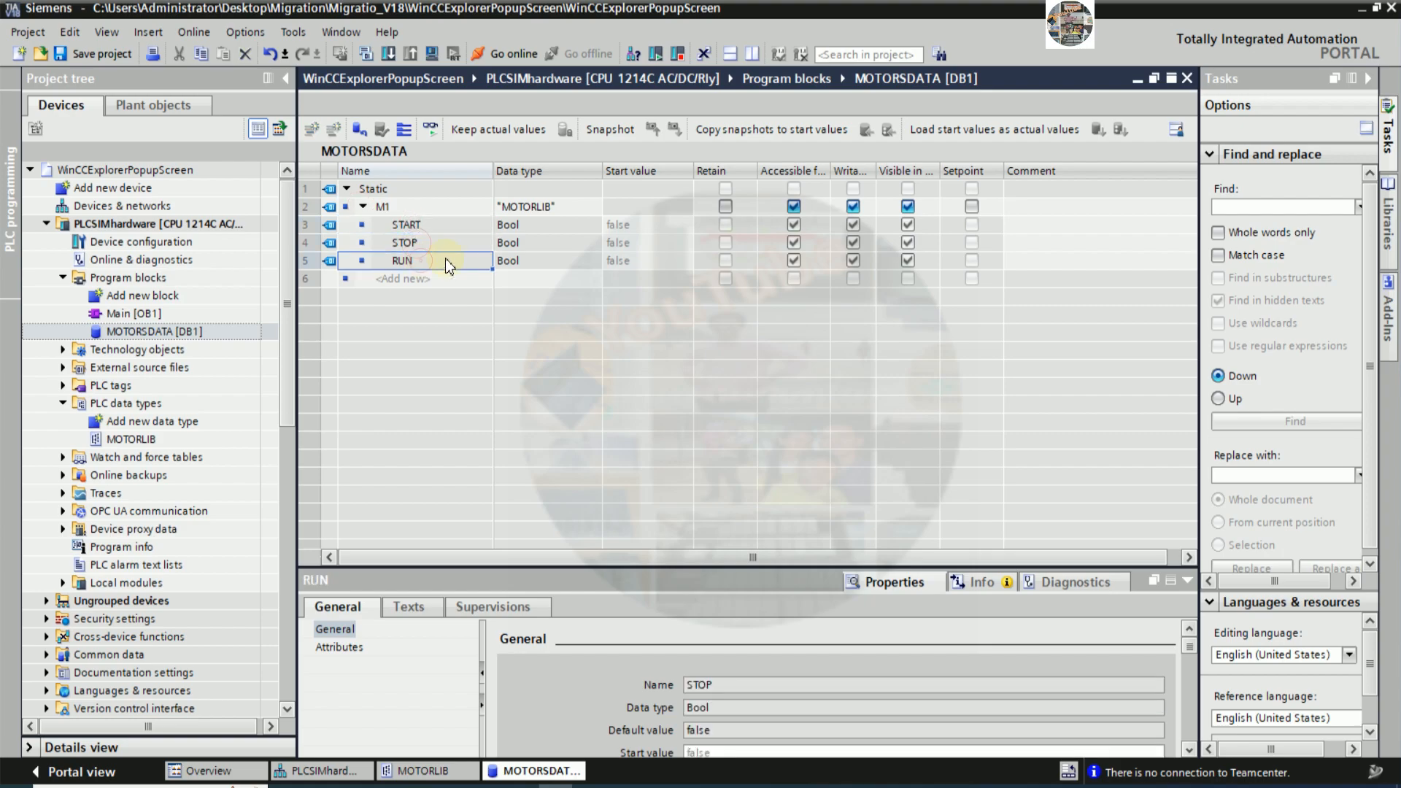
left_click(362, 207)
left_click(441, 207)
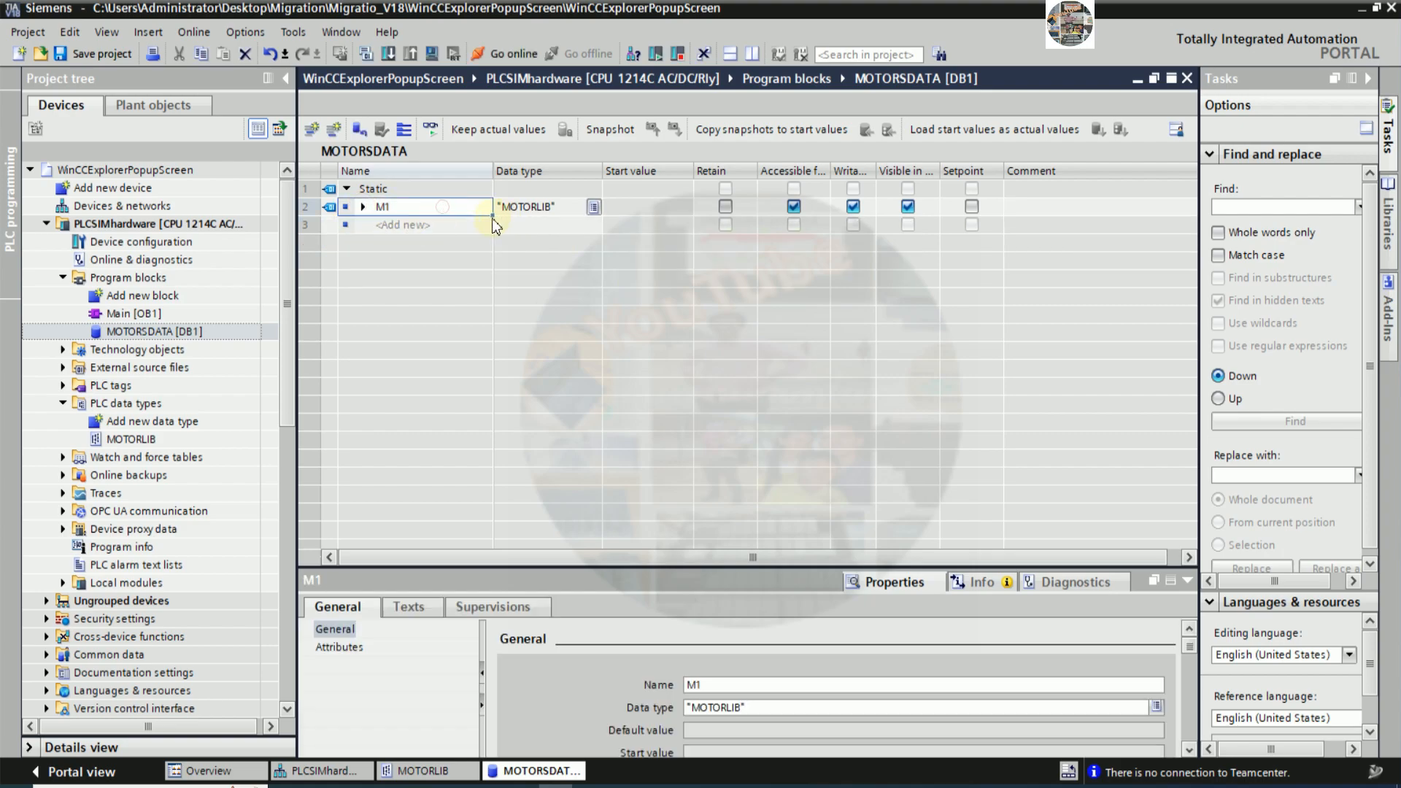
left_click_drag(491, 214, 485, 369)
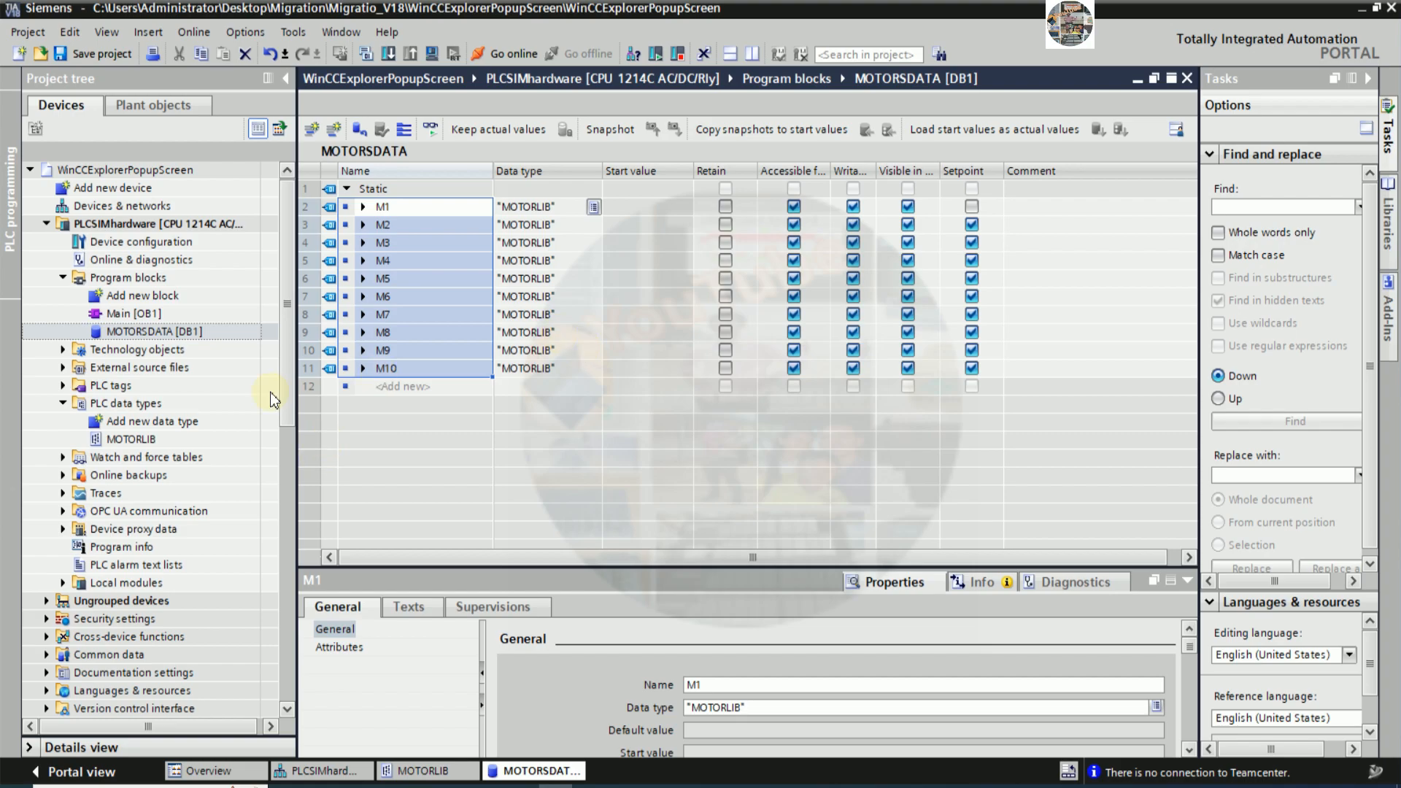
- Disable optimized block access in the attributes of MOTORSDATA and compile the block
right_click(194, 333)
left_click(492, 431)
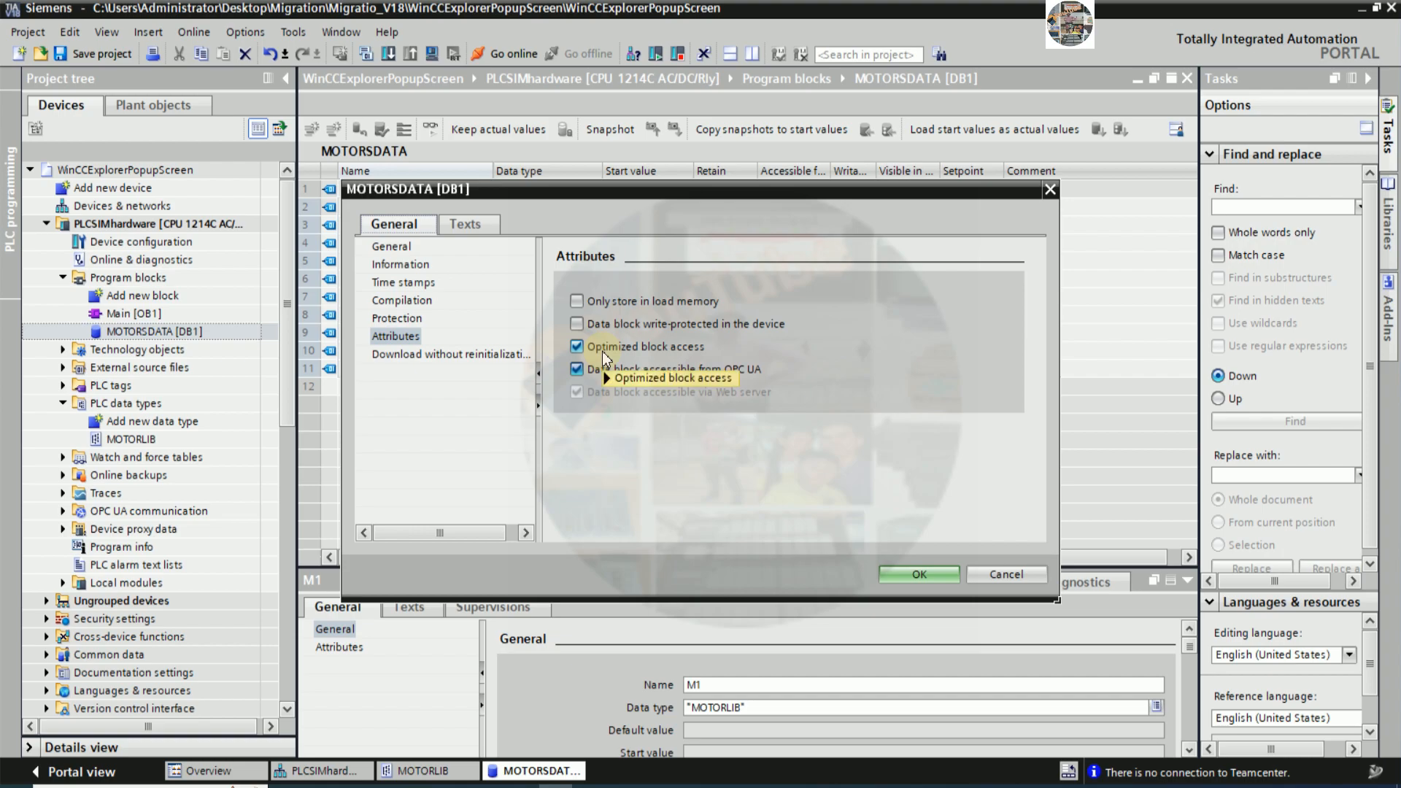
left_click(602, 347)
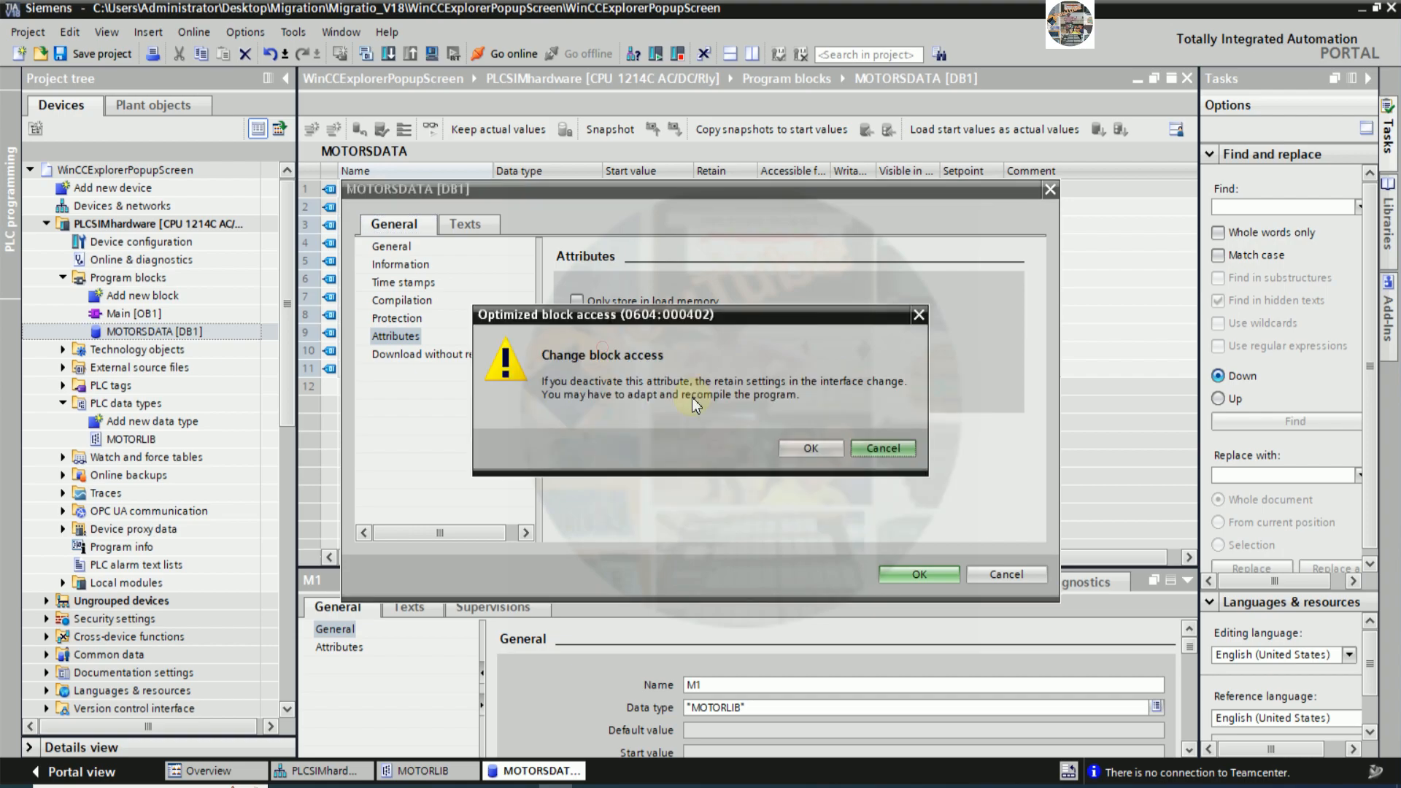
left_click(799, 447)
left_click(918, 575)
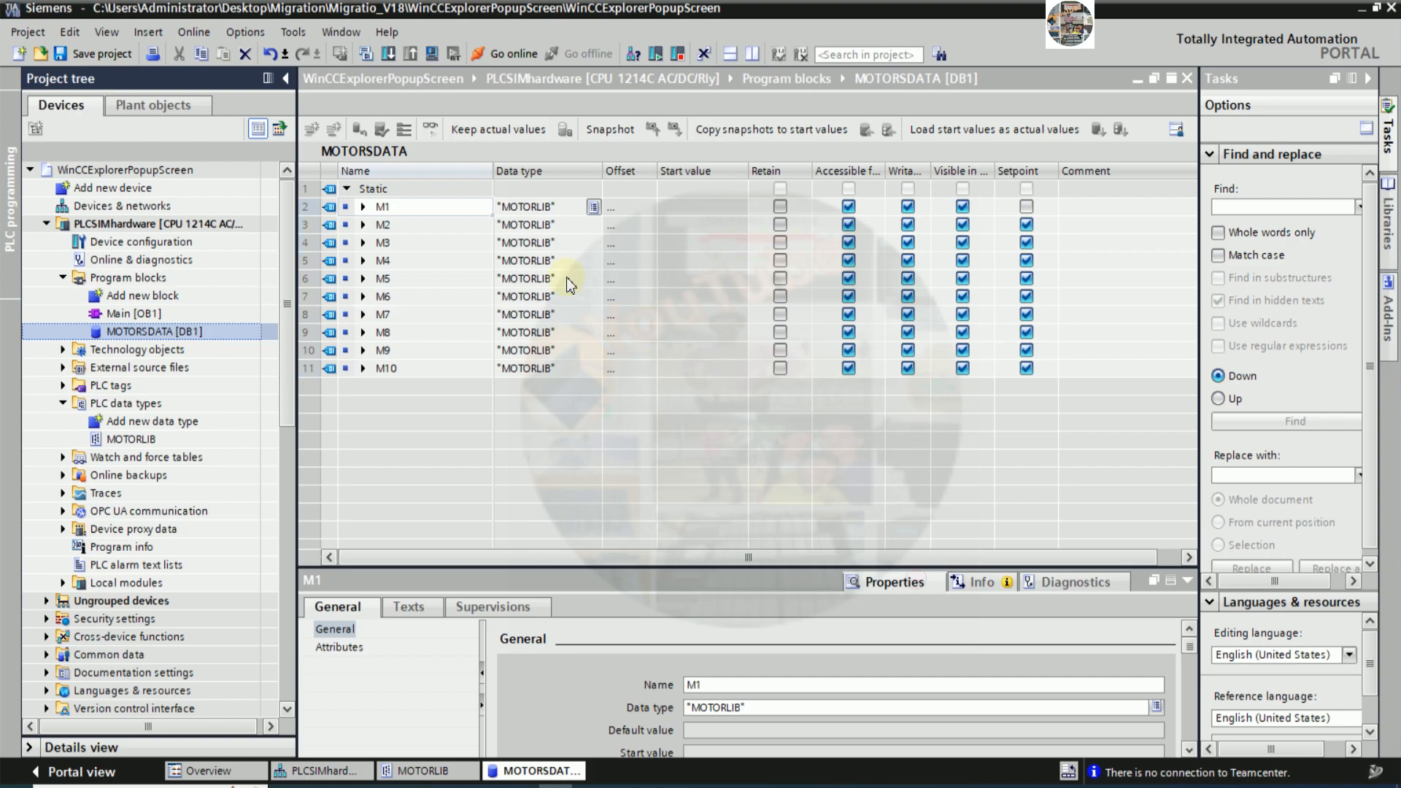
left_click(365, 53)
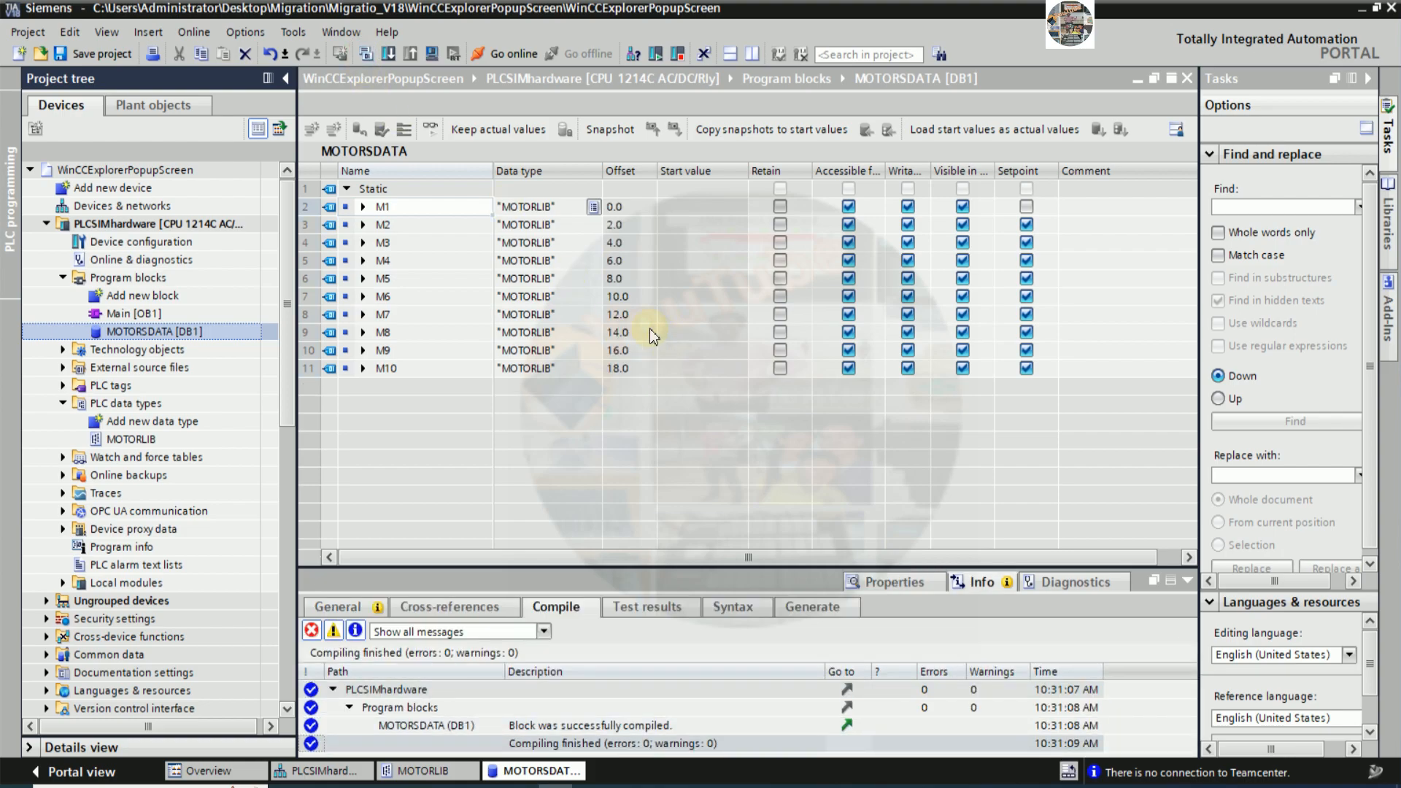
left_click(525, 426)
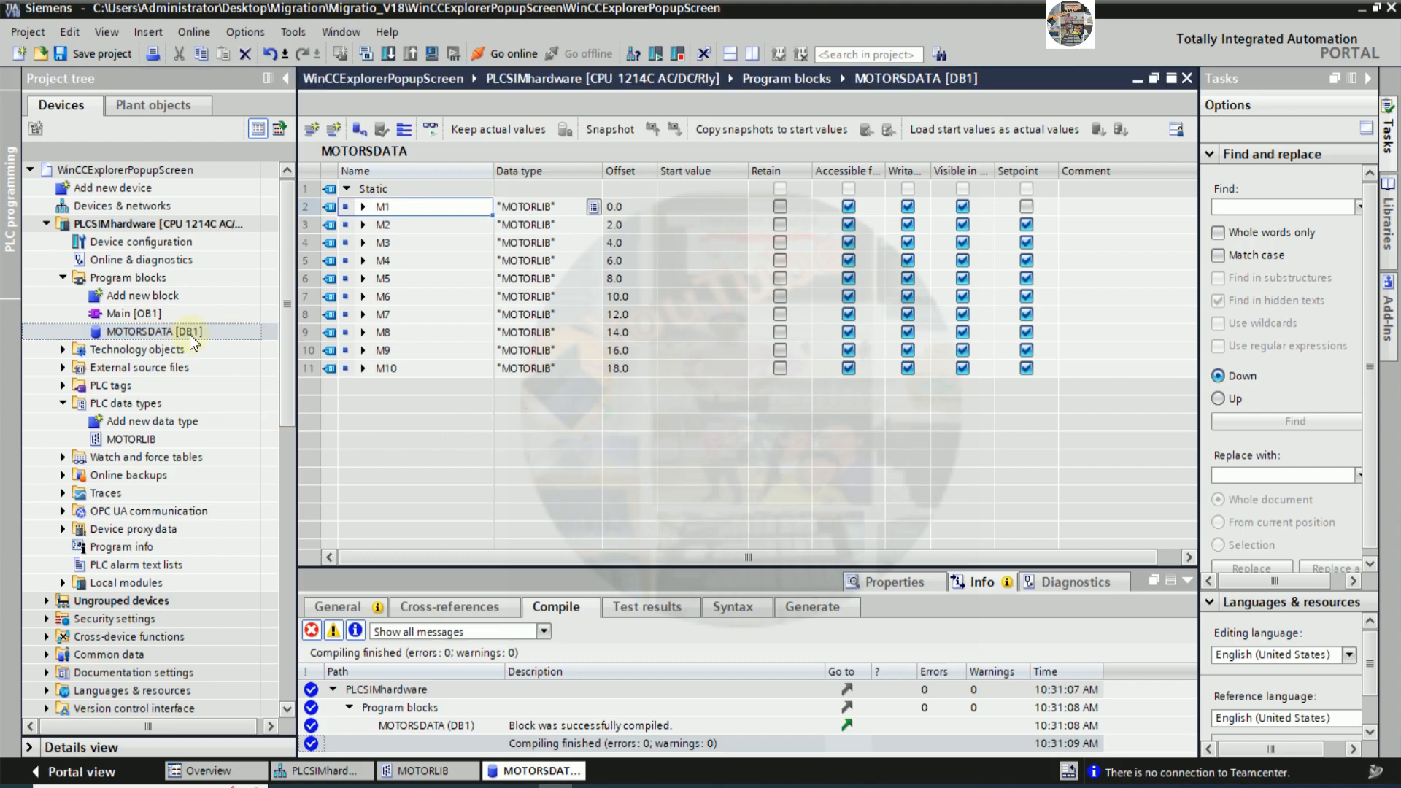
- Add a function block named MOTORSLOGIC in LAD to the program blocks
double_click(149, 295)
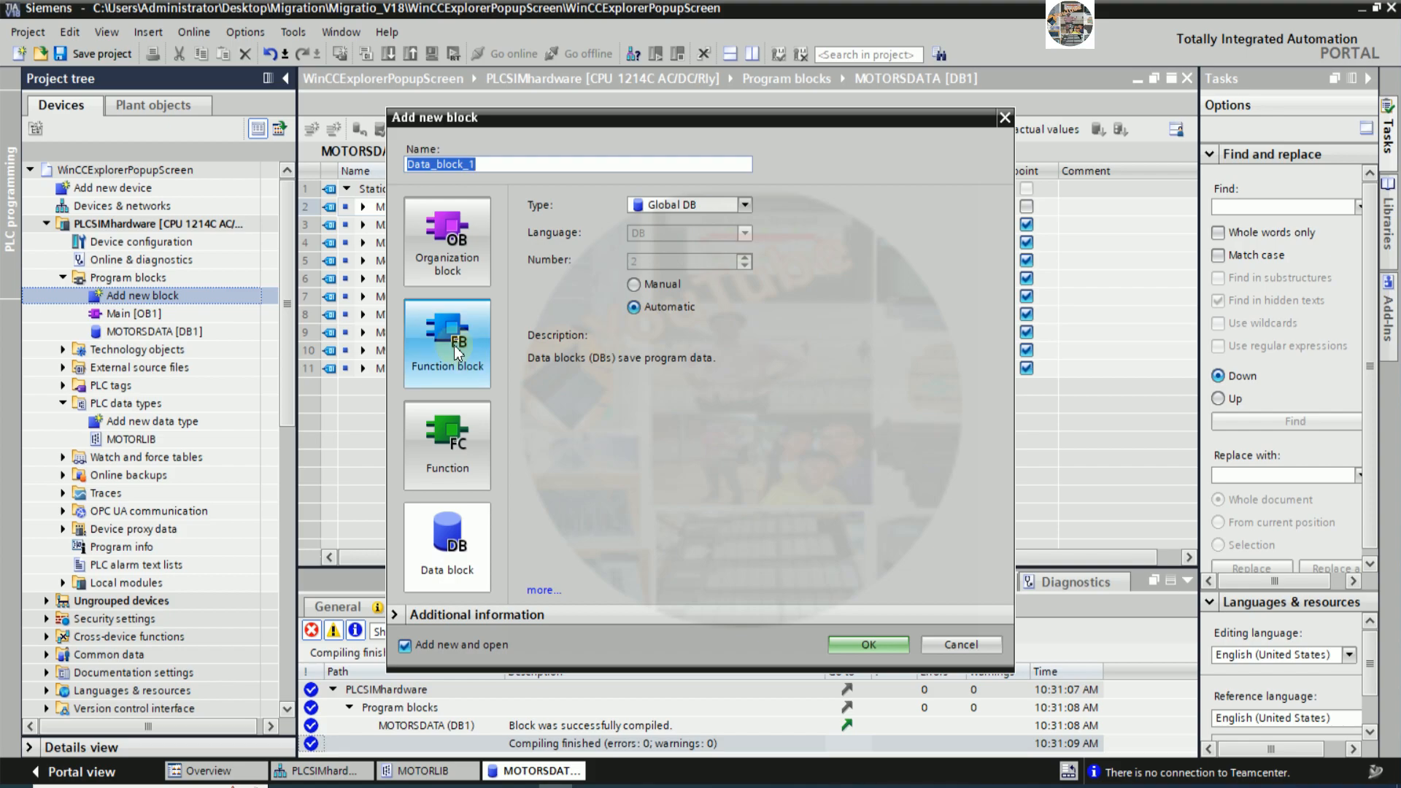
left_click(454, 345)
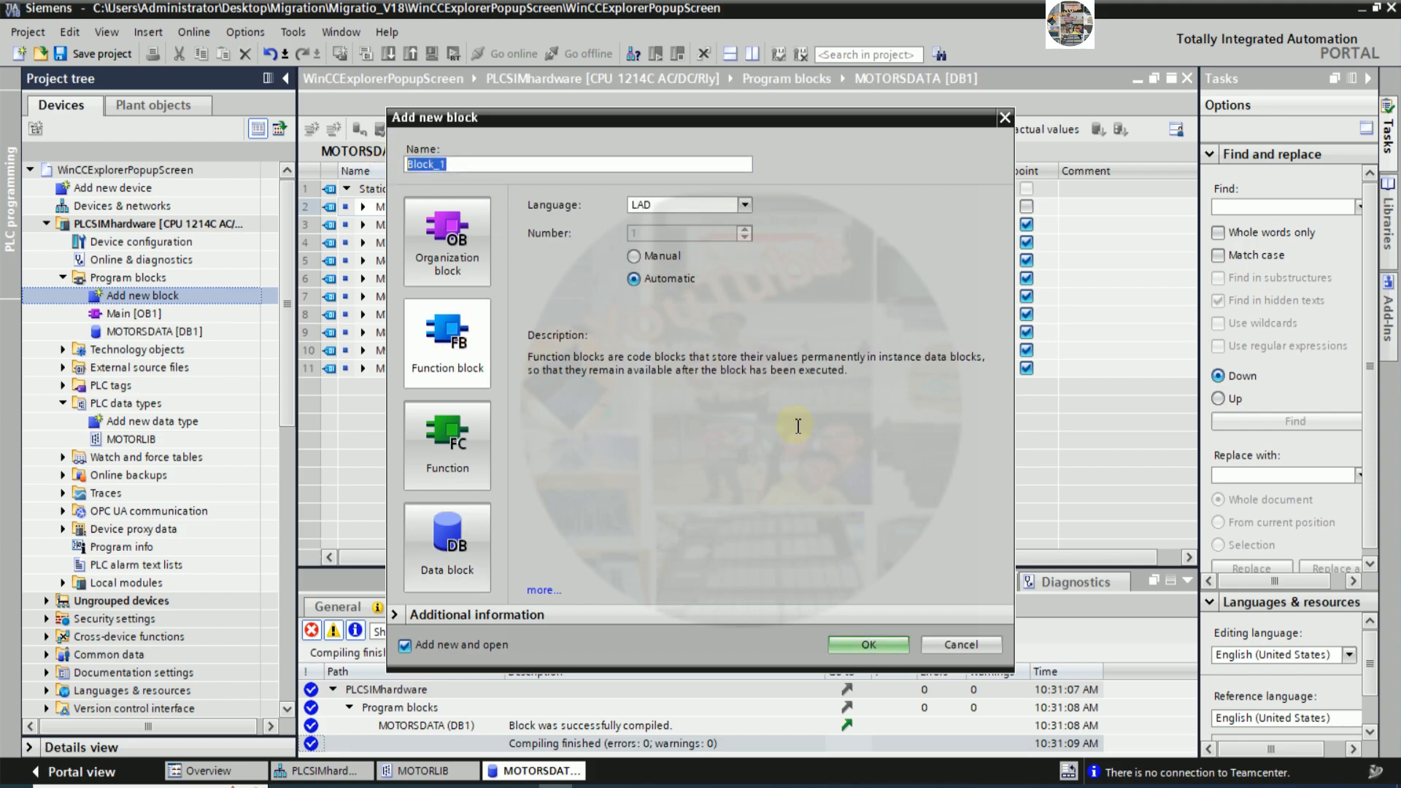
type("MOTORSLOGIC")
left_click(847, 644)
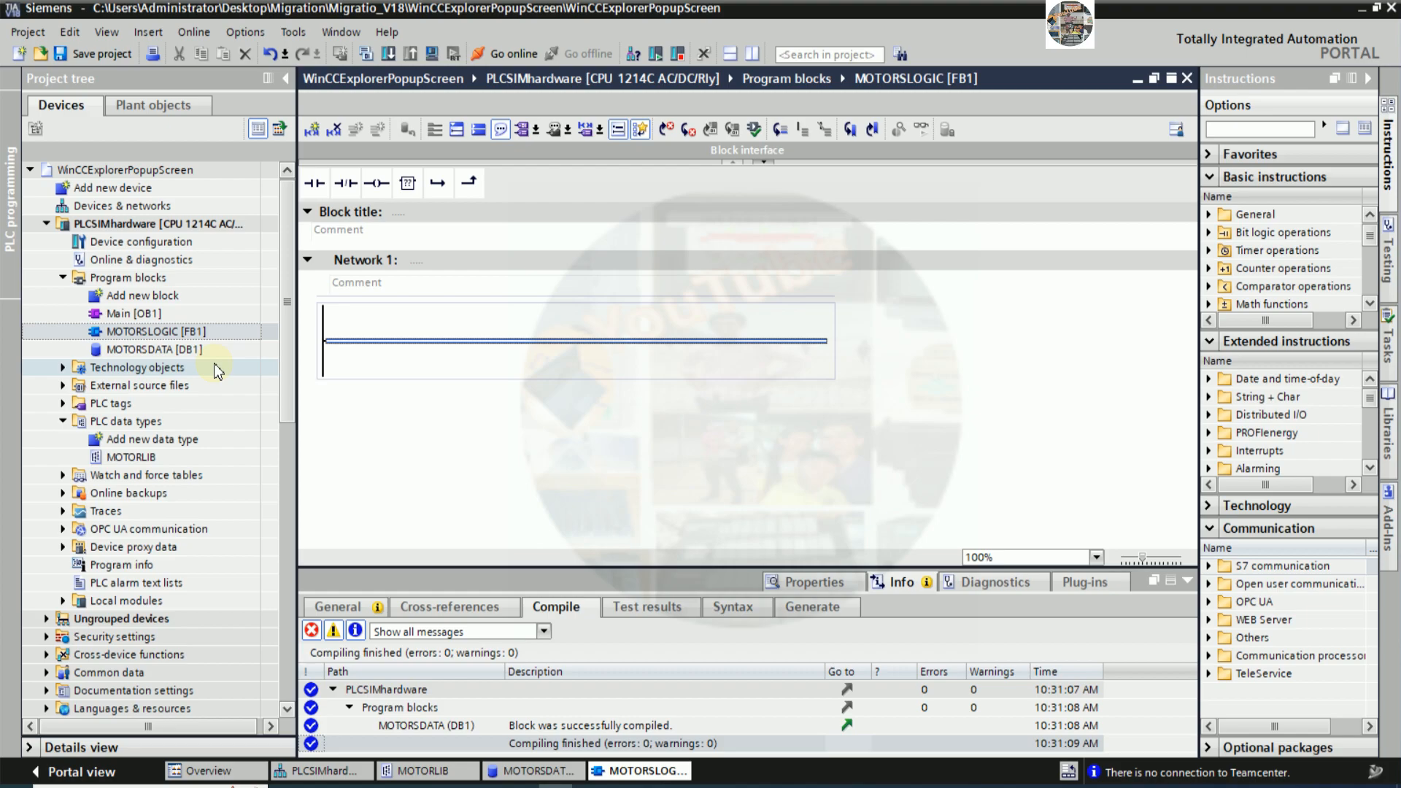
- Expand the block interface of MOTORSLOGIC and declare the Bool inputs START and STOP
left_click_drag(772, 157, 792, 312)
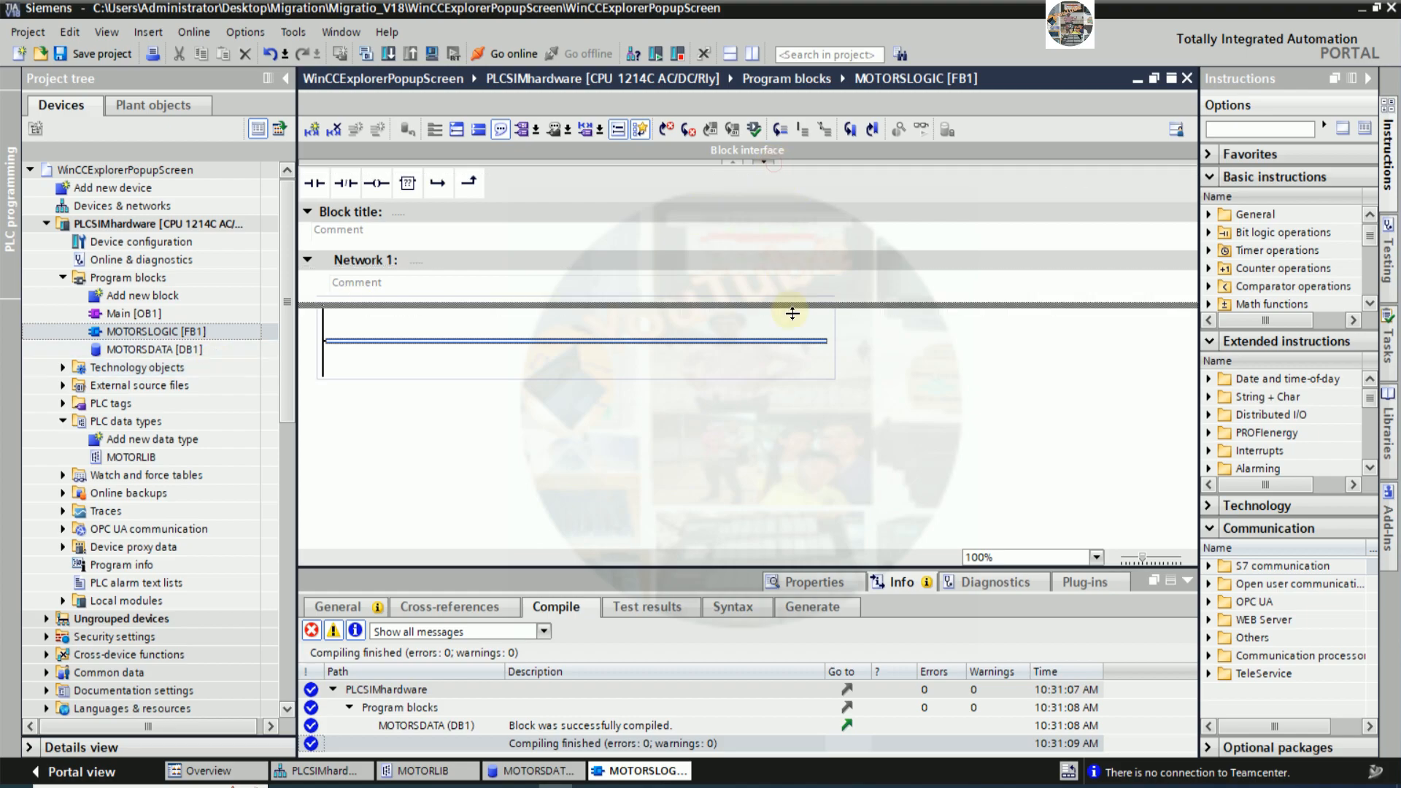
left_click(436, 207)
type("START")
key("Return")
type("STOP")
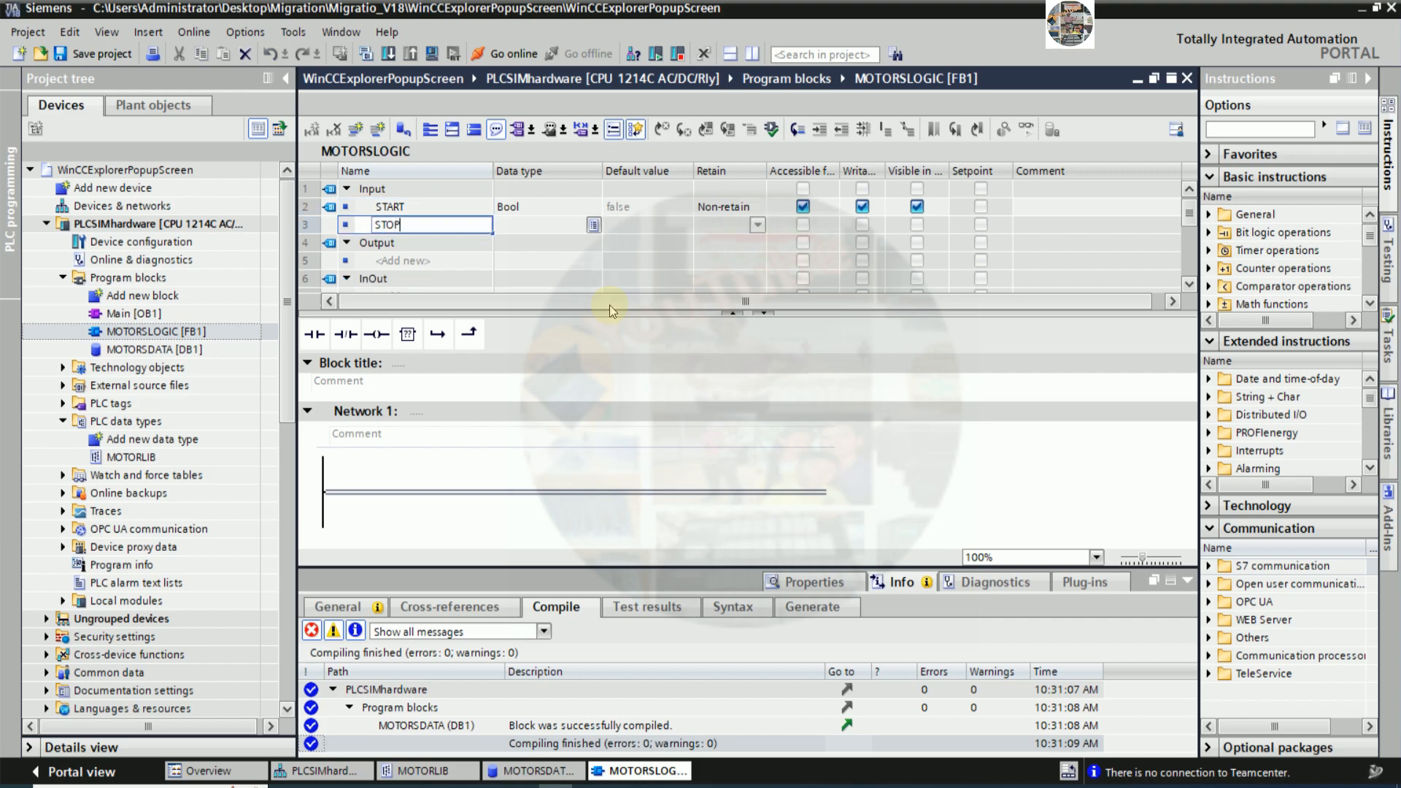
key("Return")
- Declare the Bool outputs RUN and RELAY in MOTORSLOGIC and shrink the block interface to make room for Network 1
key("Down")
key("Down")
type("RUN")
key("Return")
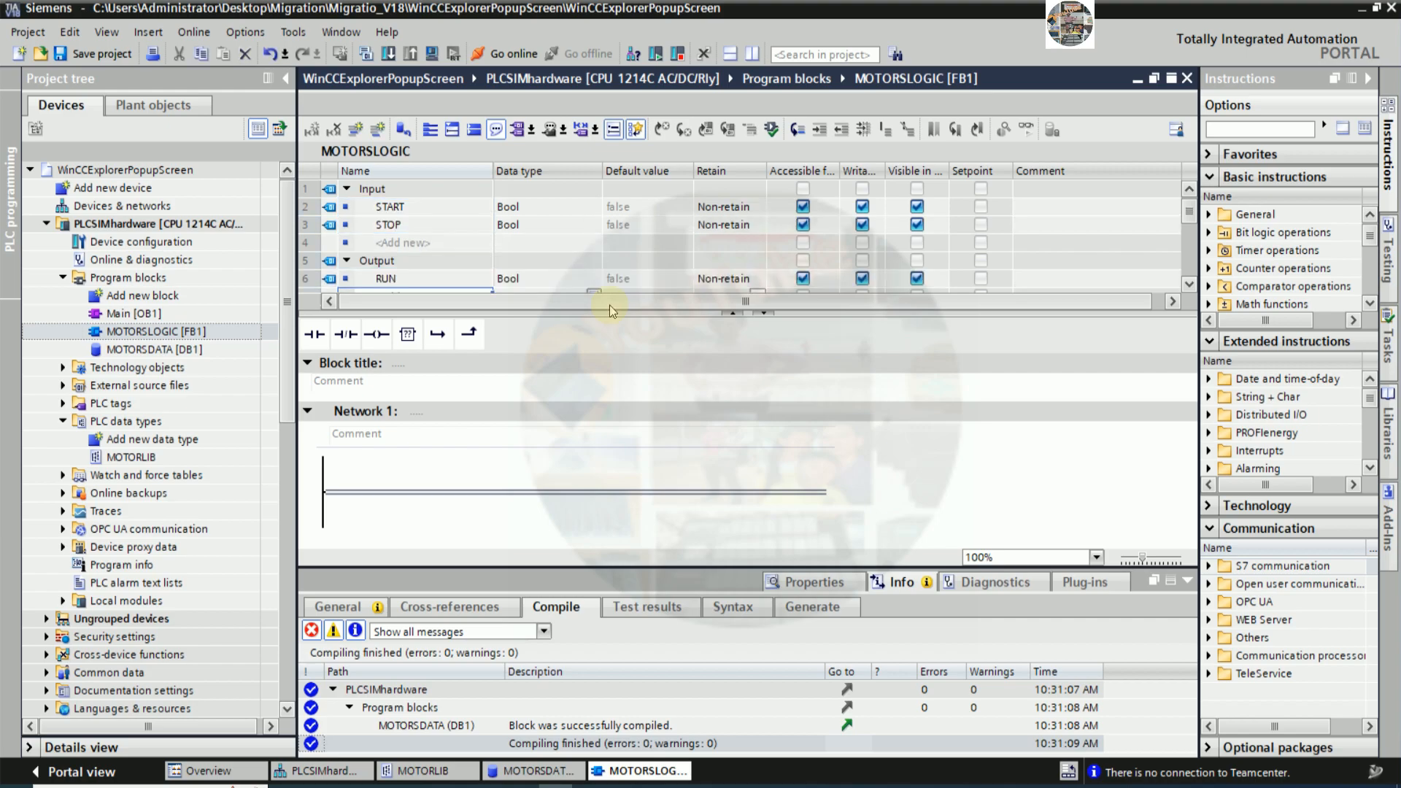
left_click_drag(610, 310, 626, 356)
type("RELAY")
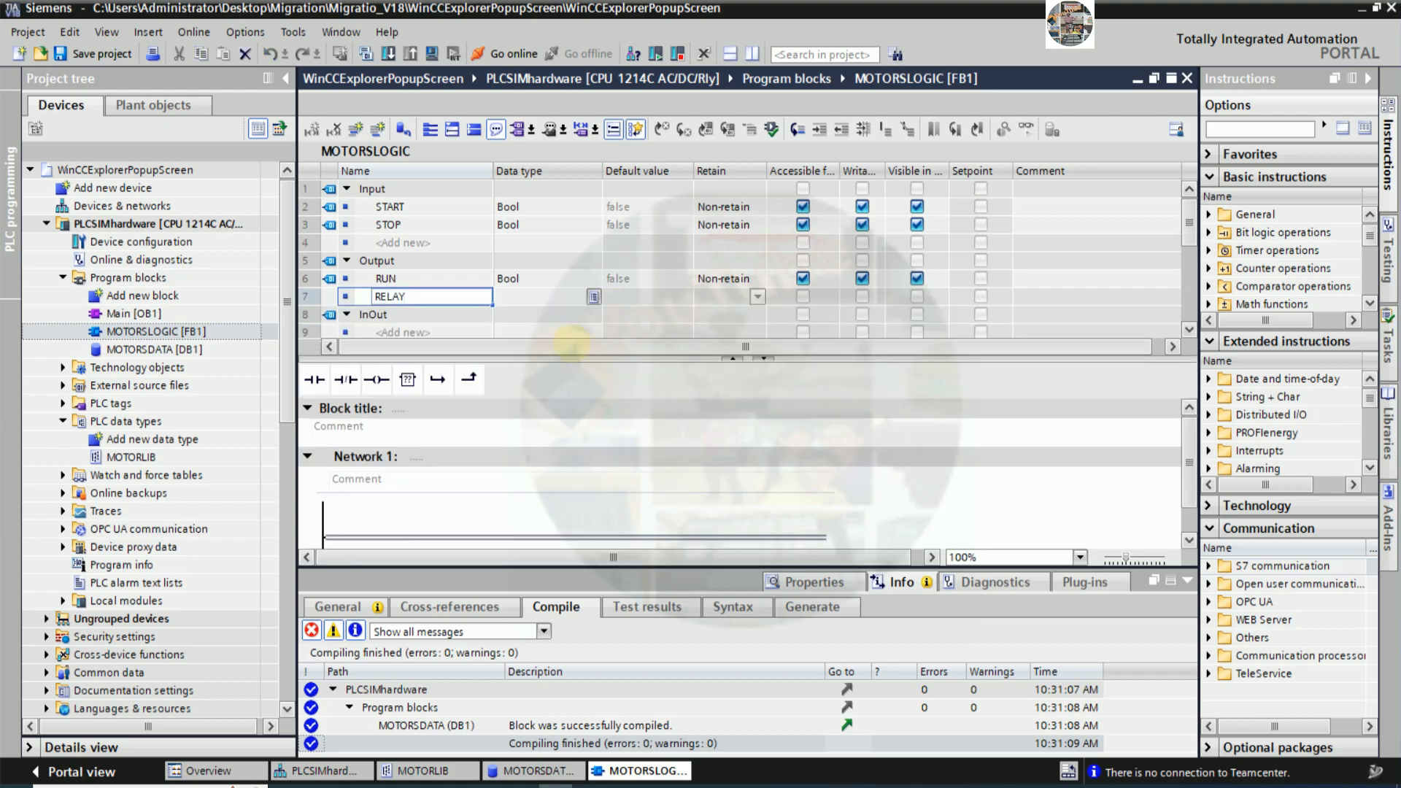
key("Return")
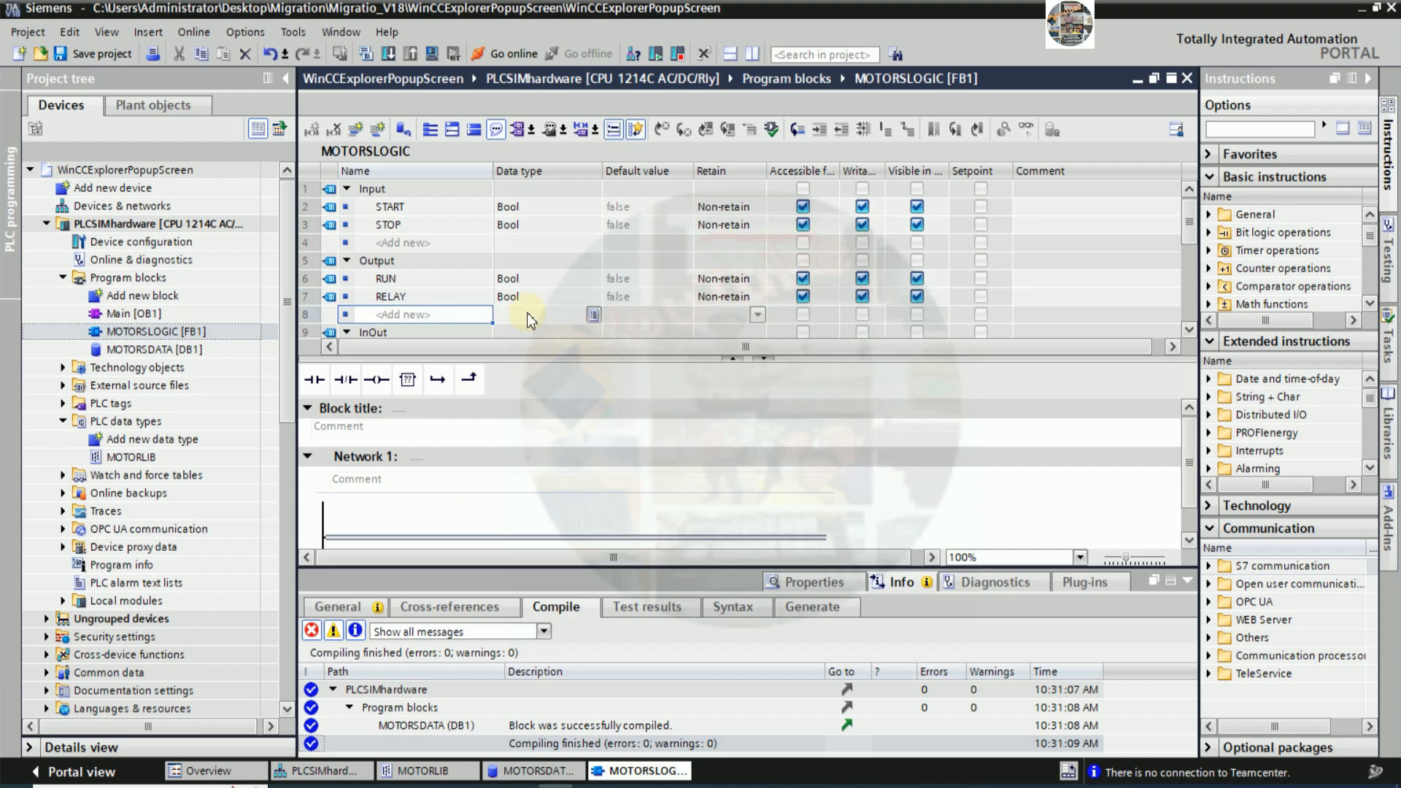
left_click_drag(575, 364, 577, 184)
left_click(470, 281)
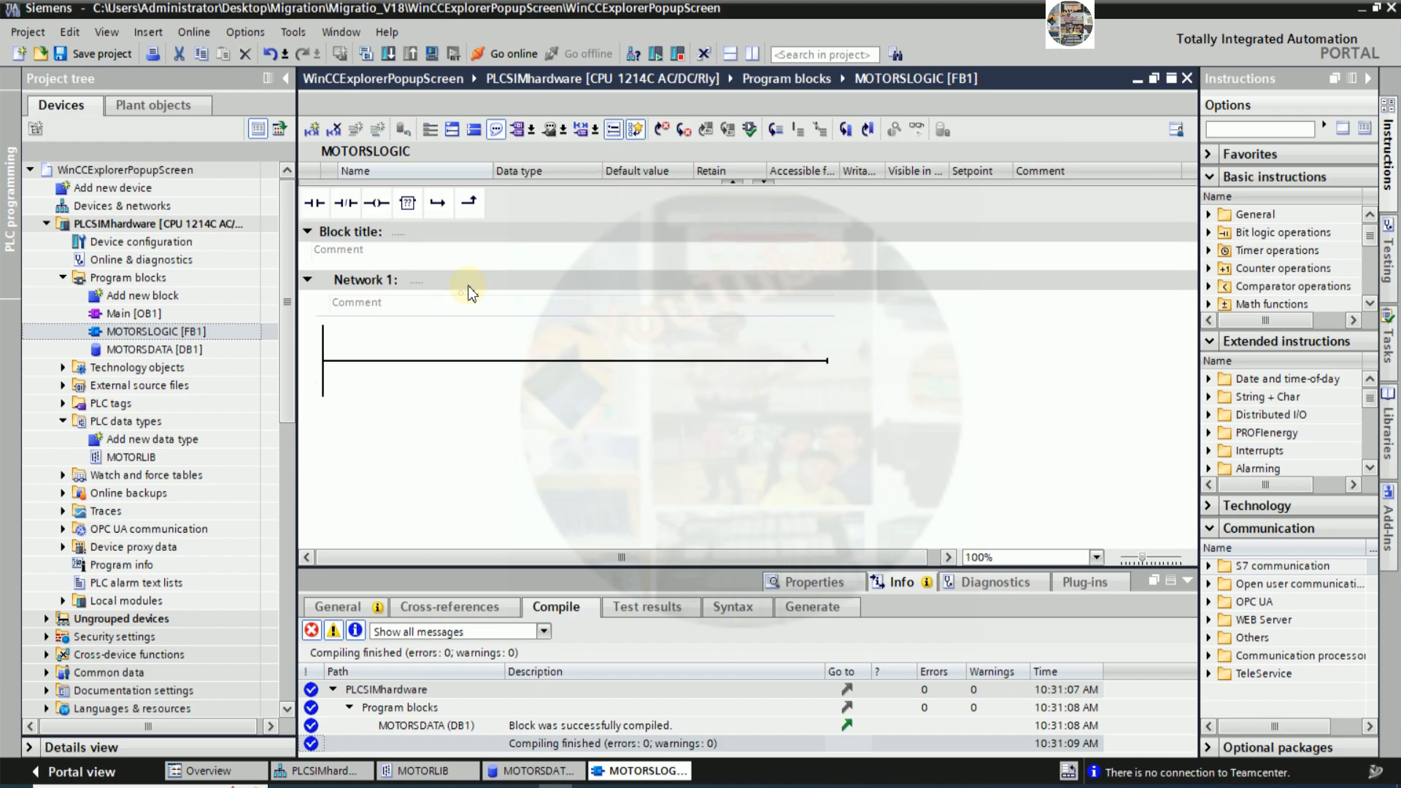
- Title Network 1 of MOTORSLOGIC "MOTOR LOGIC CONTROL" and enlarge the program editor area
type("MOTOR C")
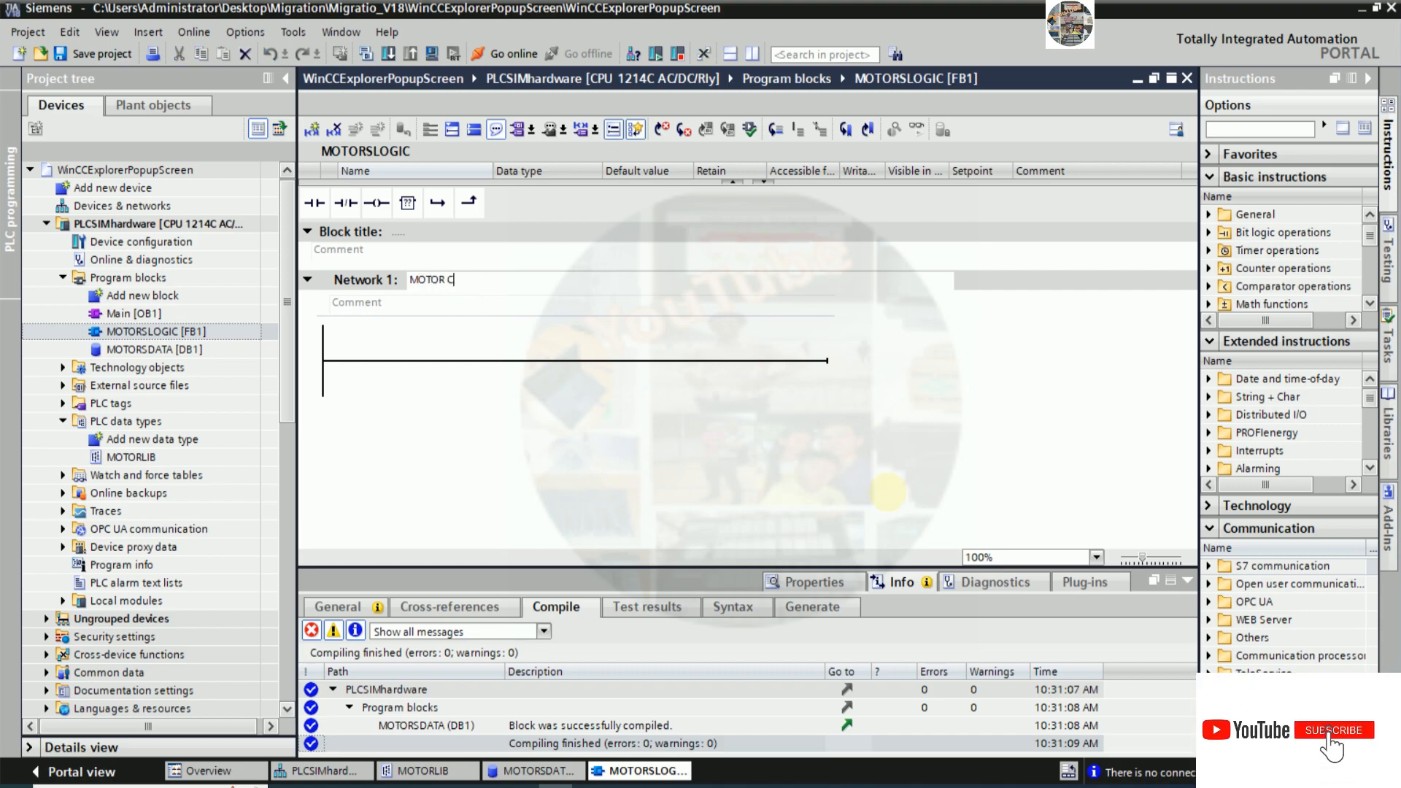
key("BackSpace")
type("LOGI")
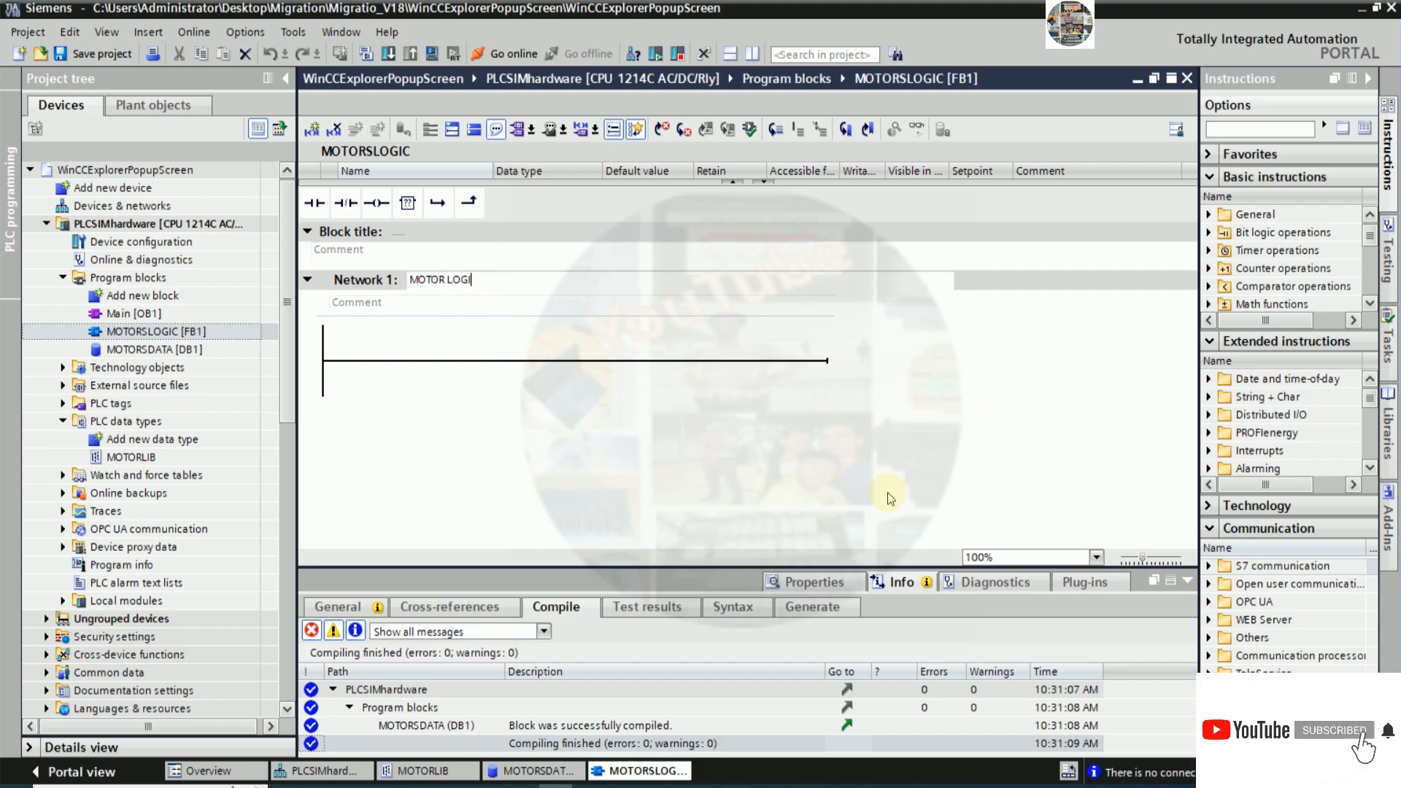
type("C CONTROL")
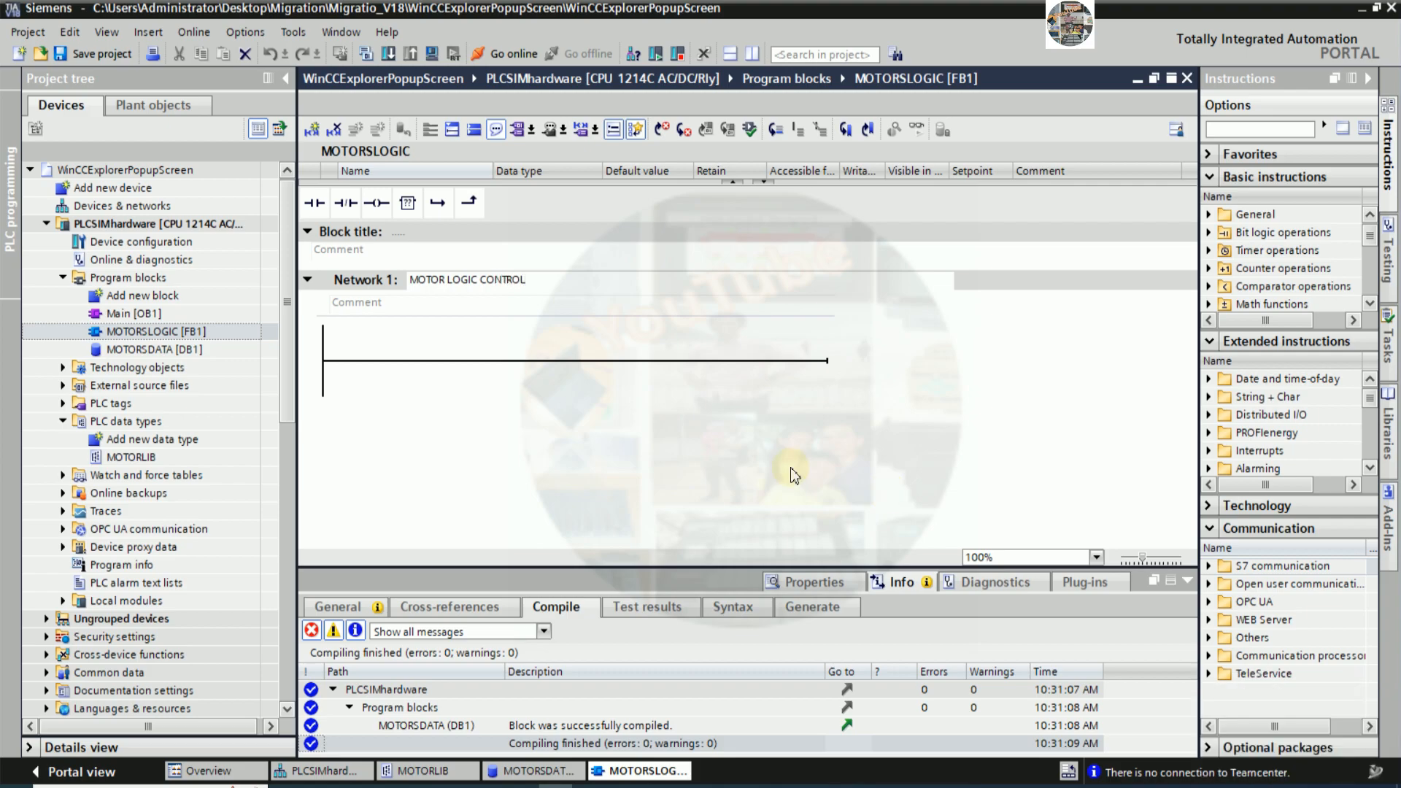
left_click(529, 425)
left_click_drag(583, 571, 581, 714)
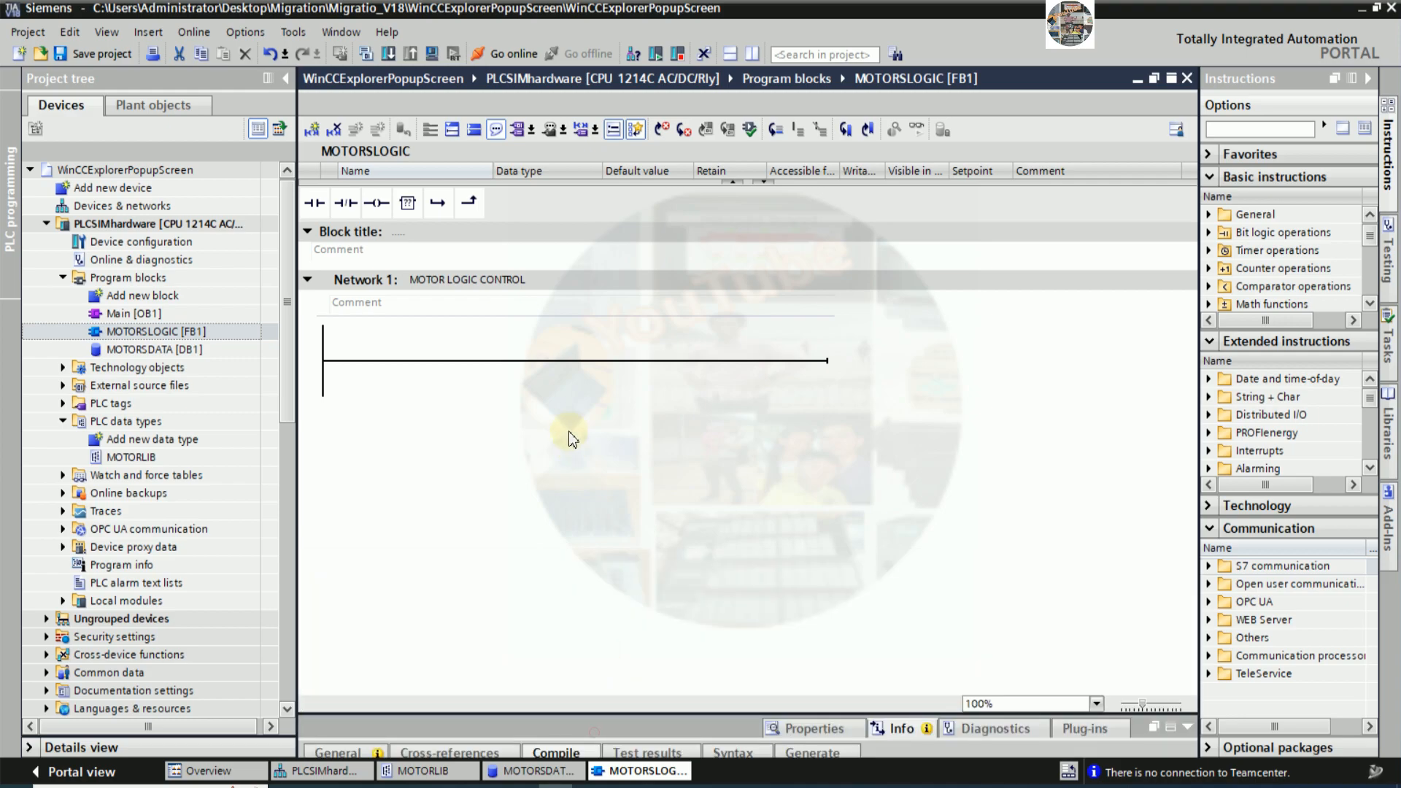
- Place a normally closed contact, a normally open contact and an output coil in series on the Network 1 rung
left_click(486, 361)
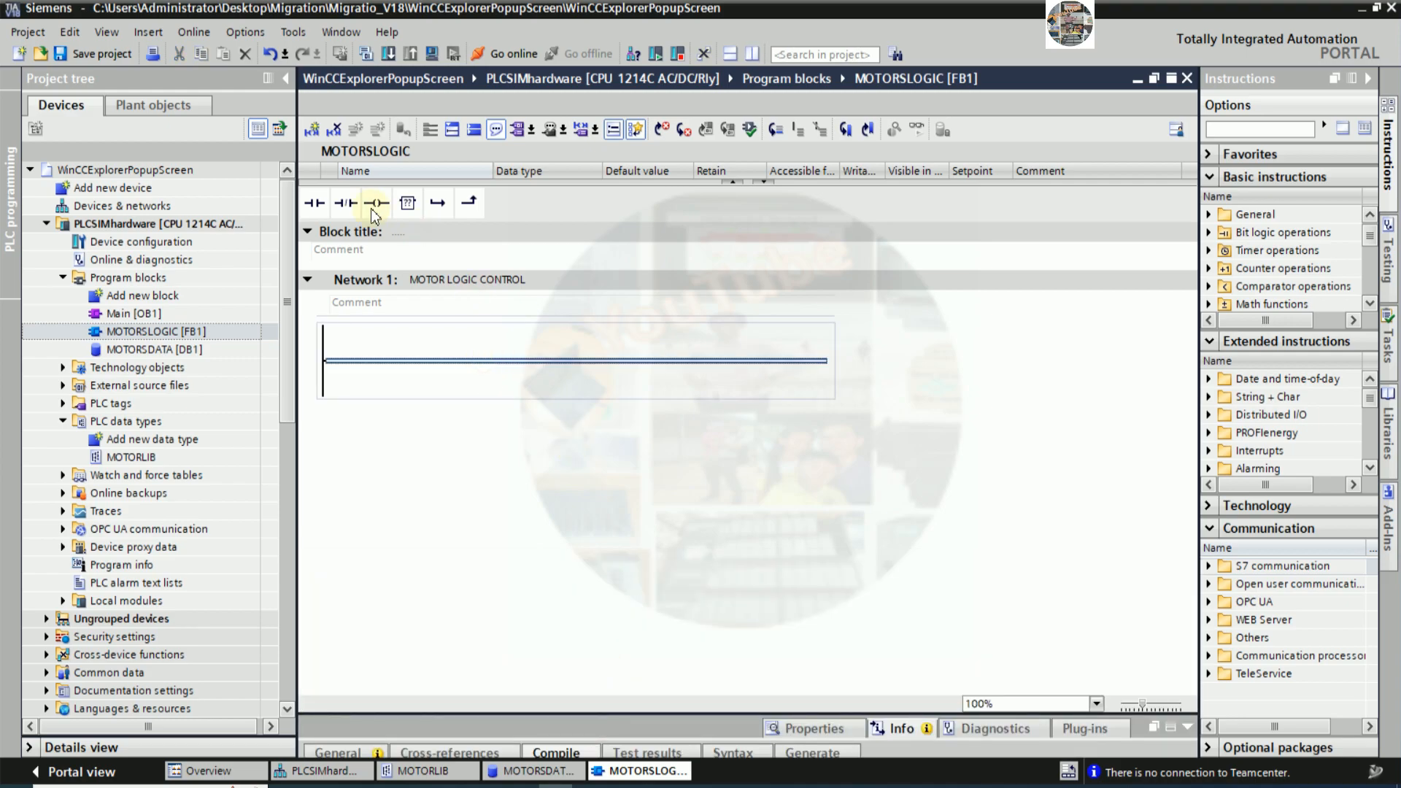
left_click_drag(346, 203, 366, 338)
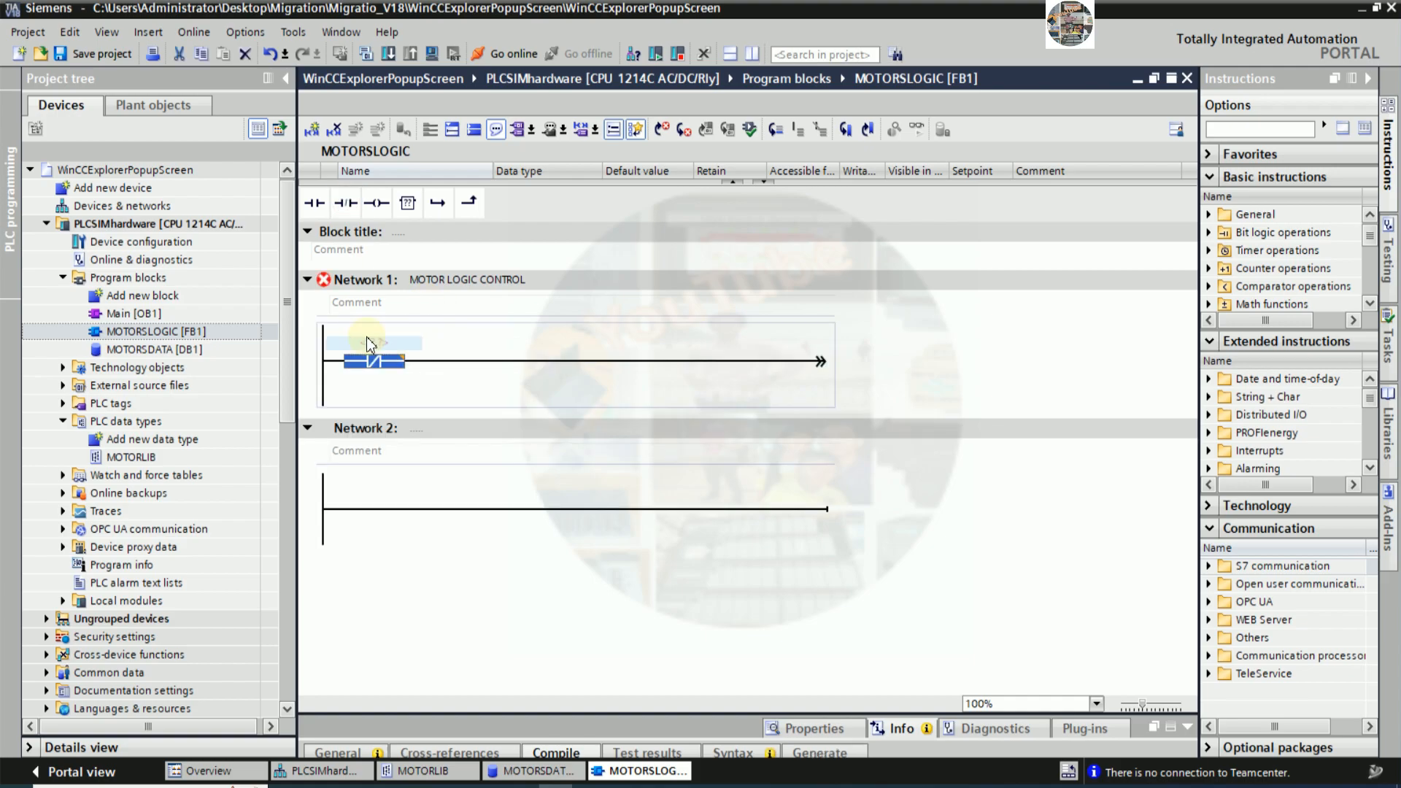
left_click(313, 203)
left_click(379, 204)
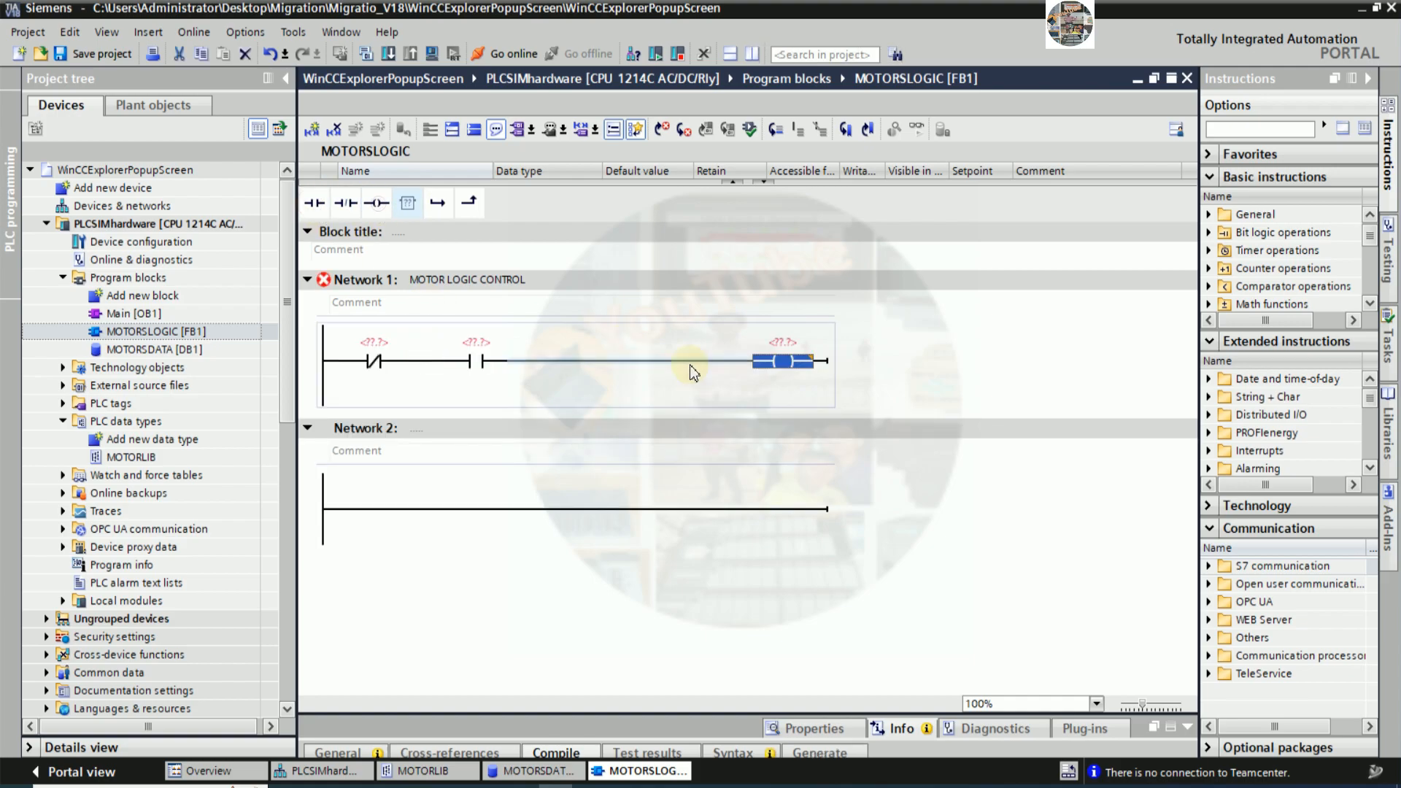
- Add a parallel branch with a normally open contact around the existing normally open contact in Network 1
left_click(422, 361)
left_click(435, 203)
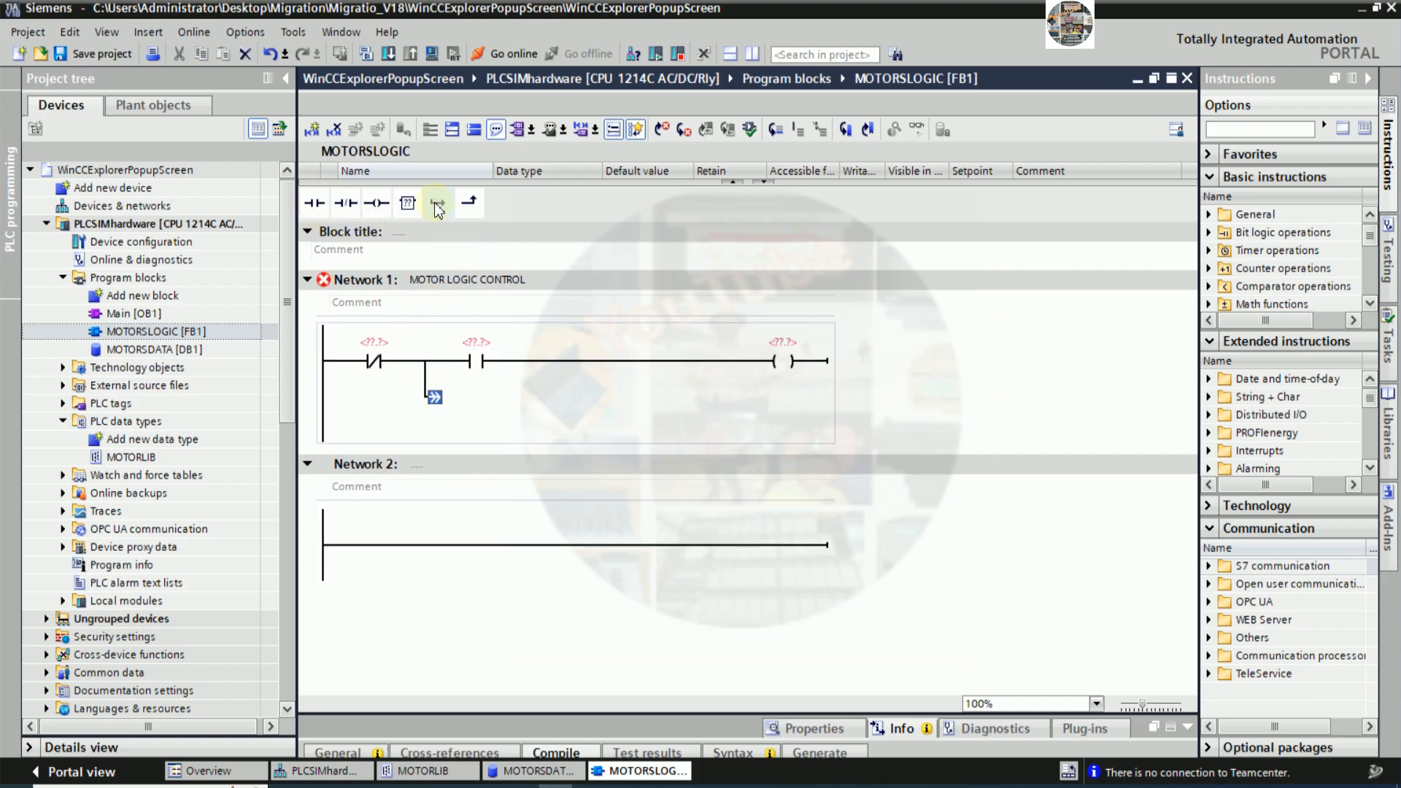
left_click(316, 201)
left_click_drag(514, 414, 544, 364)
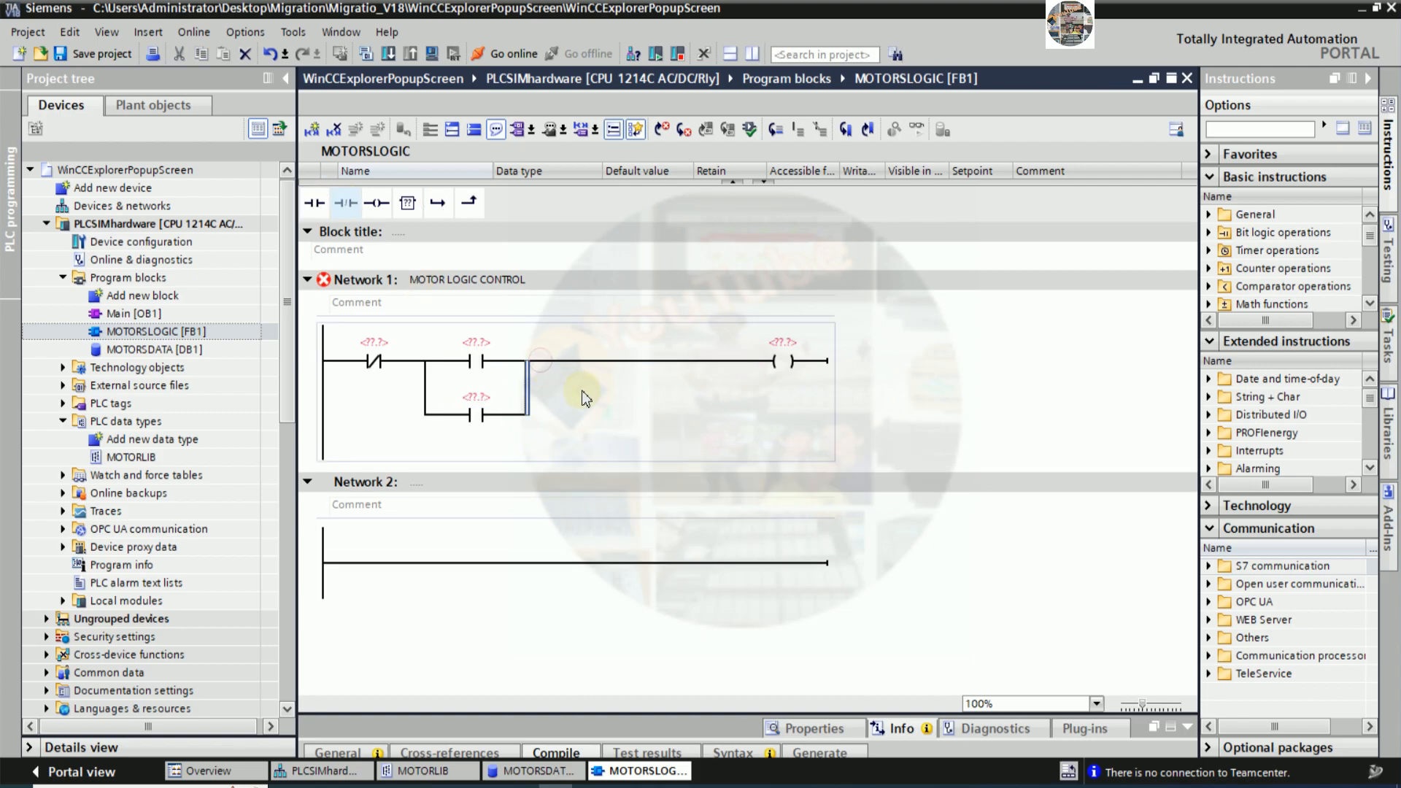
- Assign #STOP to the normally closed contact and #START to the upper normally open contact
left_click(375, 344)
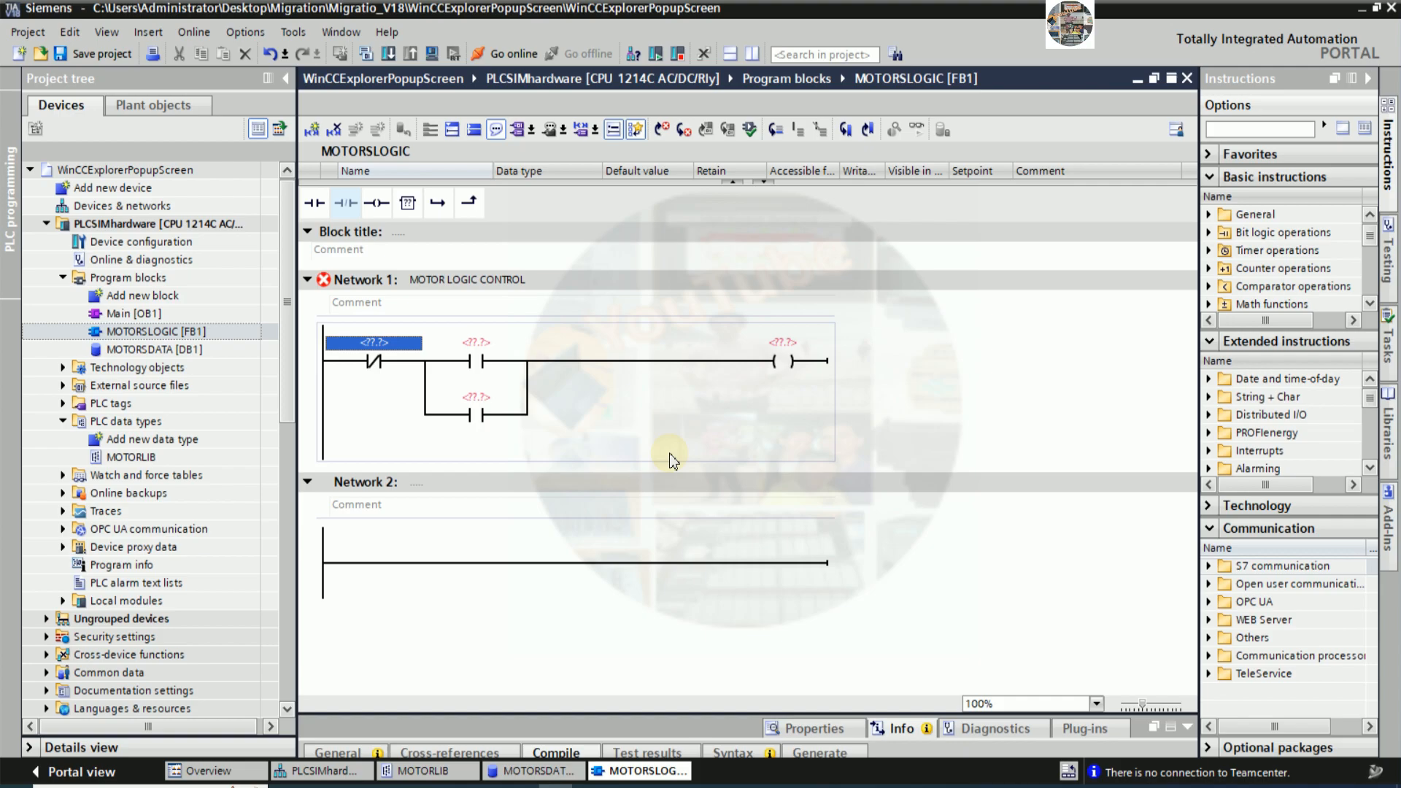
type("#")
left_click(401, 379)
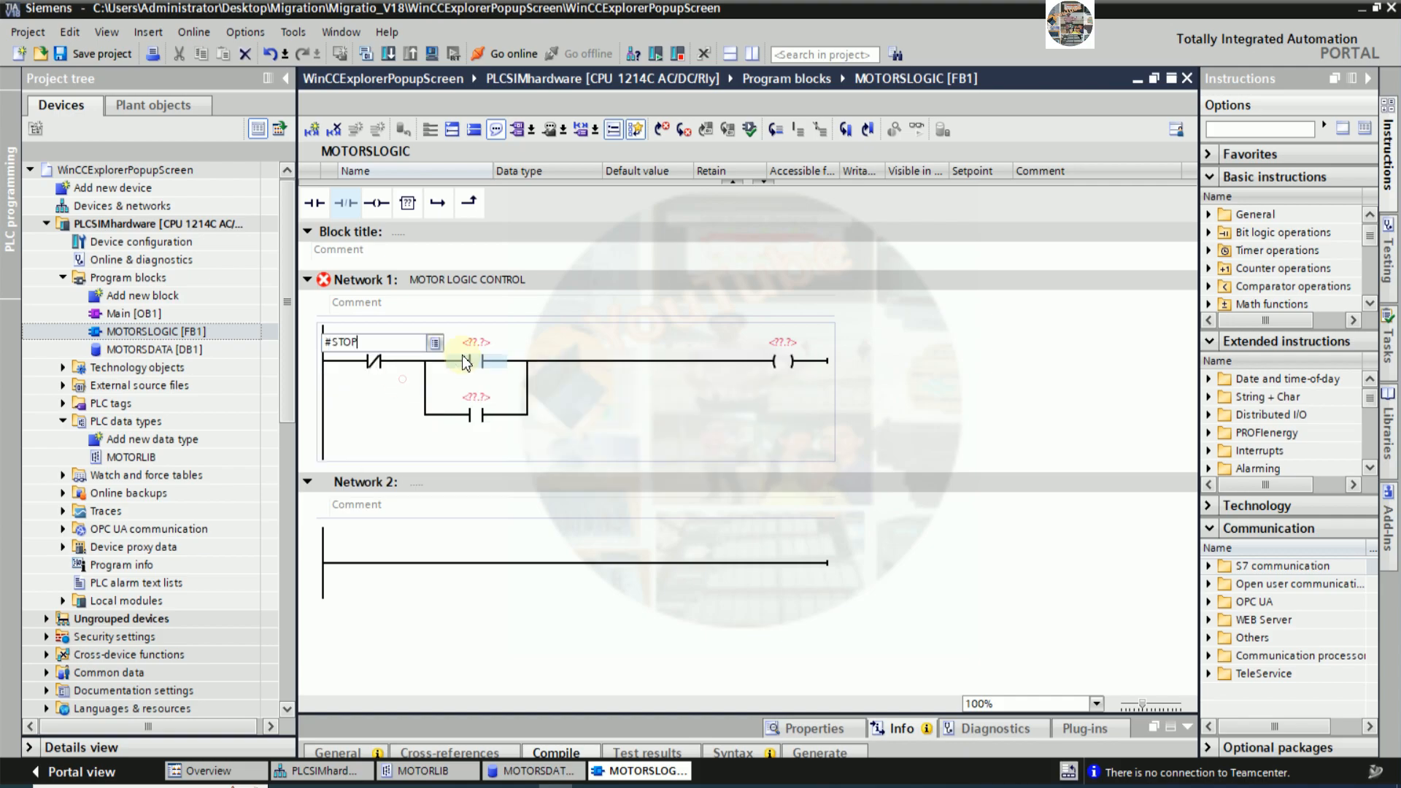
left_click(483, 342)
type("S")
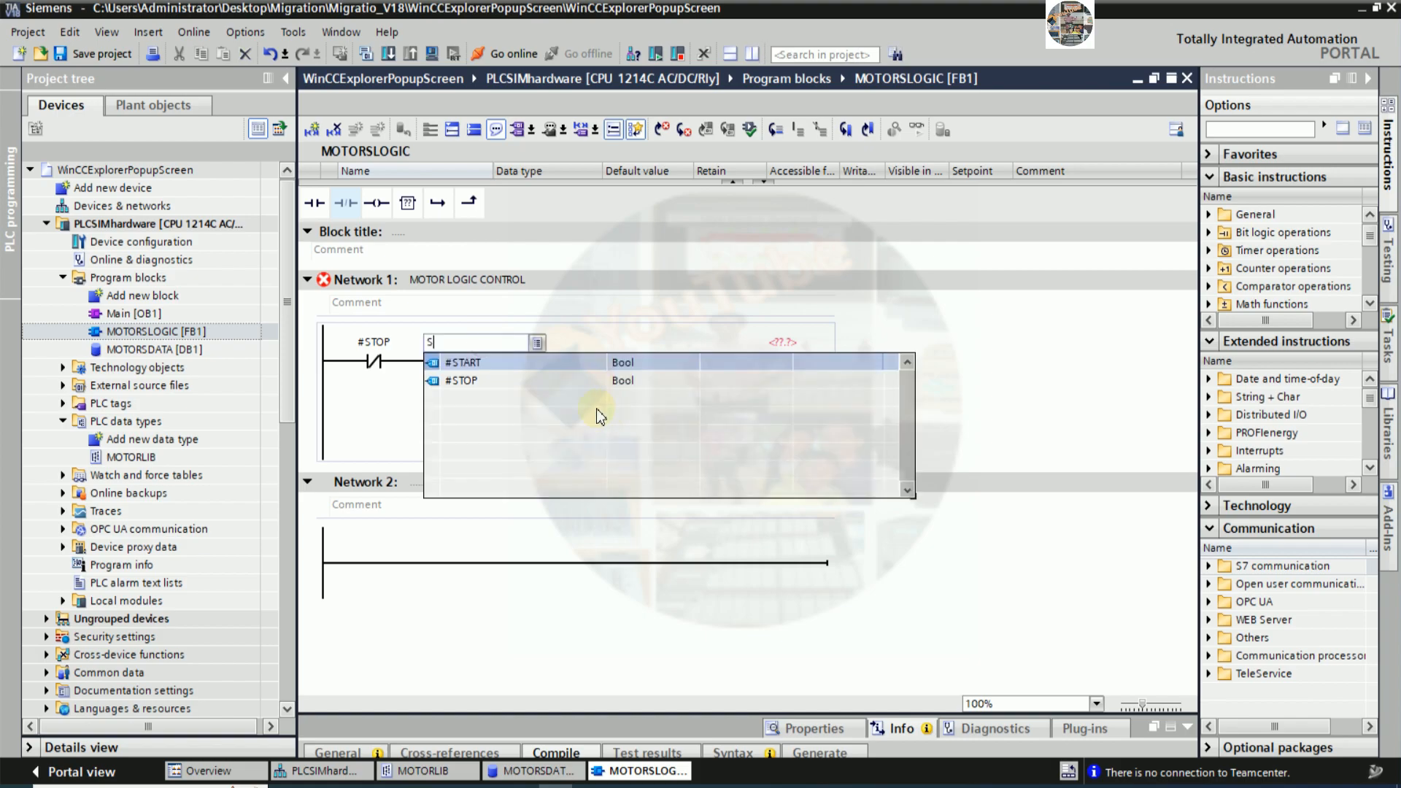
left_click(481, 361)
- Assign #RUN to both the output coil and the normally open contact in the parallel branch
left_click(790, 340)
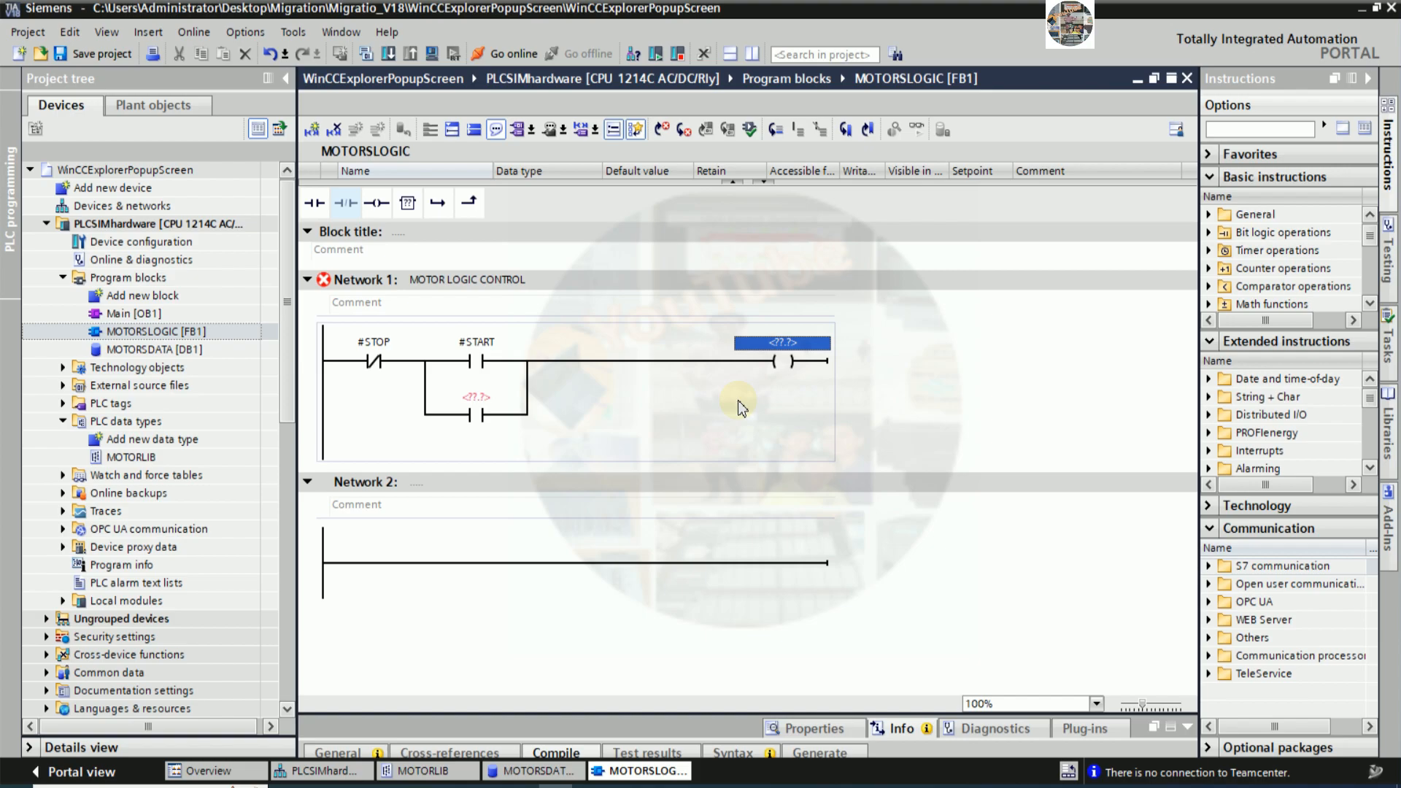
type("R")
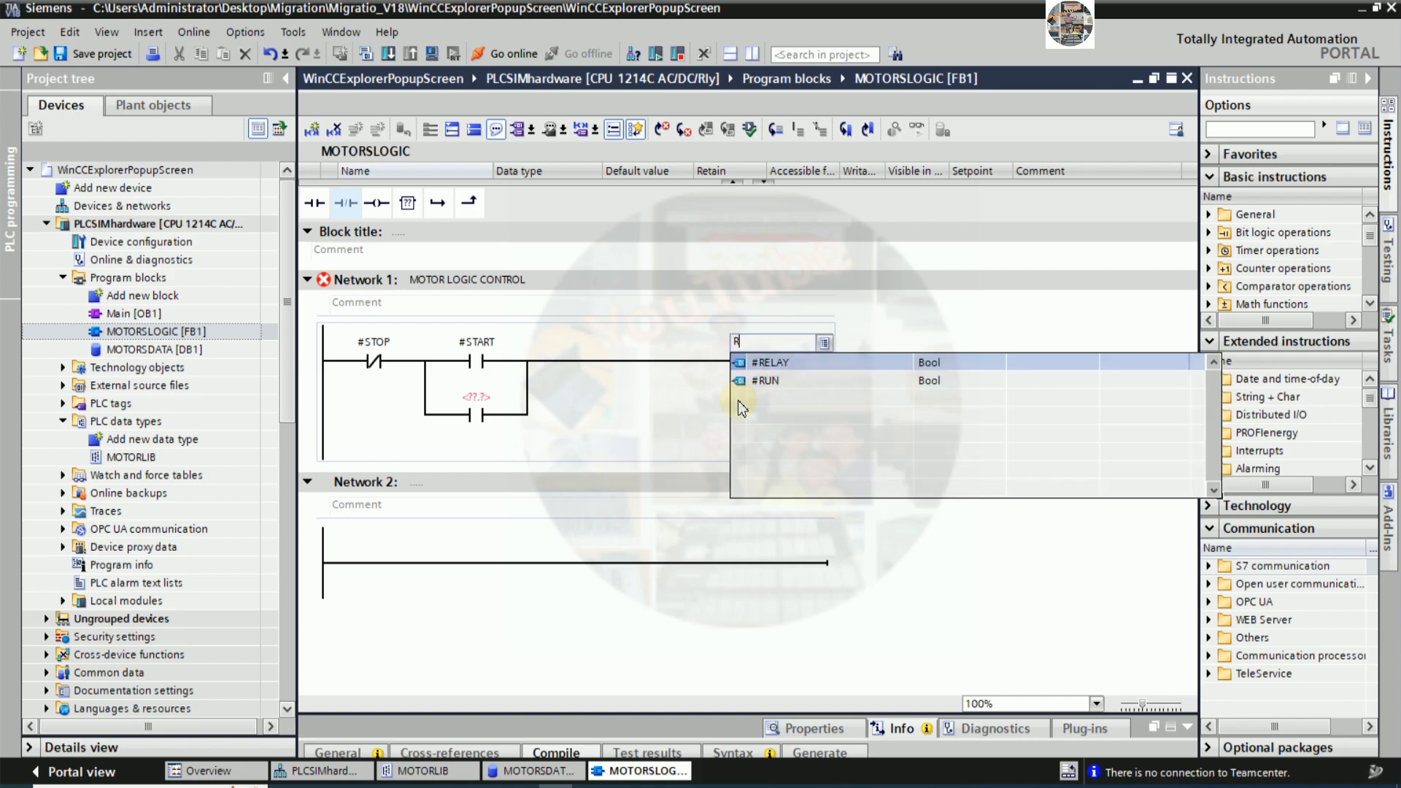
left_click(770, 380)
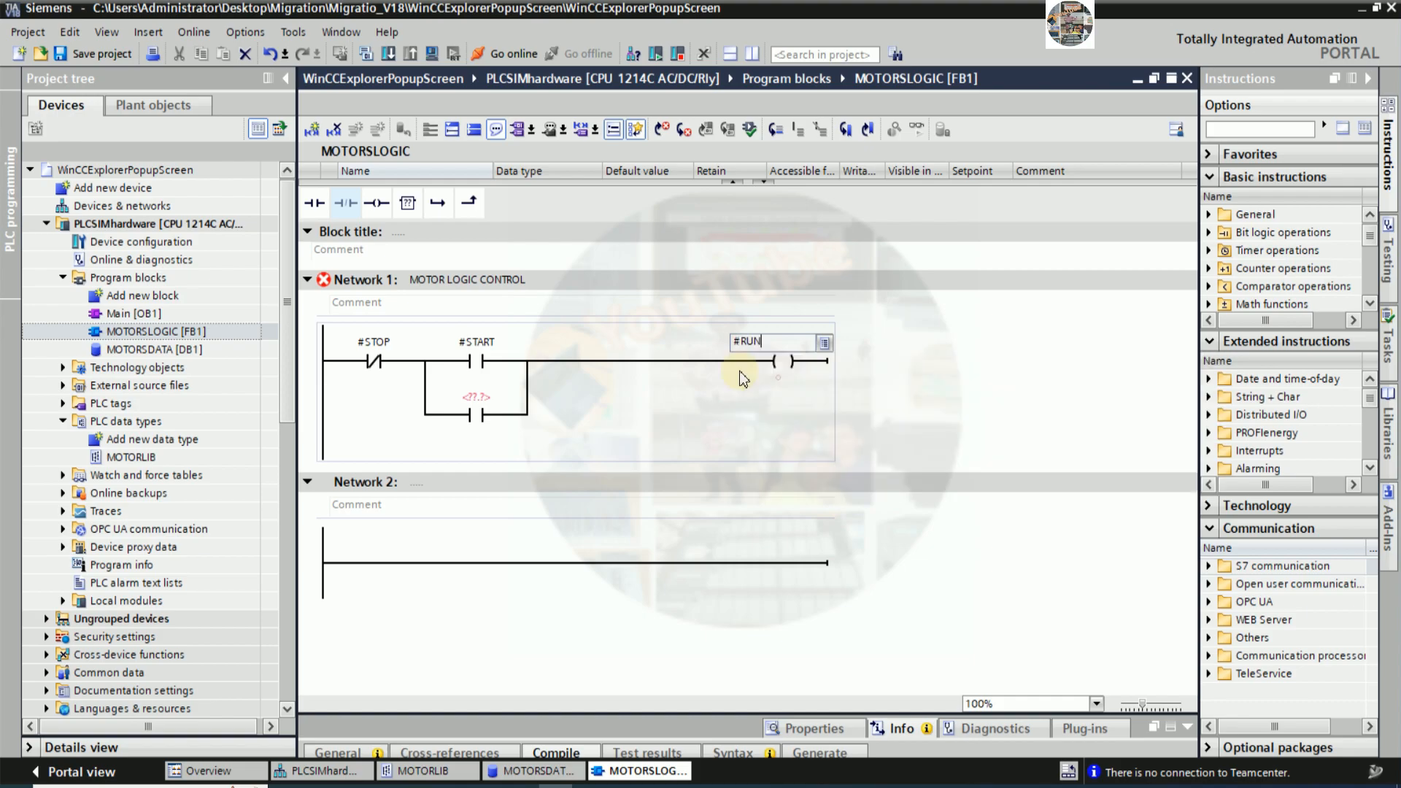
left_click(476, 396)
type("R")
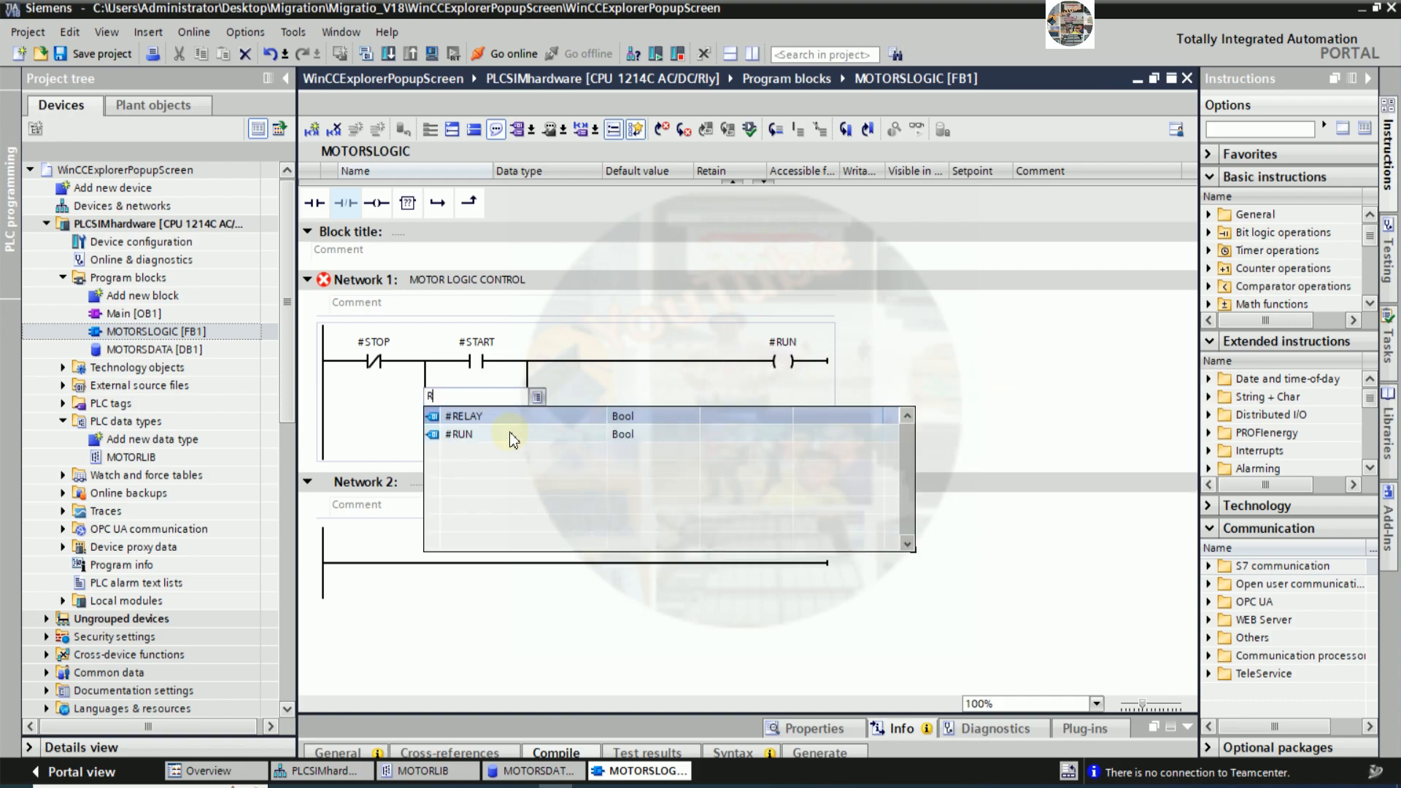
left_click(480, 434)
key("Return")
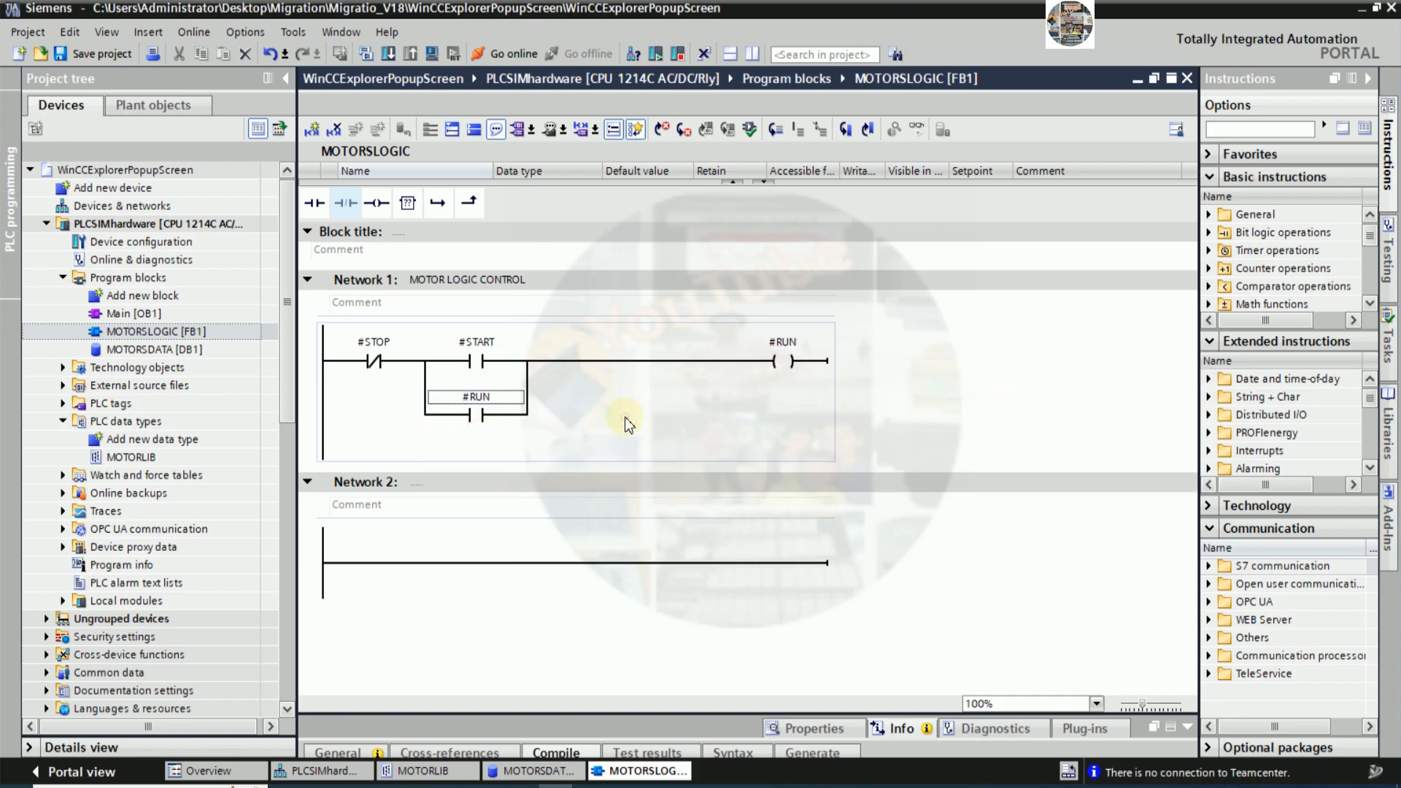
- Add a second output coil assigned to #RELAY on a branch parallel to the #RUN coil and save the project
left_click(638, 362)
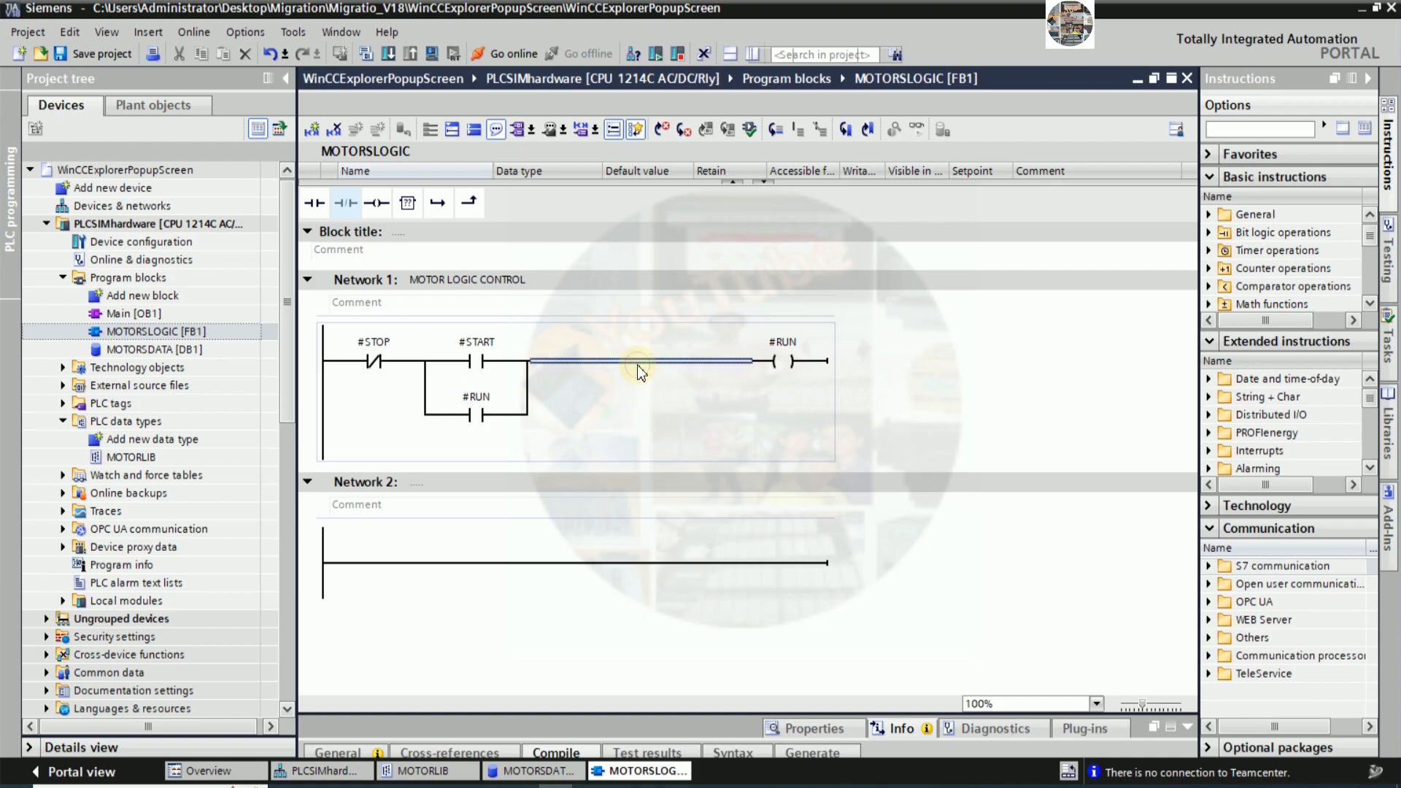
left_click(441, 201)
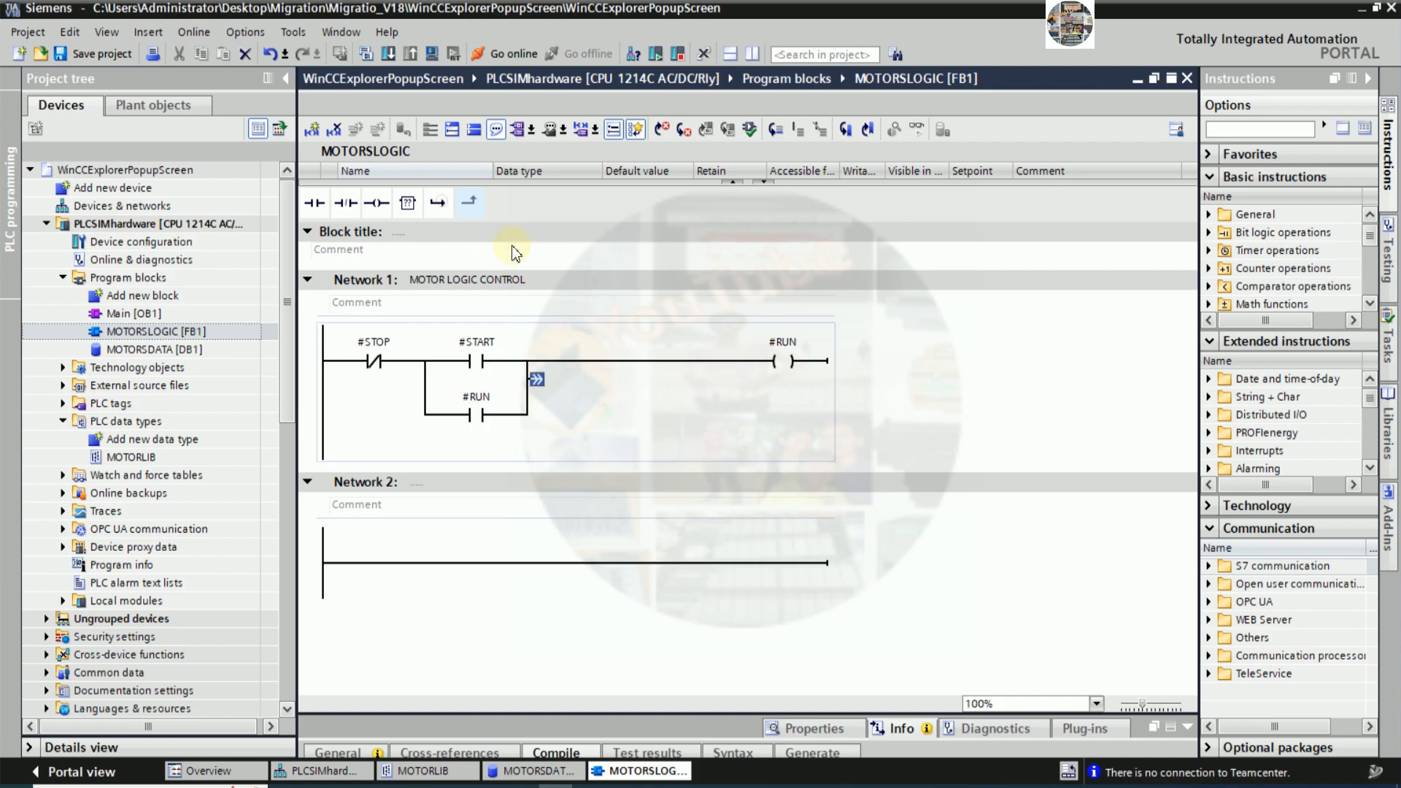
left_click(377, 203)
type("R")
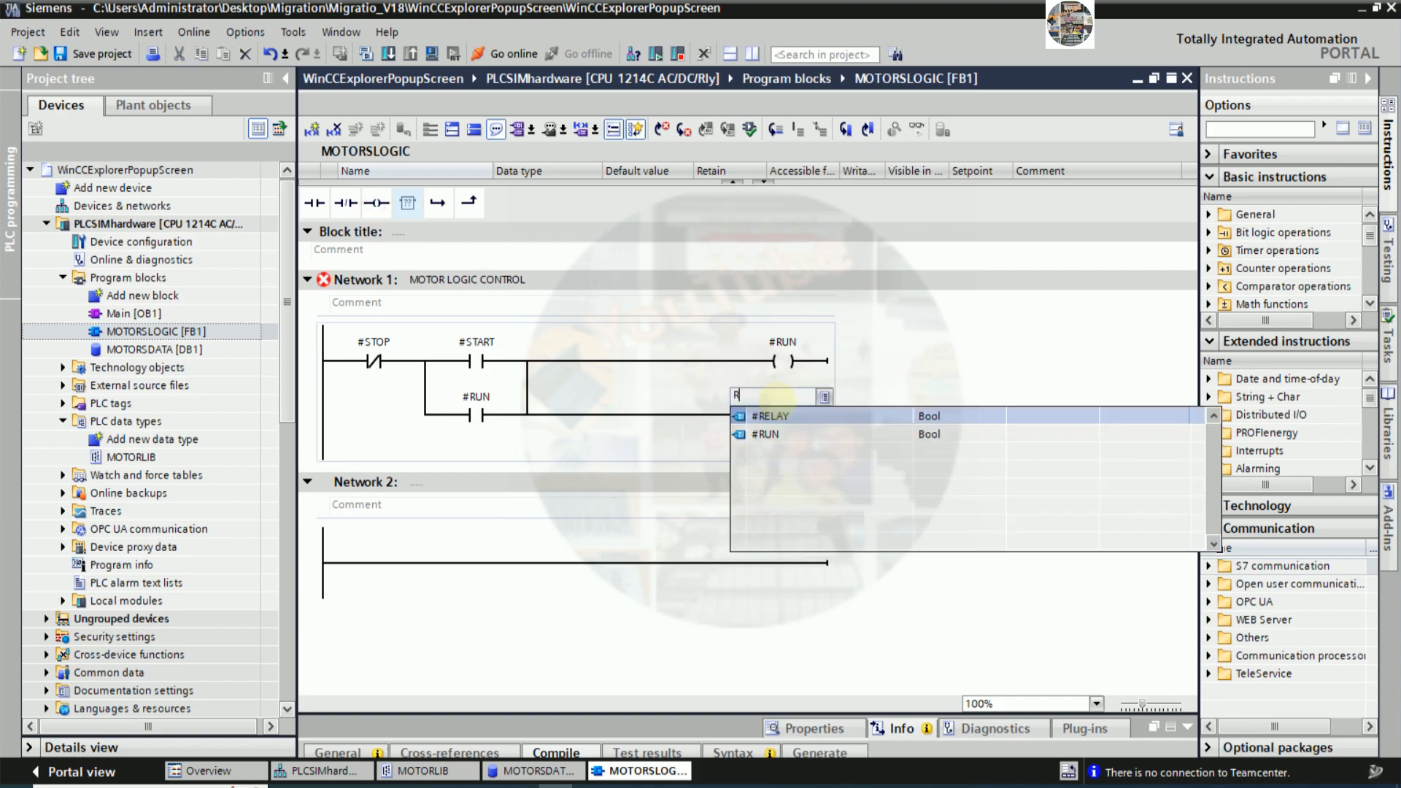
left_click(785, 417)
key("Return")
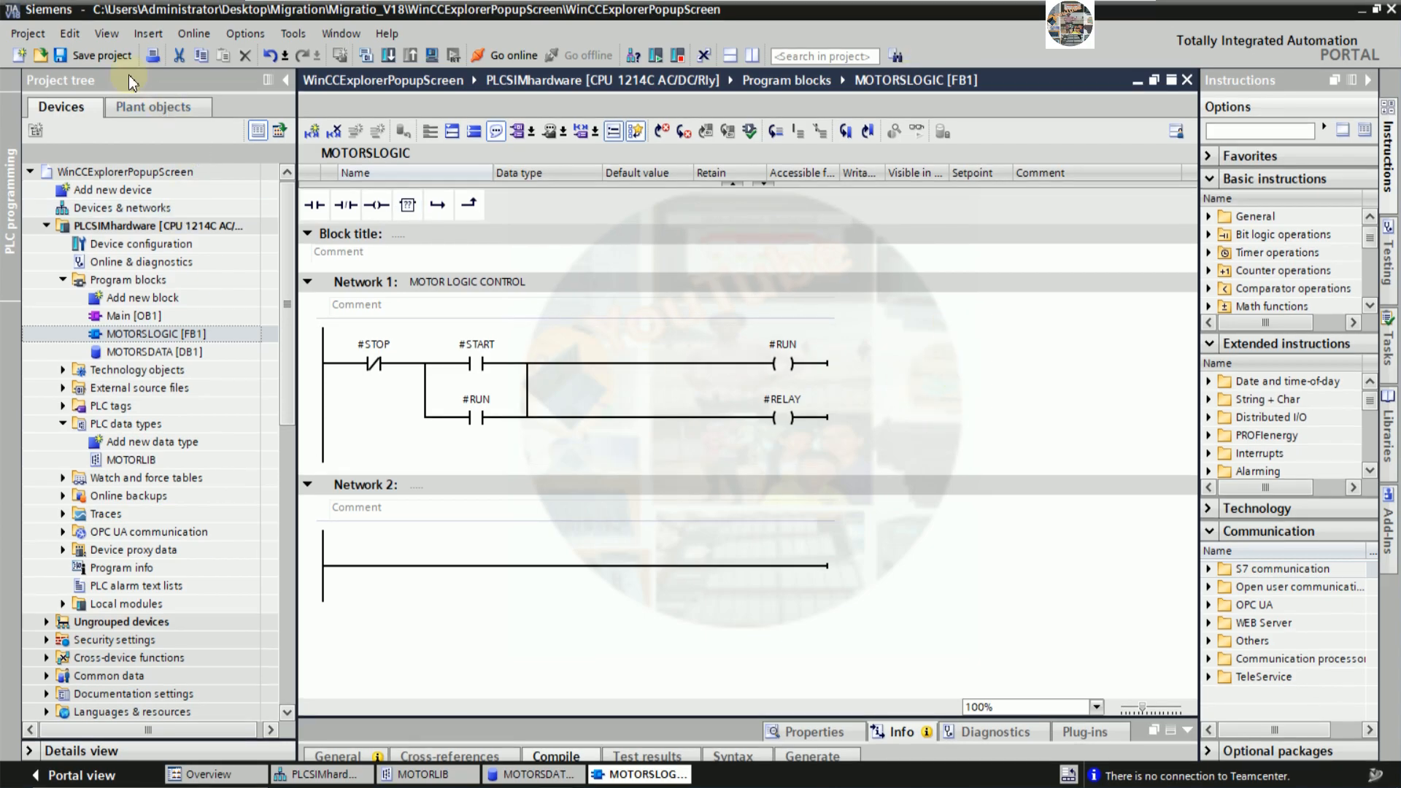
left_click(99, 56)
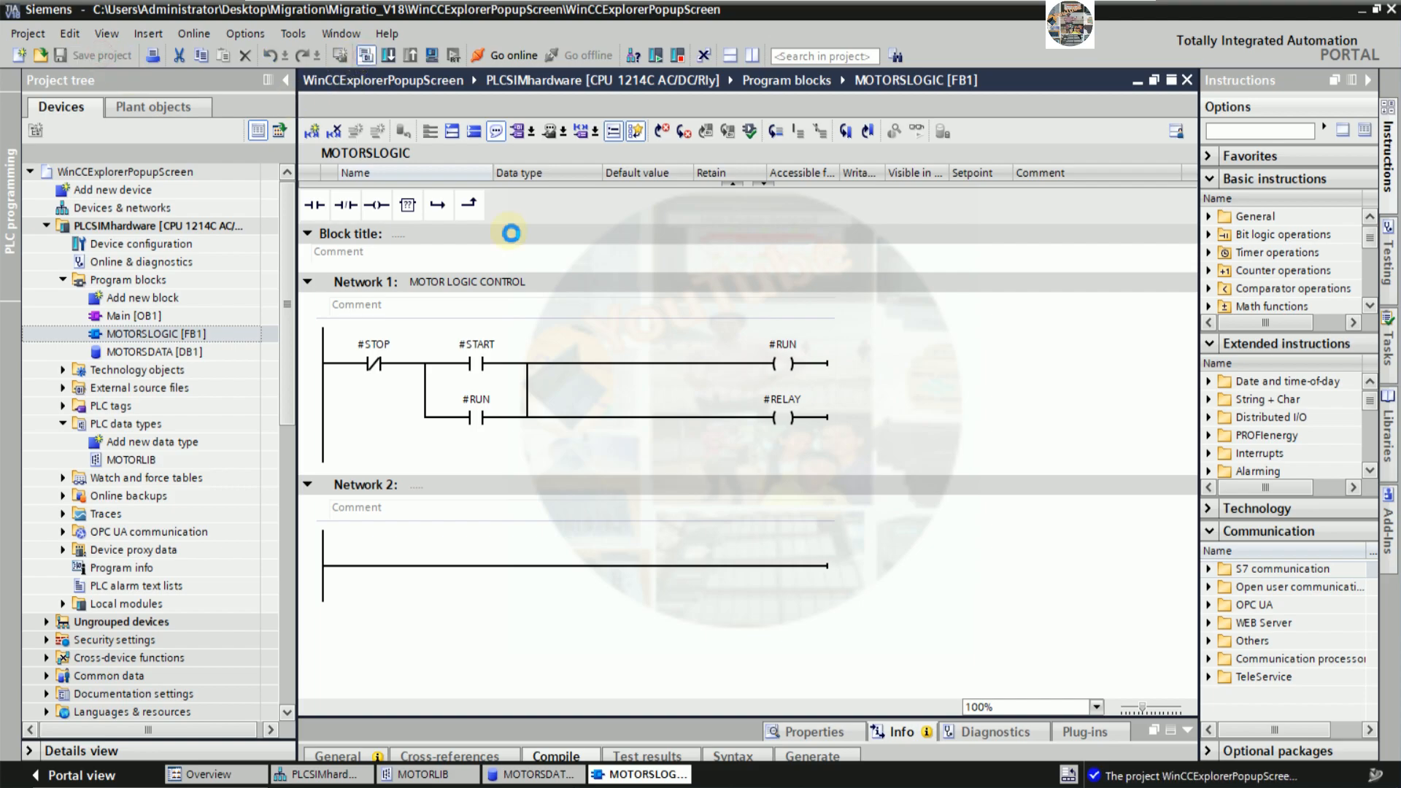
left_click(334, 363)
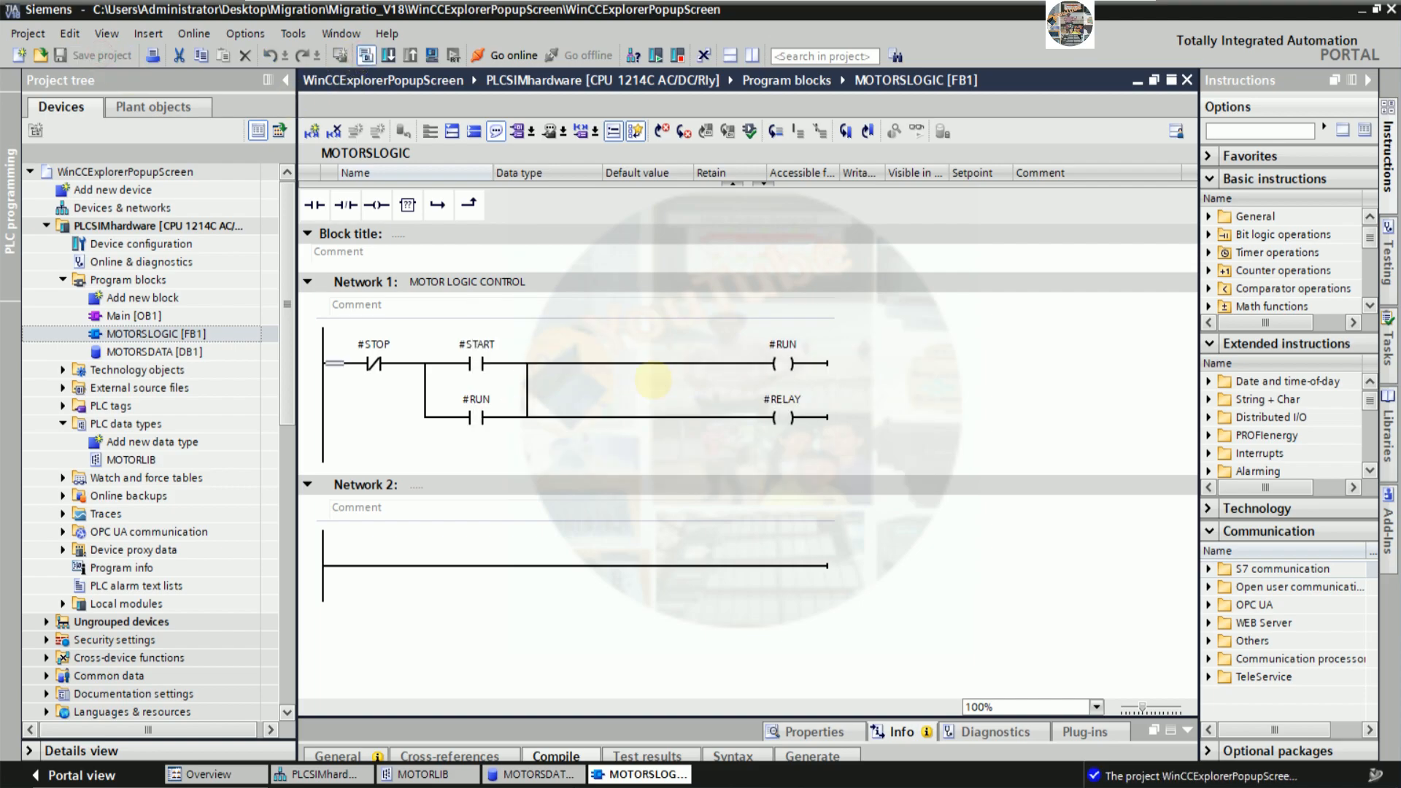
- Open the Main [OB1] block and title its Network 1 "MOTOR1 CONTROL"
double_click(128, 318)
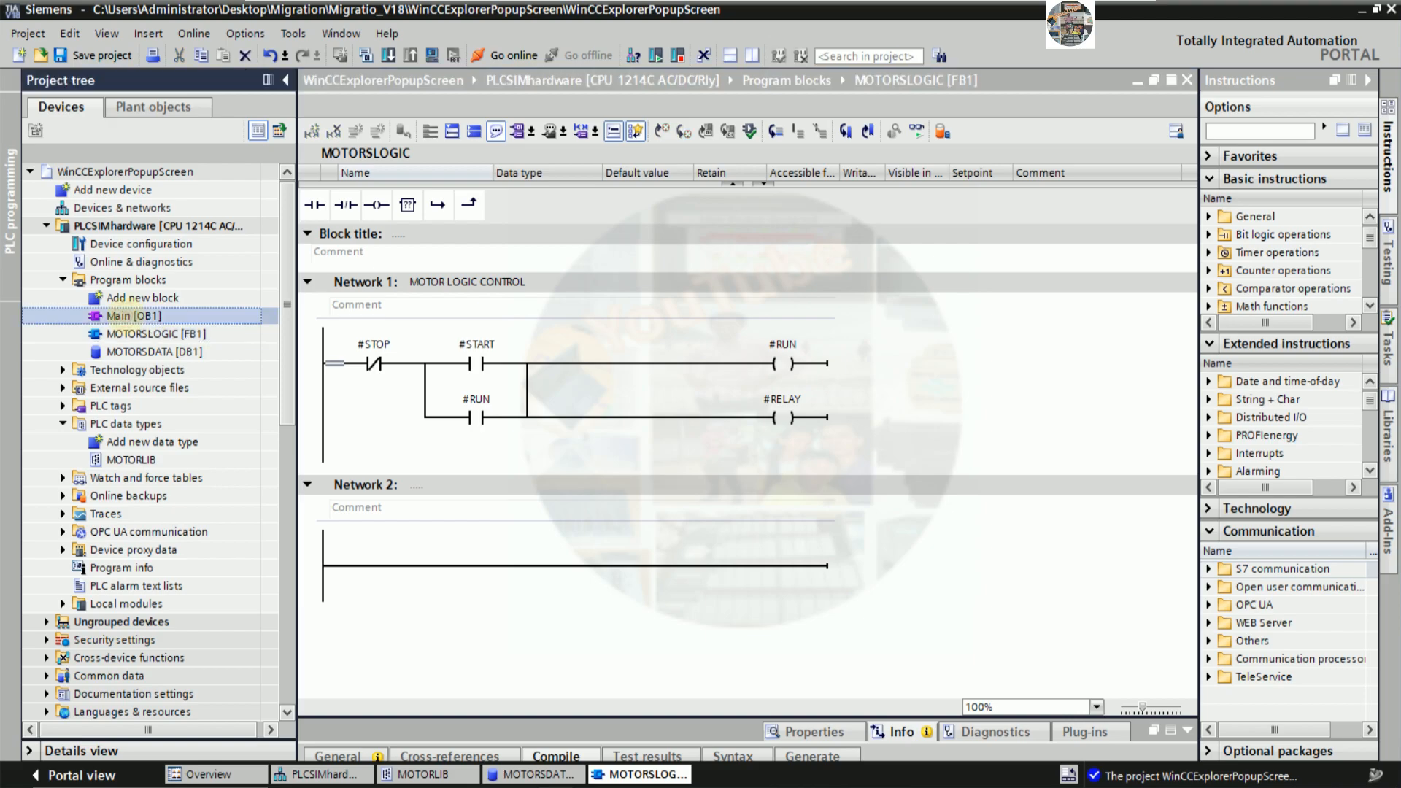
left_click(483, 267)
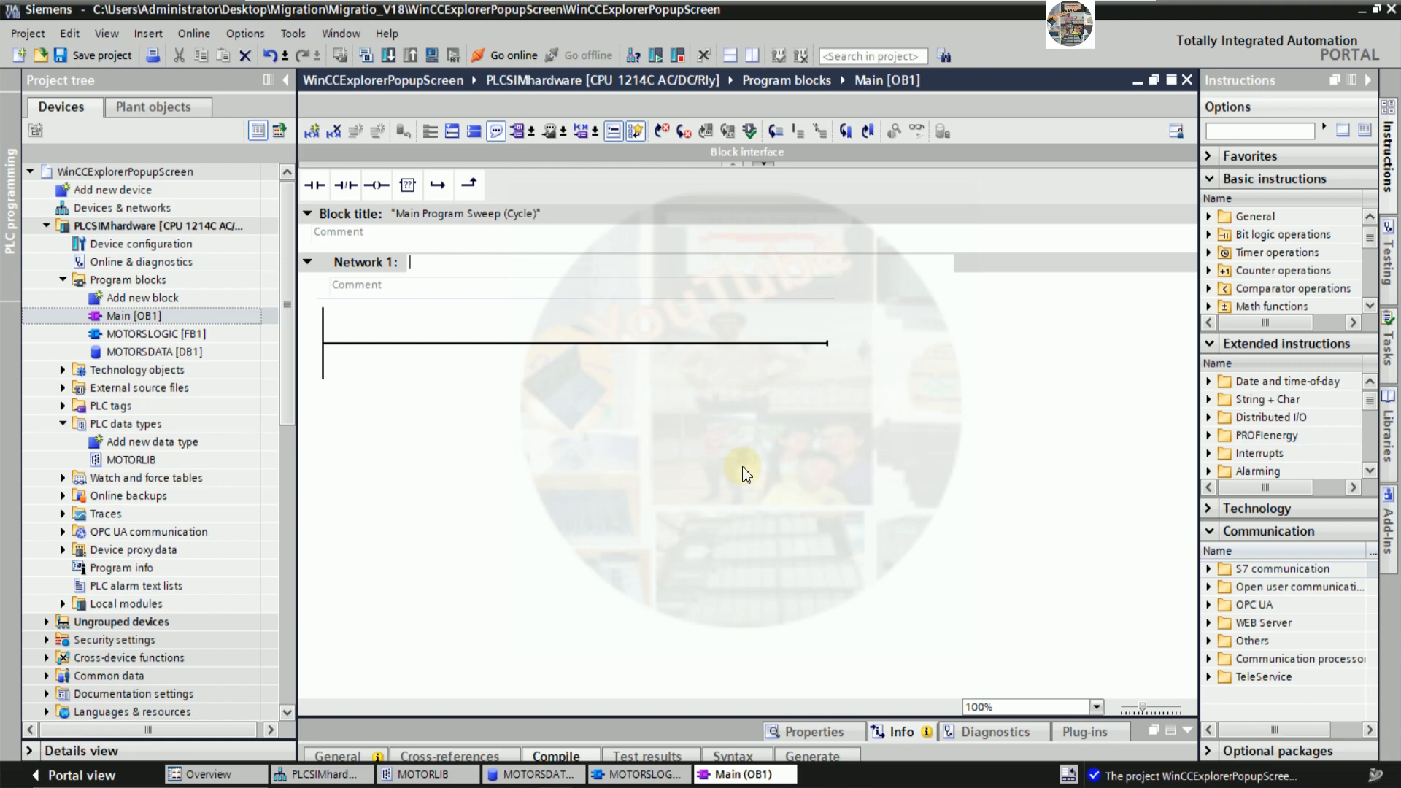
type("MOTOR1 CONTROL")
left_click(710, 499)
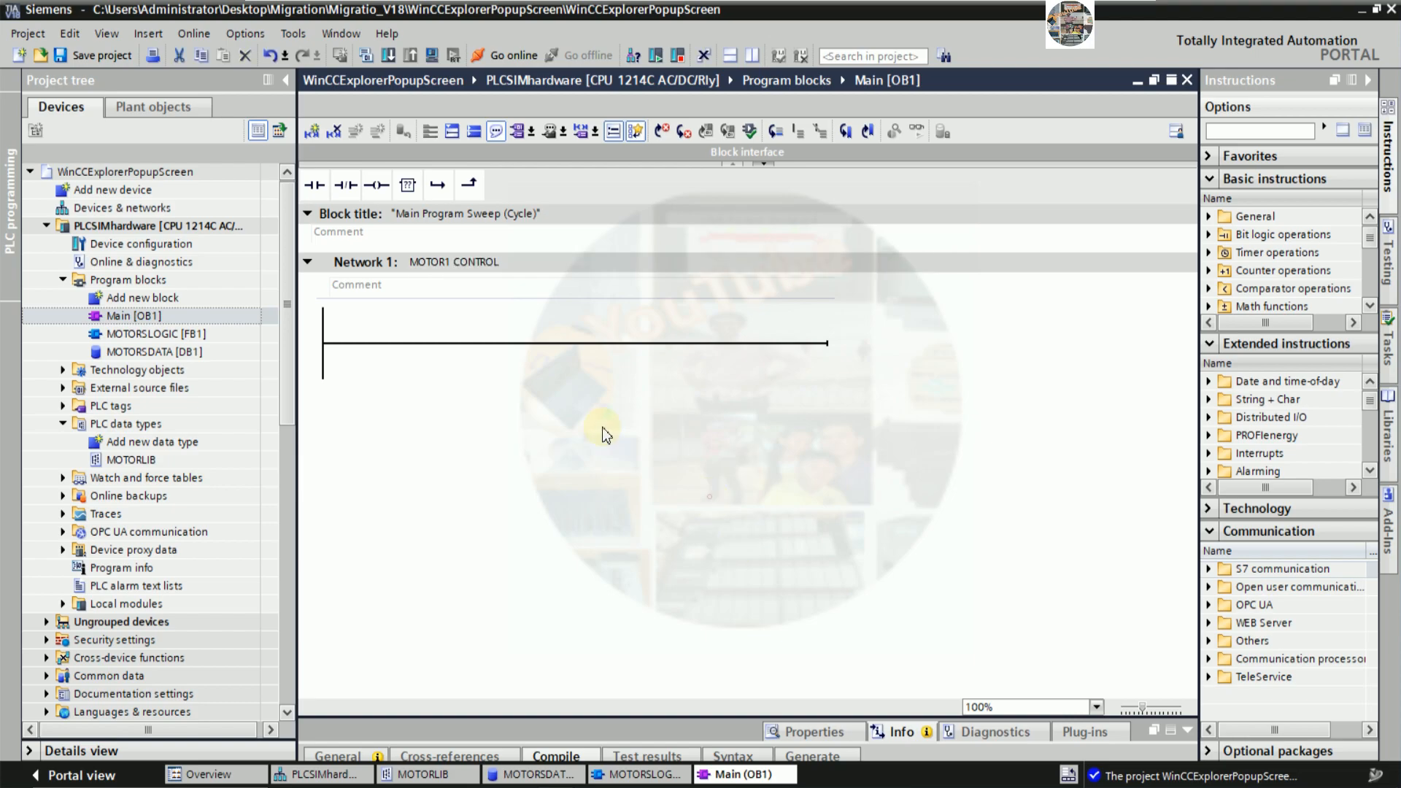
- Call MOTORSLOGIC in Network 1 of Main with a single-instance data block named MTR1
left_click_drag(135, 335, 576, 343)
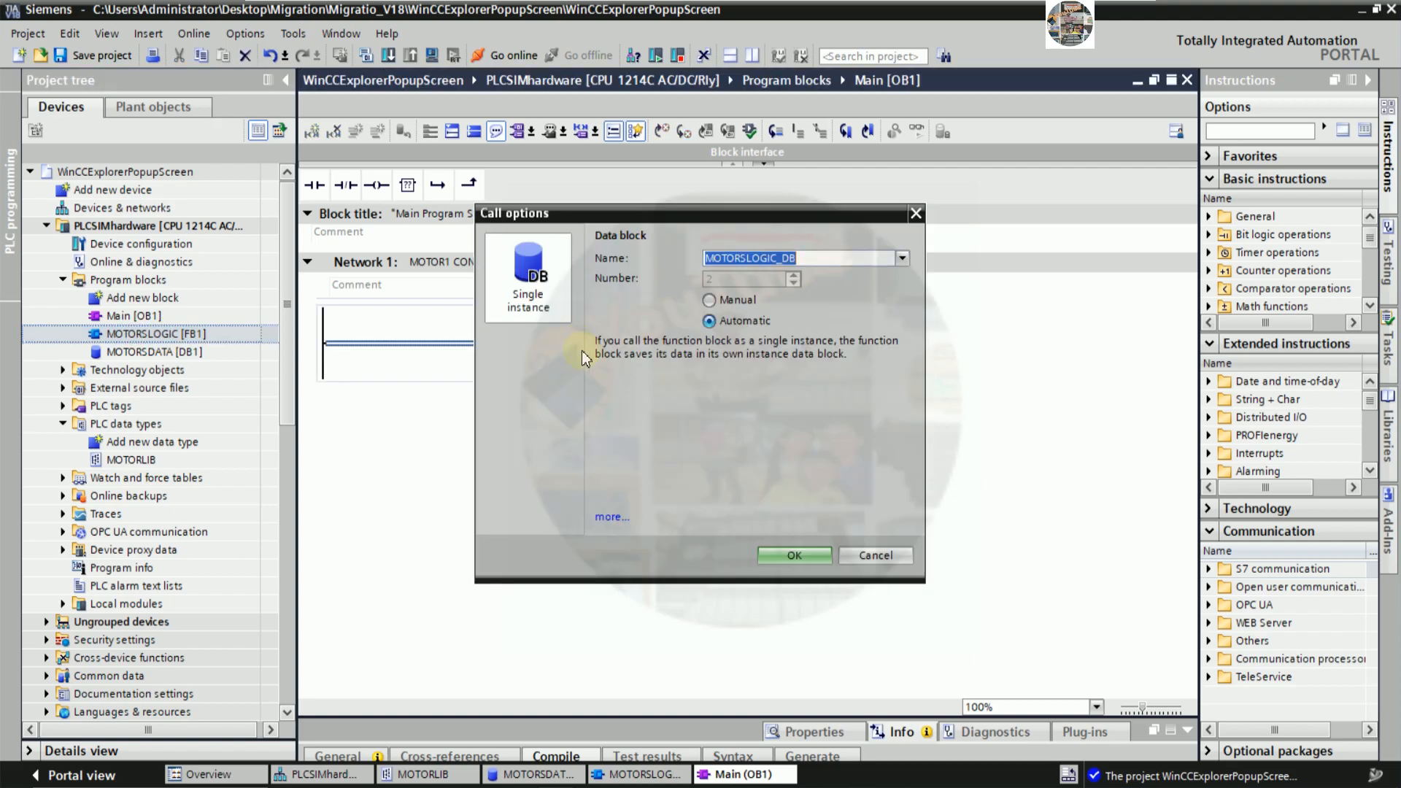
type("MTR1")
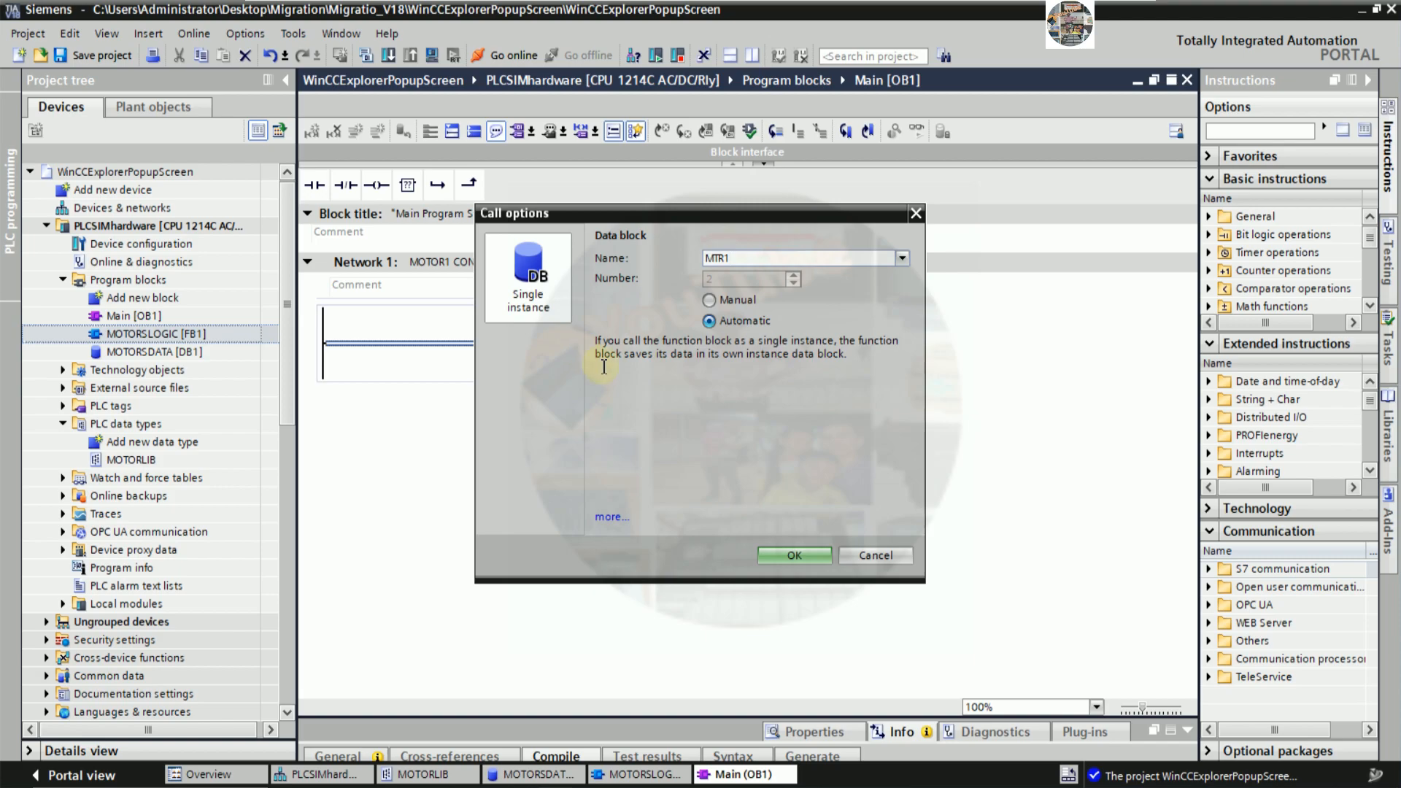
left_click(795, 555)
left_click(854, 391)
- Show the MOTORSDATA details and connect M1.START, M1.STOP and M1.RUN to the matching parameters of the MOTORSLOGIC call
left_click(139, 353)
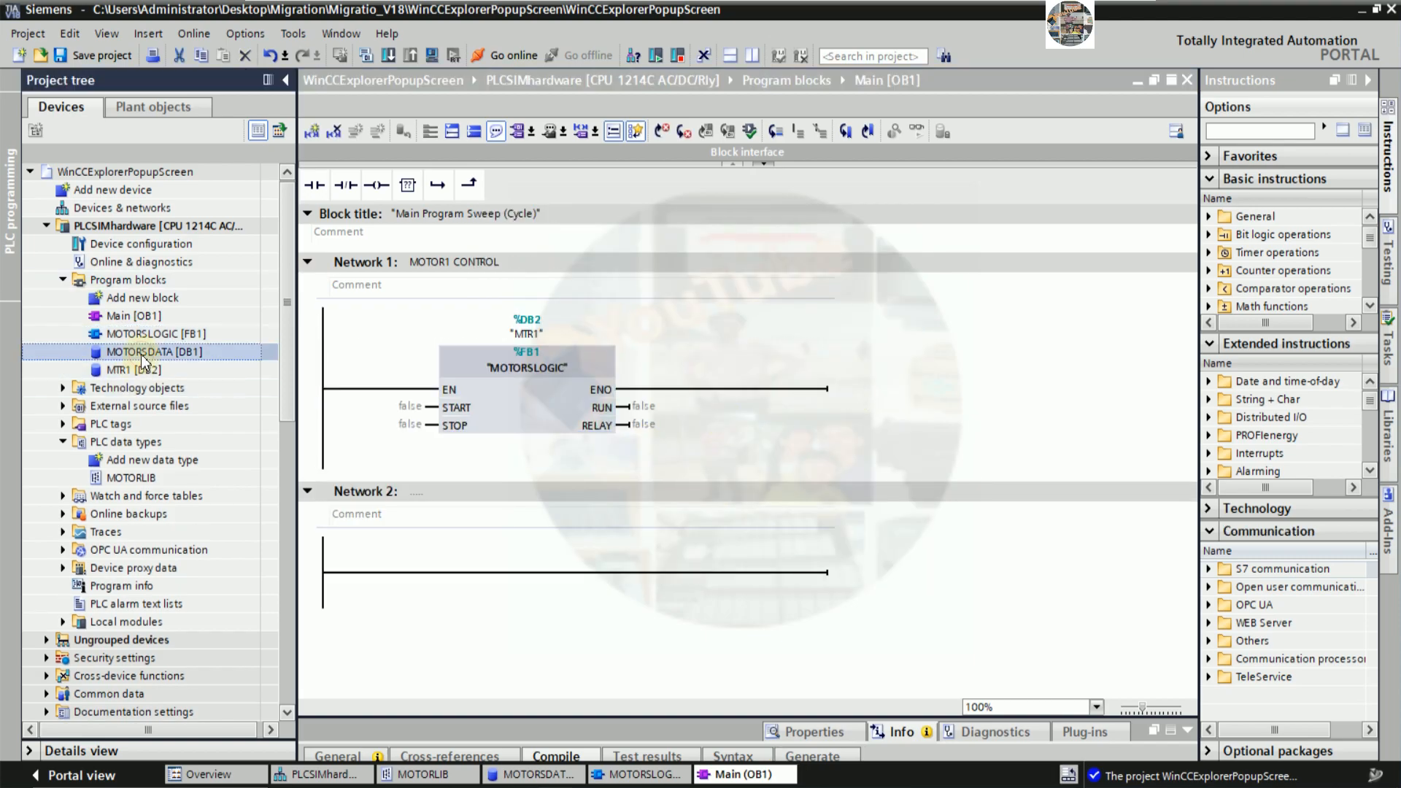
left_click(30, 751)
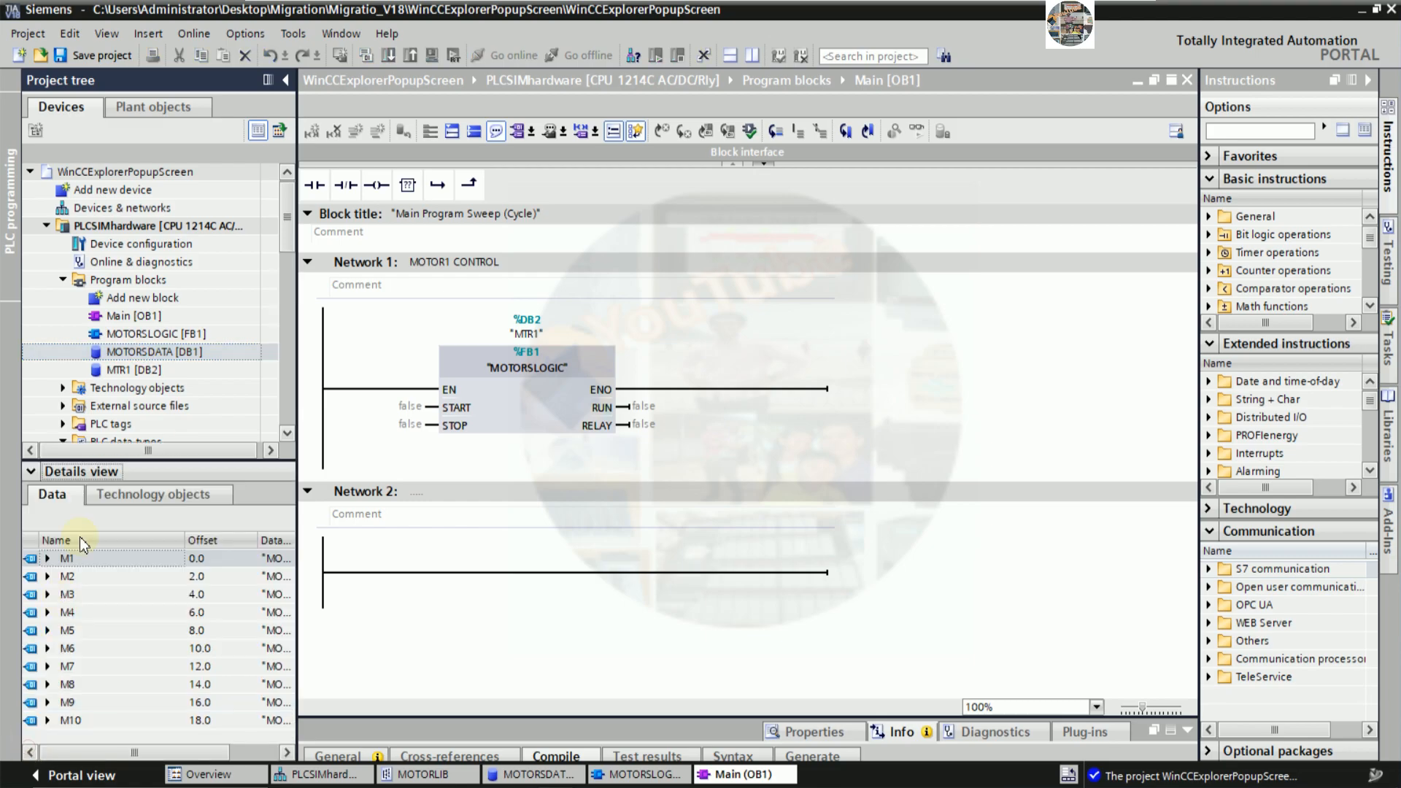
left_click(48, 558)
left_click_drag(92, 577, 405, 409)
left_click_drag(88, 597, 401, 463)
left_click_drag(86, 613, 659, 414)
- Assign the tag "MOTOR1" to the RELAY output of the MOTORSLOGIC call
left_click(650, 457)
type("R")
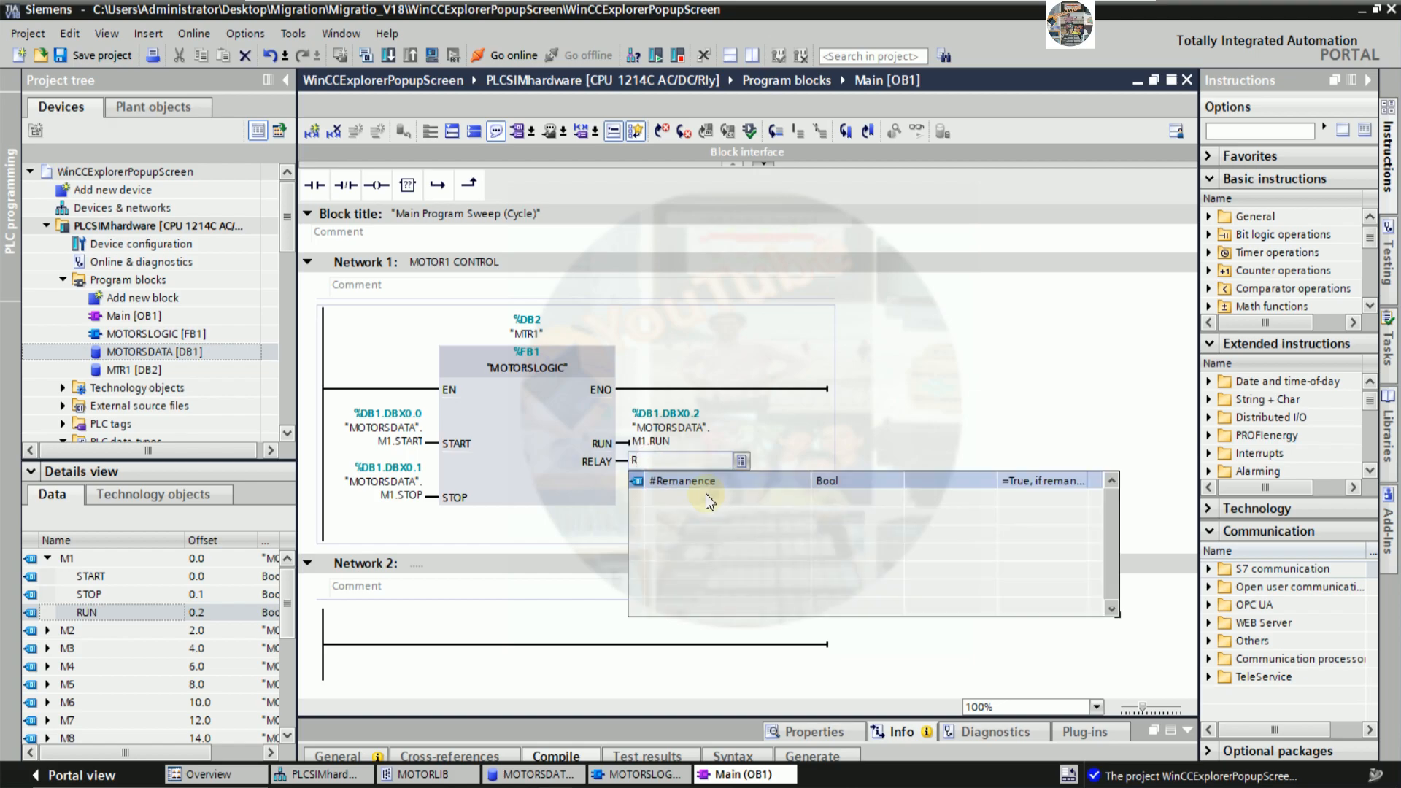
key("BackSpace")
type("M")
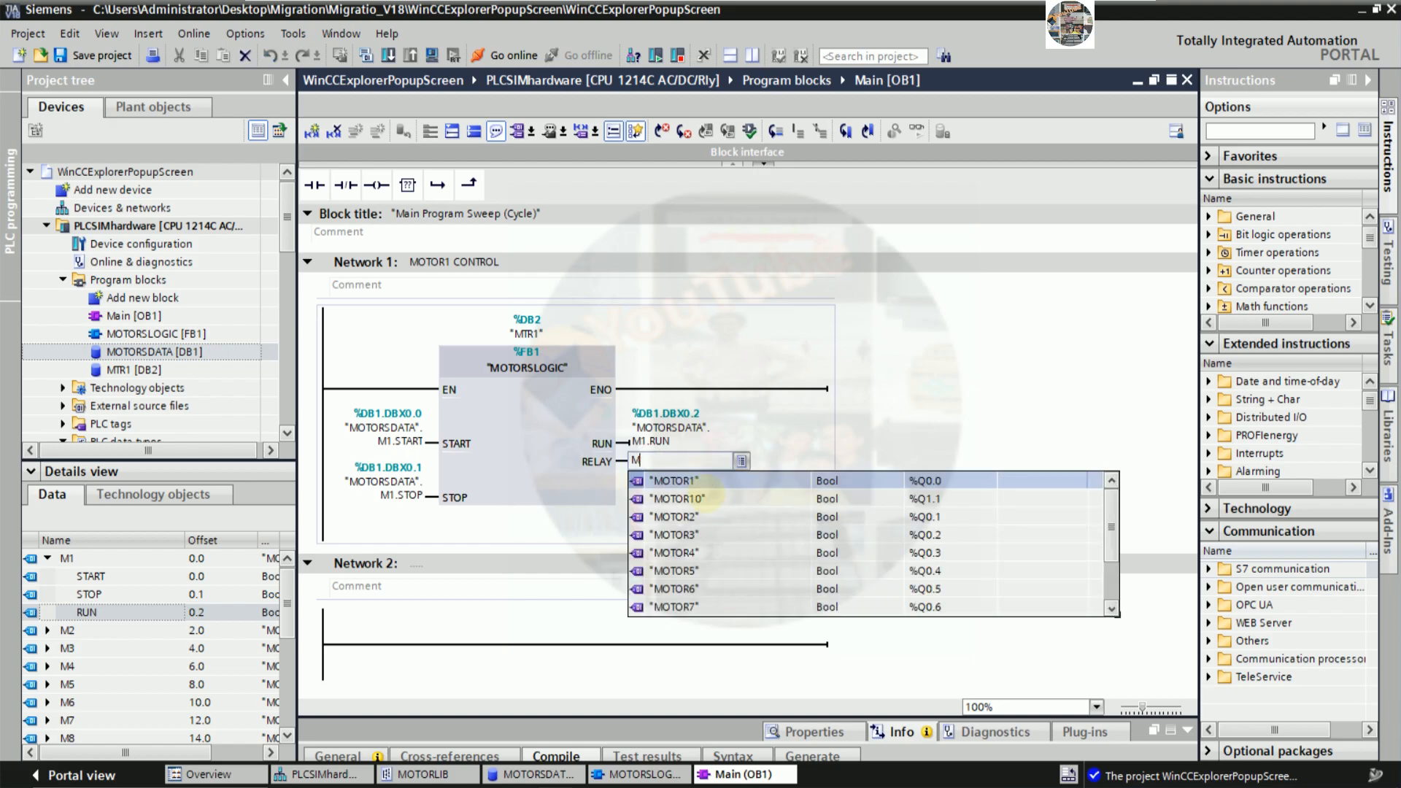
left_click(672, 482)
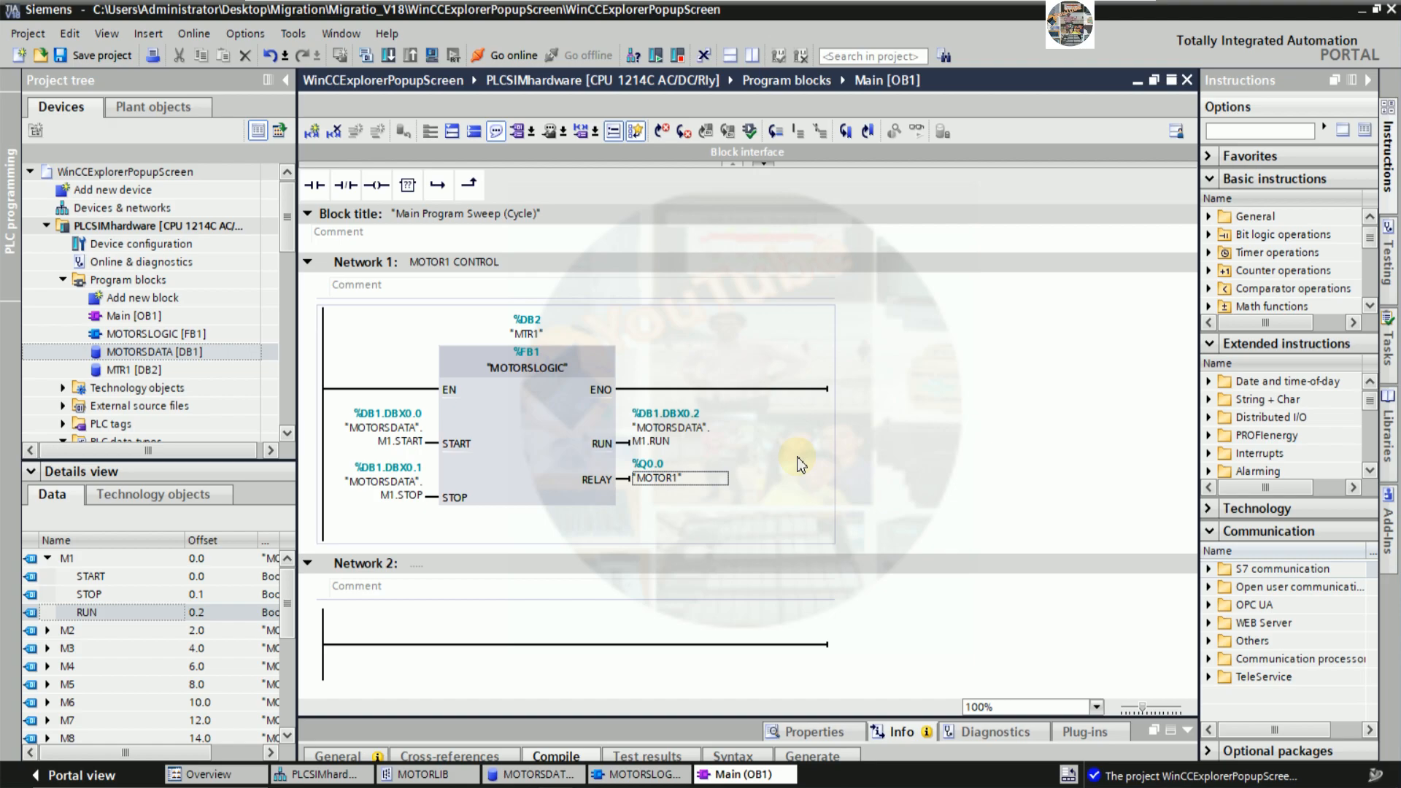
- Copy the Network 1 title to Network 2 of Main and change it to "MOTOR2 CONTROL"
left_click(538, 269)
left_click_drag(538, 269, 409, 264)
key("ctrl+c")
left_click(481, 566)
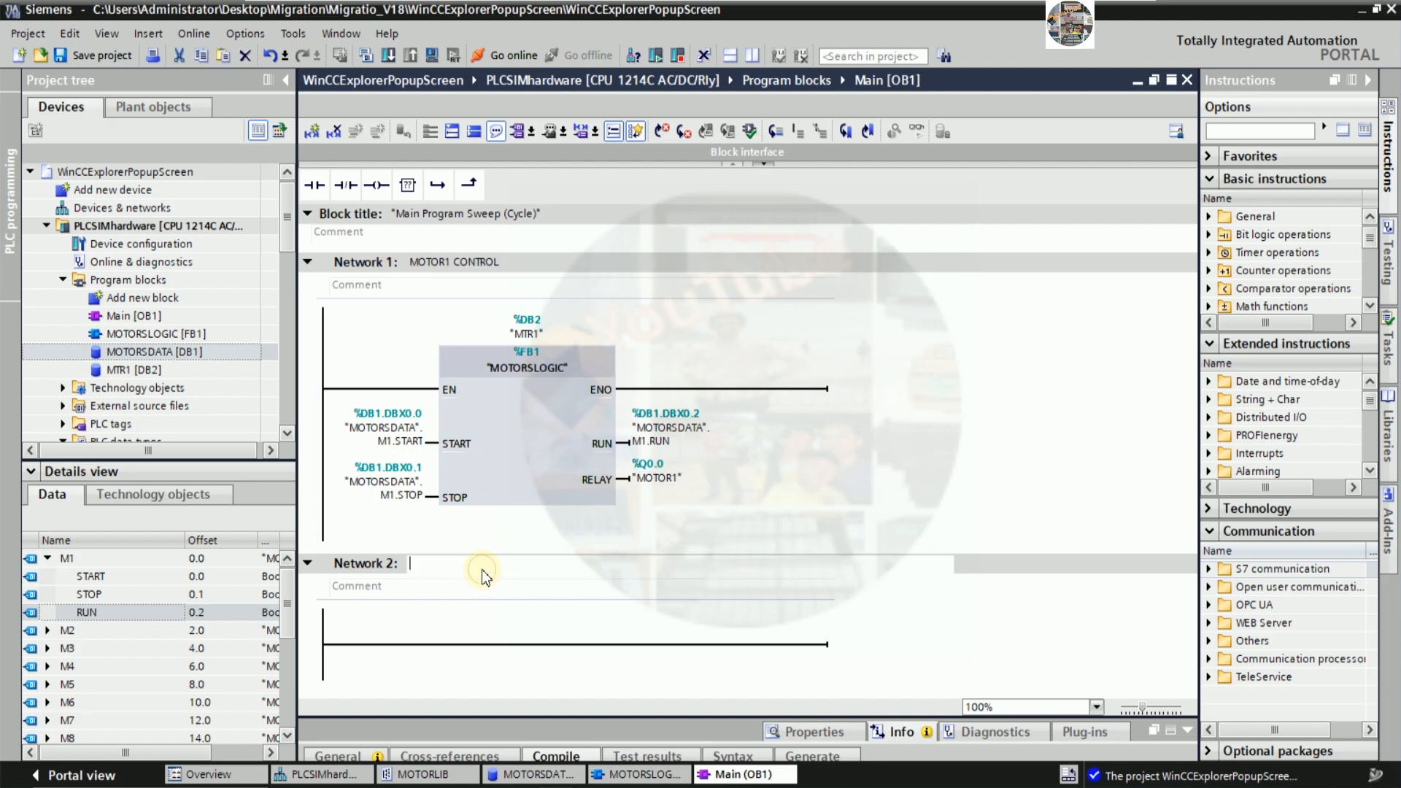
key("ctrl+v")
left_click(452, 564)
key("BackSpace")
type("2")
left_click(529, 609)
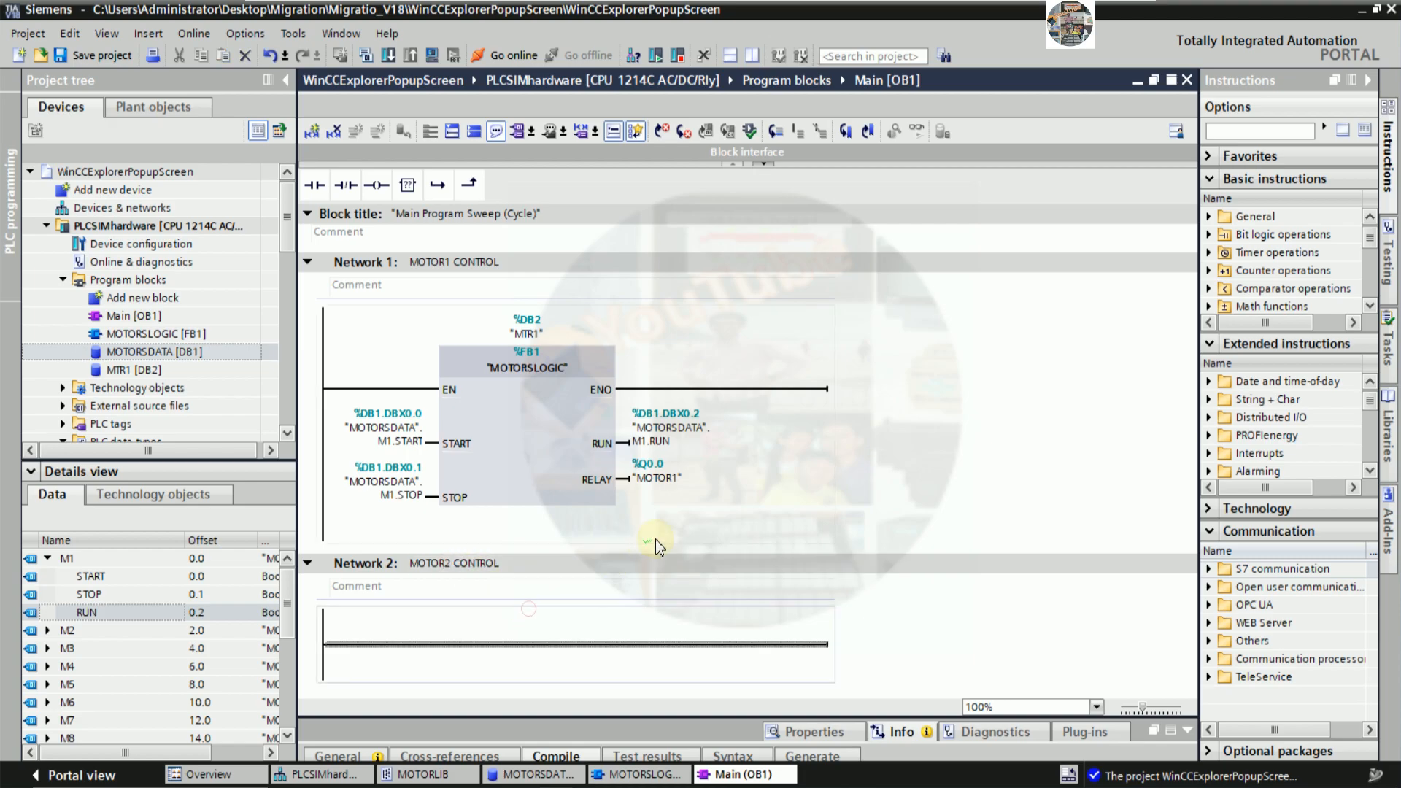
- Call MOTORSLOGIC in Network 2 of Main with a single-instance data block named MTR2
mouse_move(154, 339)
left_mouse_down()
mouse_move(390, 438)
mouse_move(562, 648)
mouse_move(574, 644)
left_mouse_up()
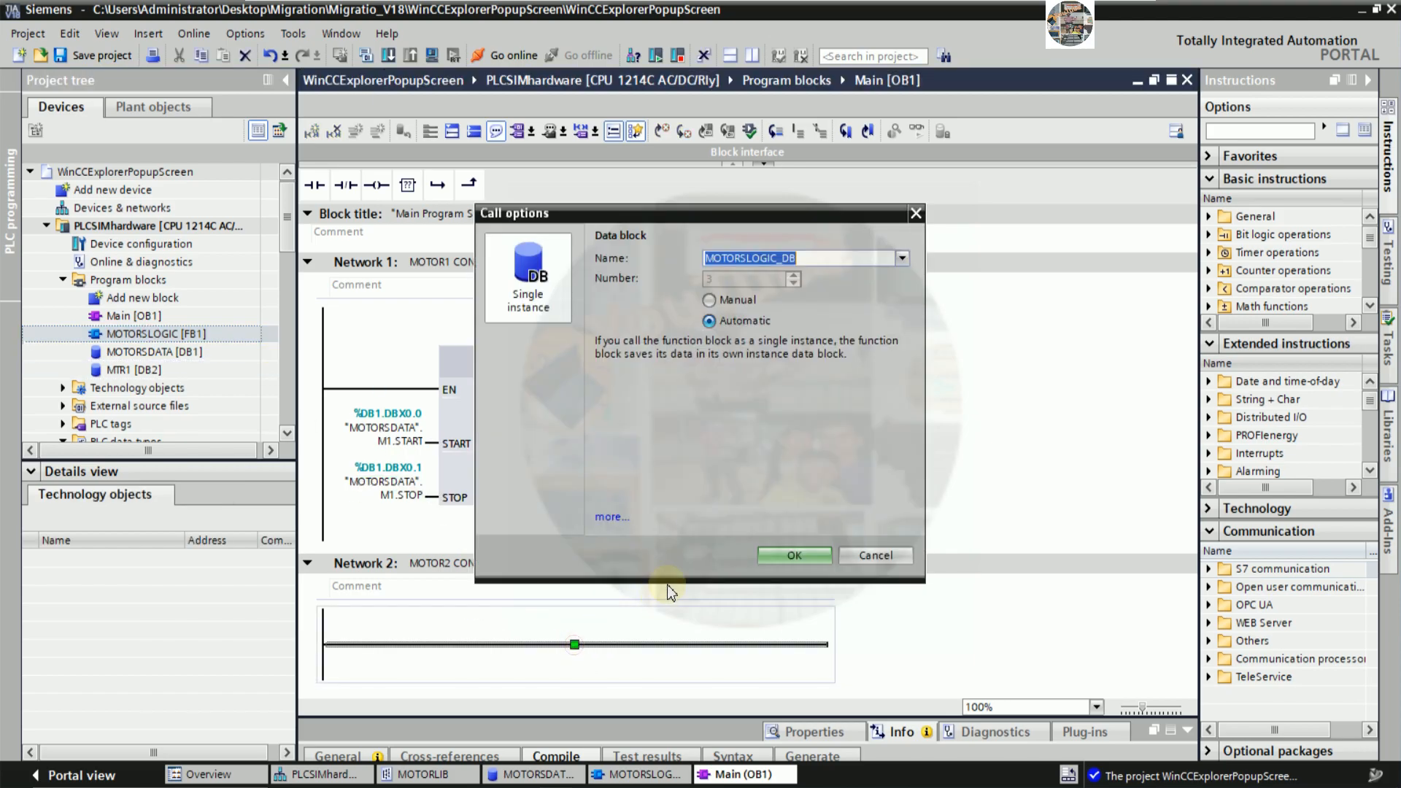
type("MTR1")
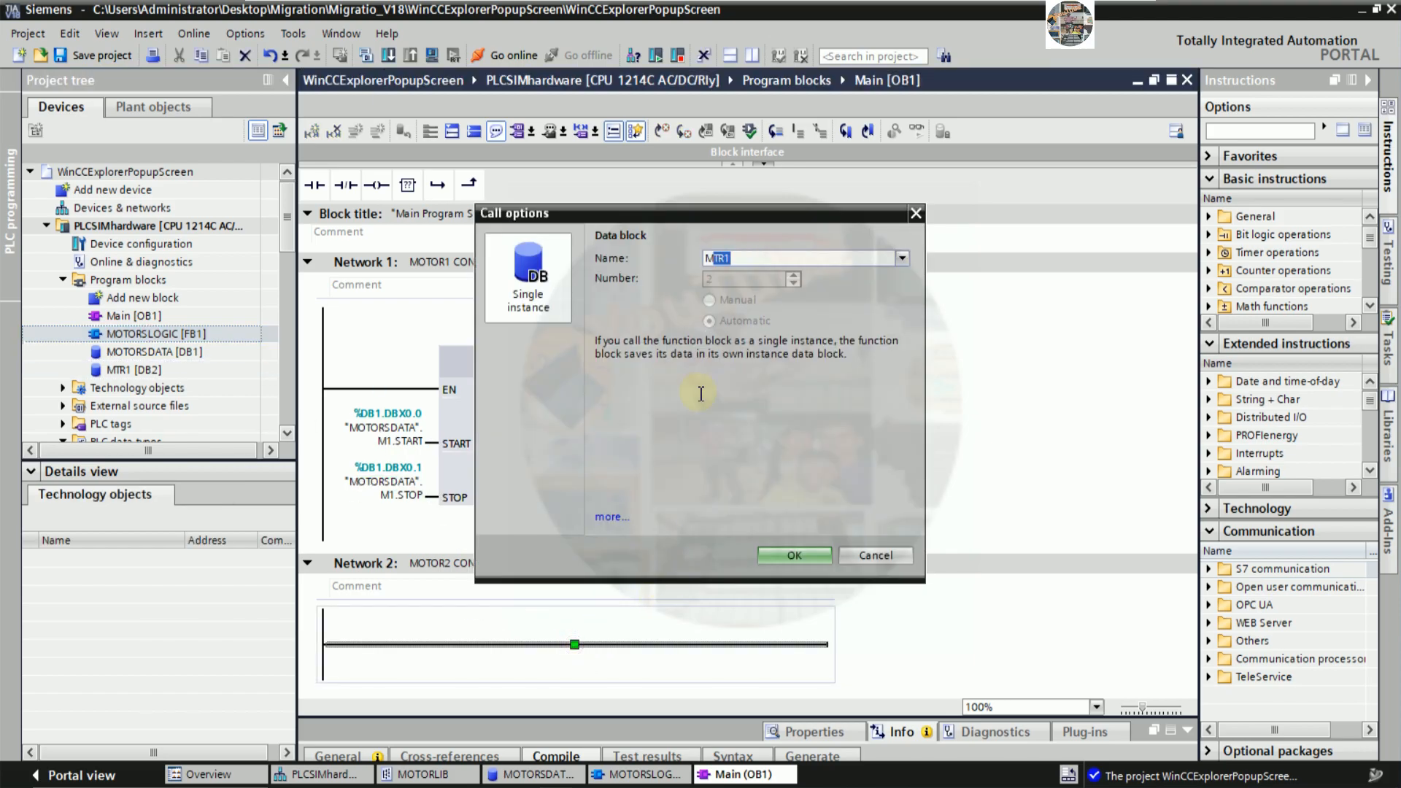
left_click(743, 258)
key("BackSpace")
type("2")
left_click(806, 556)
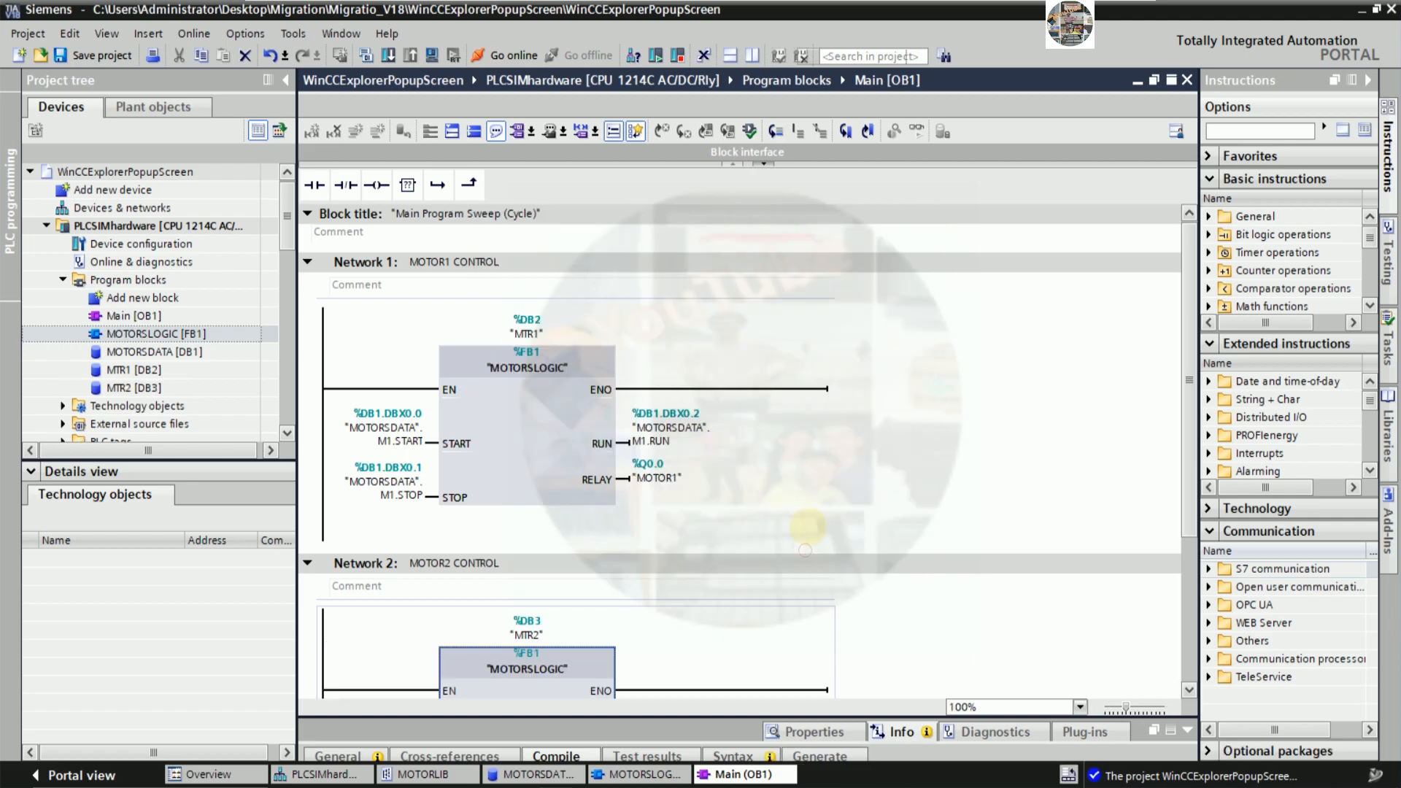
- Connect M2.START, M2.STOP and M2.RUN from MOTORSDATA to the matching parameters of the Network 2 MOTORSLOGIC call
scroll(821, 496, "down", 3)
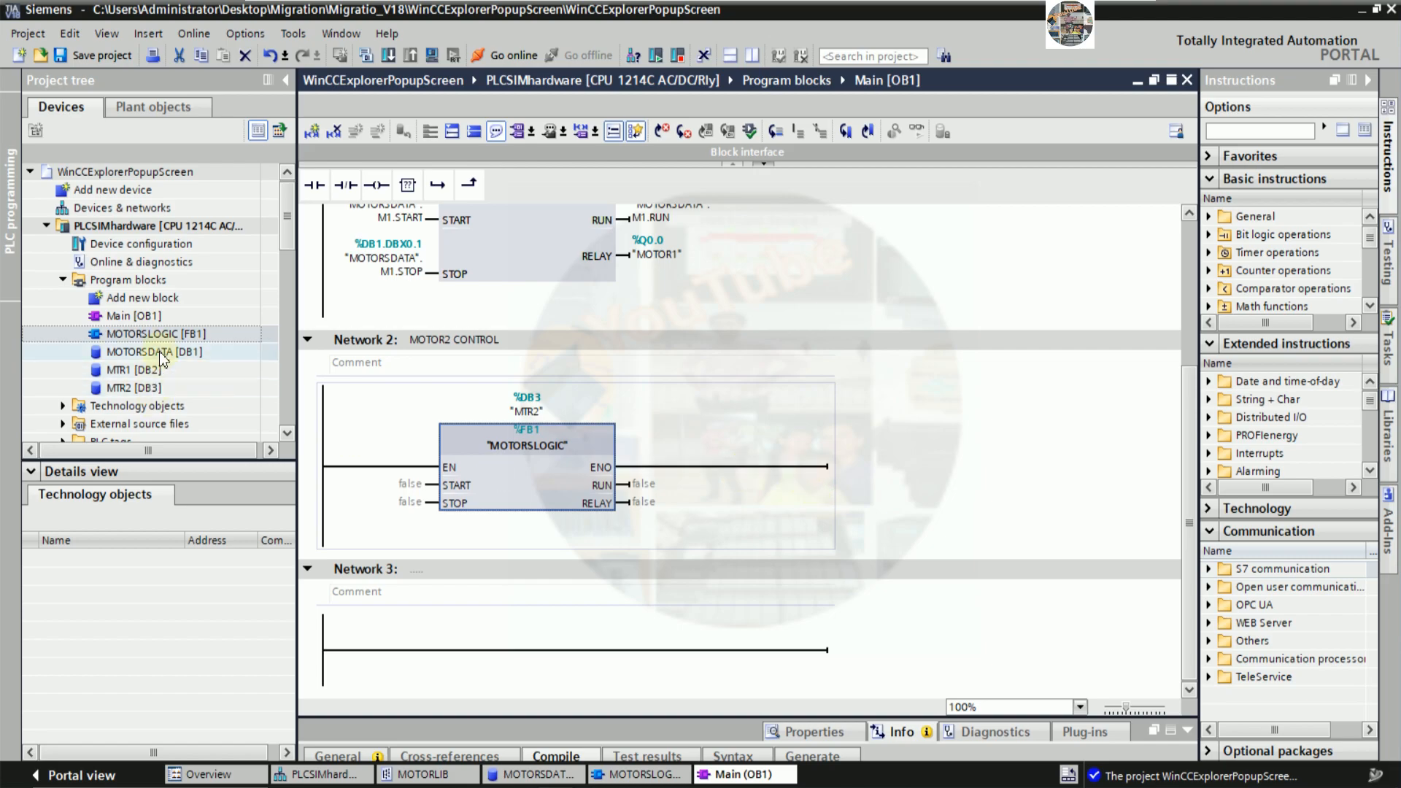
left_click(149, 352)
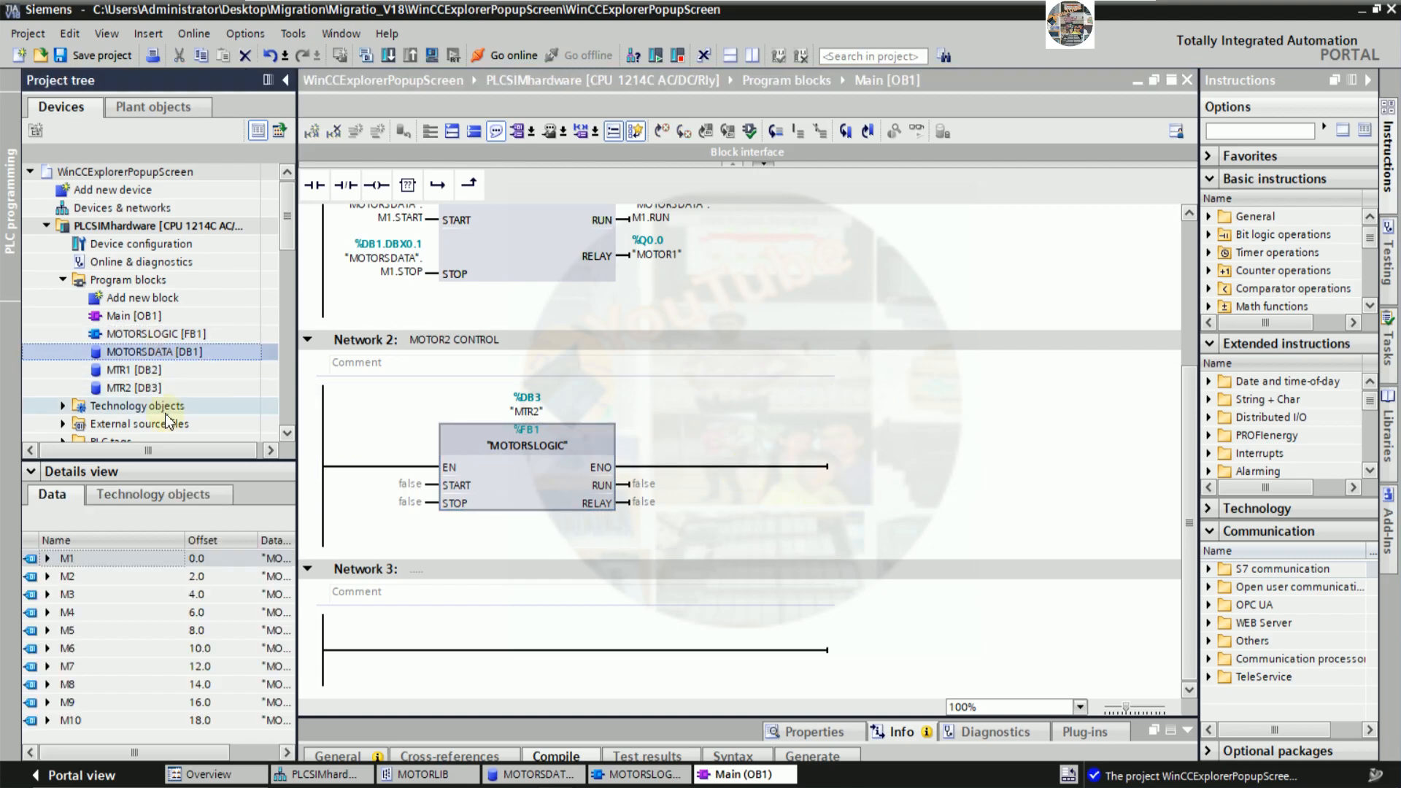
left_click(47, 576)
left_click_drag(91, 594, 398, 540)
left_click_drag(86, 630, 666, 493)
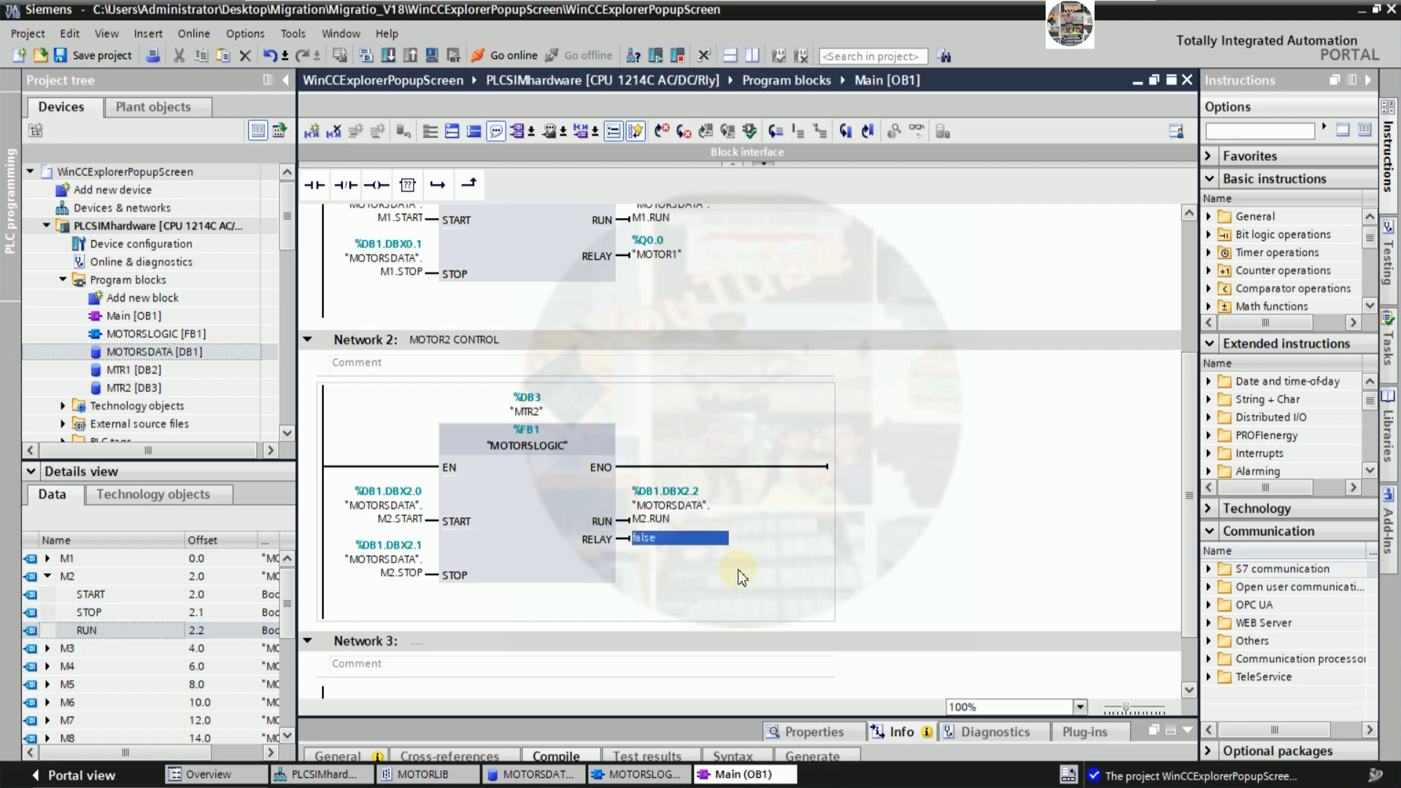
- Assign the tag "MOTOR2" to the RELAY output of the Network 2 MOTORSLOGIC call
type("M")
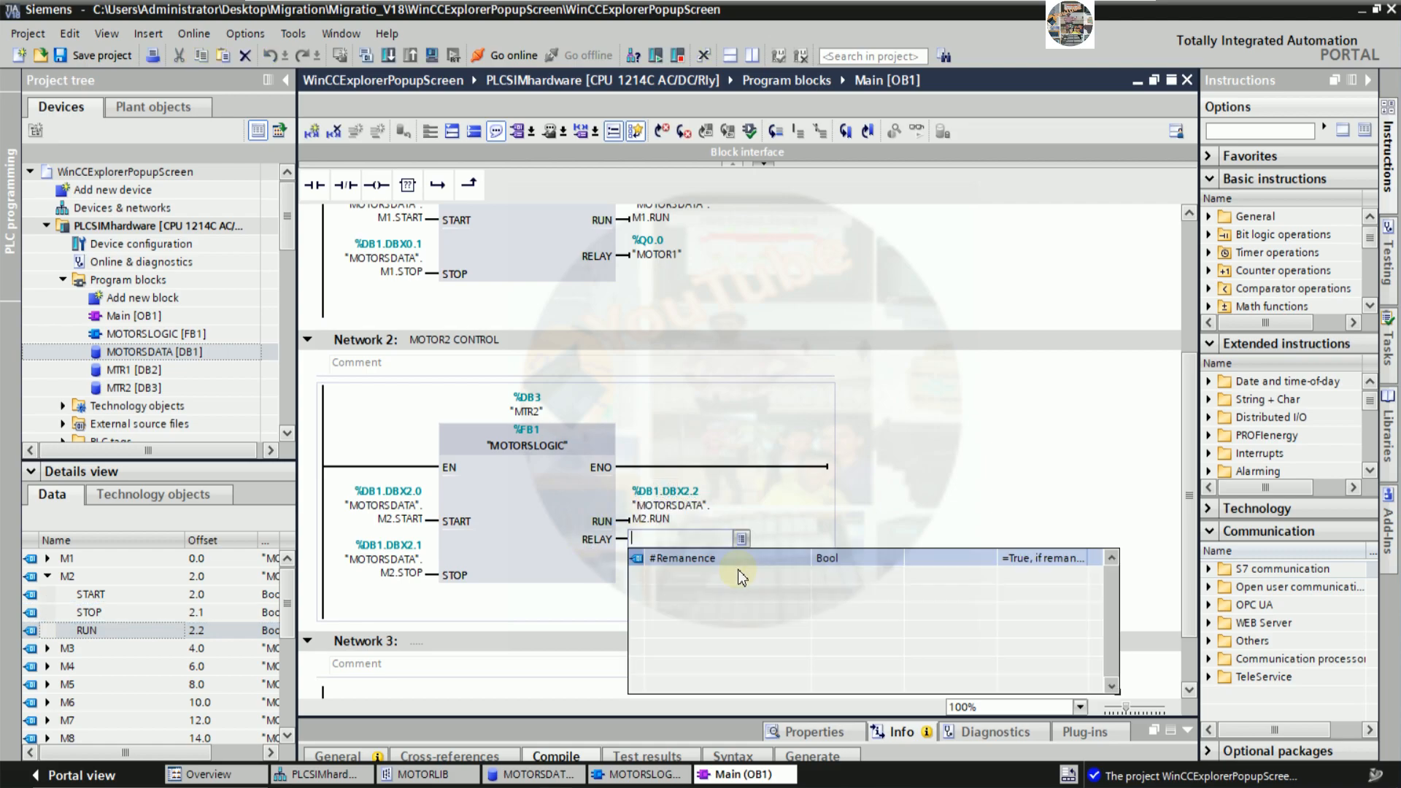
left_click(714, 594)
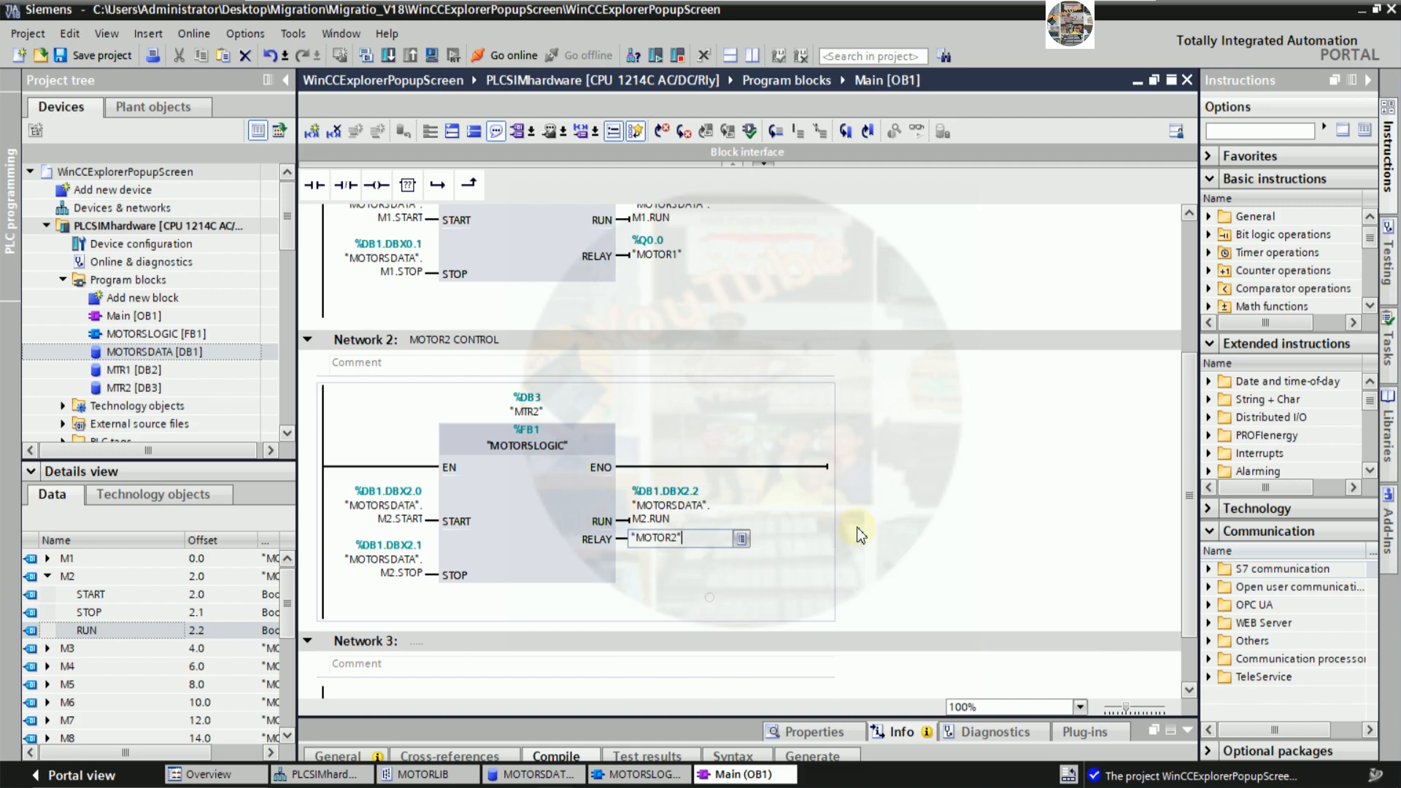
left_click(882, 521)
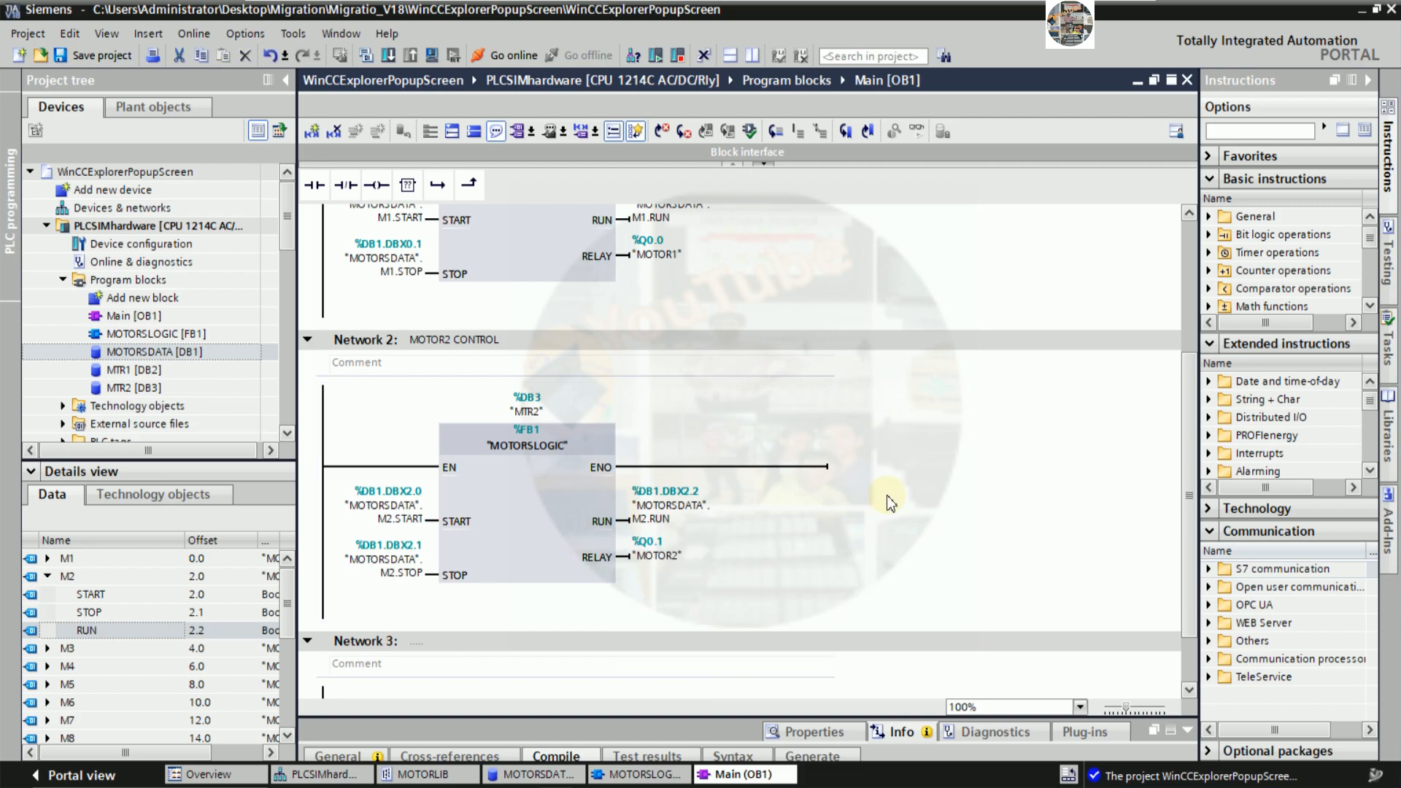
- Save the project and start the PLC simulation, enabling simulation support during block compilation
scroll(887, 495, "up", 3)
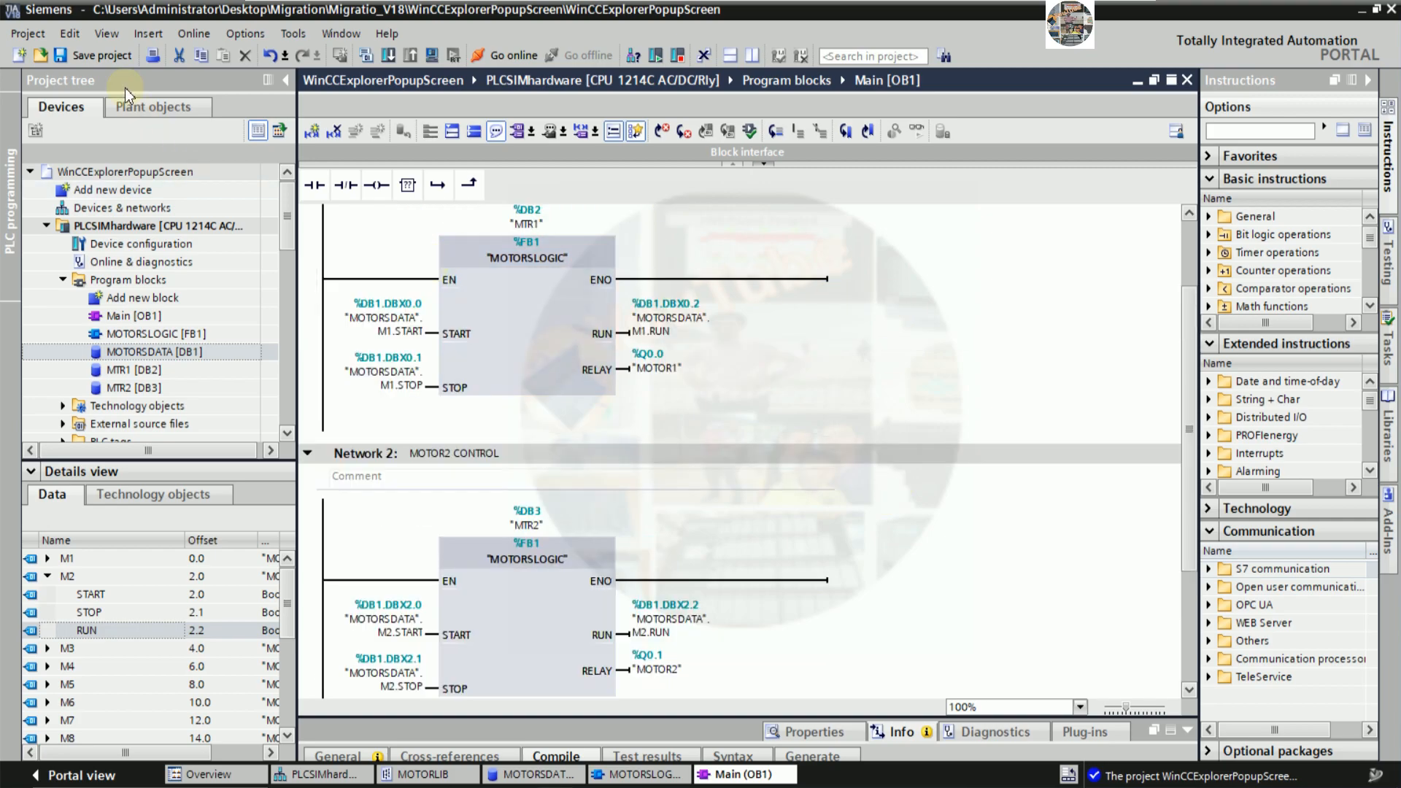
left_click(90, 55)
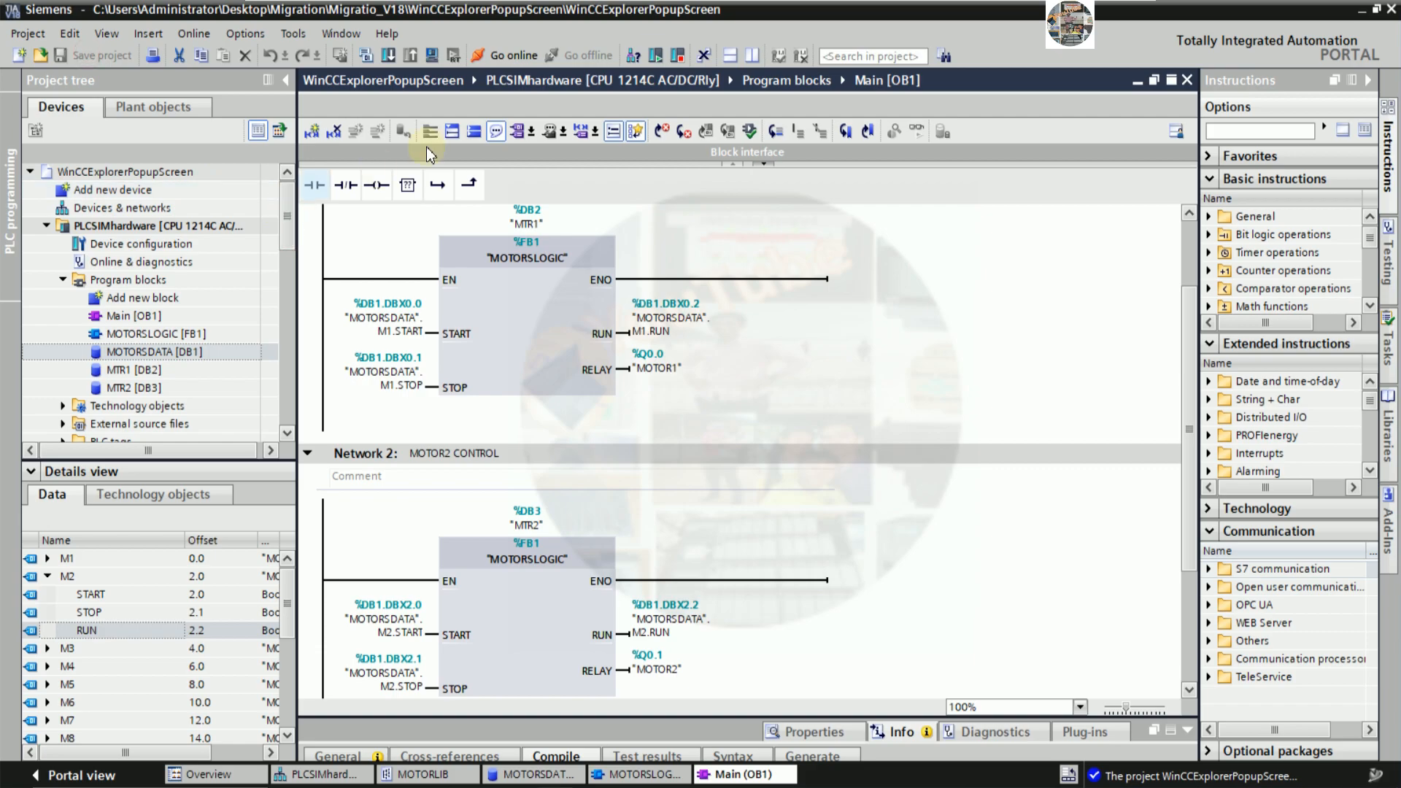
left_click(433, 57)
left_click(432, 55)
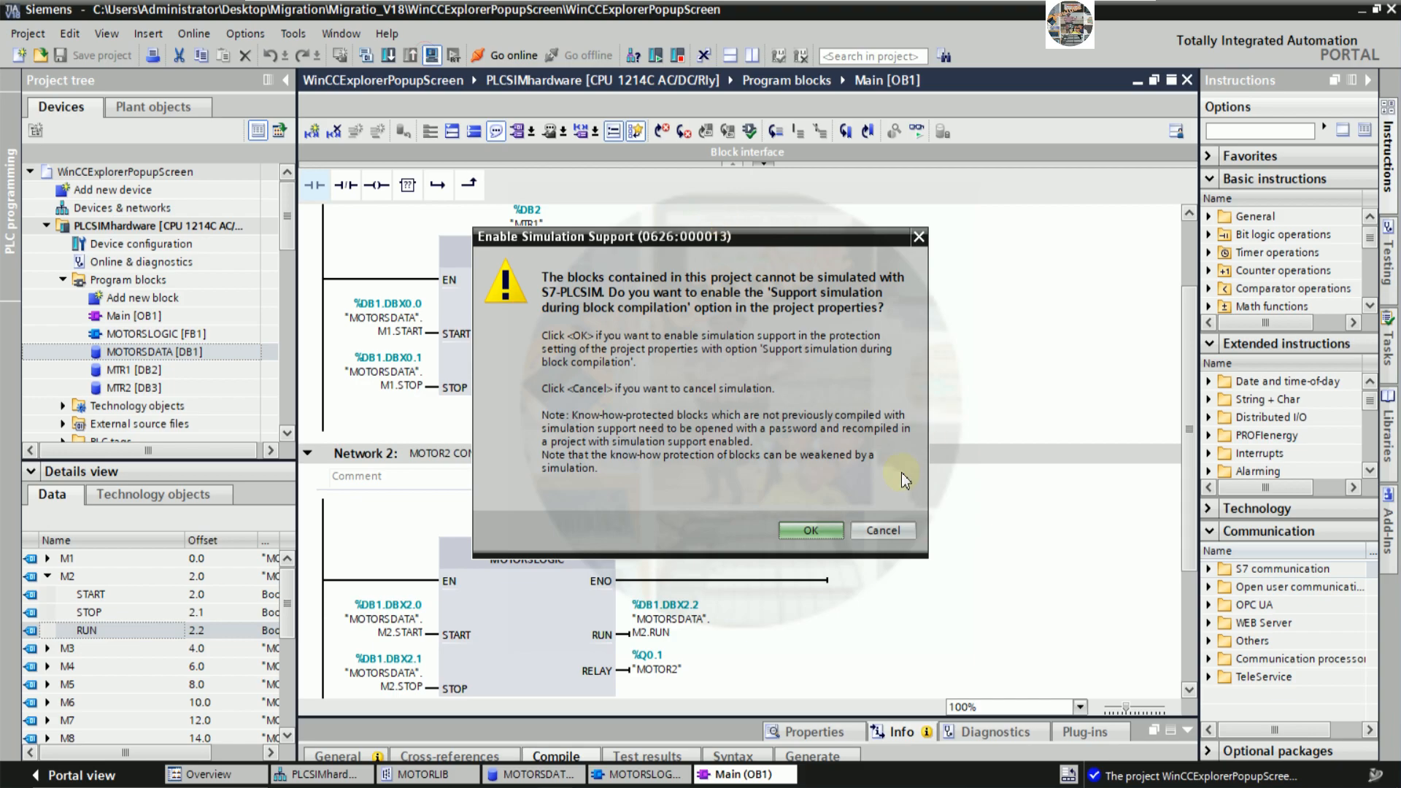
left_click(804, 525)
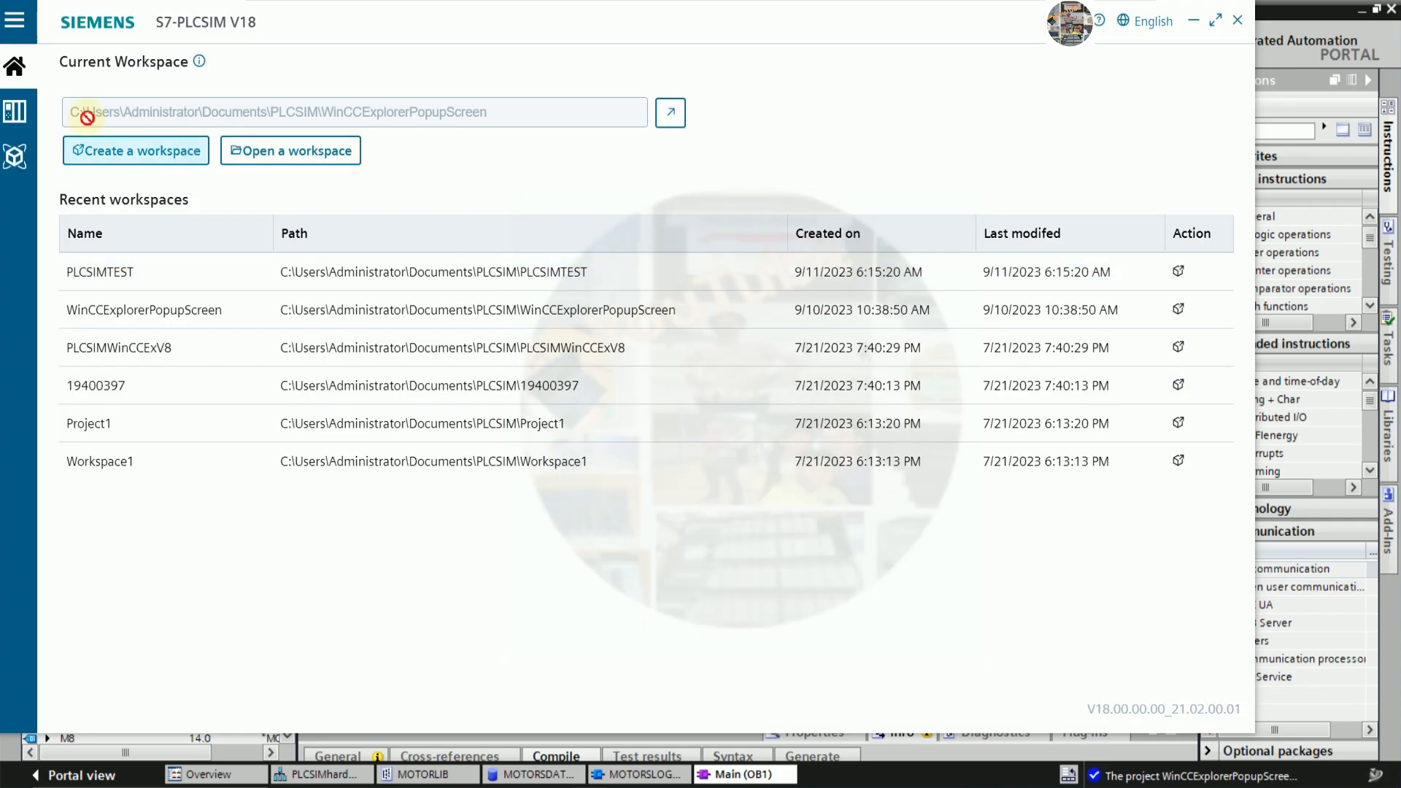
- Check the simulated PLC's IP address in S7-PLCSIM, and search for the target device through the PN/IE_1 subnet
left_click(25, 112)
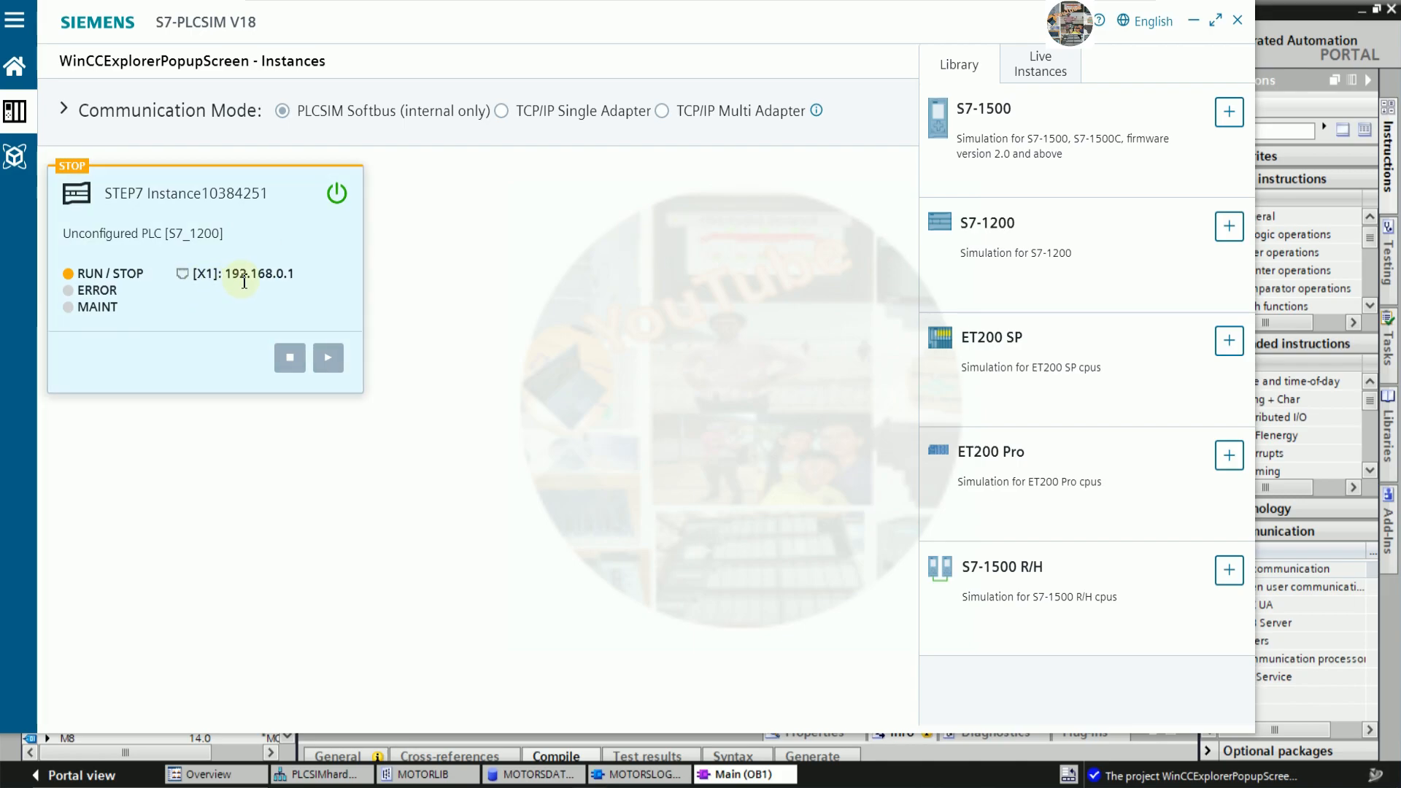
left_click_drag(226, 273, 305, 276)
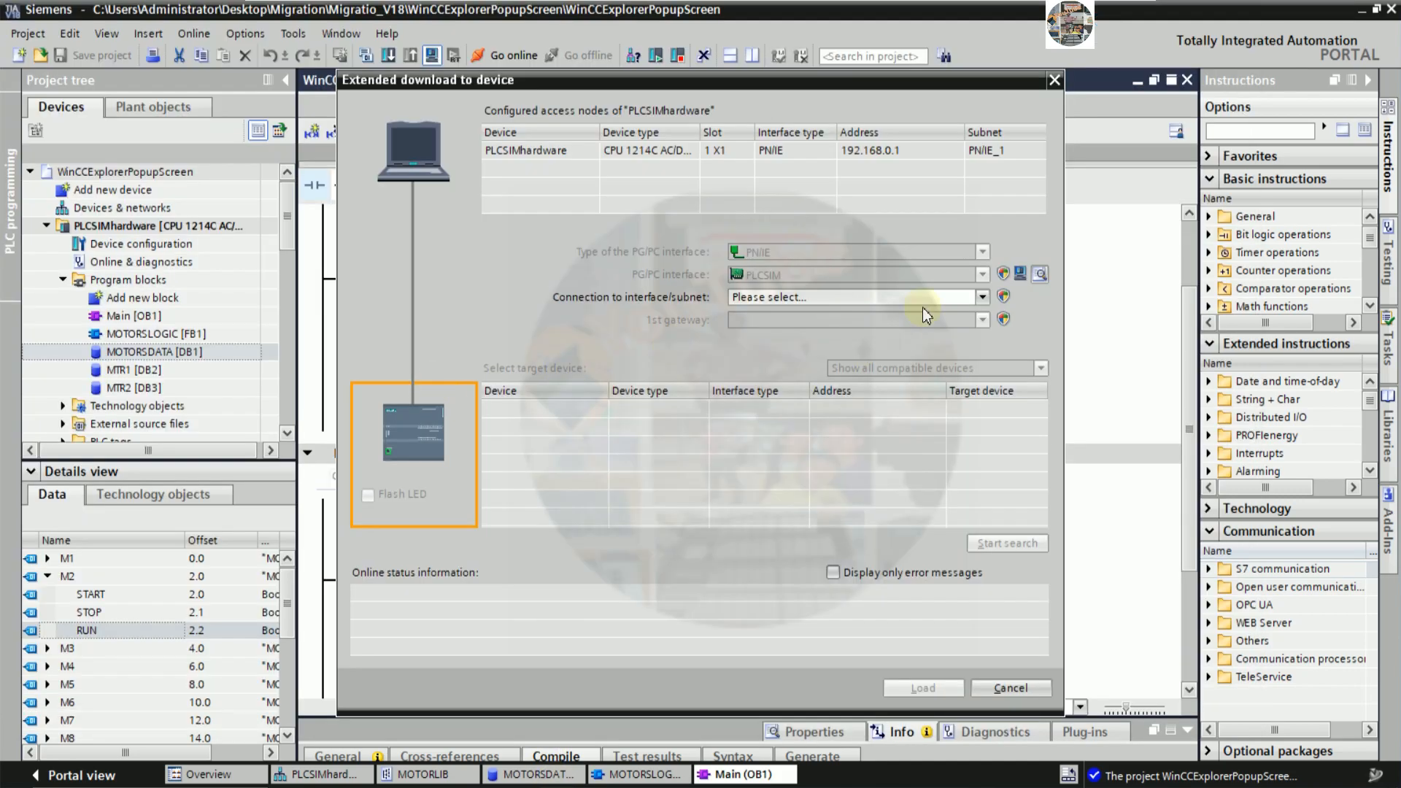
left_click(917, 299)
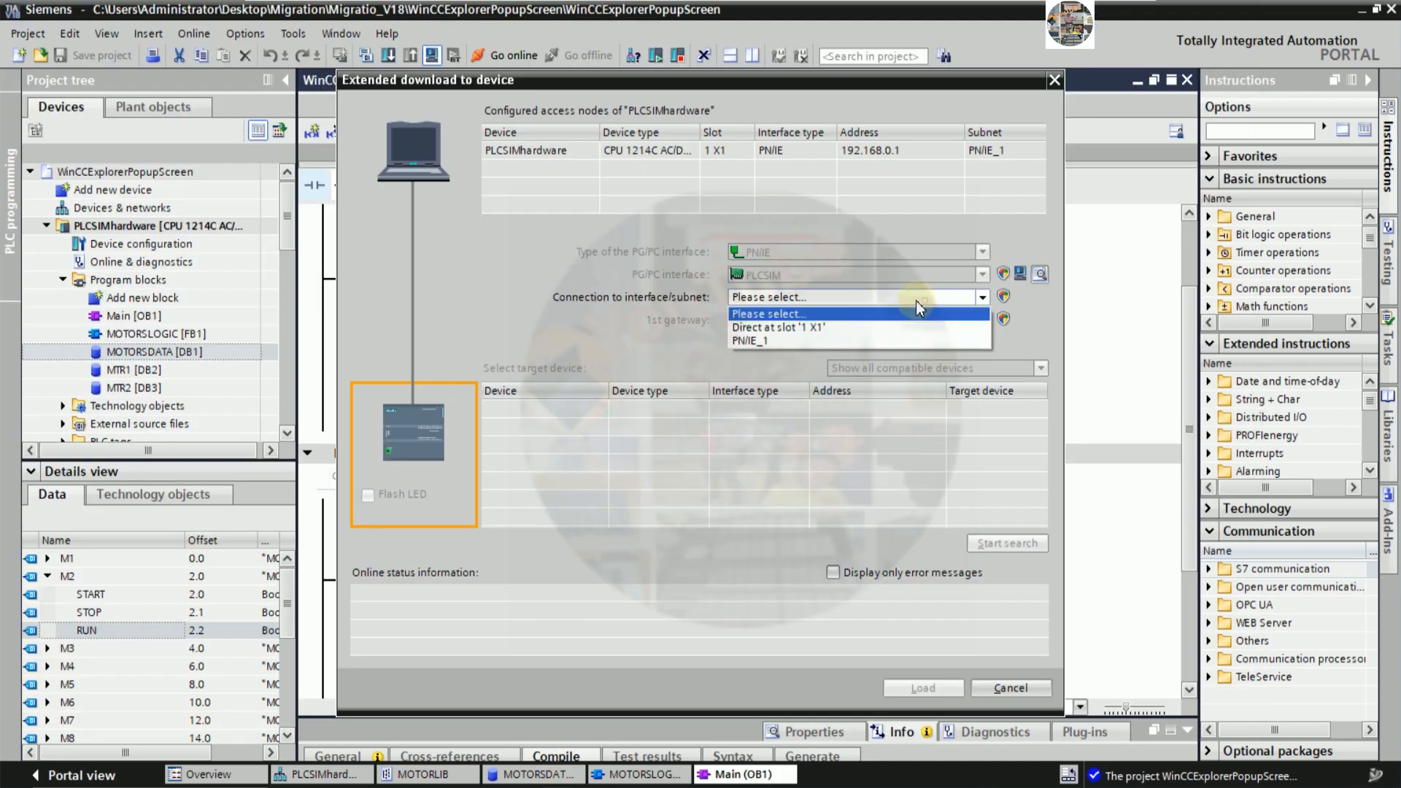
left_click(747, 338)
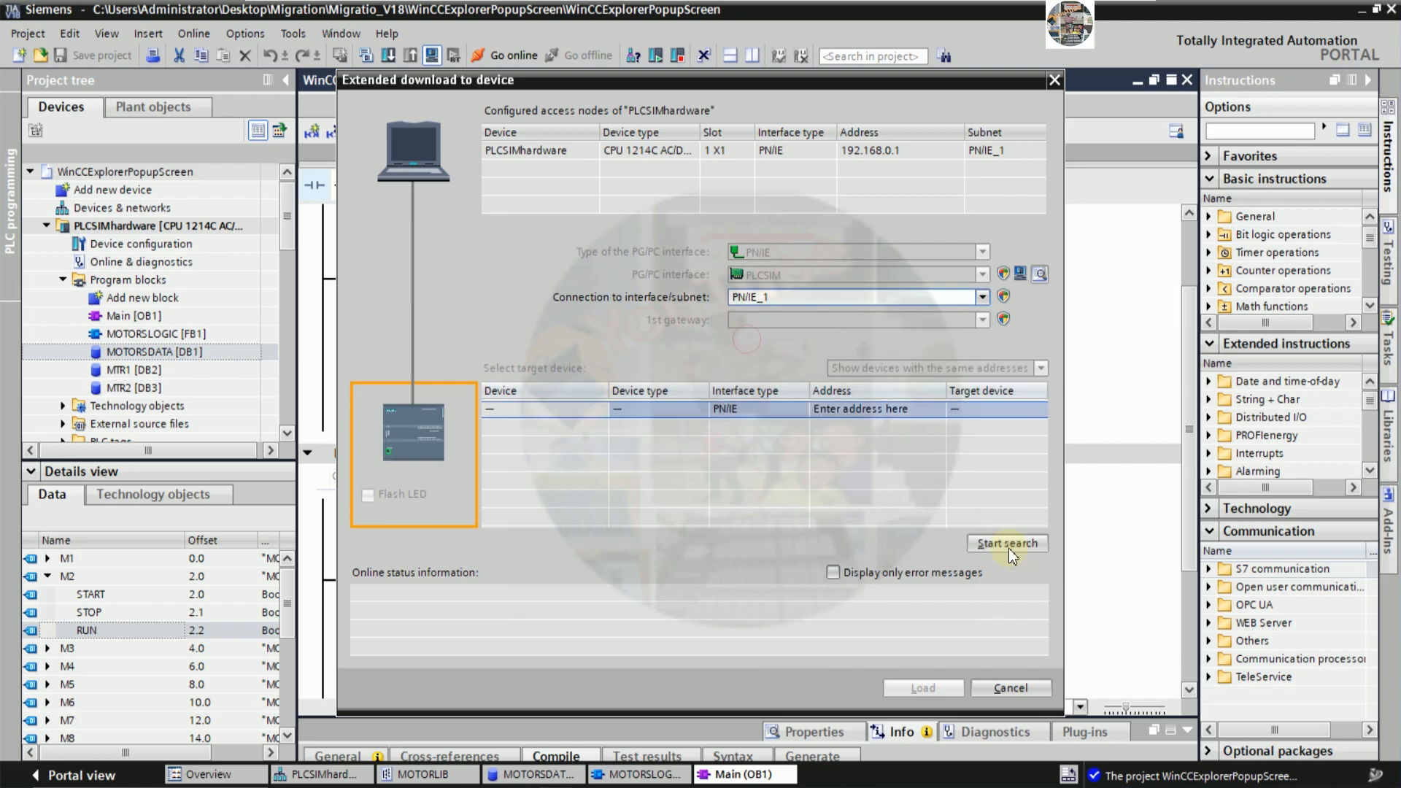
left_click(1008, 545)
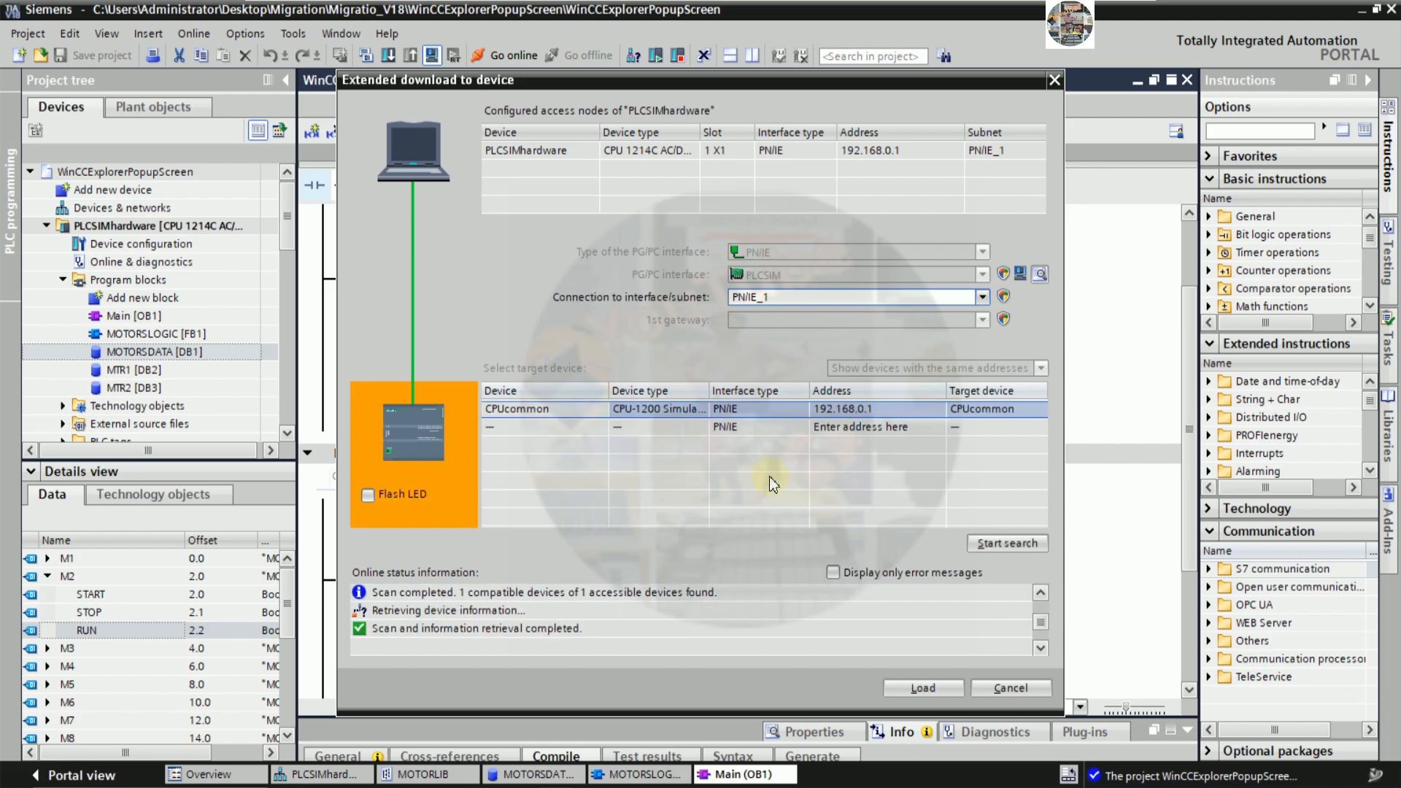
- Load the PLCSIMhardware configuration and program into the simulated CPU found, accepting the connection despite its untrusted certificate
left_click_drag(709, 390, 726, 386)
left_click(917, 689)
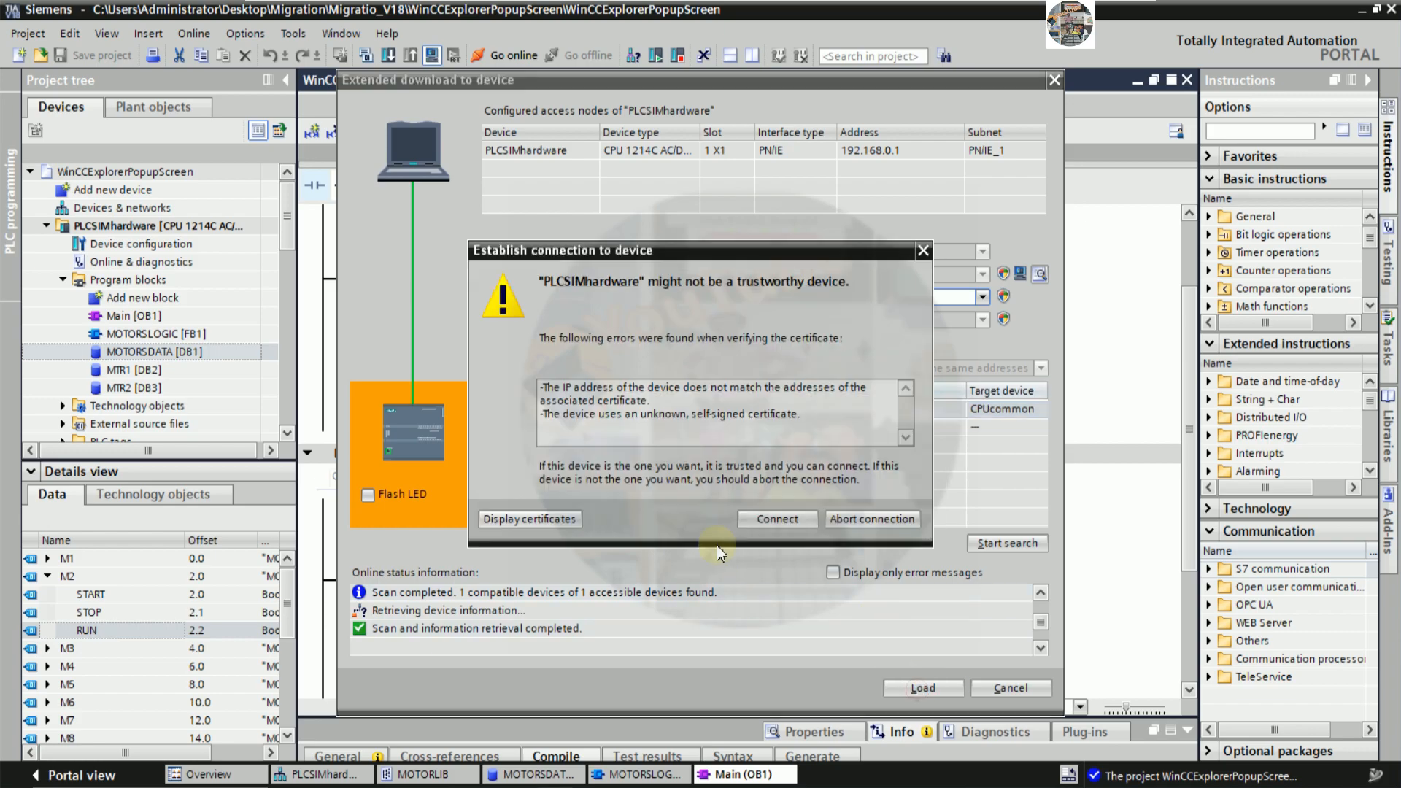
left_click(753, 523)
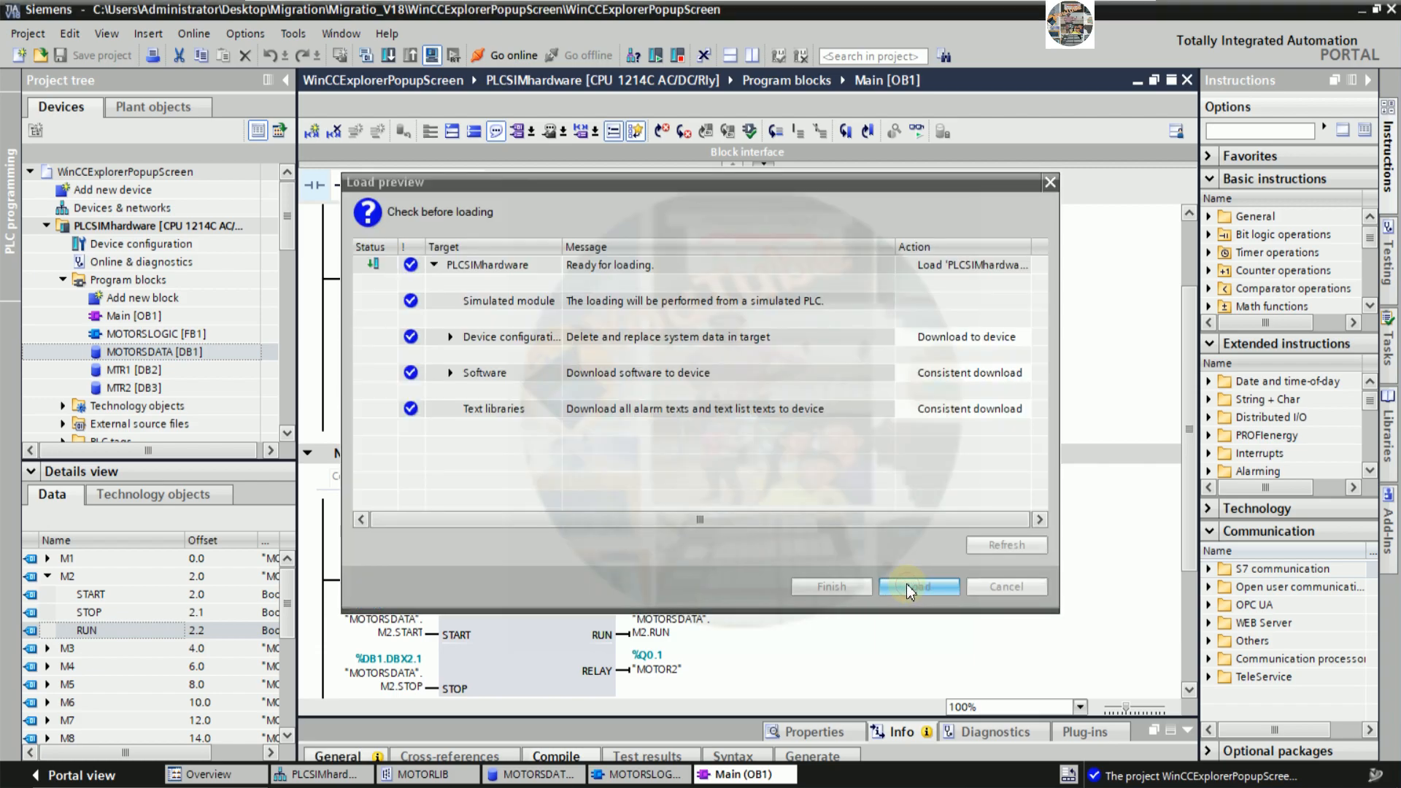
left_click(905, 584)
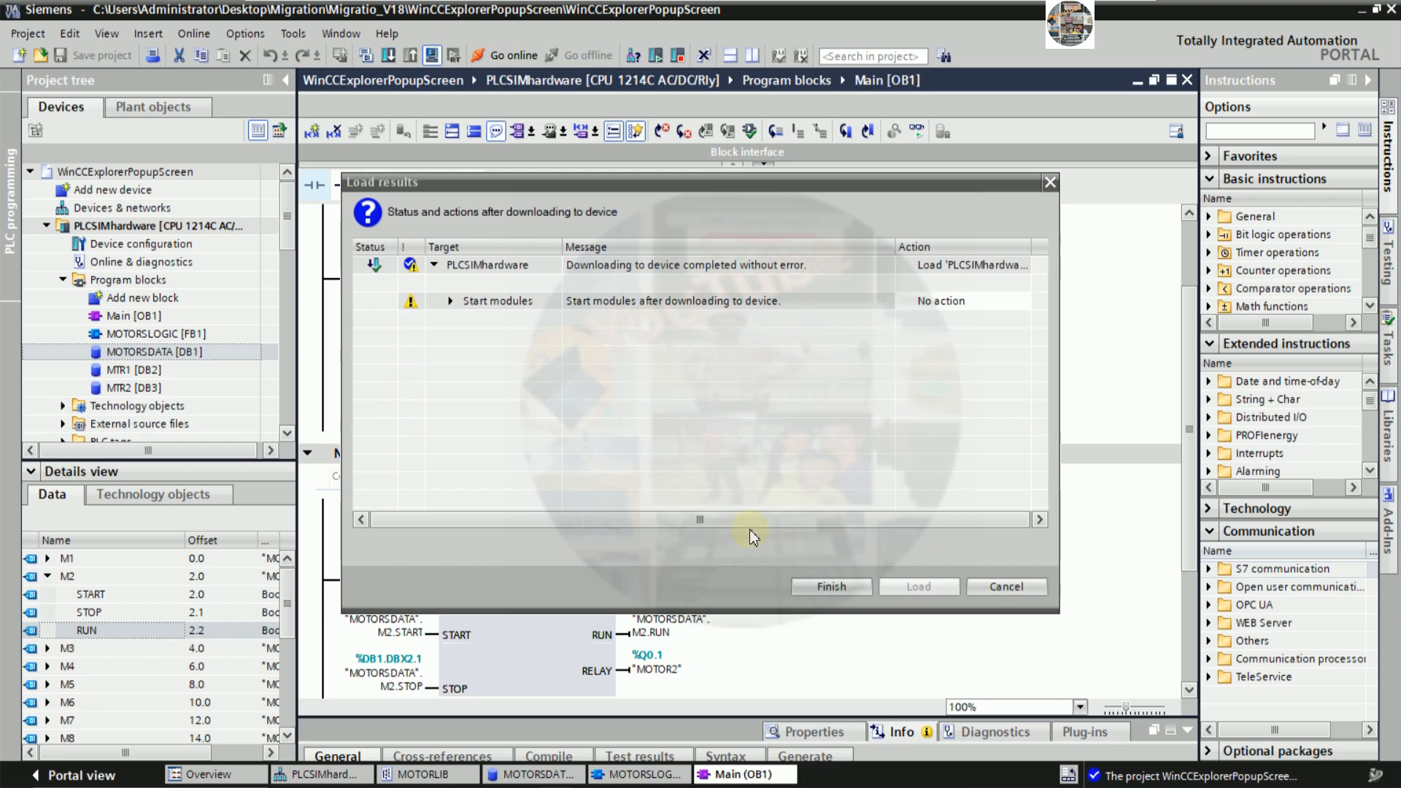
- Finish the download with the Start module action and turn on online monitoring of the Main block
left_click(992, 303)
left_click(996, 301)
left_click(934, 329)
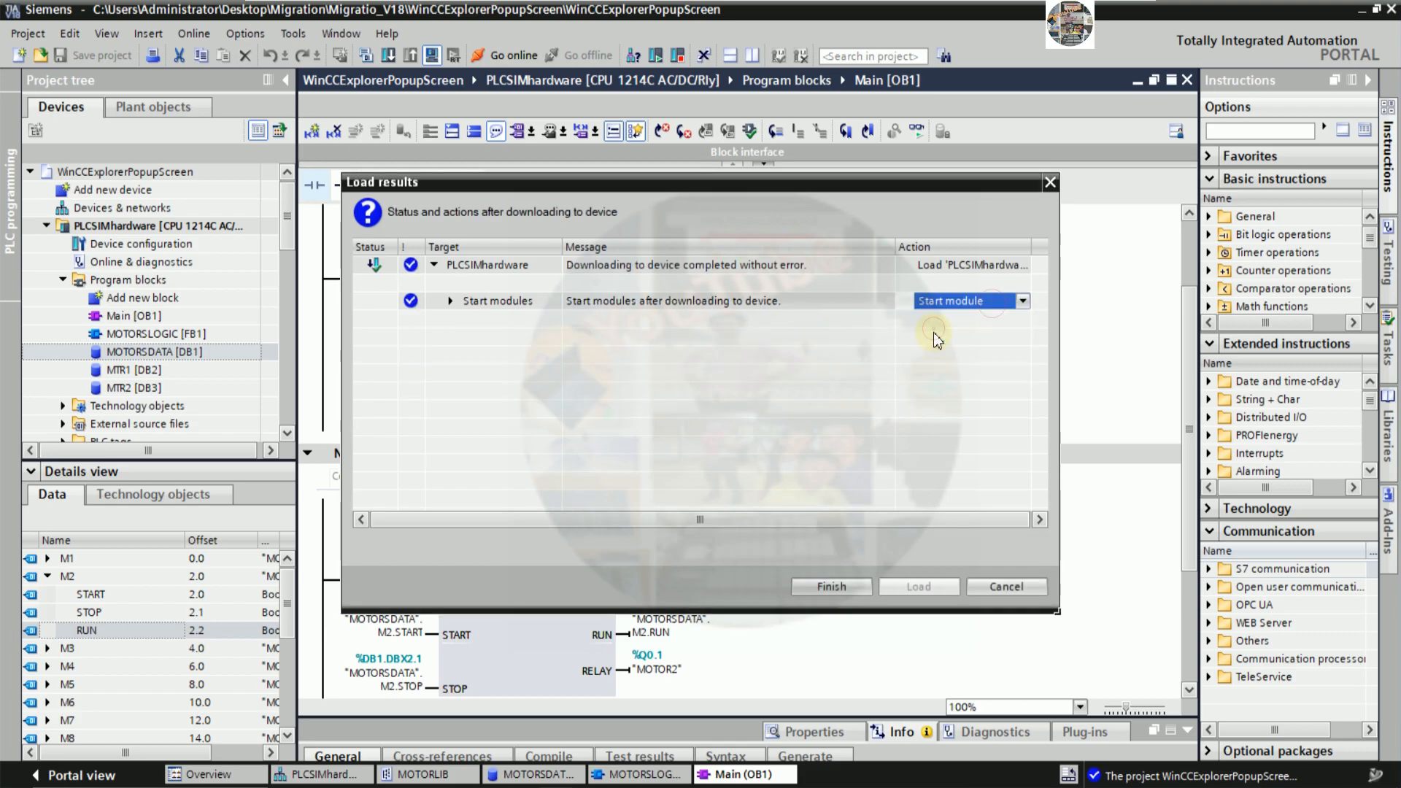
left_click(840, 586)
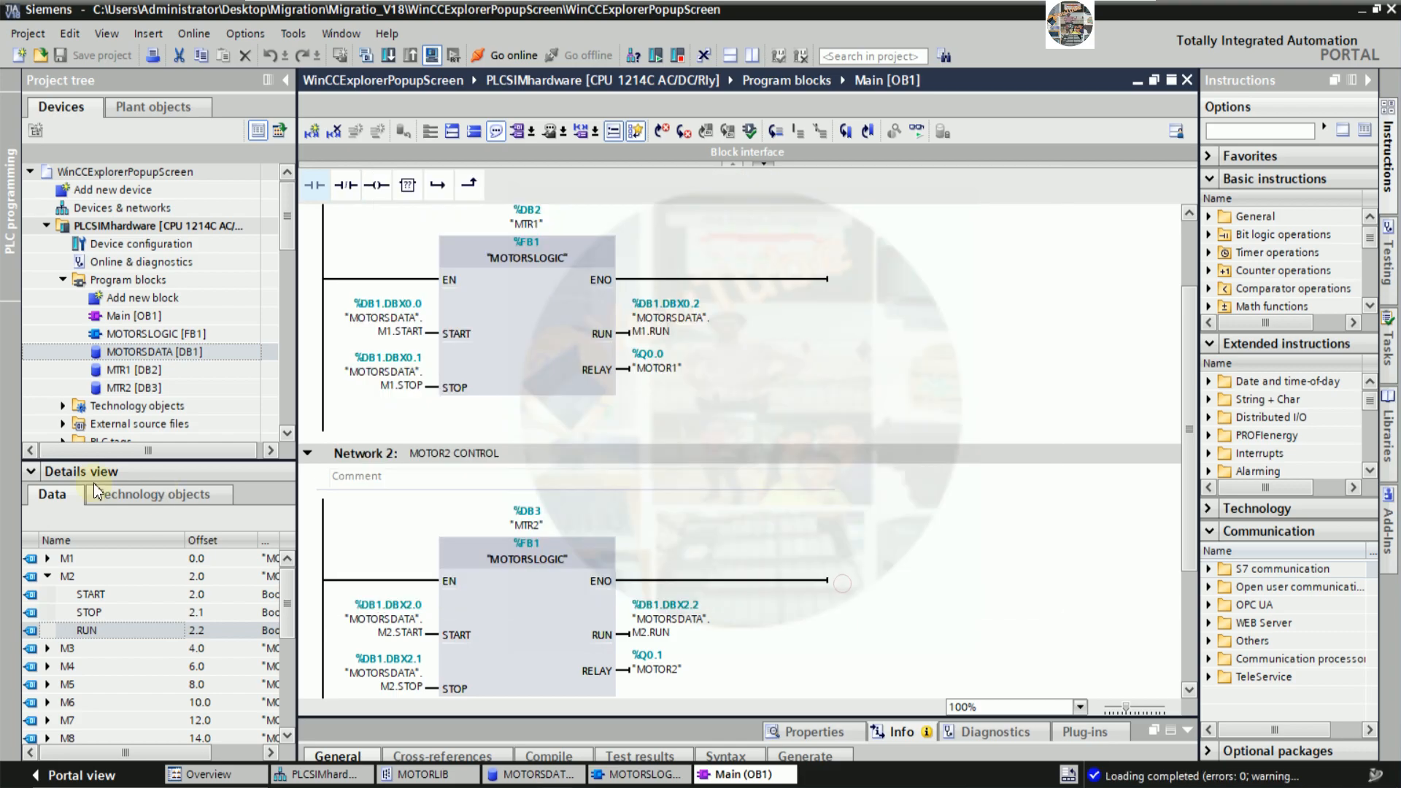
left_click(31, 472)
left_click(917, 130)
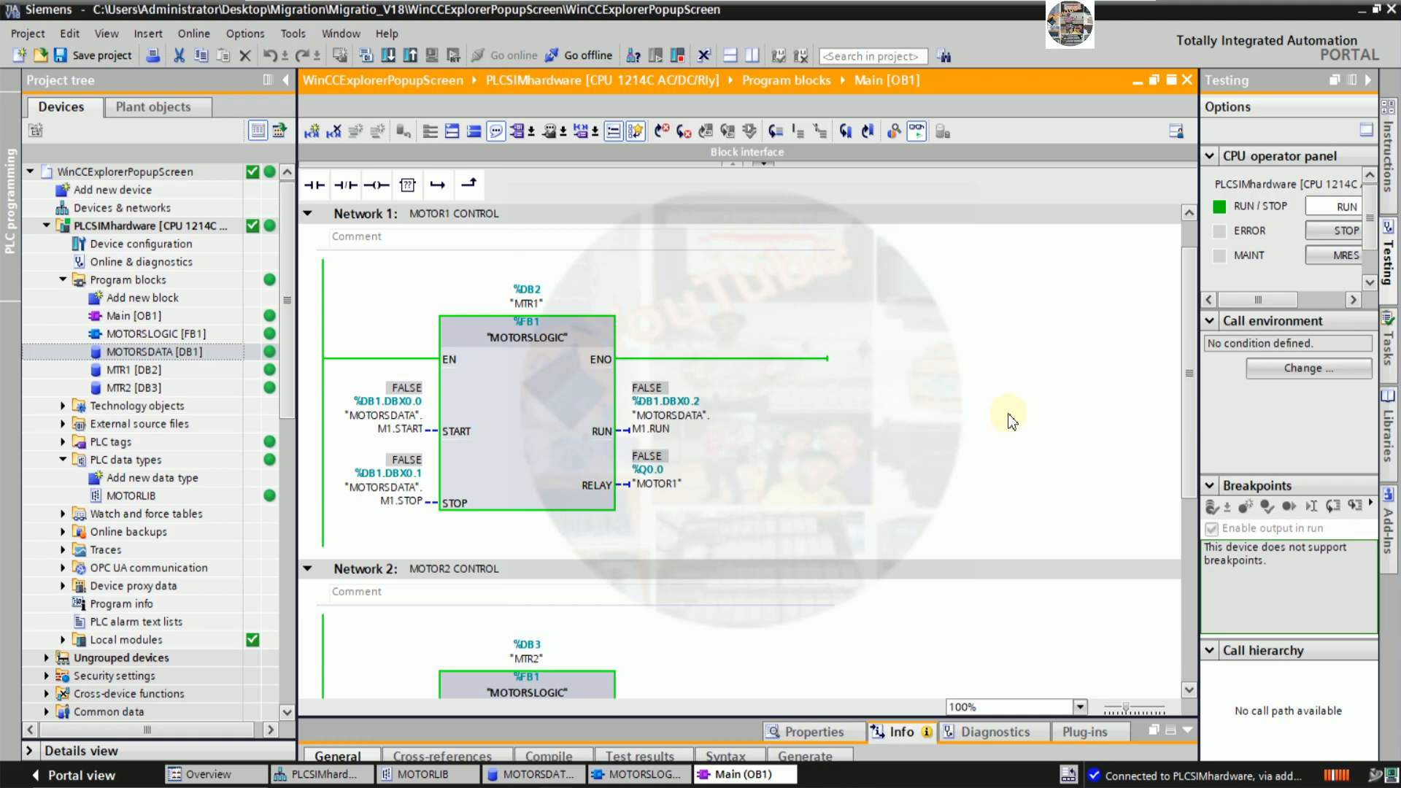
- Switch to WinCC Explorer from the desktop and narrow its project navigation area
left_click(1397, 784)
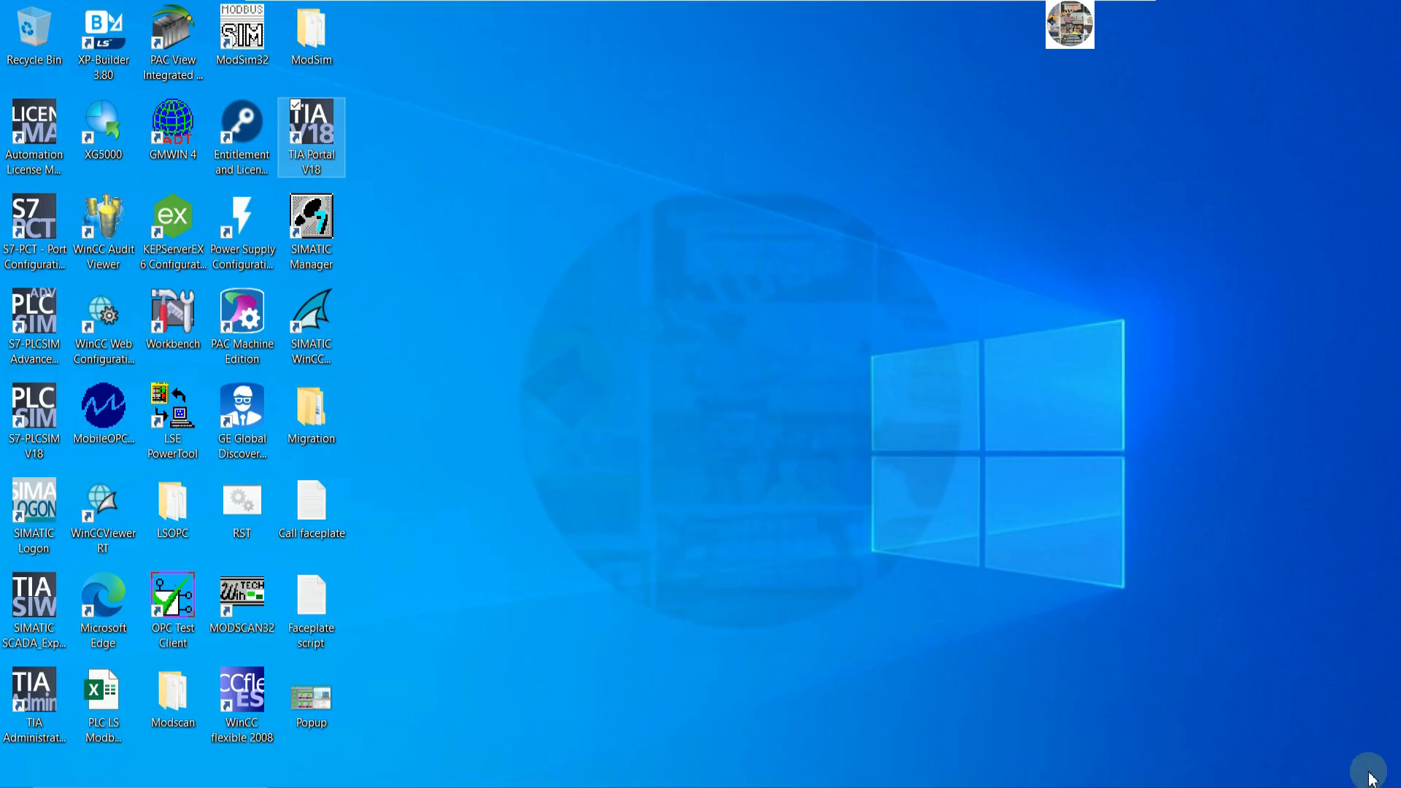
left_click_drag(322, 317, 693, 117)
double_click(657, 130)
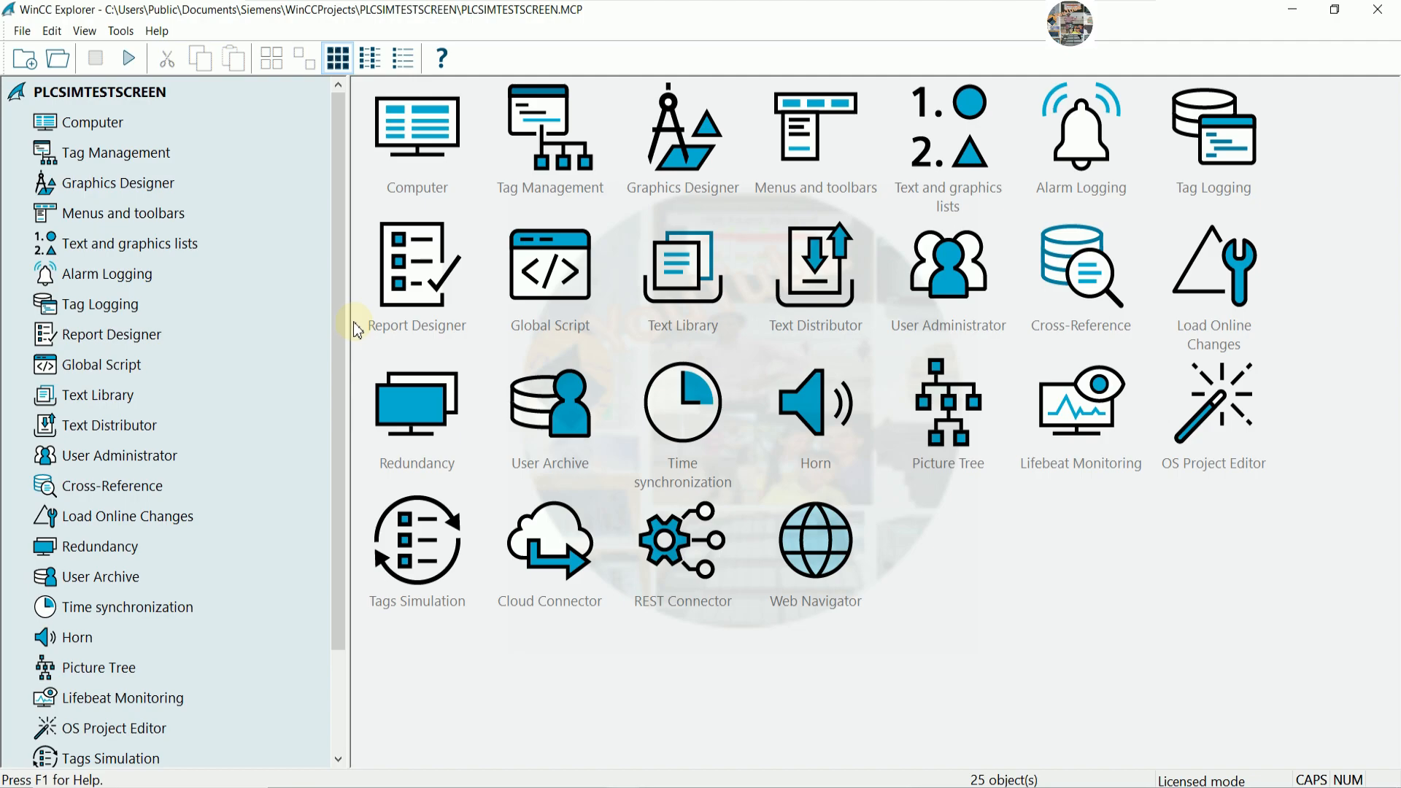
left_click_drag(353, 313, 242, 276)
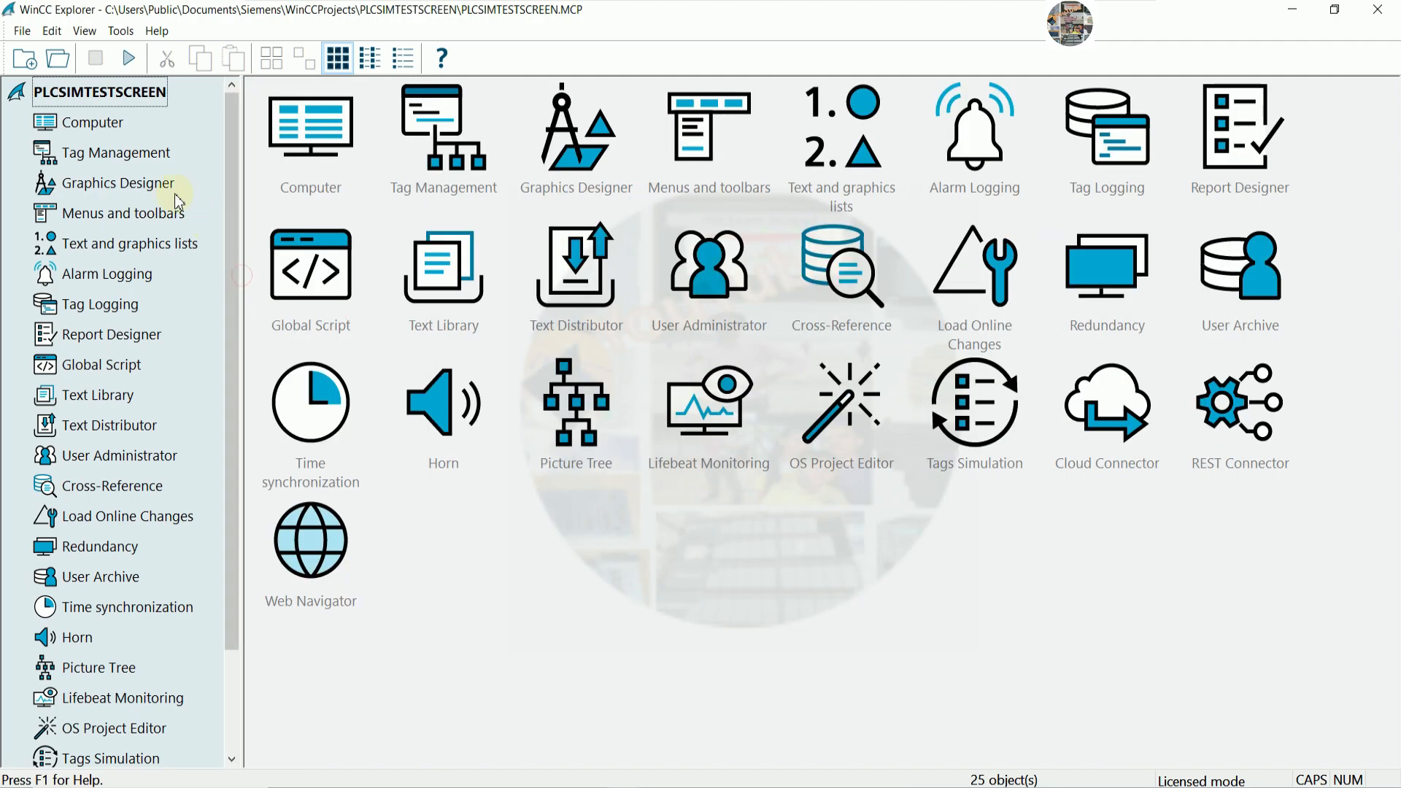
- Create a new single-user project named WINCCPOPUPSCREEN in the default WinCCProjects path
left_click(23, 33)
left_click(48, 50)
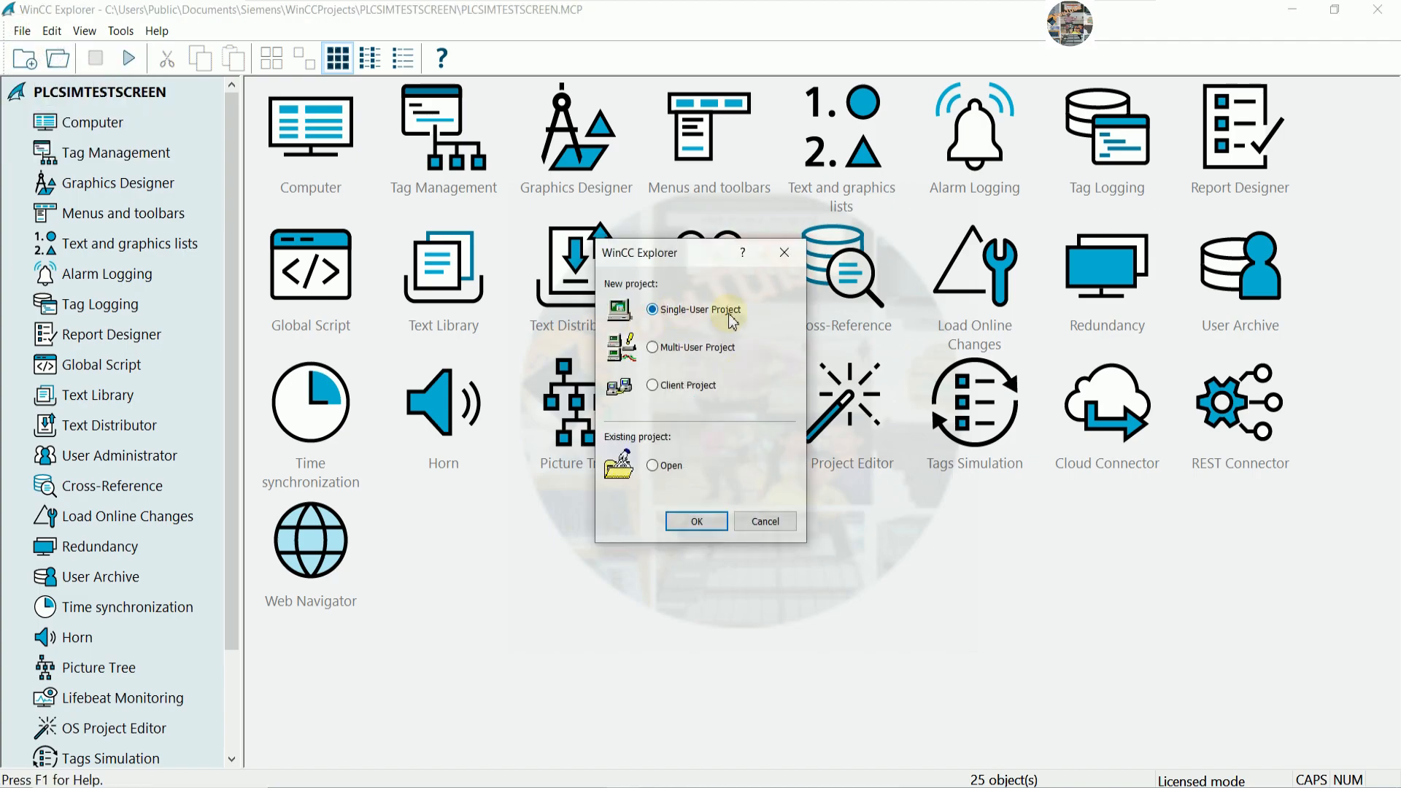
left_click(699, 522)
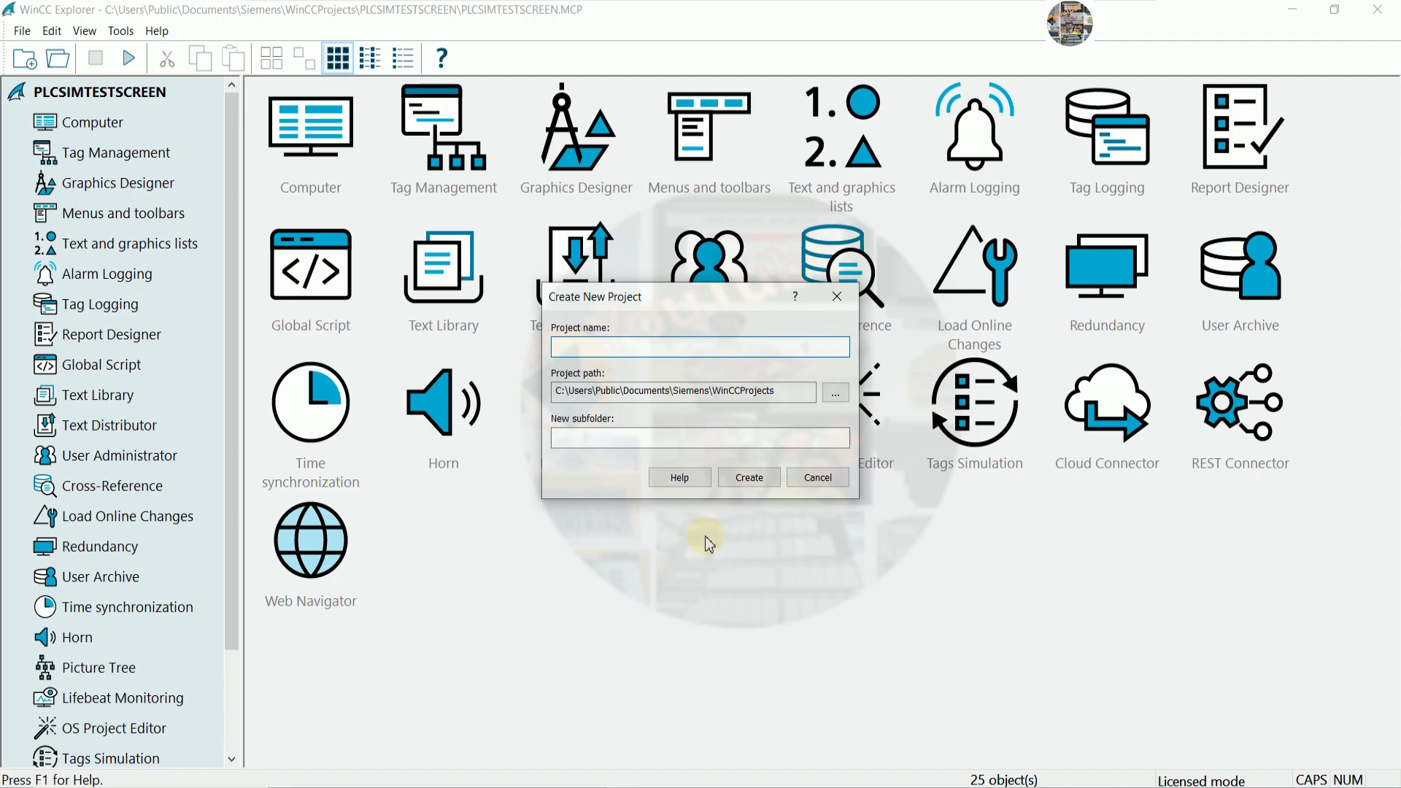
type("WINCCPOPUPS")
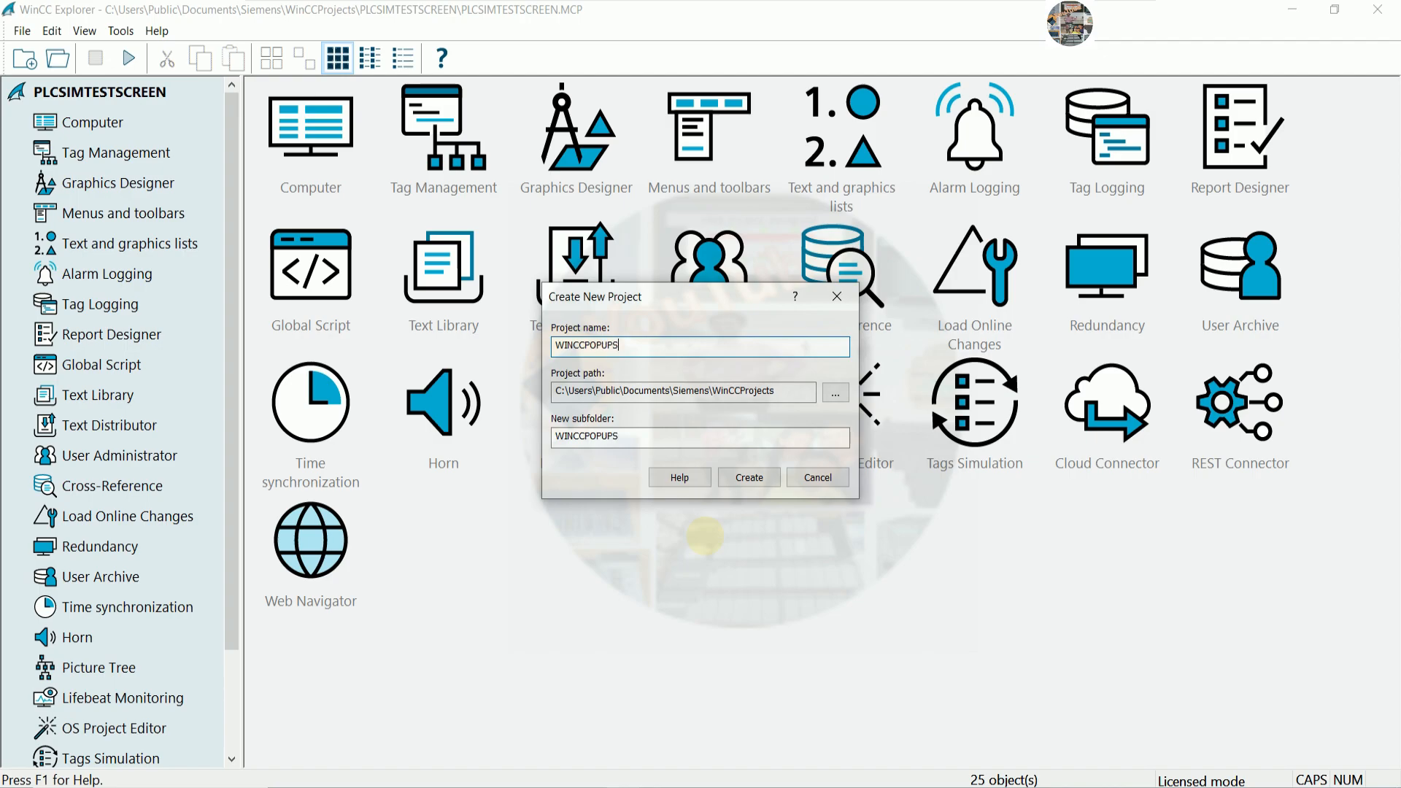
type("CREEN")
left_click(732, 479)
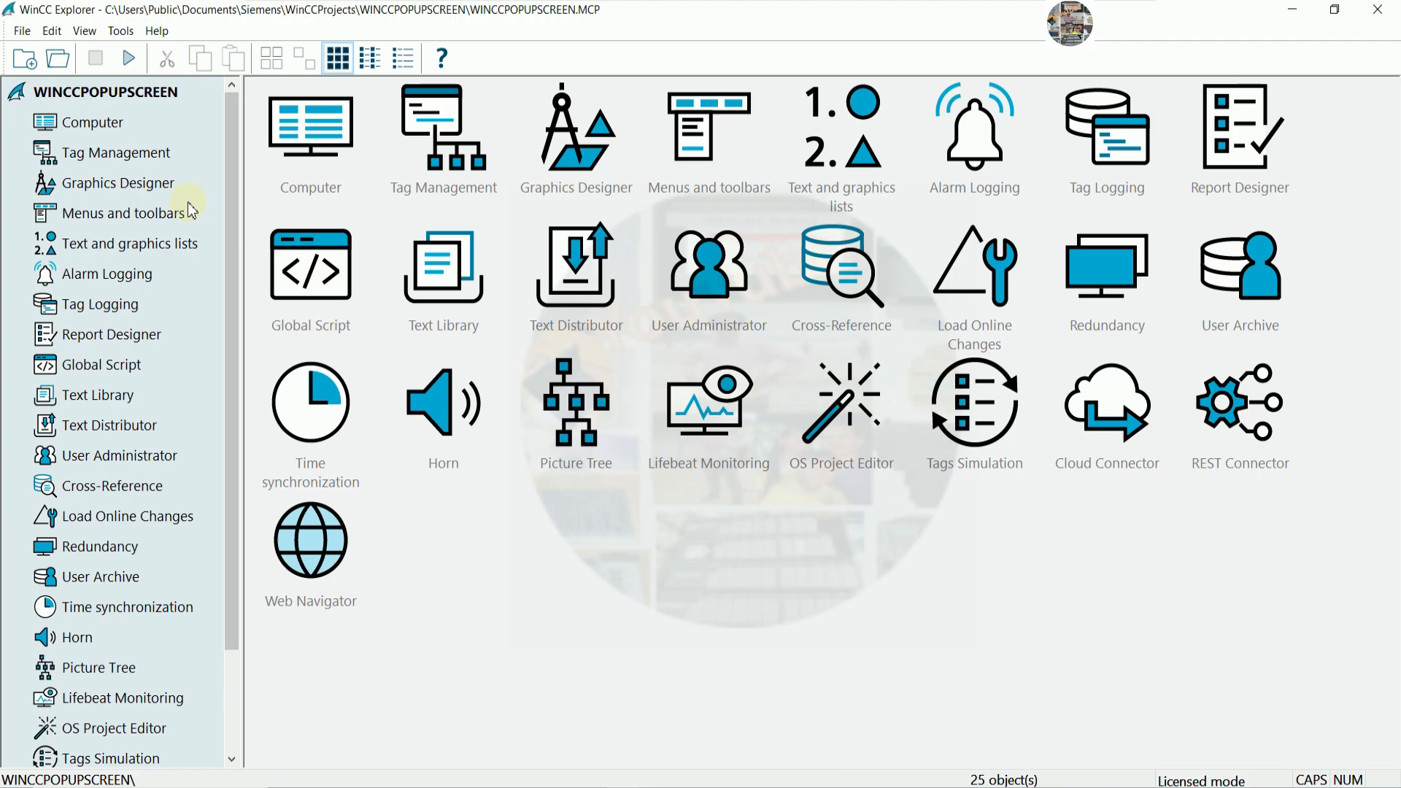
- Create a new Graphics Designer picture and rename it OPERATION SCREEN.Pdl
left_click(116, 184)
right_click(410, 227)
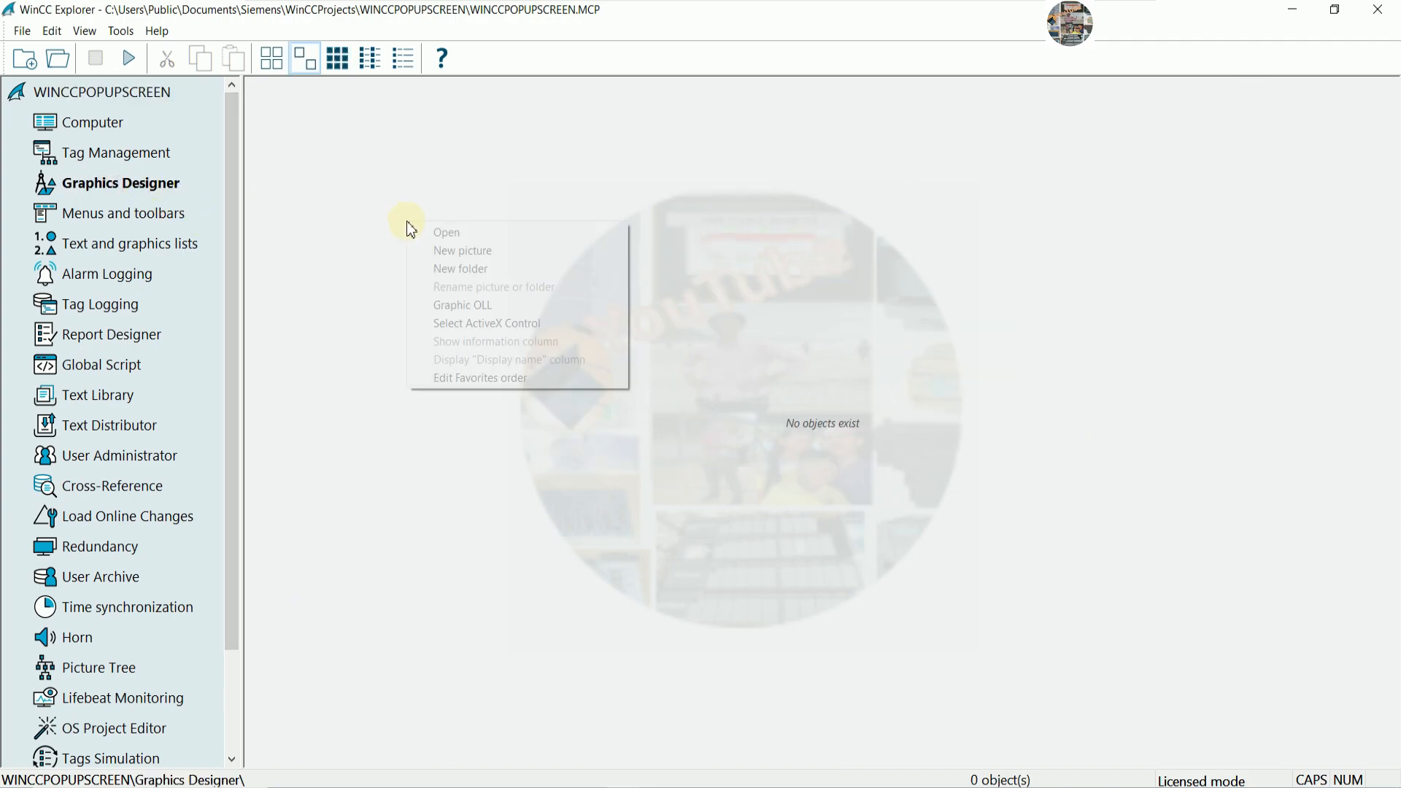
left_click(464, 255)
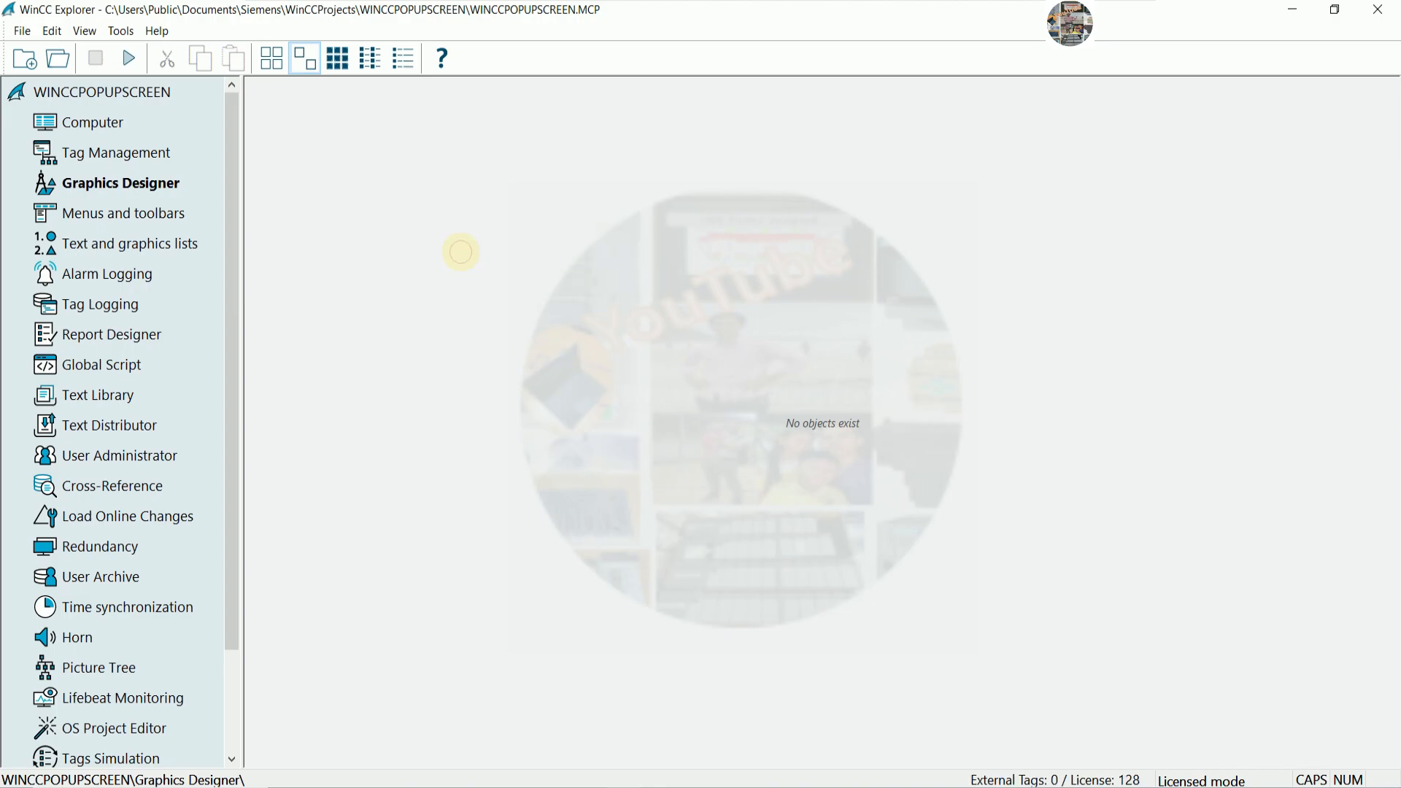
right_click(295, 120)
left_click(362, 148)
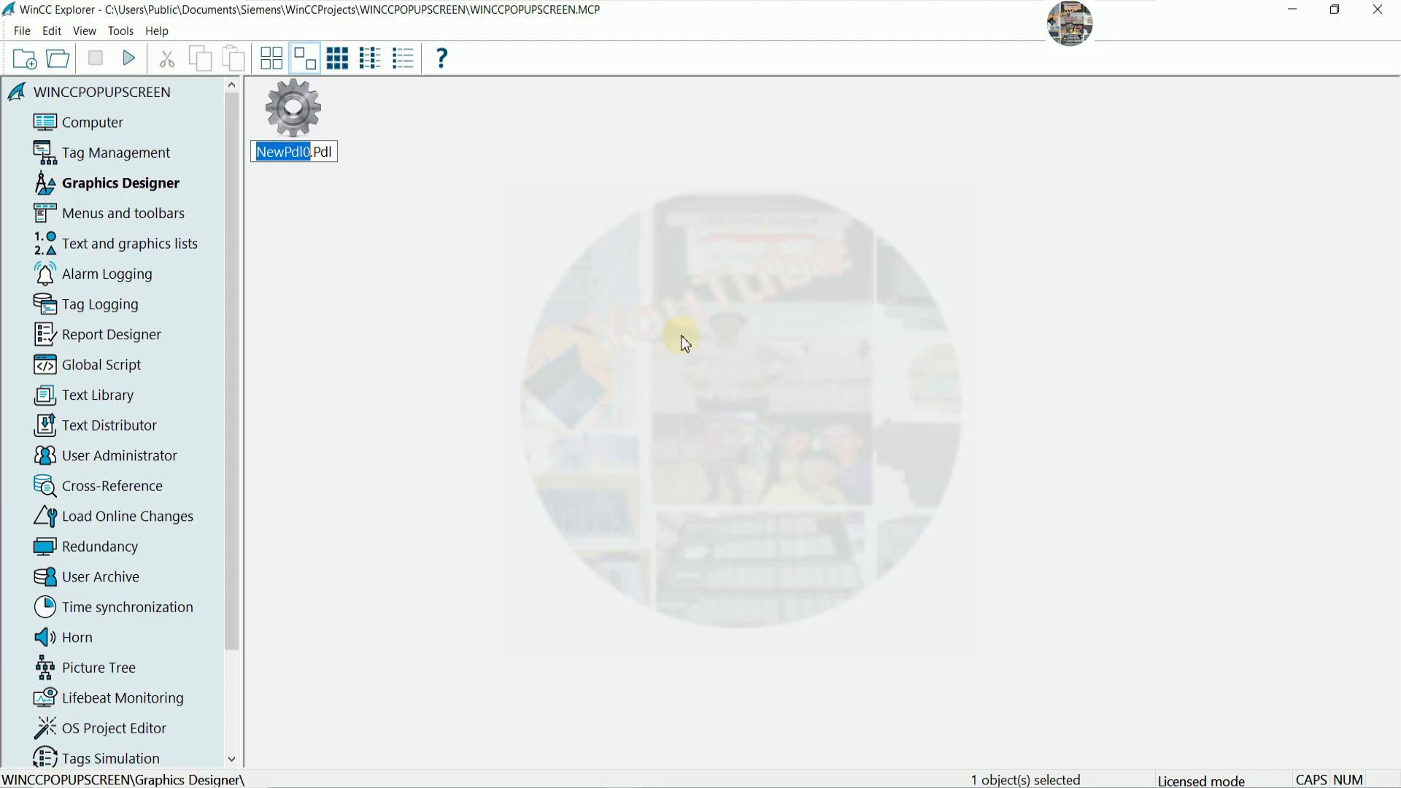
type("OPERATION SCREEN")
key("Return")
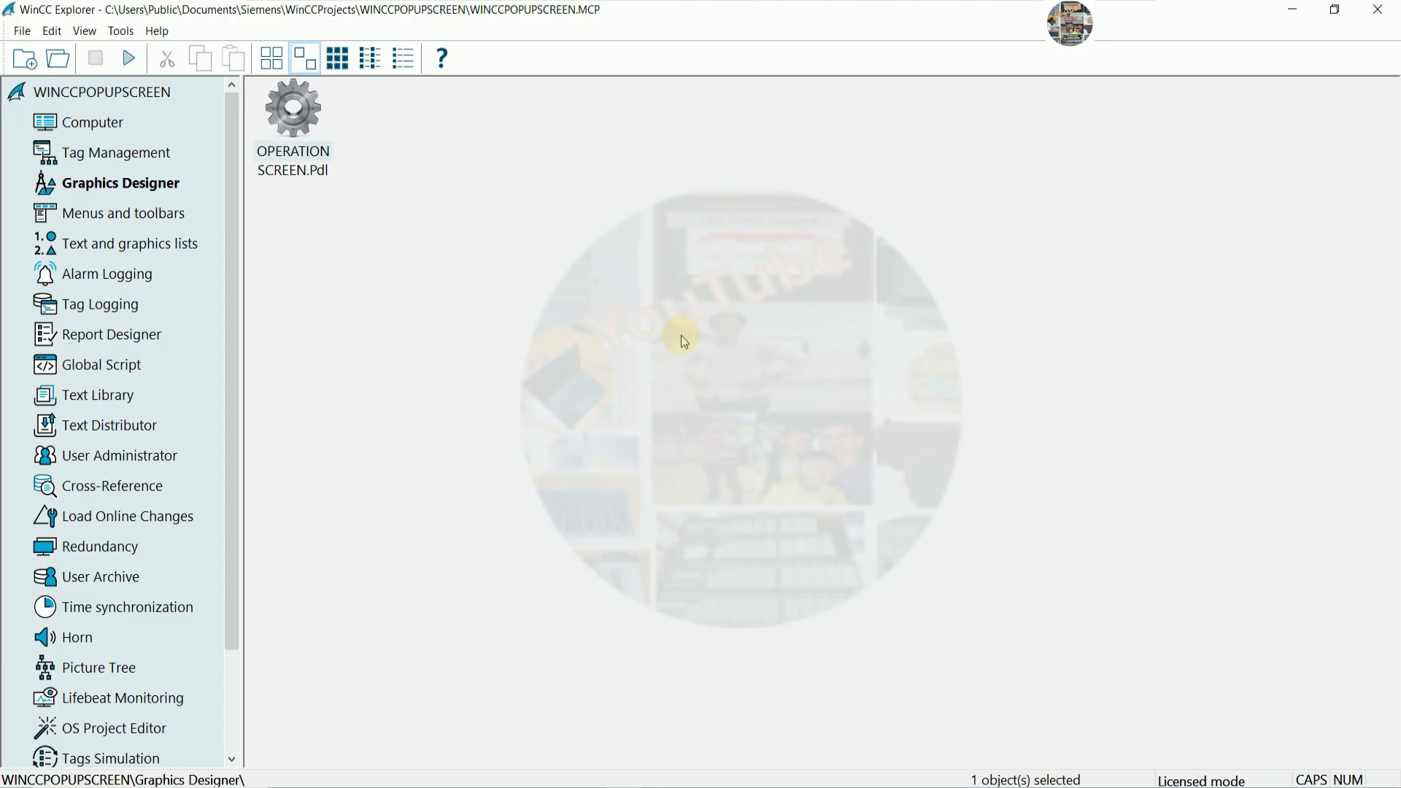
- Create a second Graphics Designer picture and rename it POPUPLIB.Pdl
right_click(611, 210)
left_click(667, 239)
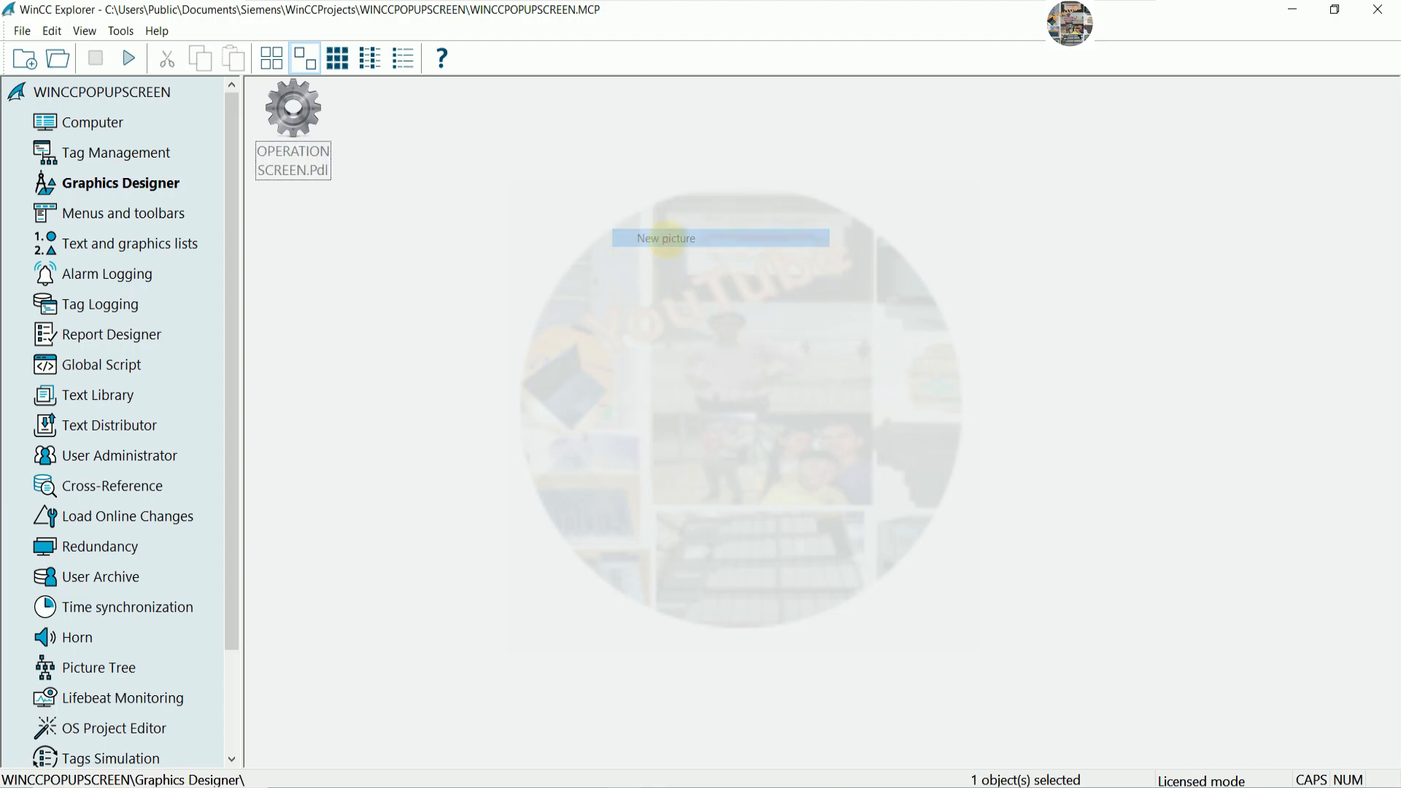
right_click(405, 135)
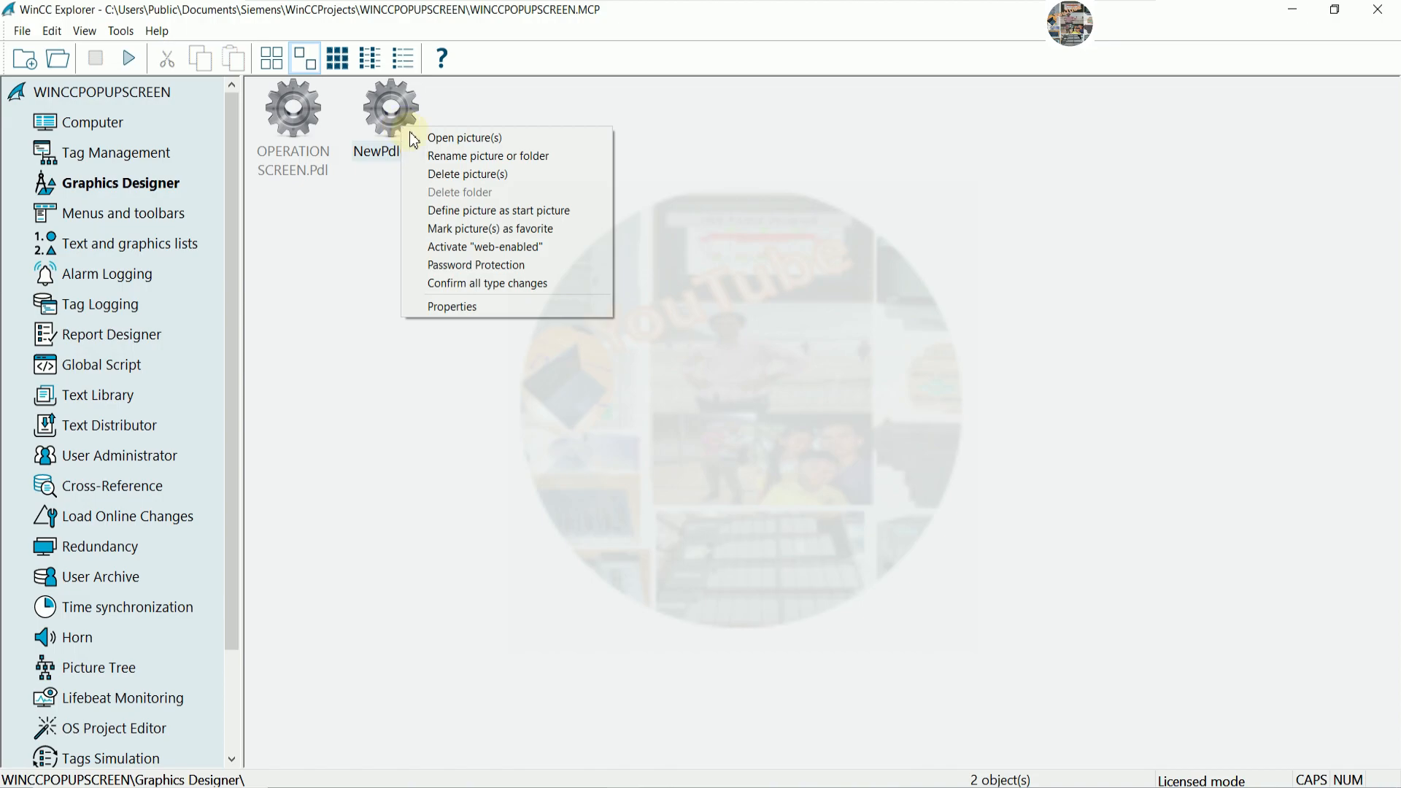
left_click(447, 150)
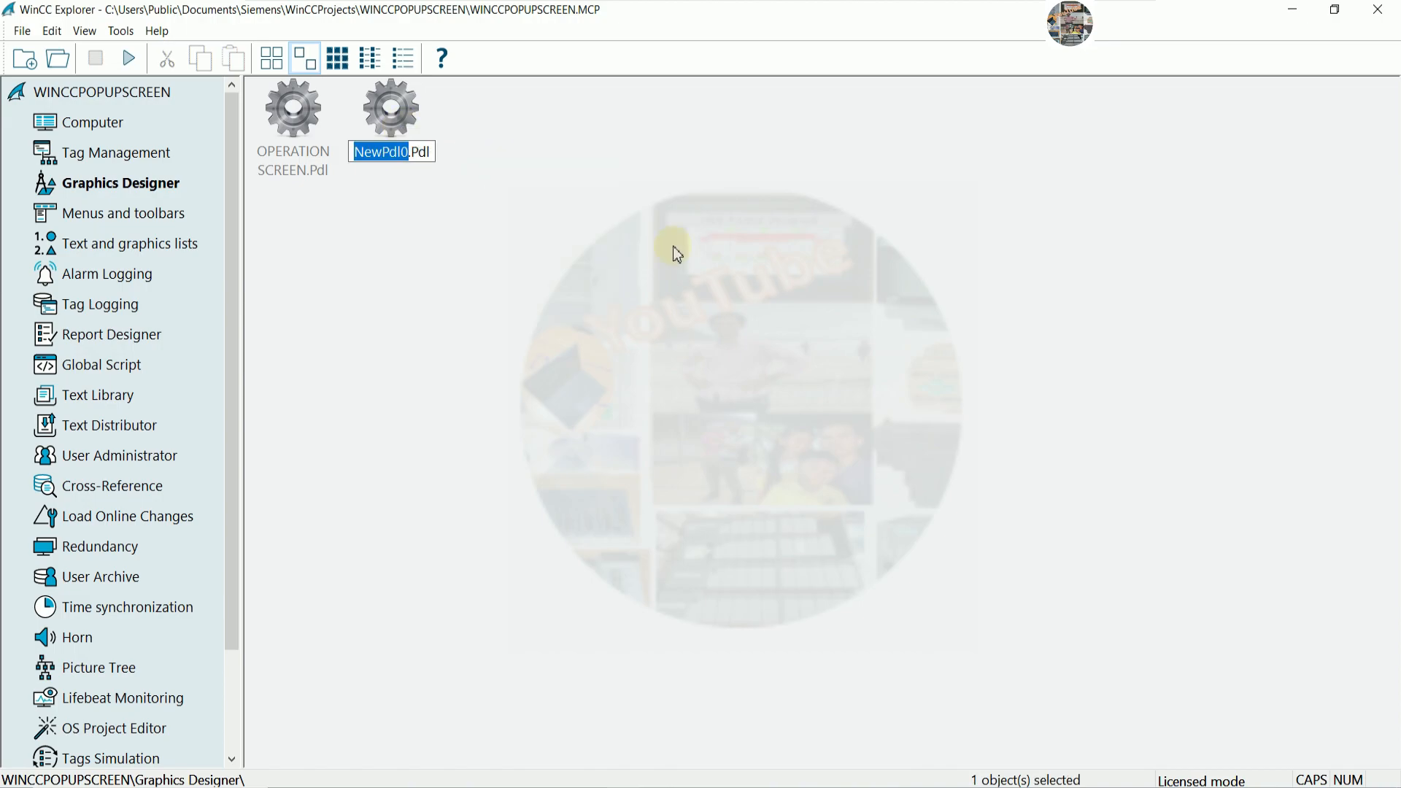
type("POP")
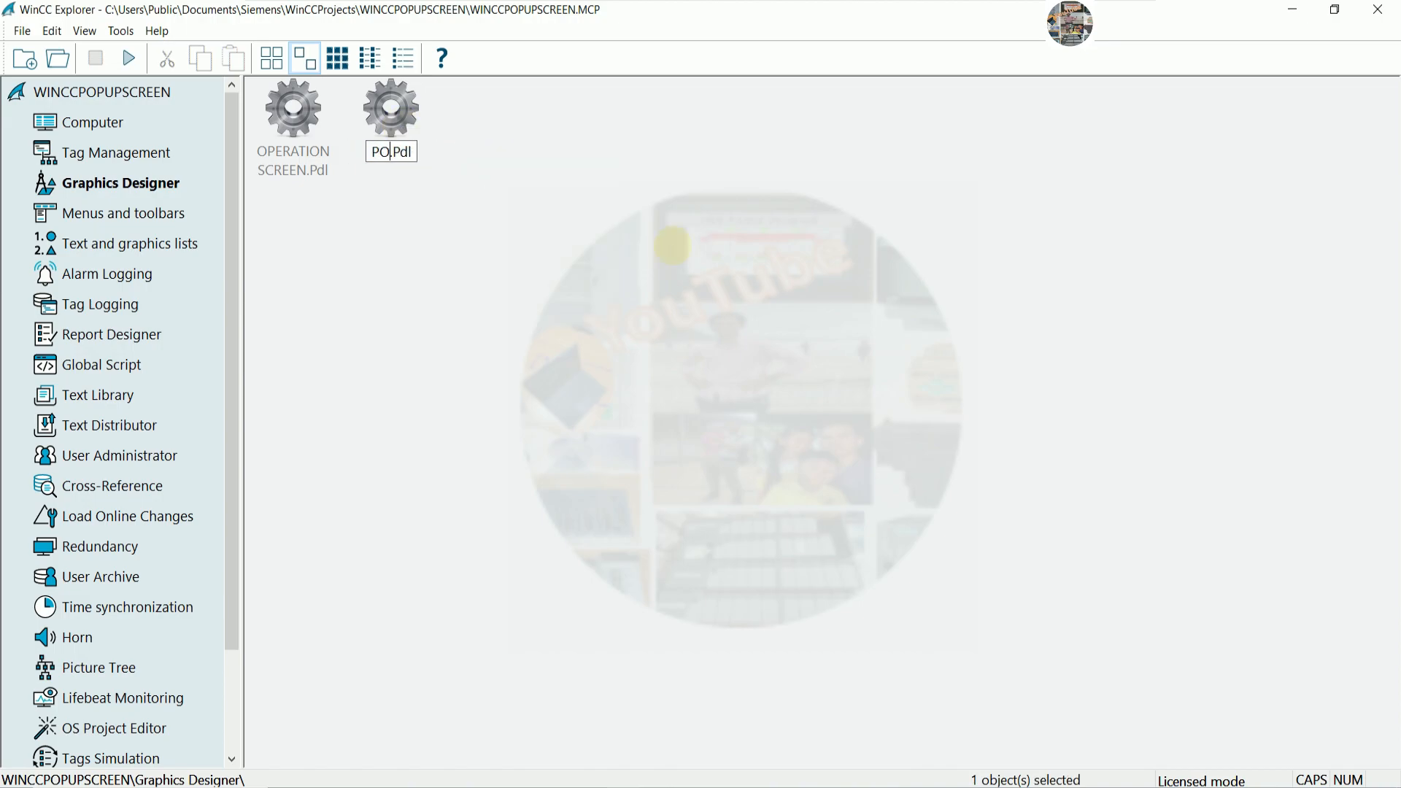
type("UPLIB")
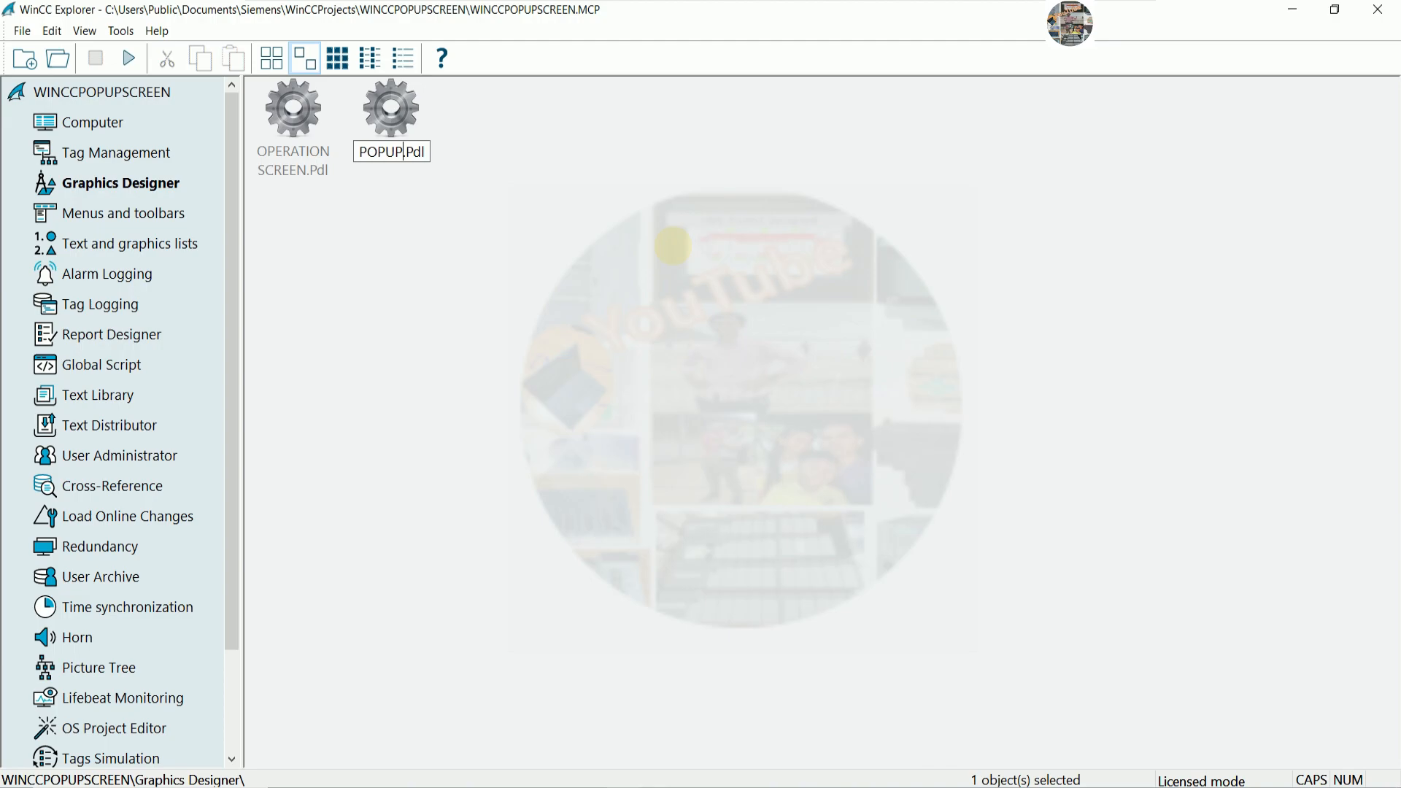
left_click(495, 236)
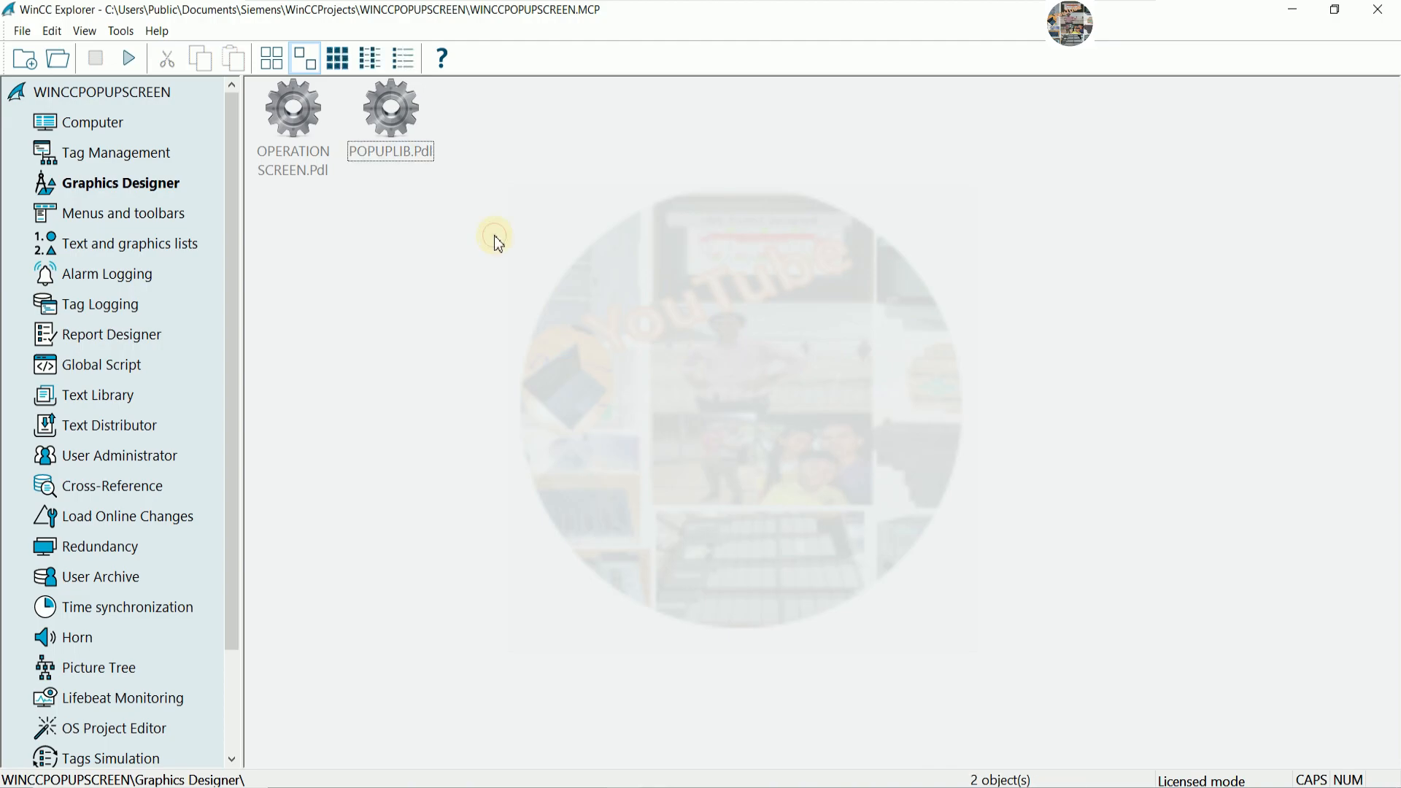
left_click(394, 128)
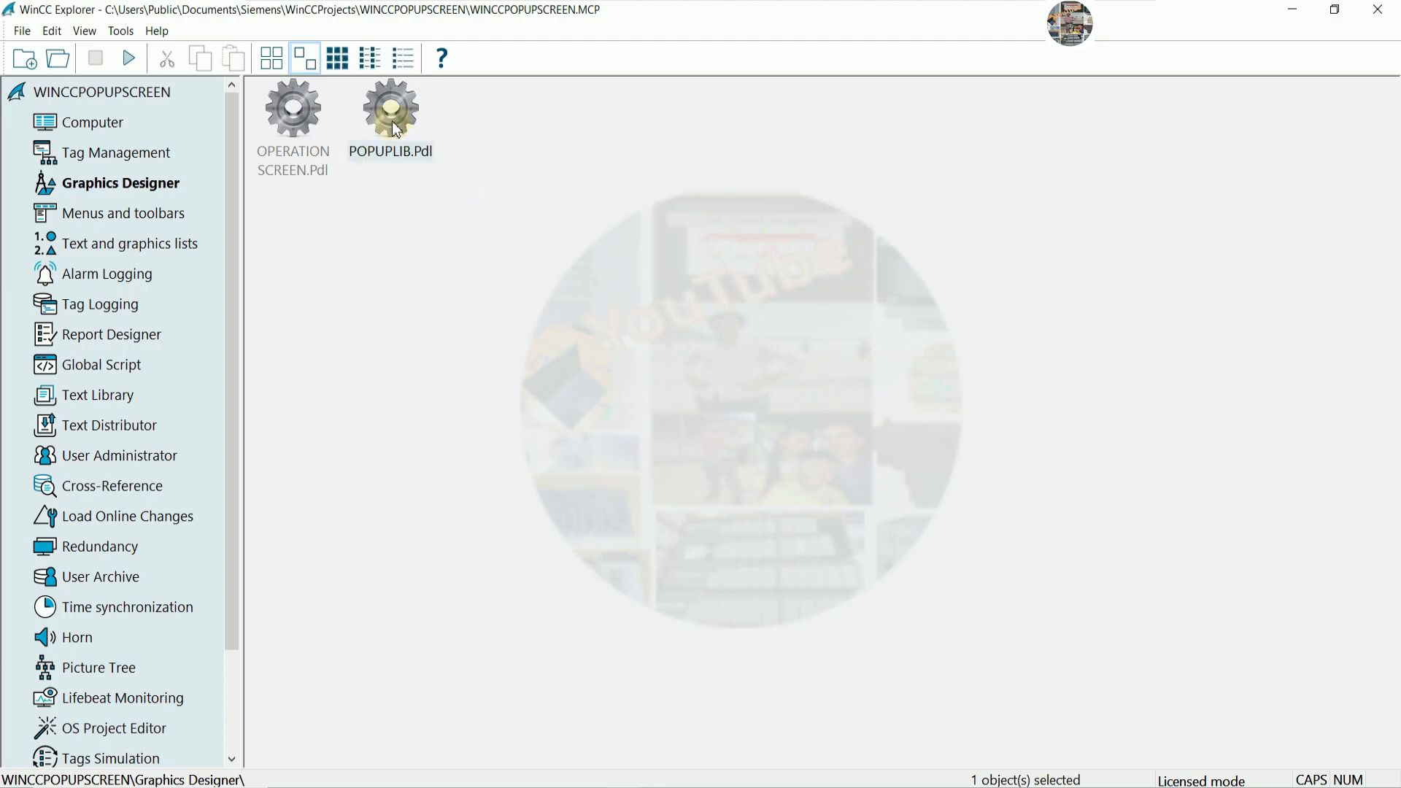
left_click(412, 210)
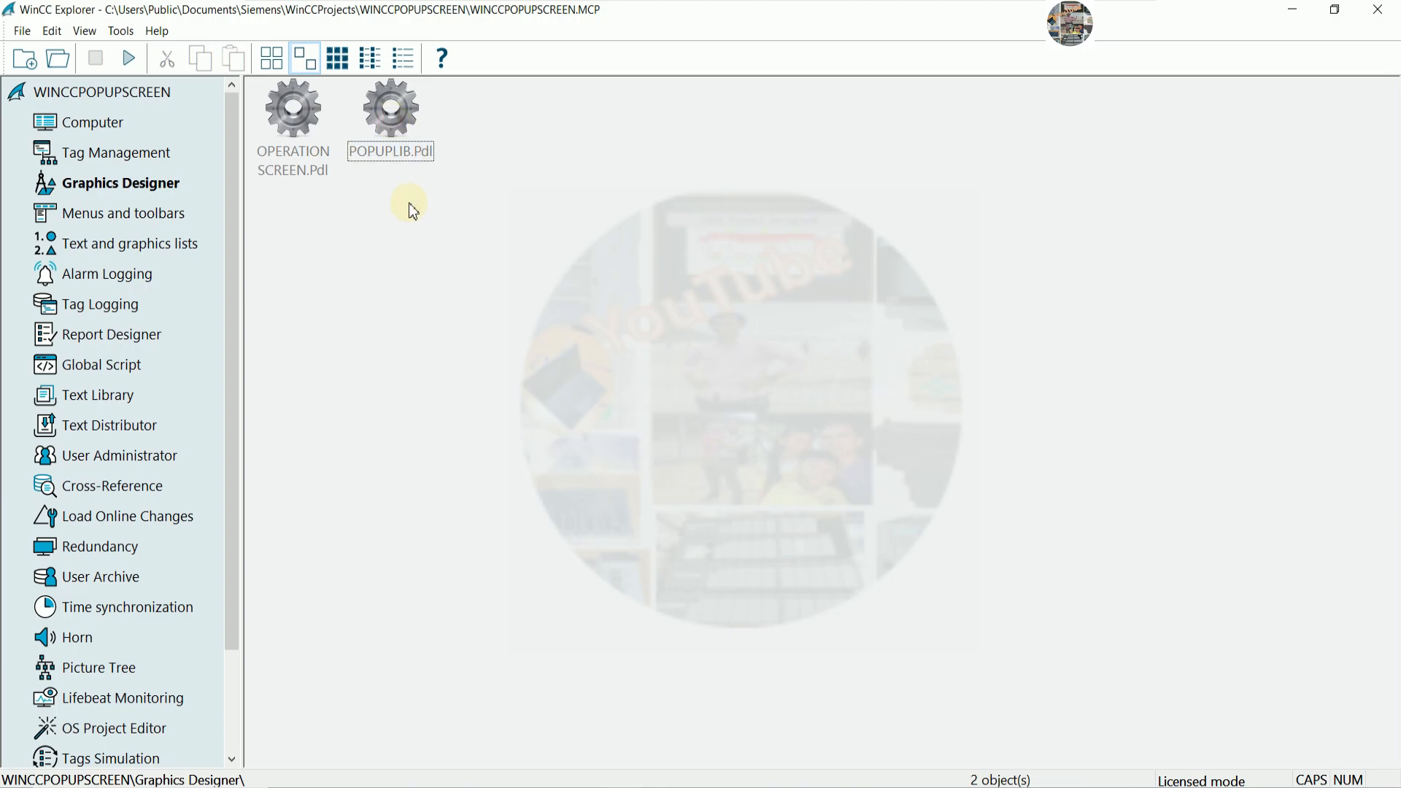
right_click(394, 137)
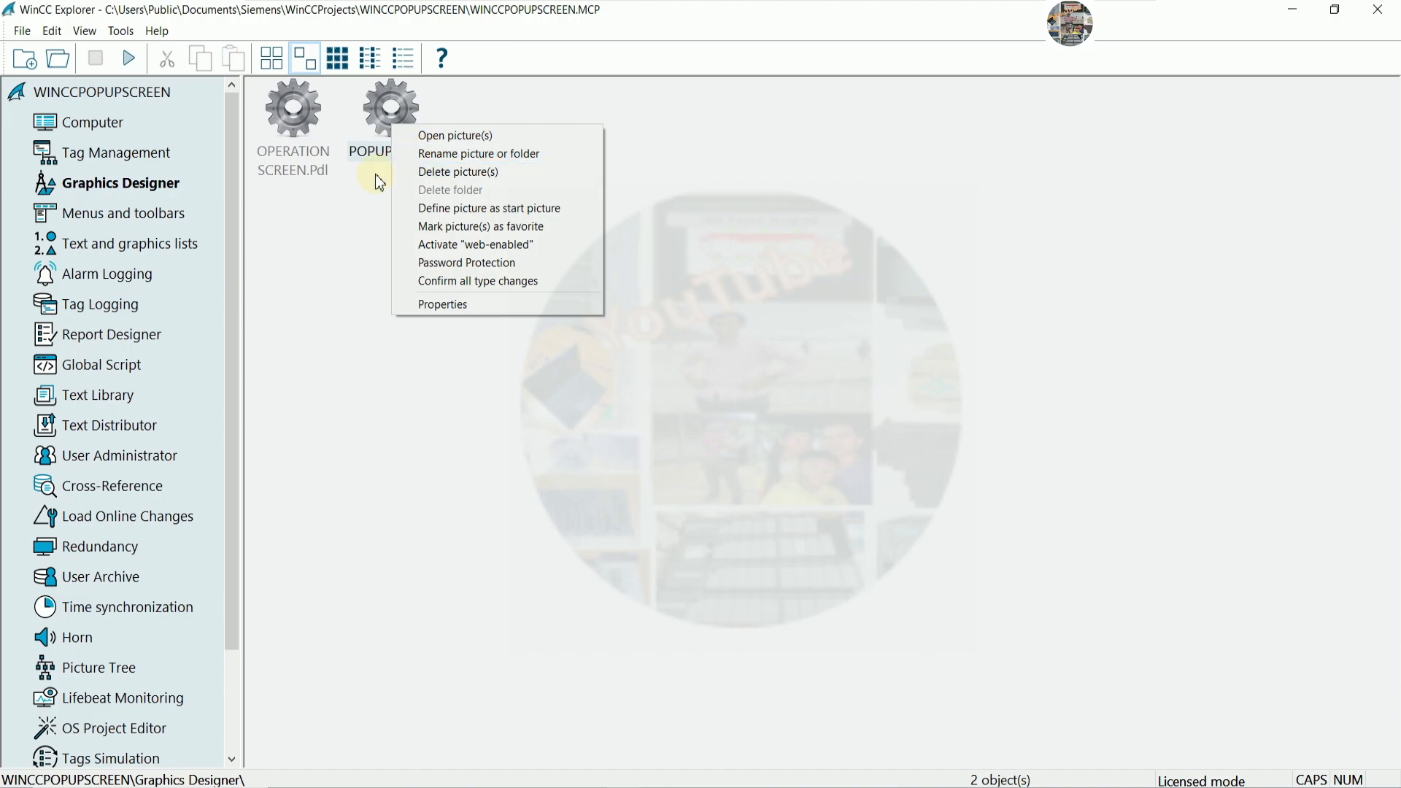
left_click(430, 154)
key("Return")
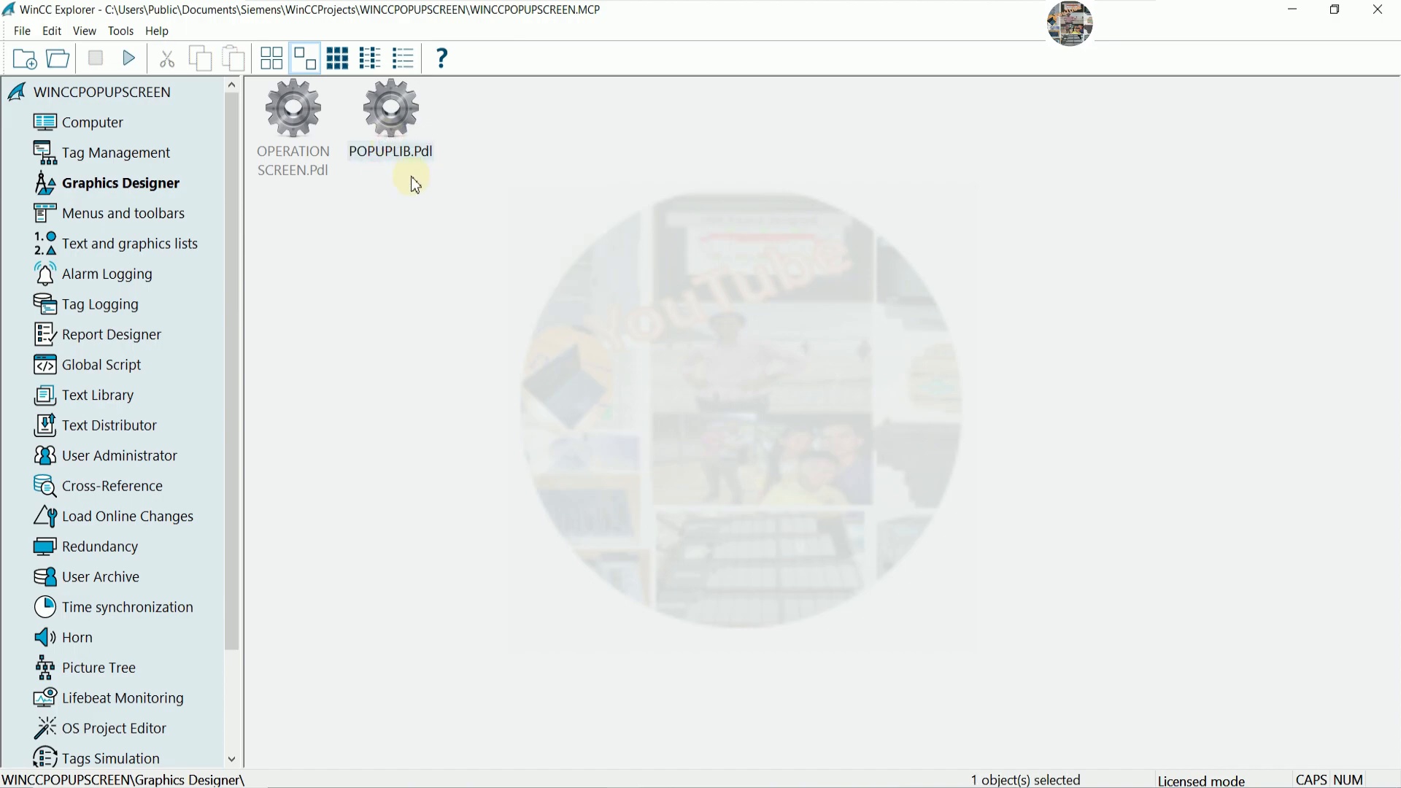
- Rename the POPUPLIB.Pdl picture as POPUPMOTOR1.Pdl
right_click(396, 126)
left_click(467, 154)
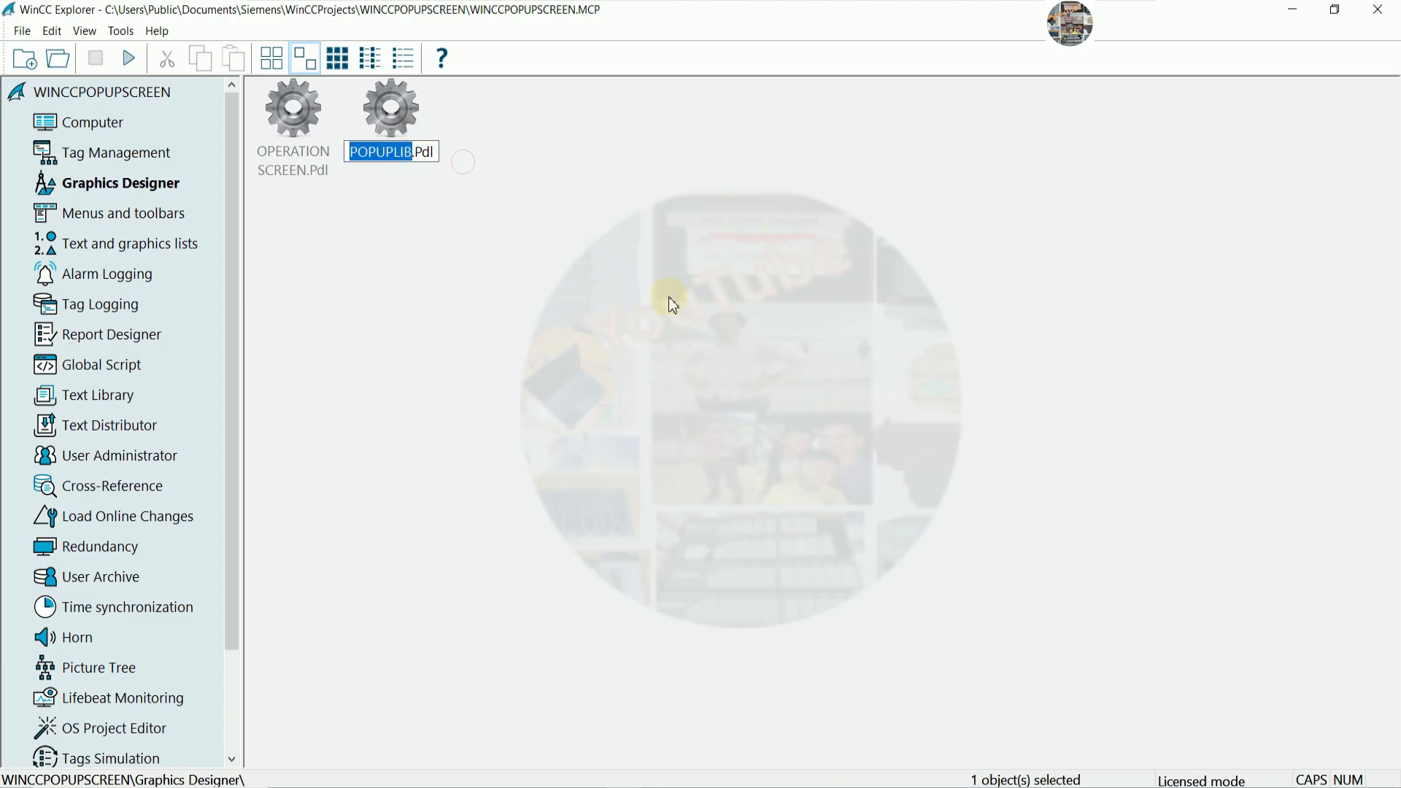
key("Right")
key("BackSpace")
key("BackSpace")
key("BackSpace")
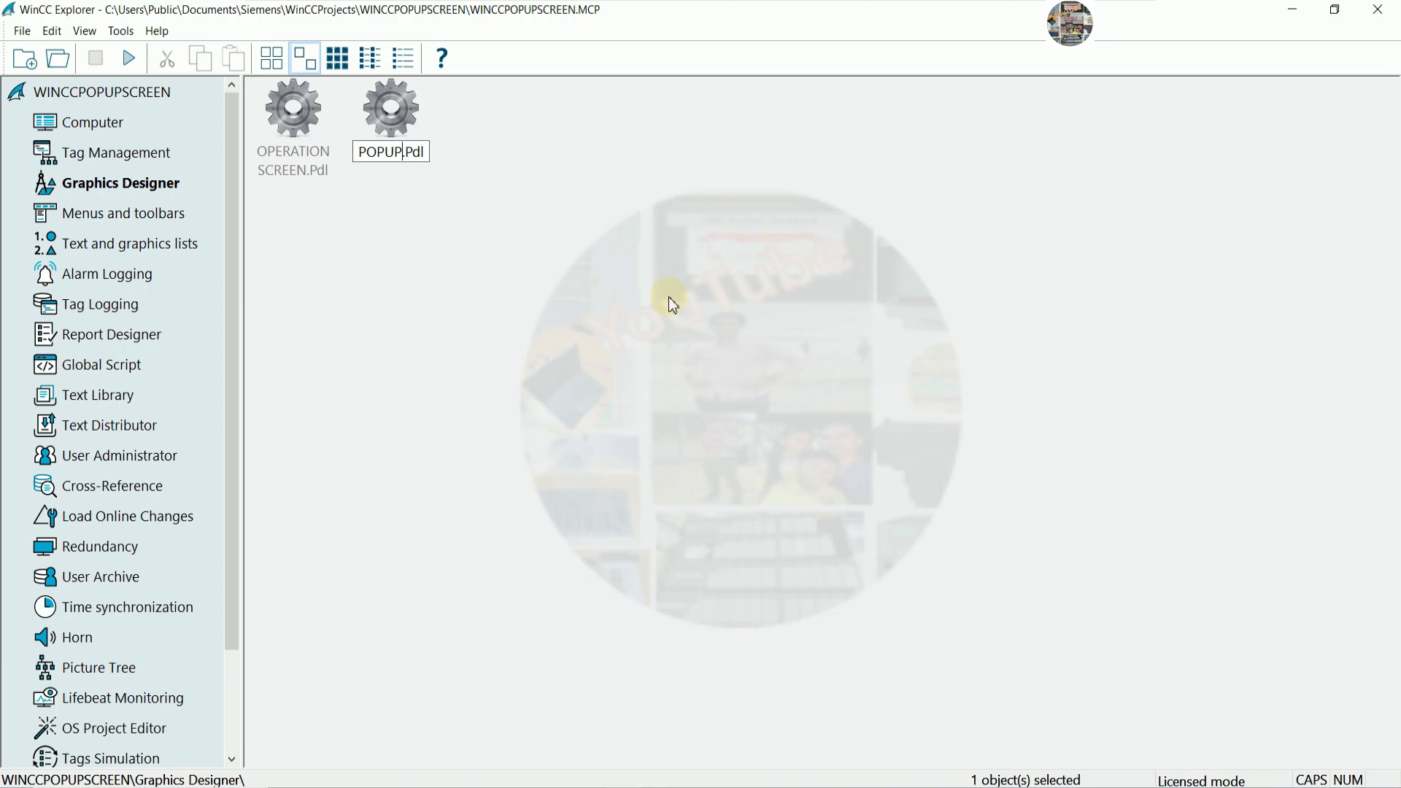
type("MOTOR")
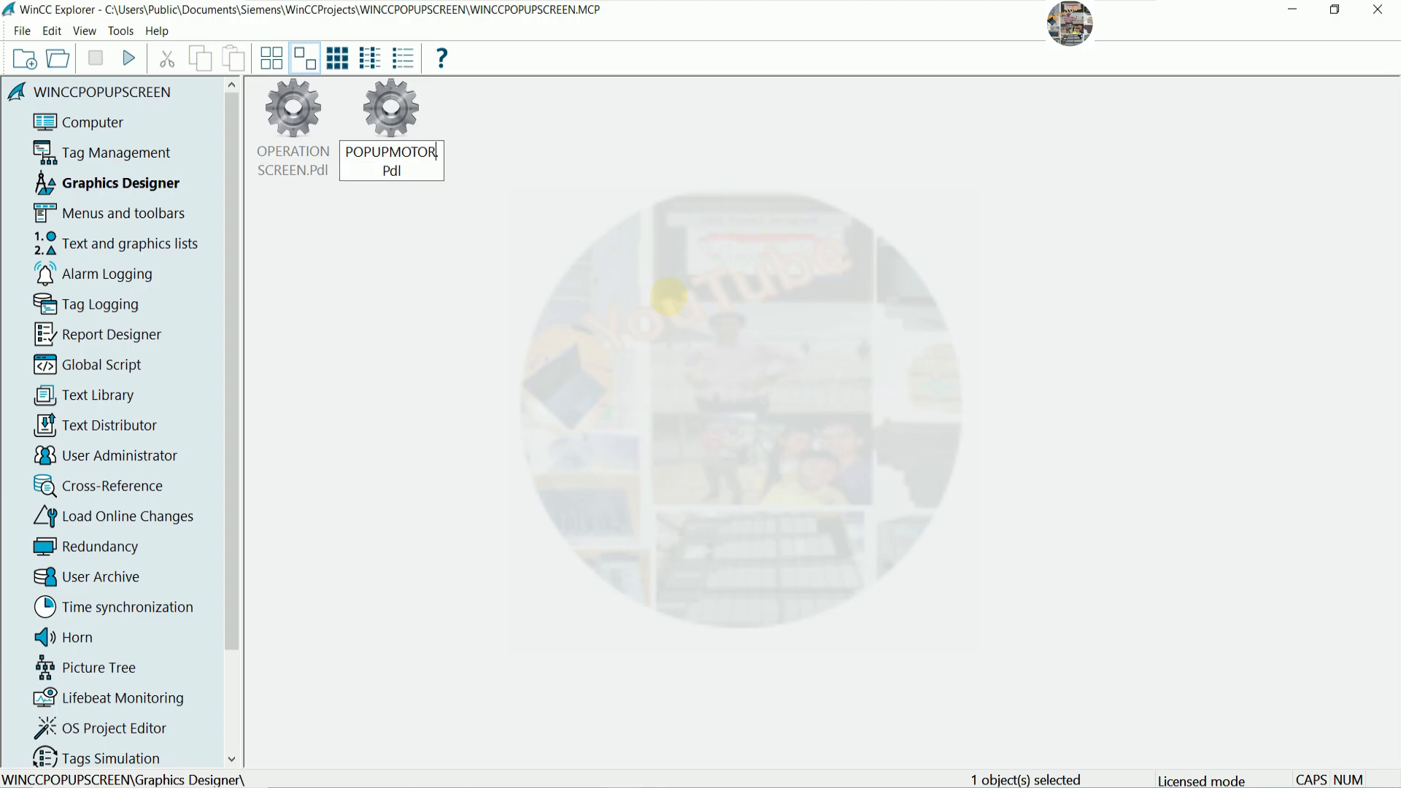
type("1")
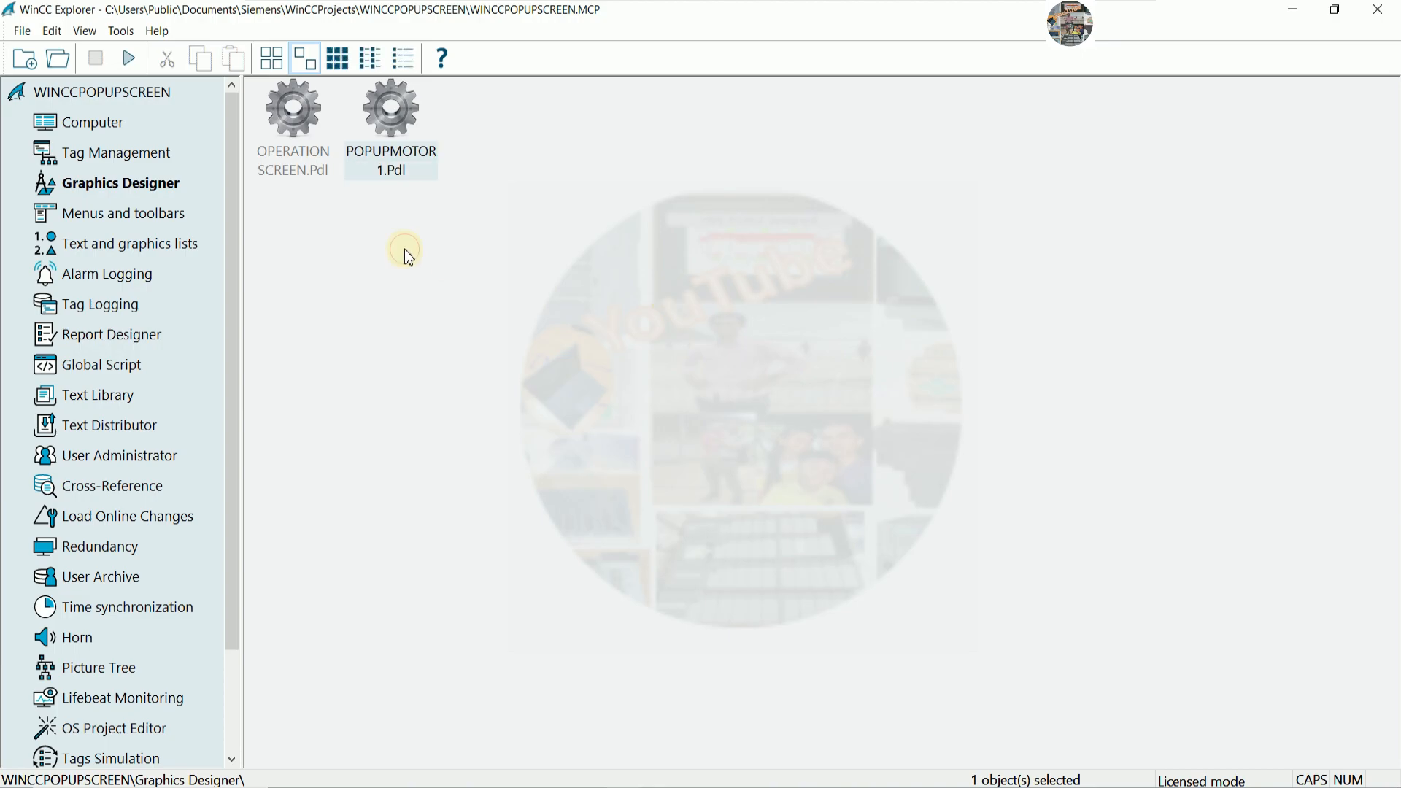
left_click(409, 250)
- Define OPERATION SCREEN.Pdl as the start picture of the project
left_click(229, 181)
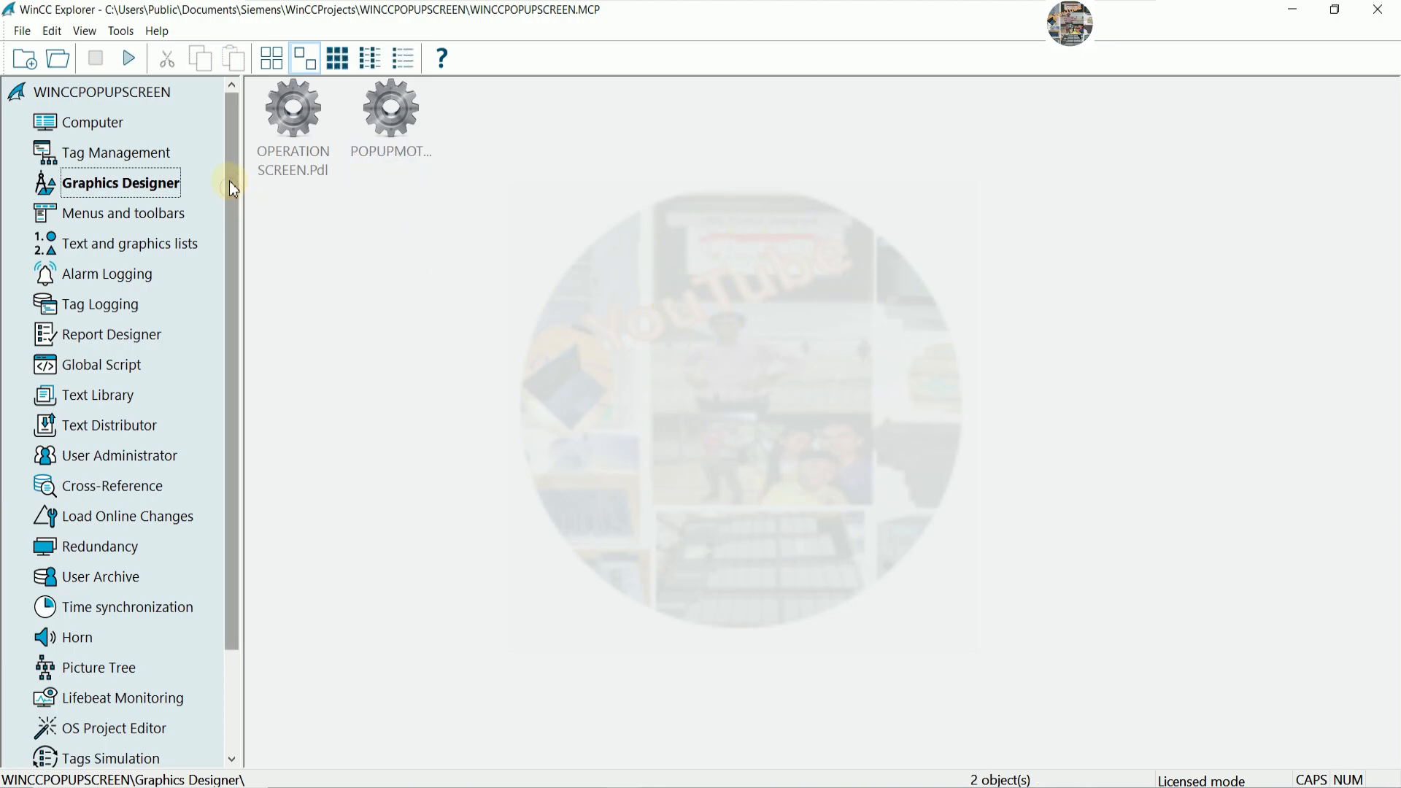
left_click(286, 126)
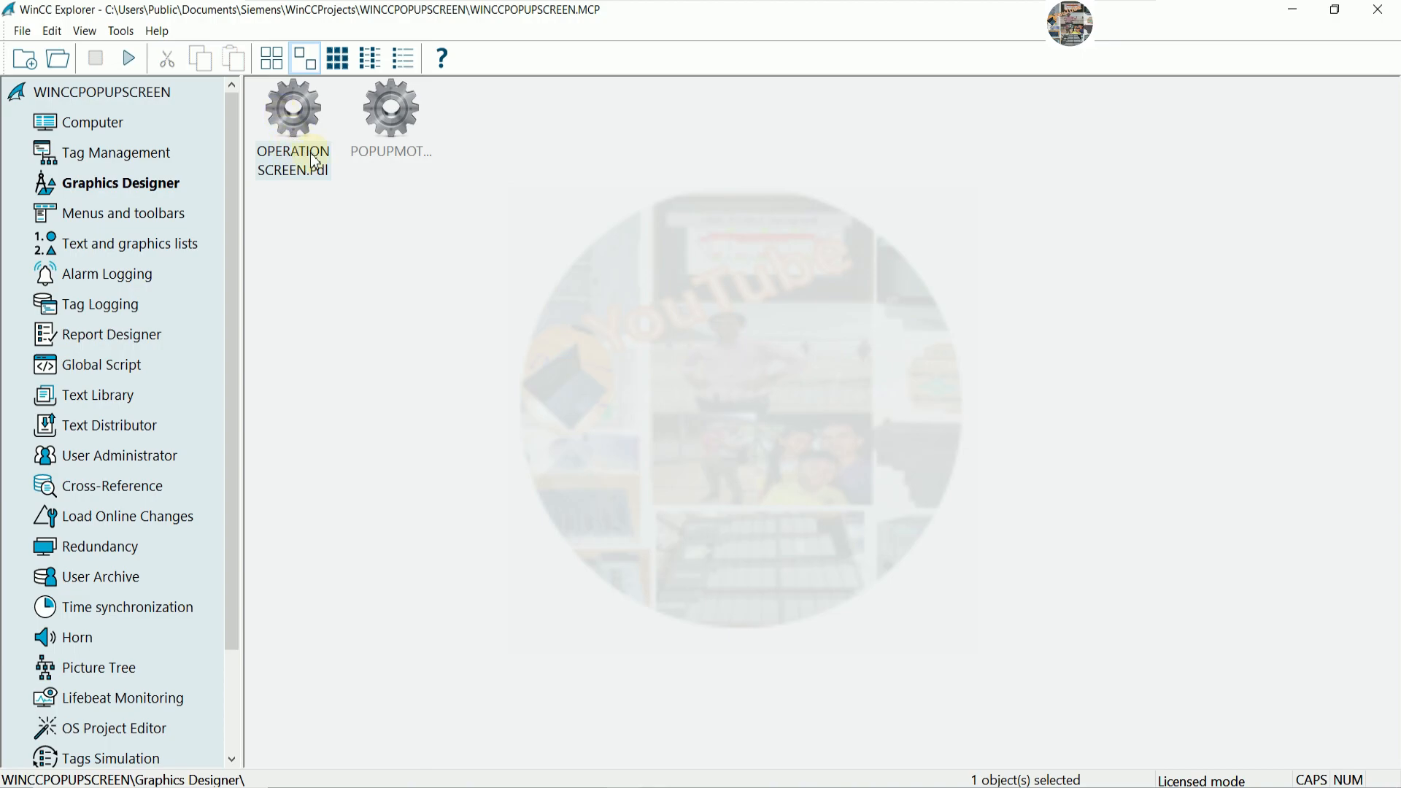
right_click(299, 133)
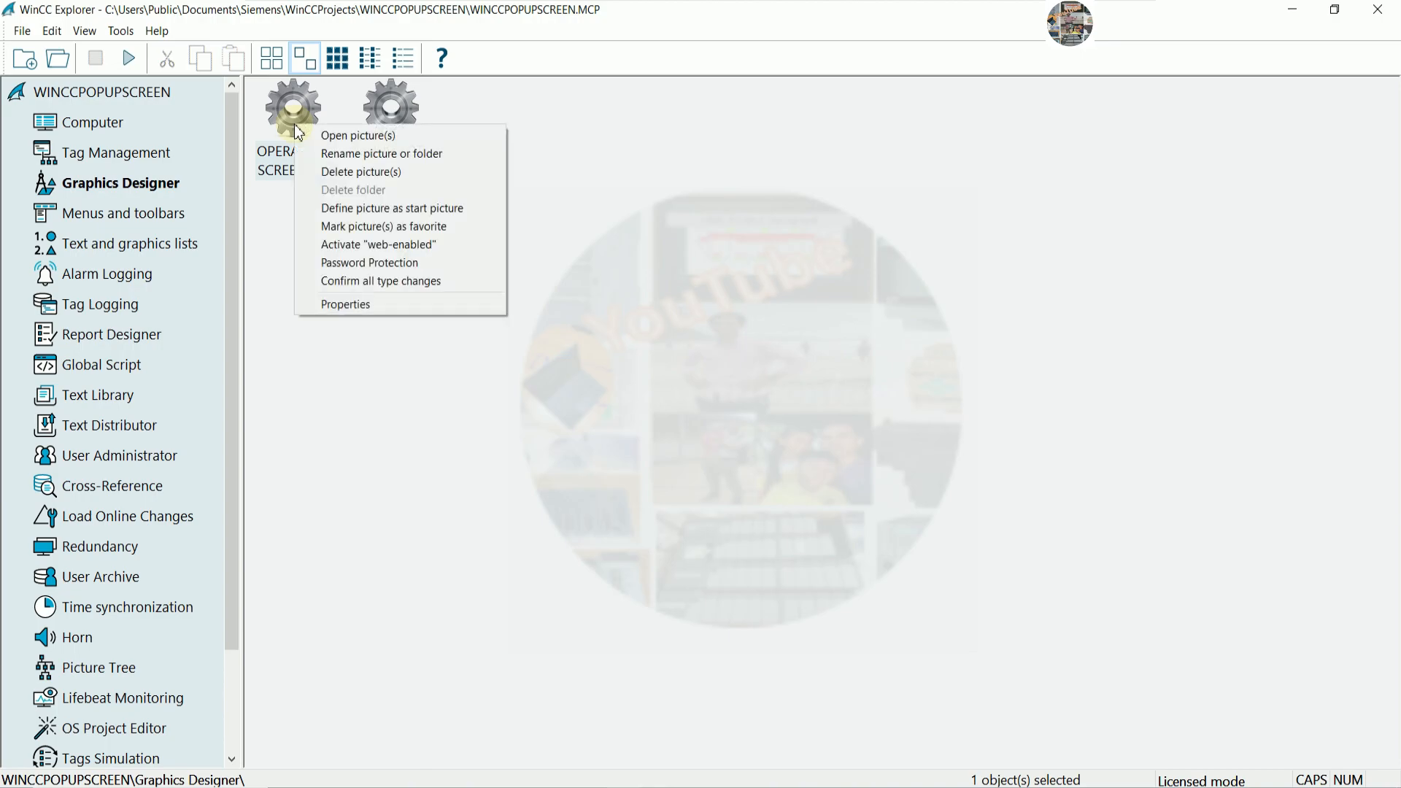
left_click(407, 210)
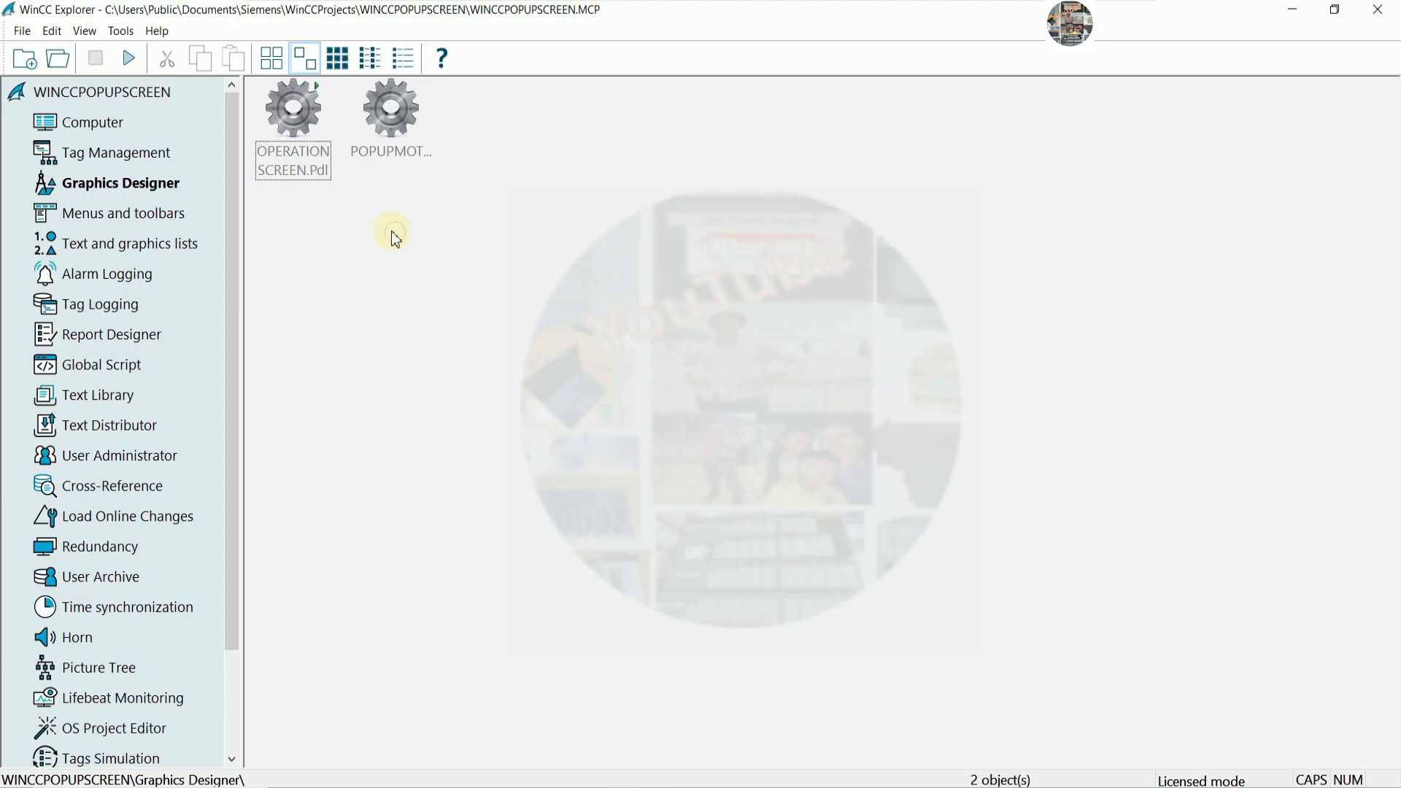
- In the computer's Graphics Runtime properties, enable the window attributes Title, Border, Maximize, Minimize and Scroll Bar
right_click(103, 129)
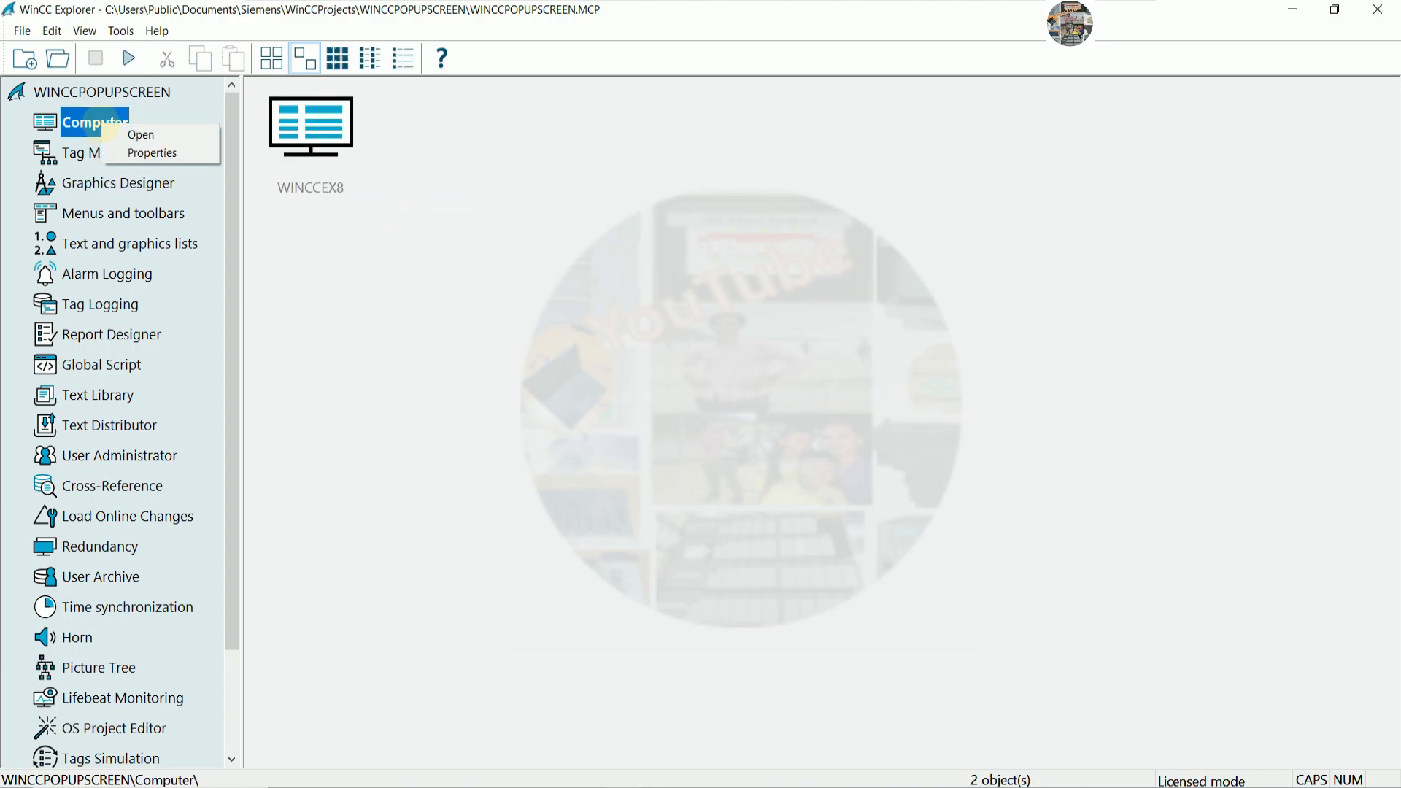
left_click(152, 153)
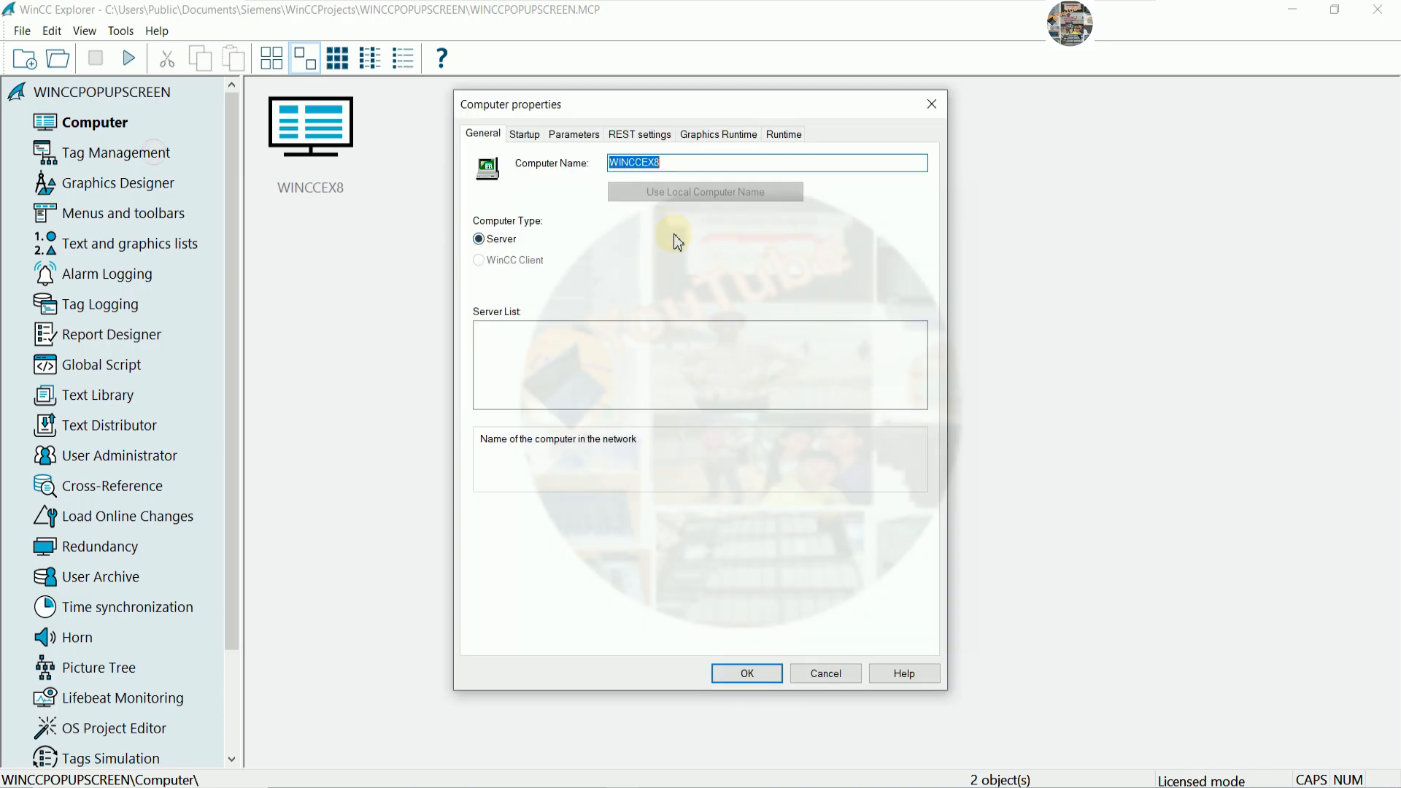
left_click(702, 134)
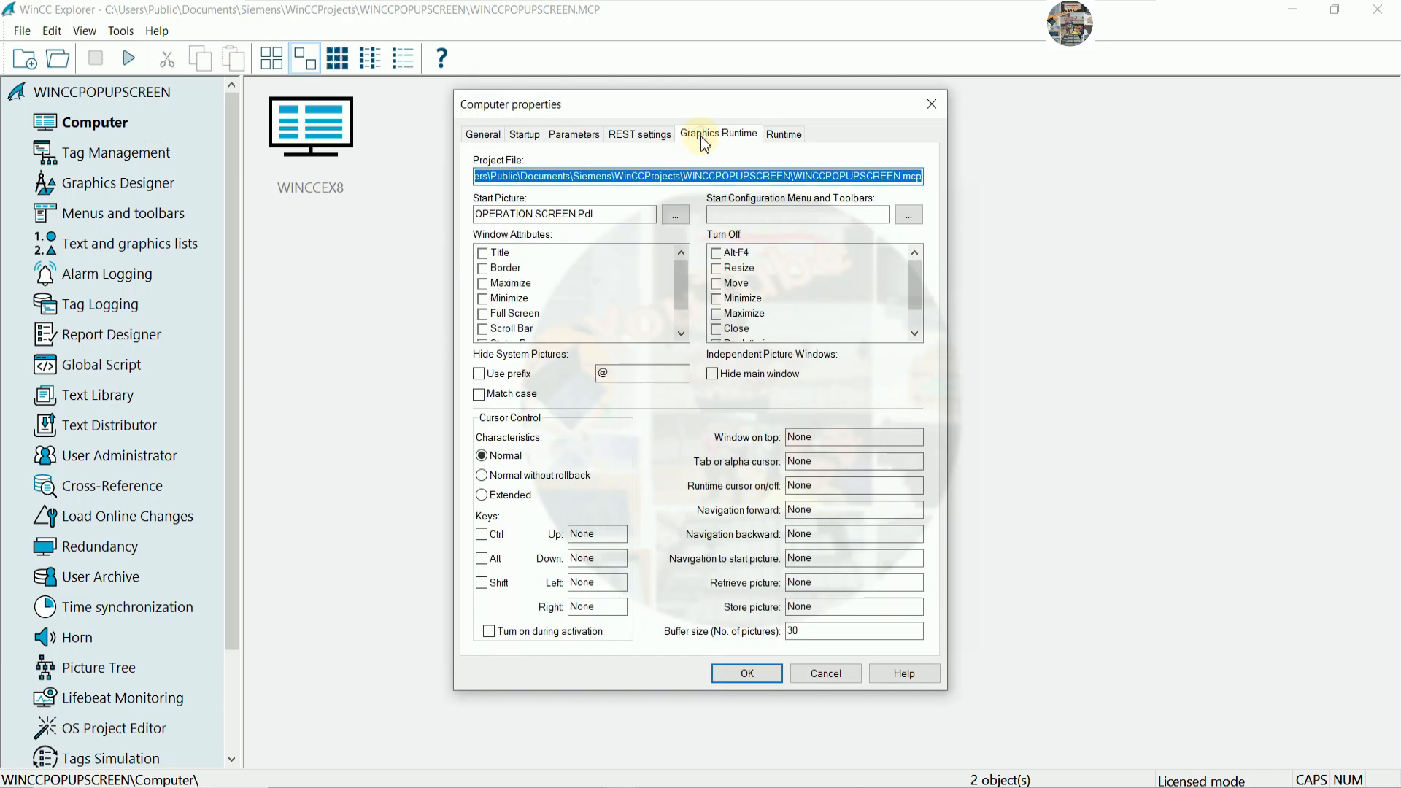
left_click(491, 255)
left_click(485, 255)
left_click(483, 269)
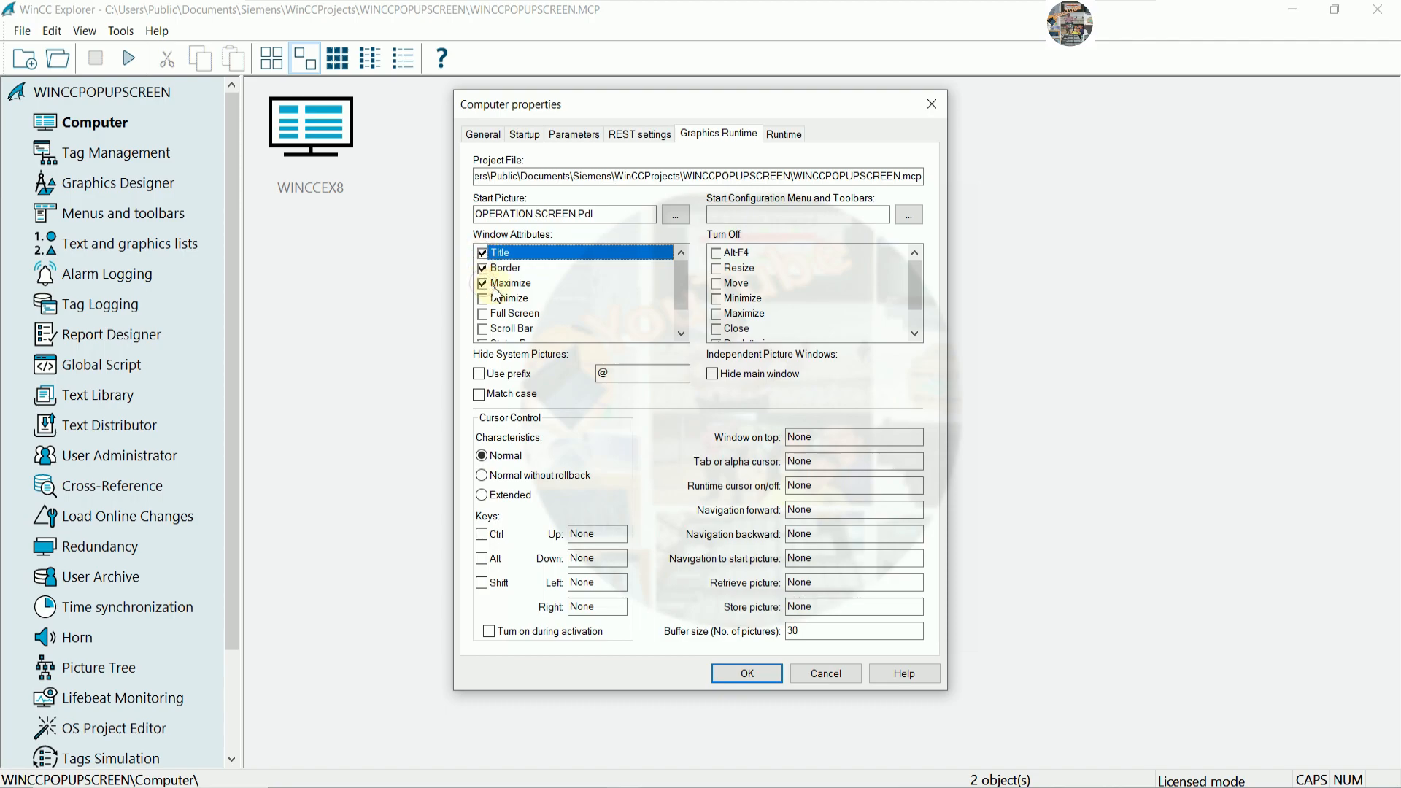
left_click(484, 299)
left_click(482, 329)
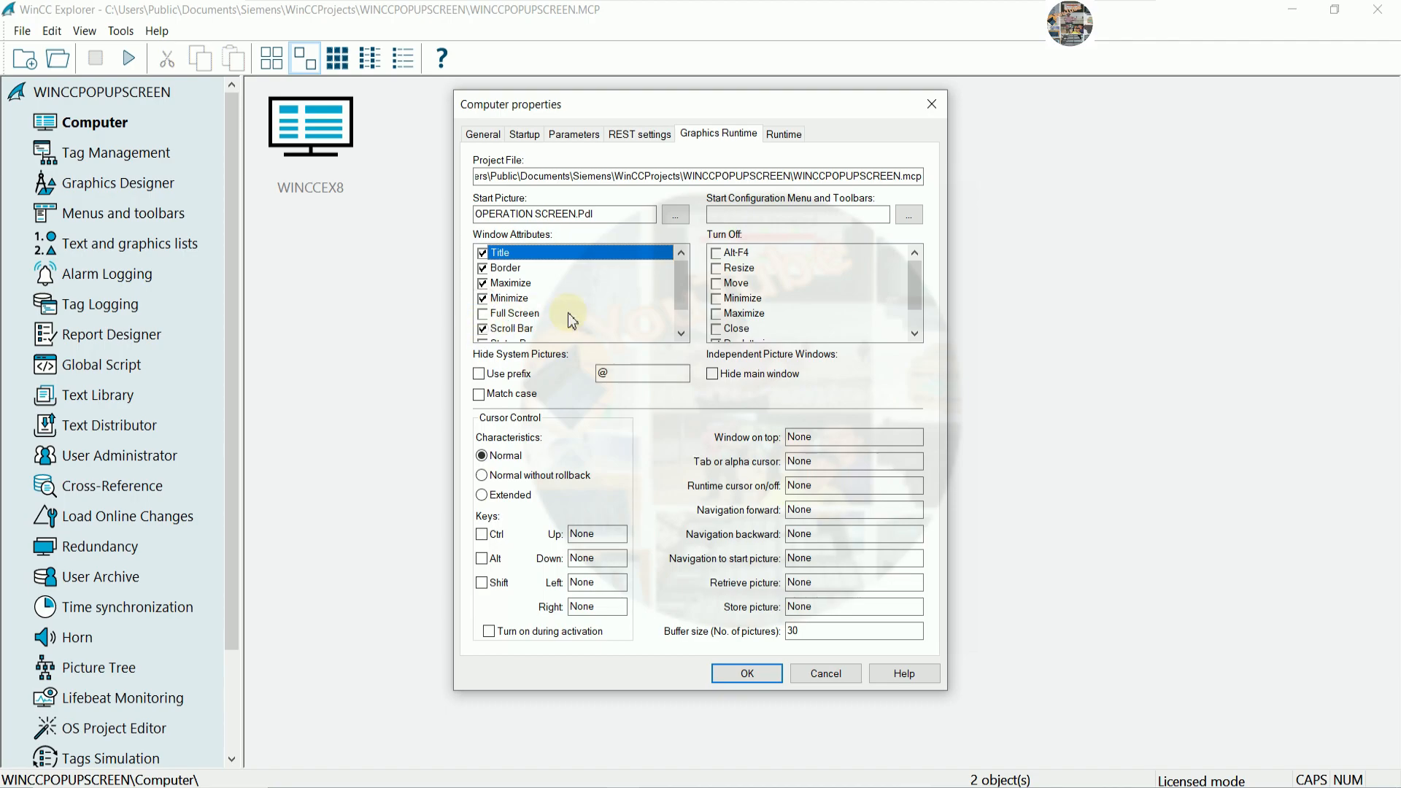
- Enable the Status Bar and Adapt Picture window attributes as well, and accept the computer properties
scroll(487, 332, "down", 1)
left_click(483, 314)
left_click(483, 329)
scroll(716, 321, "down", 1)
left_click(716, 316)
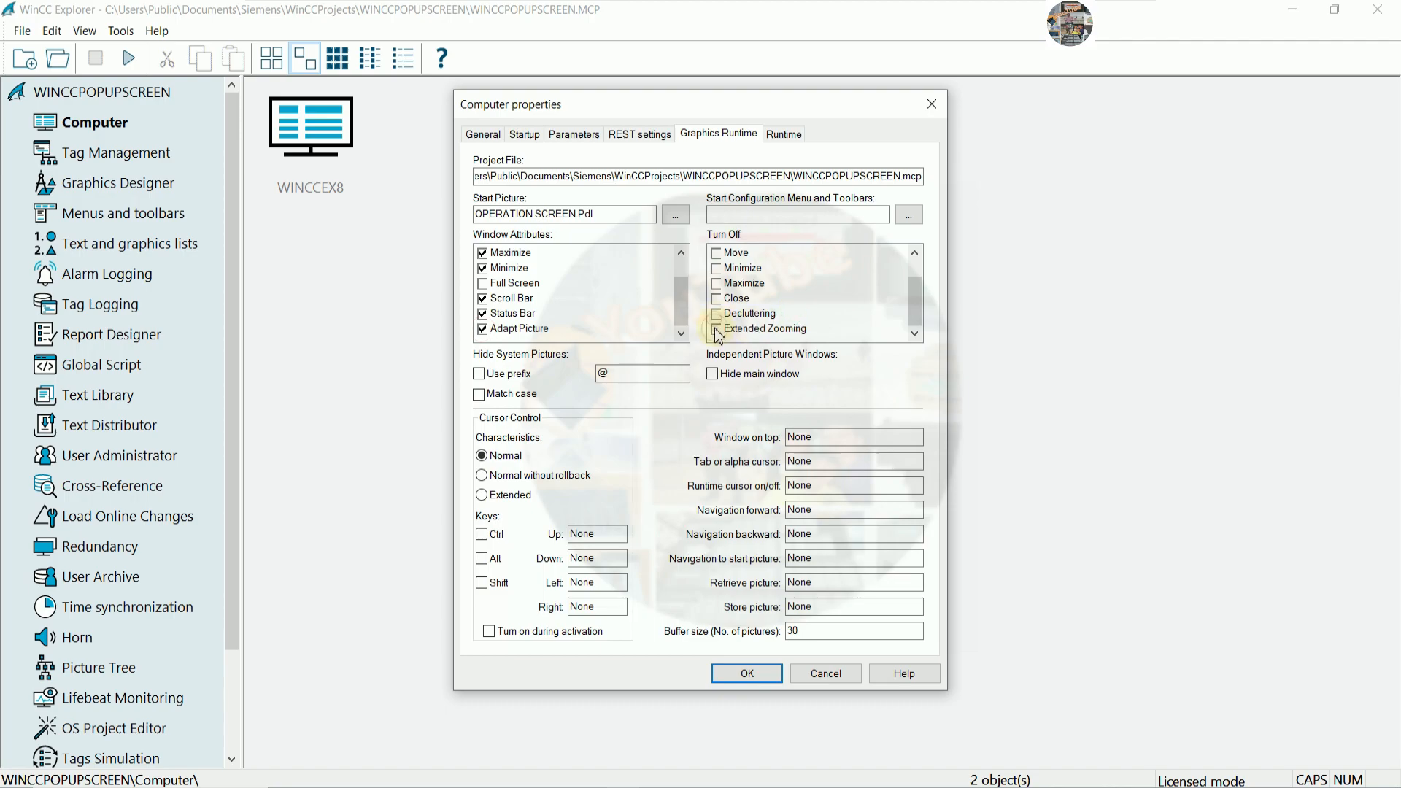
scroll(722, 292, "up", 1)
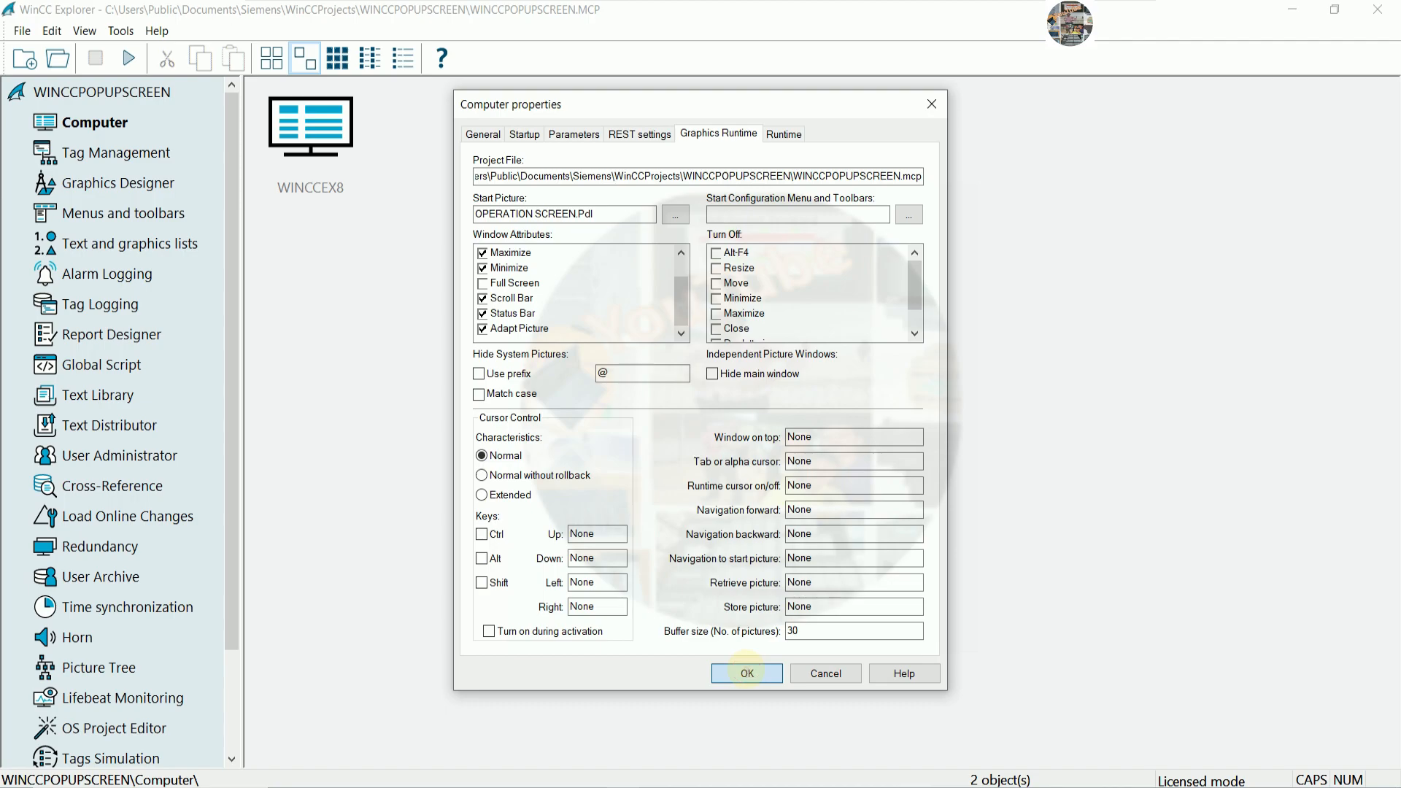
left_click(746, 673)
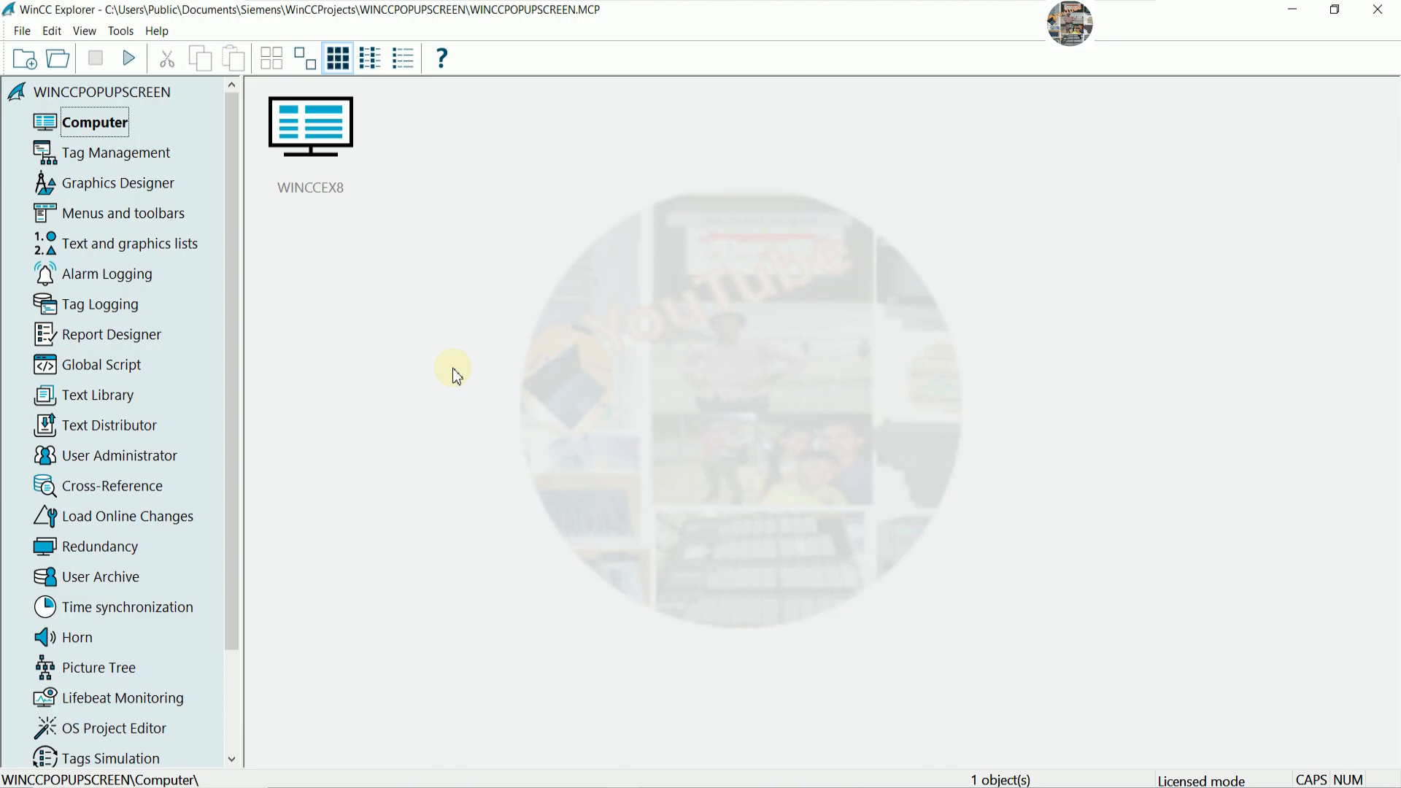
- Check the PLC instance in S7-PLCSIM and add the SIMATIC S7-1200, S7-1500 Channel driver in WinCC Tag Management, widening the navigation area
left_click(573, 783)
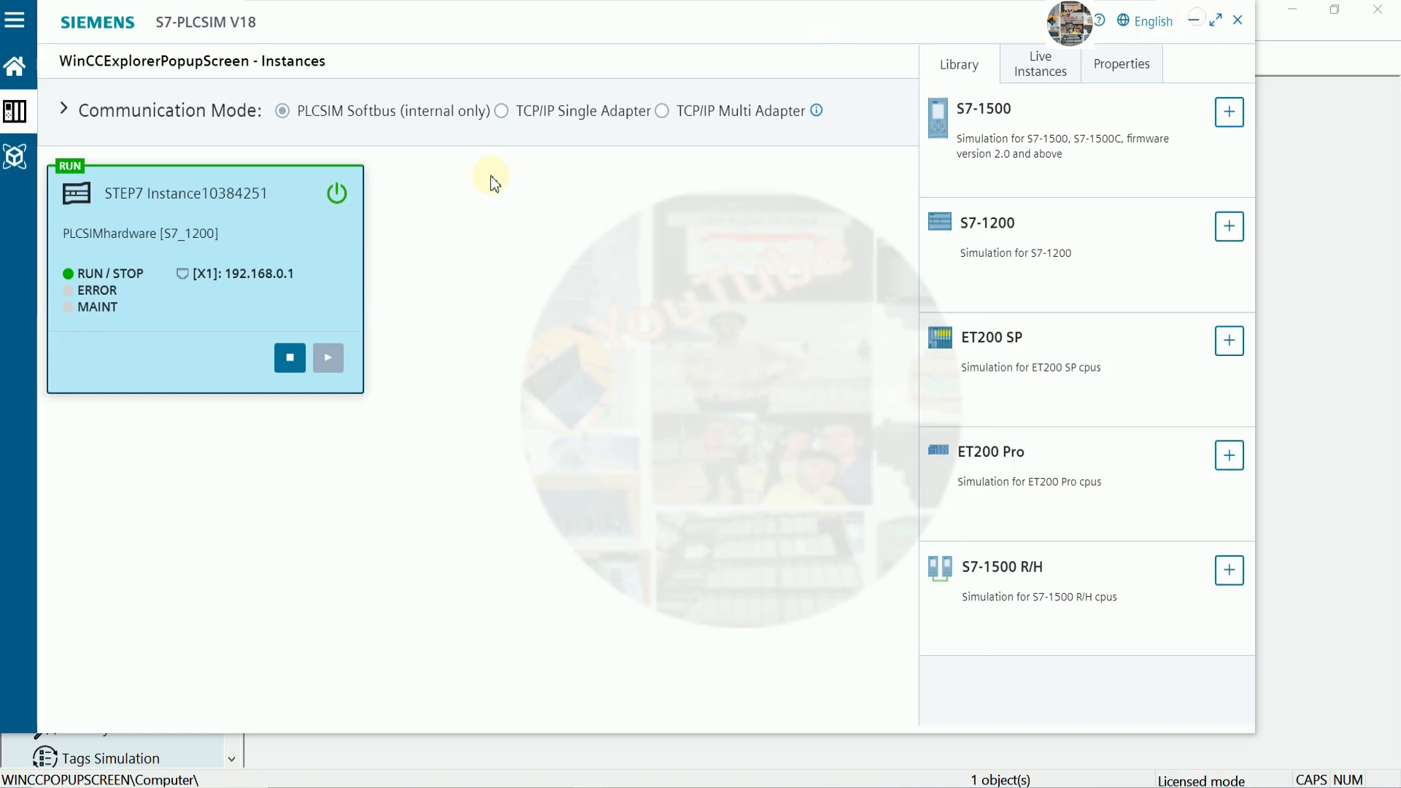
left_click(1195, 20)
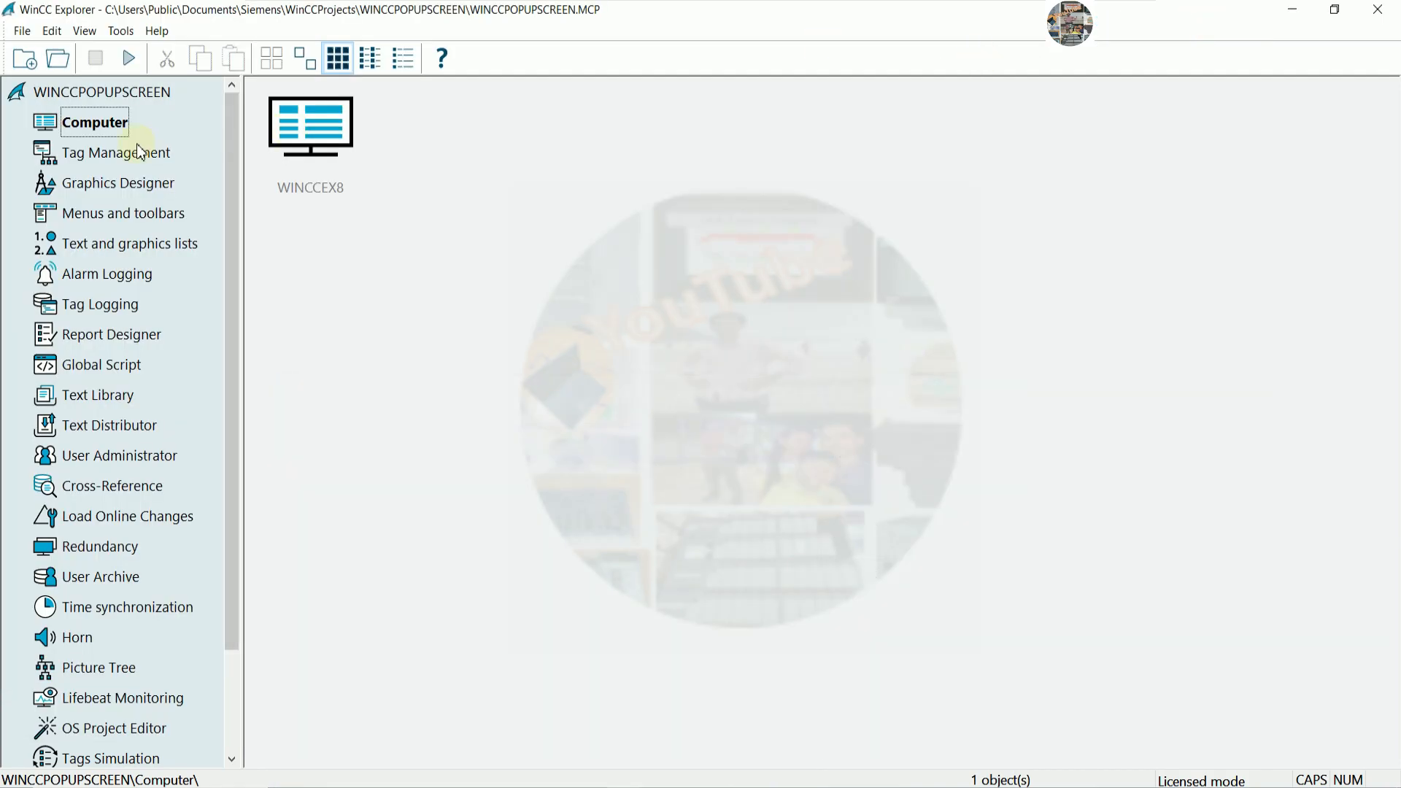
left_click(117, 153)
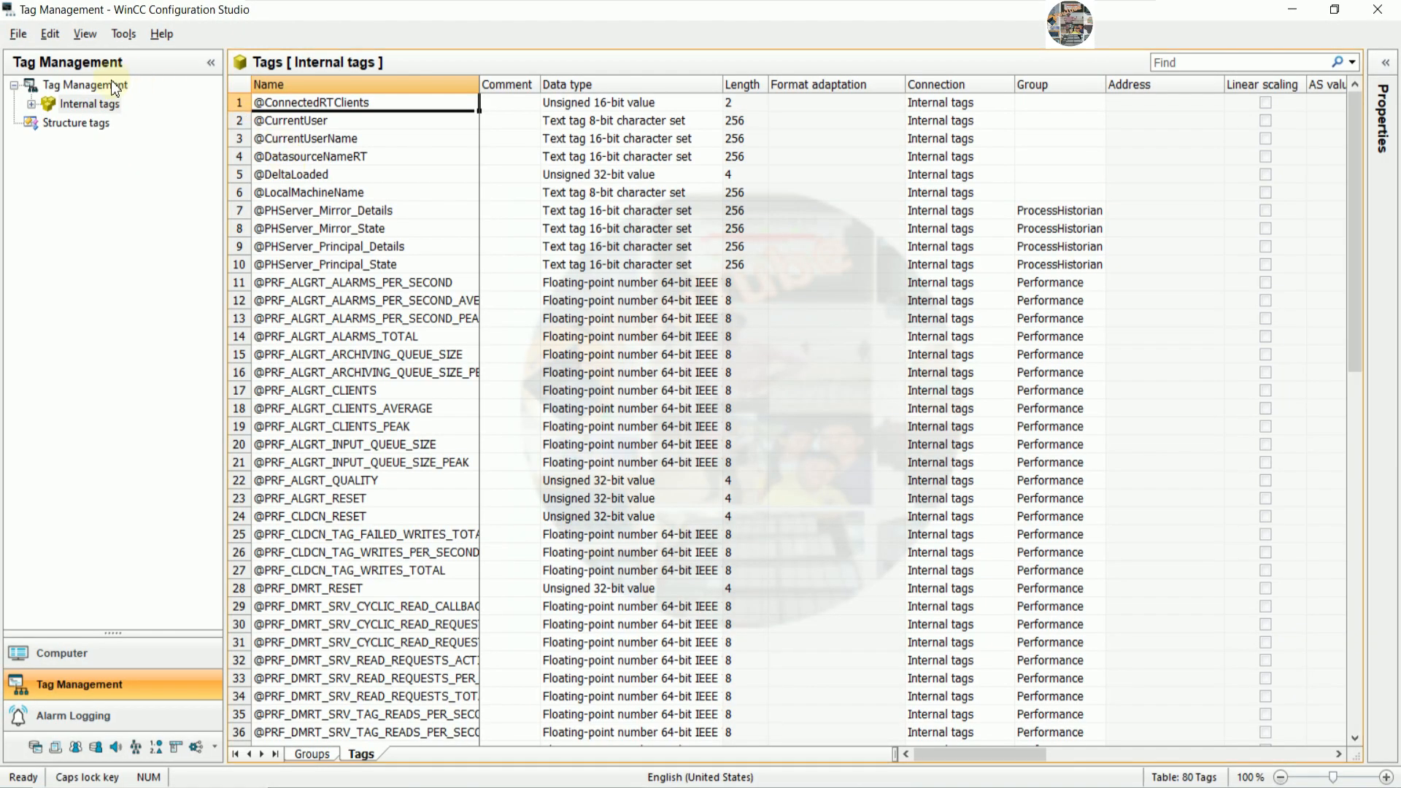
right_click(121, 87)
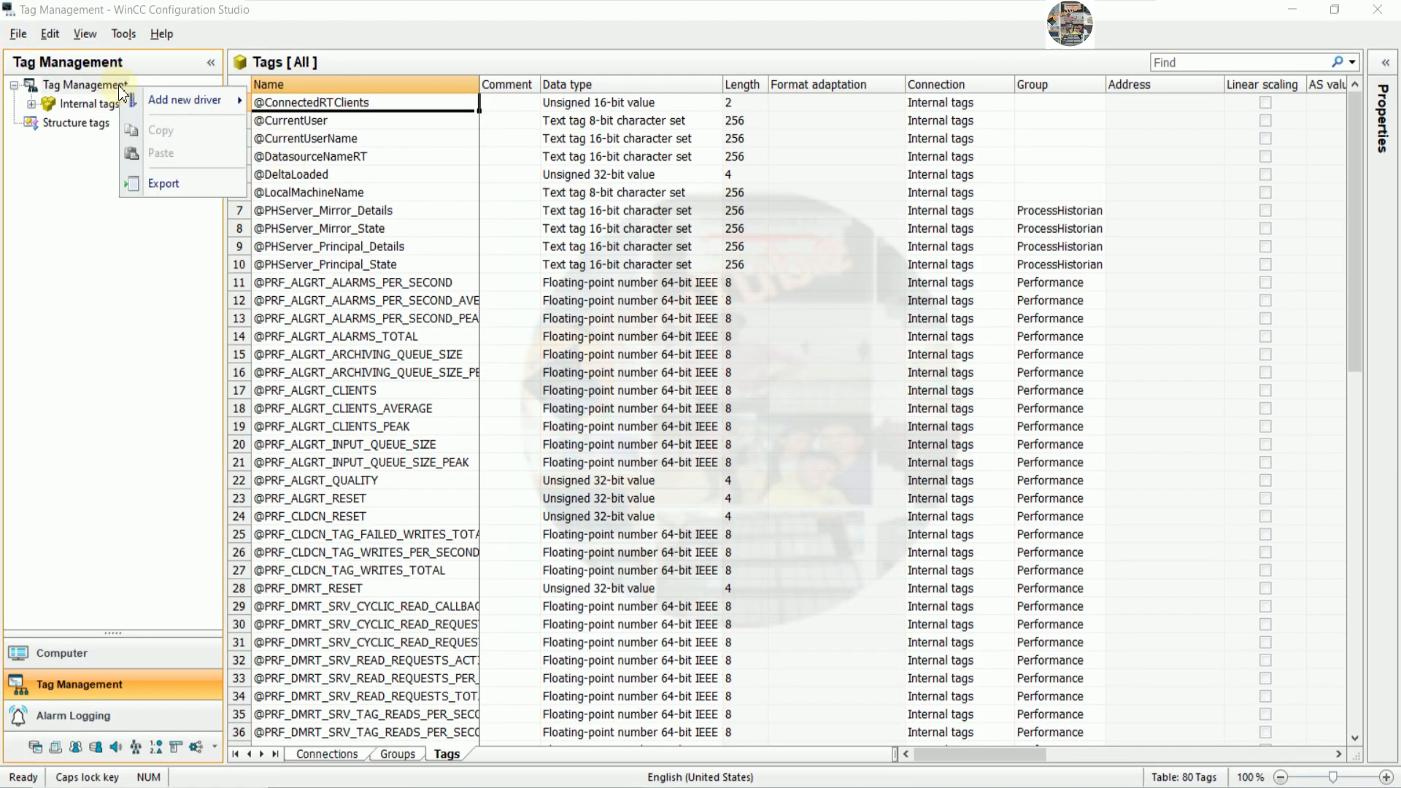
mouse_move(140, 94)
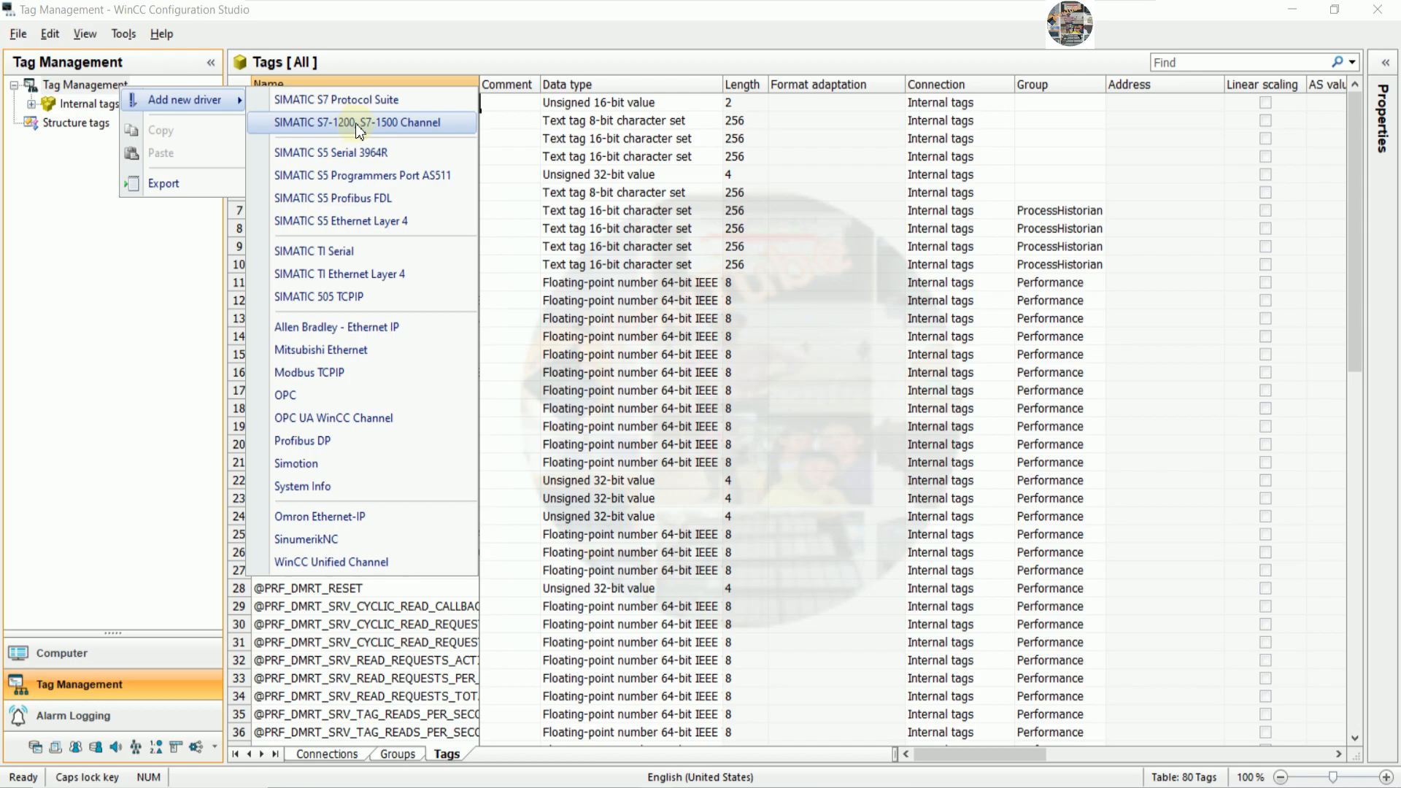
left_click(377, 128)
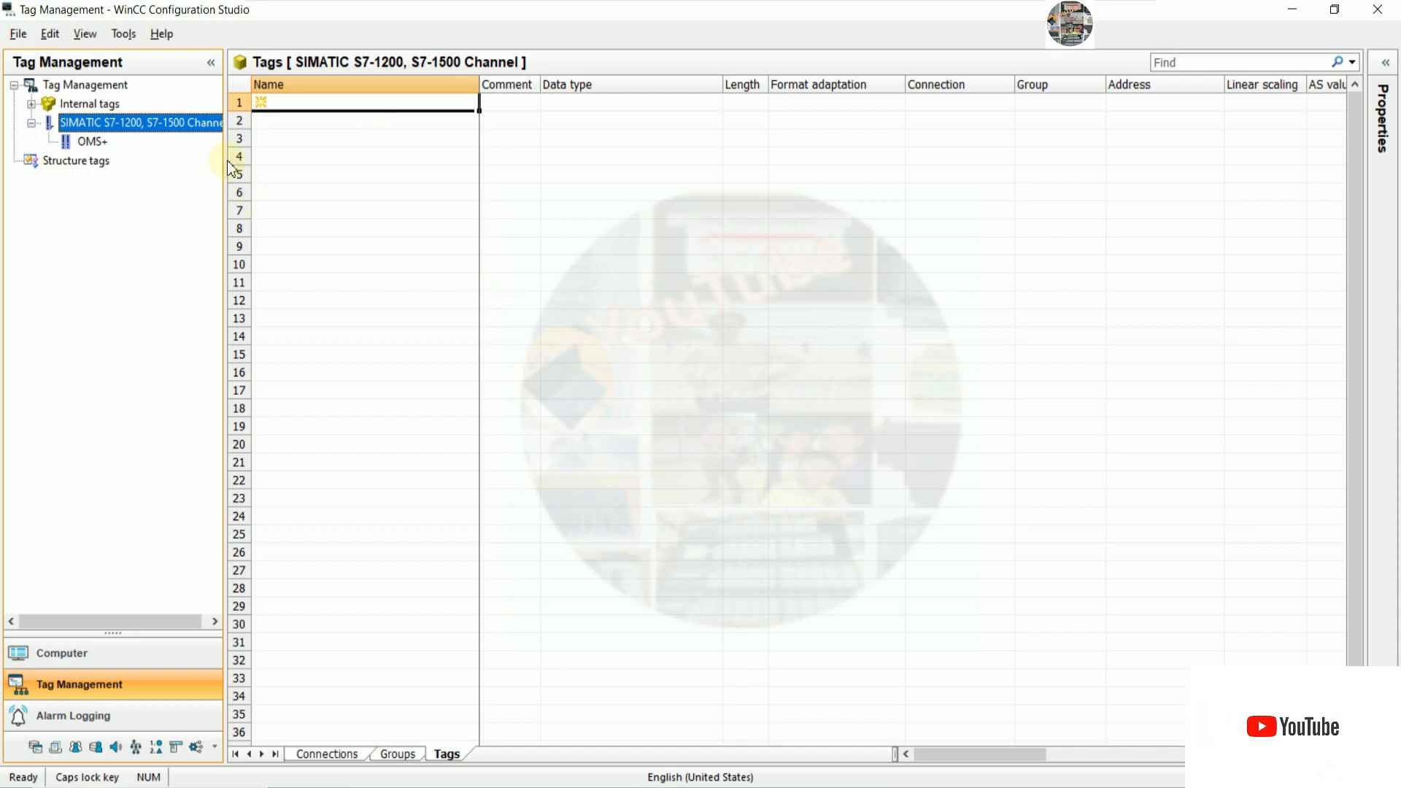
left_click_drag(229, 163, 280, 164)
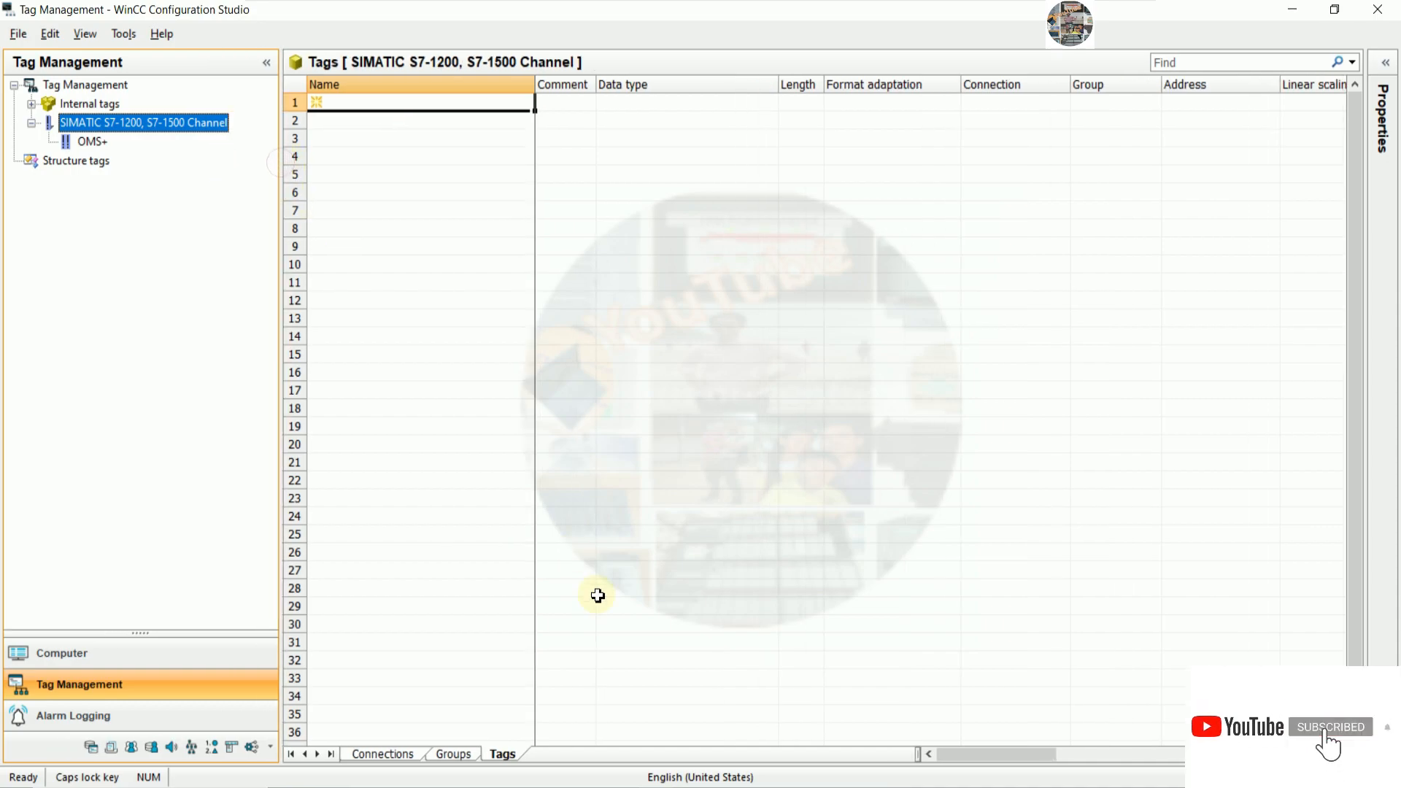
- Check the PLC instance in S7-PLCSIM, and add a connection named PLCS71200SIM under OMS+ in WinCC Tag Management
left_click(593, 787)
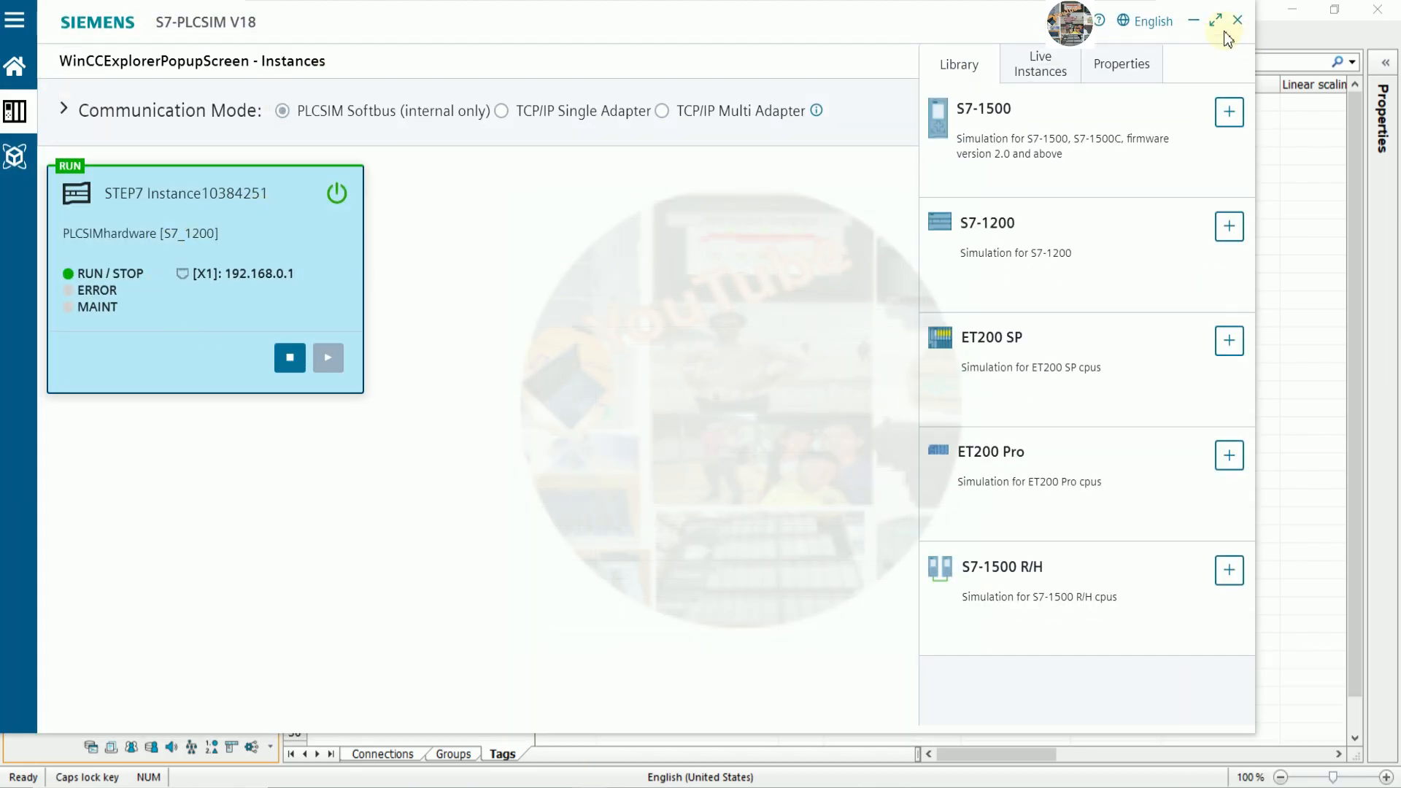
left_click(1194, 19)
left_click(93, 142)
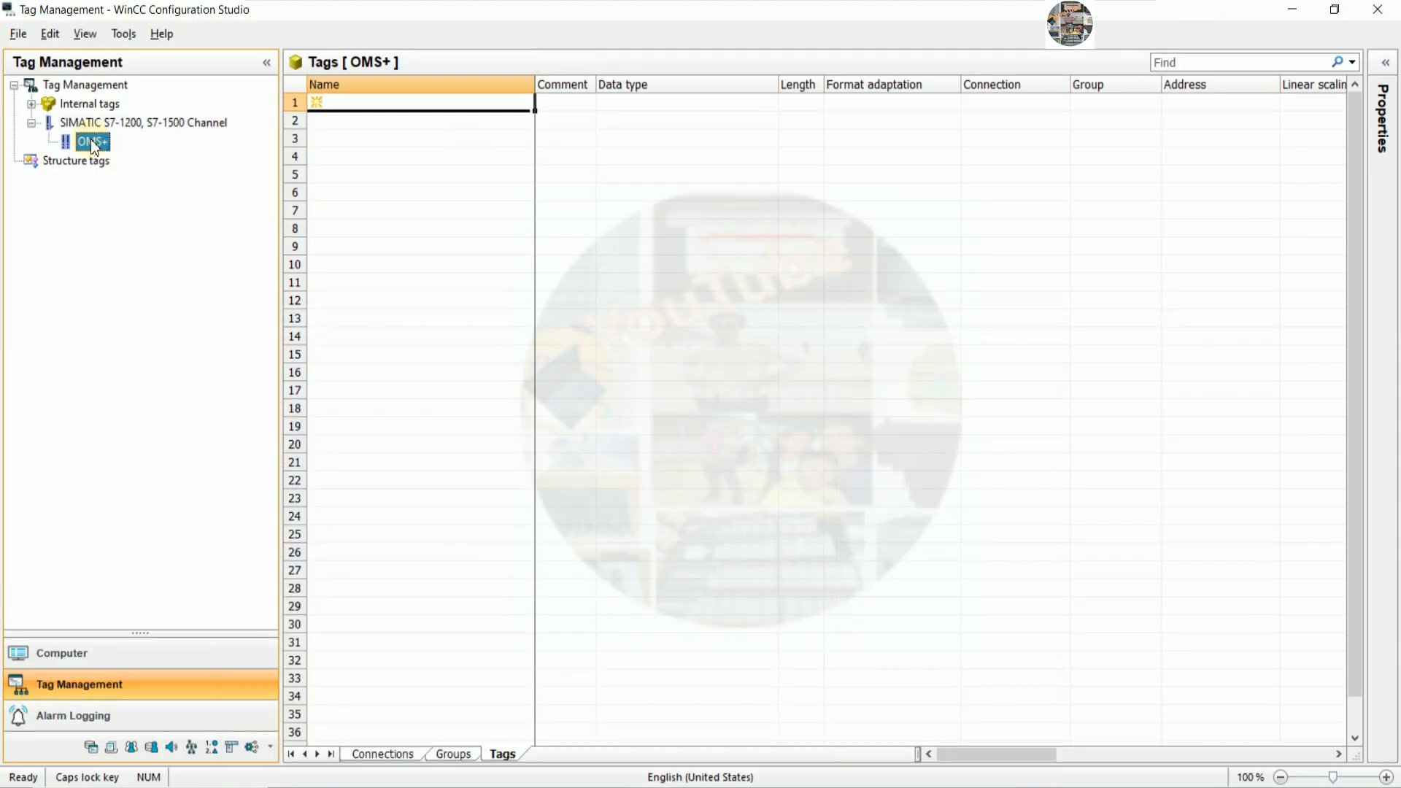
right_click(92, 139)
left_click(147, 149)
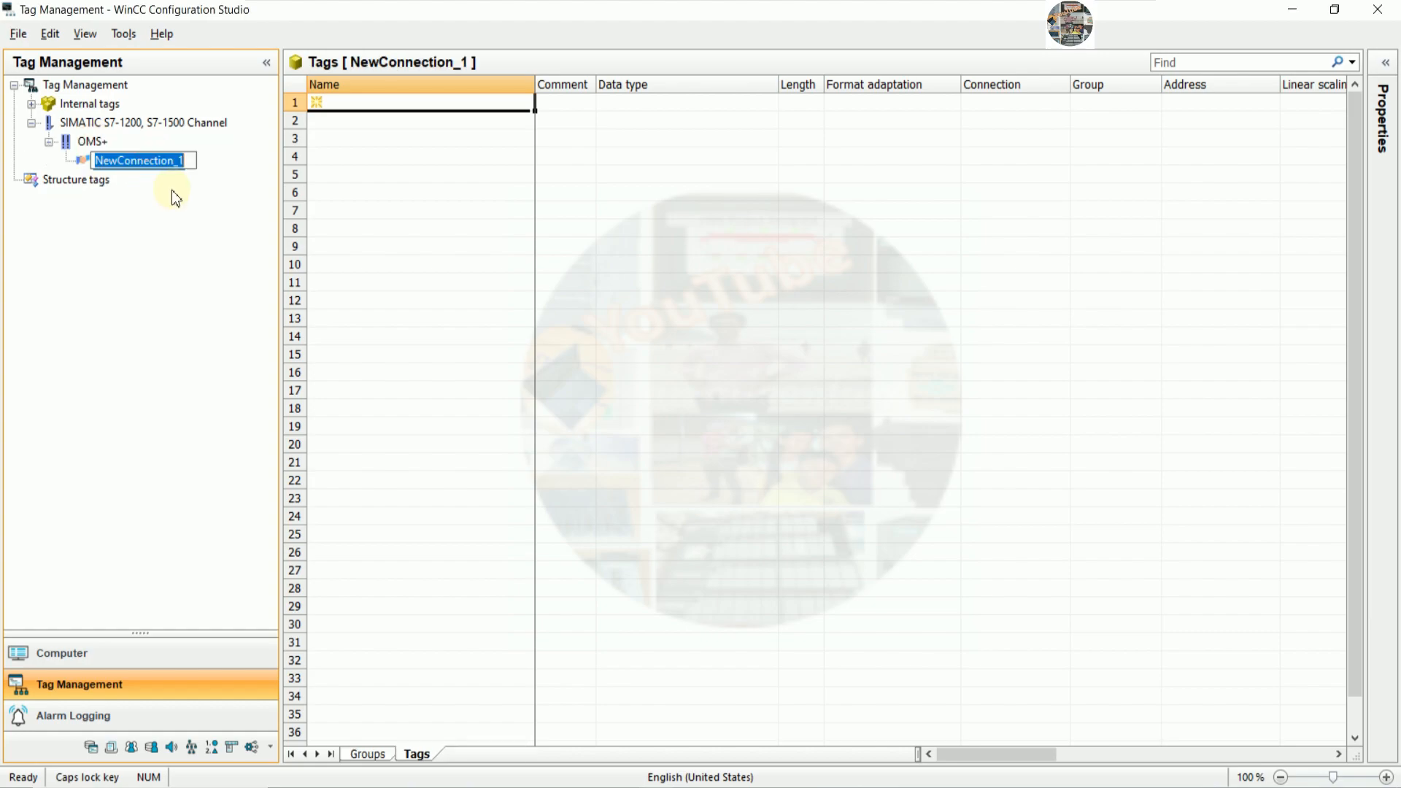
type("PLC")
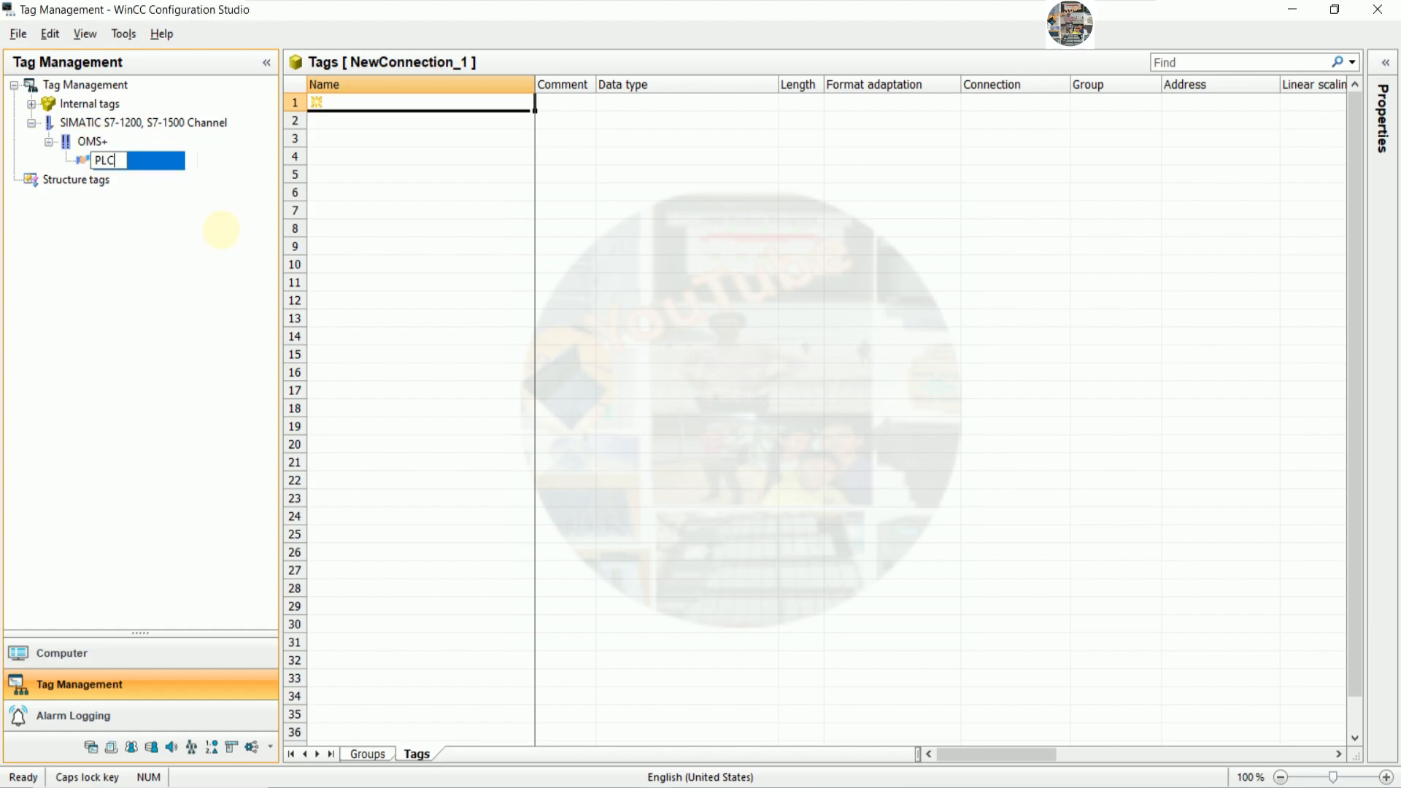
type("S71200SIM")
key("Return")
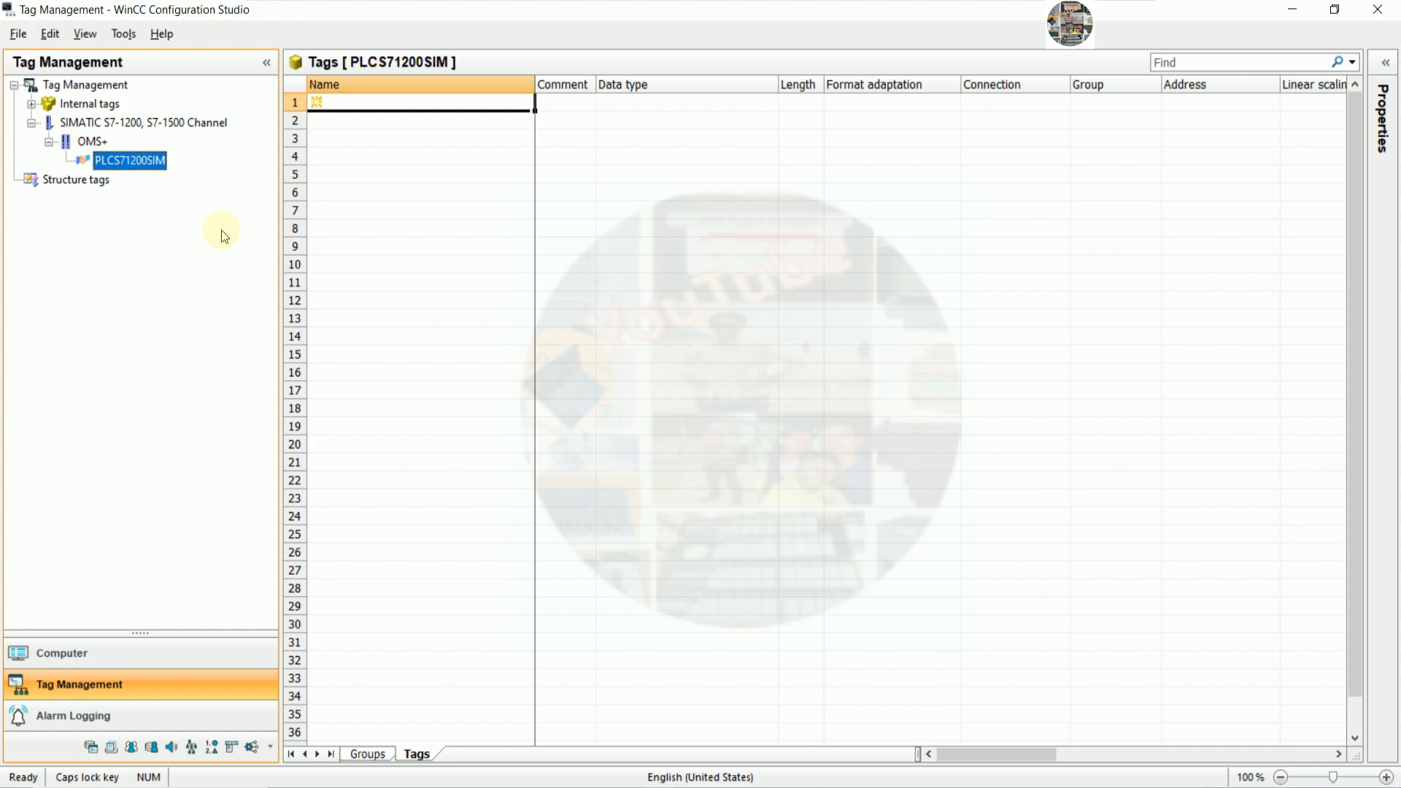
- In the connection parameters of PLCS71200SIM, enter the simulated PLC's IP address 192.168.0.1 from S7-PLCSIM
right_click(134, 159)
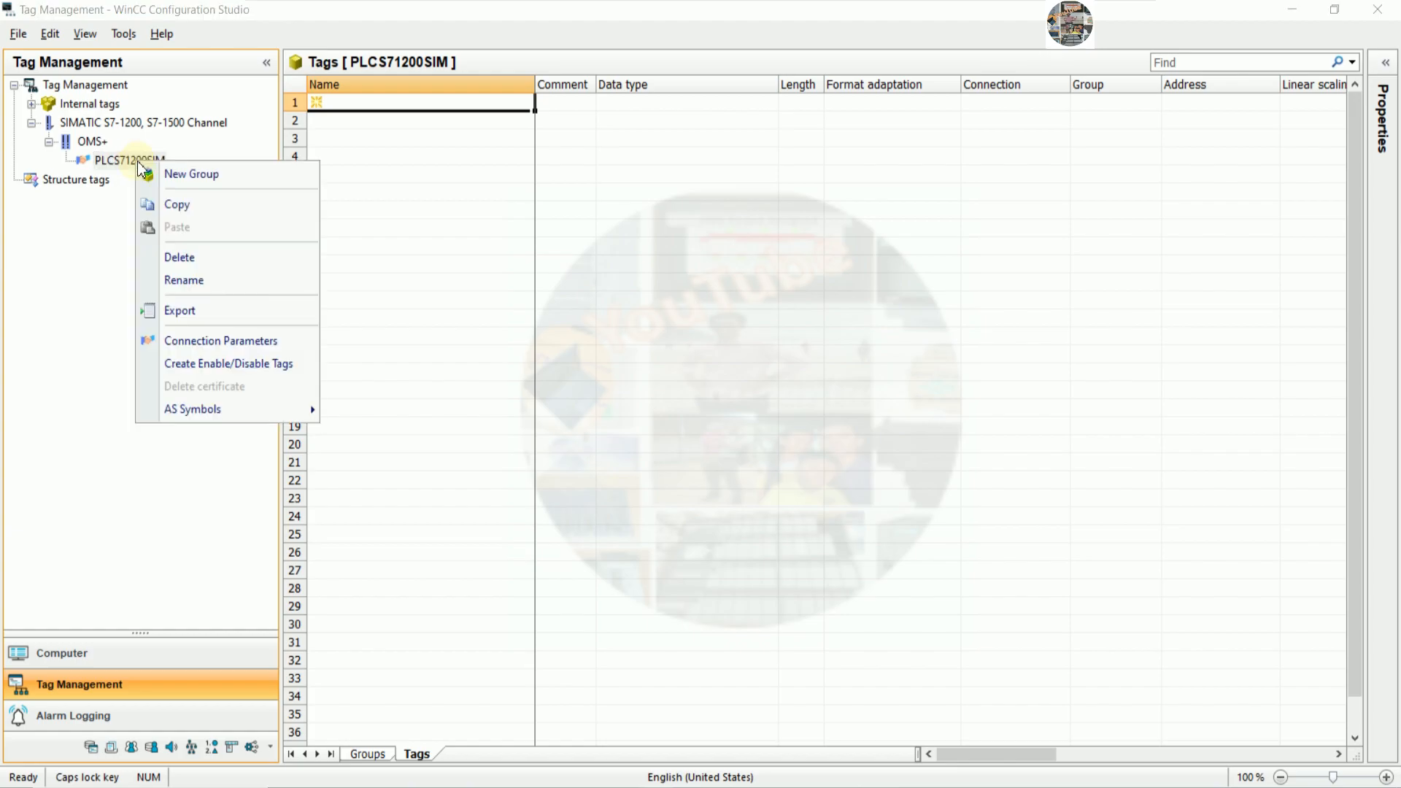
left_click(235, 344)
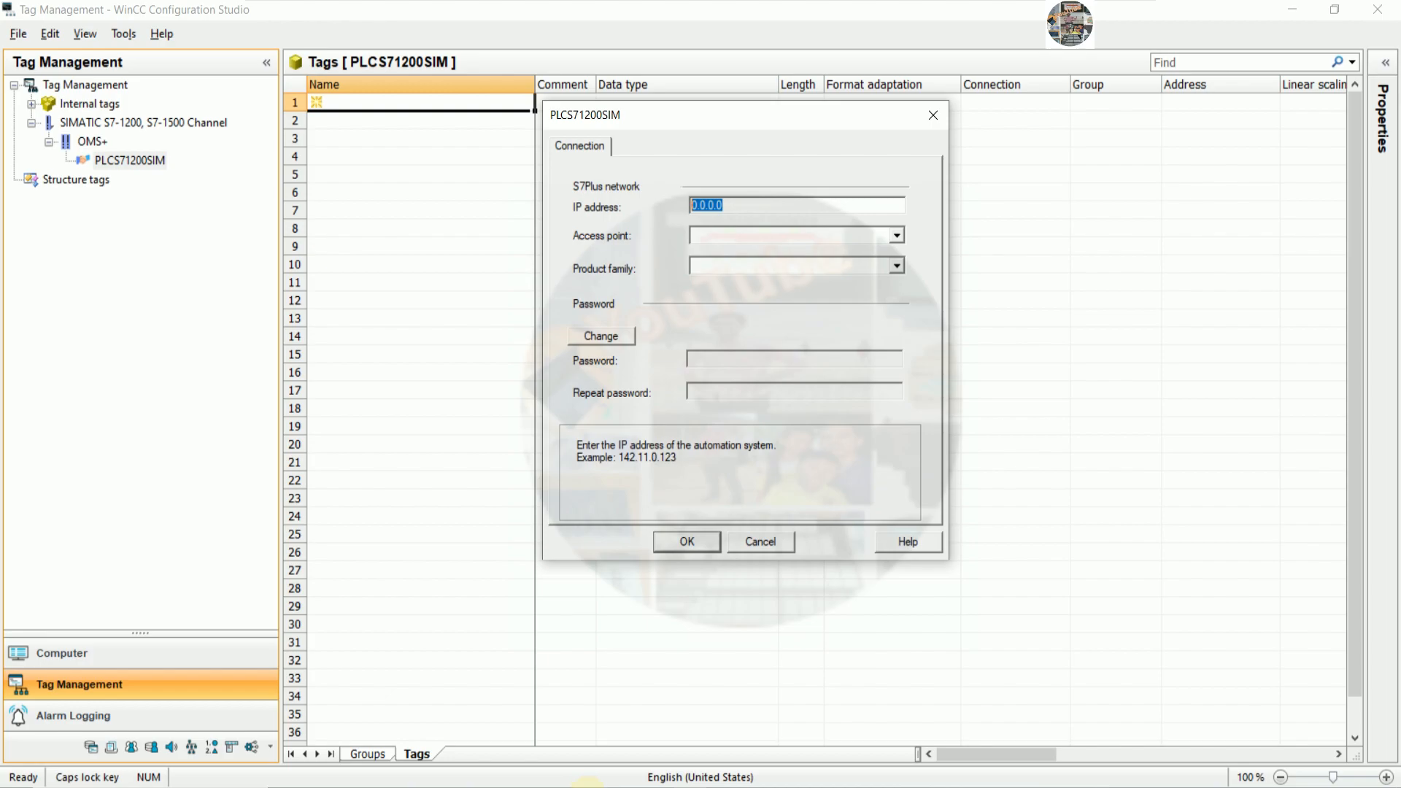
left_click(589, 787)
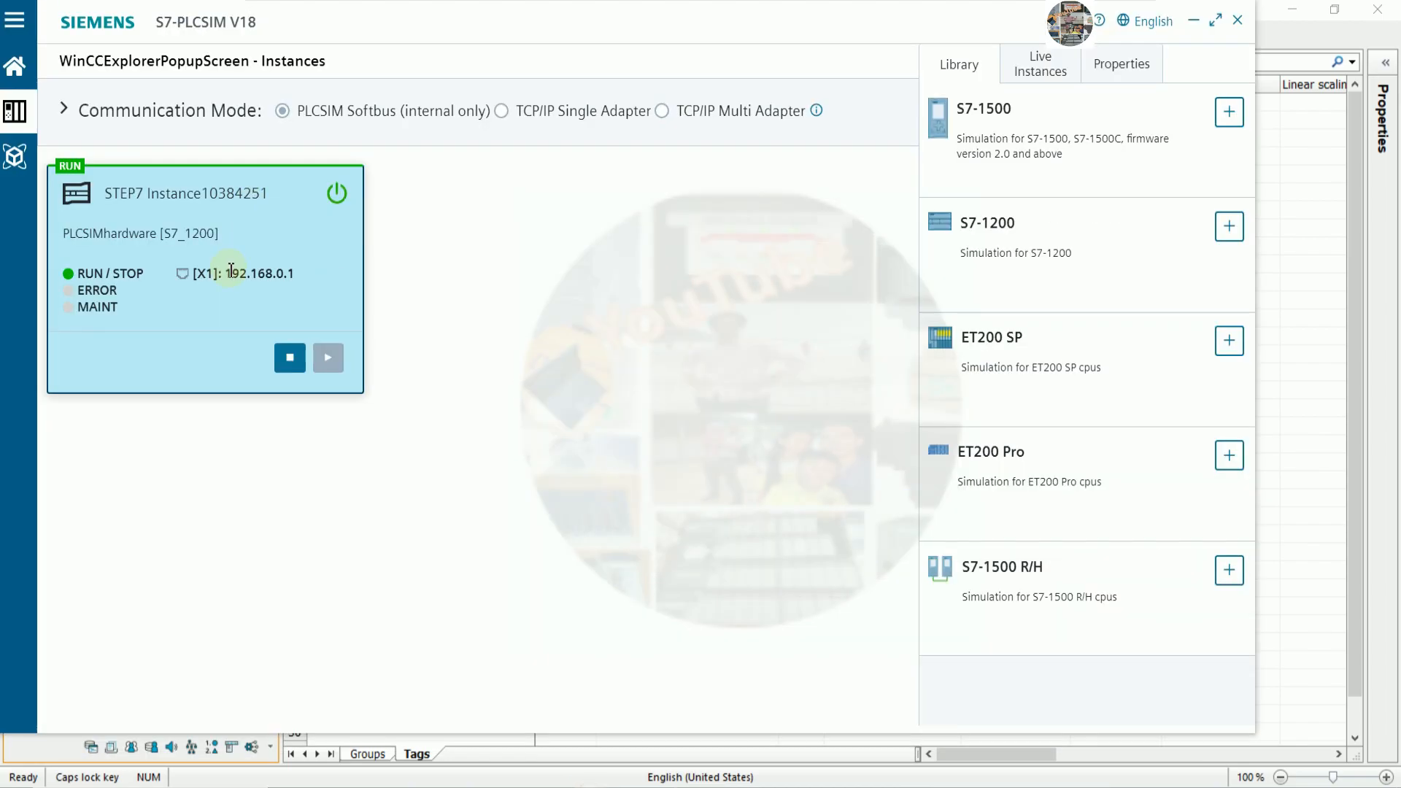
left_click_drag(227, 270, 295, 270)
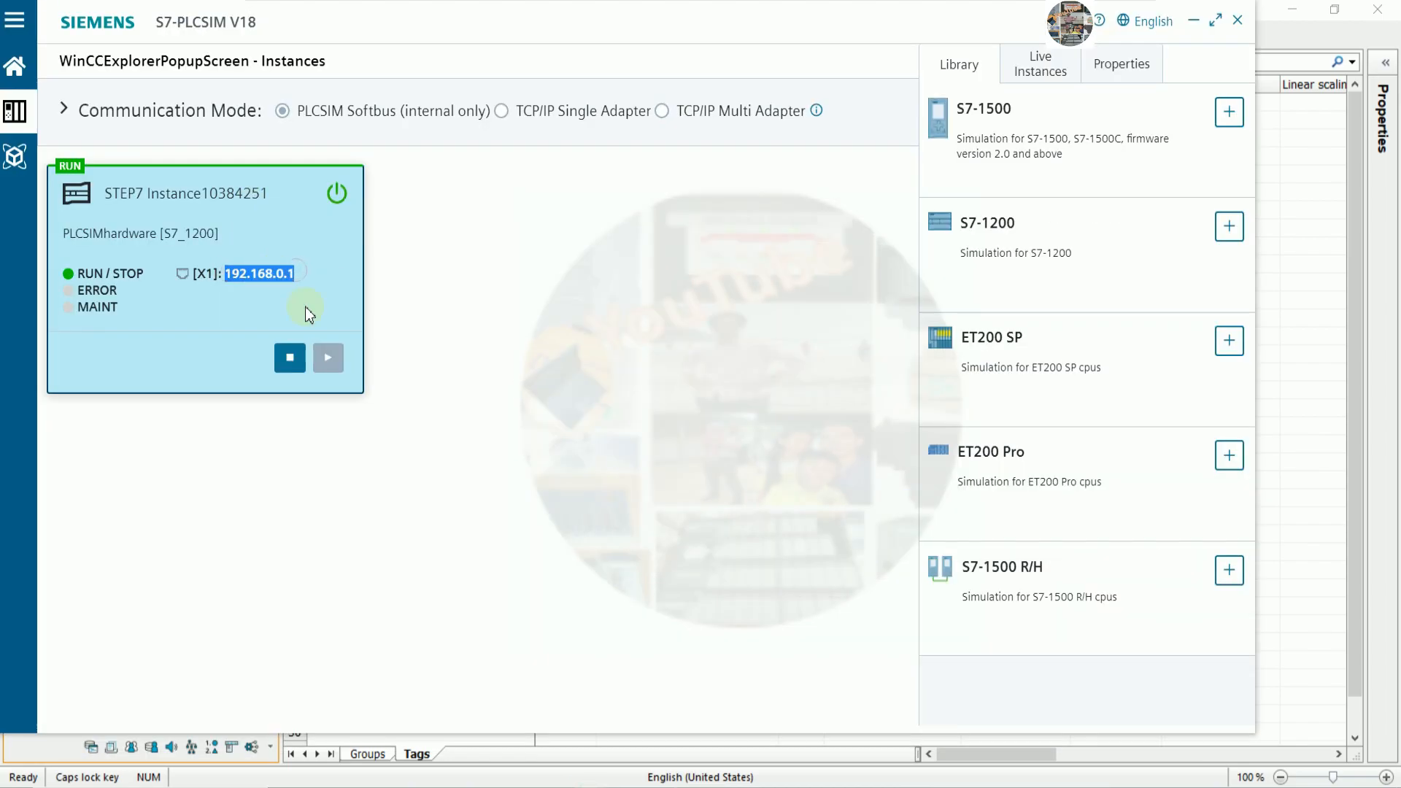
left_click(719, 787)
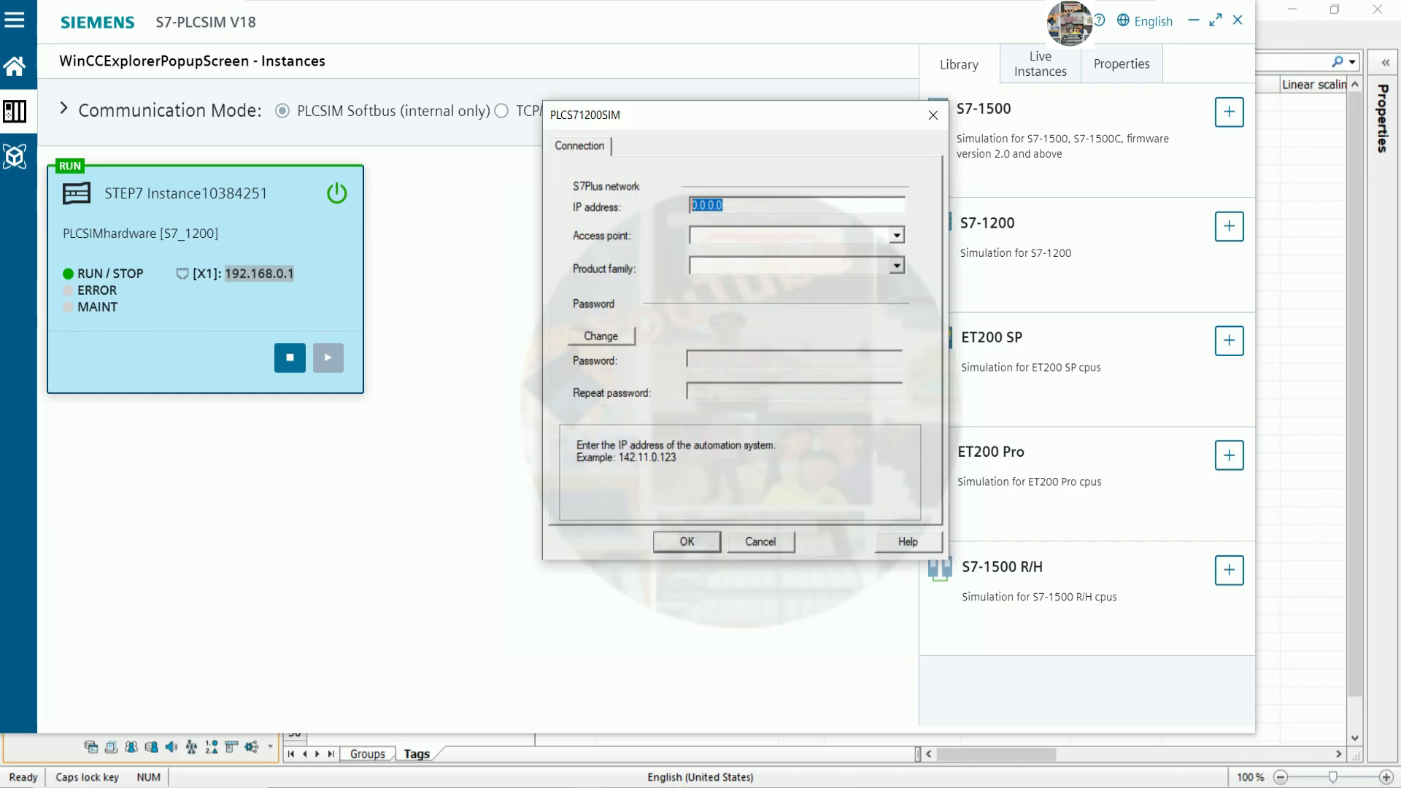
type("MOTOR1 CONTROL")
key("ctrl+a")
type("192.168.0.1")
- Set the connection's access point to S7ONLINE and its product family to s71200-connection, and accept the parameters
left_click(891, 234)
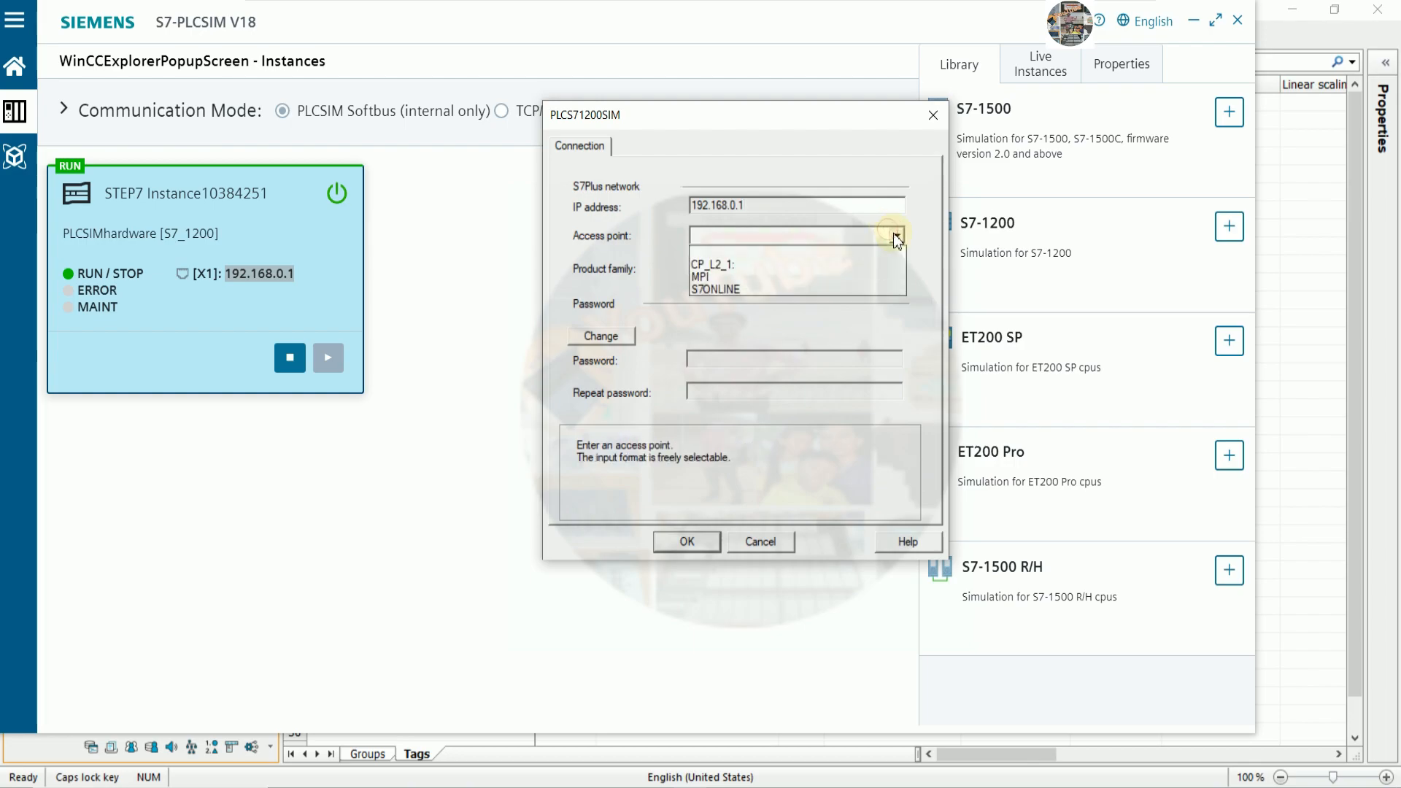
left_click(719, 290)
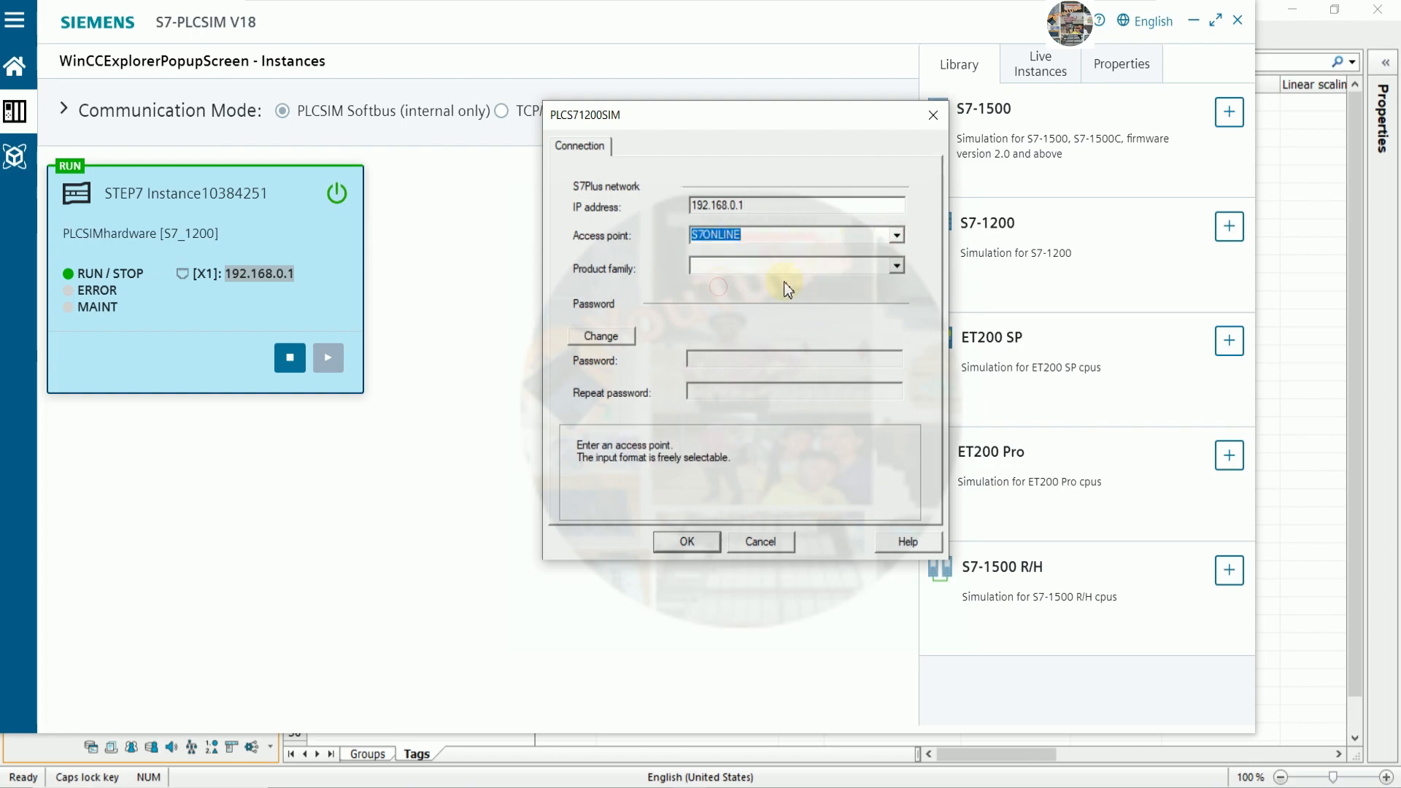
left_click(898, 267)
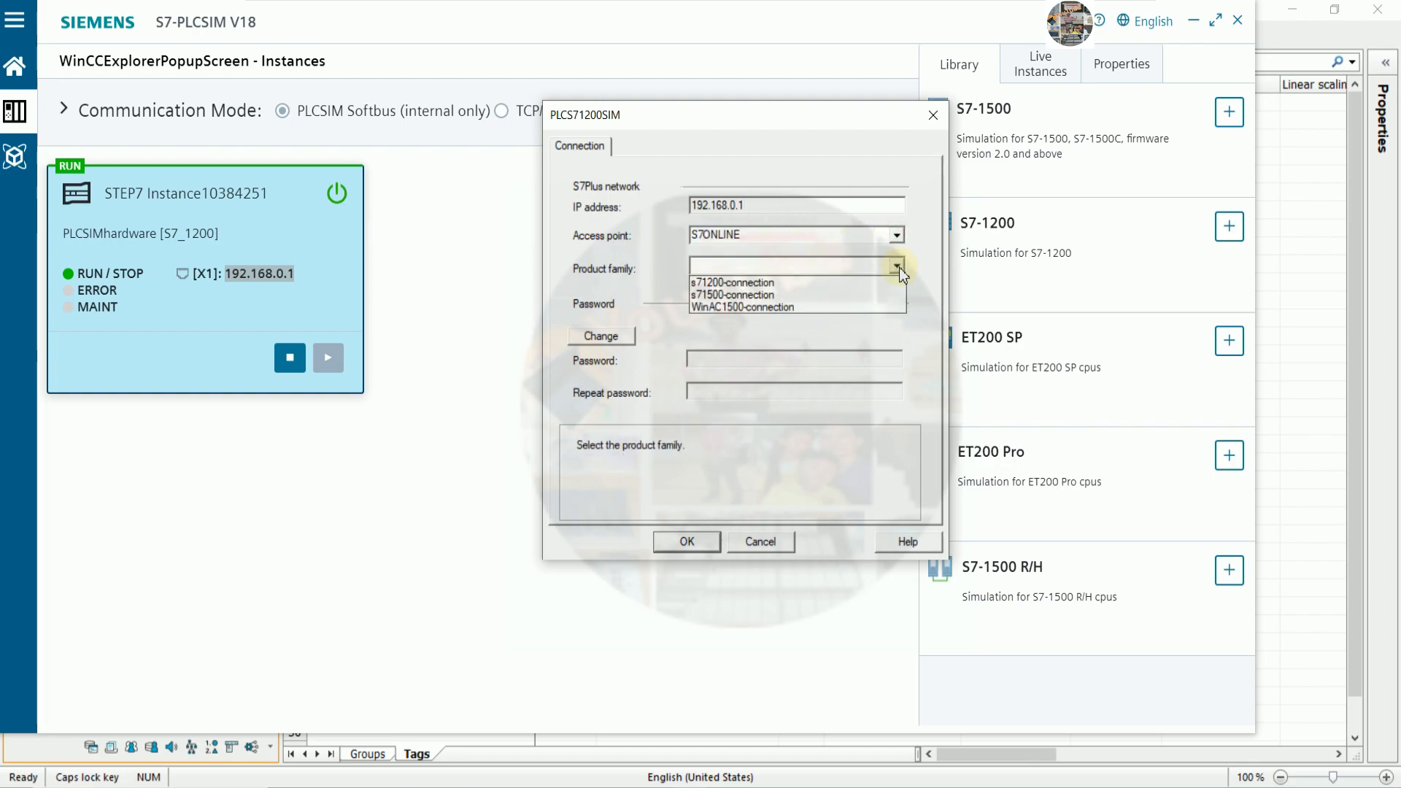
left_click(723, 287)
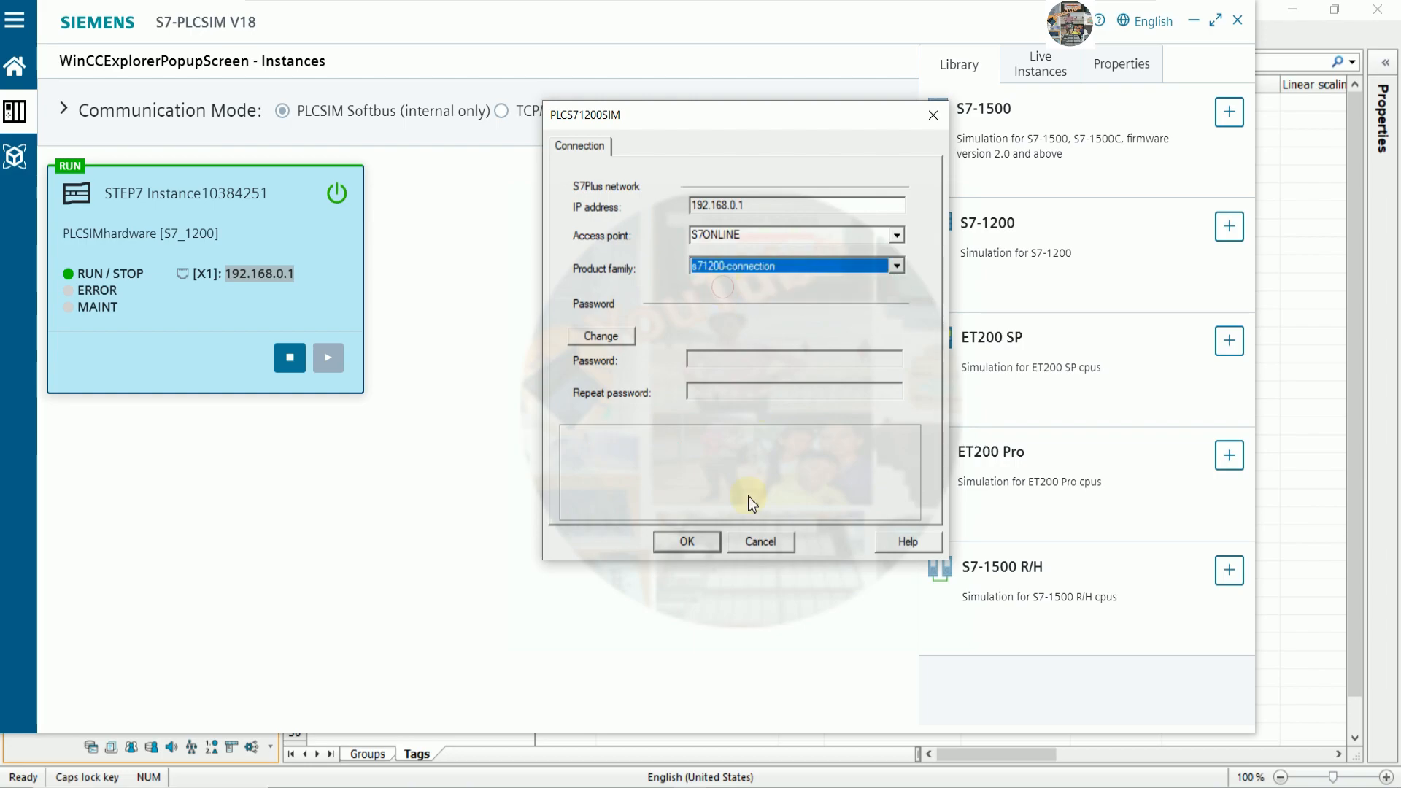
left_click(686, 541)
left_click(618, 349)
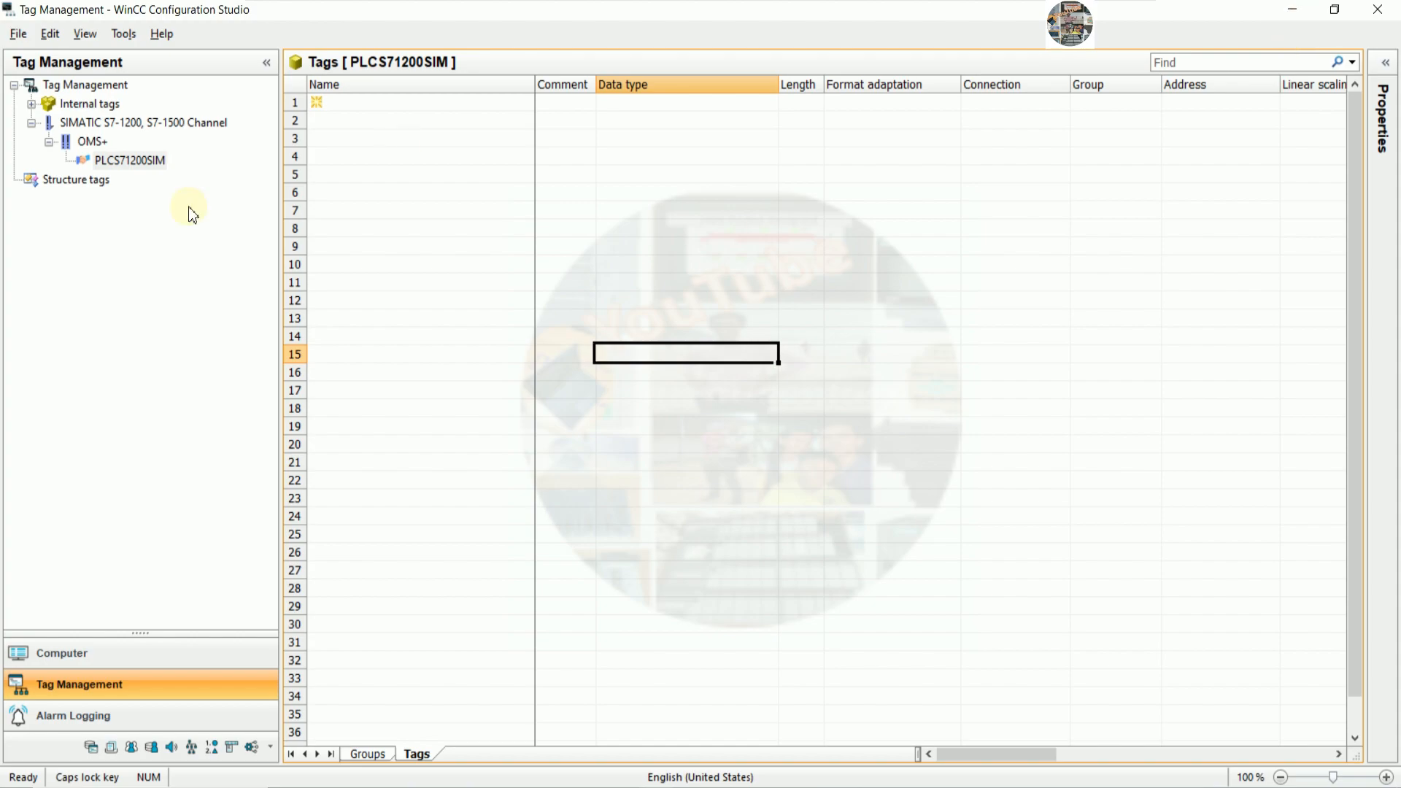
- Try to read the AS symbols of the PLCS71200SIM connection from the PLC
right_click(144, 169)
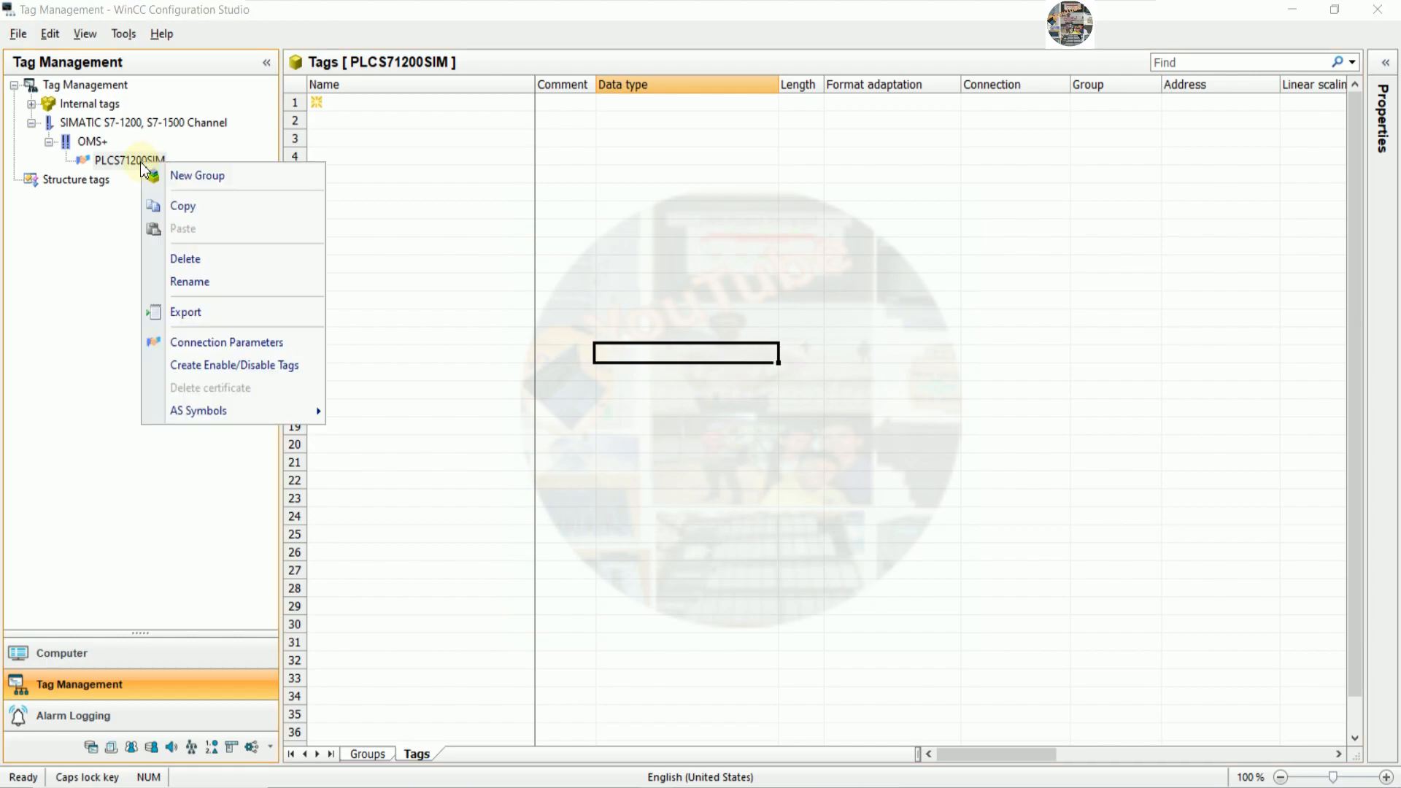
mouse_move(318, 416)
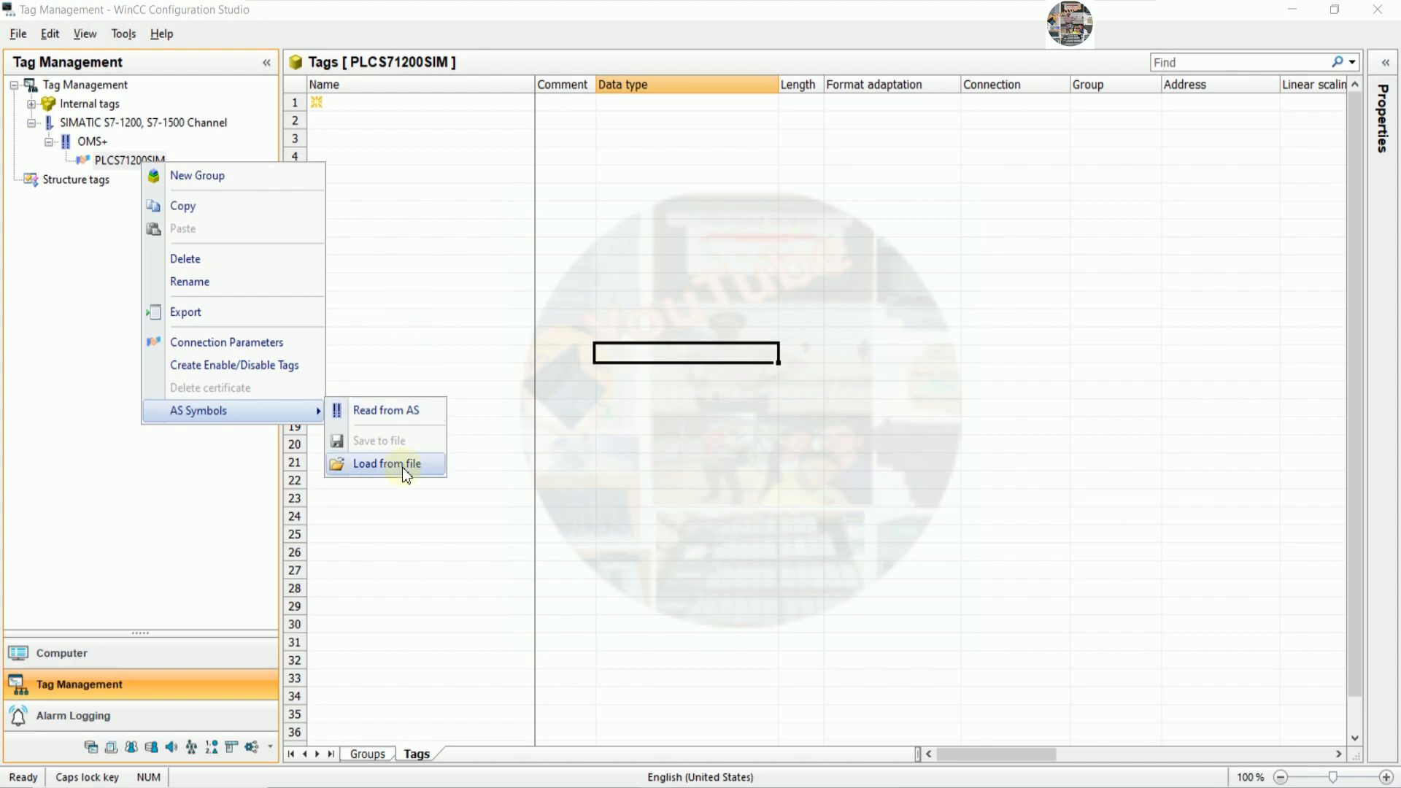
left_click(367, 279)
right_click(132, 164)
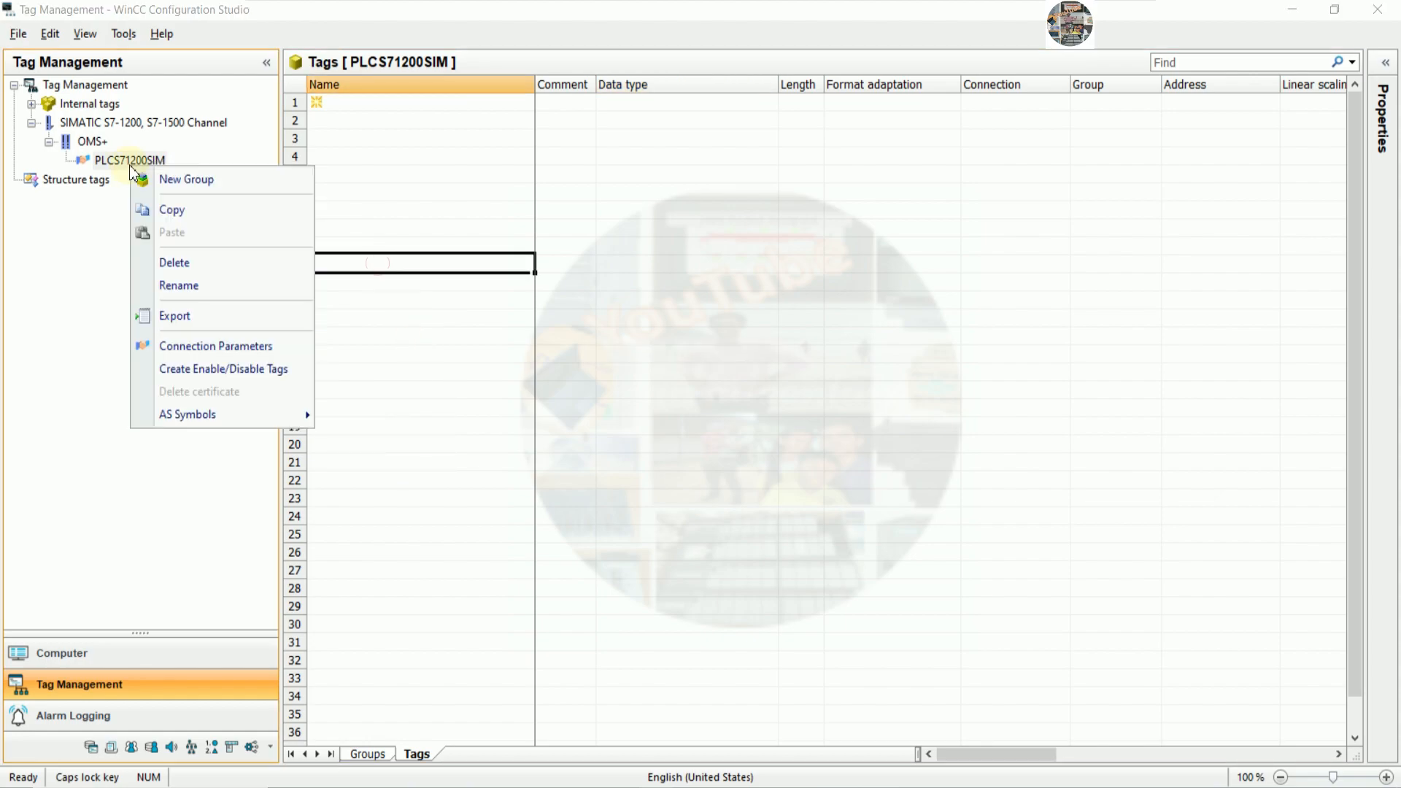
mouse_move(257, 418)
left_click(380, 414)
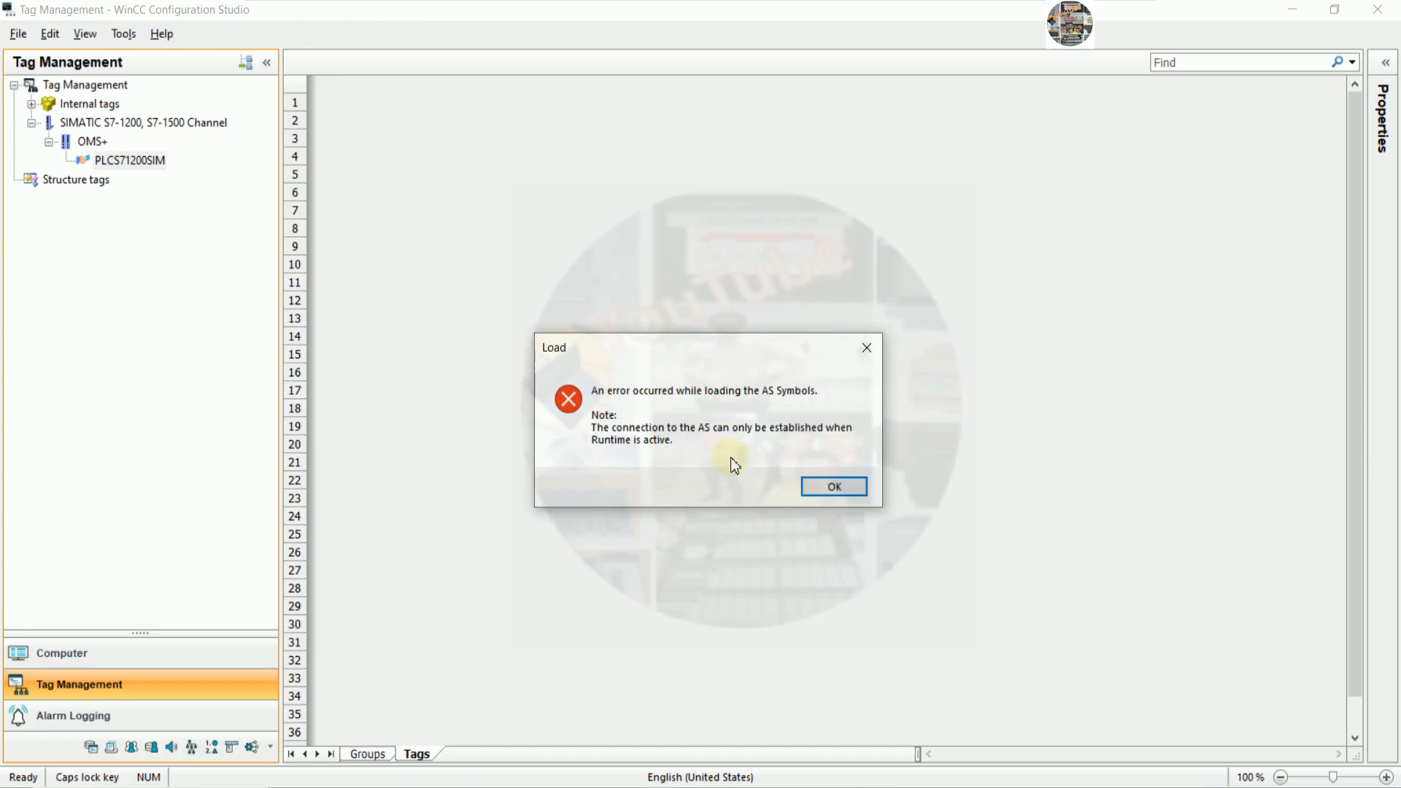
left_click(817, 487)
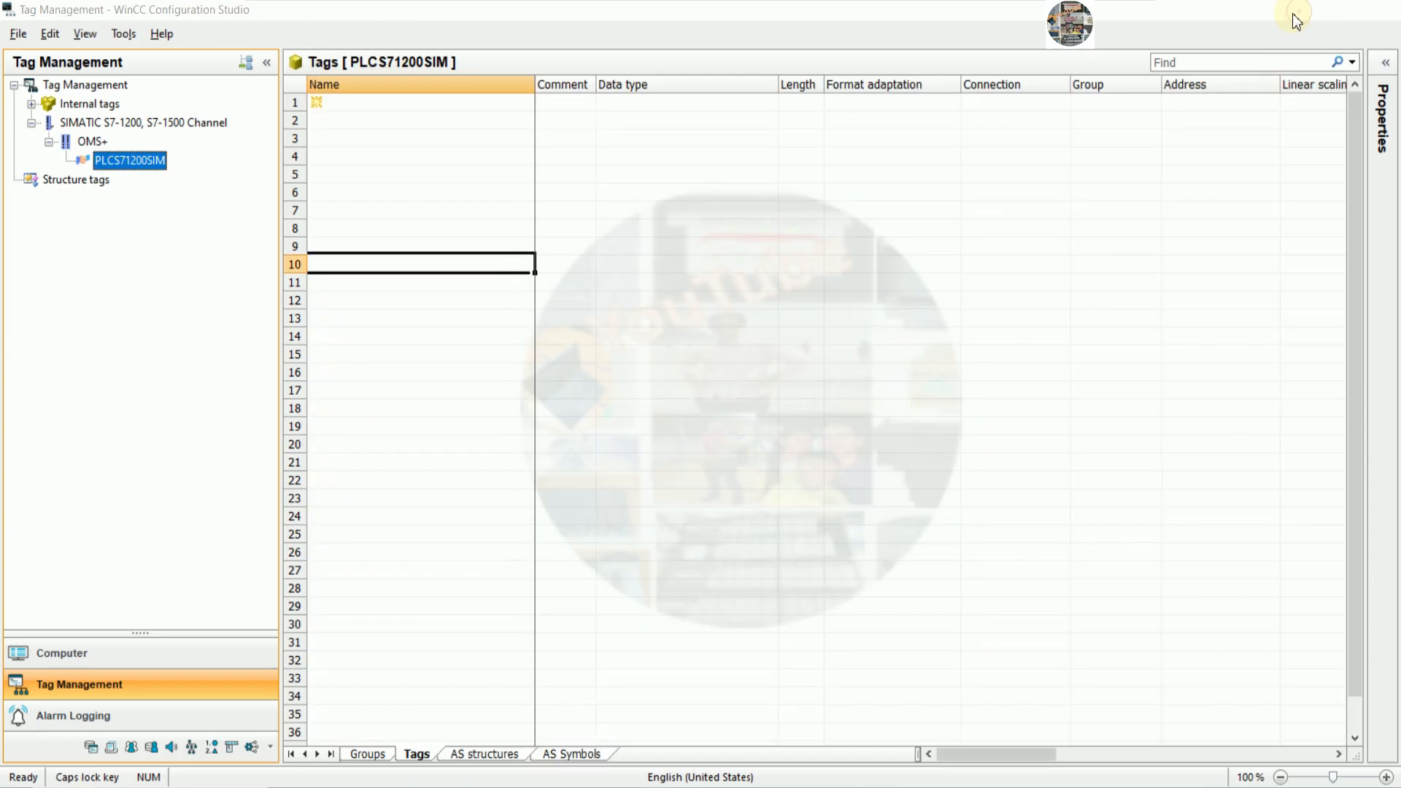
- Switch to WinCC Explorer and activate the WINCCPOPUPSCREEN project so that Runtime starts
left_click(1292, 10)
left_click(1194, 20)
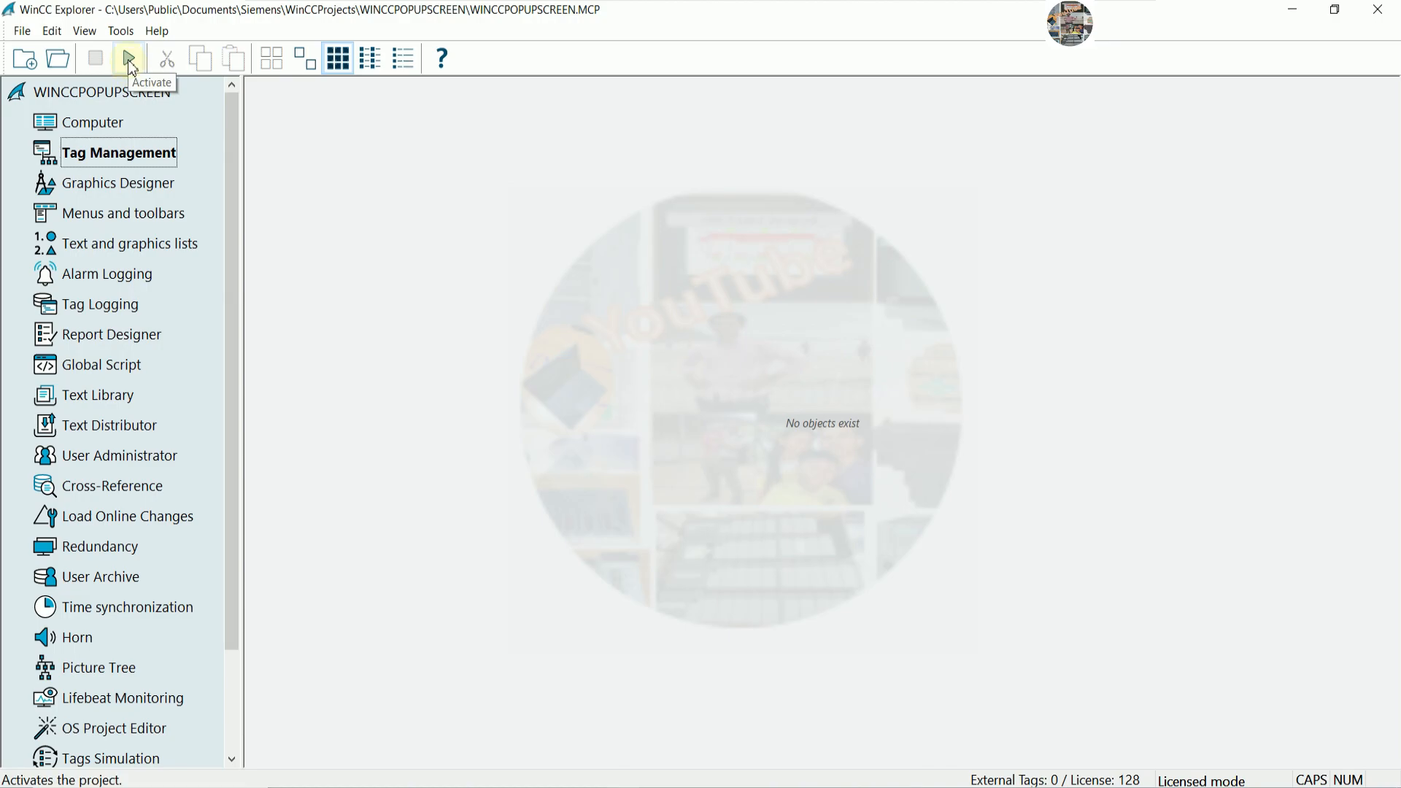
left_click(129, 60)
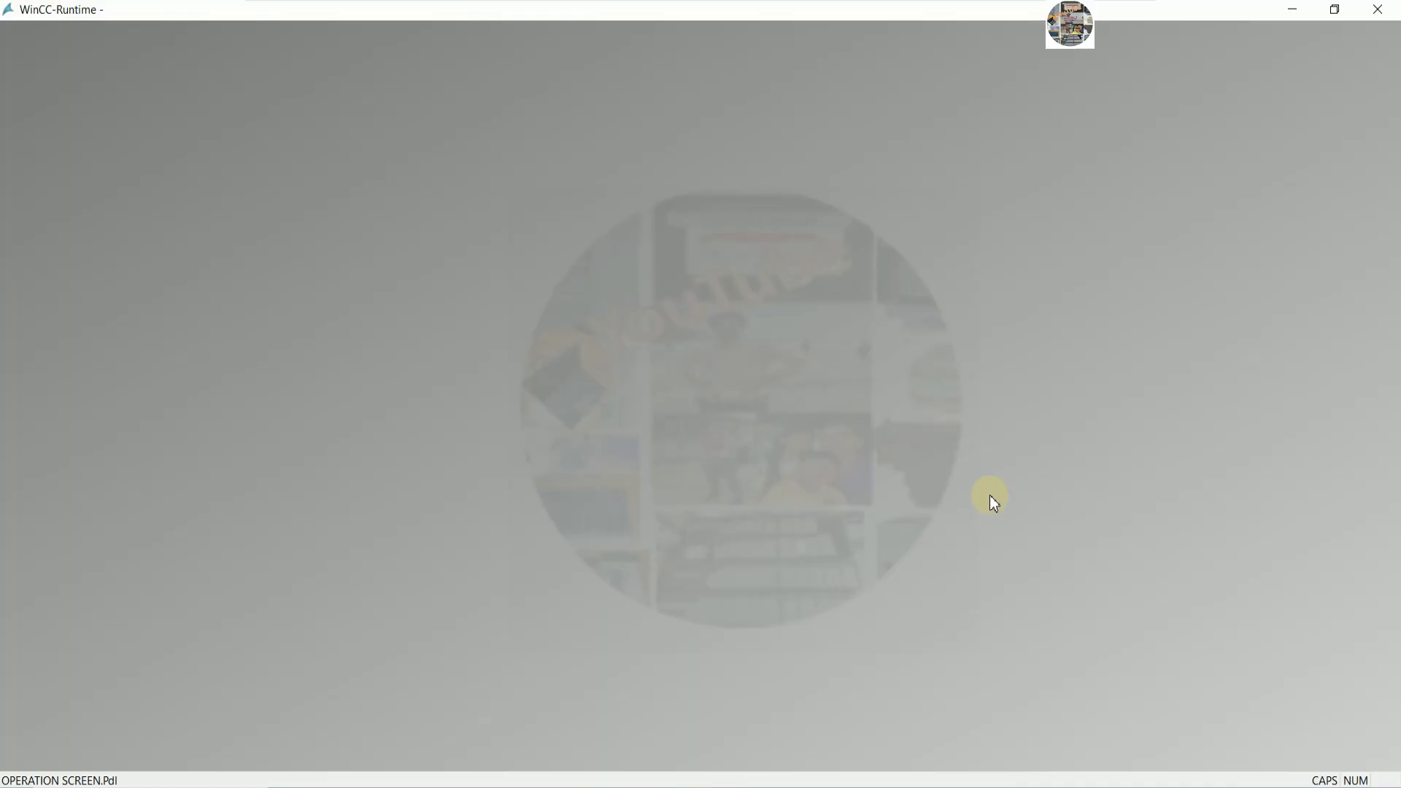
left_click(1394, 16)
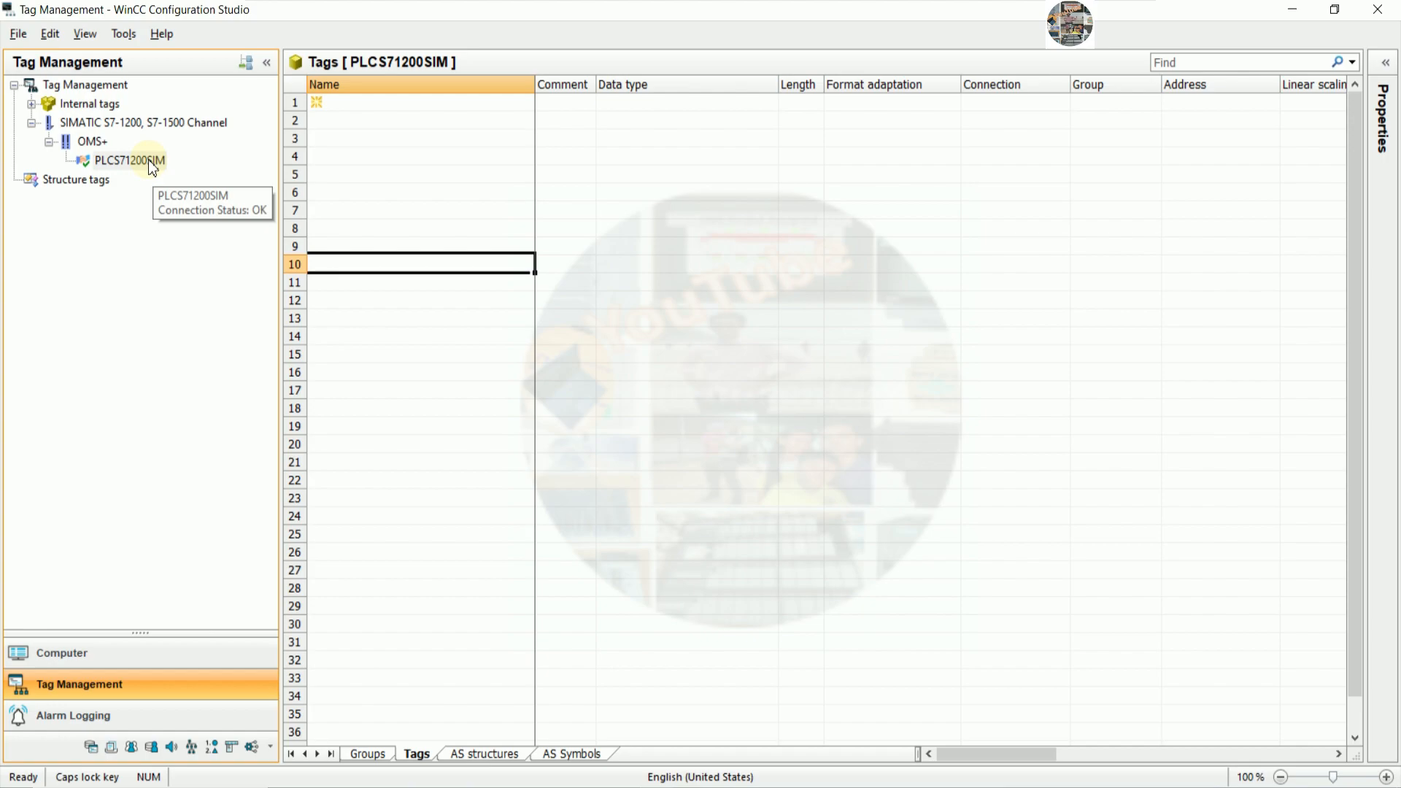
- Read the AS symbols of PLCS71200SIM from the PLC and enable access to the MOTOR1 and MOTOR2 outputs
right_click(149, 162)
mouse_move(298, 420)
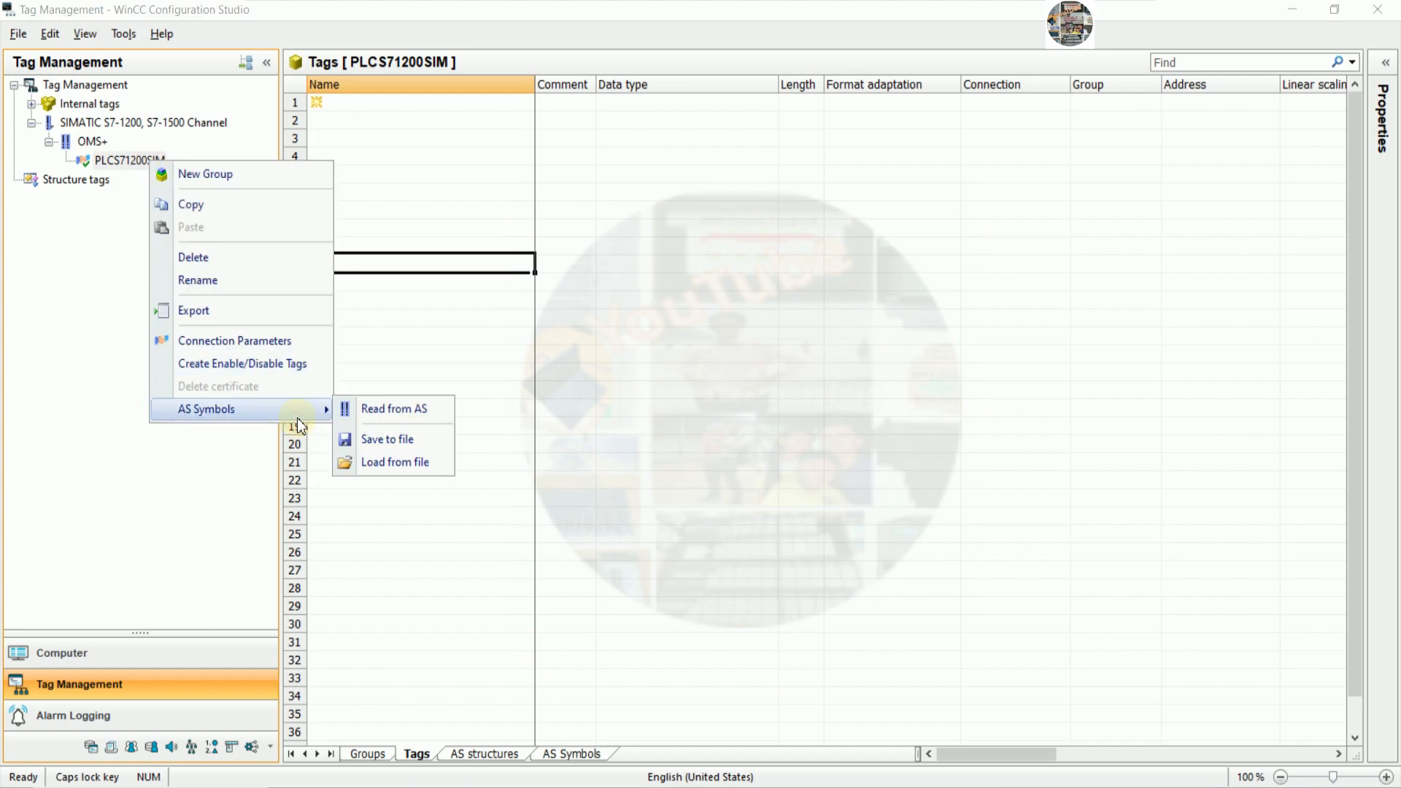
left_click(419, 416)
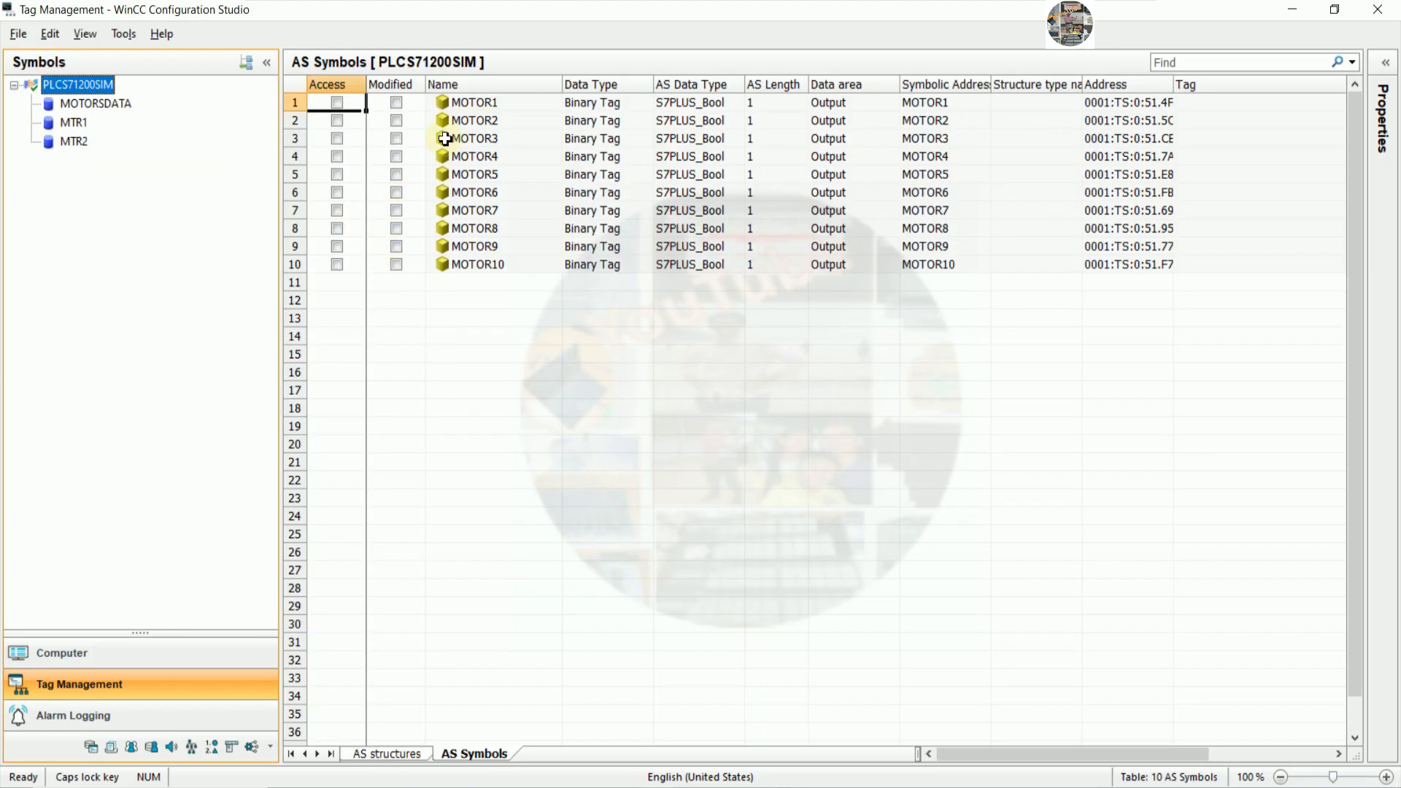
left_click(86, 87)
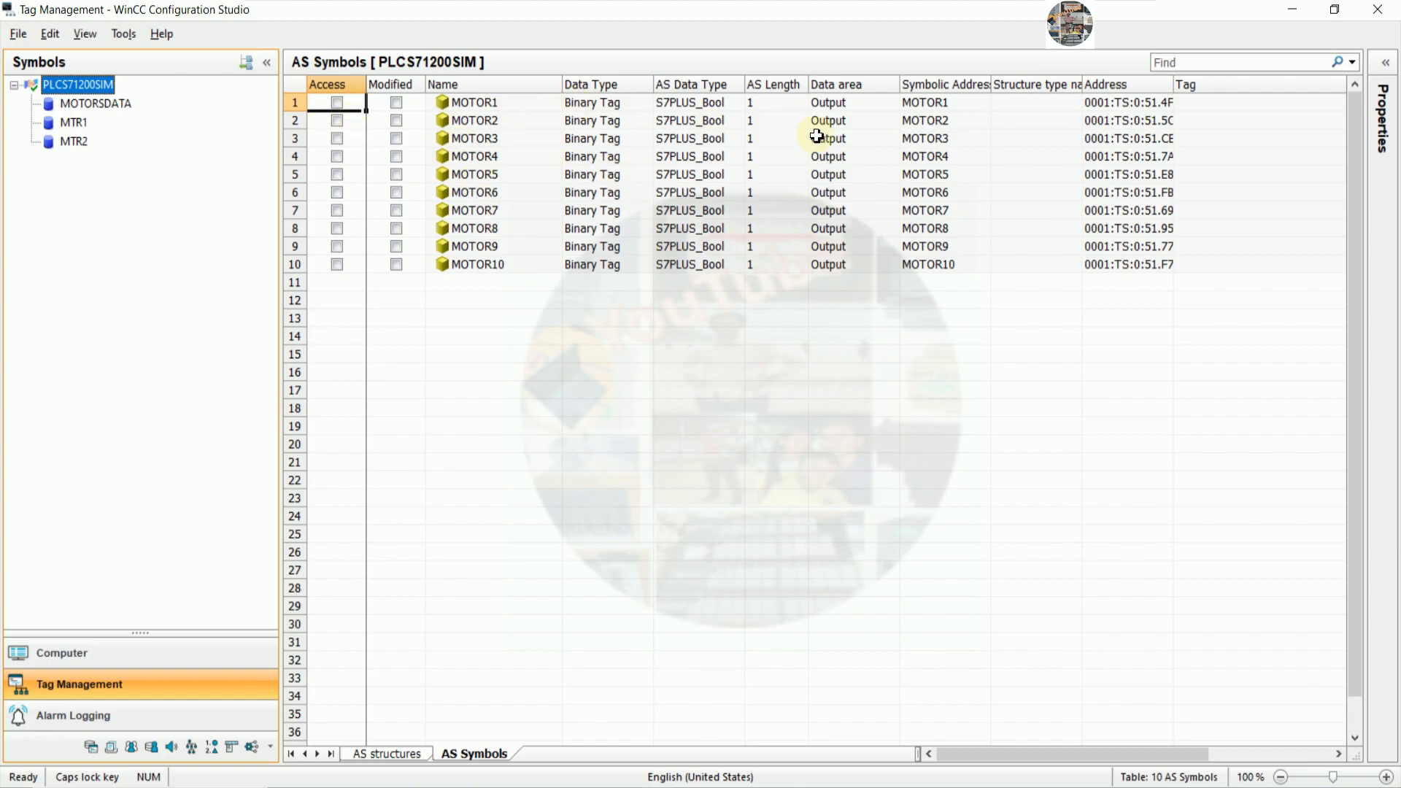
left_click(337, 103)
left_click(337, 121)
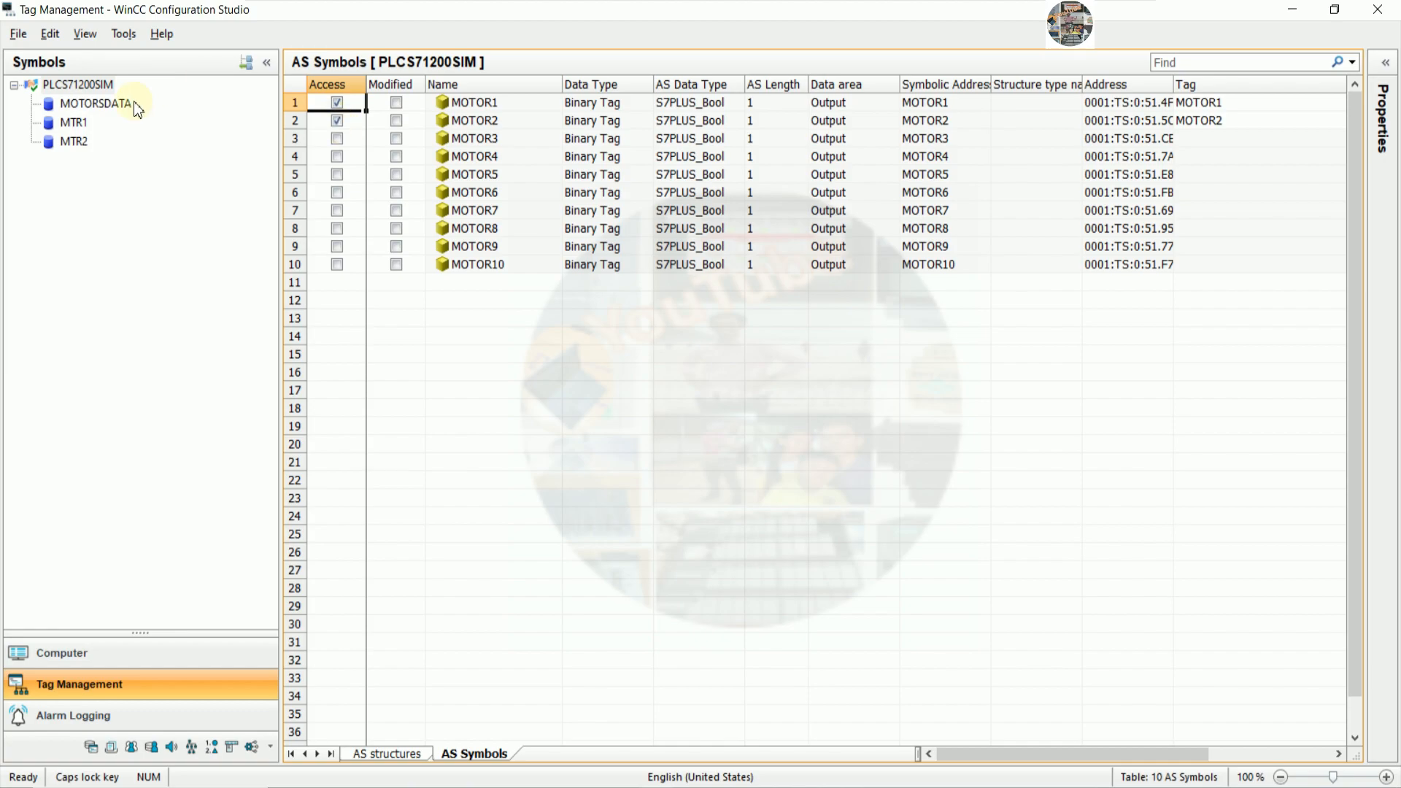
- In the MOTORSDATA block, enable access to the START, STOP and RUN symbols of M1 and M2
left_click(102, 107)
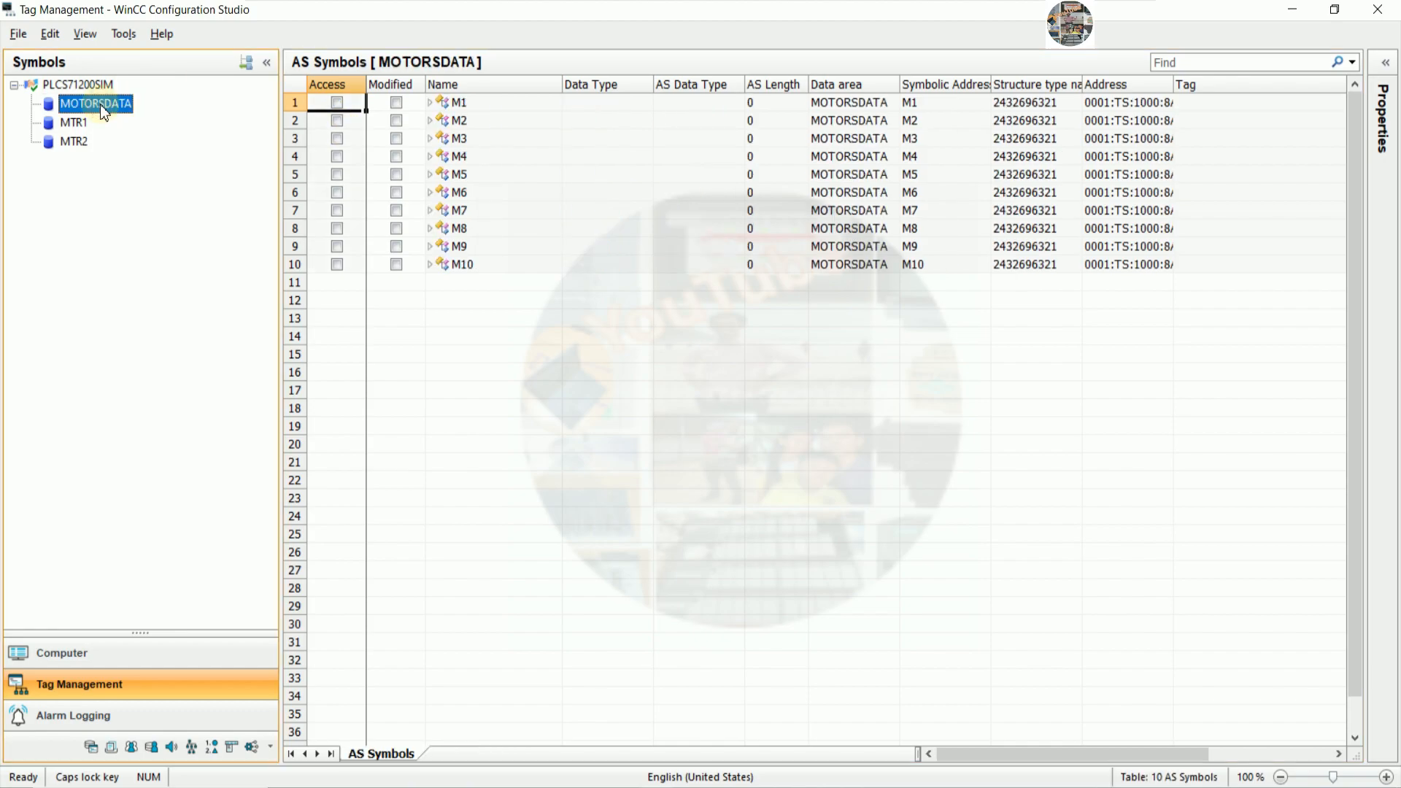
left_click(431, 104)
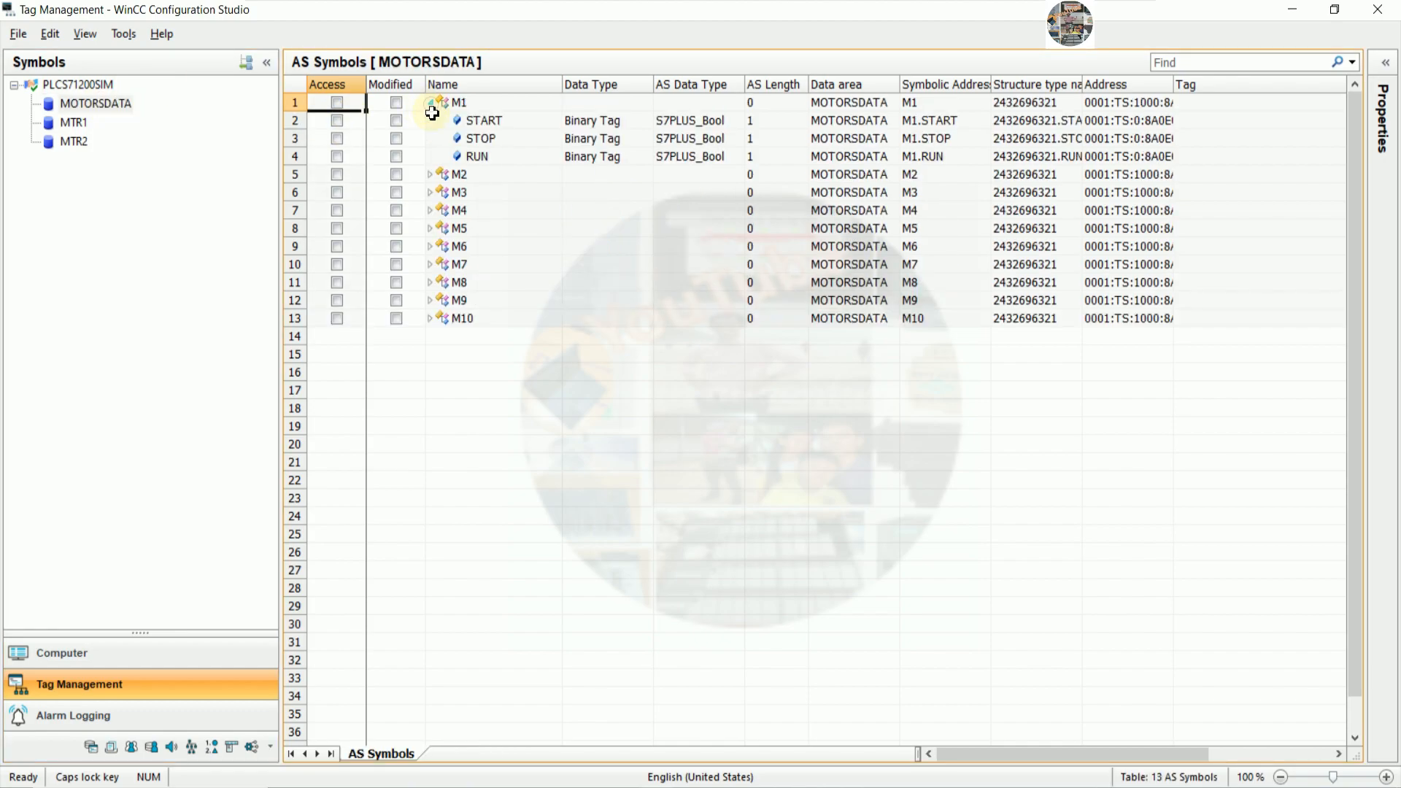
left_click(336, 120)
left_click(336, 138)
left_click(337, 156)
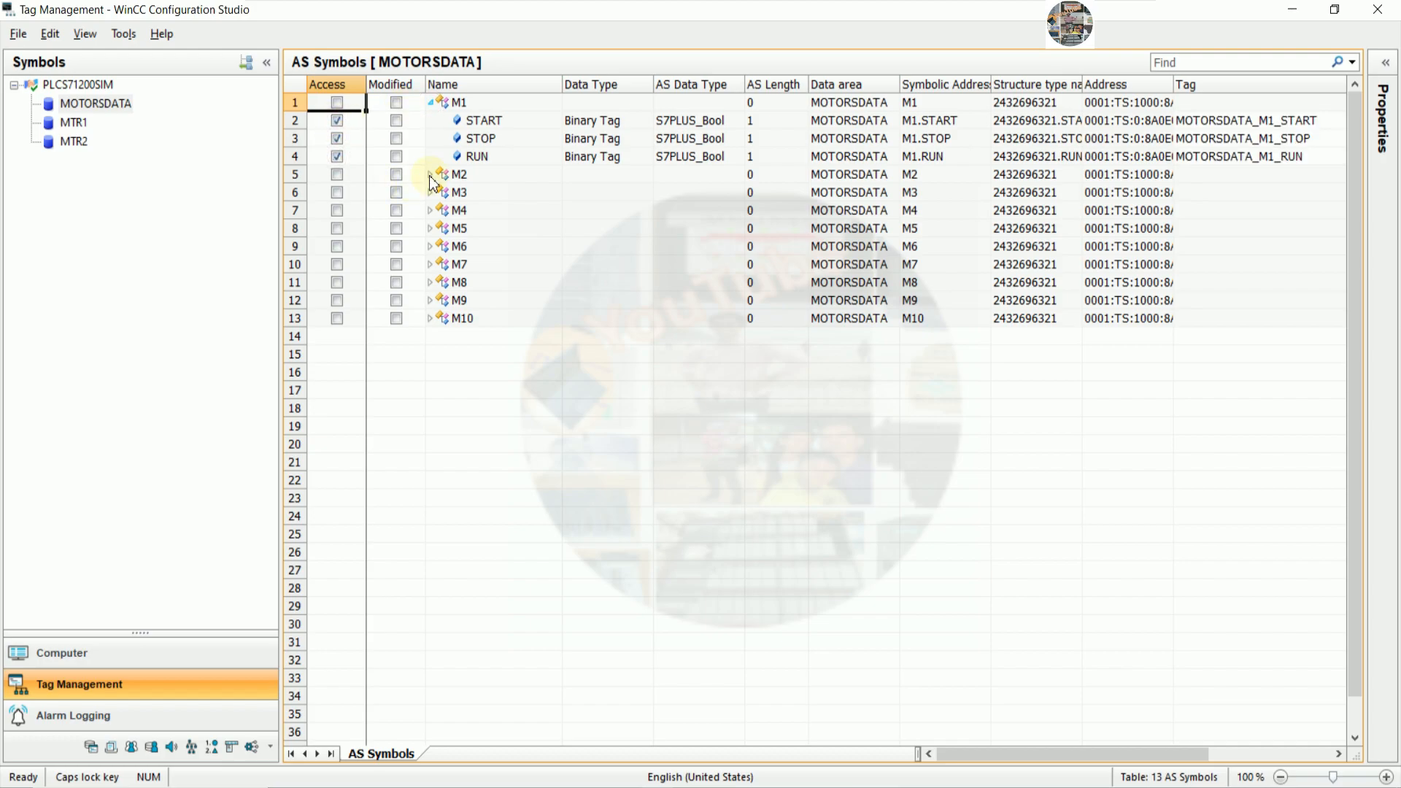
left_click(431, 175)
left_click(336, 192)
left_click(338, 212)
left_click(338, 228)
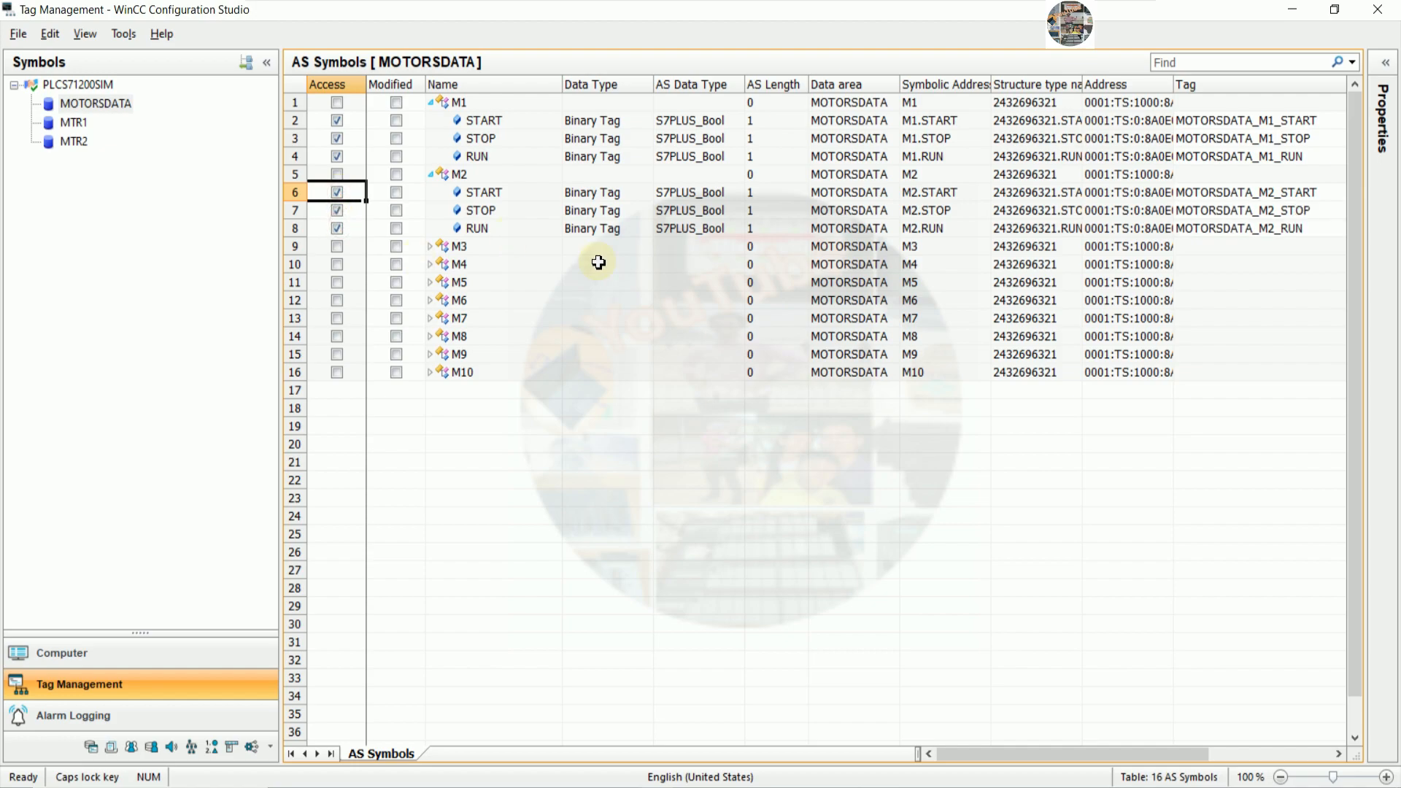
- Return to WinCC Explorer and open the picture POPUPMOTOR1.Pdl in Graphics Designer
left_click(1292, 20)
left_click(133, 183)
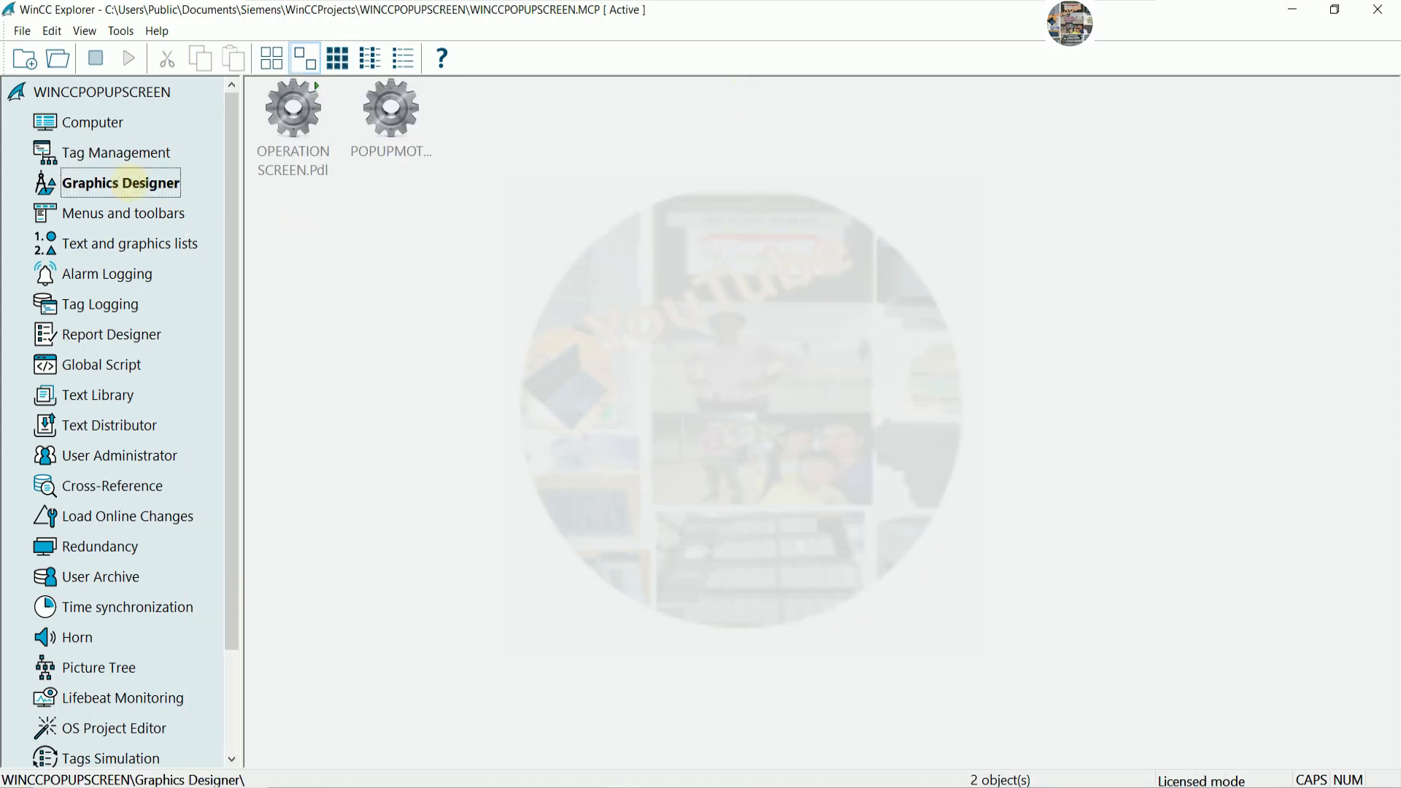
left_click(395, 128)
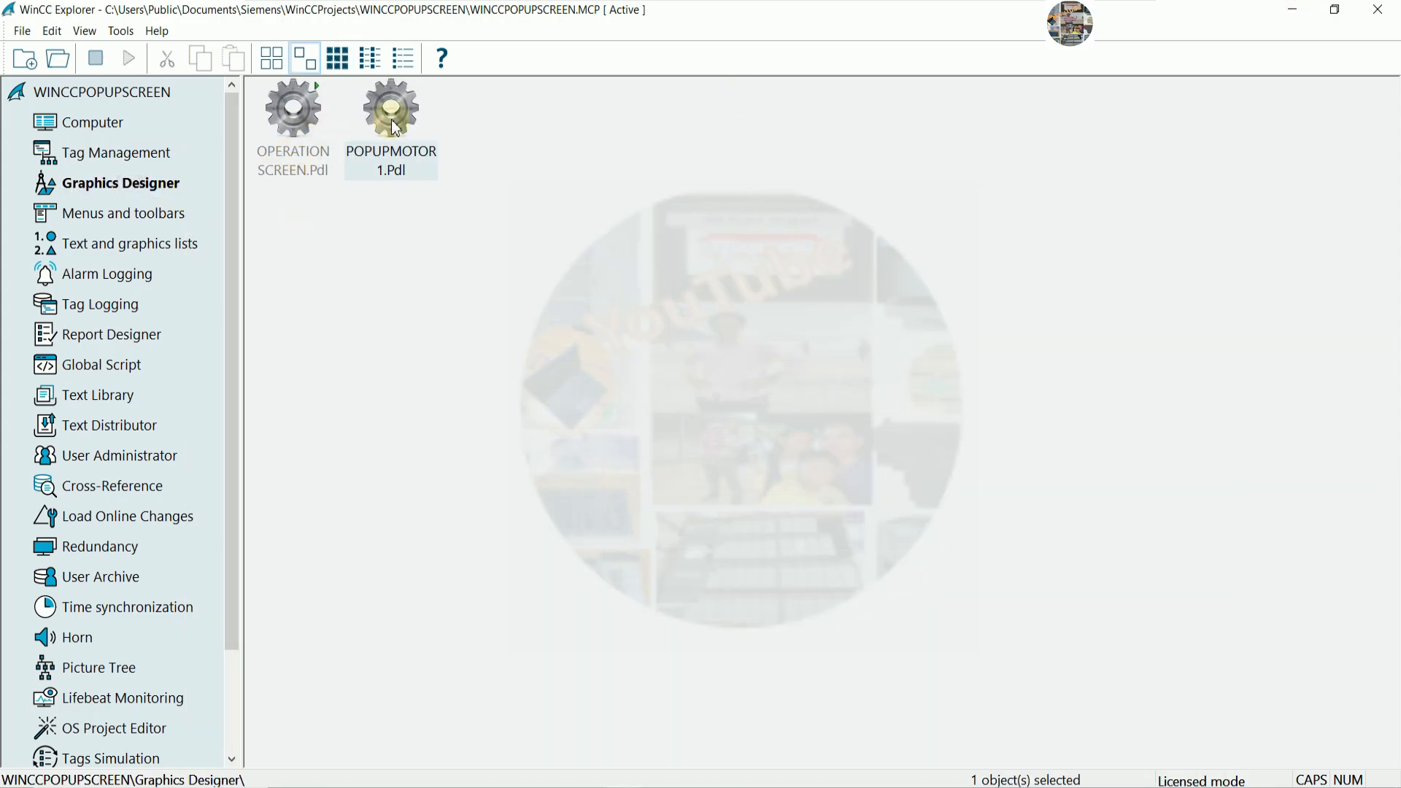
left_click(420, 219)
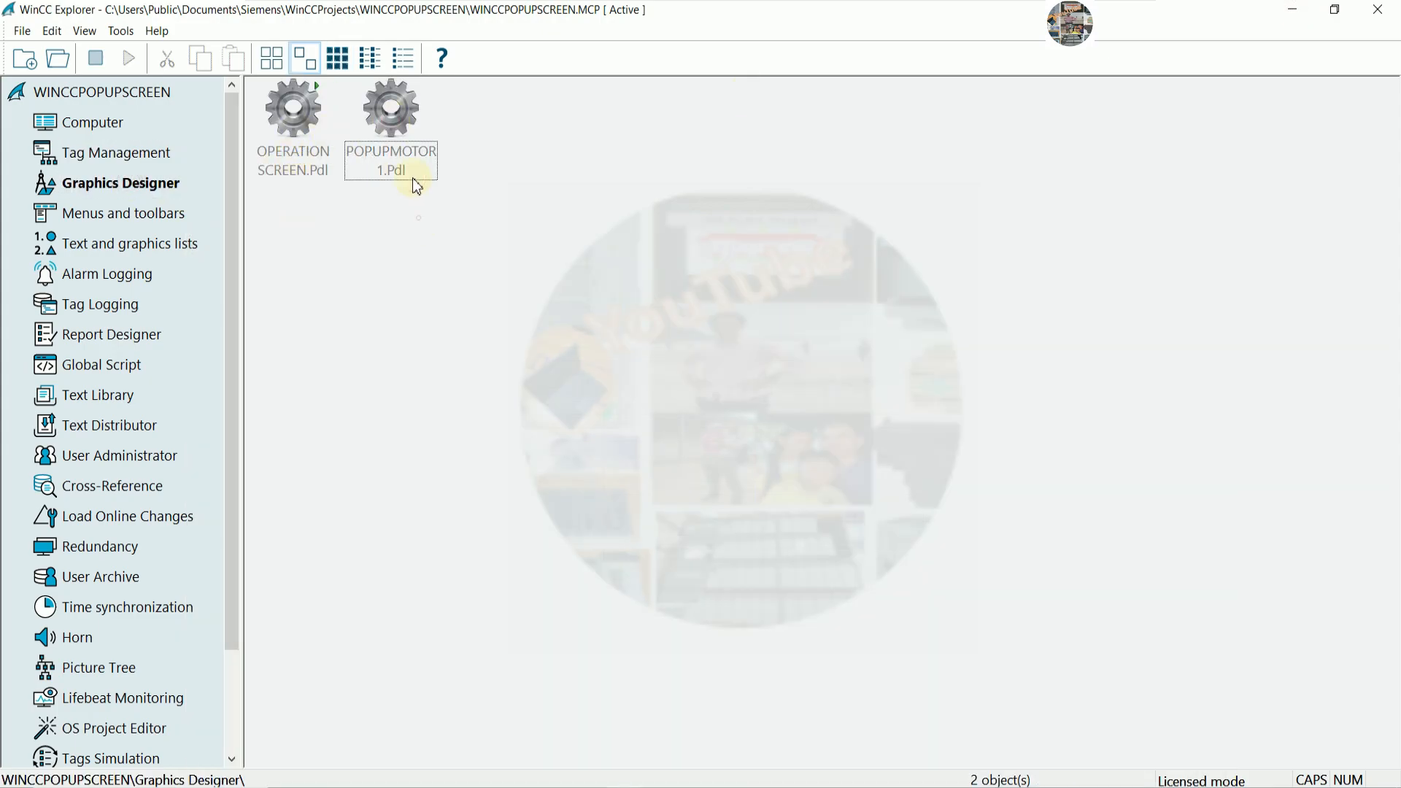
right_click(394, 129)
left_click(432, 132)
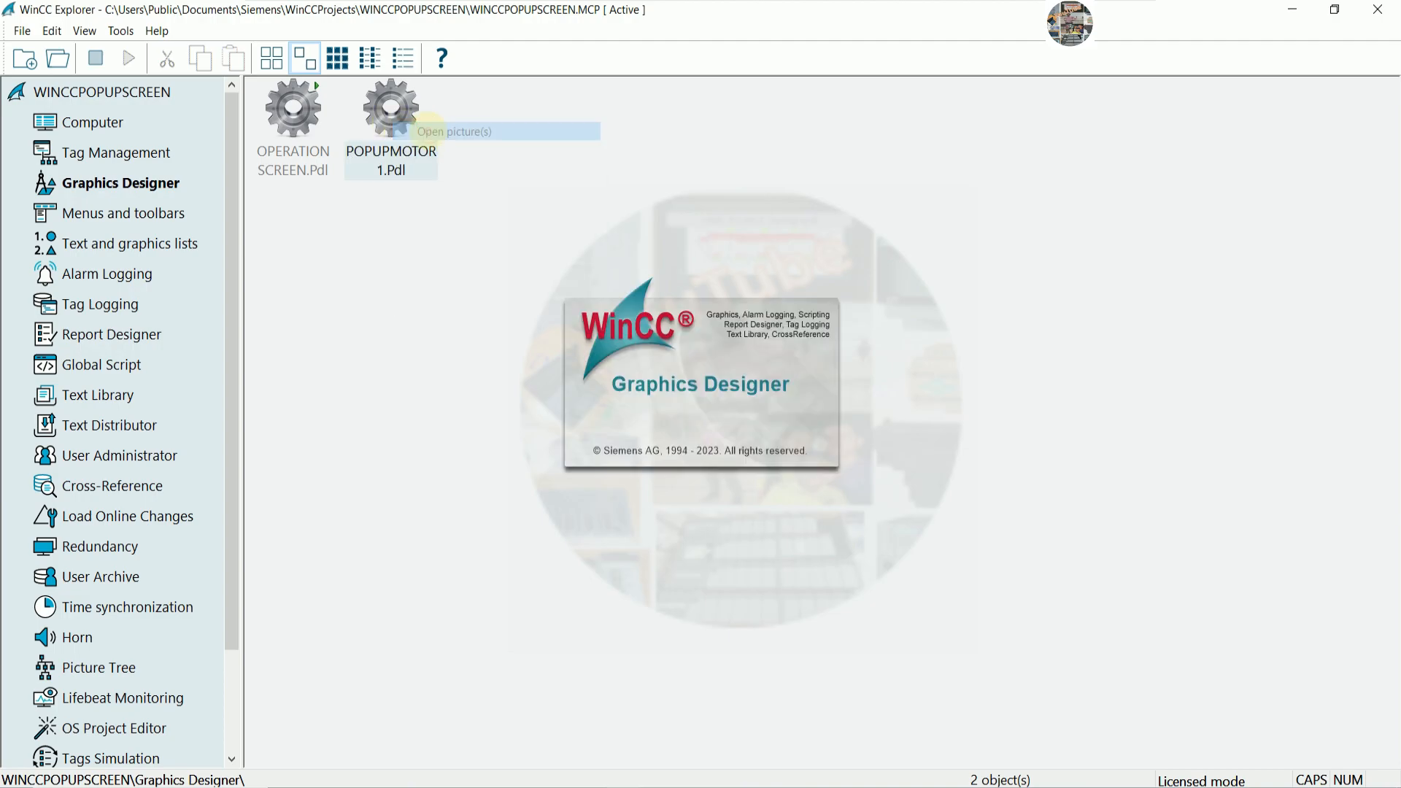
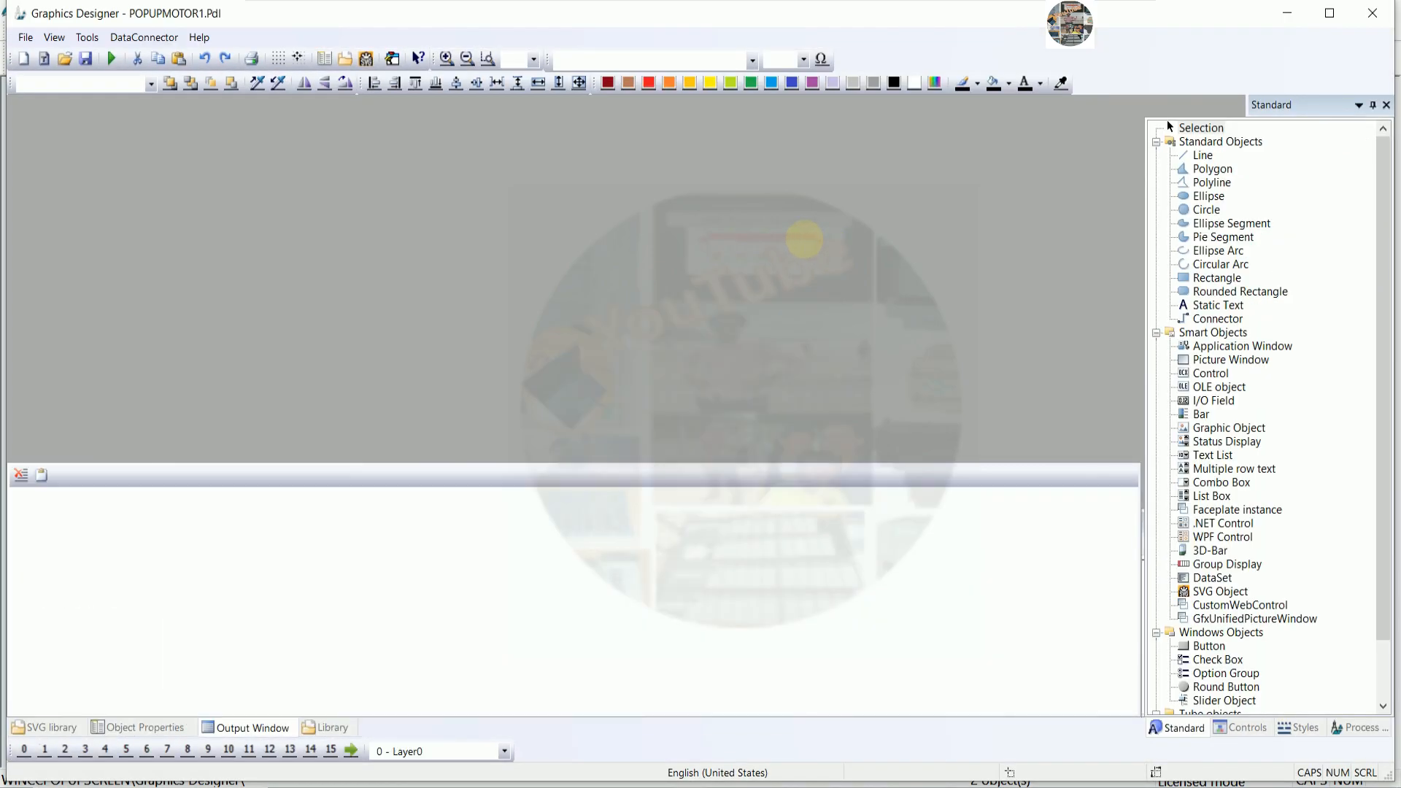
- Open the properties of the POPUPMOTOR1 picture and set its Global Color Scheme effect to No
right_click(572, 197)
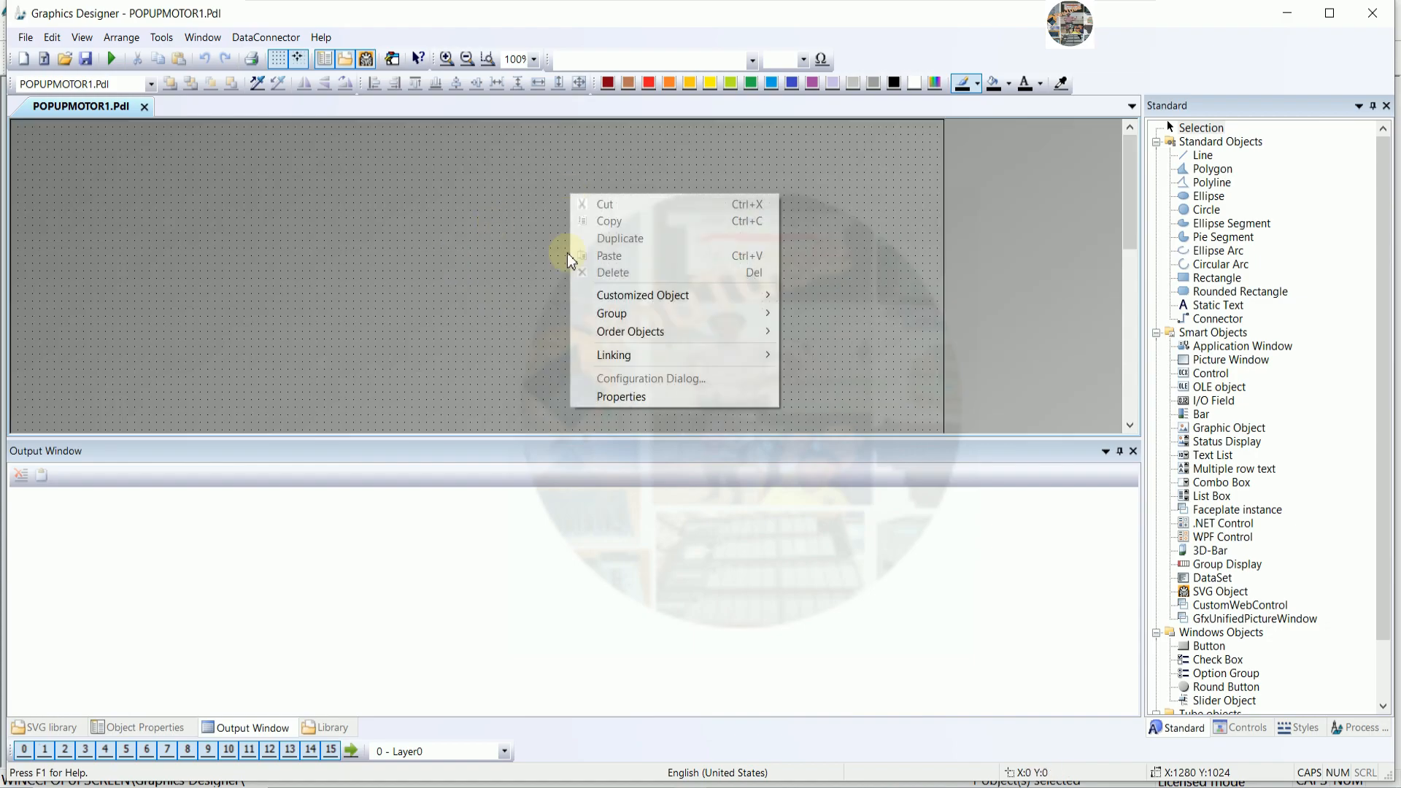
left_click(632, 409)
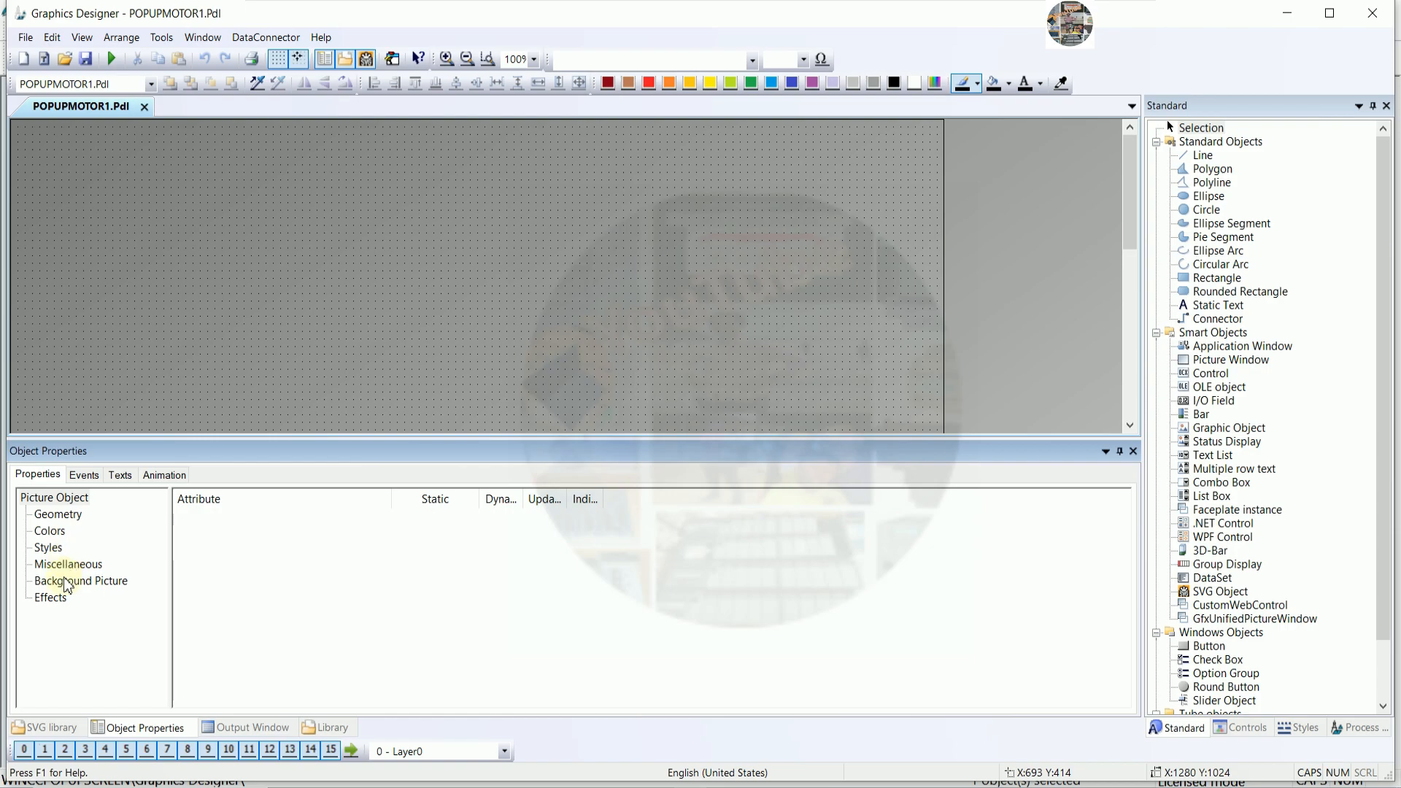
left_click(59, 515)
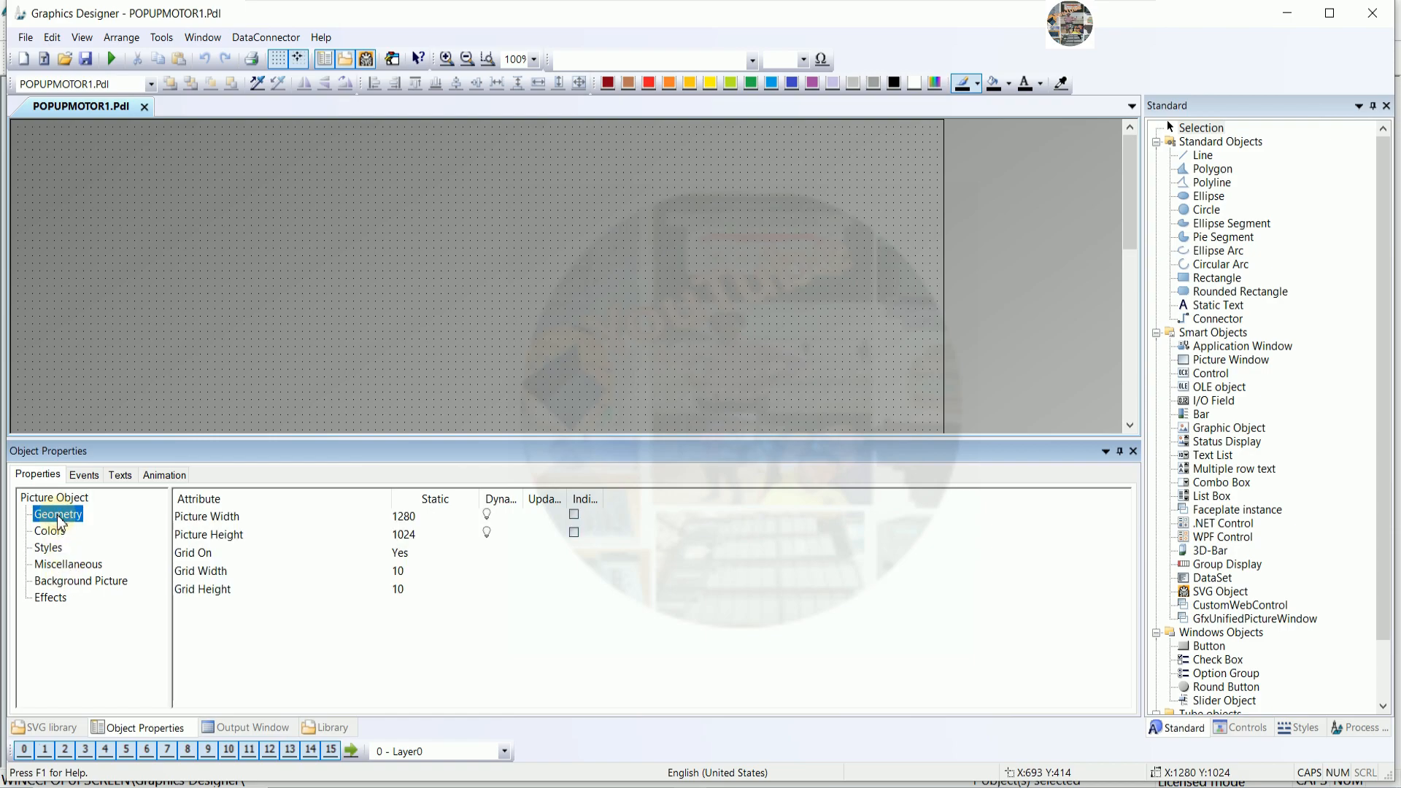
left_click(53, 598)
left_click(376, 515)
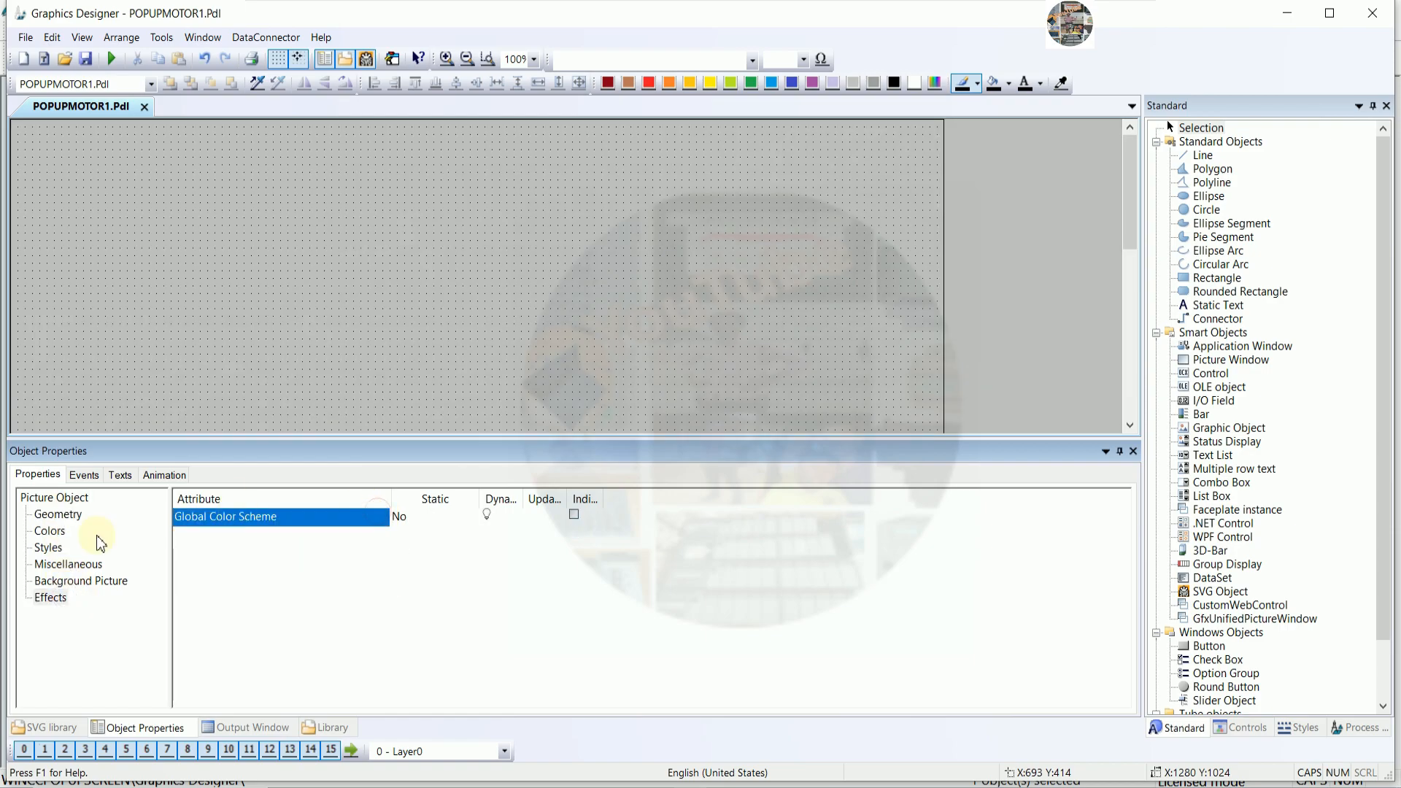
- Set the picture width to 200, change it to 250, and set the picture height to 250
left_click(59, 516)
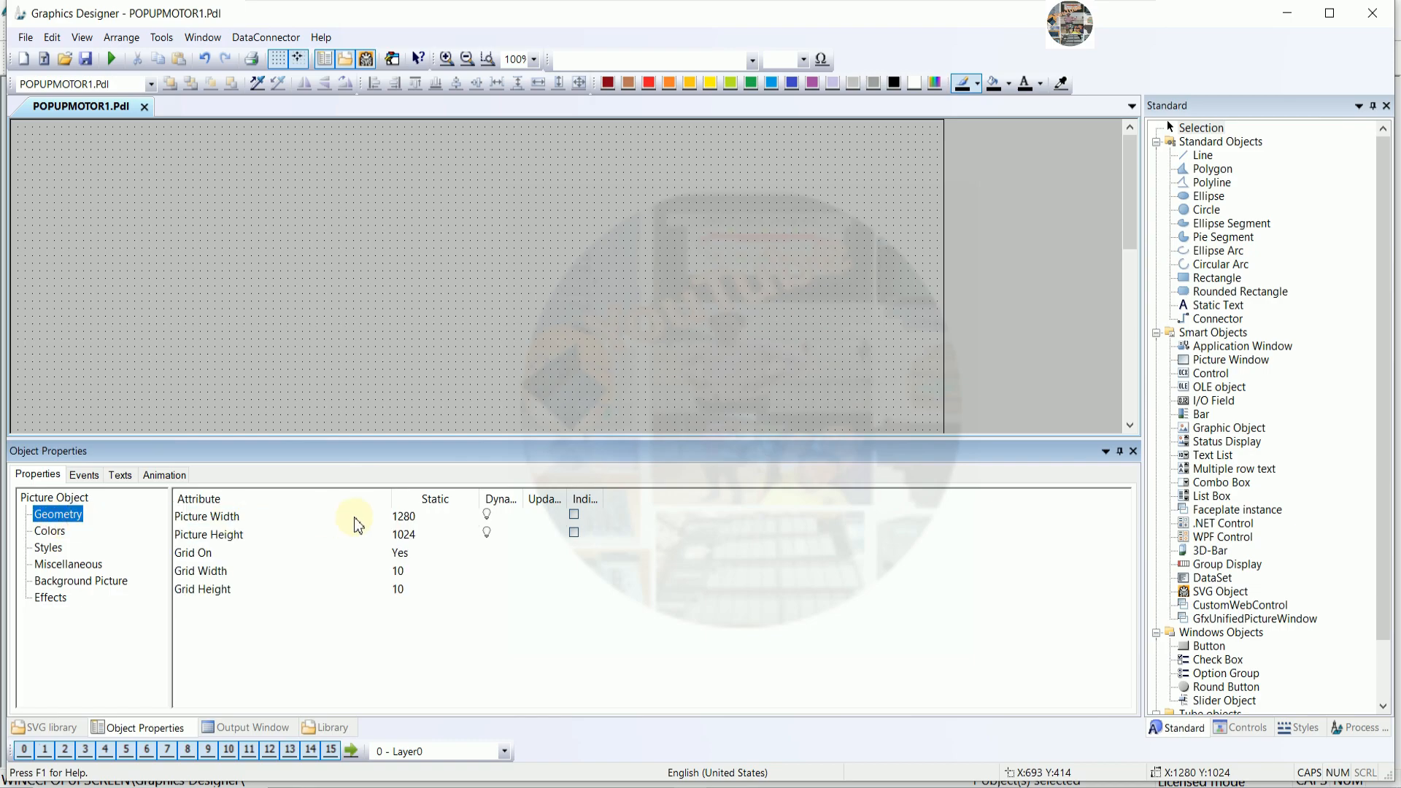
double_click(403, 516)
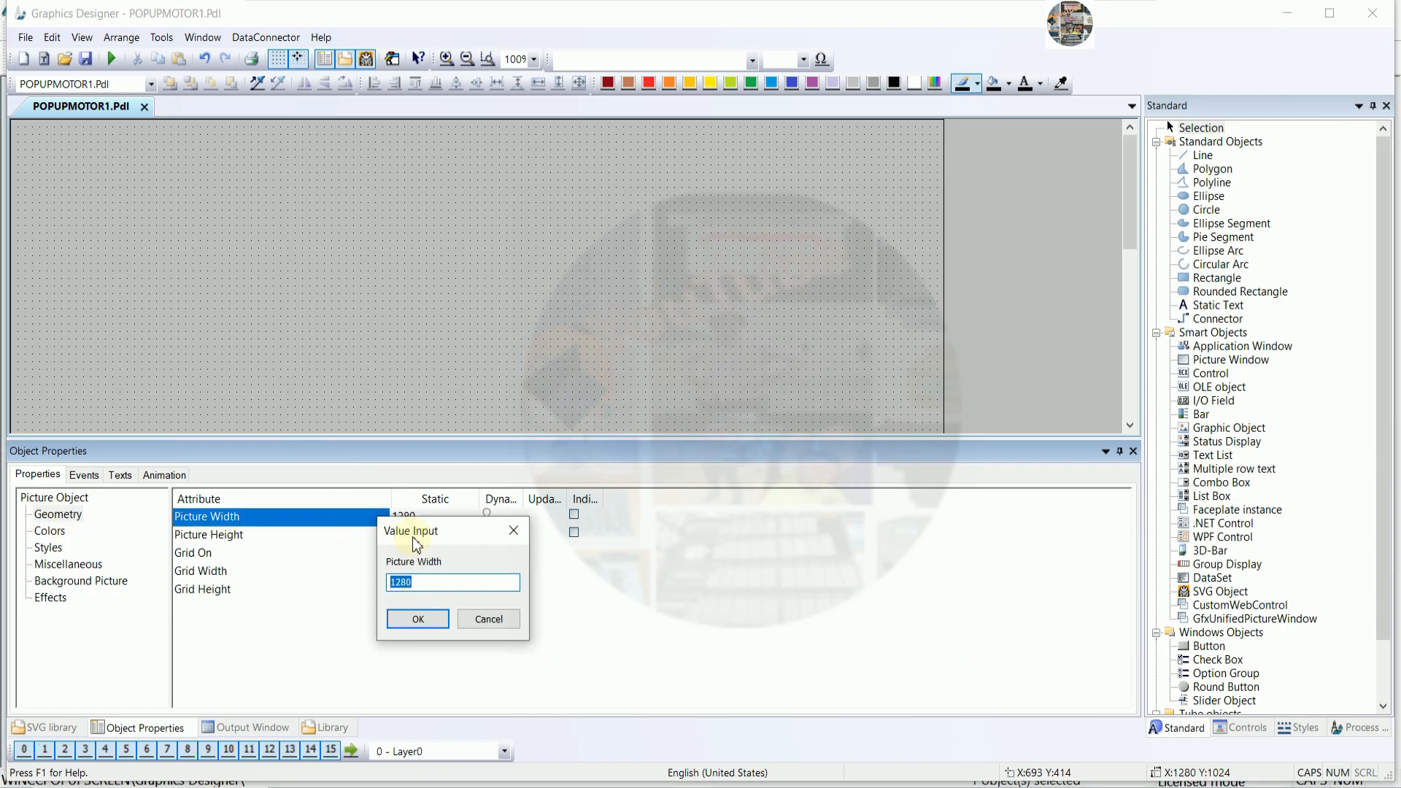
type("200")
key("Return")
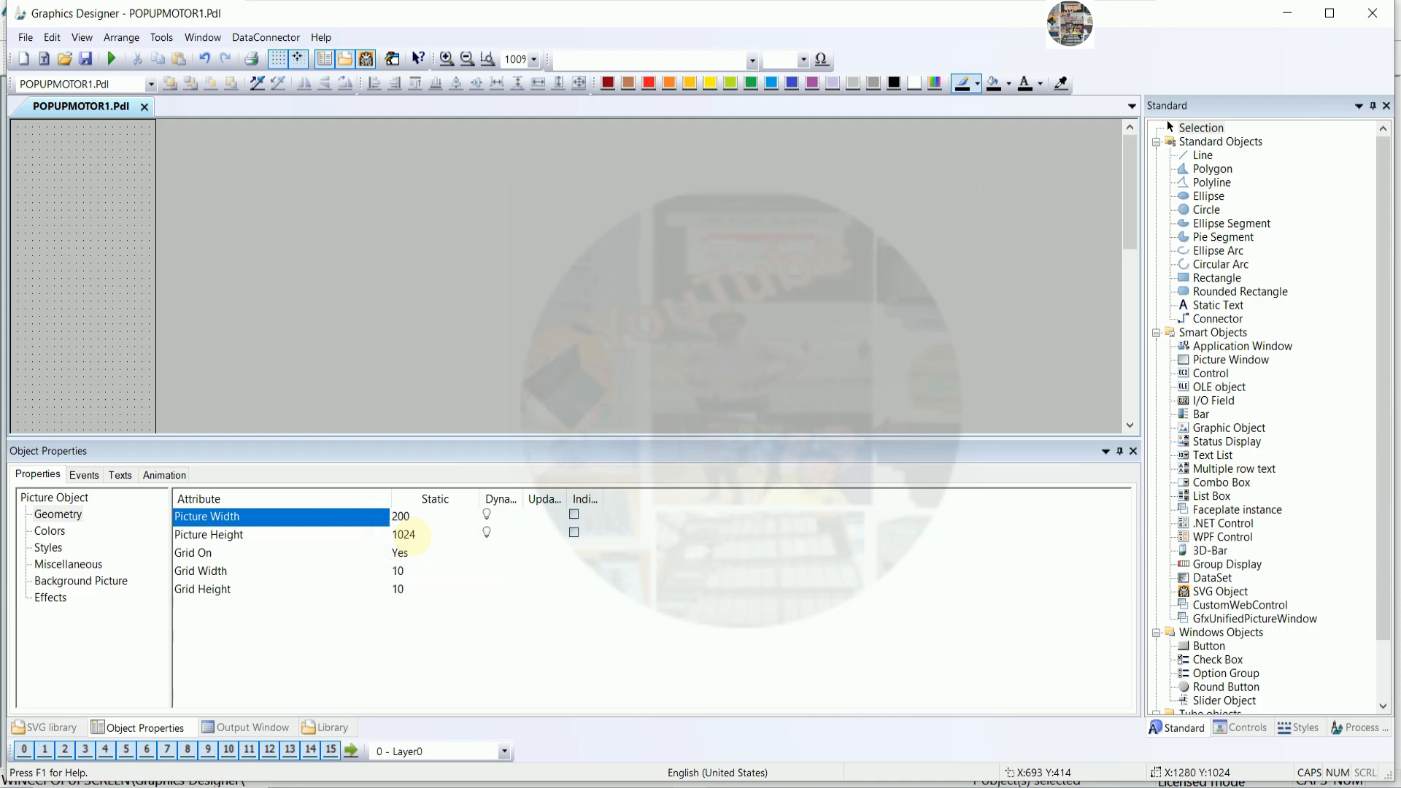
left_click(403, 535)
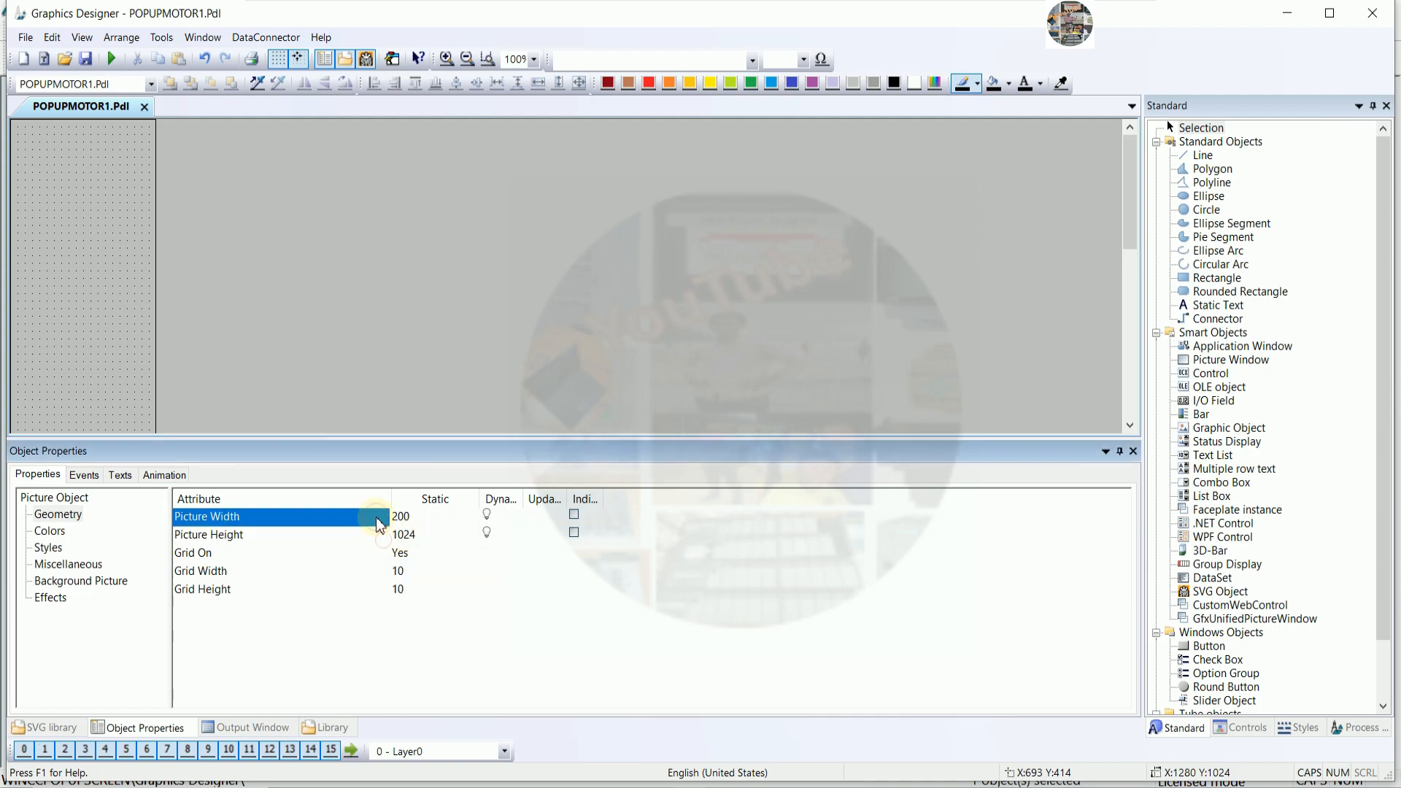
double_click(398, 517)
type("250")
key("Return")
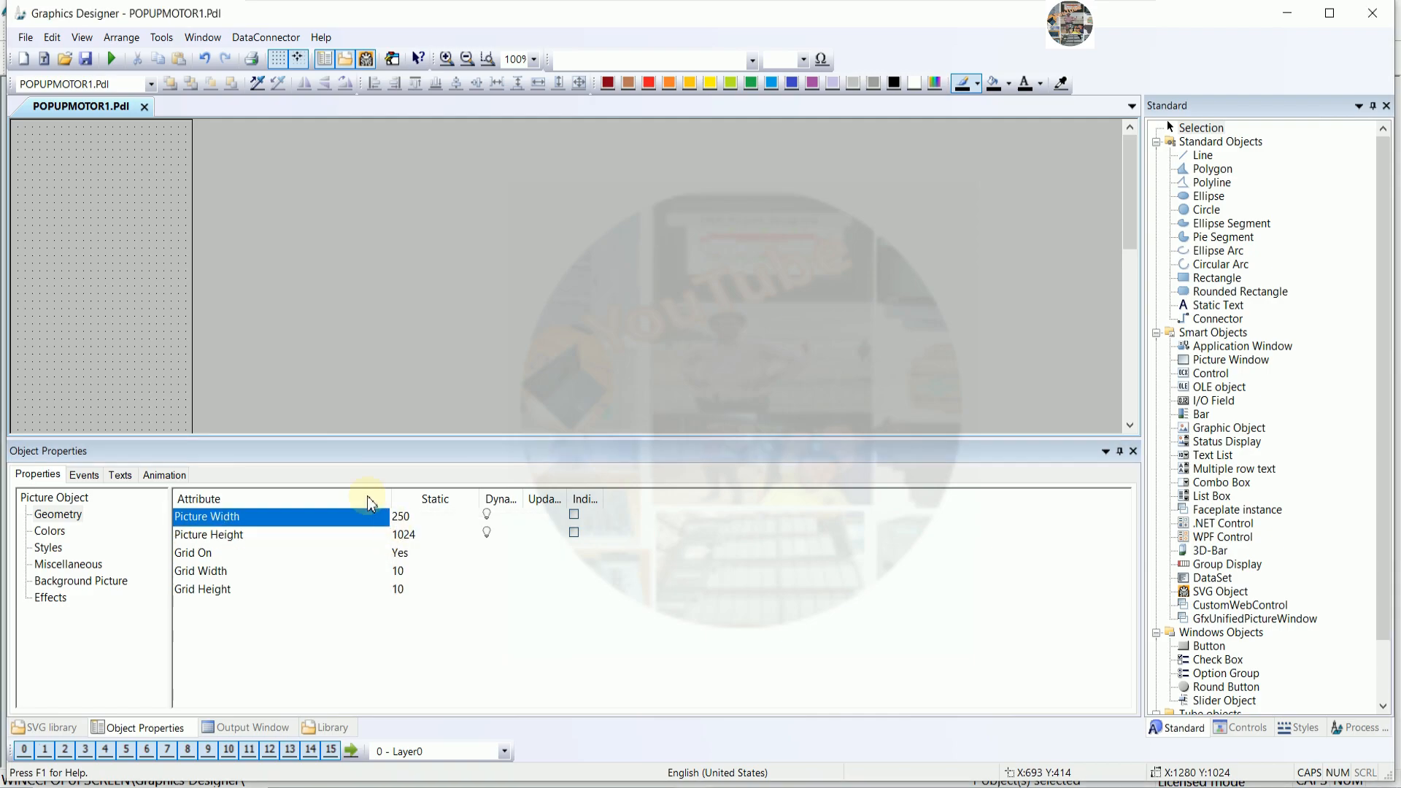
double_click(374, 535)
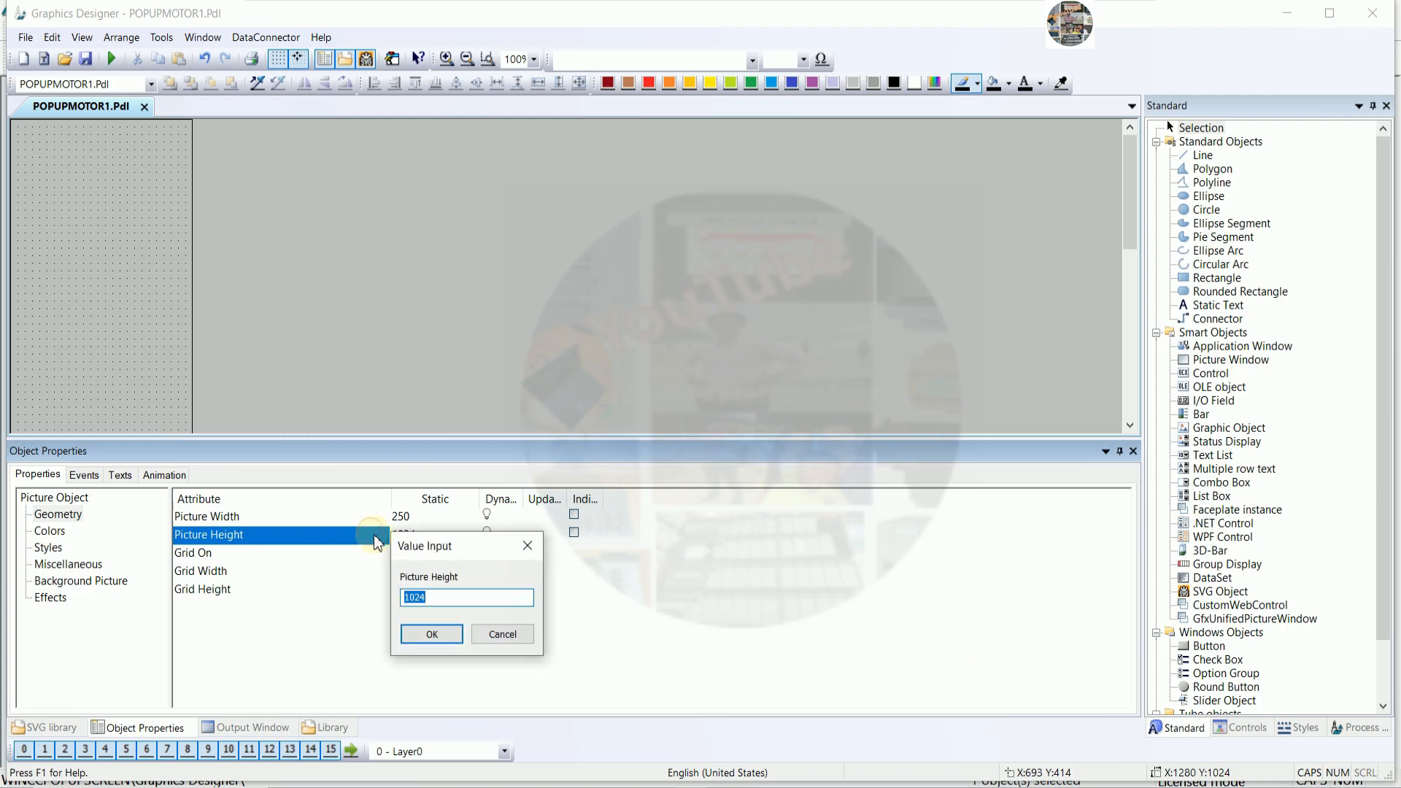
type("250")
key("Return")
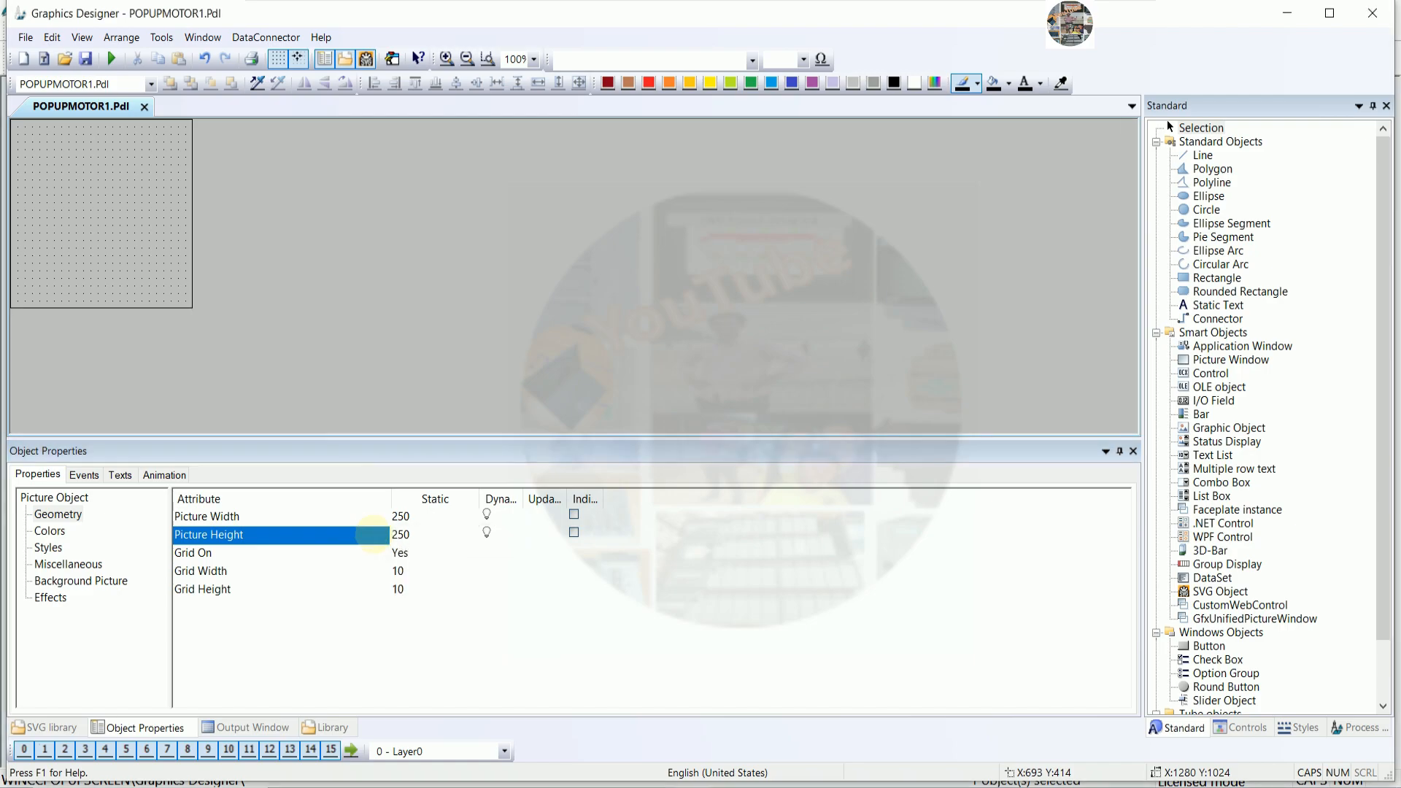
- Widen the picture to 260 and then to 280
double_click(363, 518)
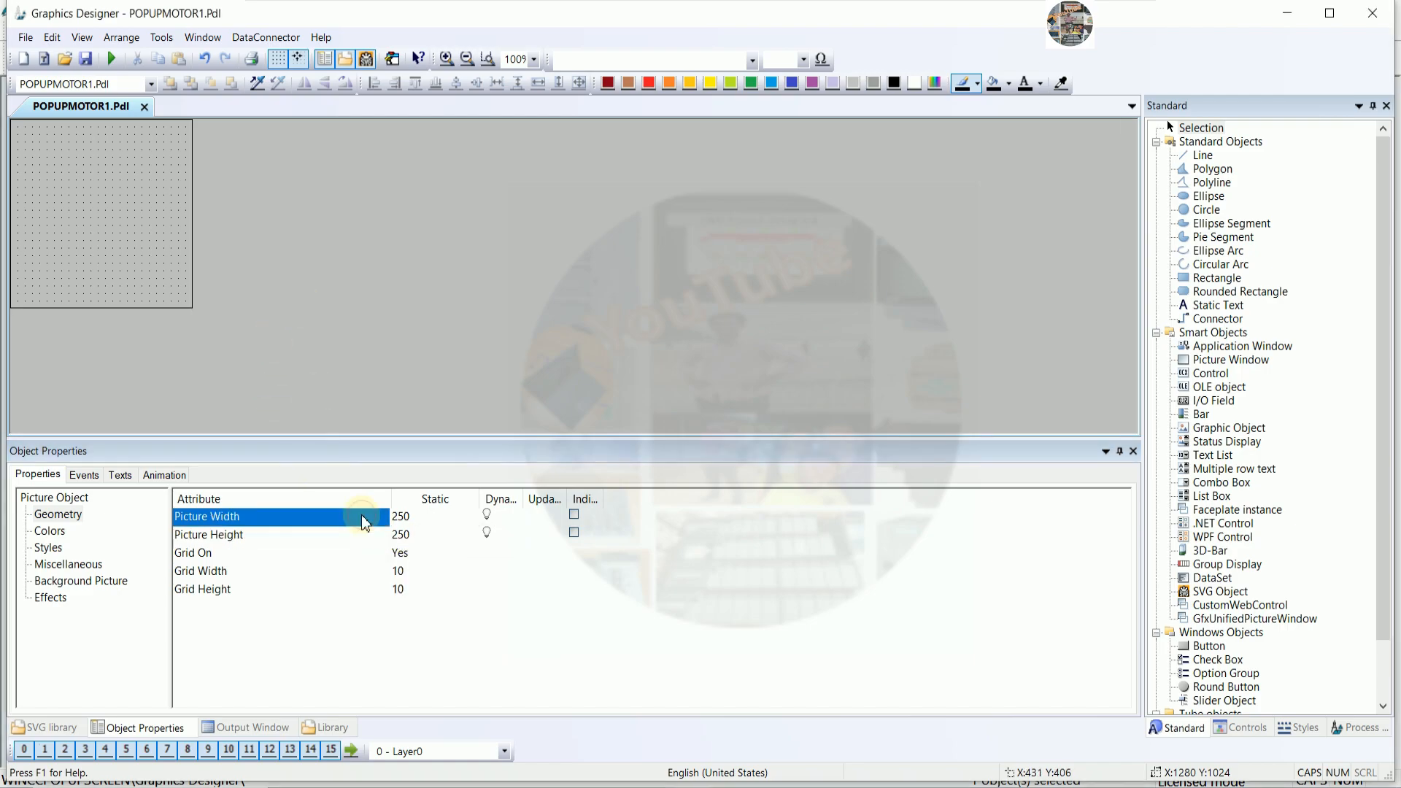
type("260")
key("Return")
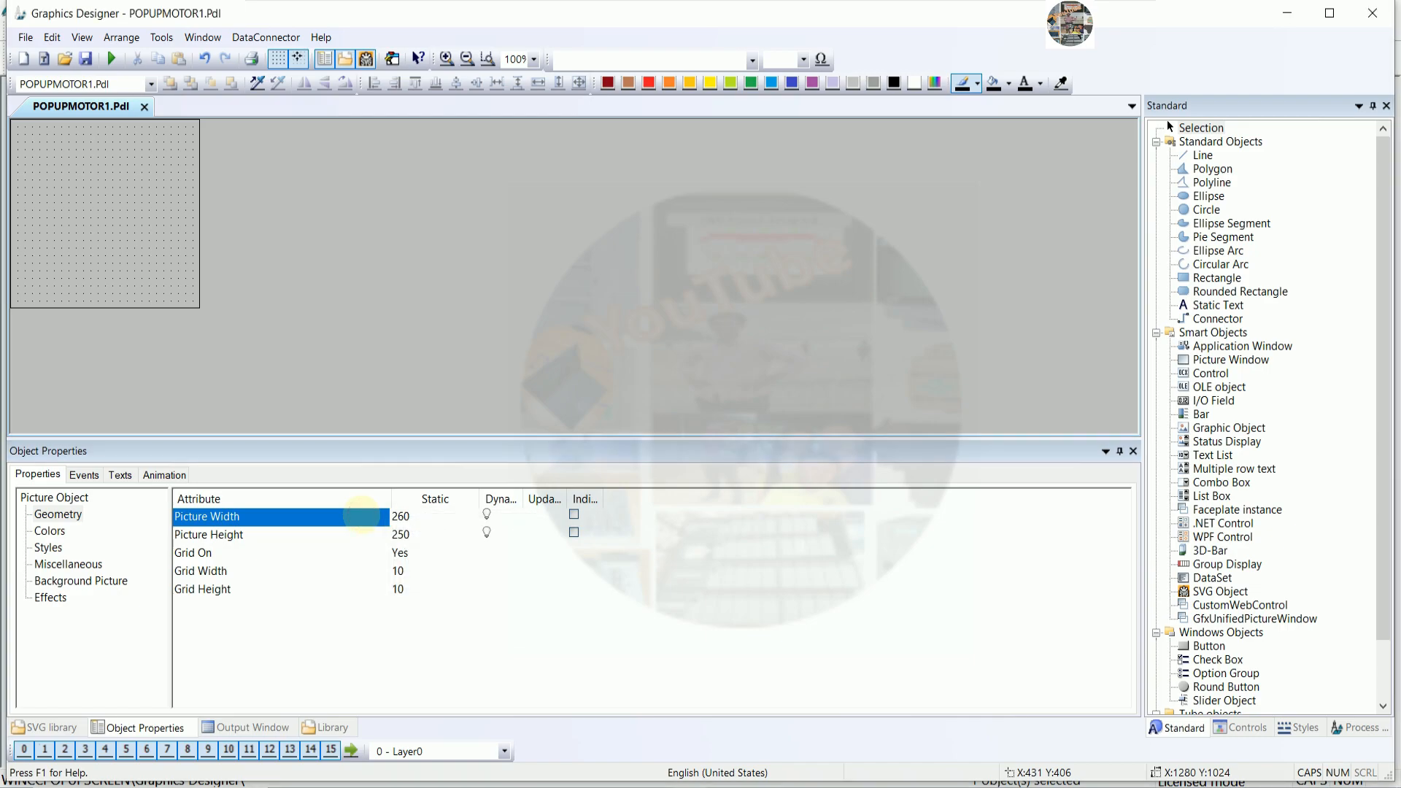
double_click(330, 518)
type("280")
key("Return")
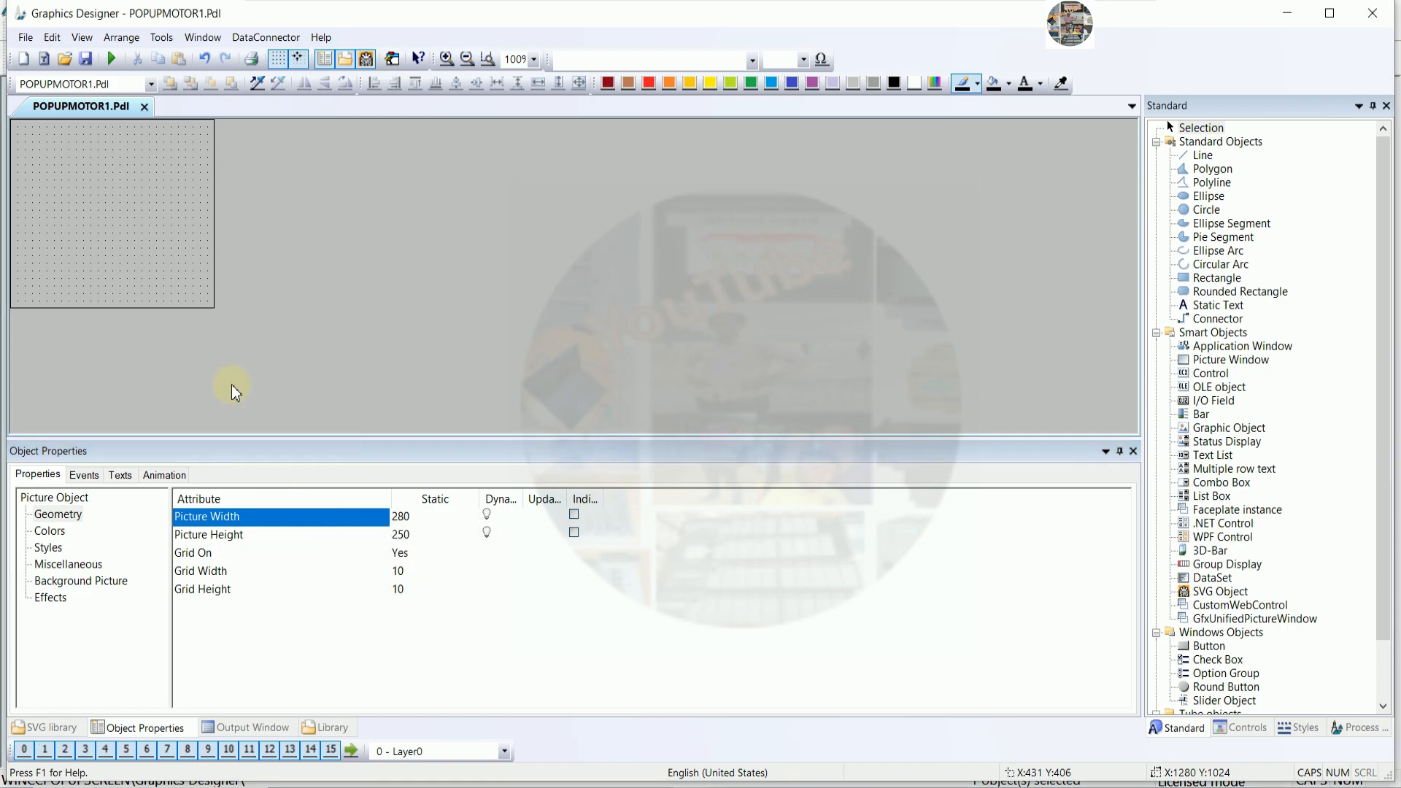
left_click(168, 239)
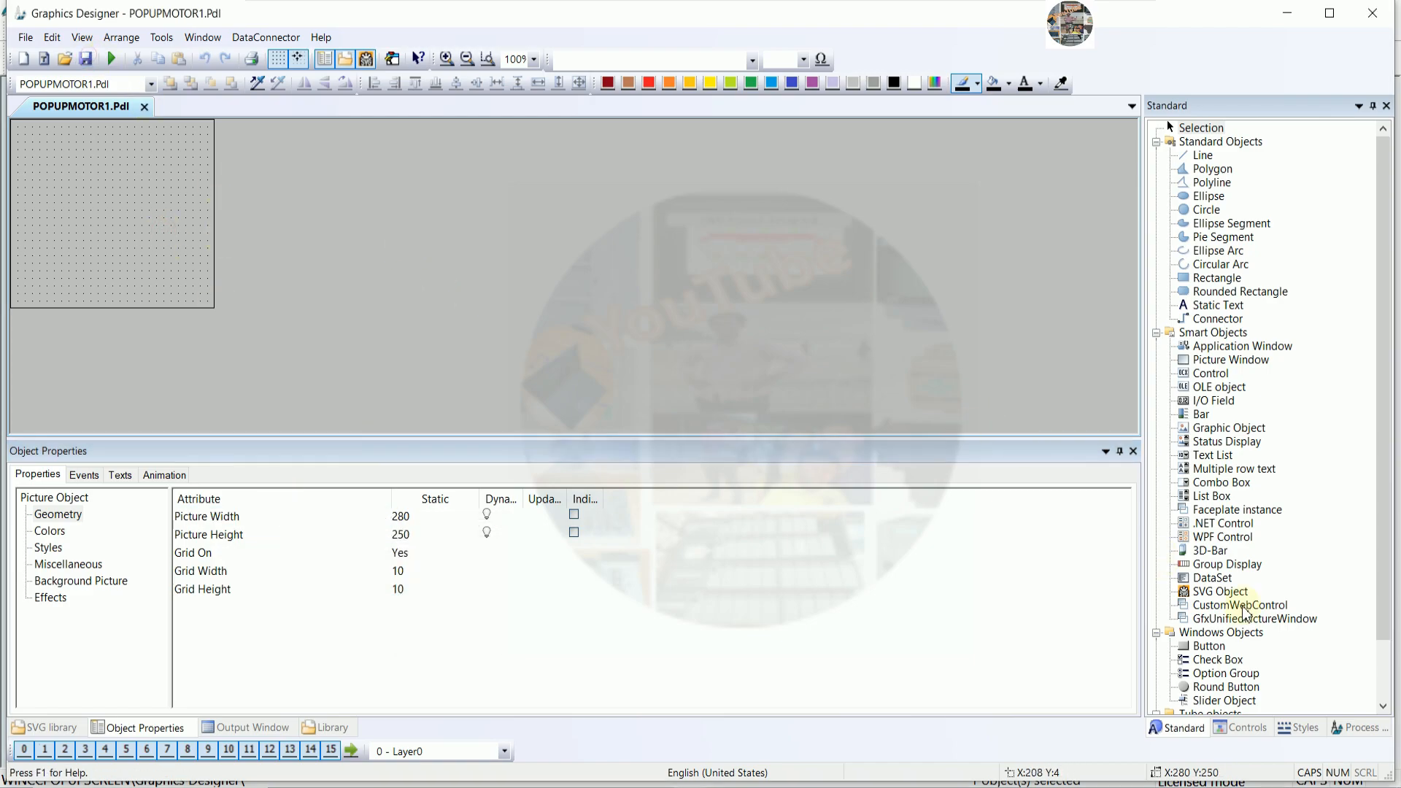
- Insert a Siemens HMI Symbol Library 1.4.1 control in the picture, about 190 wide and 150 high
left_click(1244, 728)
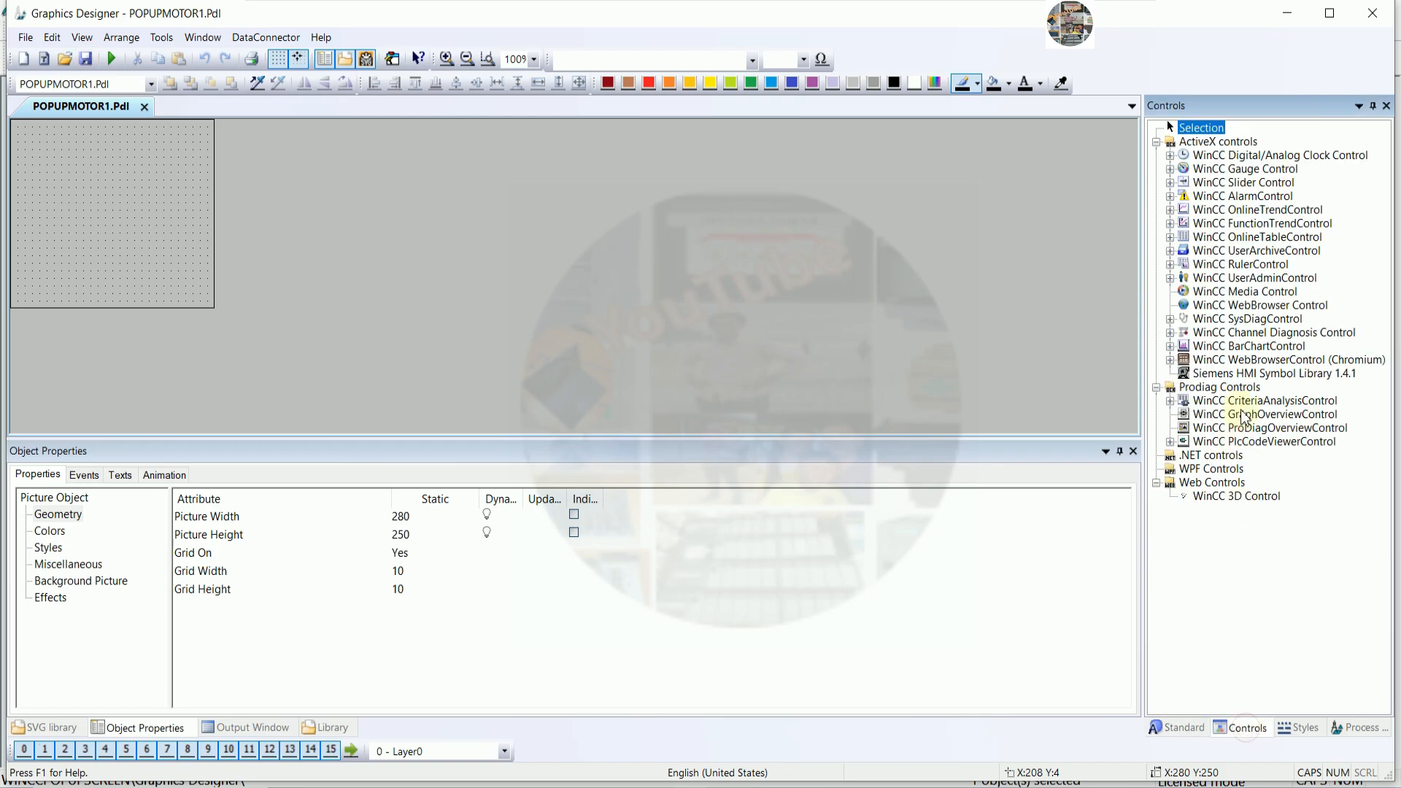
left_click(1259, 374)
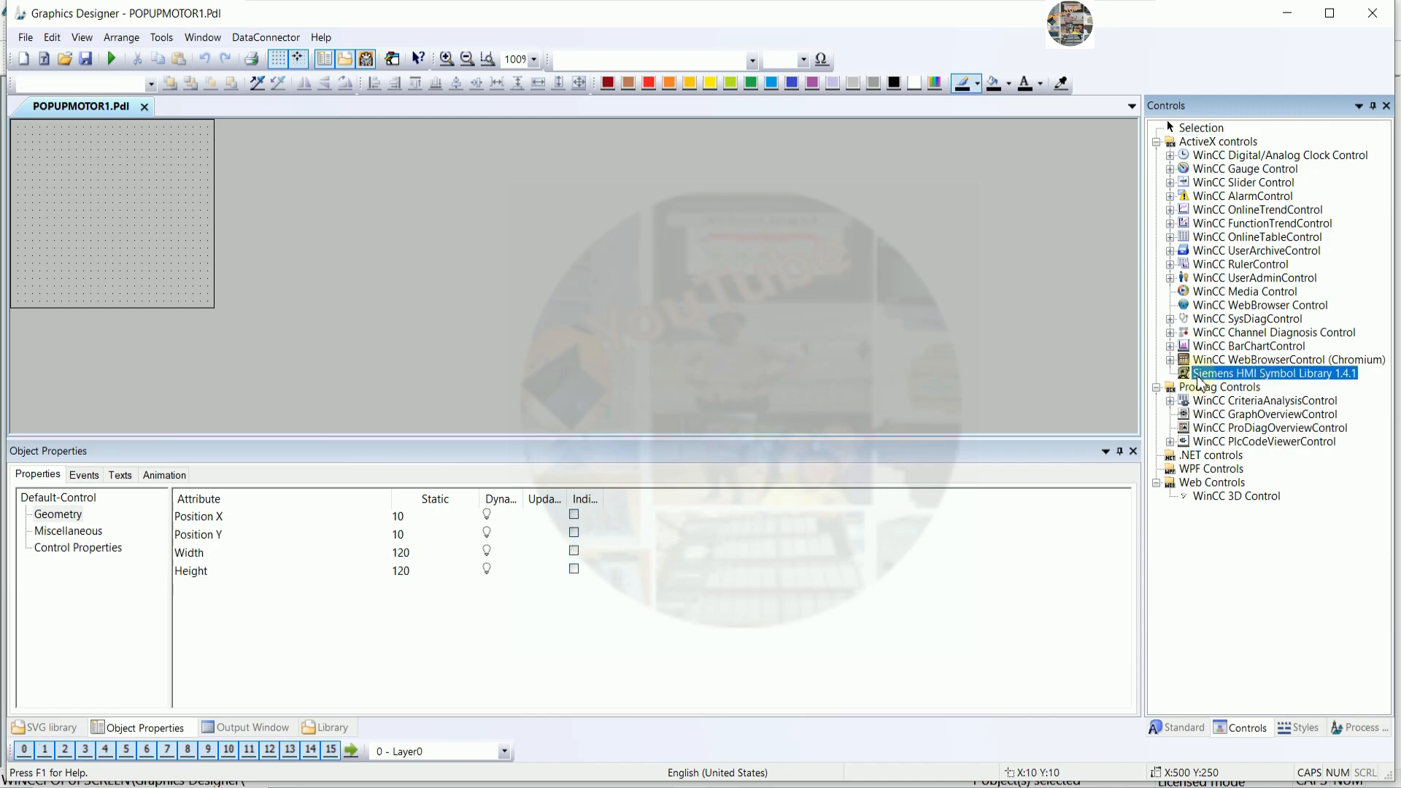
left_click_drag(44, 145, 179, 256)
- Assign the dark grey motor, fifth in the first row of the Motors category, to the symbol library control
double_click(205, 192)
left_click_drag(322, 38, 796, 56)
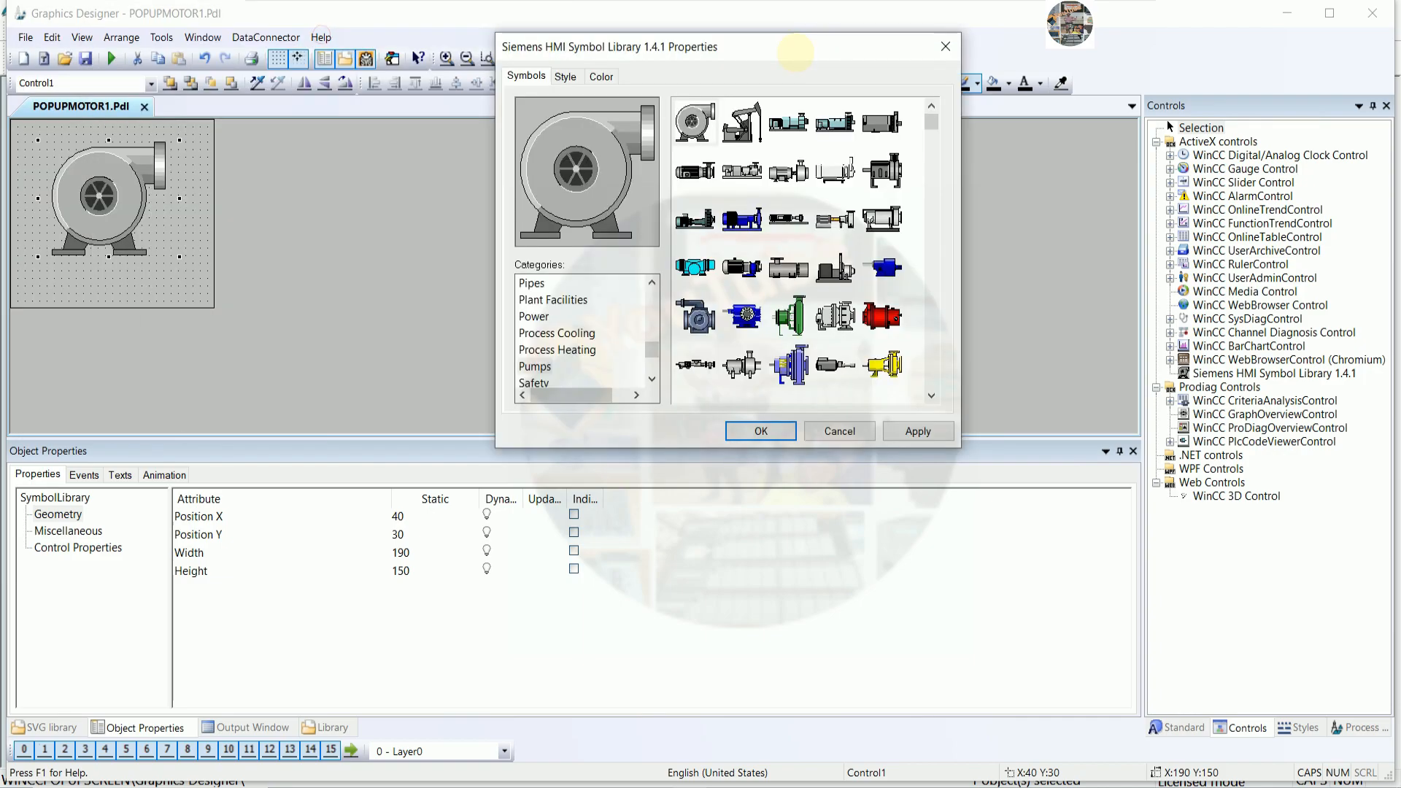
left_click_drag(655, 357, 652, 339)
left_click(586, 352)
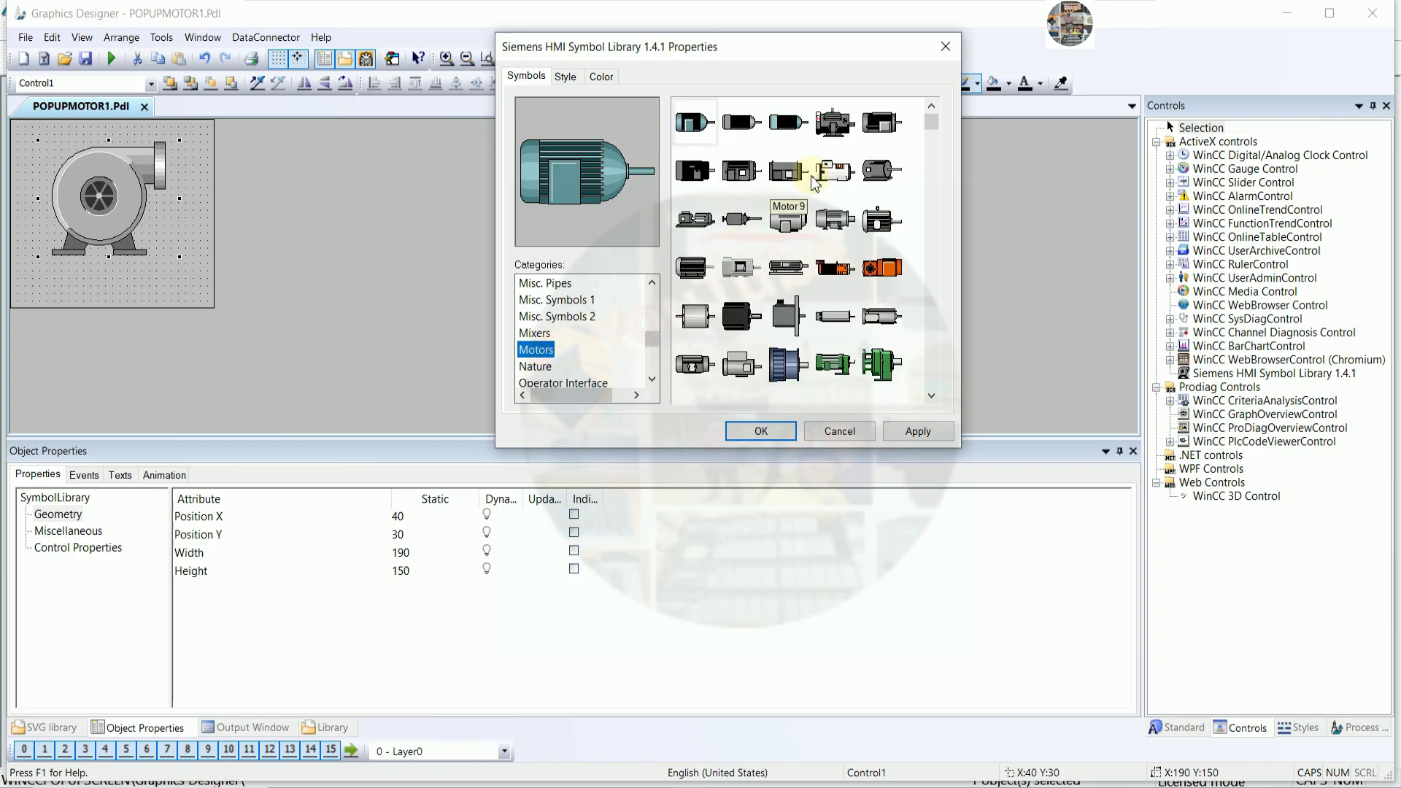
double_click(872, 118)
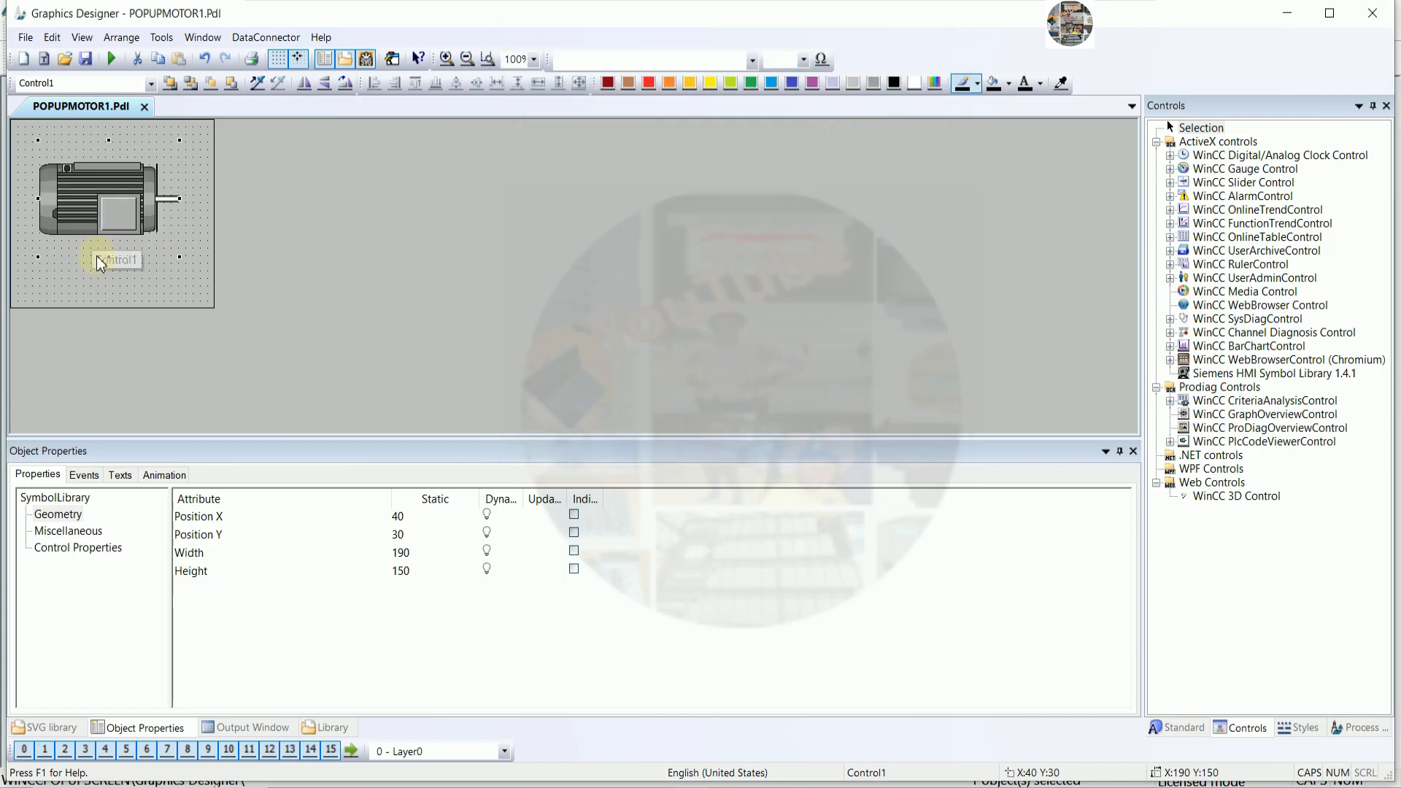
- Enlarge the motor symbol to 220 wide by 180 high, with its origin at X 20, Y 10
left_click_drag(109, 257, 111, 269)
left_click_drag(178, 203, 187, 203)
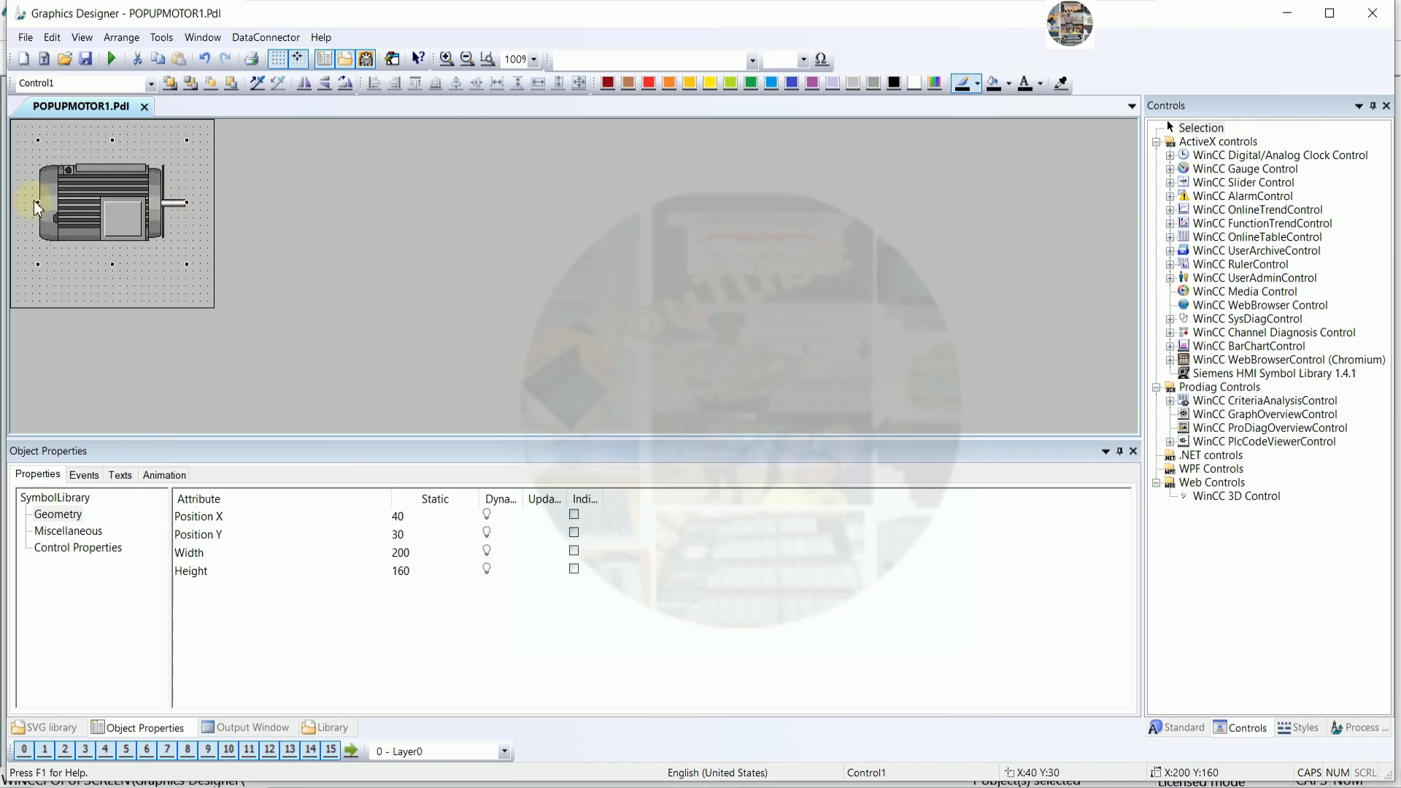
left_click_drag(38, 203, 24, 204)
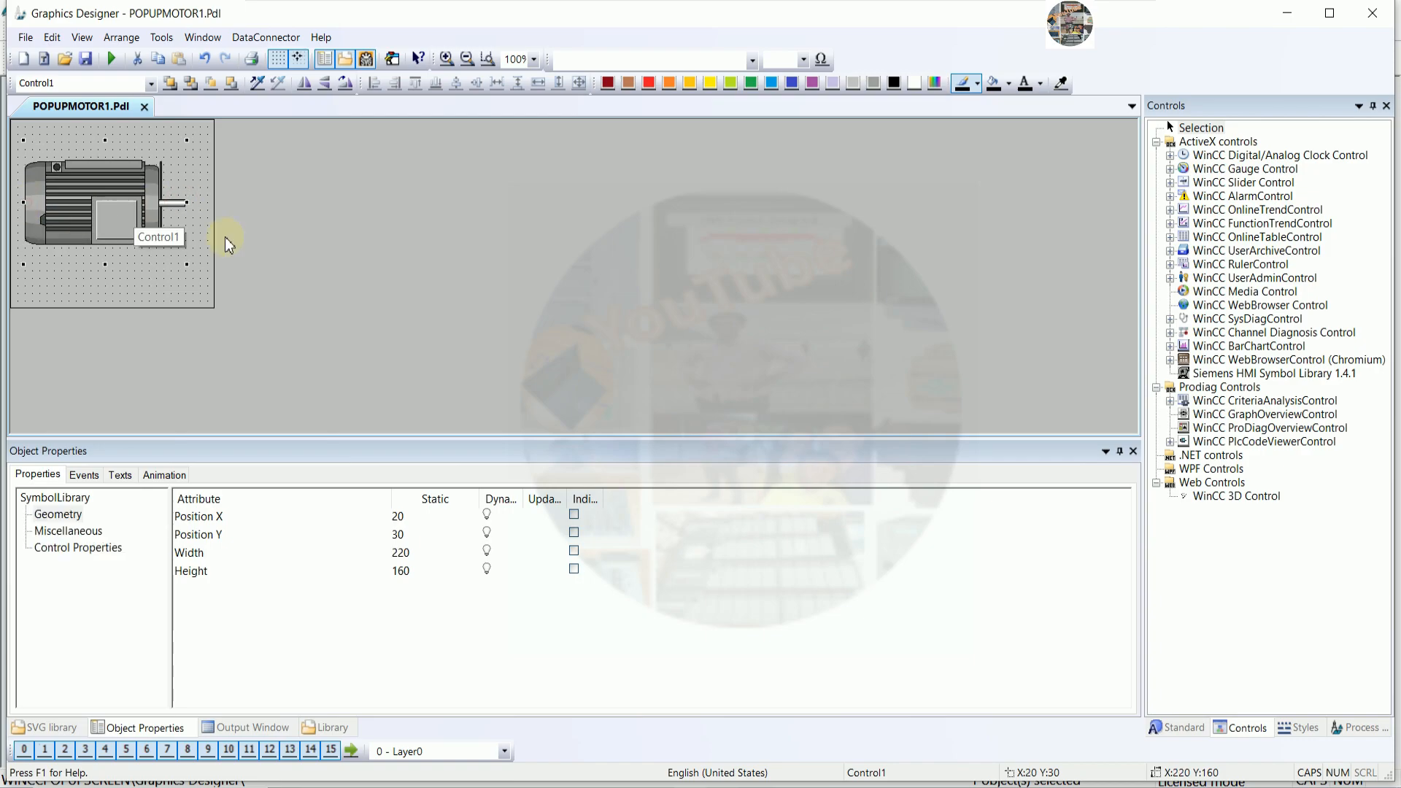
left_click_drag(107, 139, 107, 124)
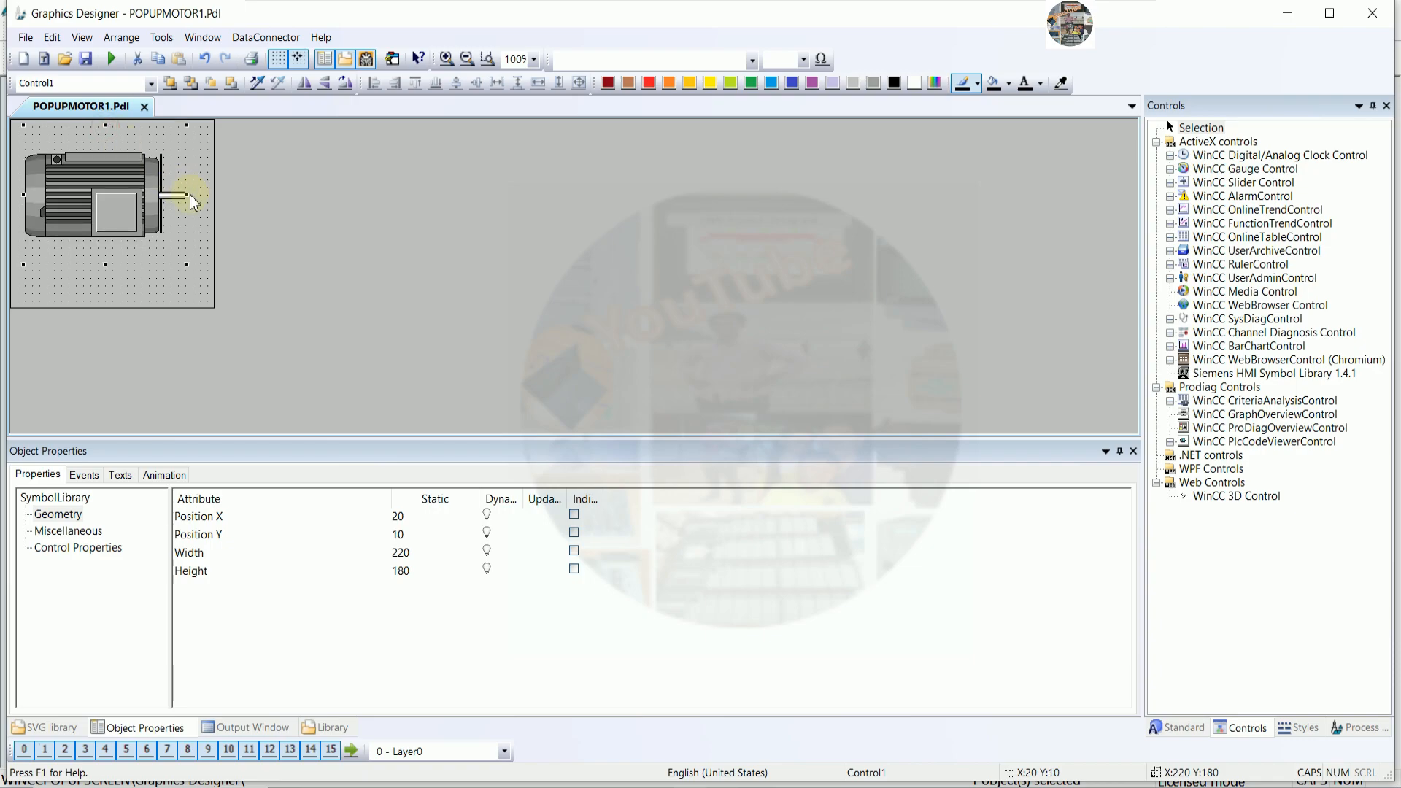
- Set the motor symbol's Stretch property to Yes and resize it to 260 wide by 150 high
left_click(71, 553)
left_click(328, 570)
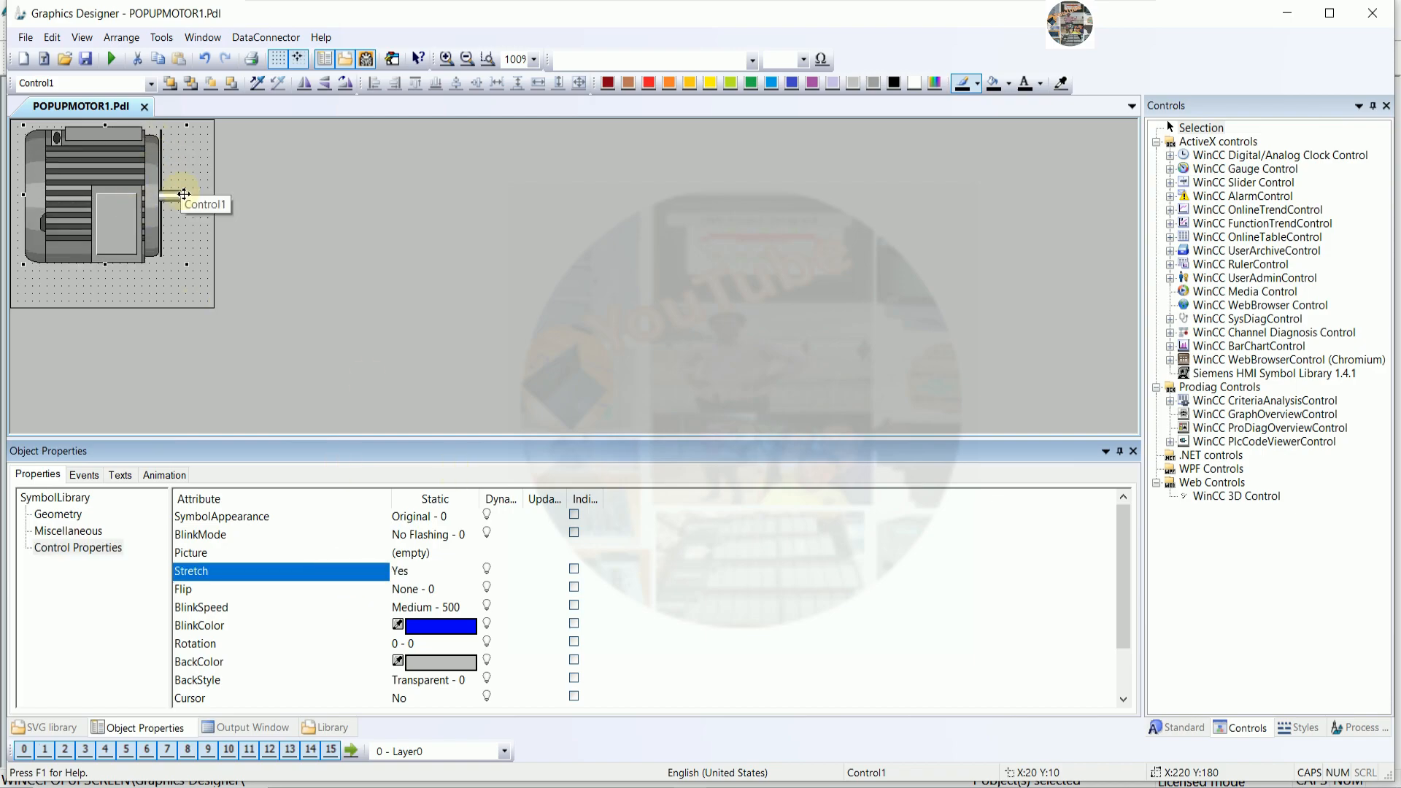
left_click_drag(186, 195, 208, 195)
left_click_drag(27, 202, 20, 202)
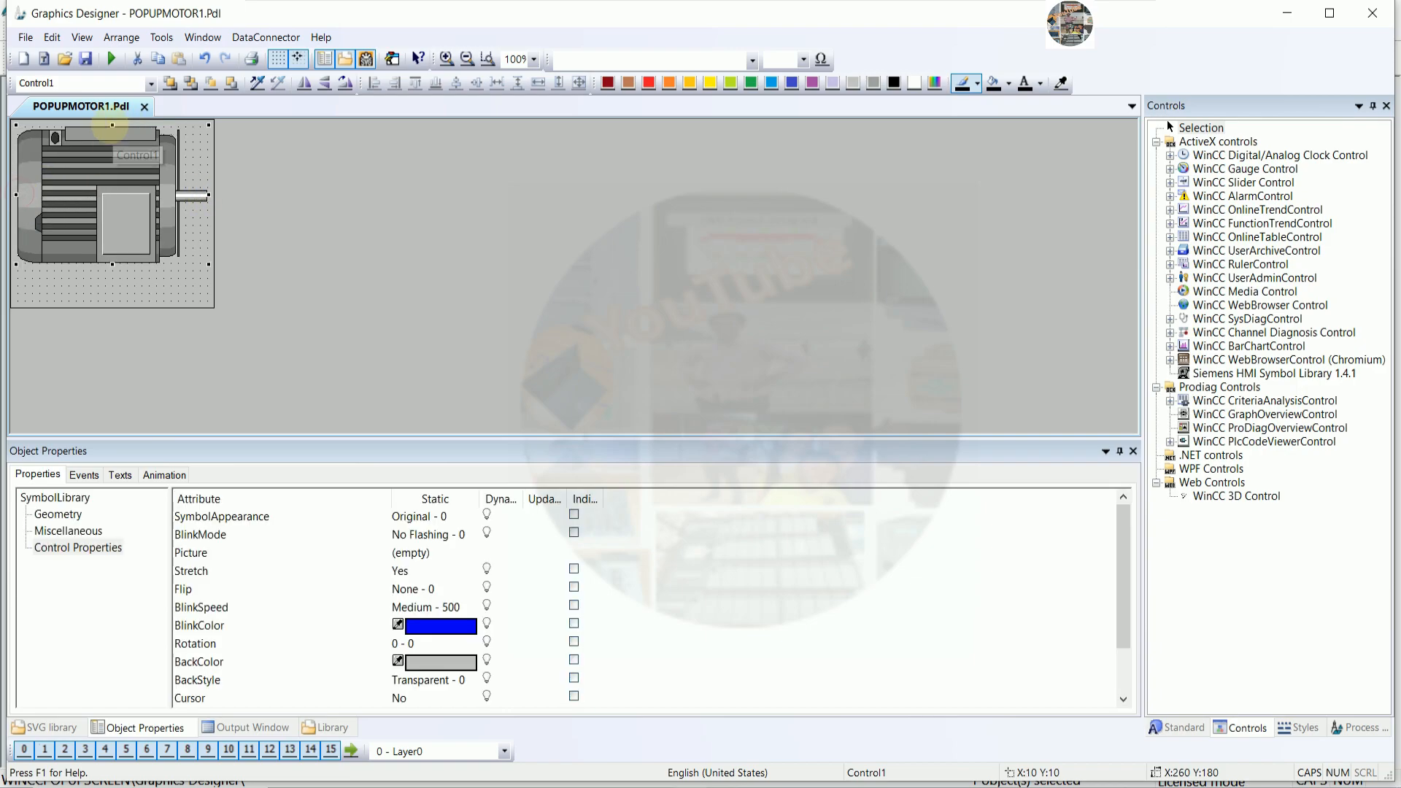
left_click_drag(113, 125, 113, 147)
- Nudge the motor symbol to position X 15, Y 10 in the upper part of the picture and deselect it
key("Right")
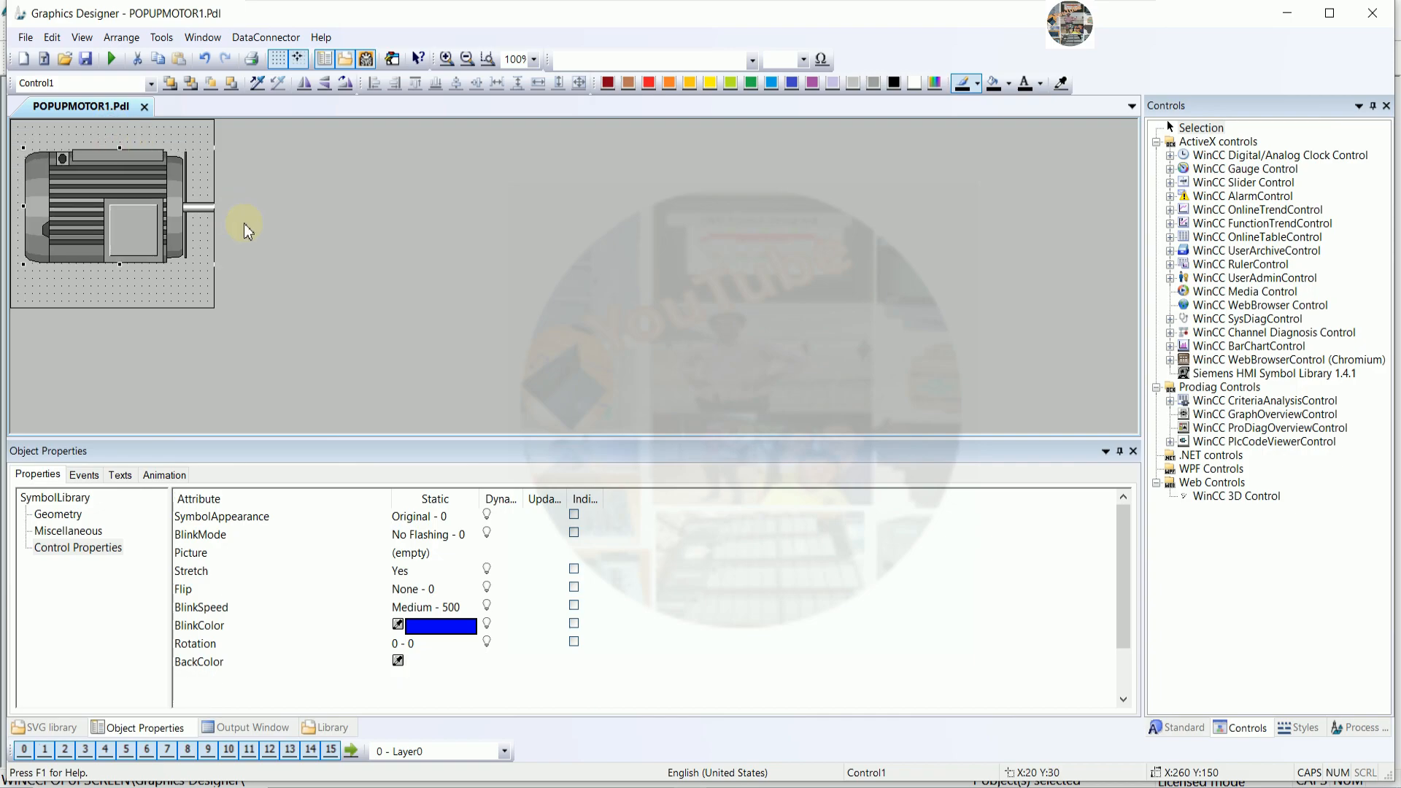
key("Up")
key("Up")
key("Up")
key("Left")
key("Left")
key("Left")
key("Left")
key("Left")
key("Left")
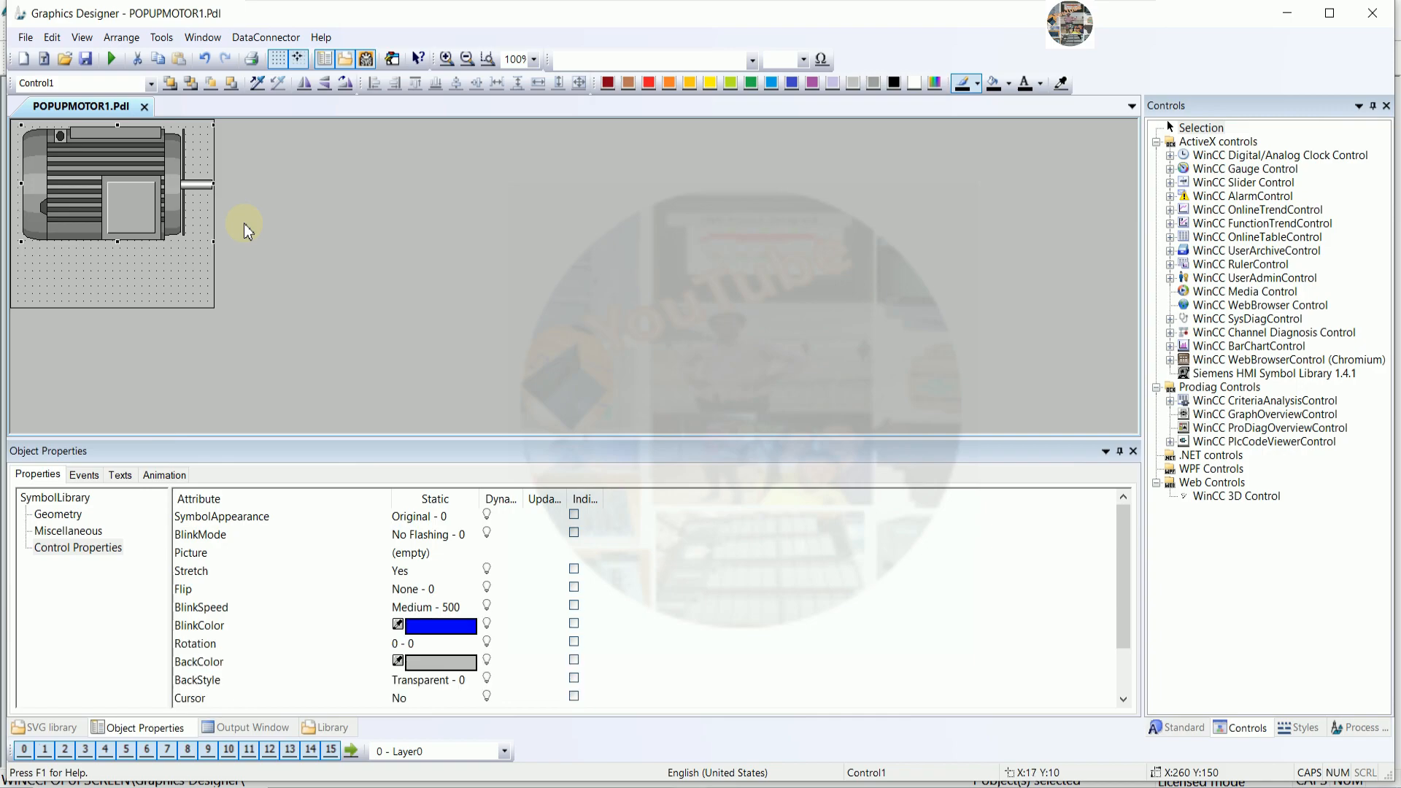
key("Right")
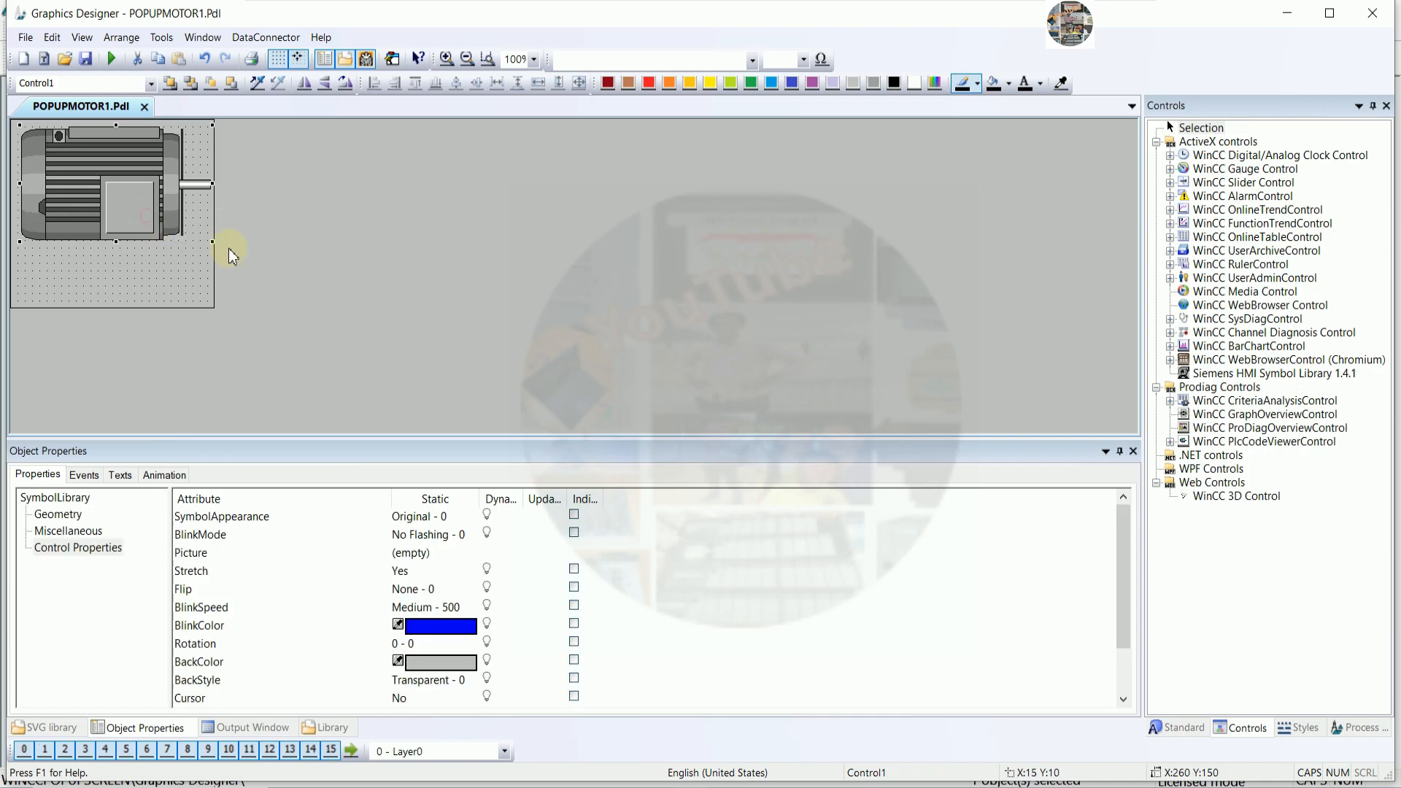
left_click(278, 246)
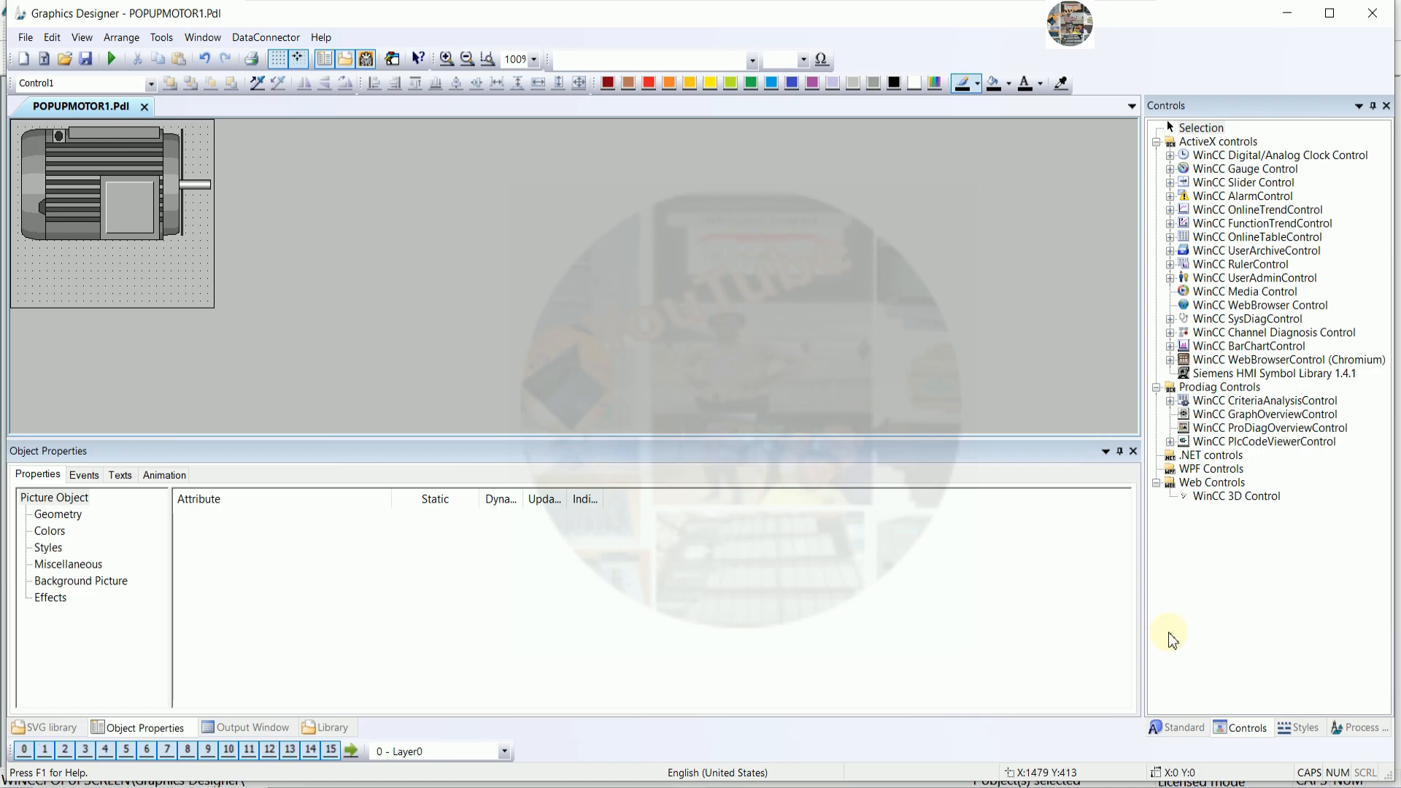
- Draw a button about 120 by 70 below the motor's left half and give it the text START
left_click(1190, 728)
scroll(1216, 595, "down", 2)
left_click(1206, 581)
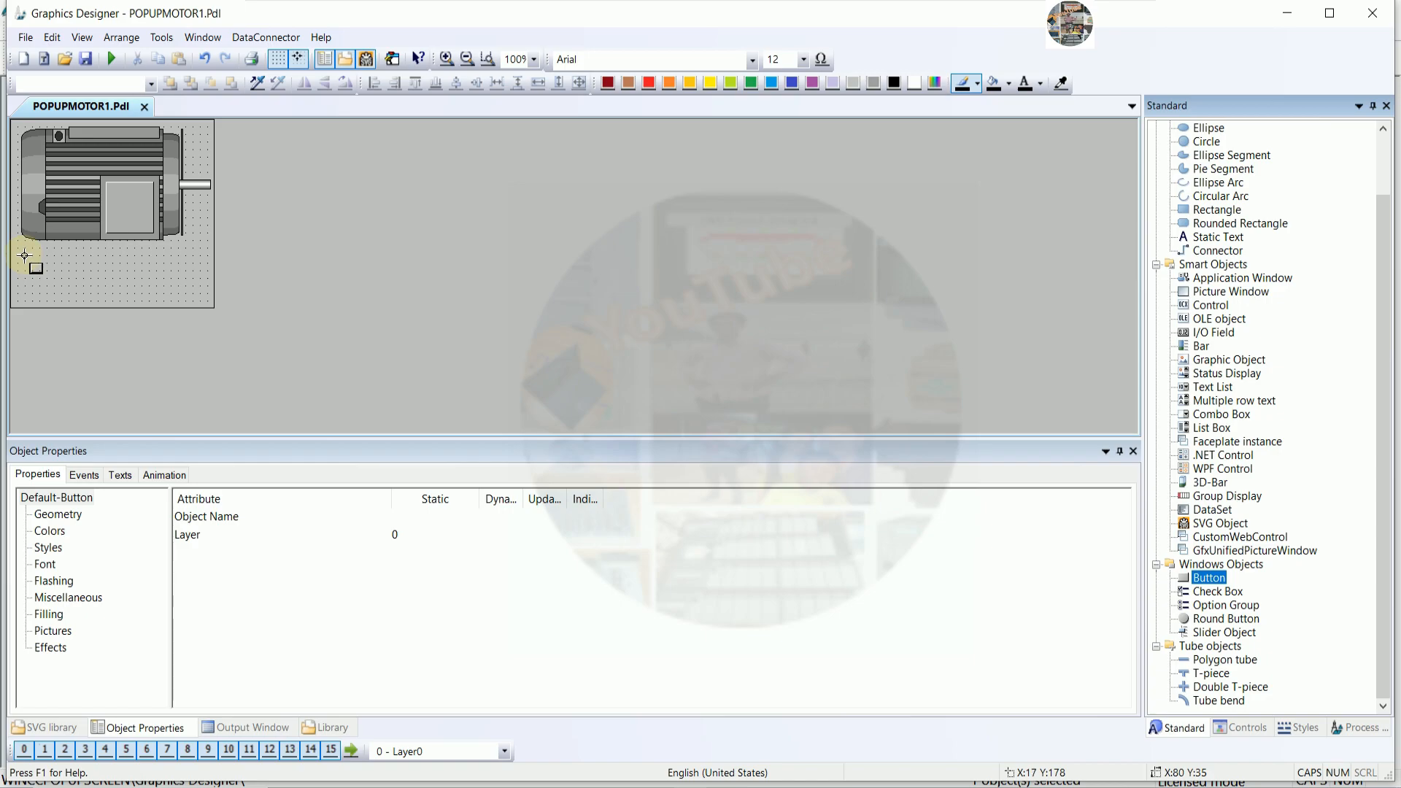
left_click_drag(22, 253, 109, 303)
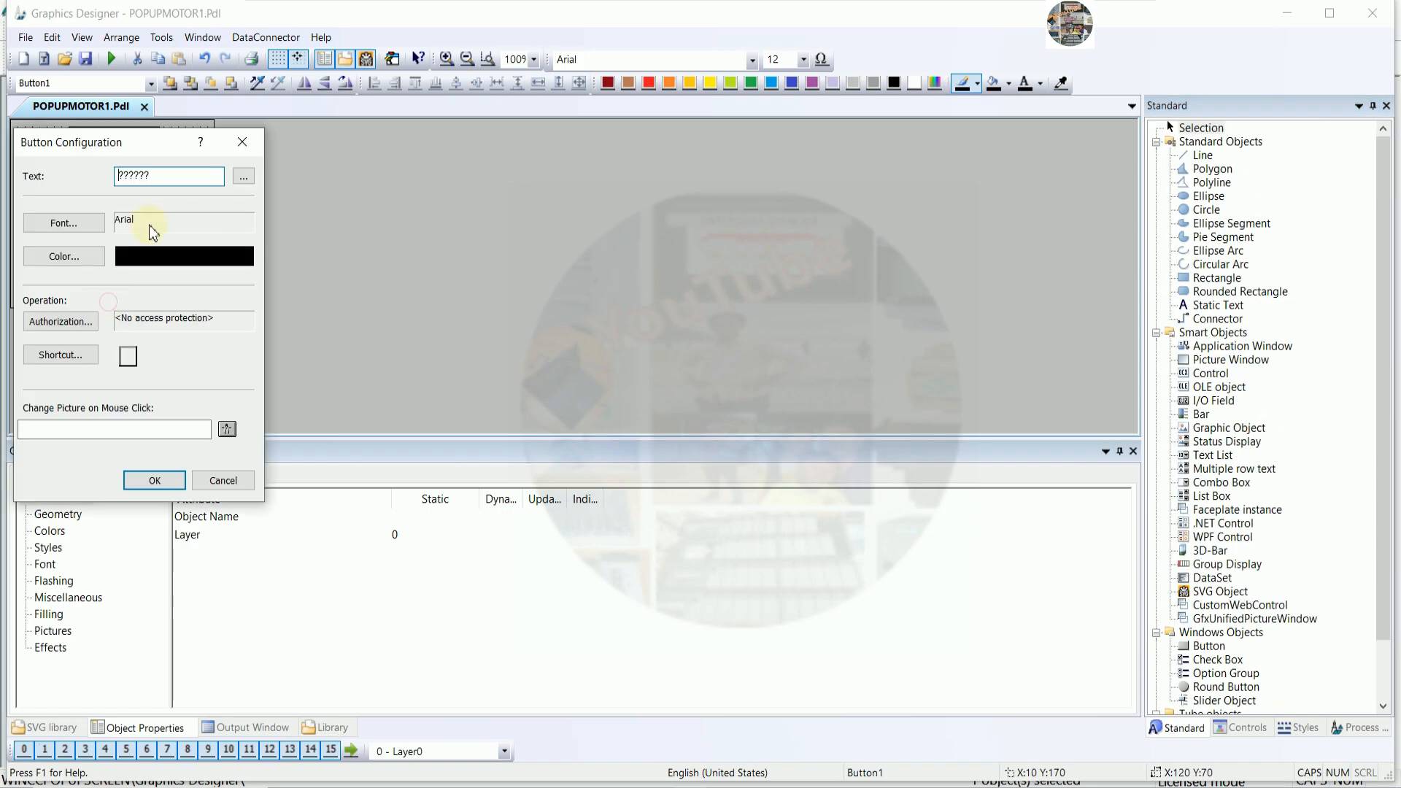
type("START")
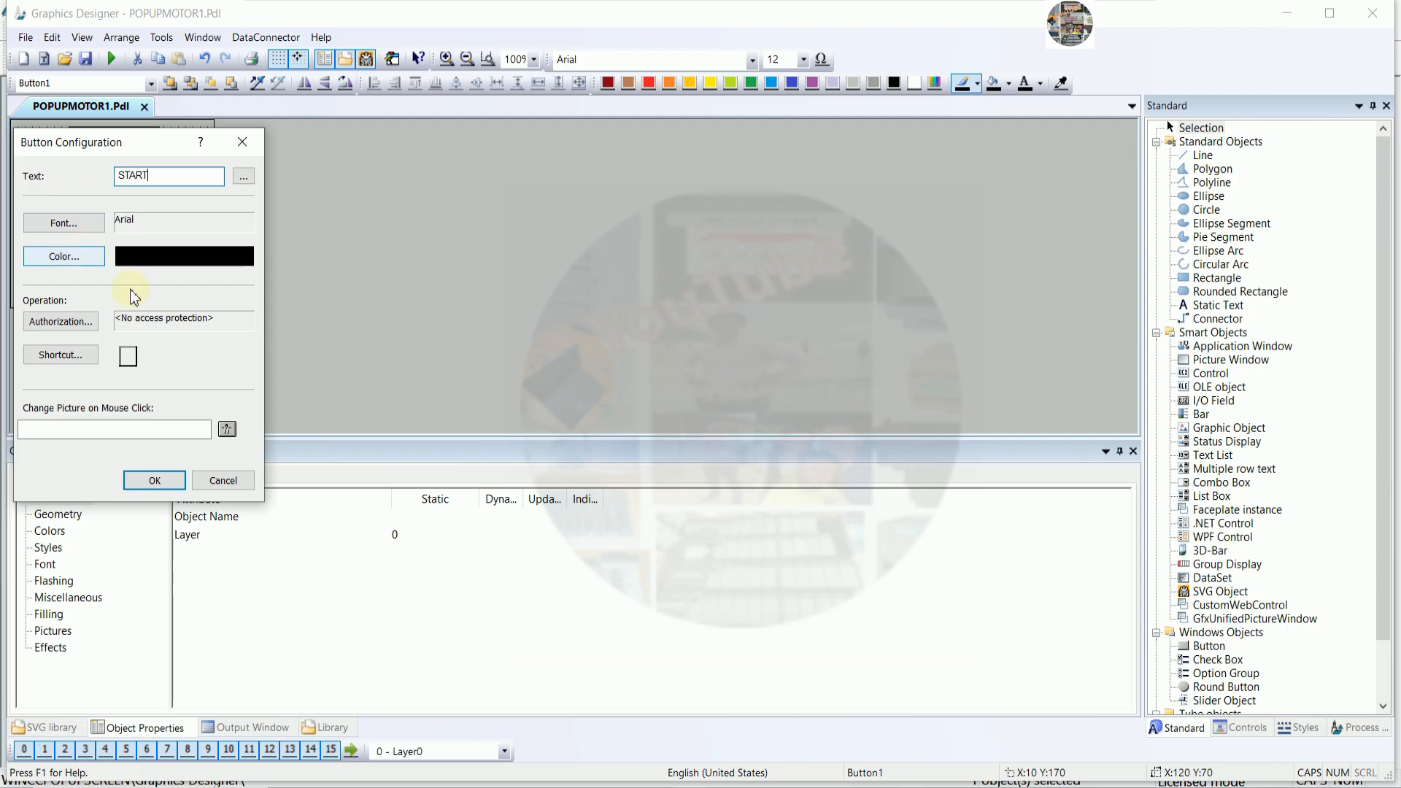
- Confirm START as the button's text and set its Global Color Scheme and Global Shadow effects to No
left_click(154, 480)
left_click(290, 308)
left_click(61, 276)
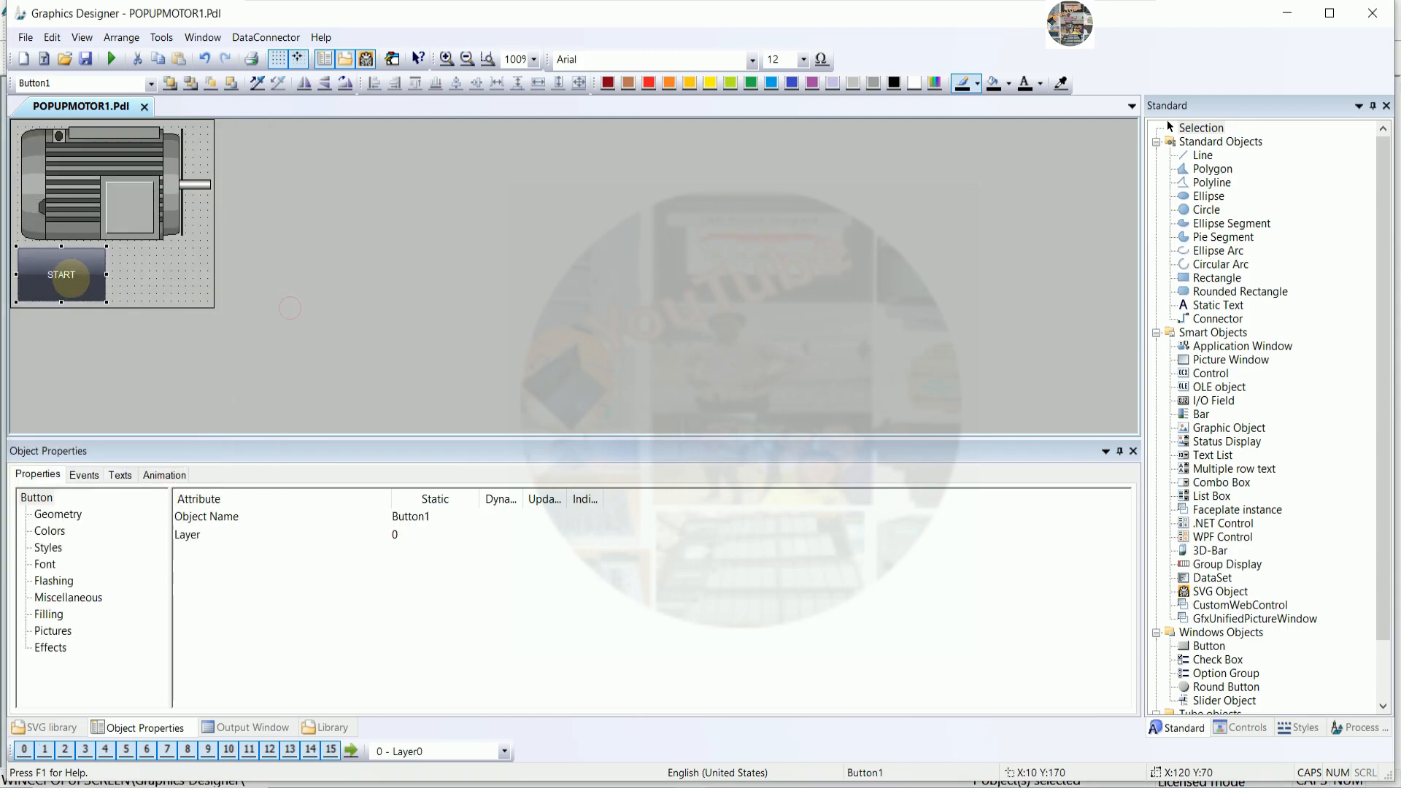
left_click(53, 650)
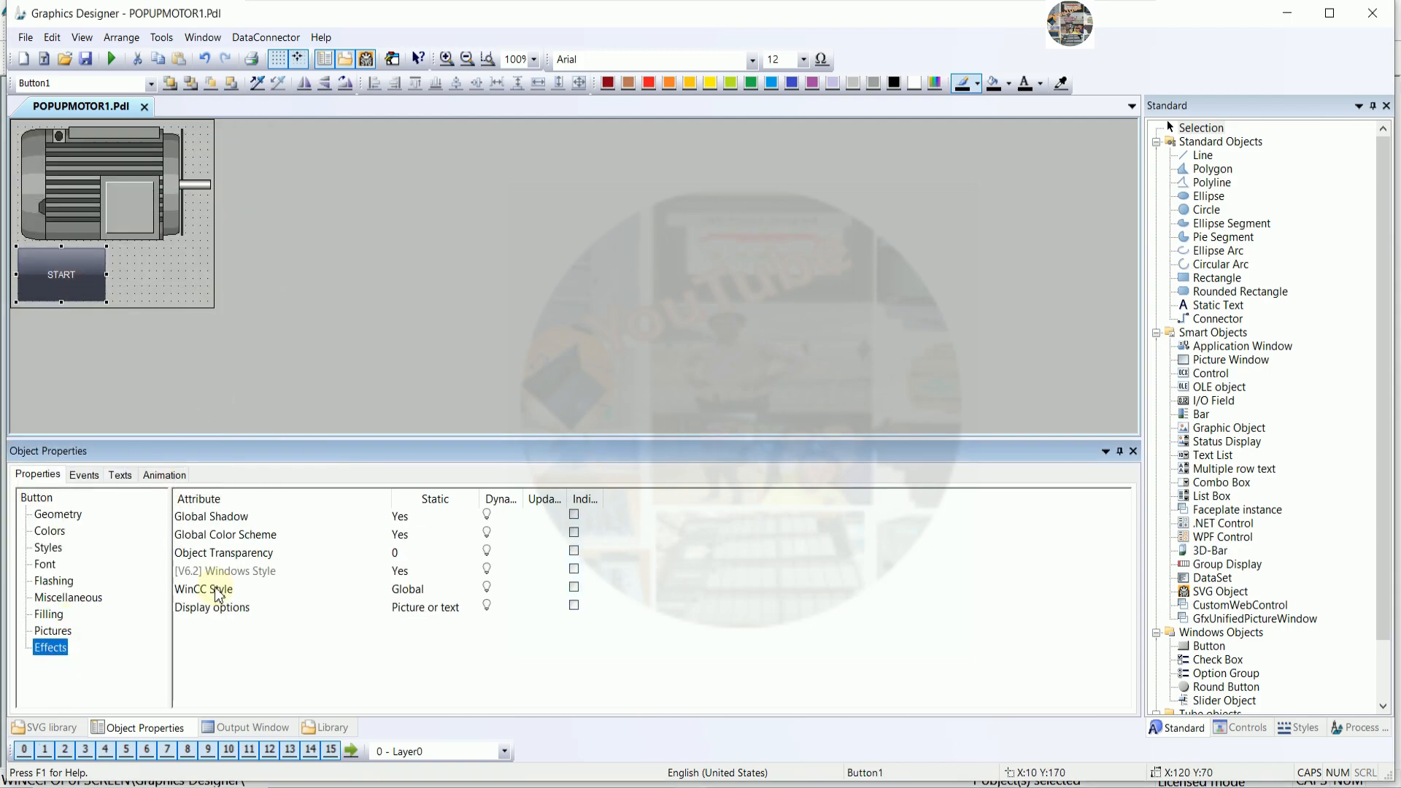
double_click(362, 538)
double_click(363, 518)
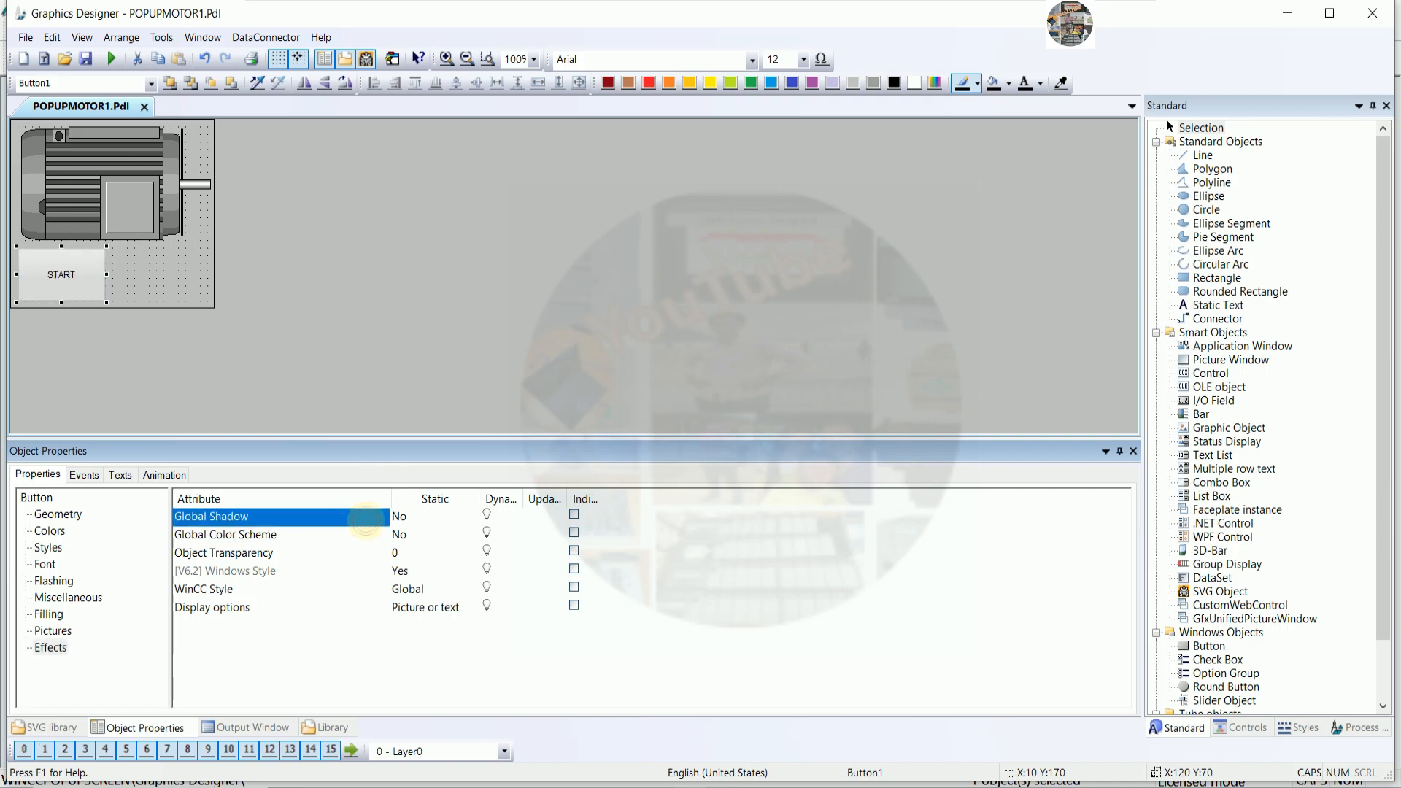
- Set the START button's background color to blue (0000FF)
left_click(51, 532)
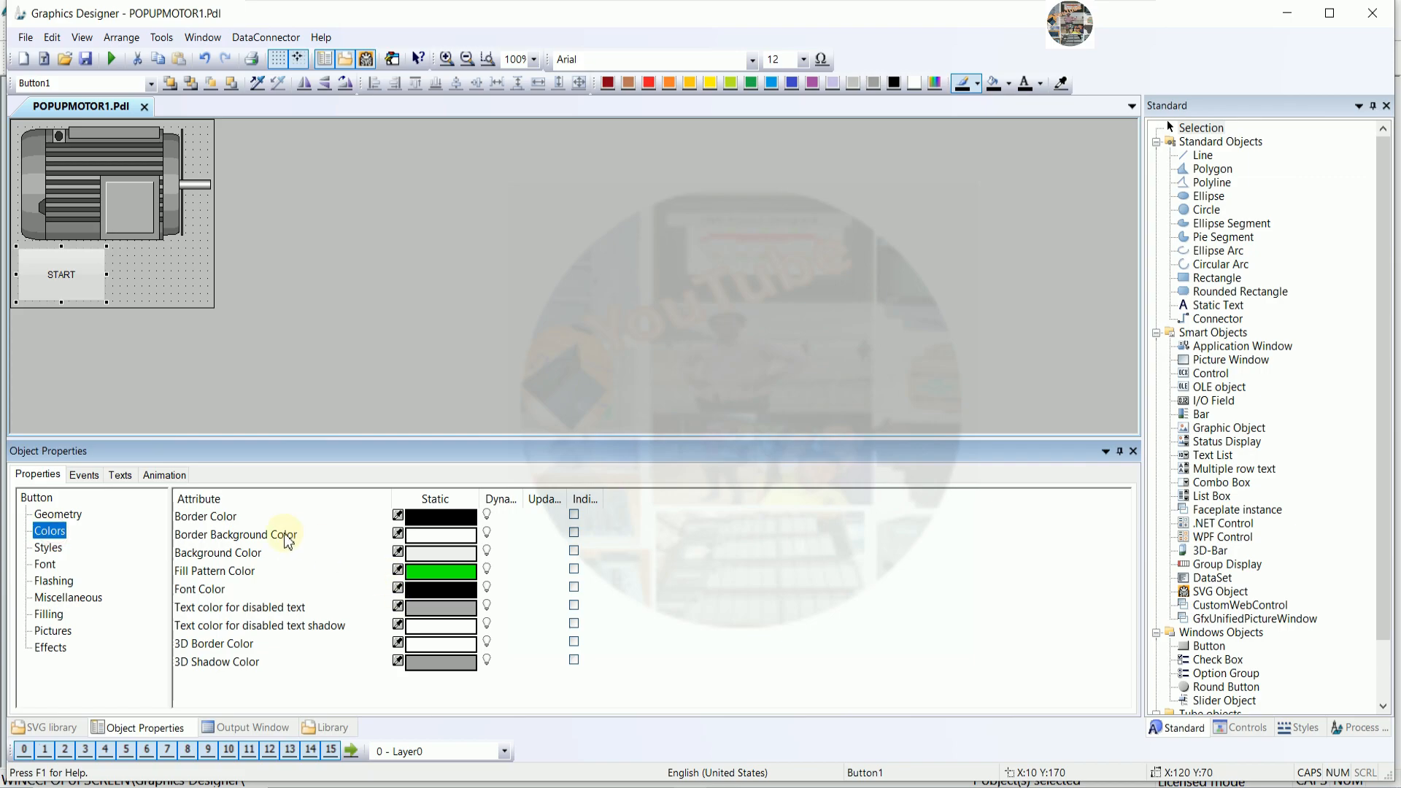
left_click(253, 559)
double_click(441, 553)
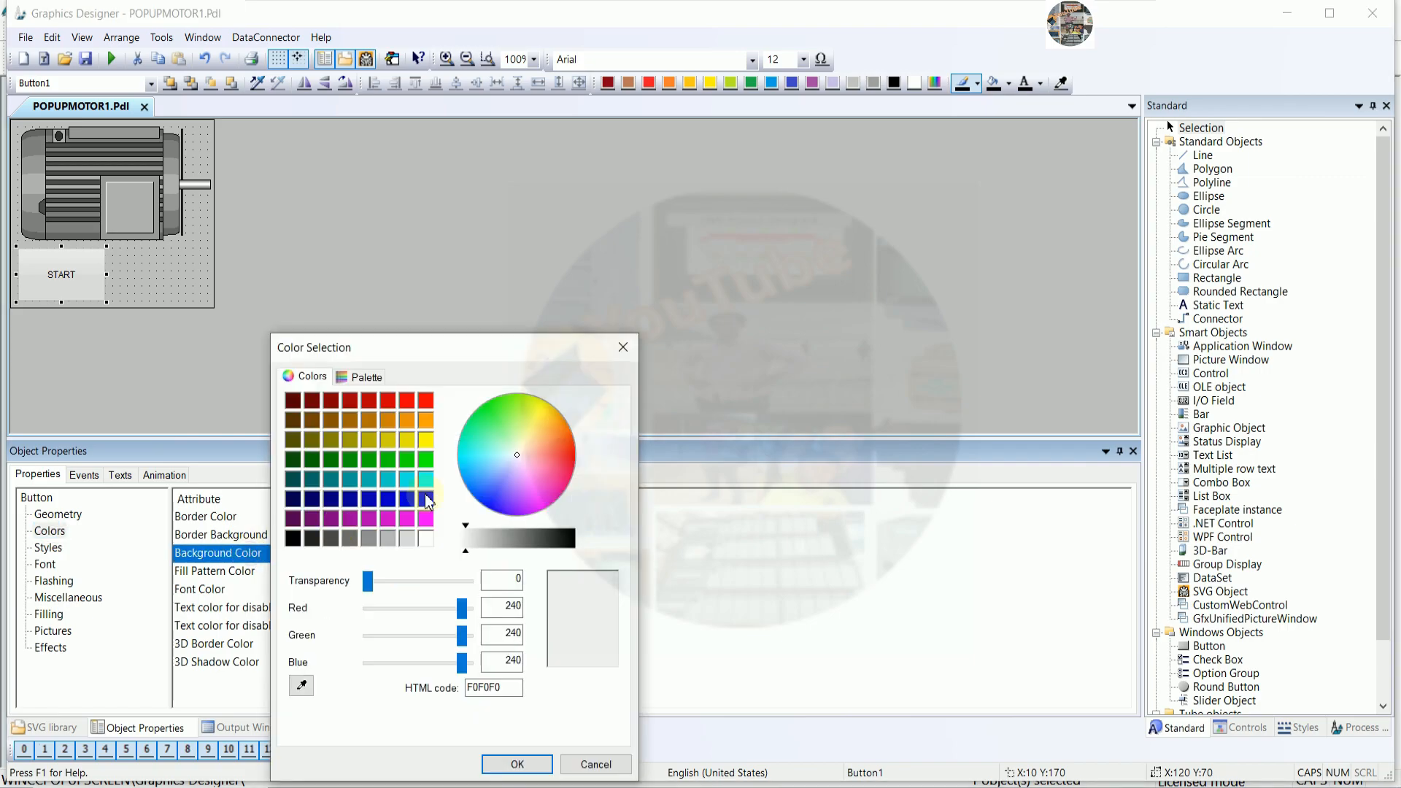
left_click(424, 498)
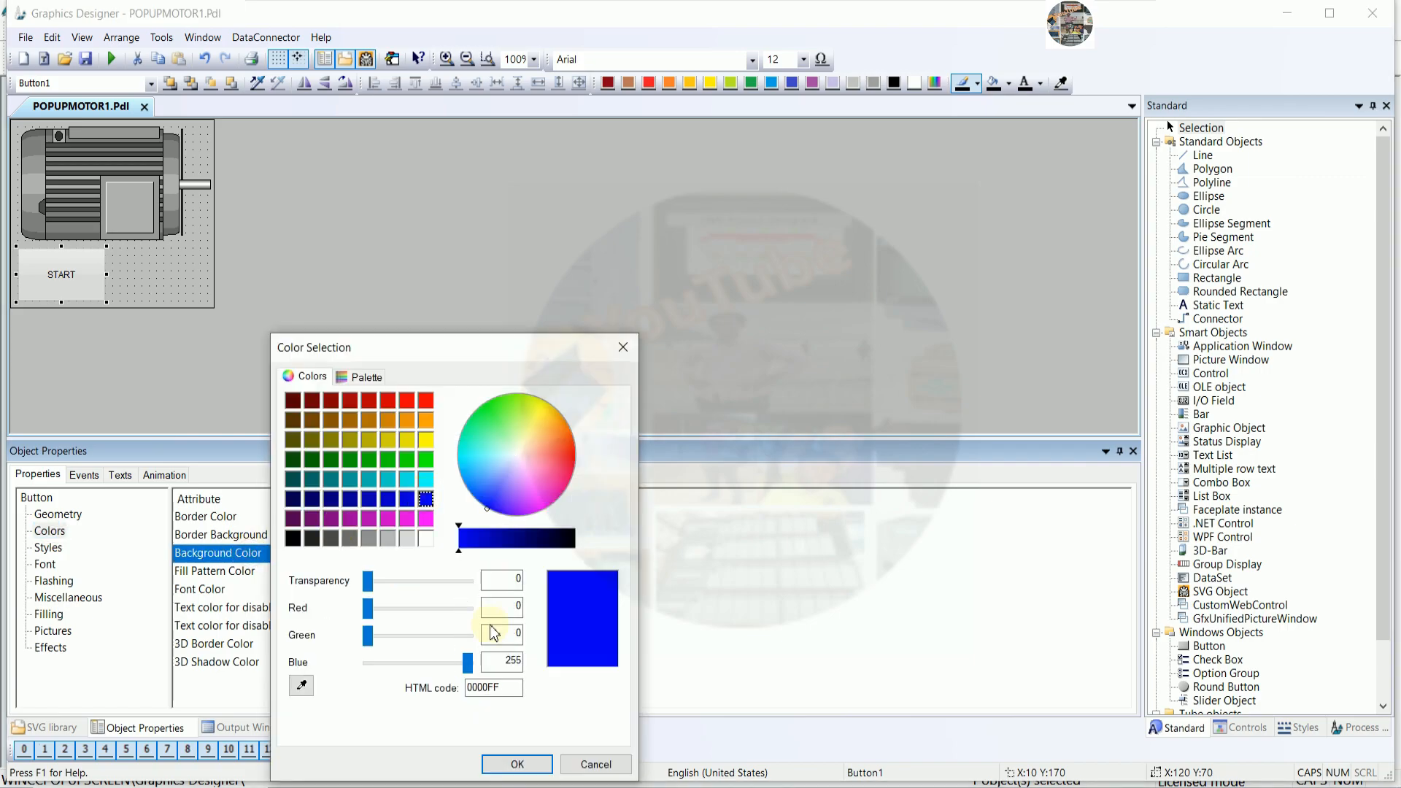
left_click(516, 763)
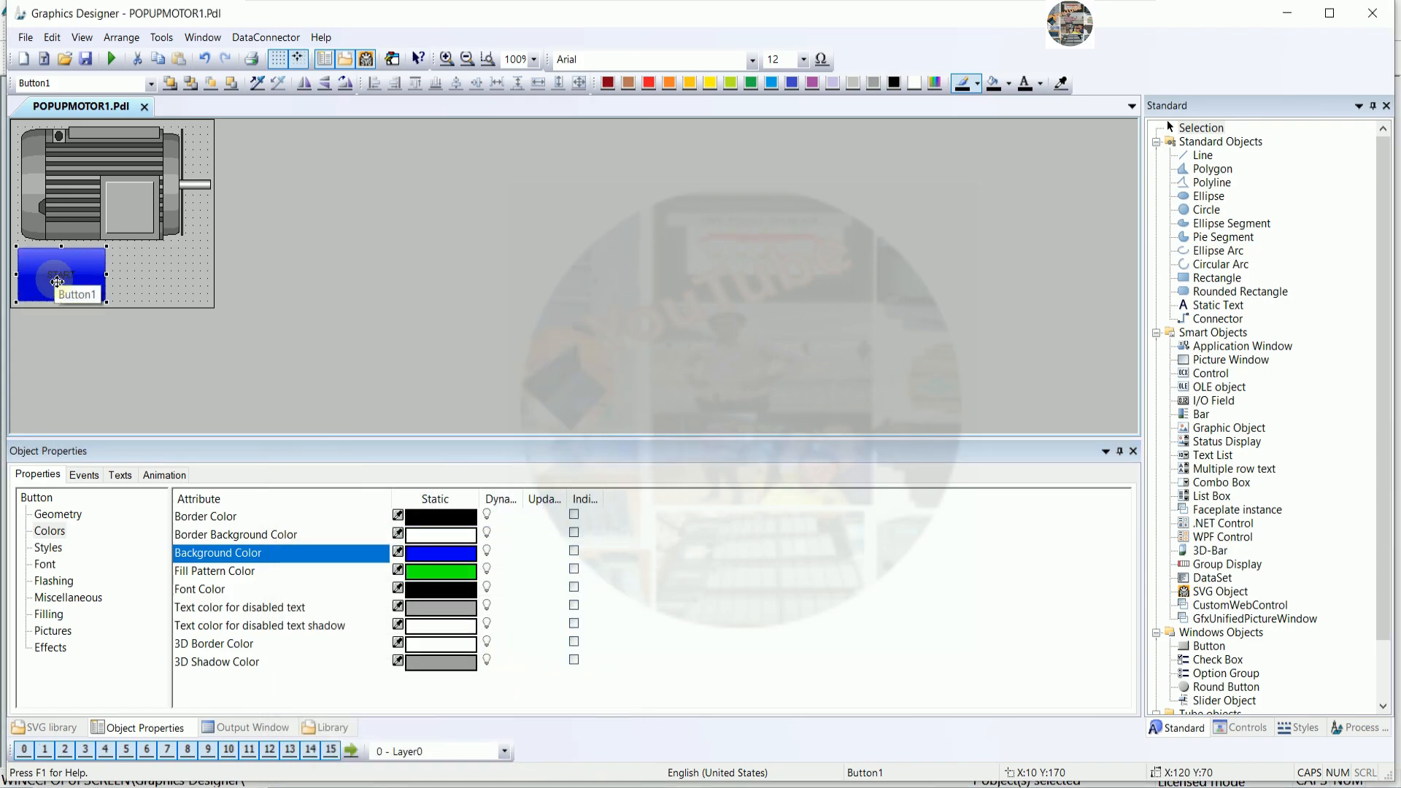
- Set the START button's font size to 28 and make its text bold
left_click(804, 60)
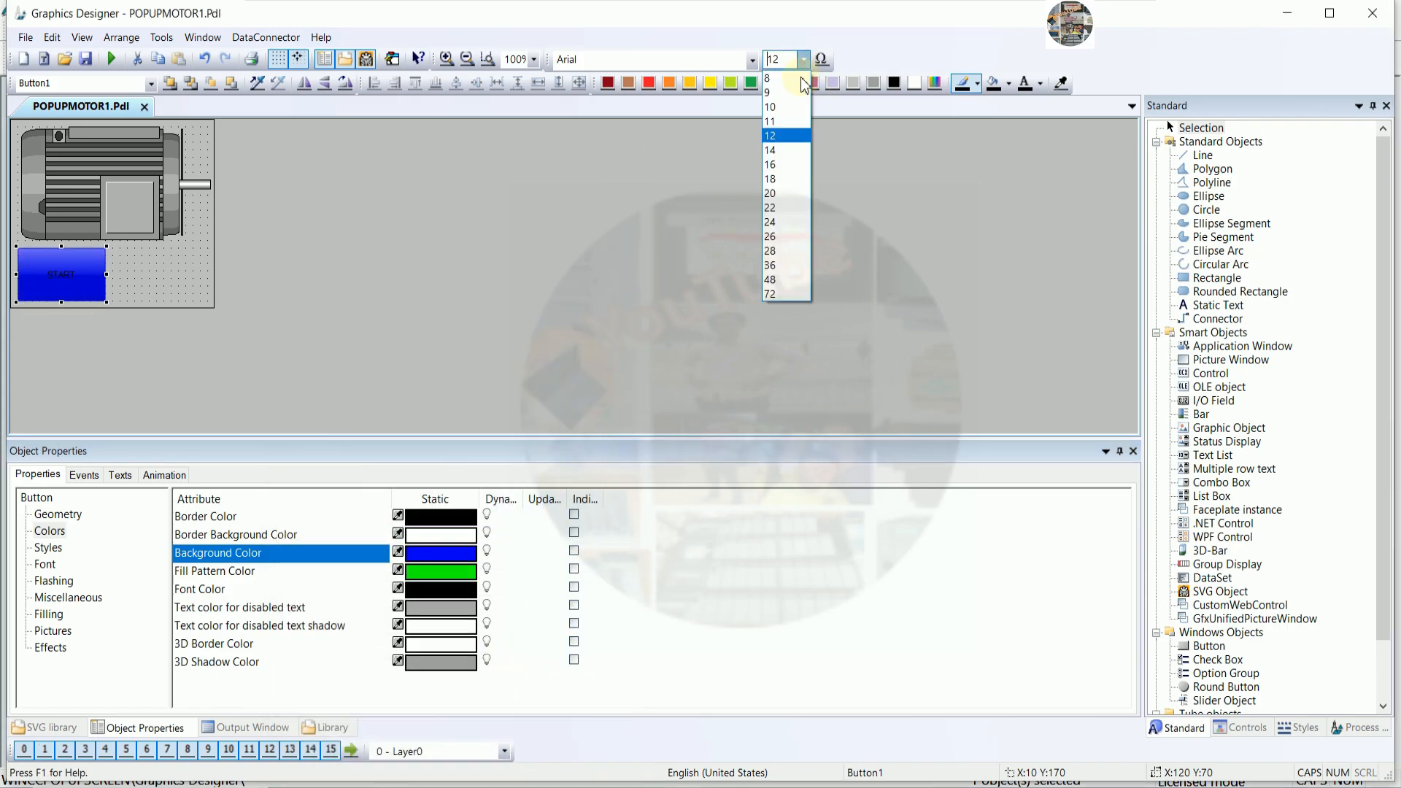
left_click(781, 250)
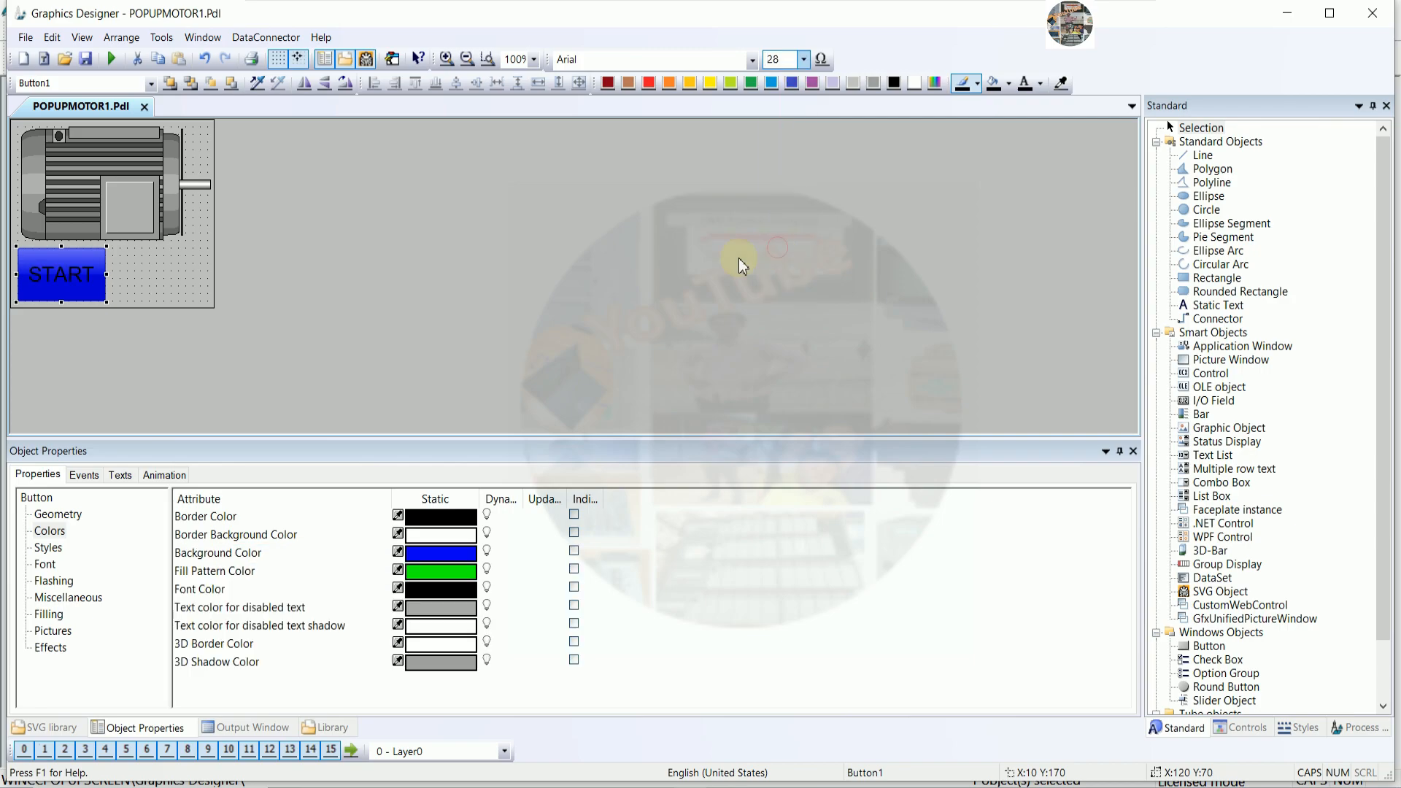
left_click(45, 566)
double_click(332, 571)
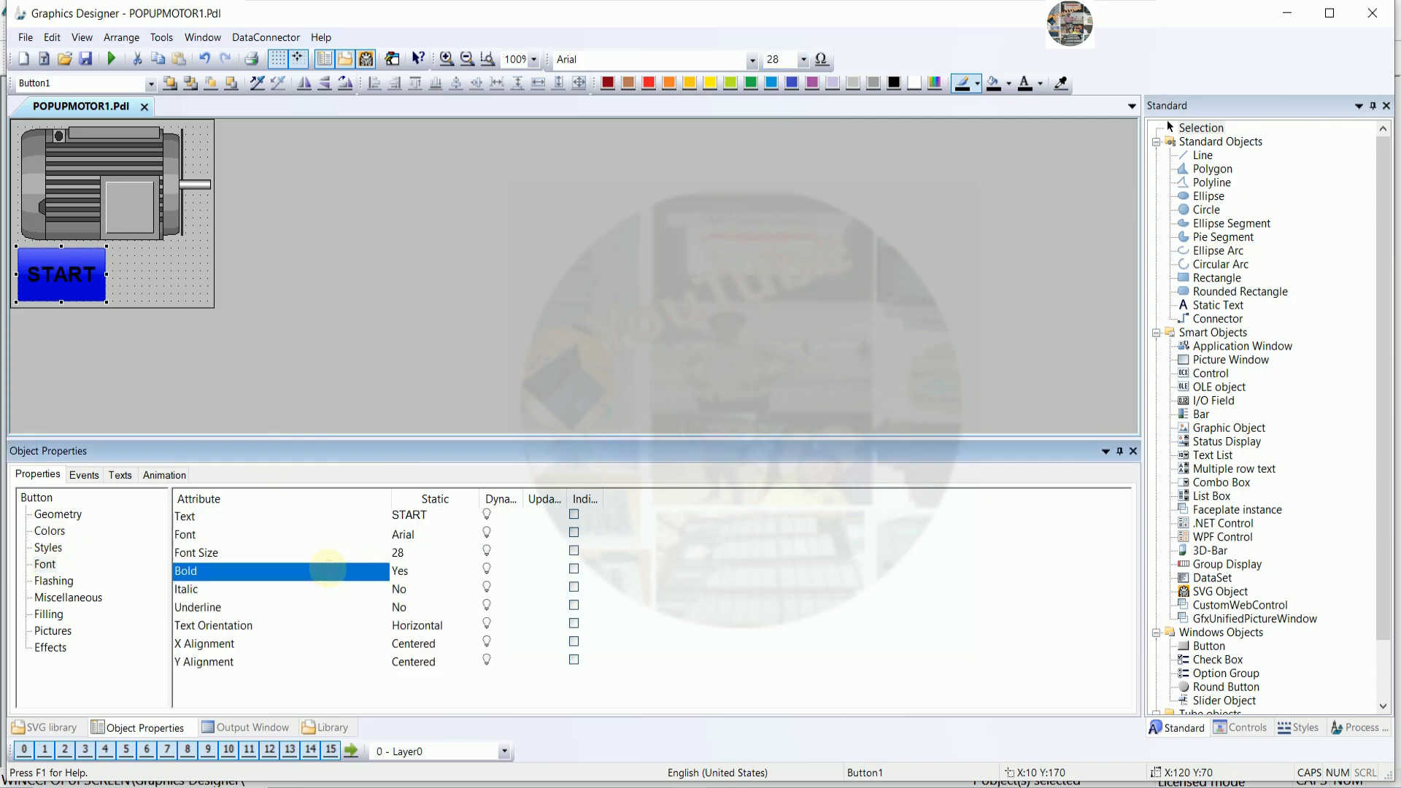
- Set the START button's font color to bright yellow
left_click(50, 531)
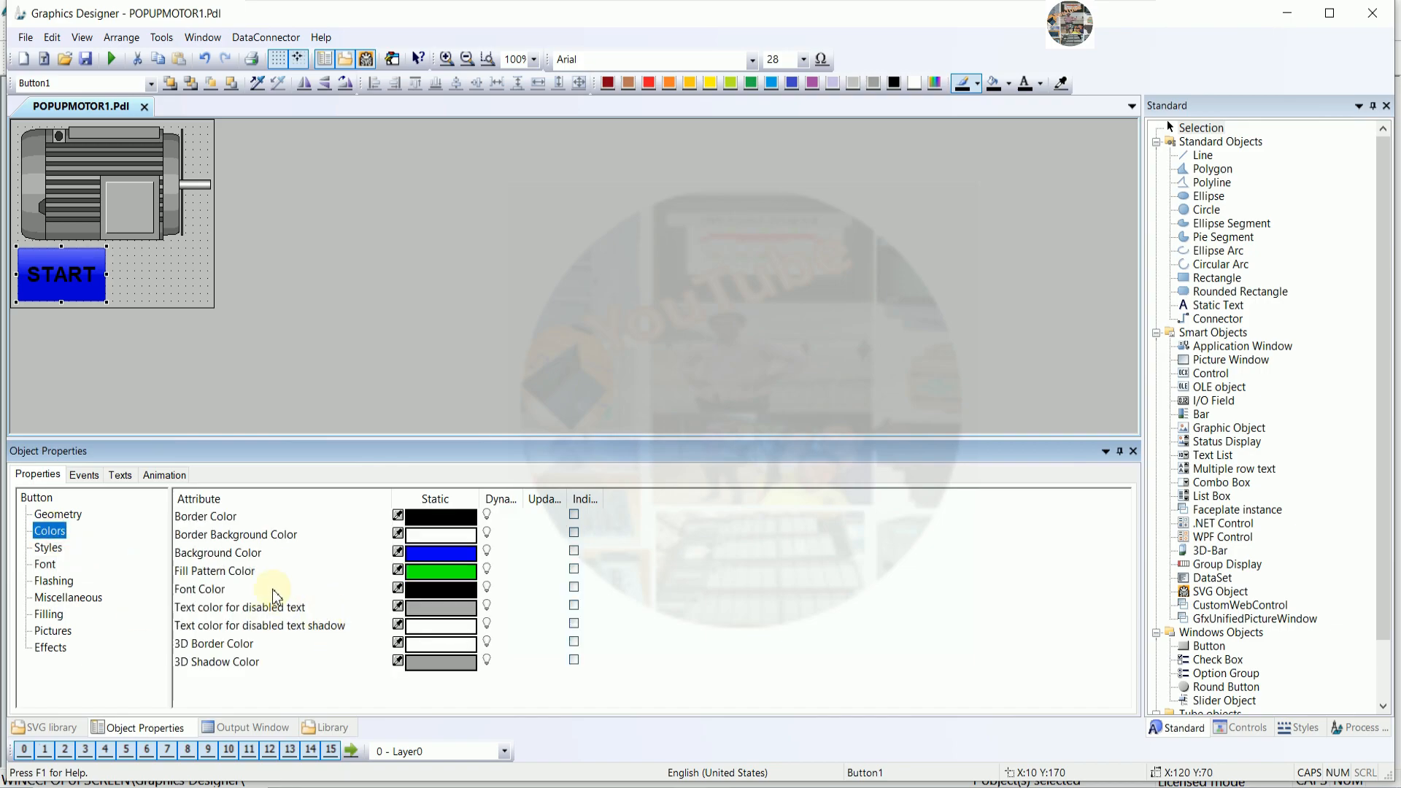
left_click(277, 592)
left_click(290, 573)
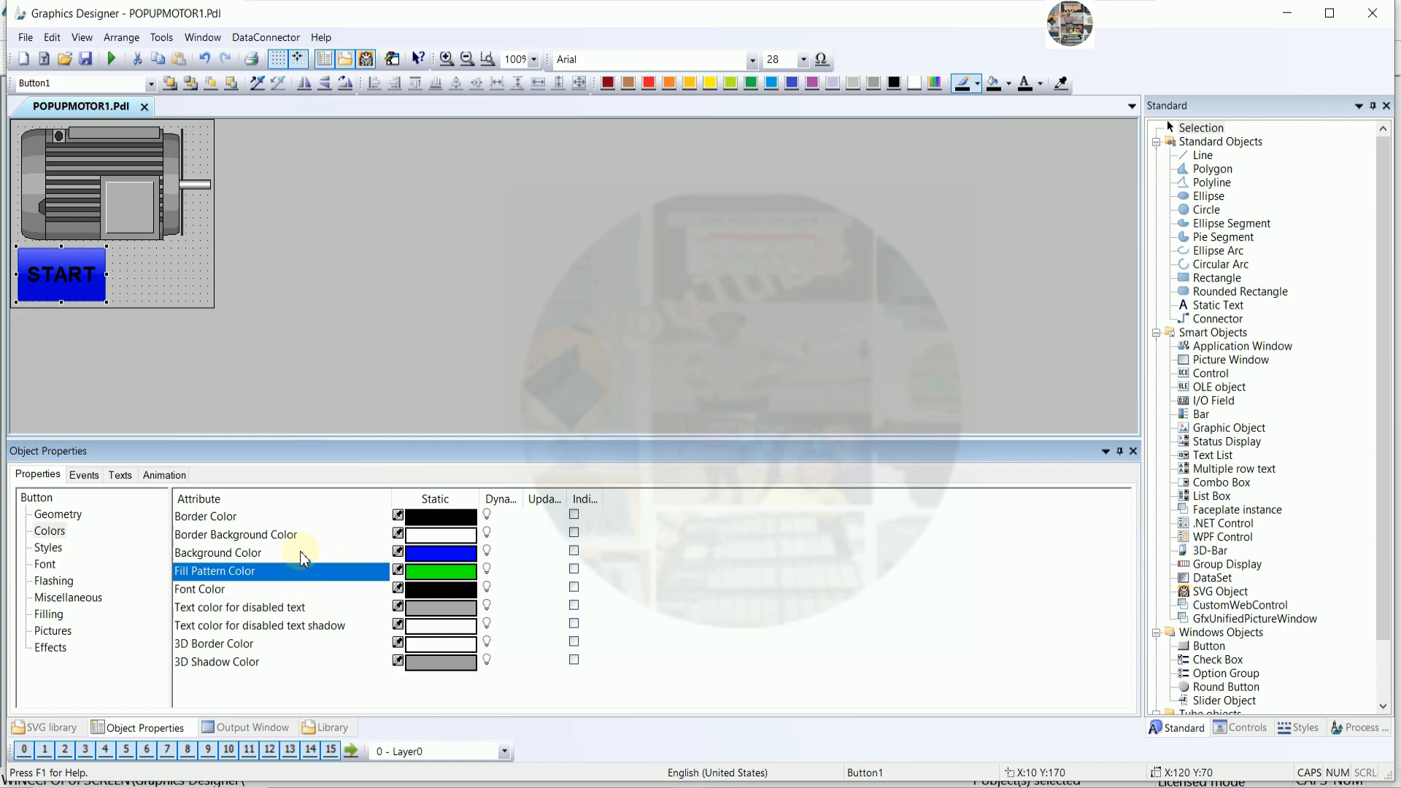
double_click(265, 593)
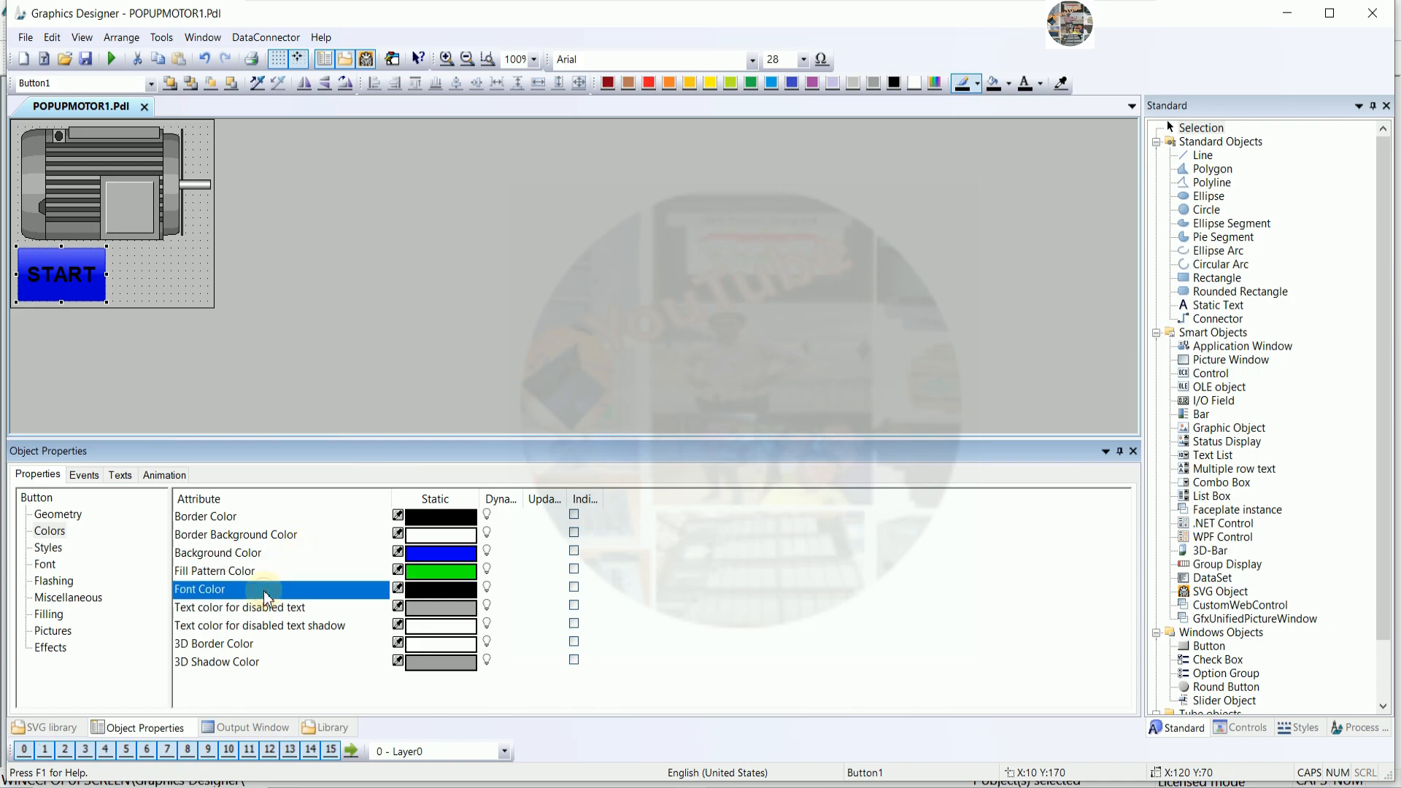
left_click_drag(534, 350, 874, 184)
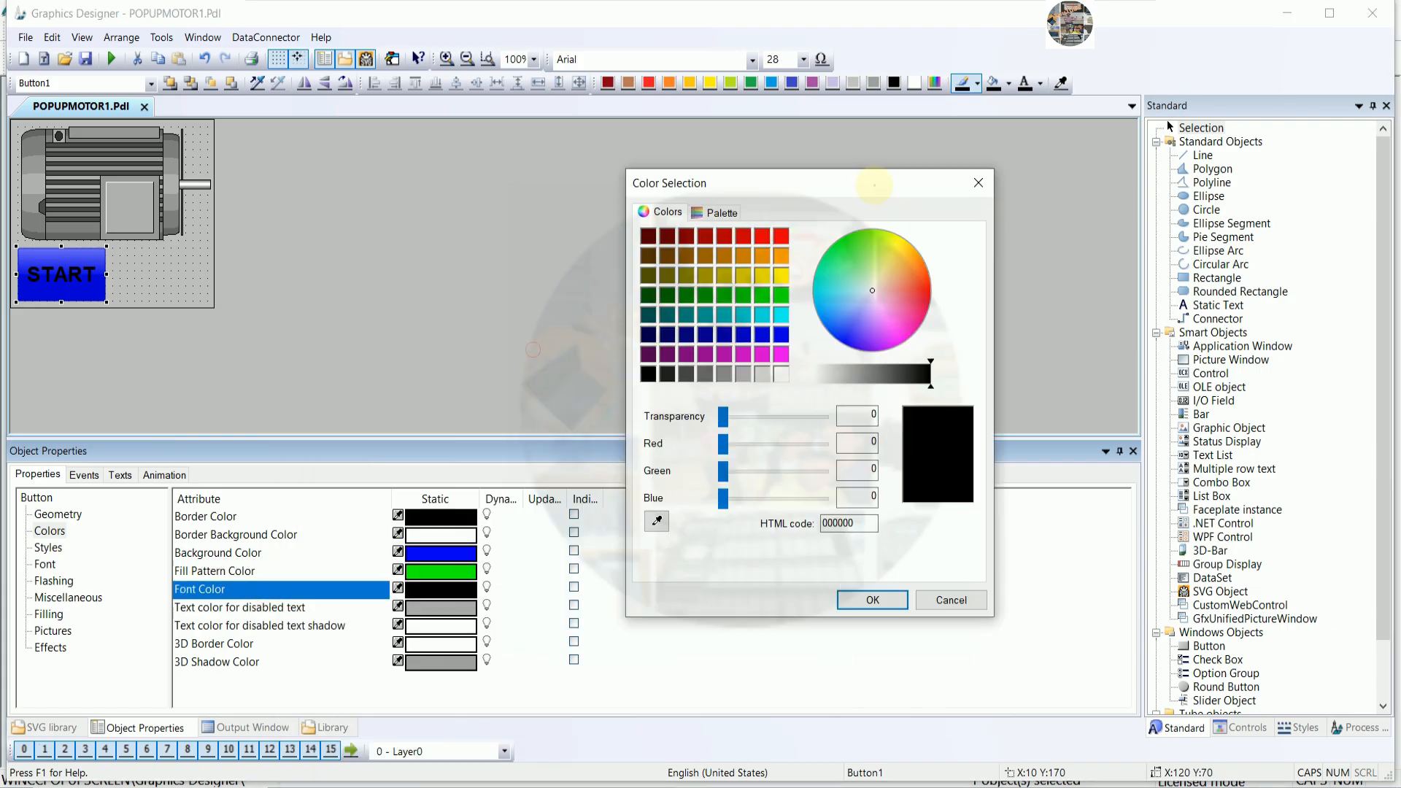
left_click(785, 275)
left_click(876, 600)
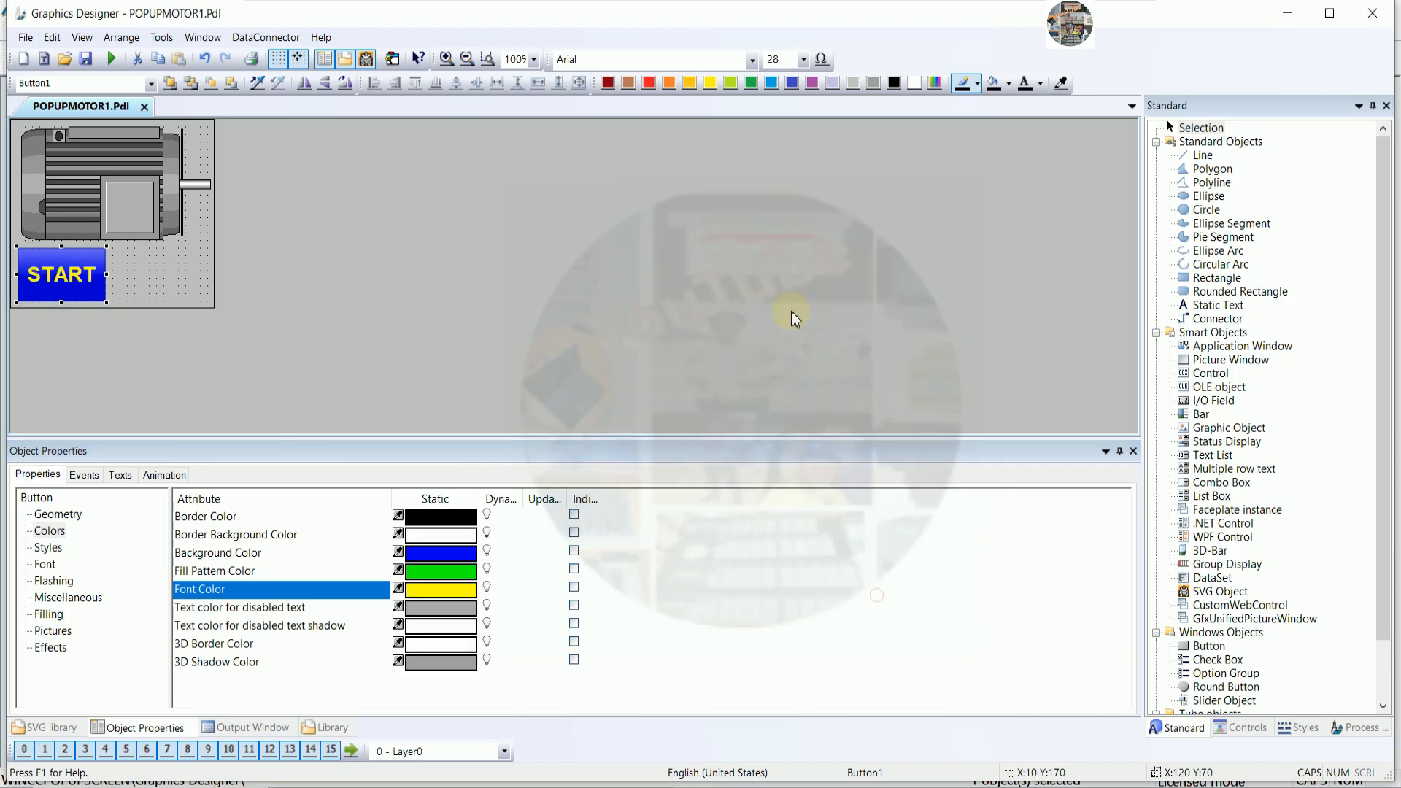
- Widen the START button to a width of 130
left_click(809, 165)
left_click(101, 281)
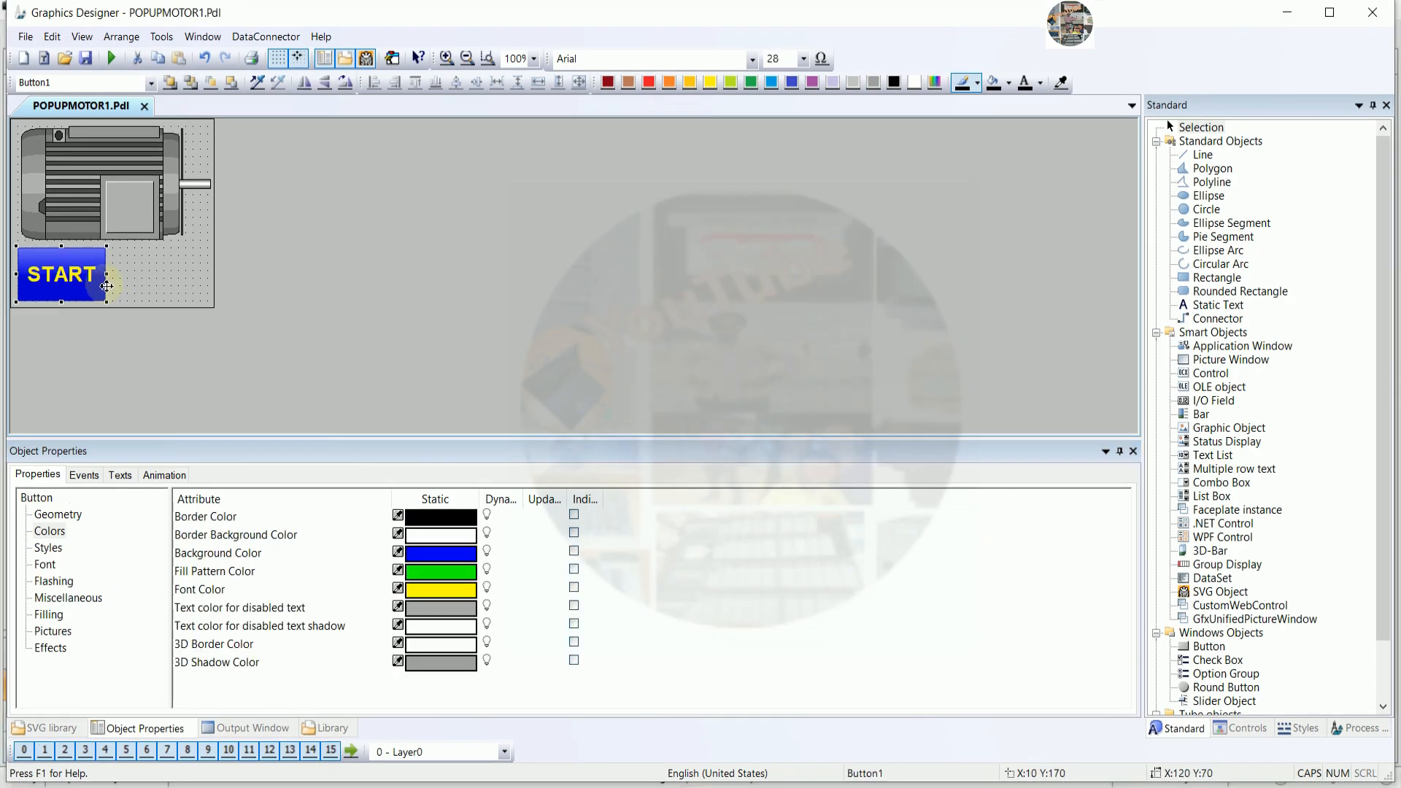
left_click_drag(107, 274, 115, 279)
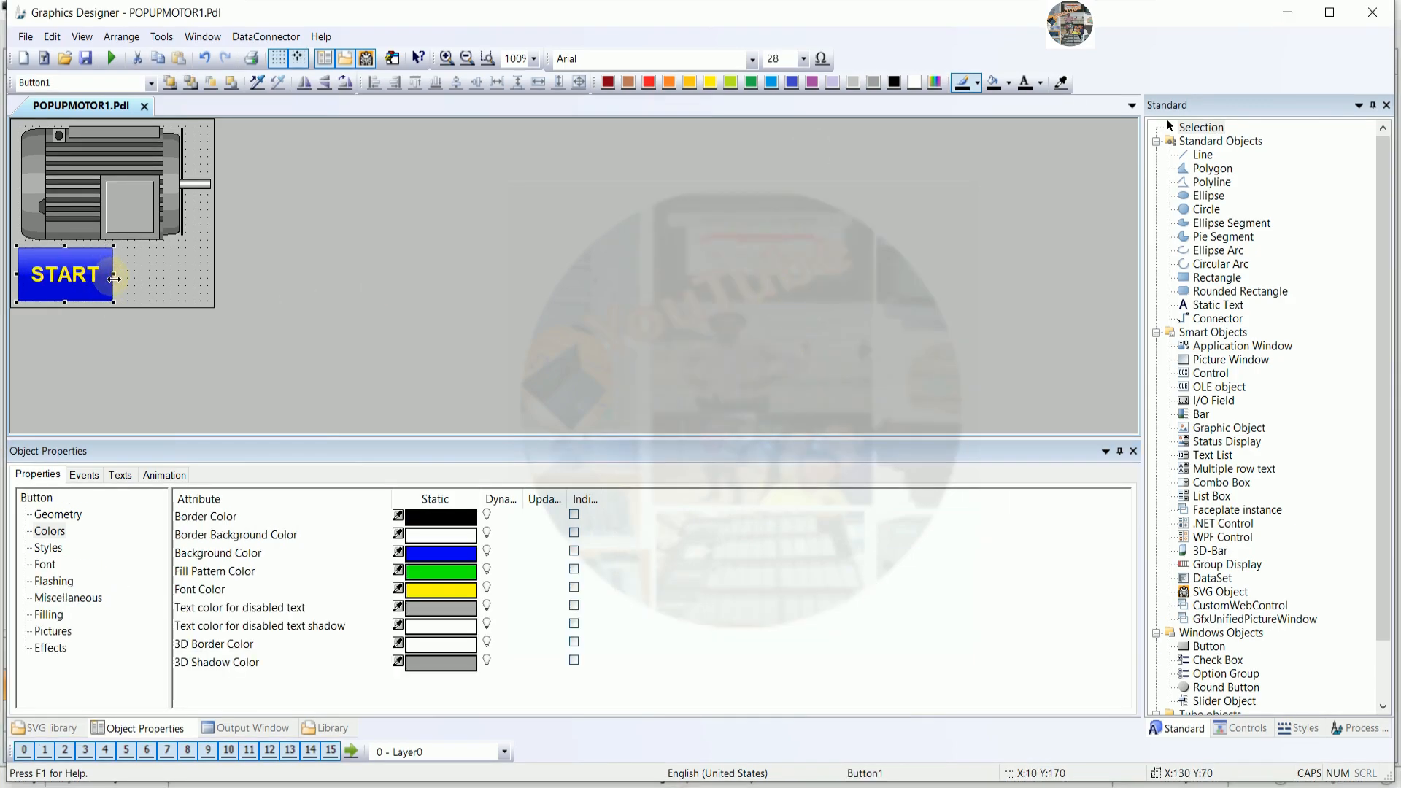
- Duplicate the START button and place the copy directly beside the original, under the motor's shaft end, at X 145, Y 170
right_click(86, 268)
left_click(146, 308)
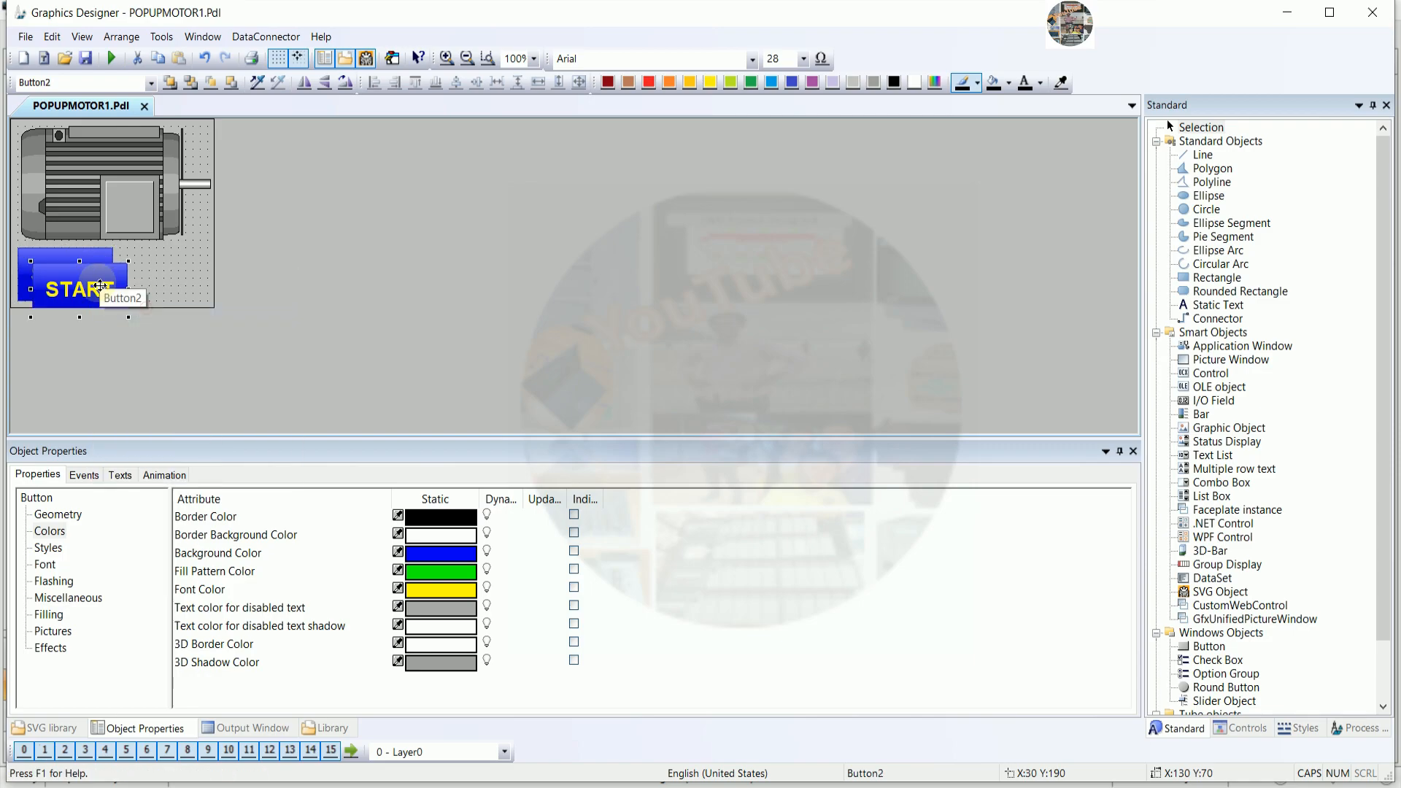
left_click_drag(175, 276, 182, 279)
key("Right")
key("Right")
key("Right")
key("Left")
key("Left")
key("Left")
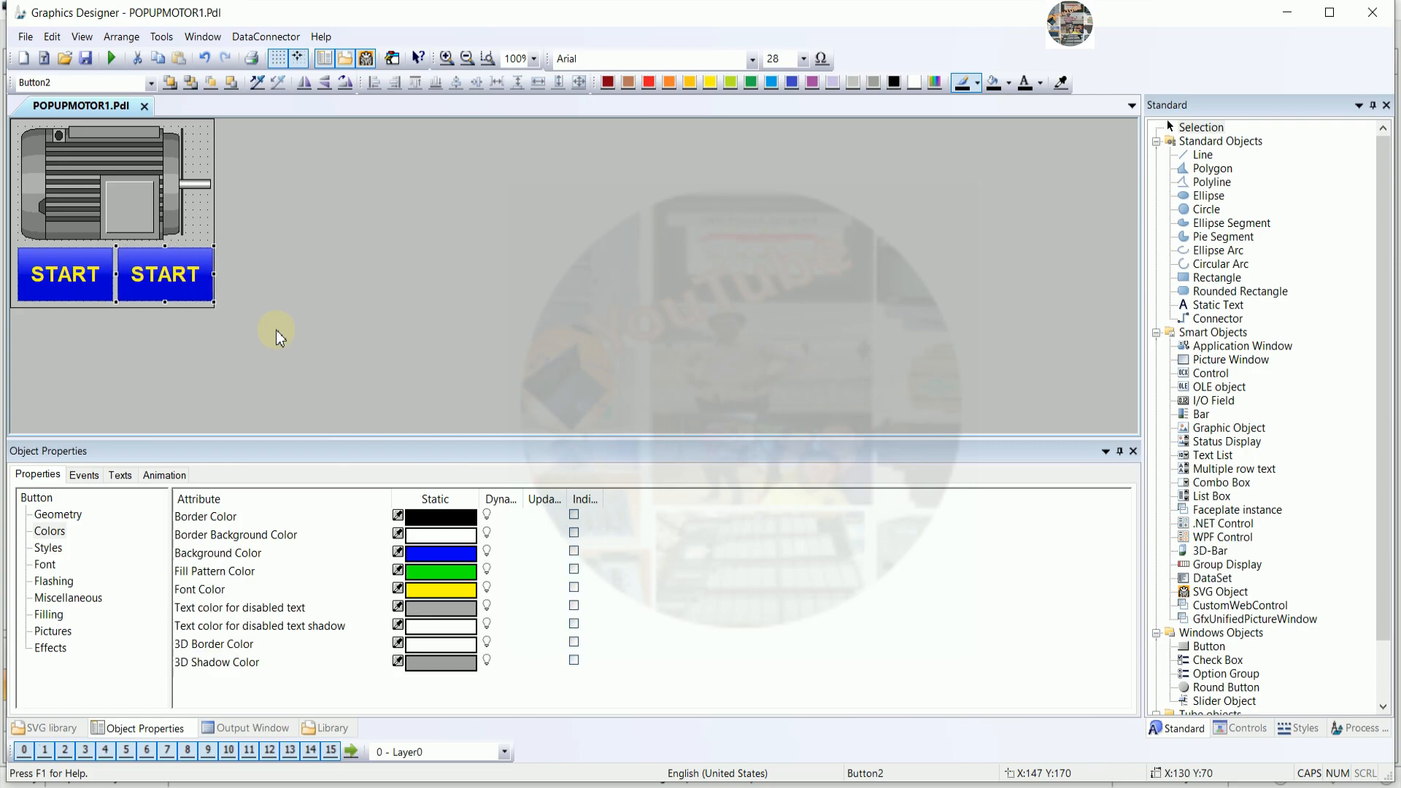
- Change the text of the duplicated button to STOP
double_click(188, 276)
key("ctrl+a")
type("T")
type("T")
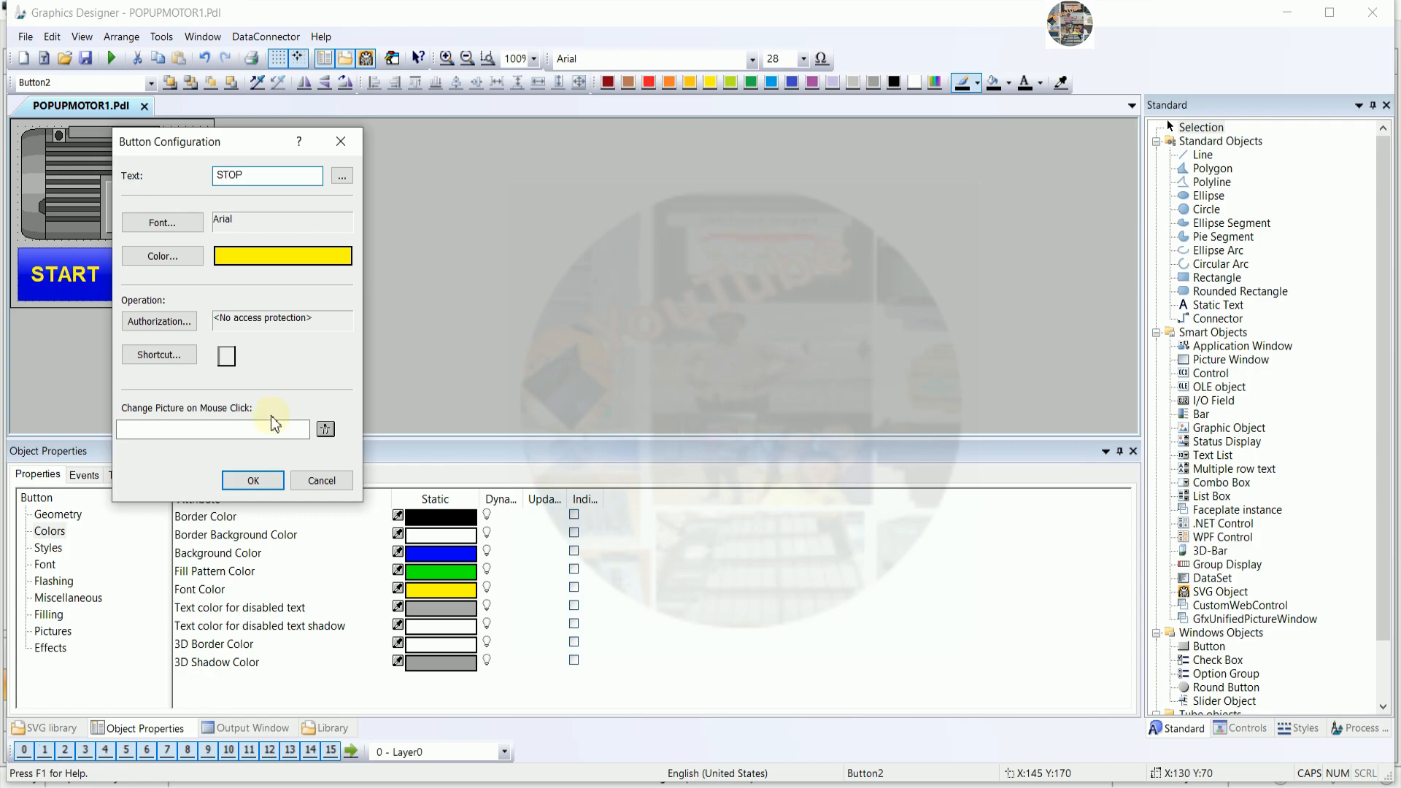
left_click(263, 478)
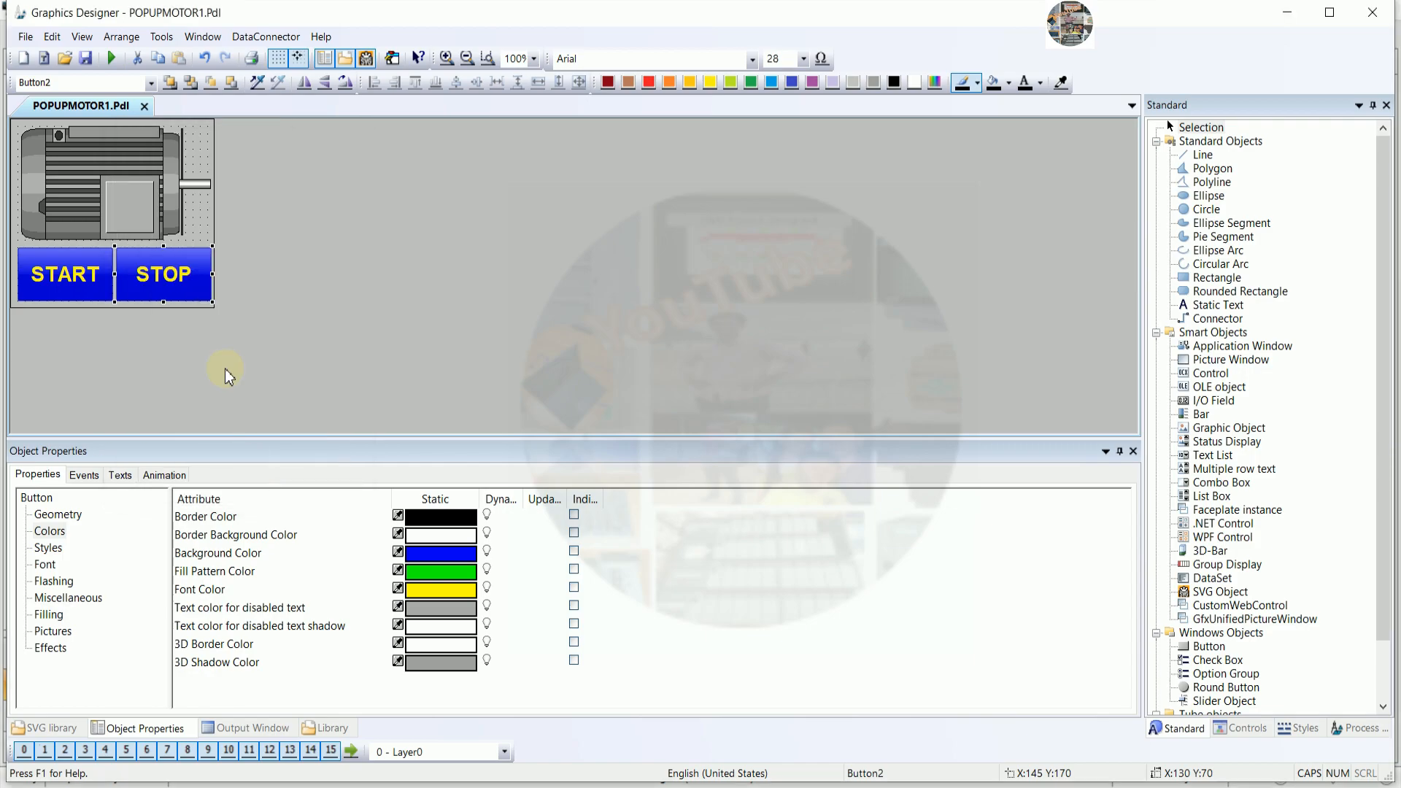
- Set the STOP button's background color to red (FF0000)
double_click(428, 556)
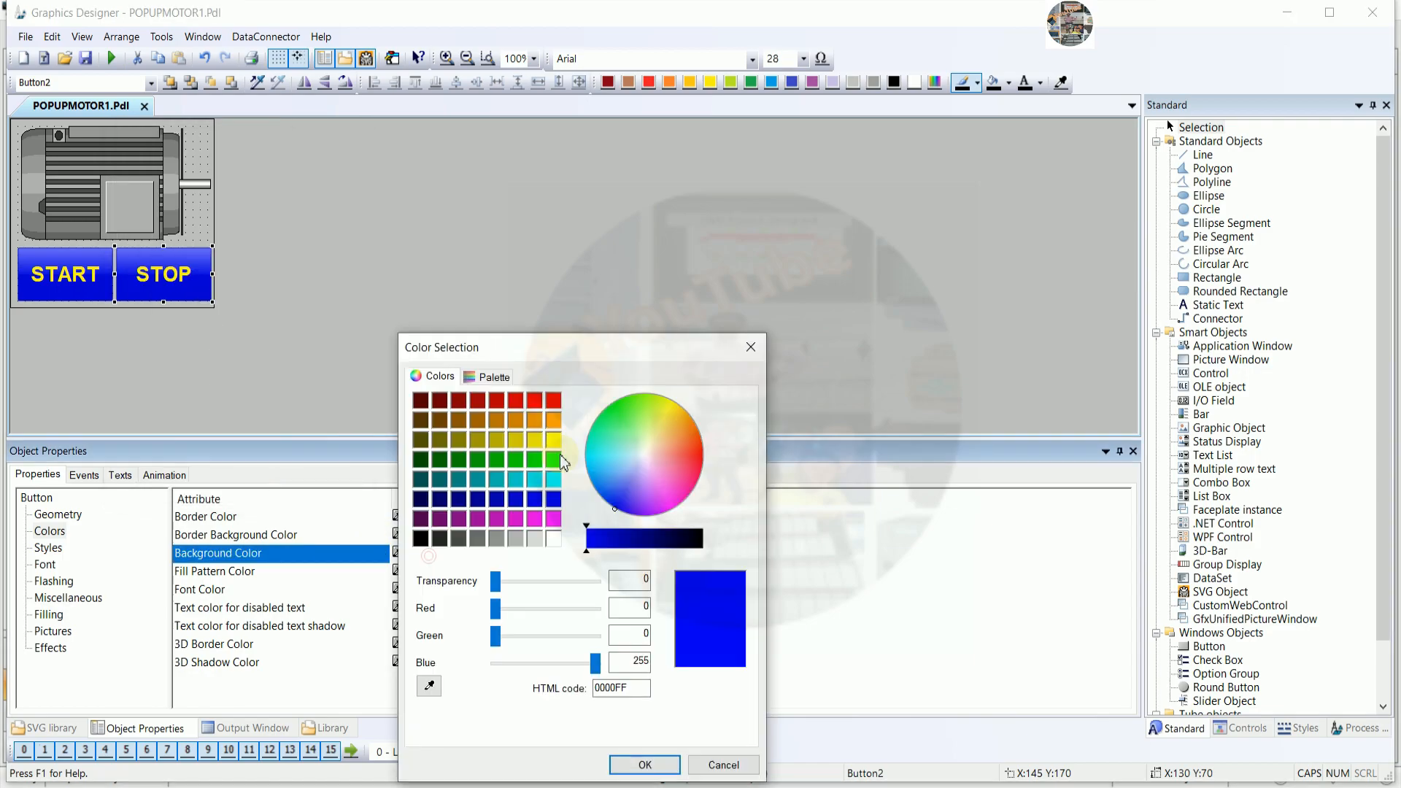
left_click(554, 400)
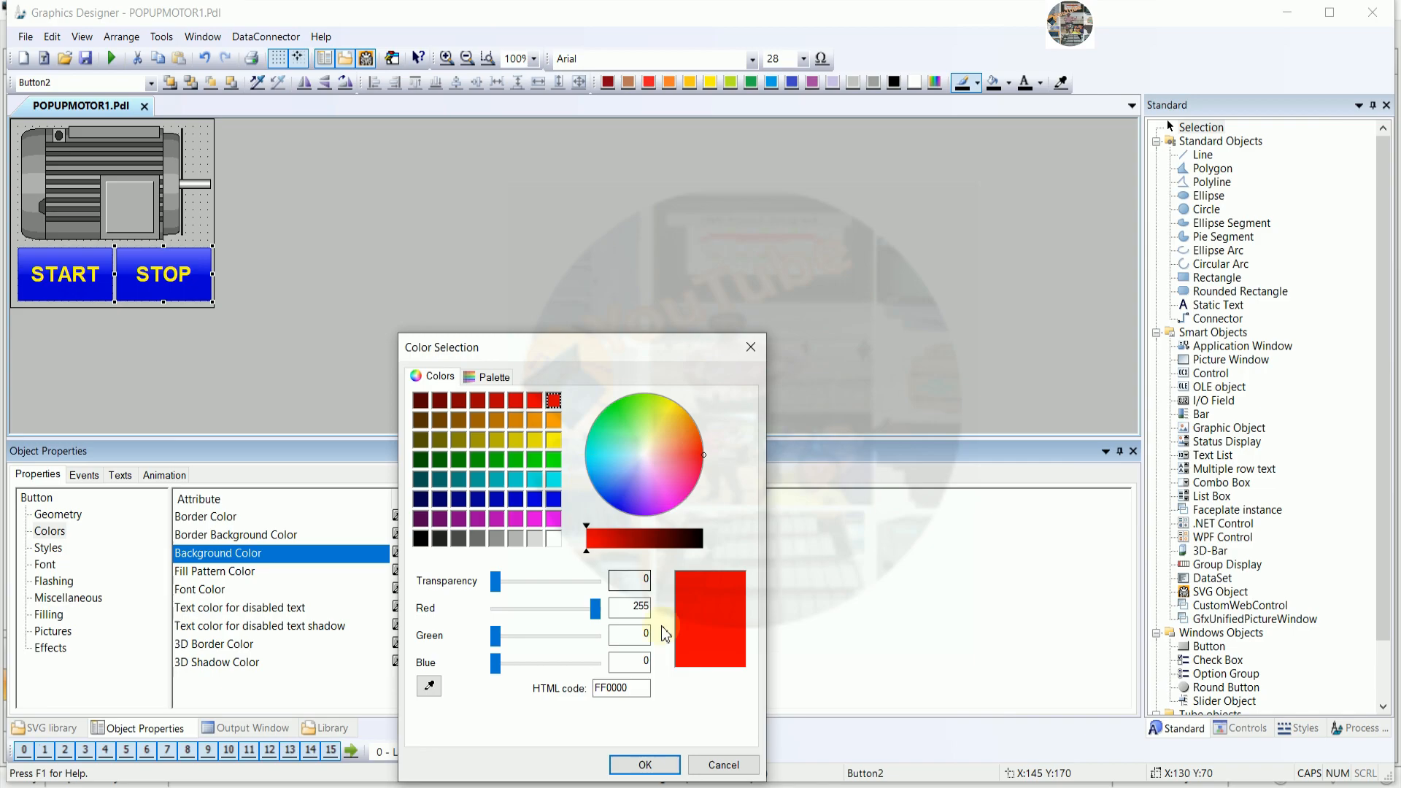
left_click(642, 764)
left_click(348, 352)
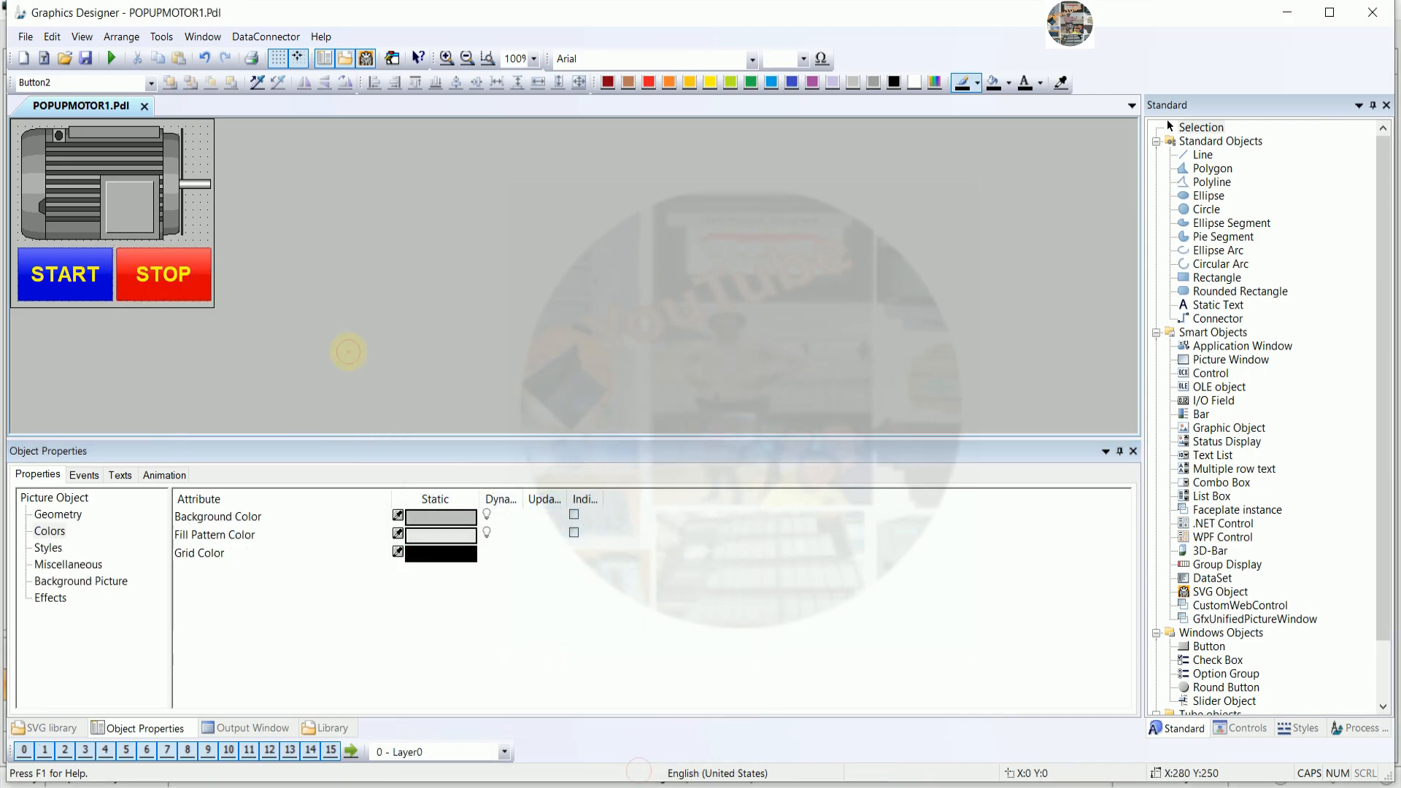
- Increase the motor symbol's height to 160 and nudge the symbol to position X 13, Y 4
left_click(156, 181)
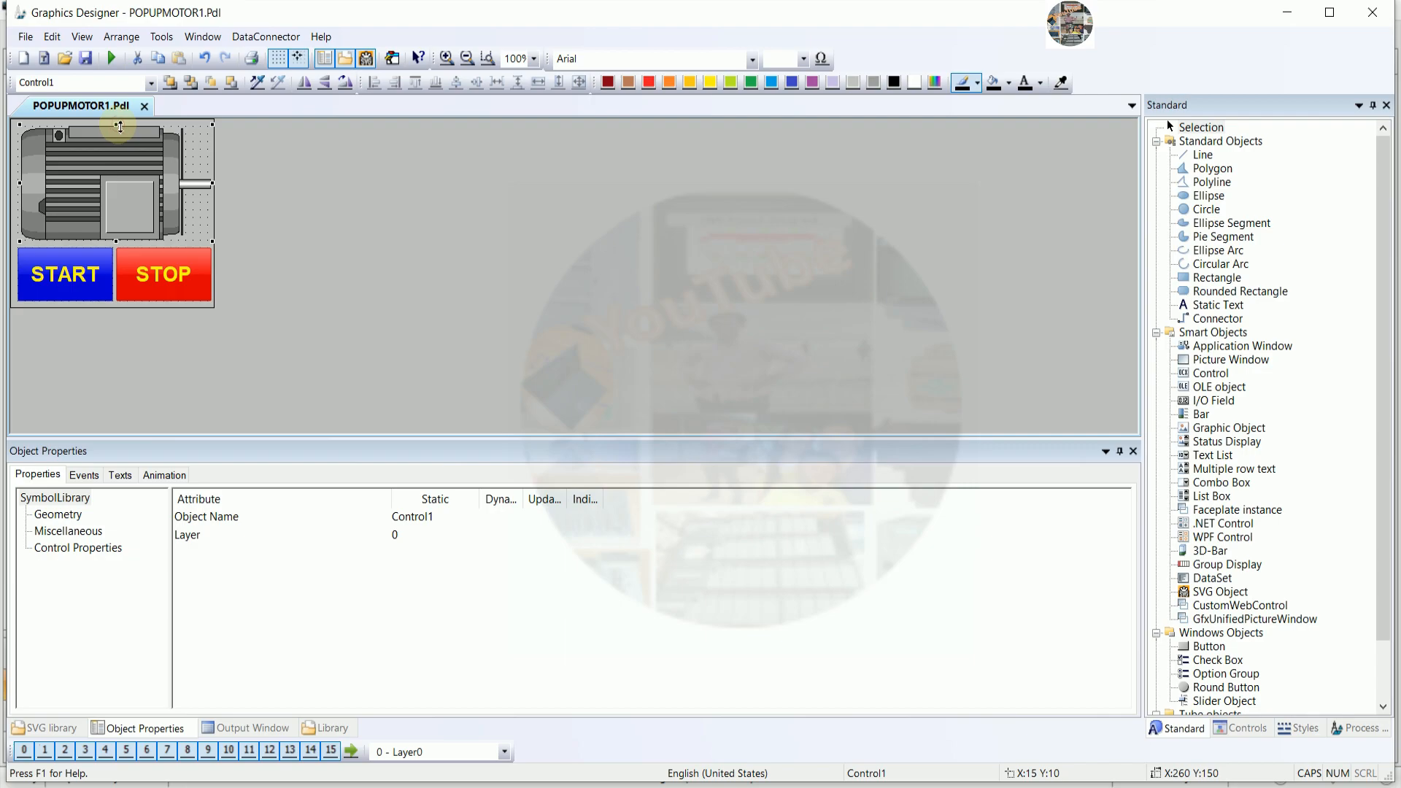
left_click_drag(120, 127, 120, 119)
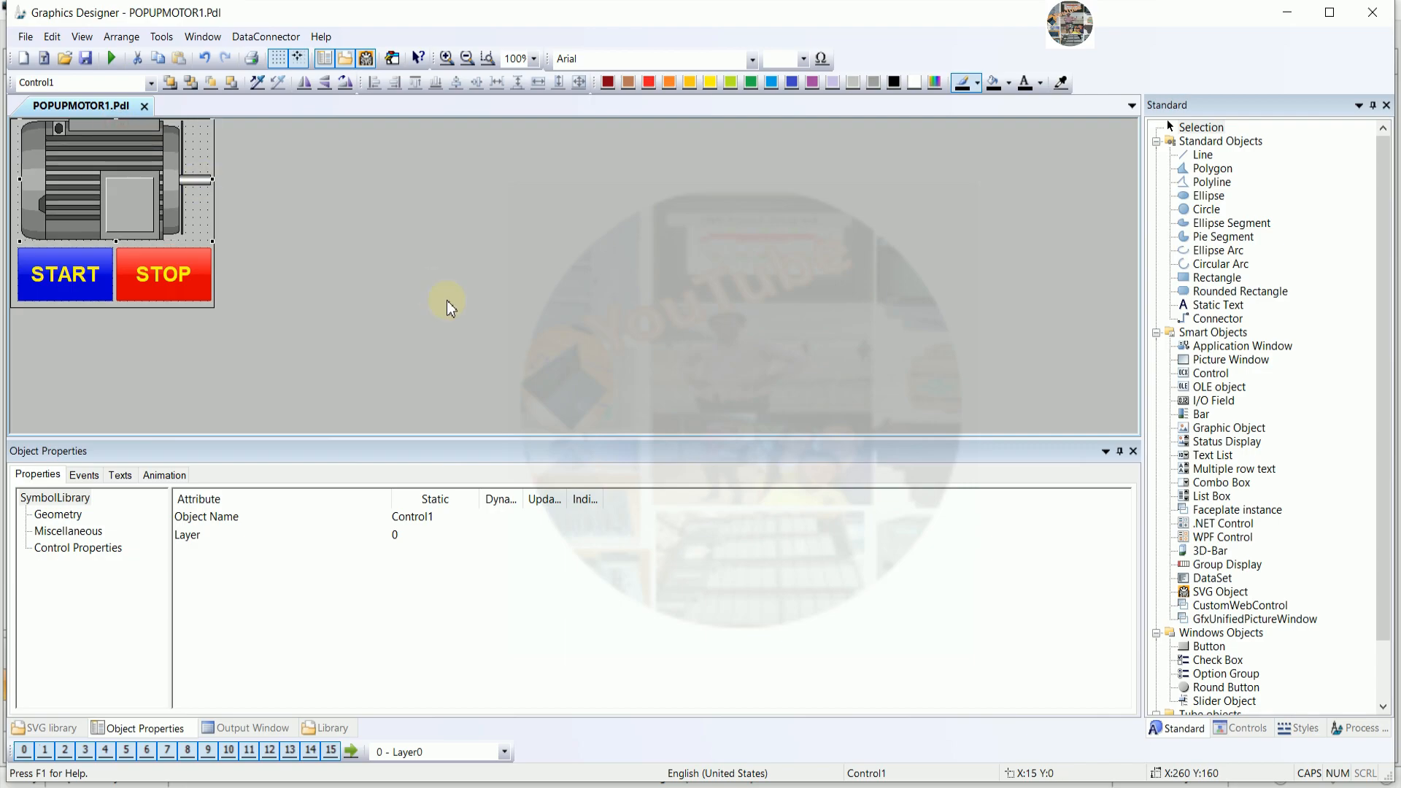
key("Down")
key("Down")
key("Down")
key("Down")
key("Left")
key("Left")
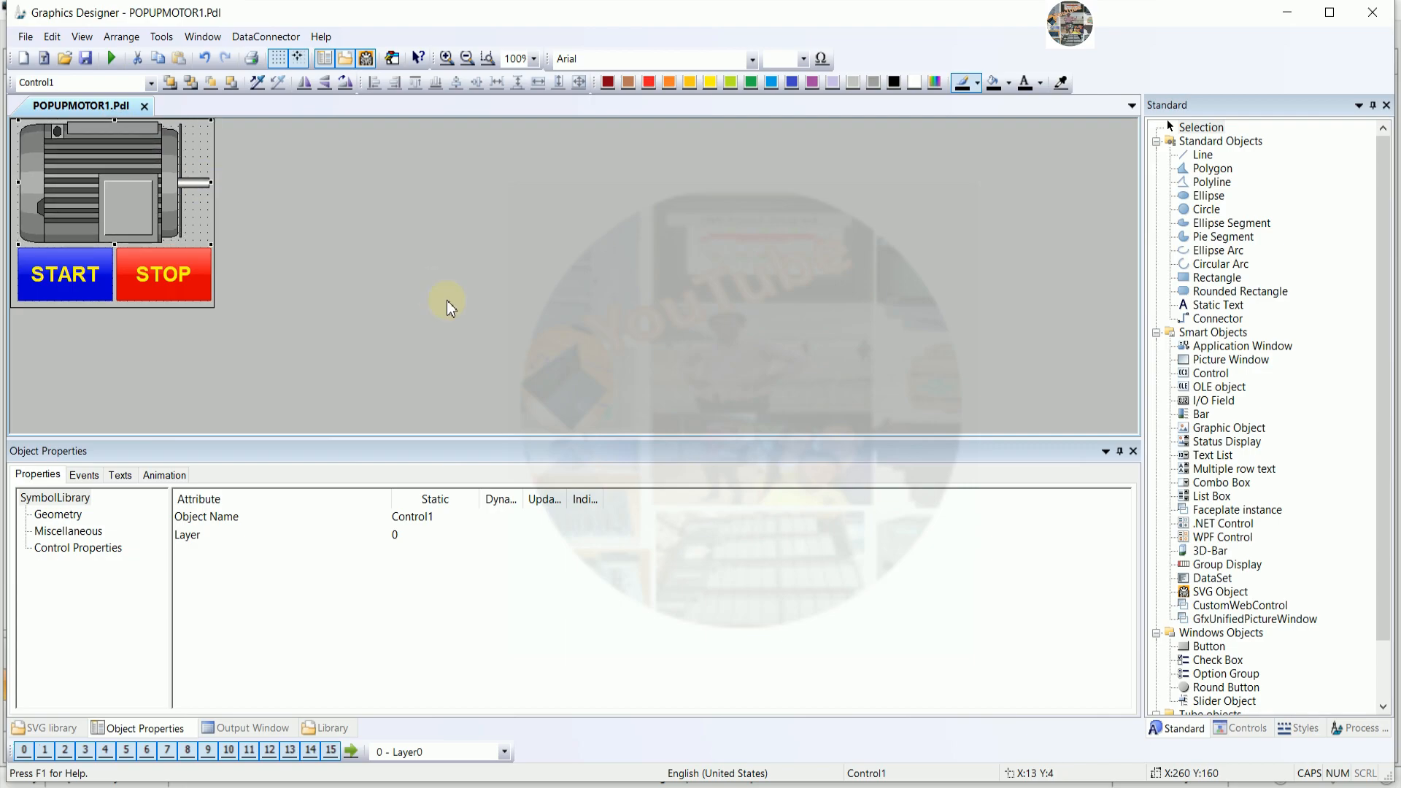
left_click(447, 300)
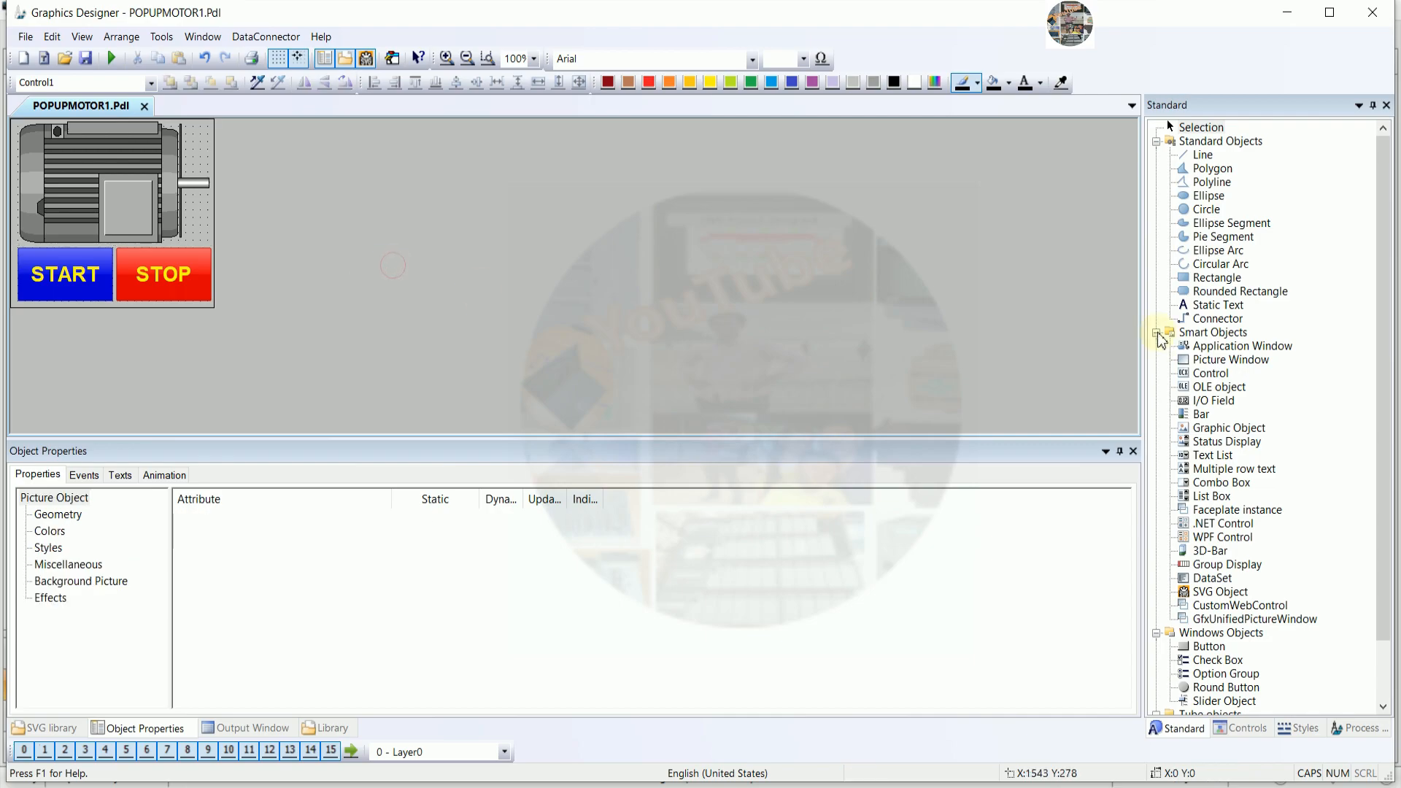
- Set the motor symbol's SymbolAppearance control property to Shaded - 1
double_click(199, 211)
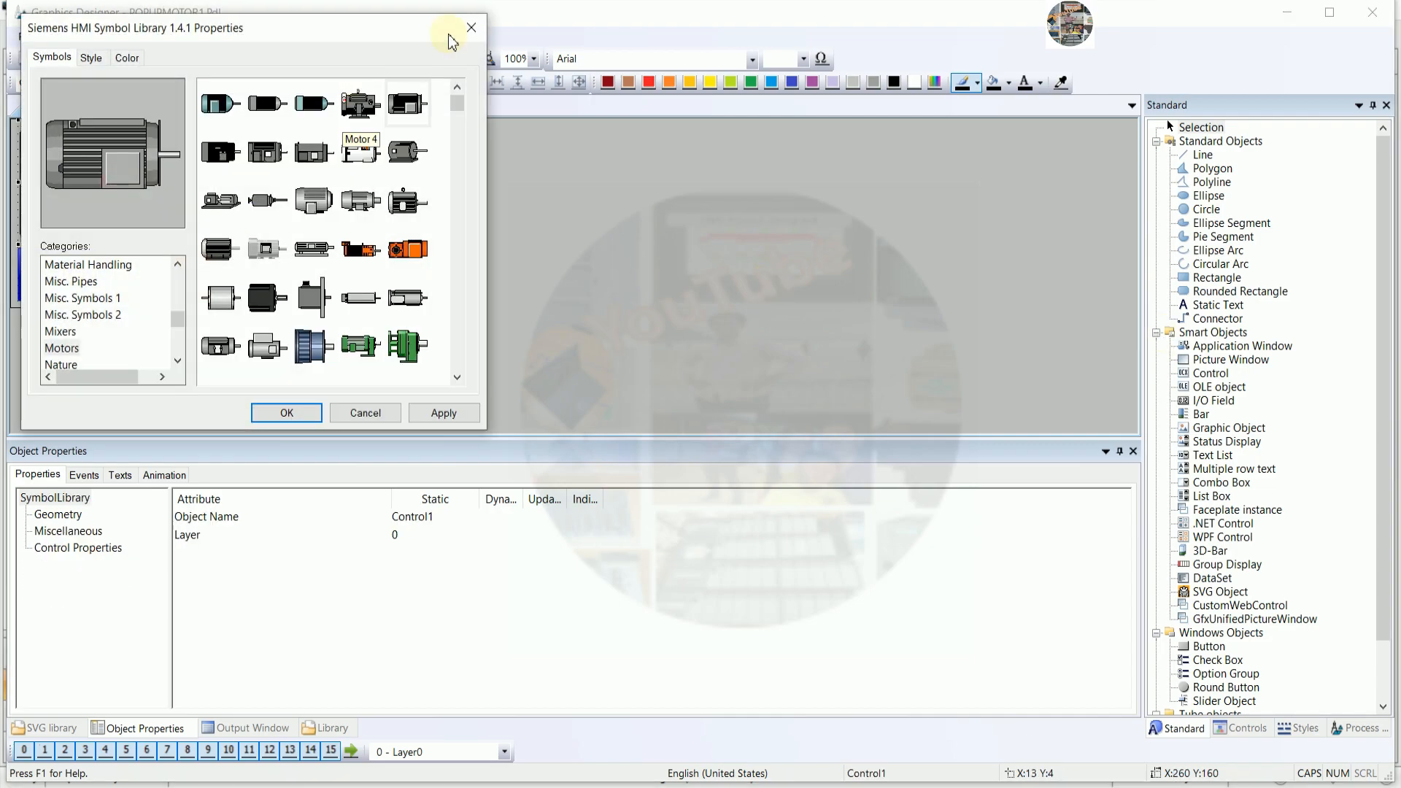
key("Escape")
left_click(88, 531)
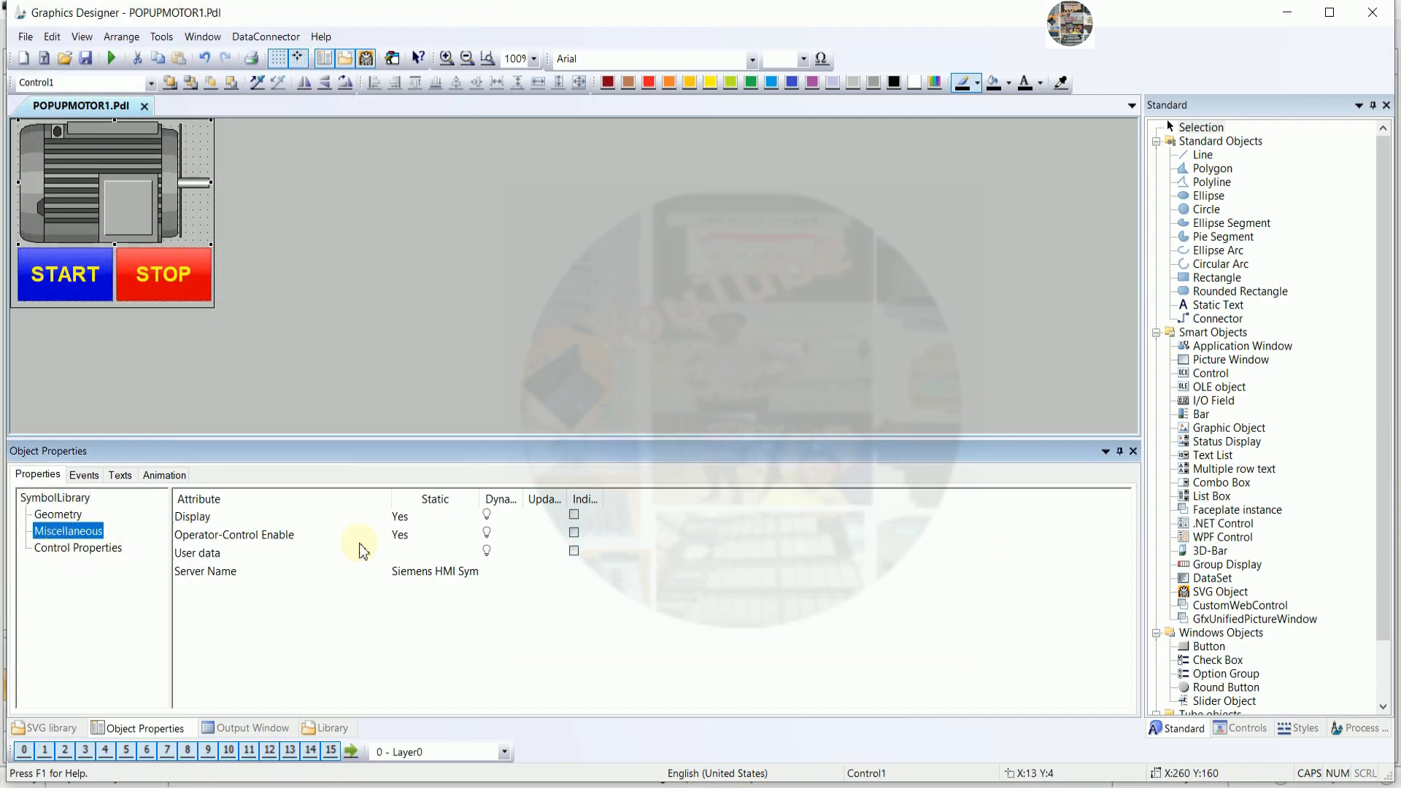
left_click(80, 548)
double_click(441, 519)
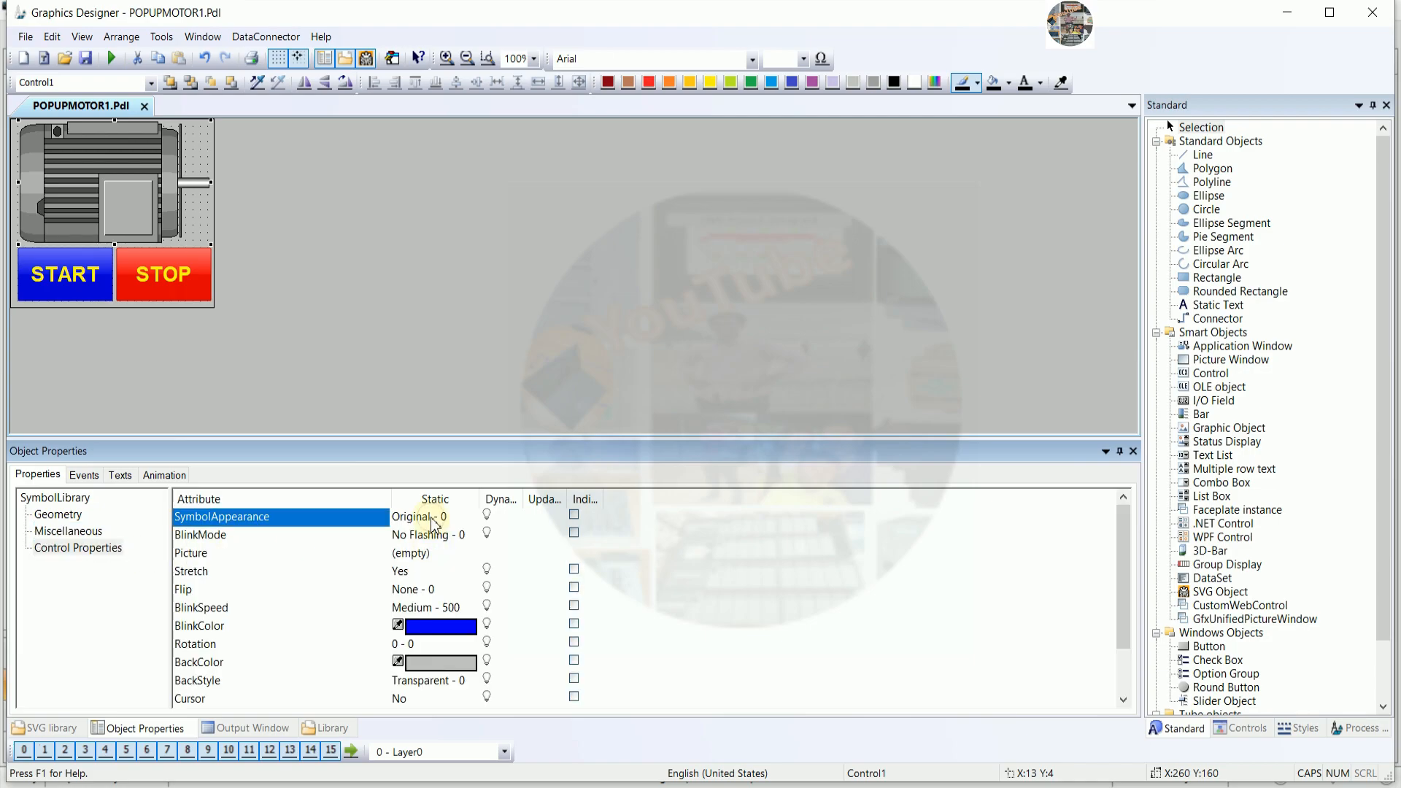
left_click(445, 538)
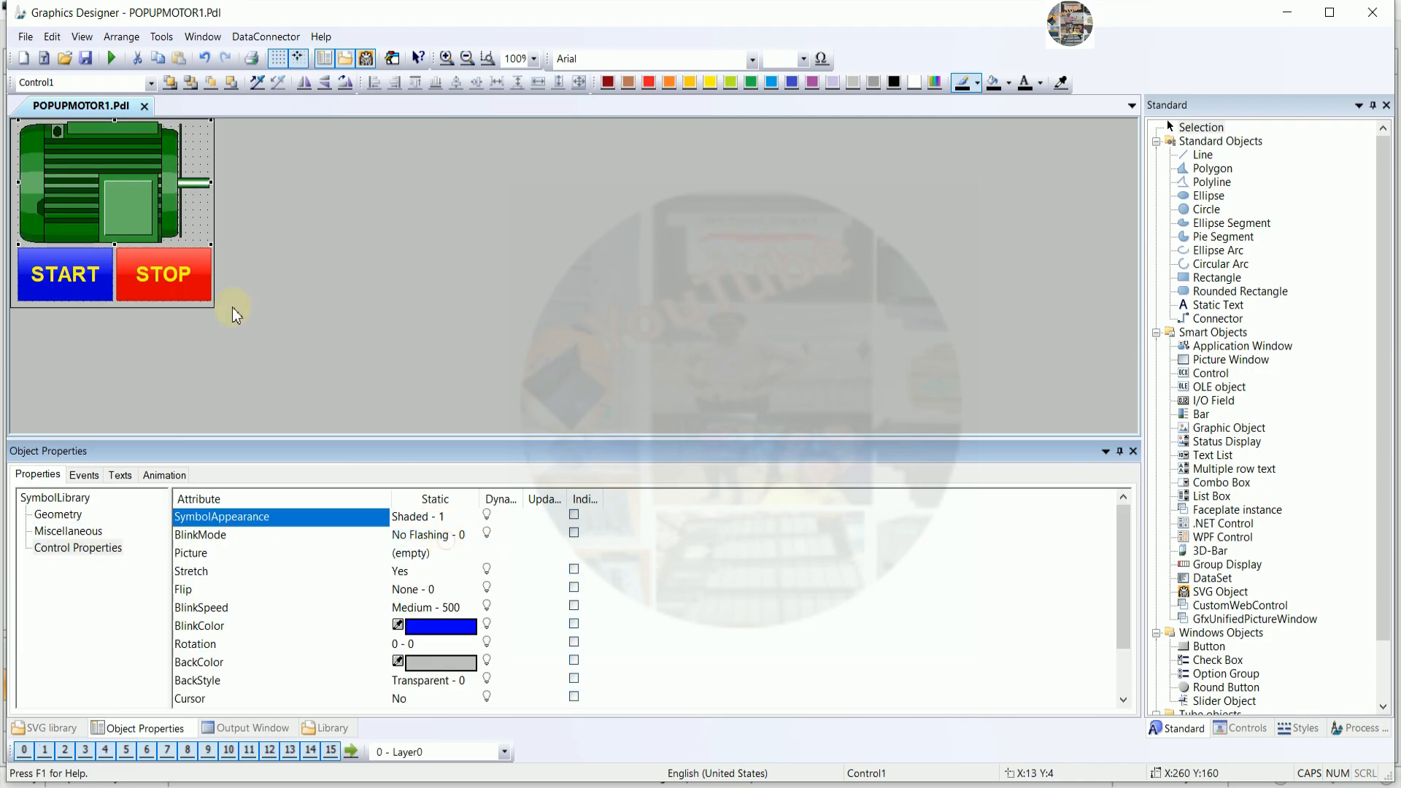
- Set the motor symbol's ForeColor to red (FF0000)
scroll(439, 616, "down", 1)
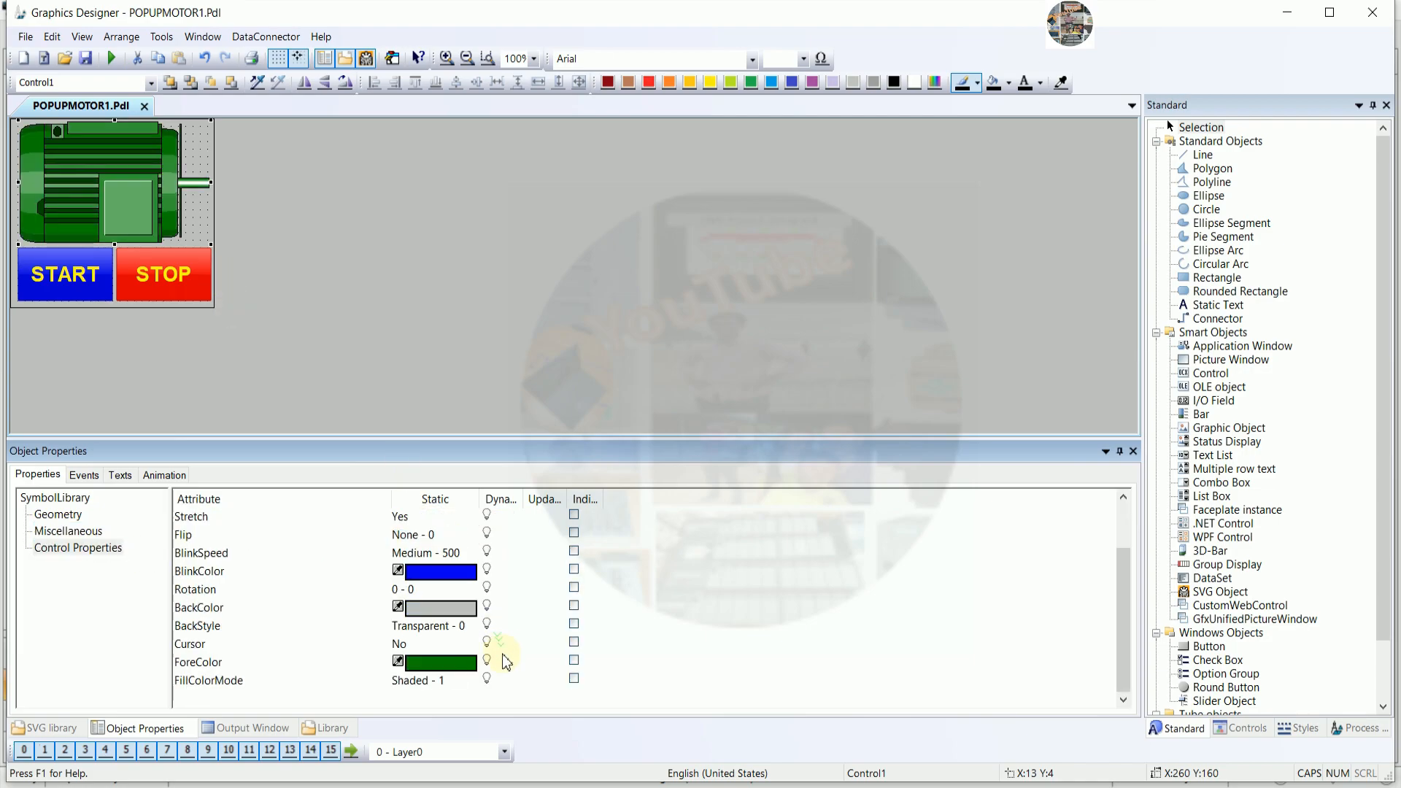
double_click(447, 660)
left_click(554, 401)
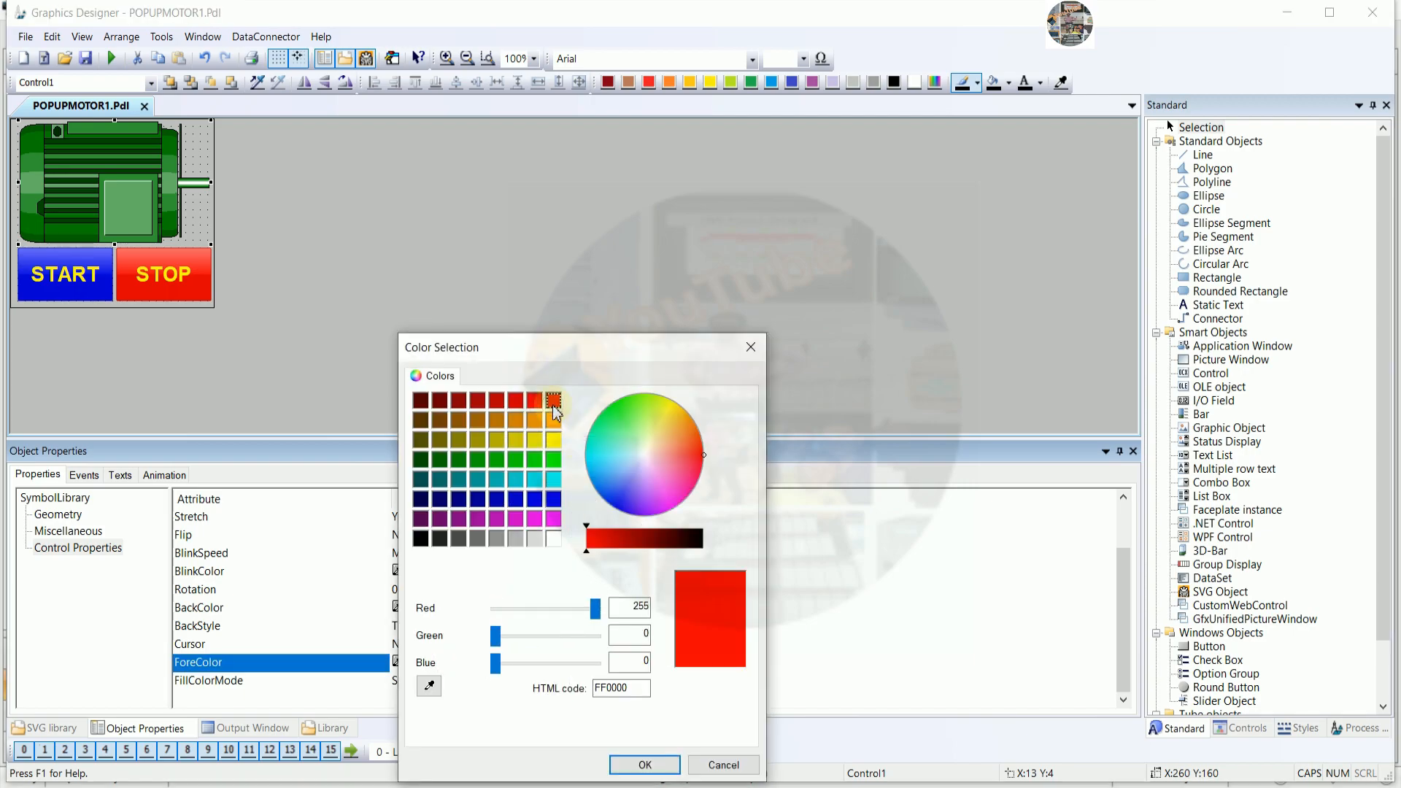
left_click(652, 766)
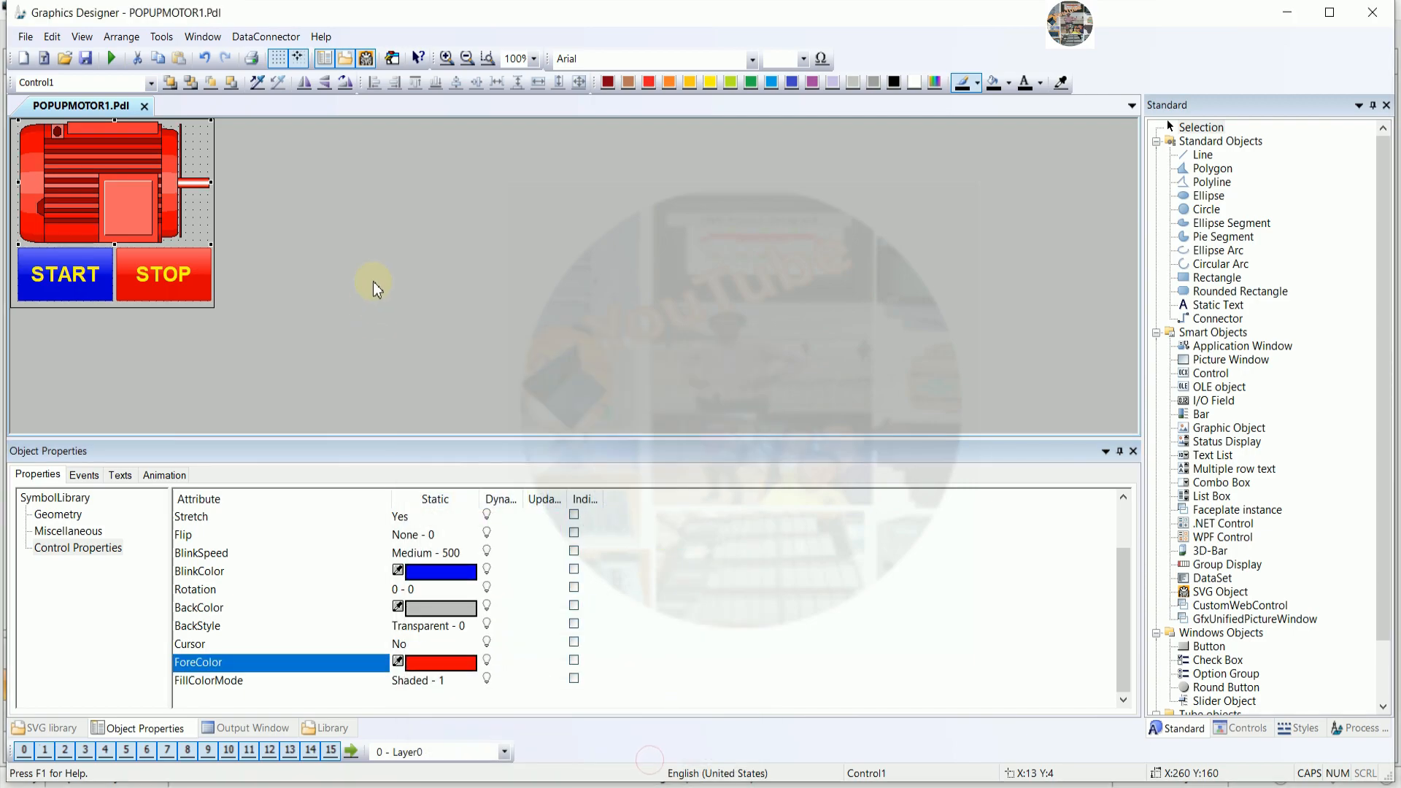
- Save the motor popup picture
left_click(373, 280)
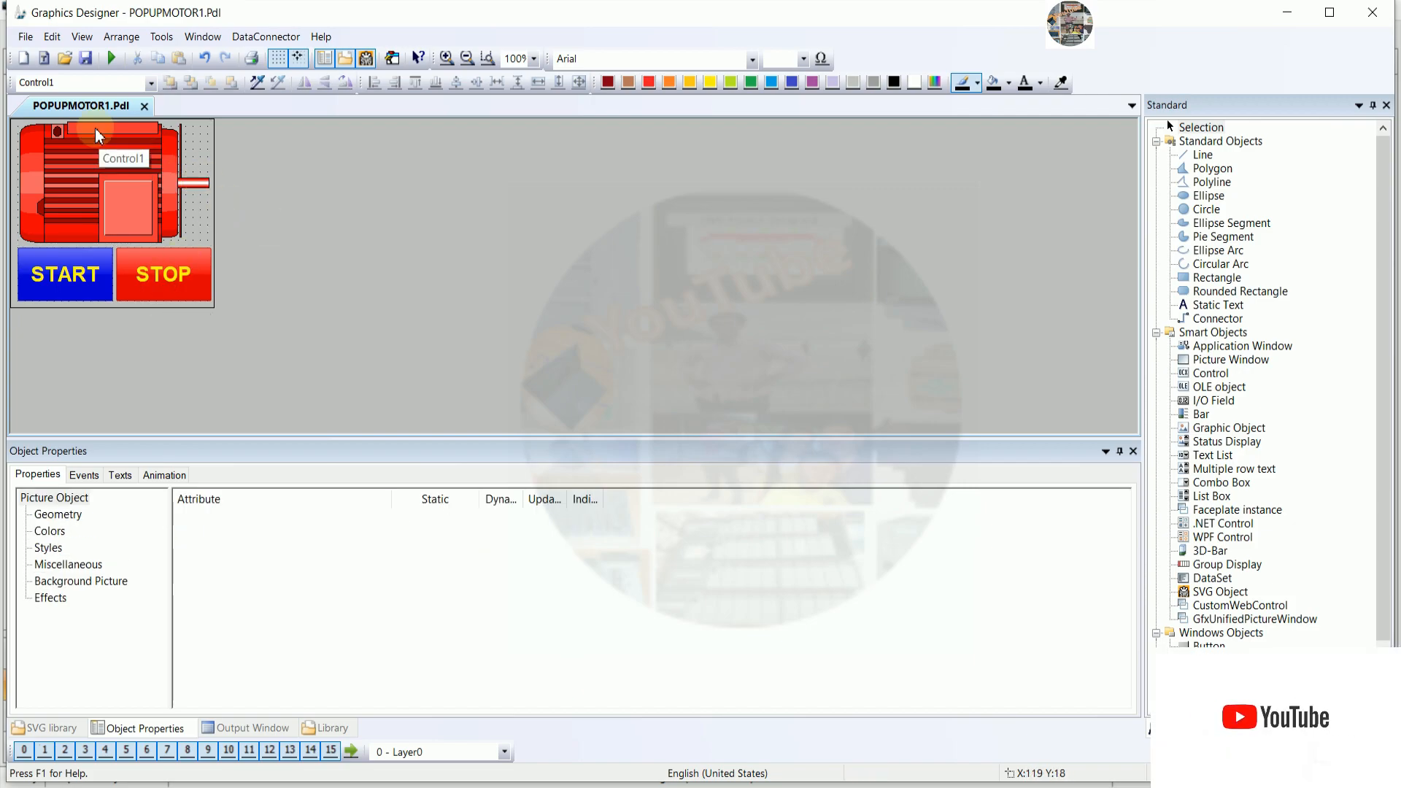
left_click(85, 58)
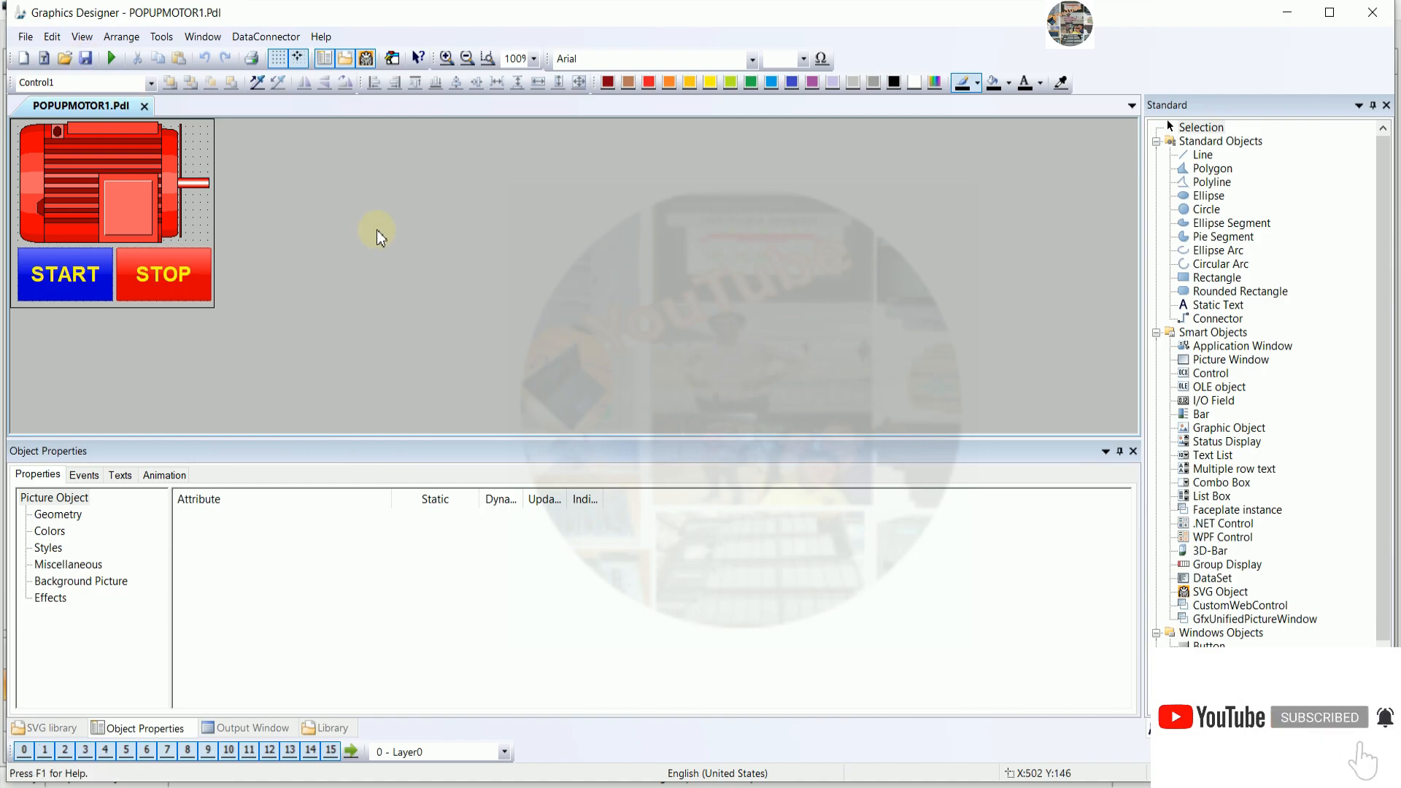
- Create a direct connection for the START button's Press Left mouse event
left_click(128, 195)
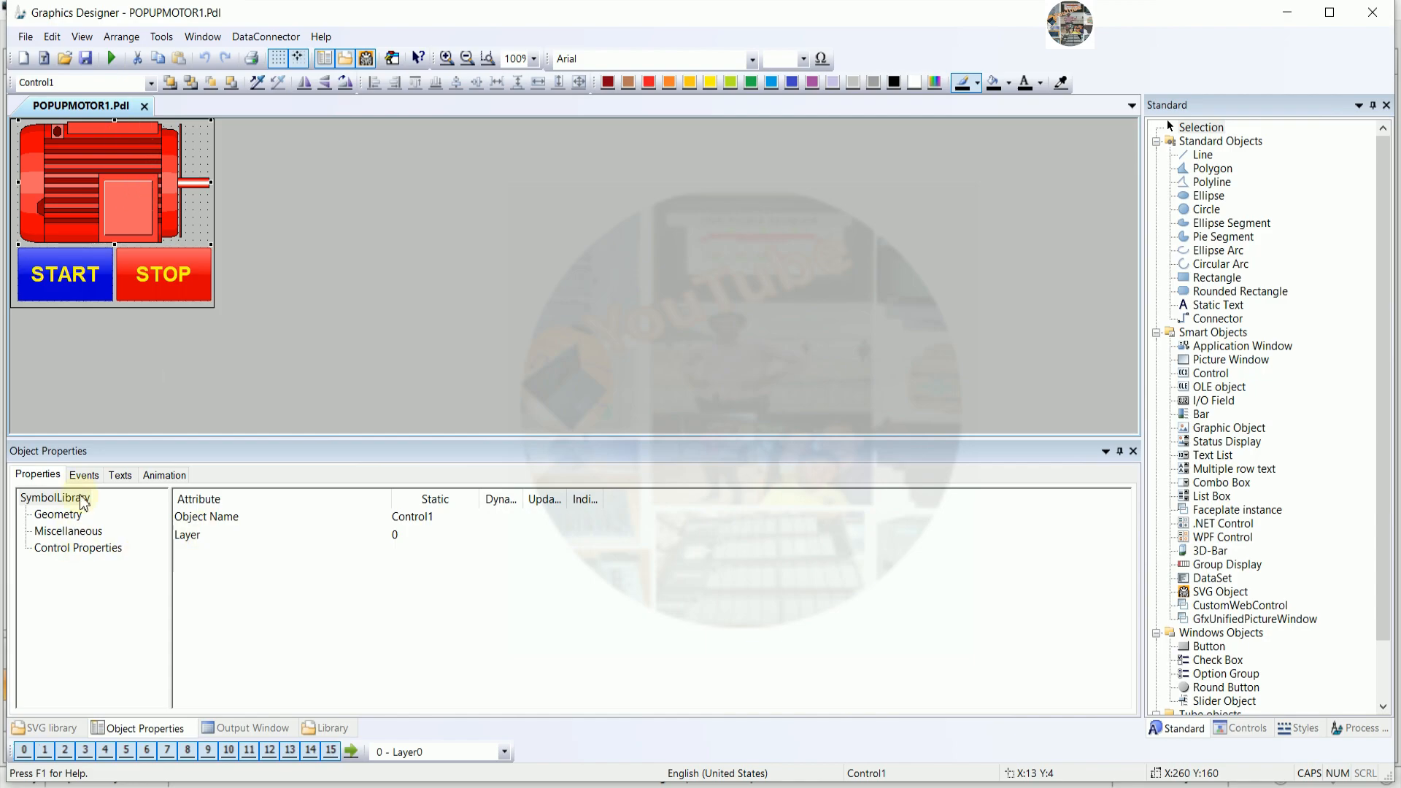
left_click(69, 281)
left_click(85, 476)
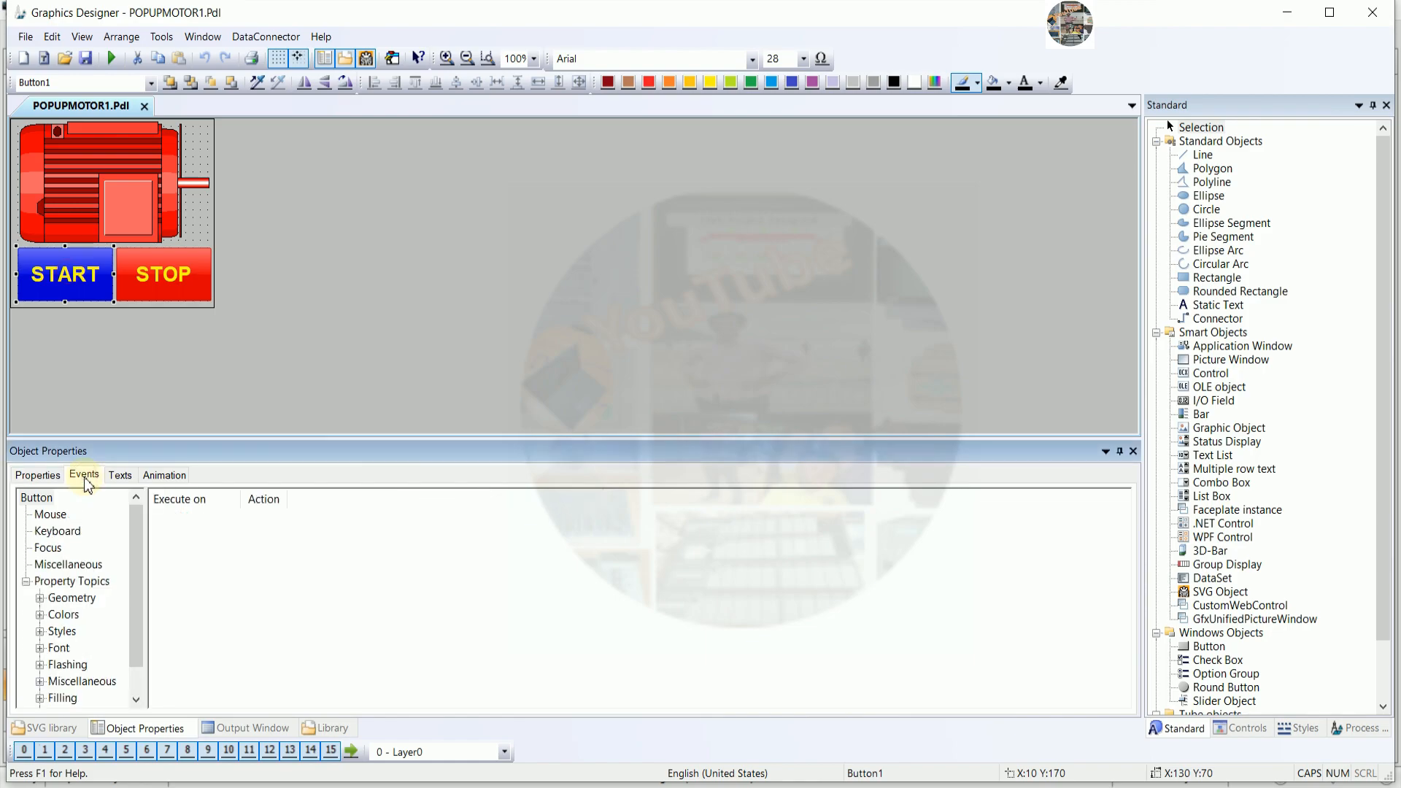
left_click(51, 514)
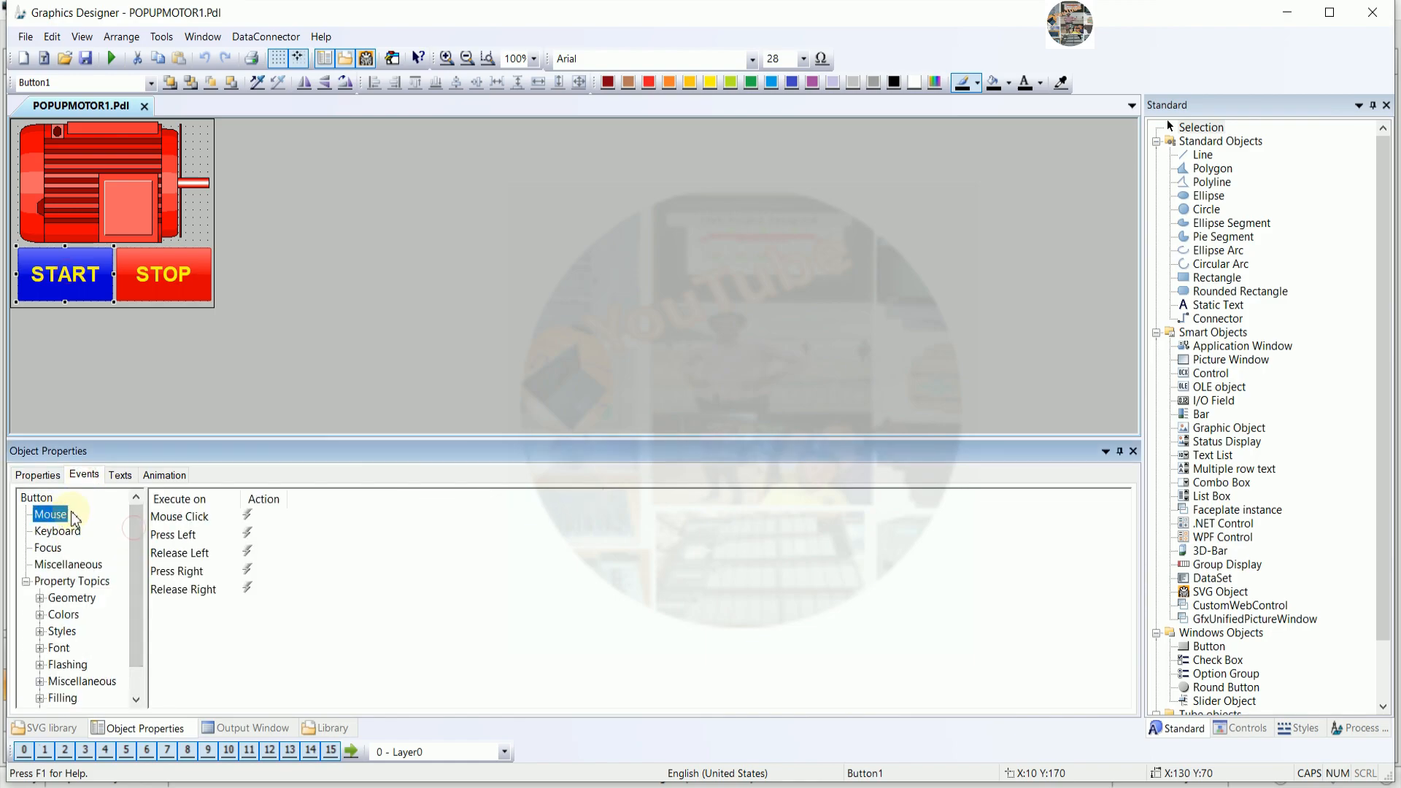
right_click(249, 540)
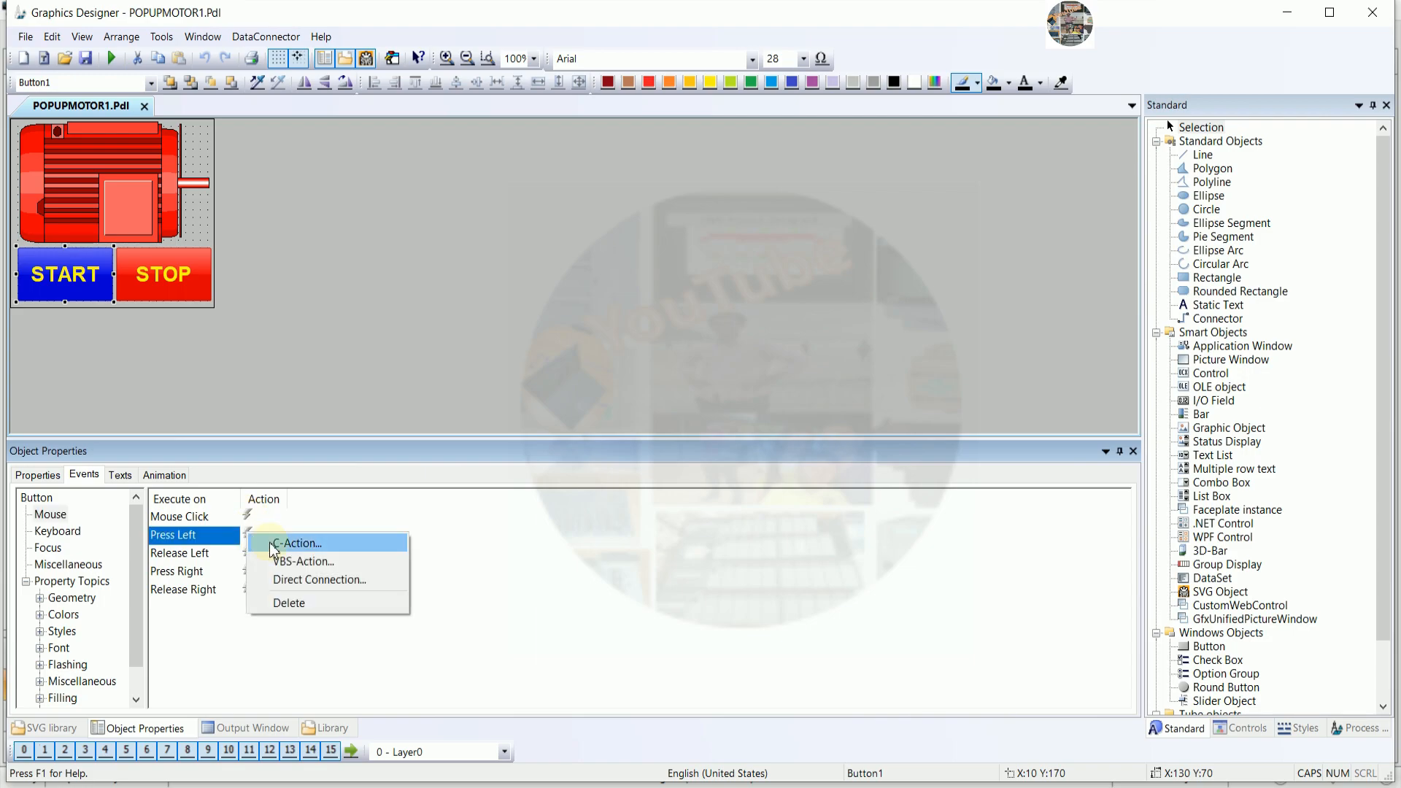
left_click(321, 588)
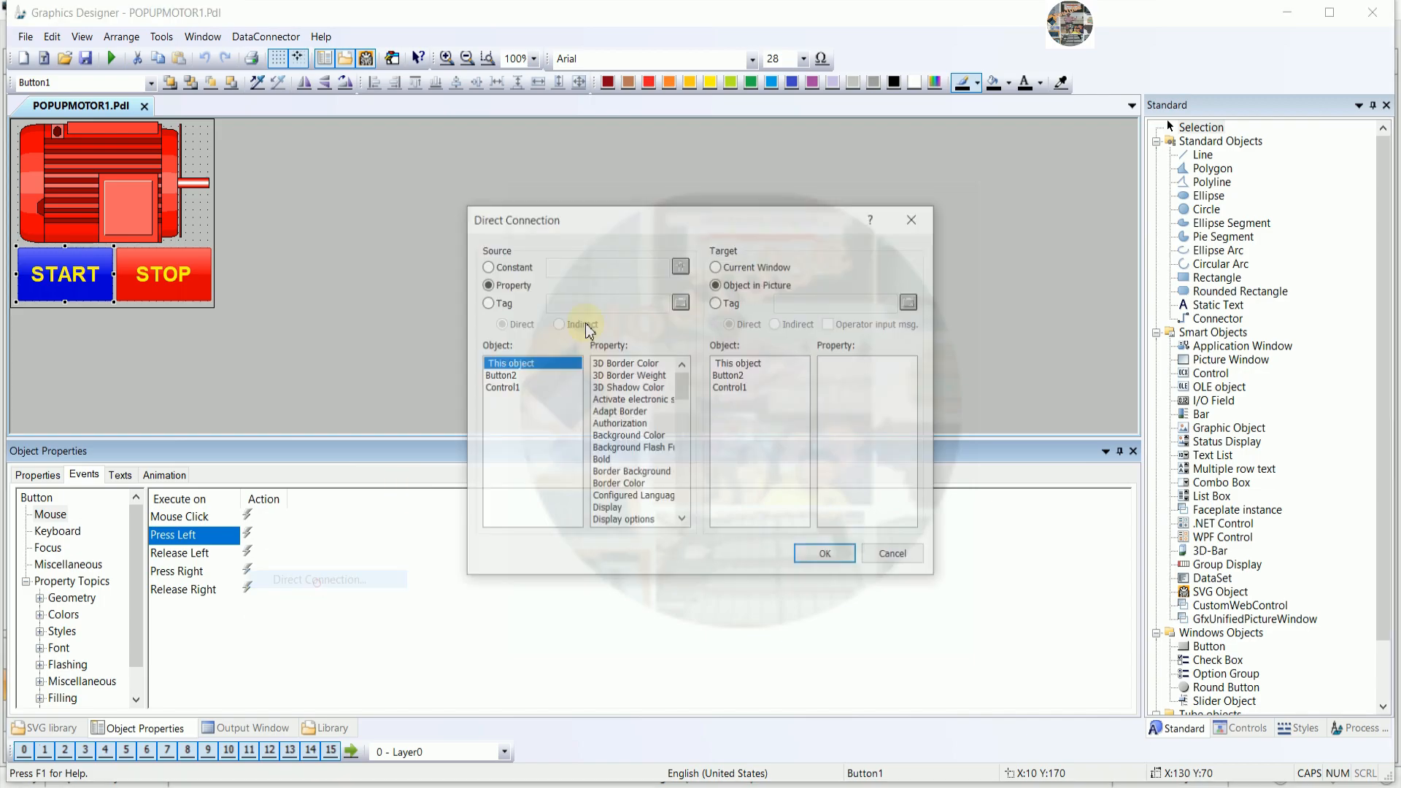
- Connect the constant 1 as source to the target tag MOTORSDATA_M1_START and accept the direct connection
left_click(485, 266)
left_click(566, 268)
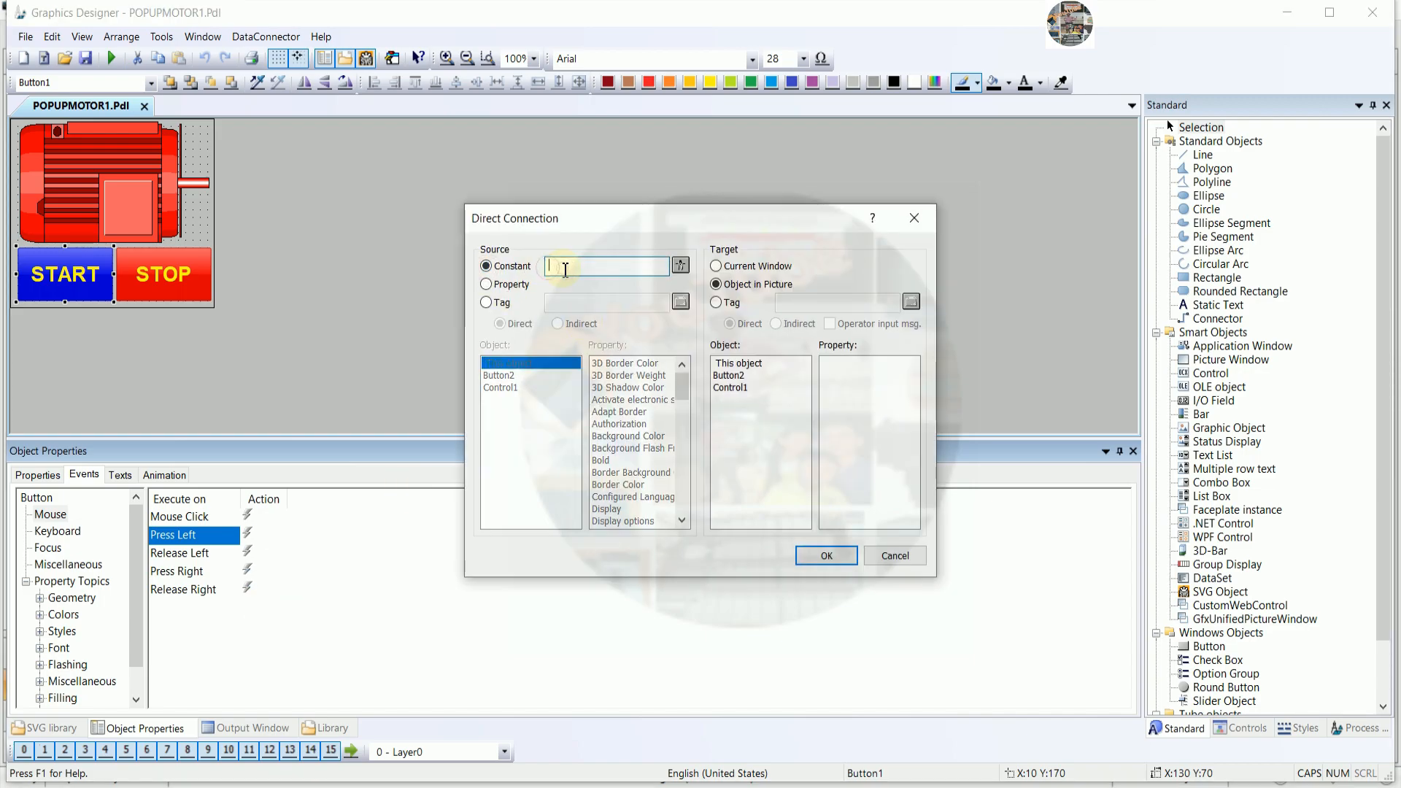
left_click(719, 304)
left_click(911, 302)
left_click(567, 385)
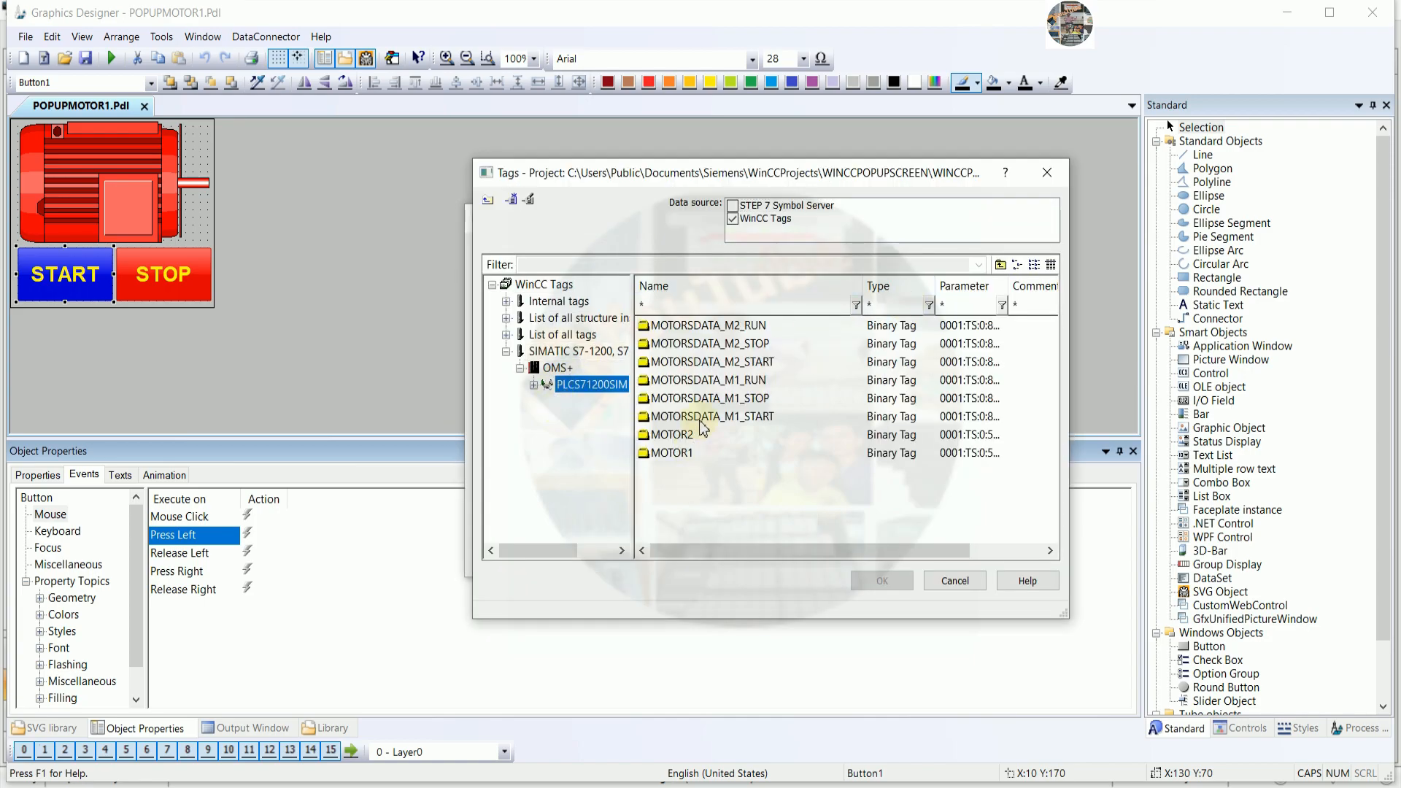
double_click(718, 414)
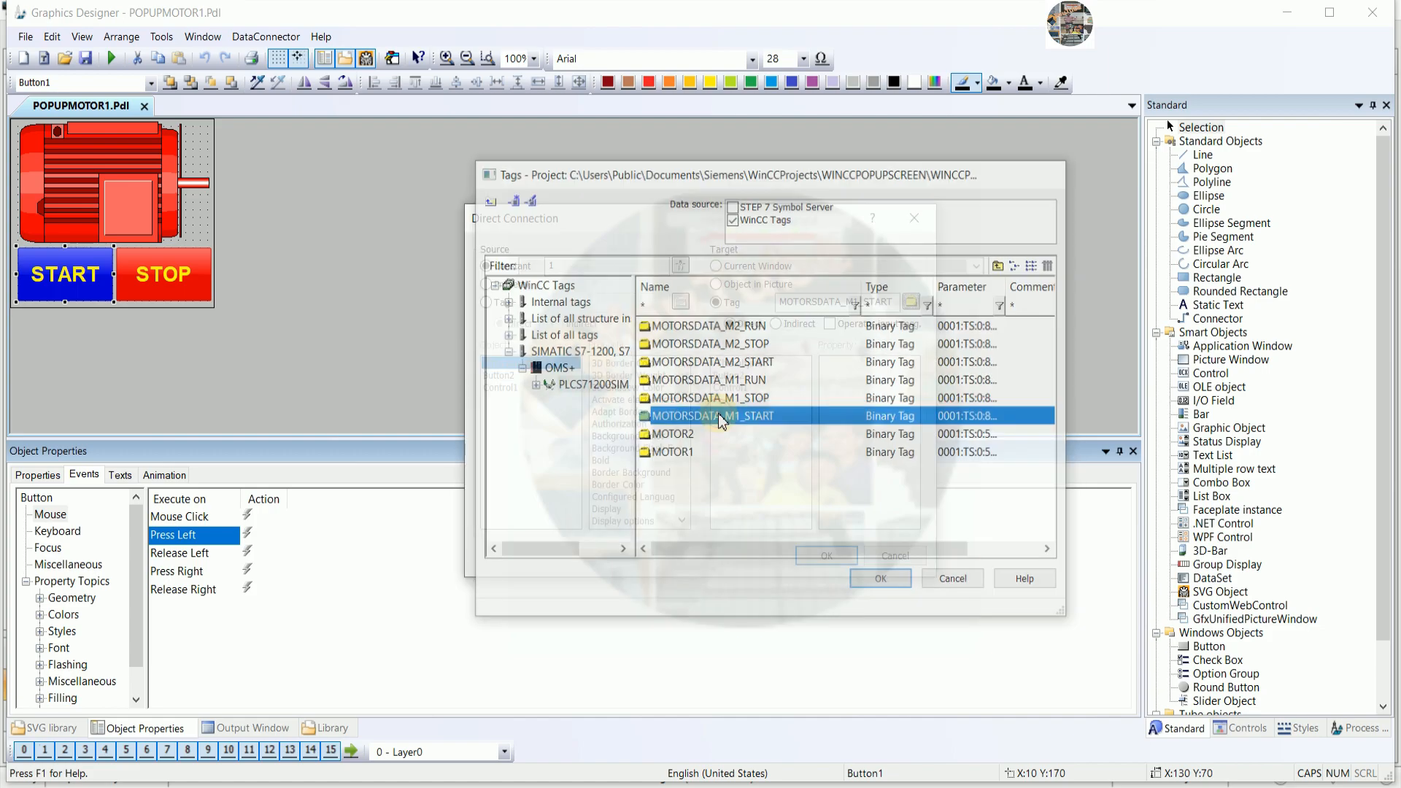
left_click(826, 556)
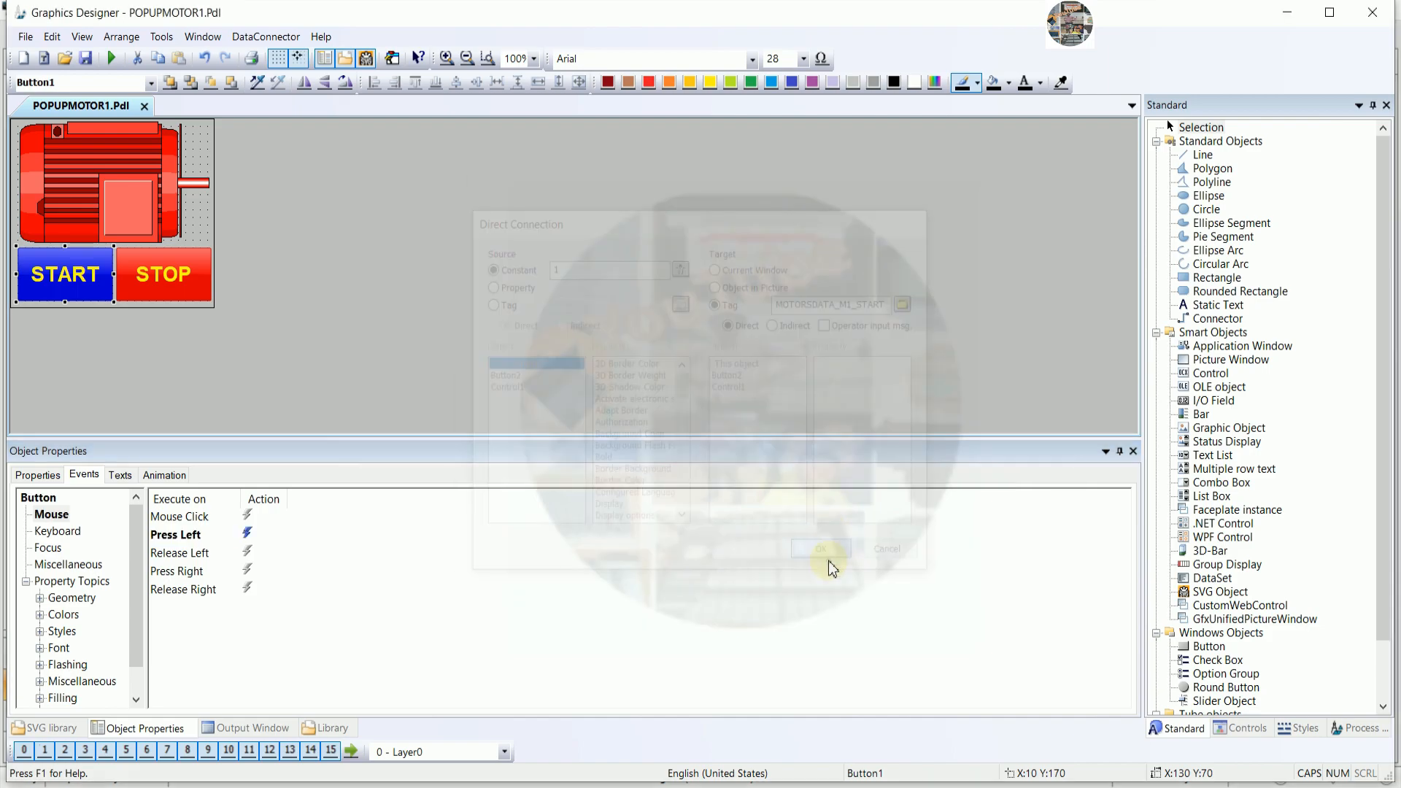
- Create a direct connection for the START button's Release Left event with constant 0 as source and a tag as target
right_click(248, 554)
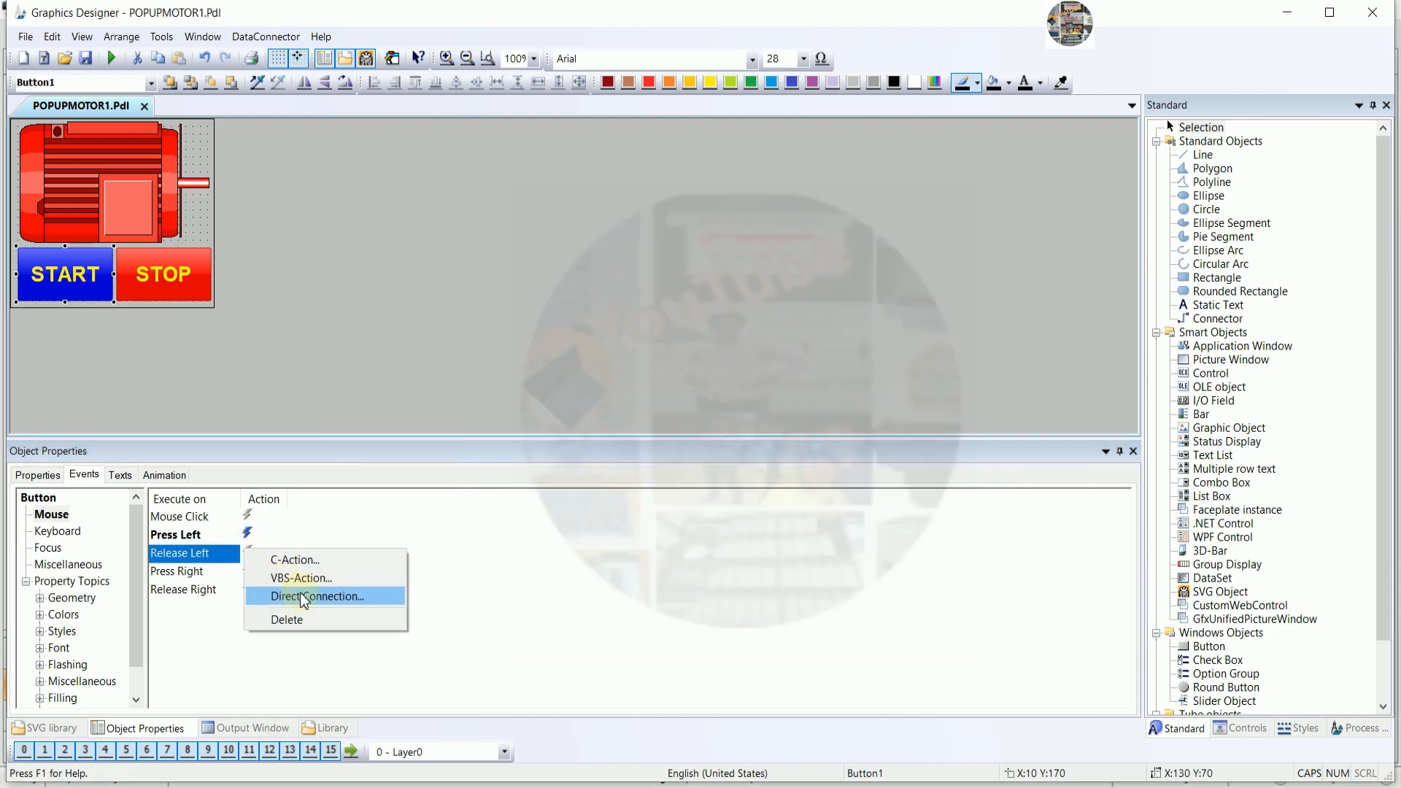
left_click(305, 599)
left_click(515, 266)
left_click(563, 269)
type("0")
left_click(717, 302)
left_click(788, 303)
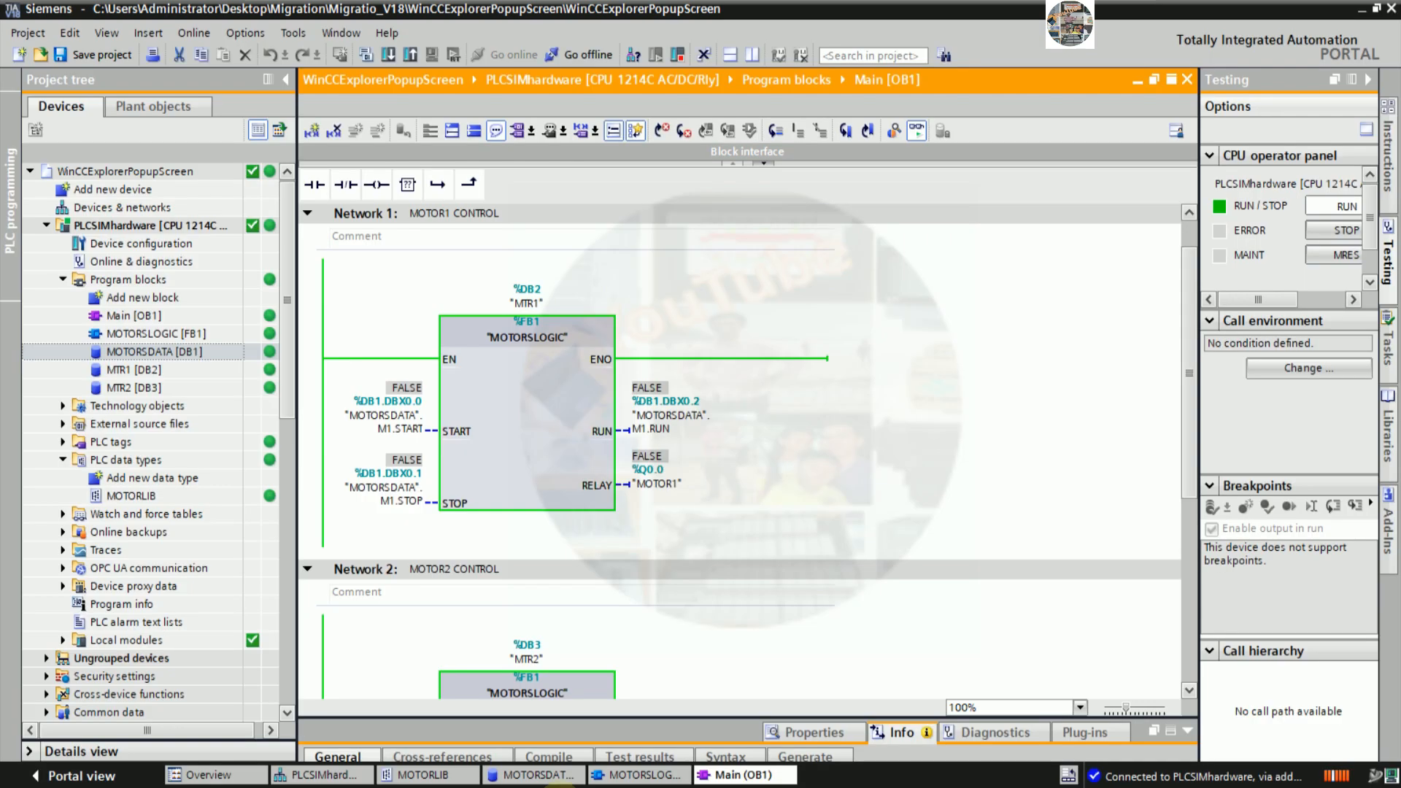
- Switch to TIA Portal, open the MOTORSLOGIC block from the MOTOR1 CONTROL network and monitor its start/stop logic
left_click(505, 389)
double_click(506, 390)
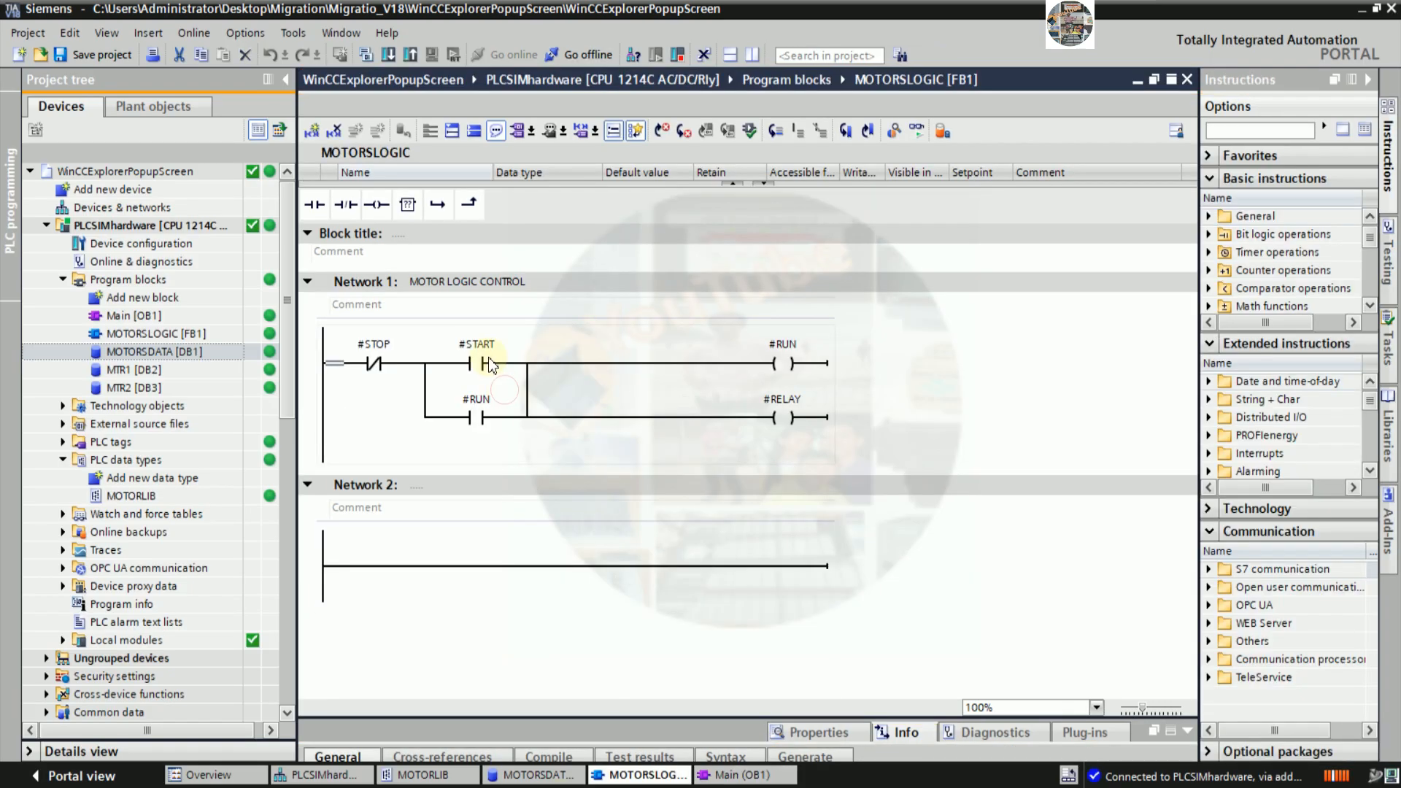
left_click(917, 131)
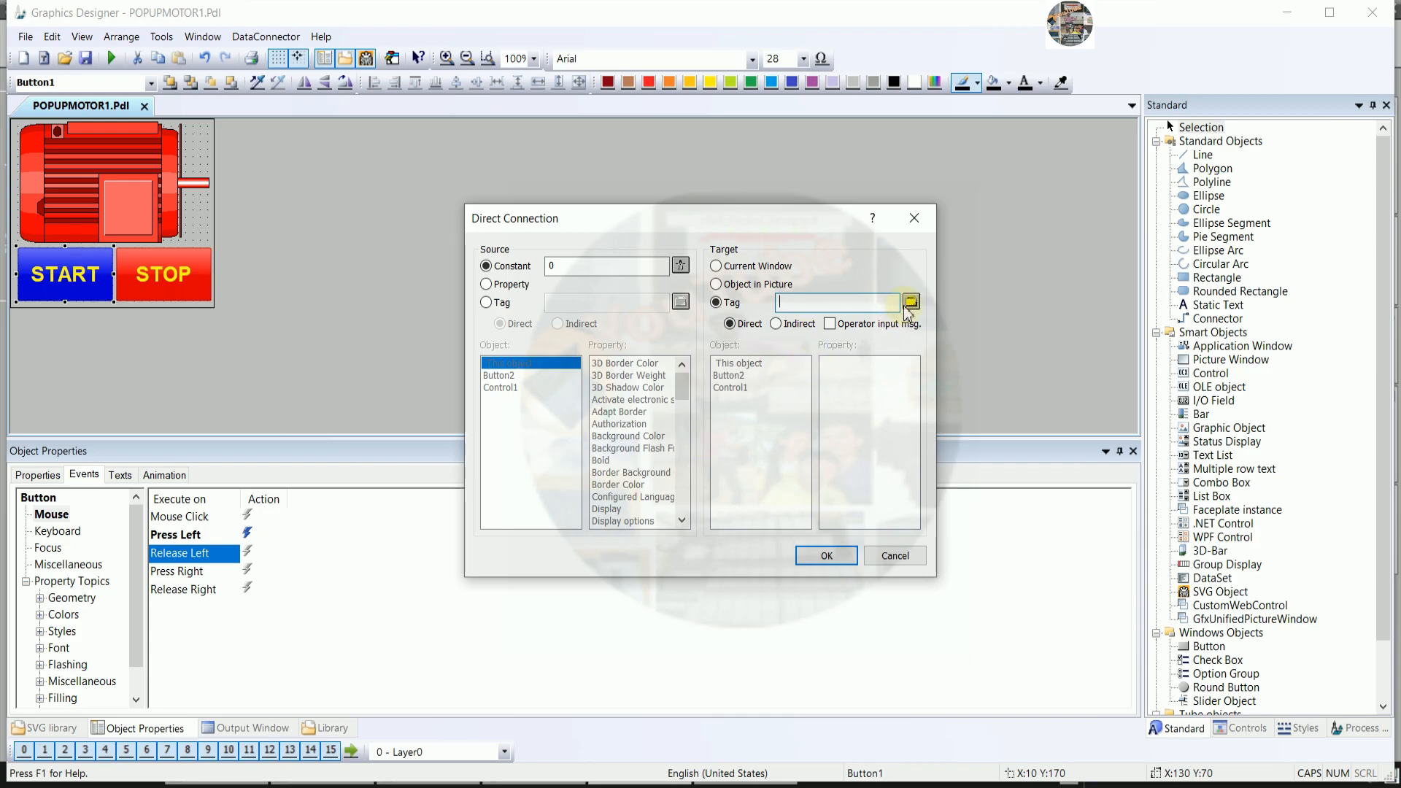
- Back in Graphics Designer, assign MOTORSDATA_M1_START as target tag of the START button's Release Left connection and accept it
left_click(909, 303)
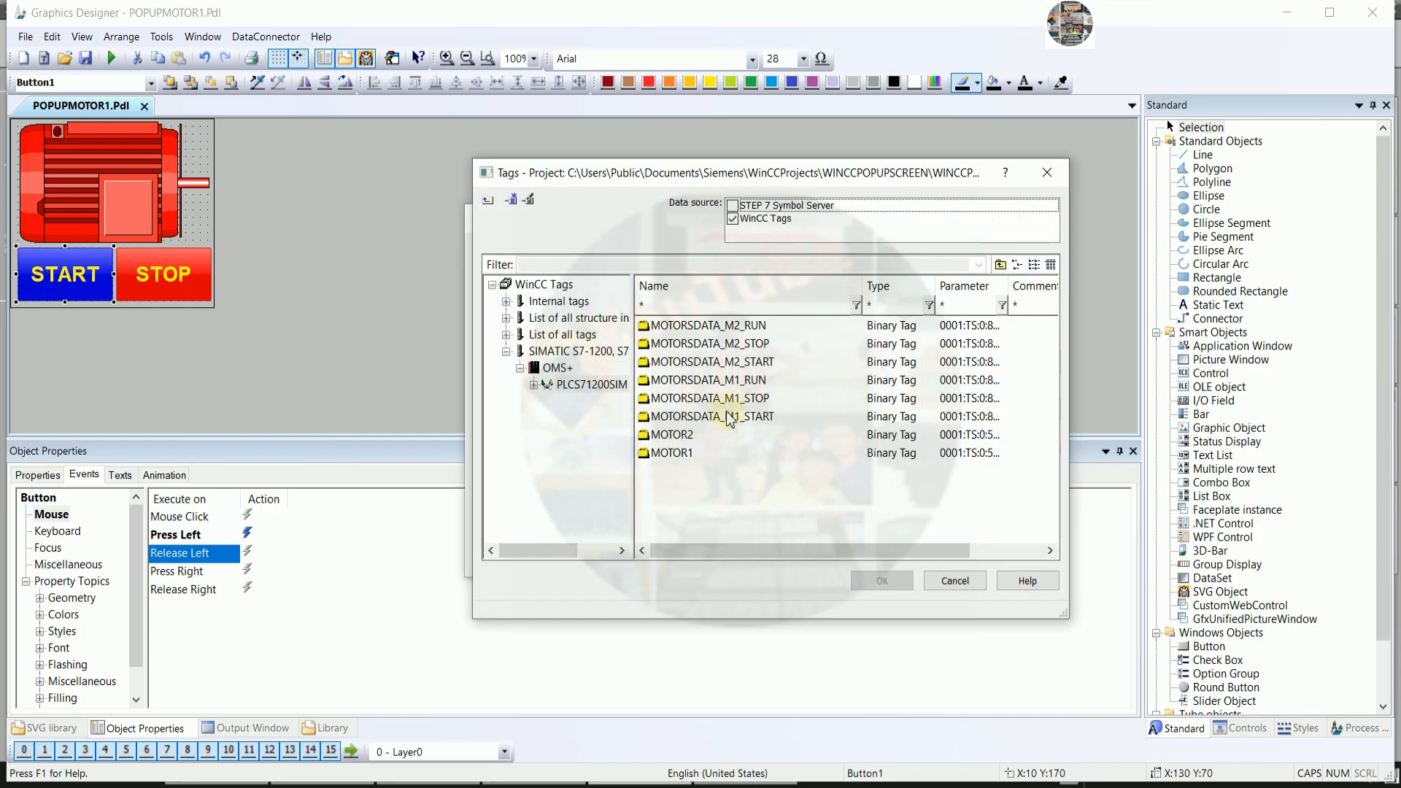
double_click(729, 417)
left_click(819, 553)
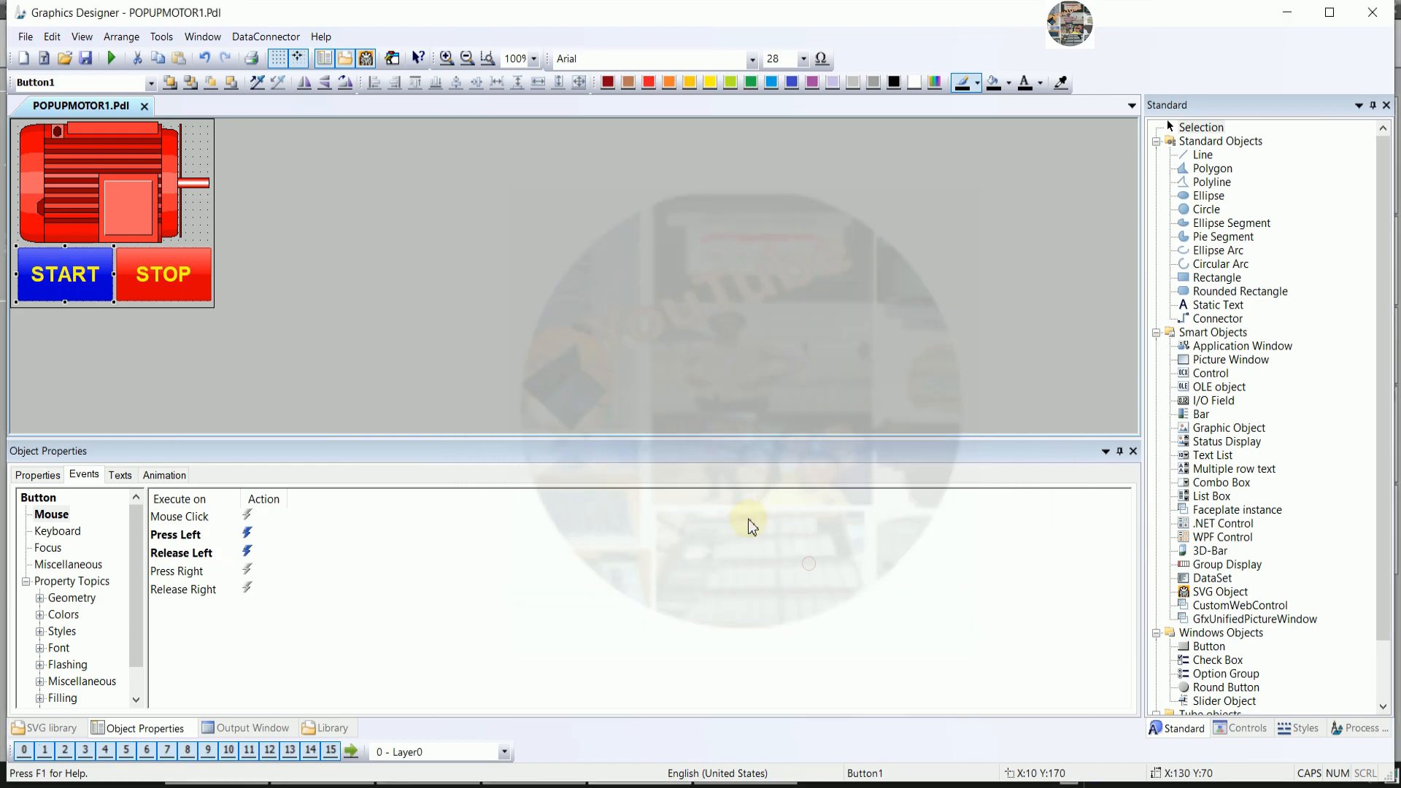
- Add a direct connection to the STOP button's Press Left event that writes constant 1 to tag MOTORSDATA_M1_STOP
left_click(170, 278)
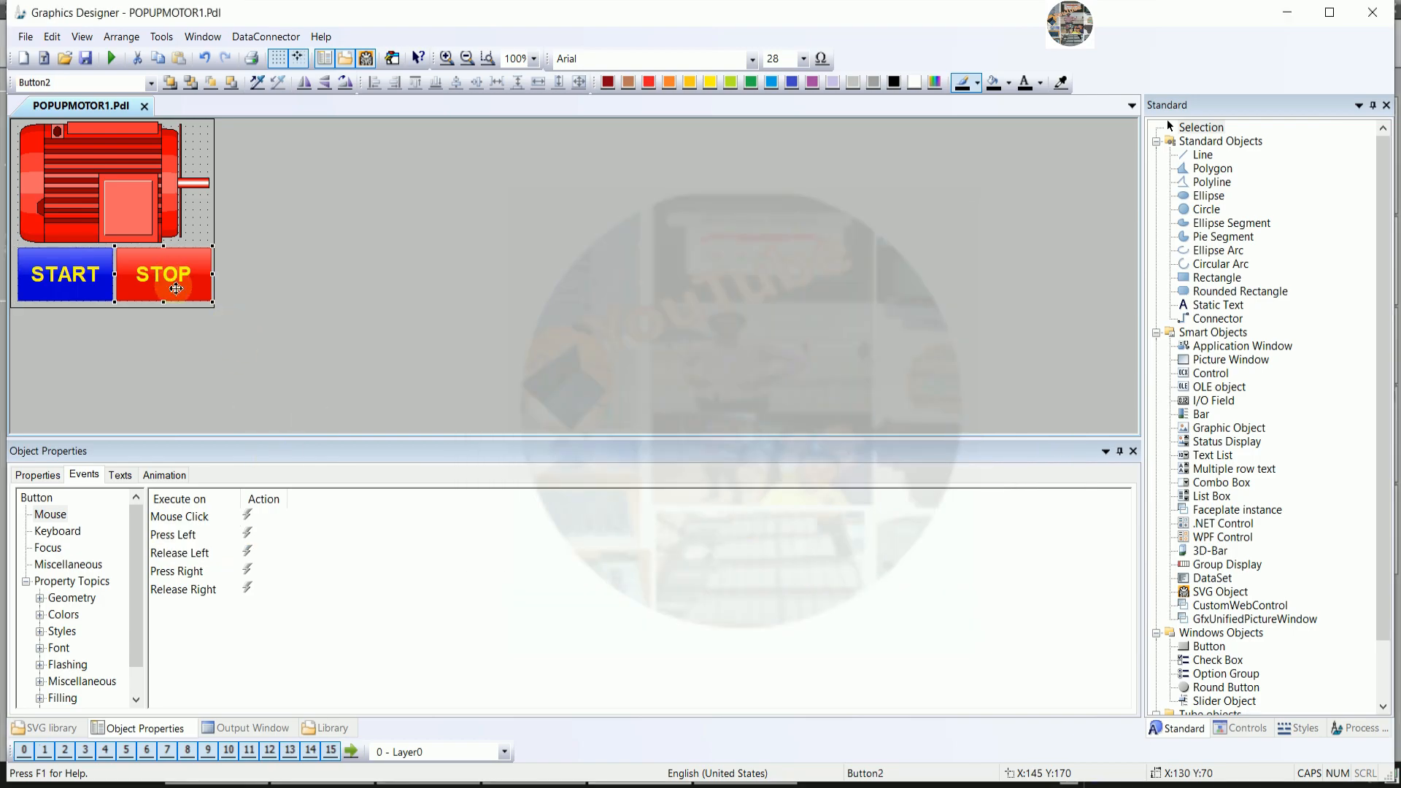
left_click(50, 515)
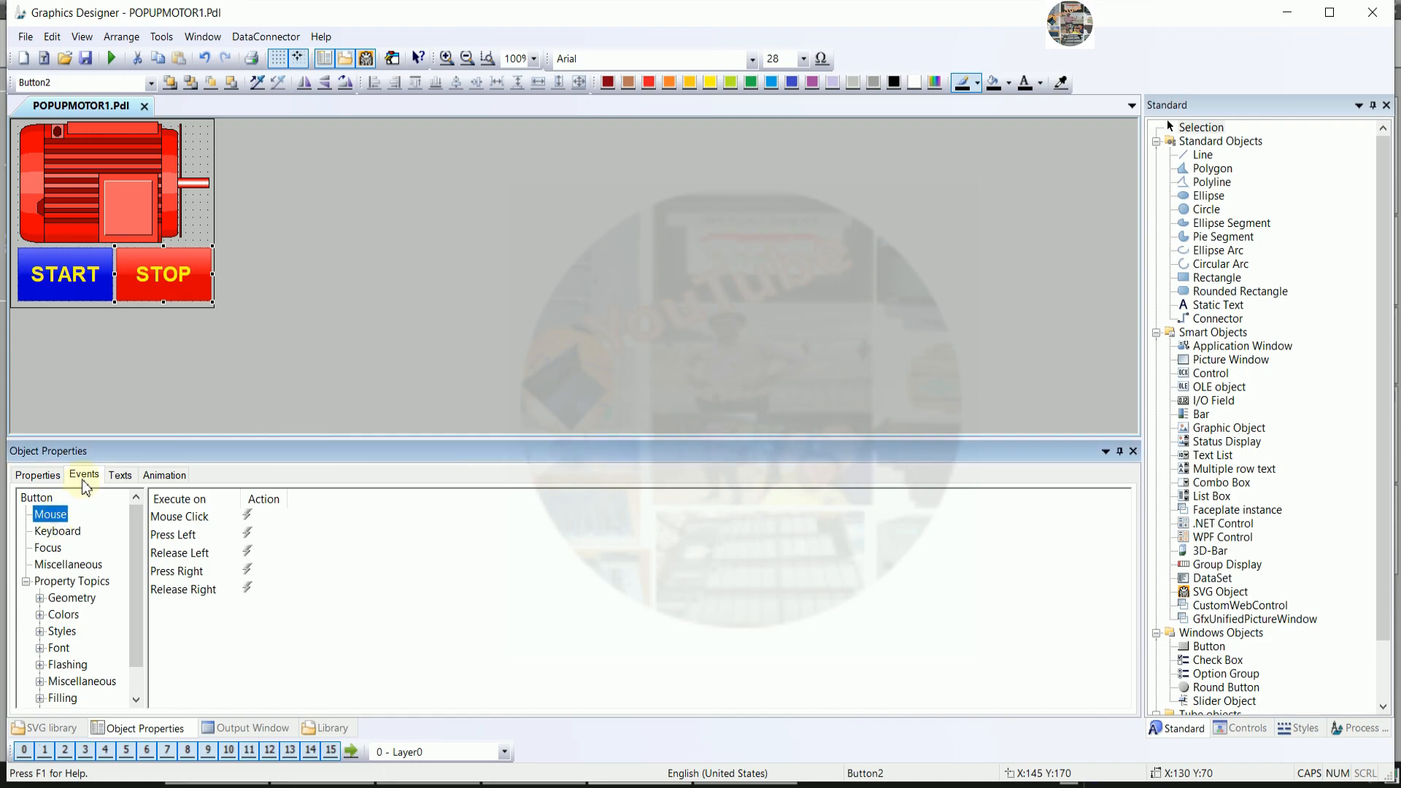
left_click(70, 513)
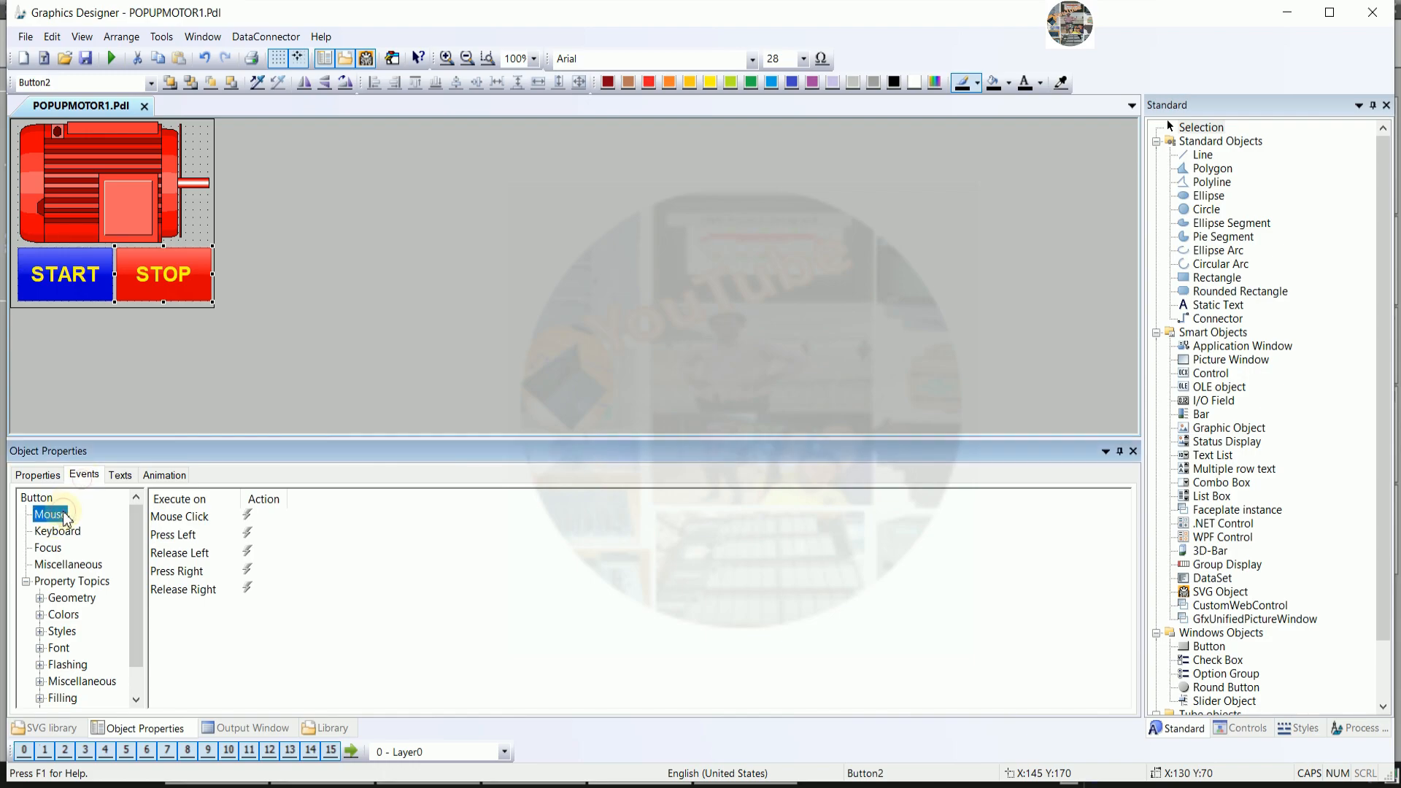
right_click(249, 535)
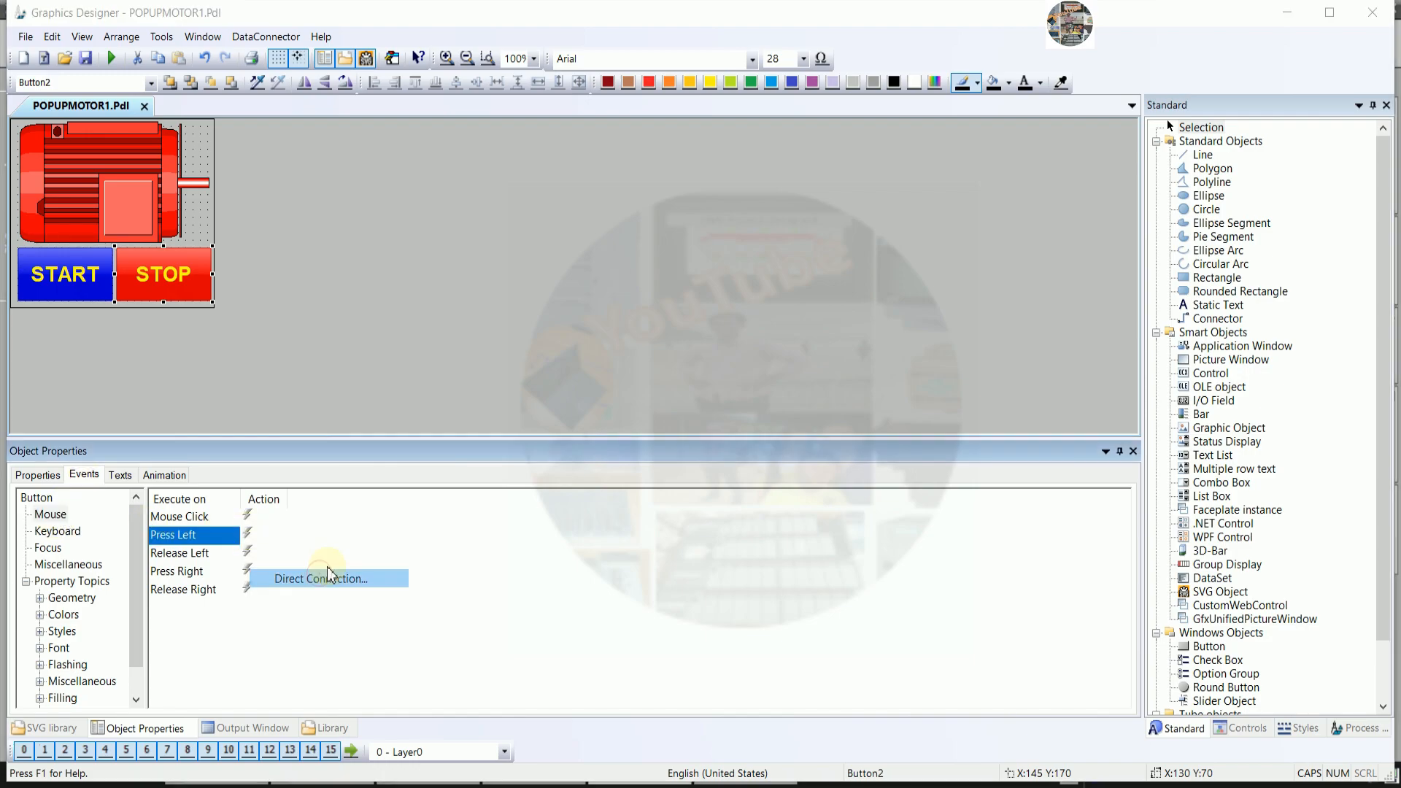
left_click(319, 573)
left_click(583, 266)
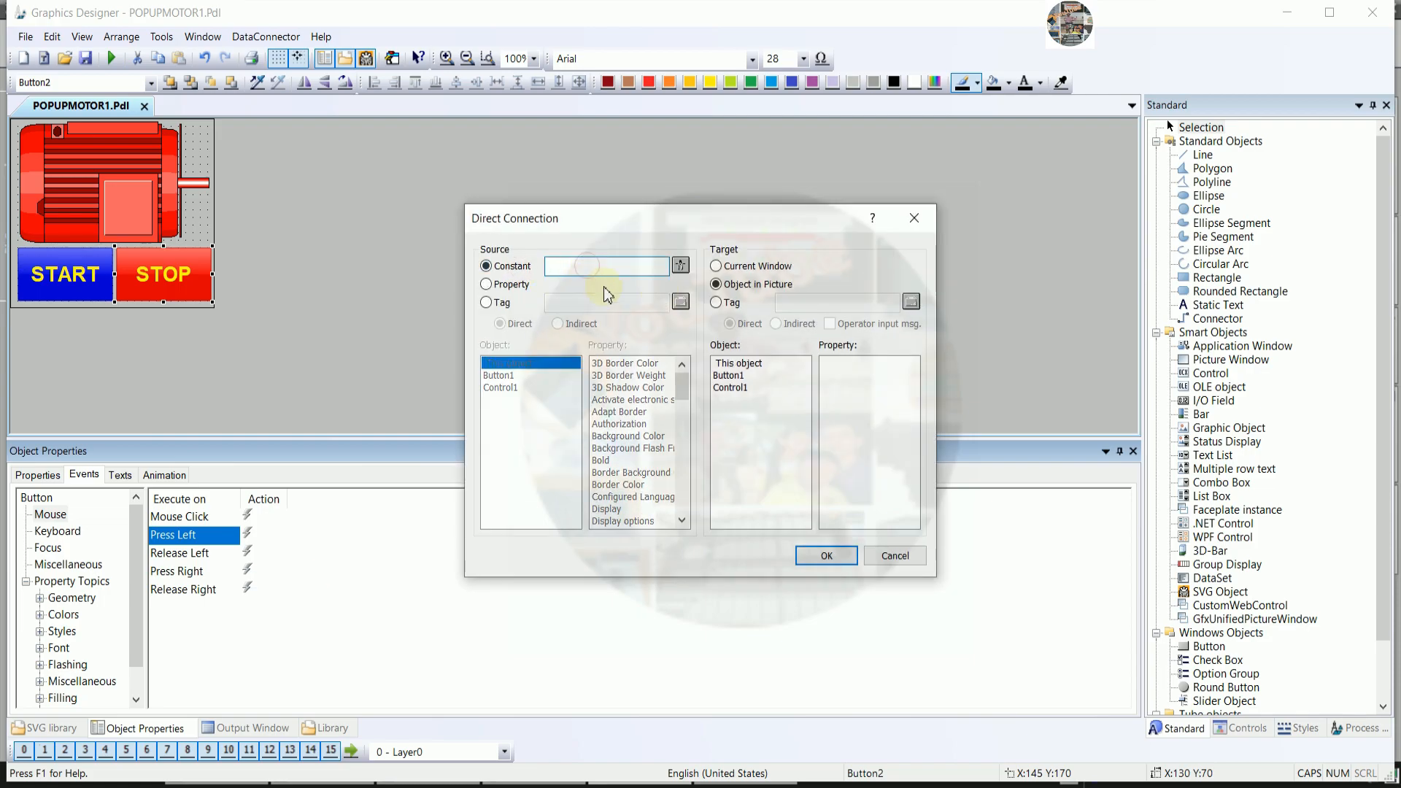
left_click(732, 303)
left_click(911, 301)
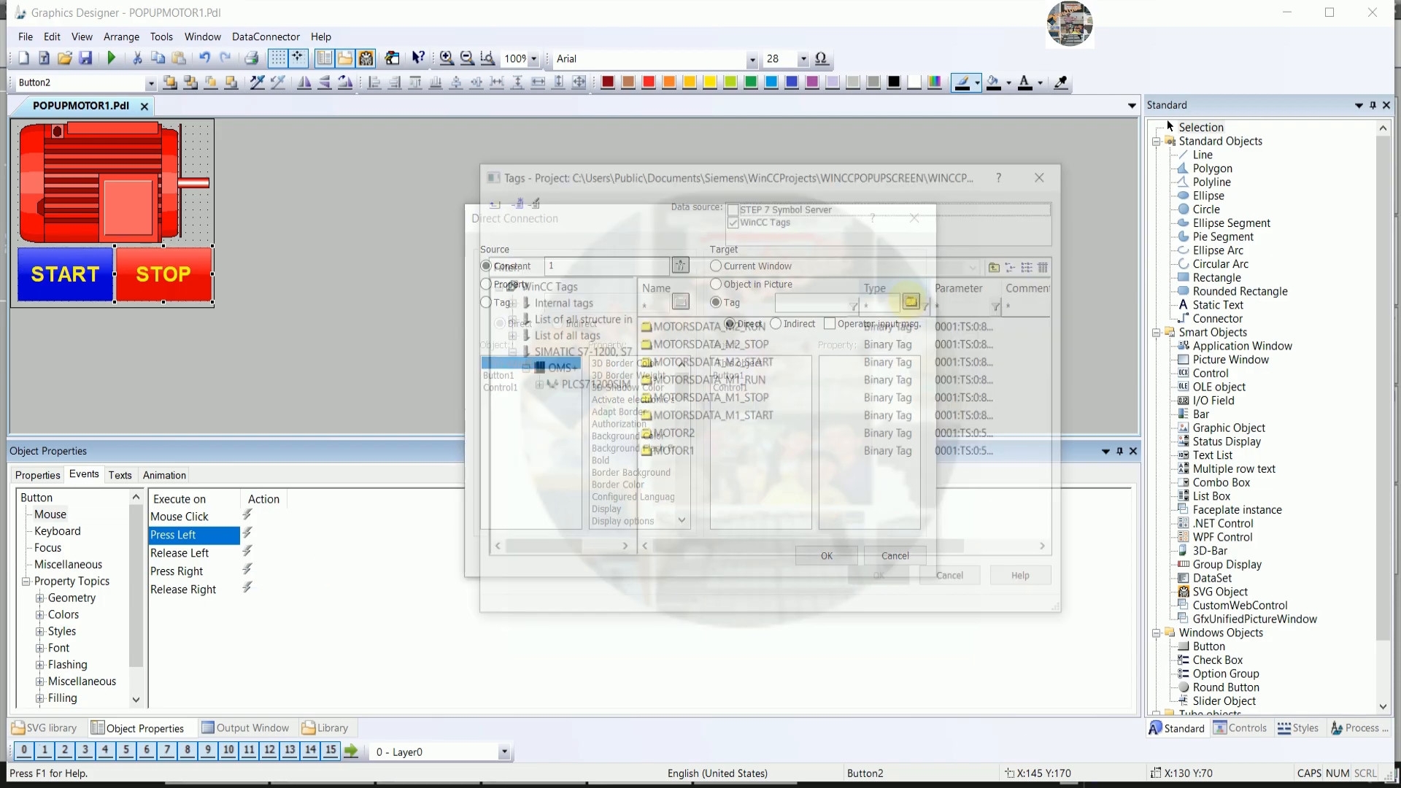
double_click(737, 403)
left_click(796, 556)
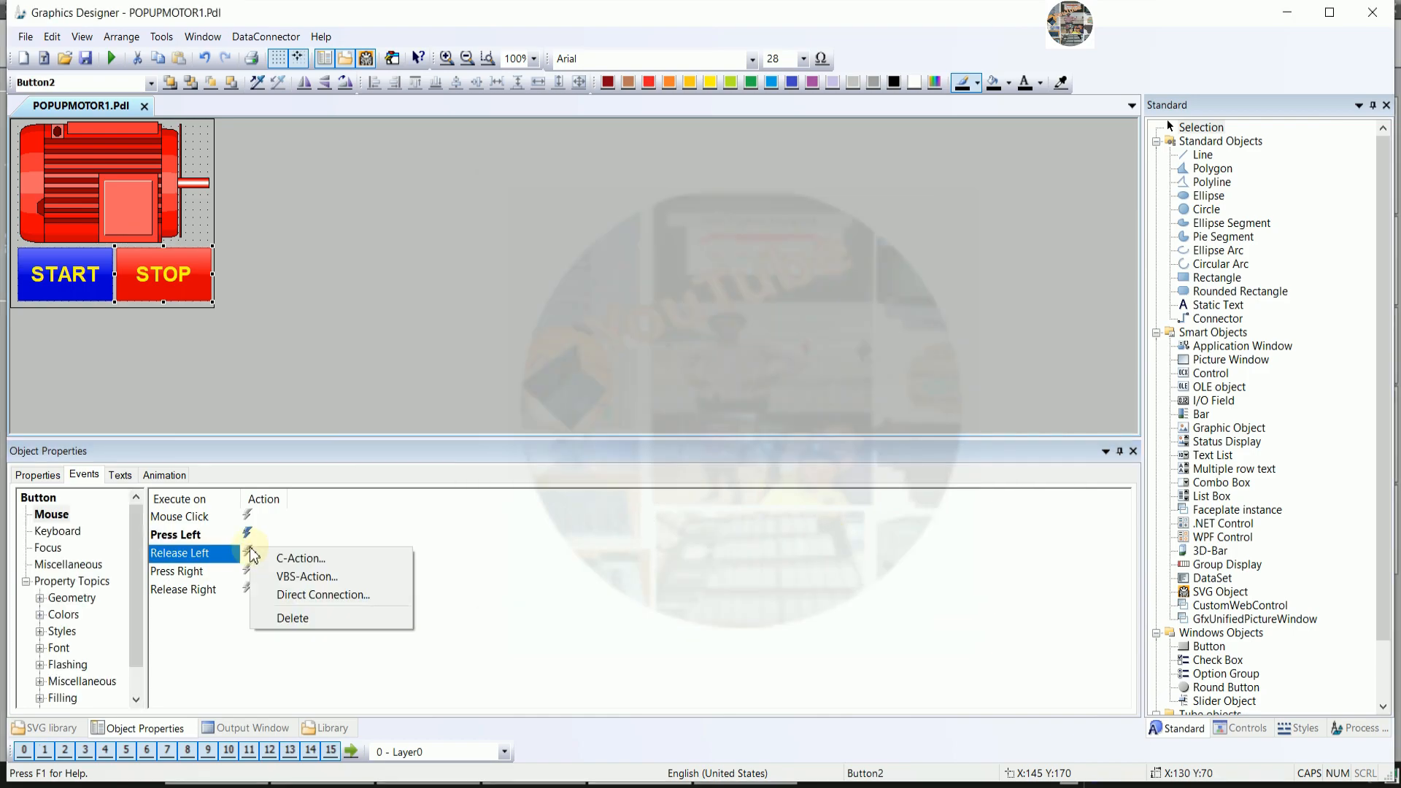
- Add a direct connection to the STOP button's Release Left event that writes constant 0 to tag MOTORSDATA_M1_STOP
left_click(314, 594)
left_click(568, 272)
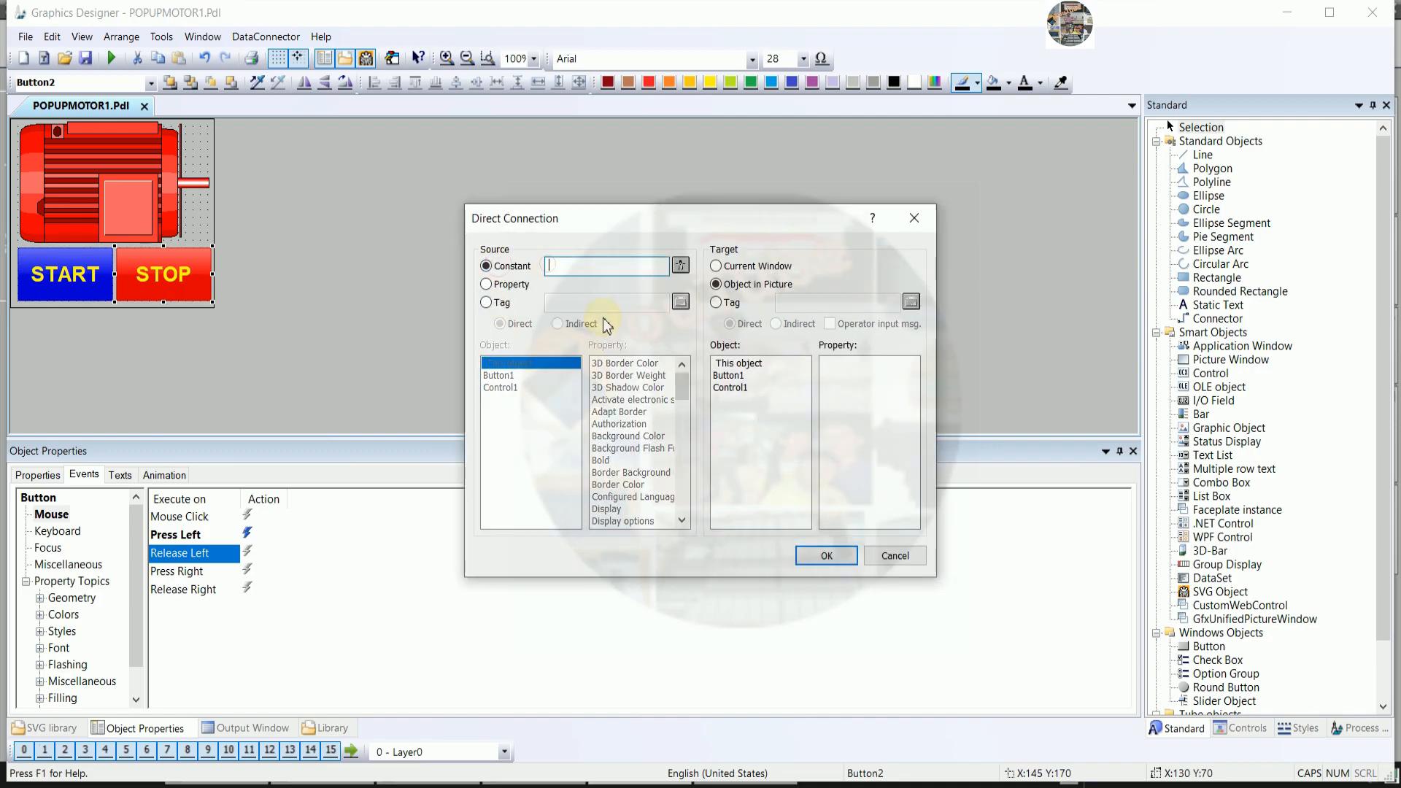
left_click(718, 305)
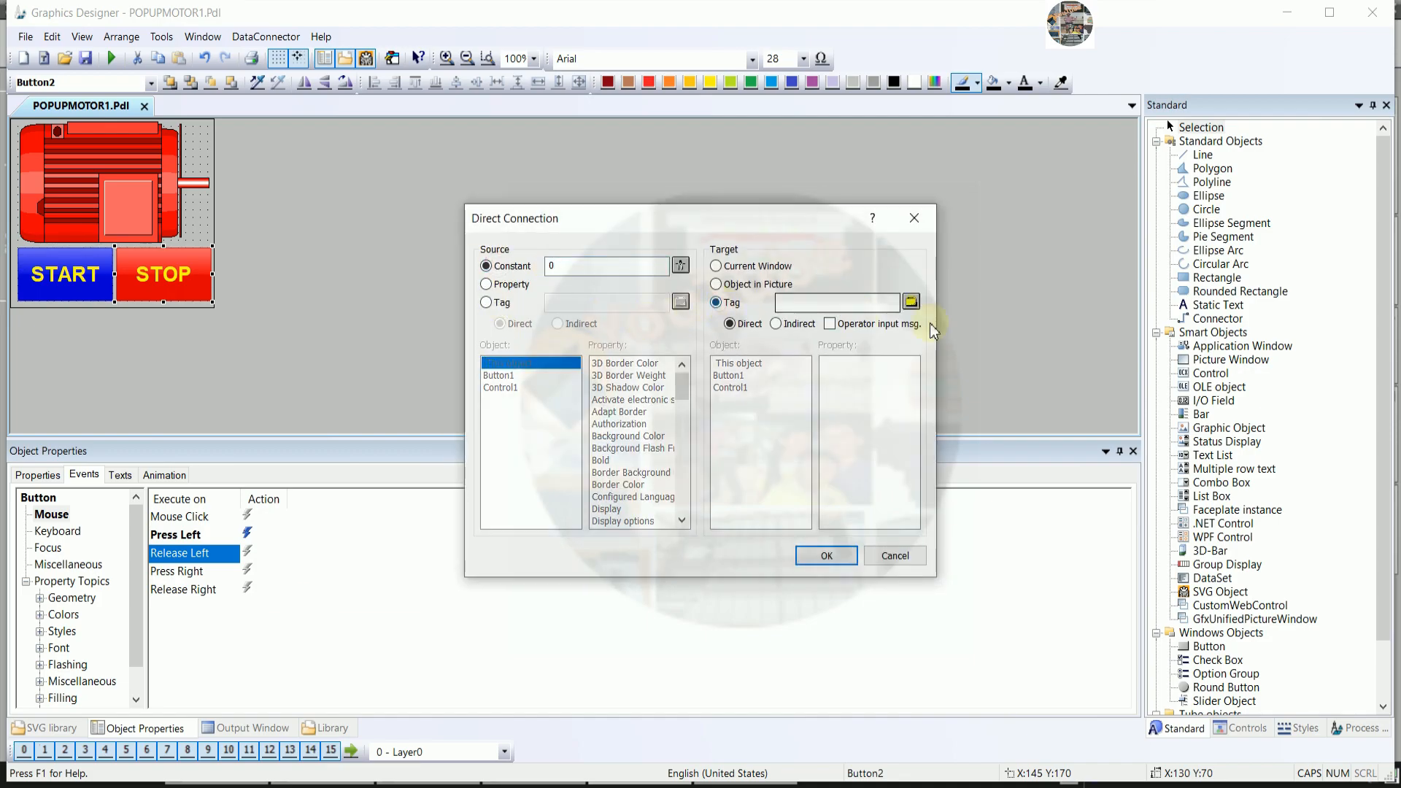
left_click(911, 302)
double_click(736, 400)
left_click(825, 556)
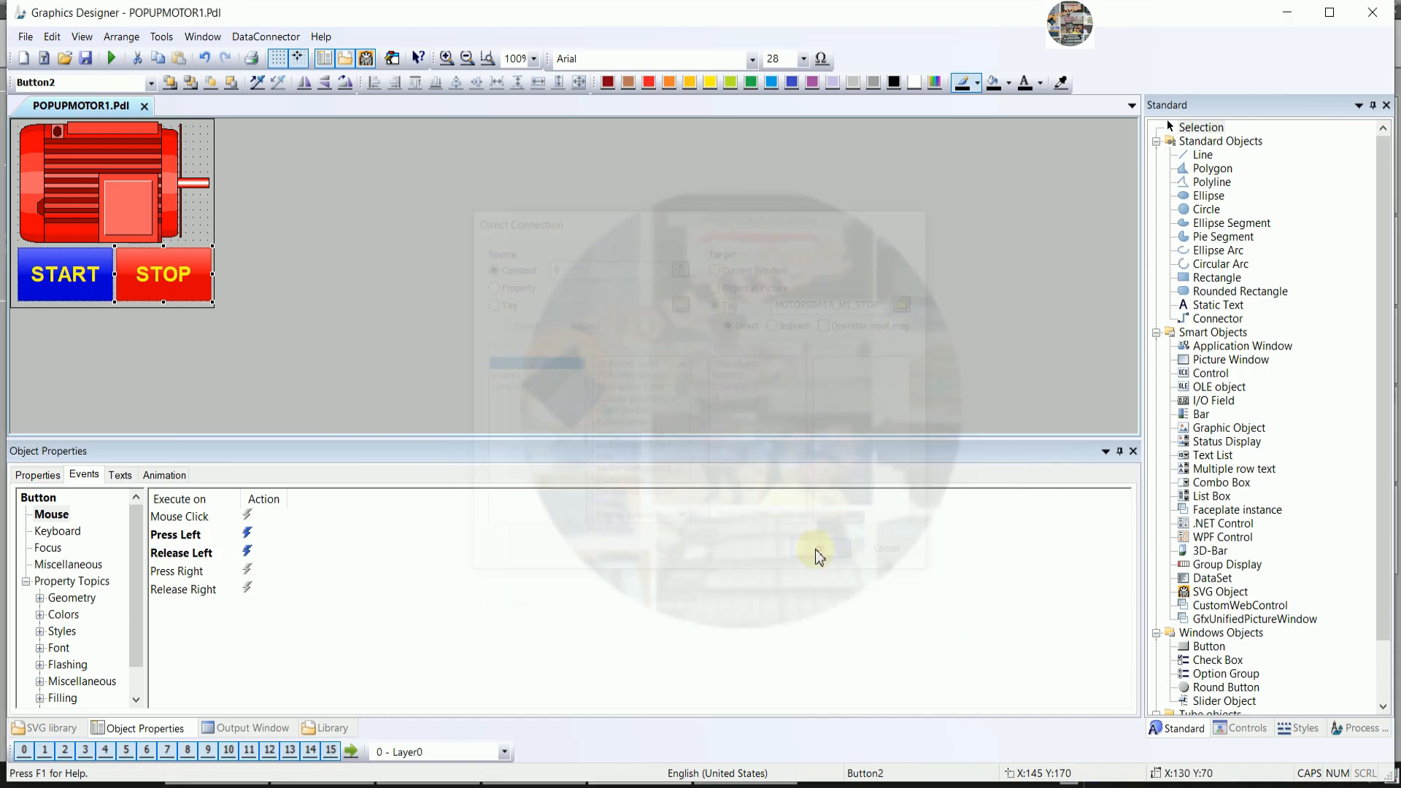
- Resize the motor symbol to 270 by 150 and place it at position X 10, Y 10
left_click(143, 192)
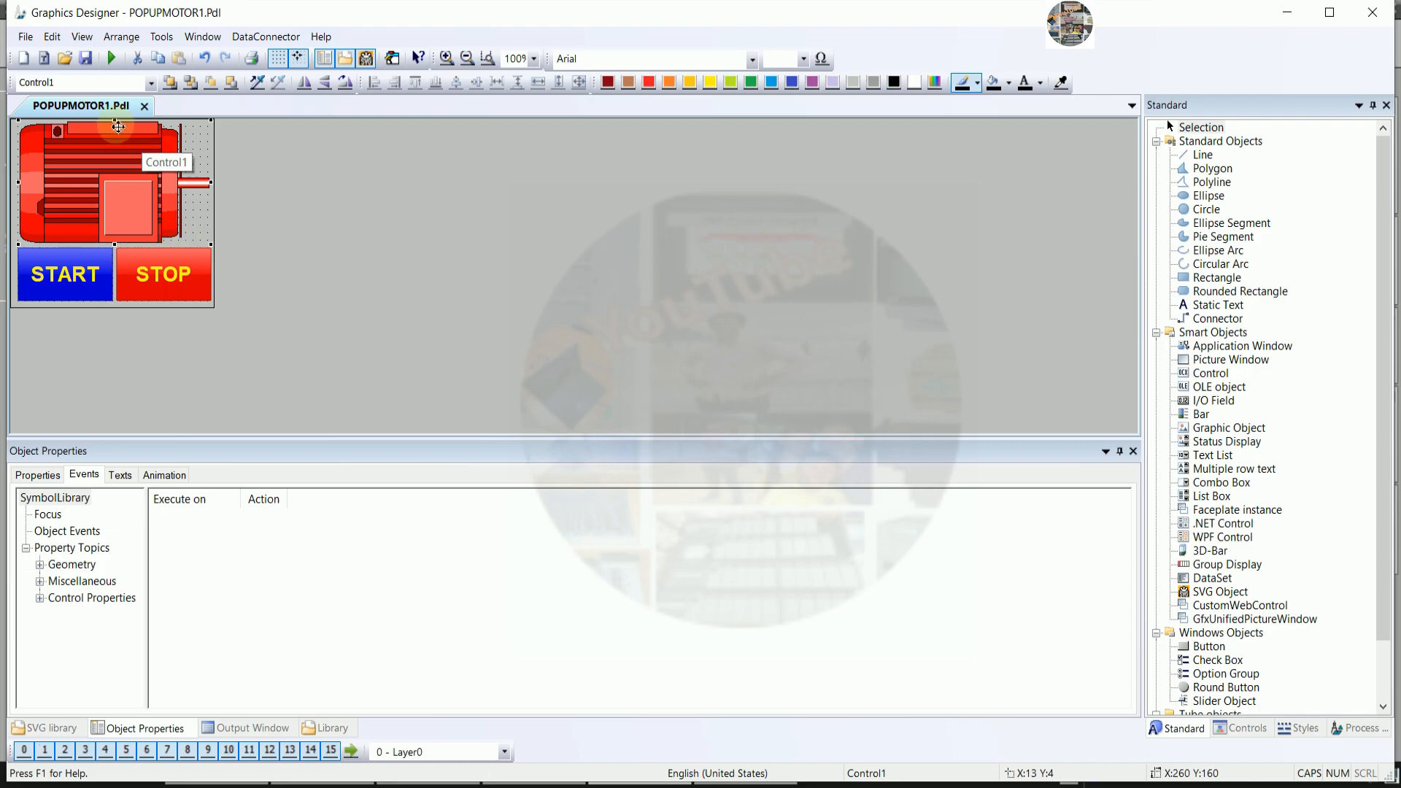
left_click_drag(118, 121, 120, 138)
key("Up")
key("Up")
key("Up")
key("Up")
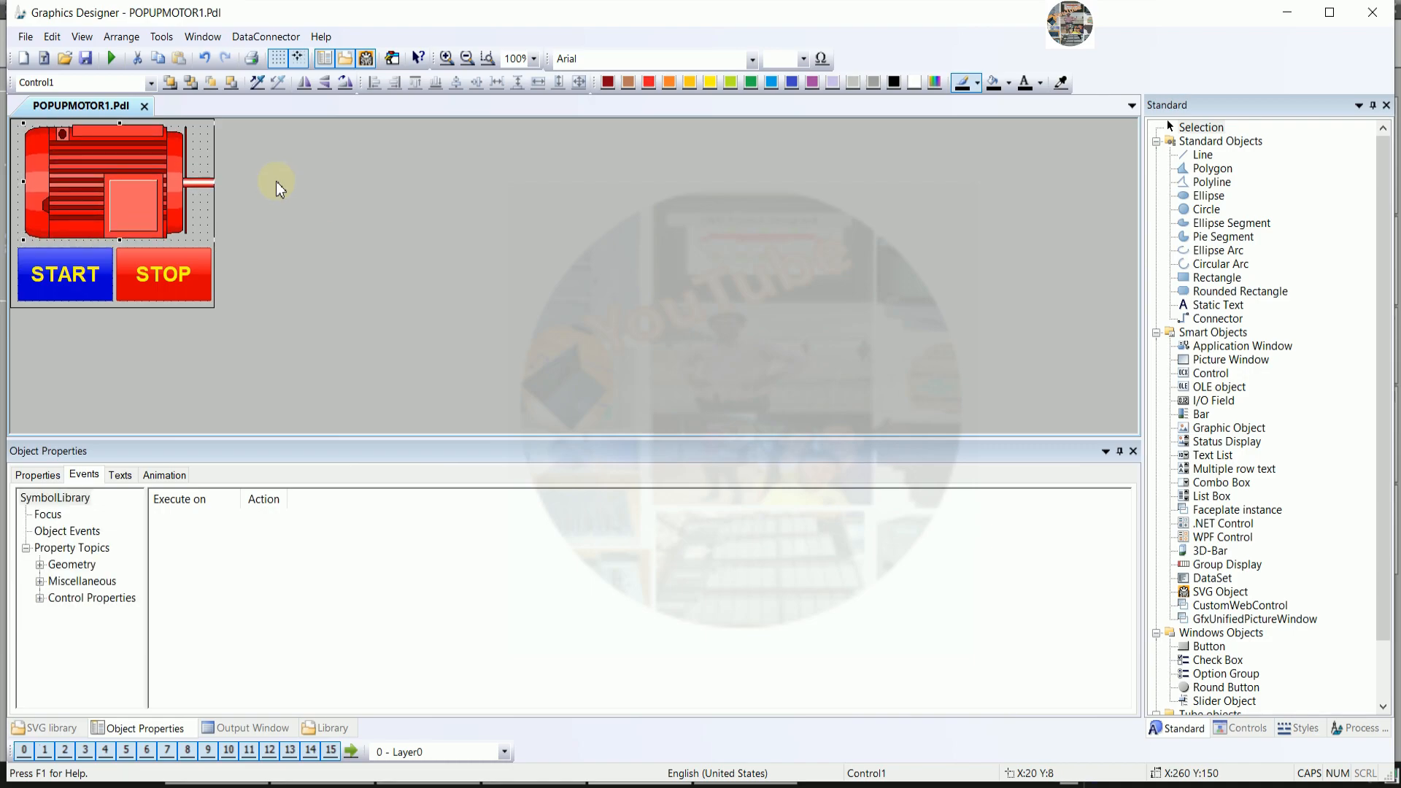
left_click_drag(24, 185, 16, 186)
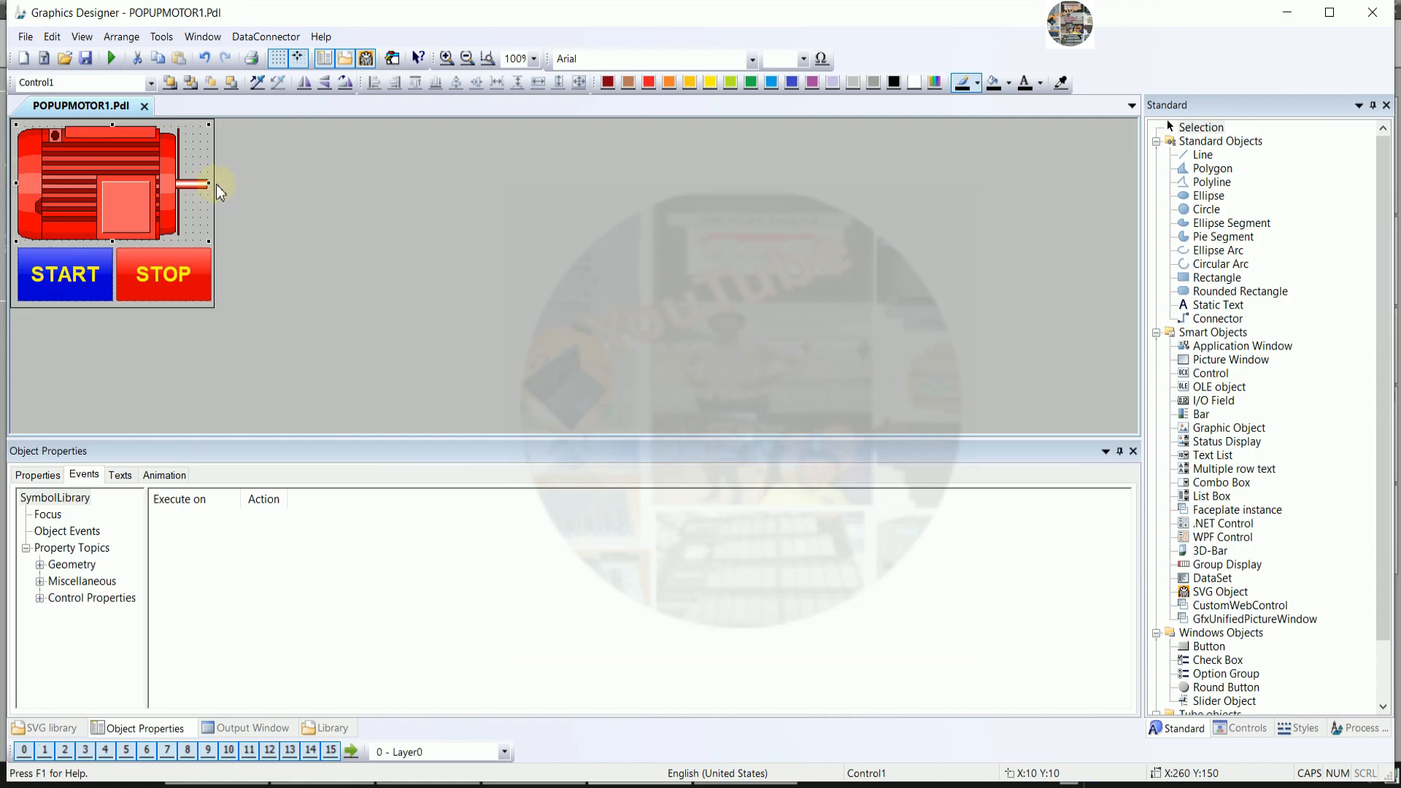
left_click_drag(211, 186, 217, 185)
left_click(315, 196)
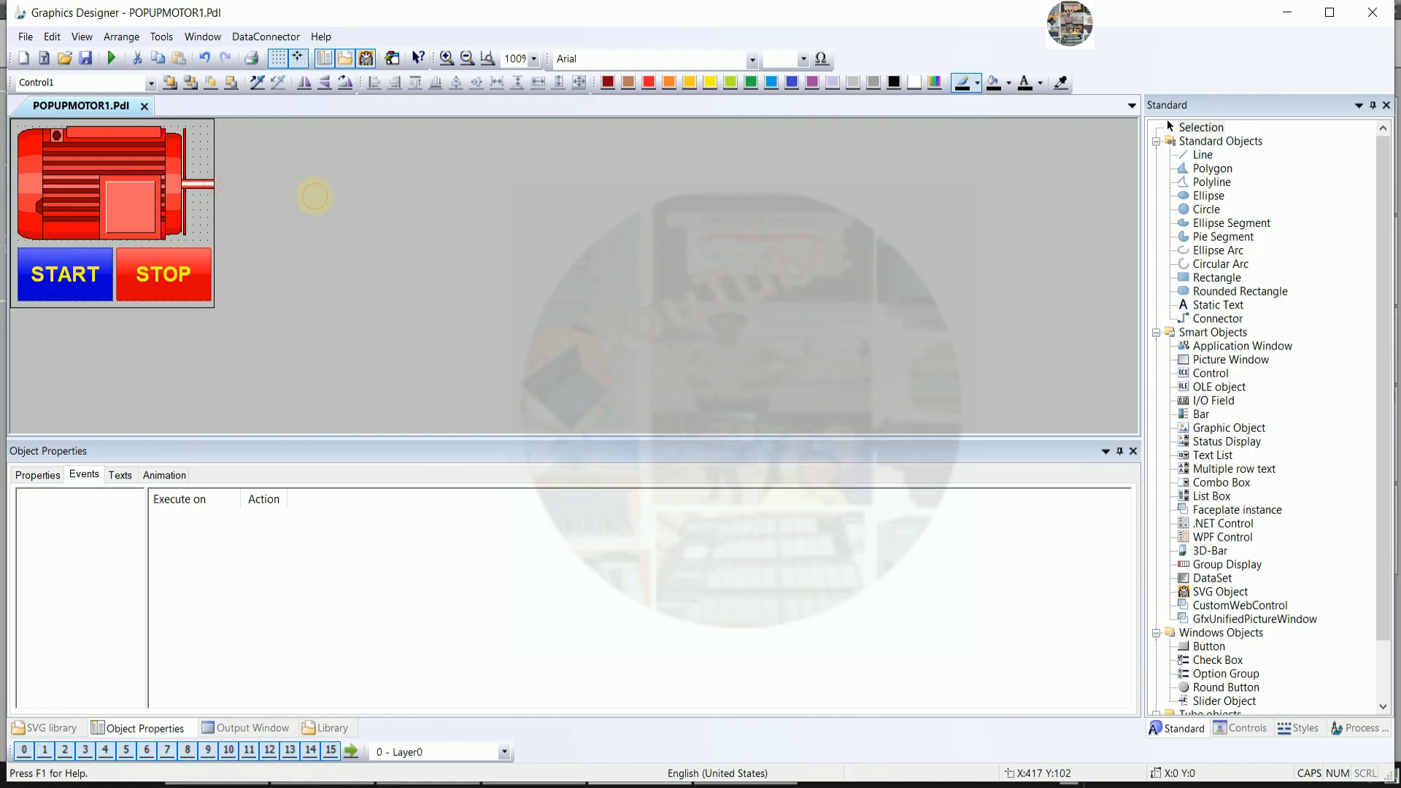
- Add a dynamic dialog to the motor symbol's ForeColor and use tag MOTORSDATA_M1_RUN as its expression
left_click(131, 167)
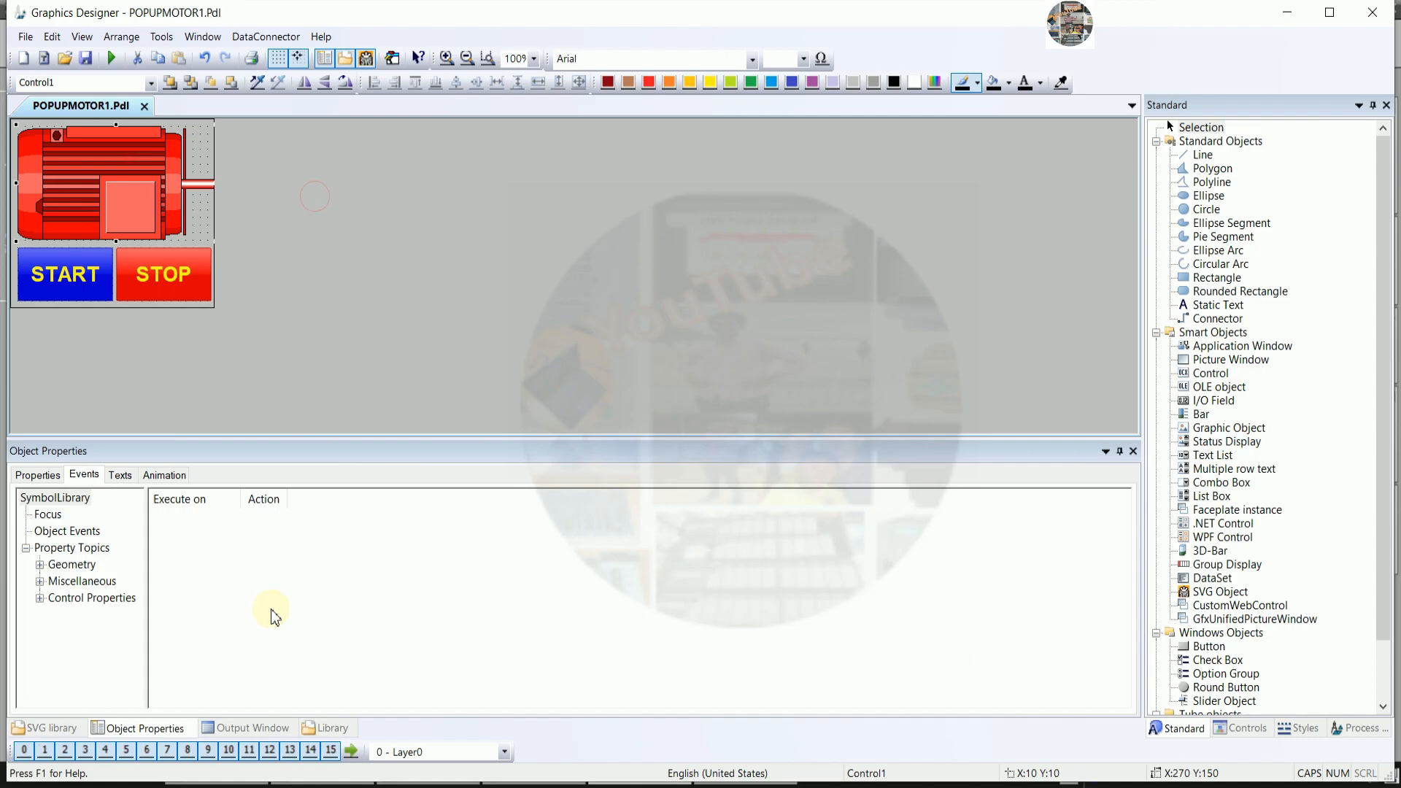
left_click(38, 476)
left_click(77, 552)
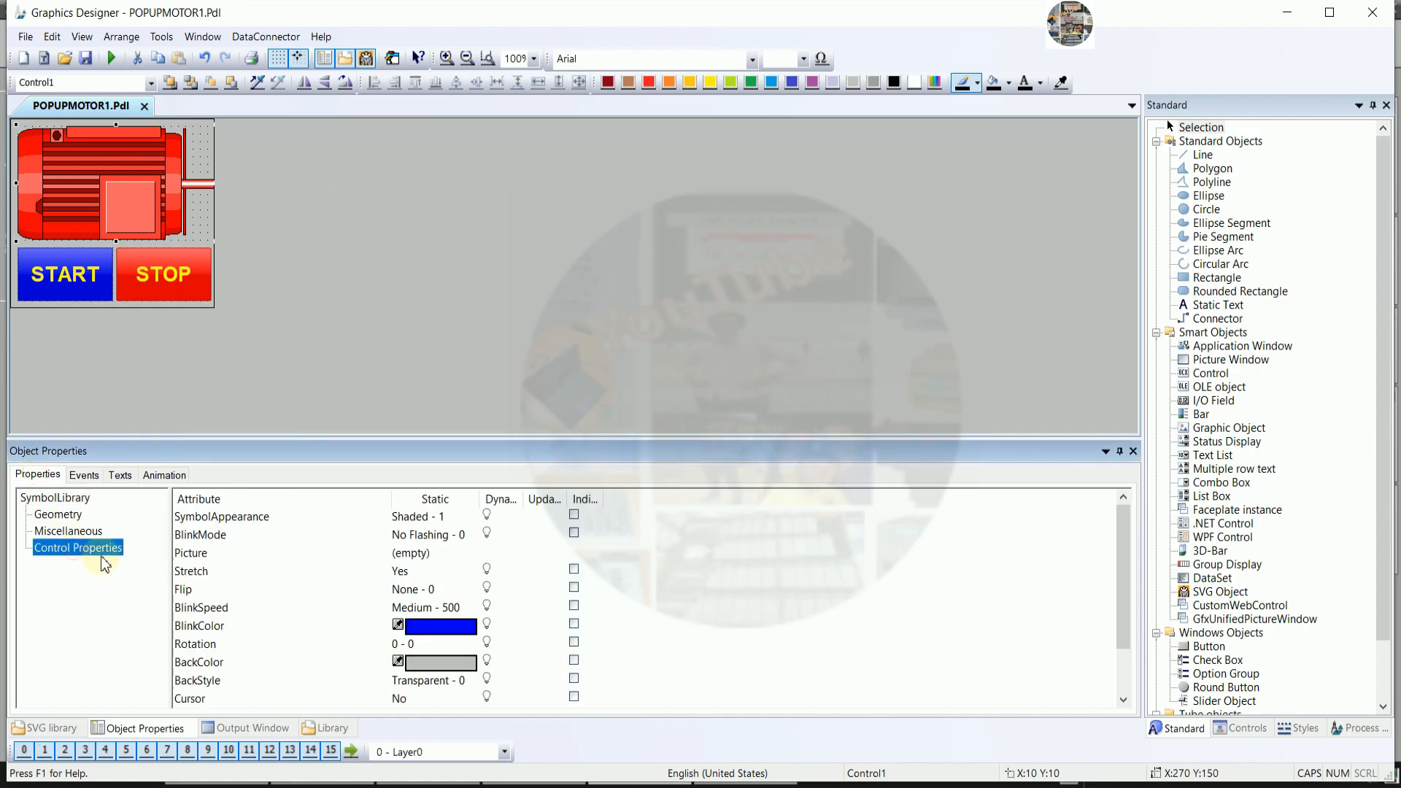
scroll(433, 616, "down", 1)
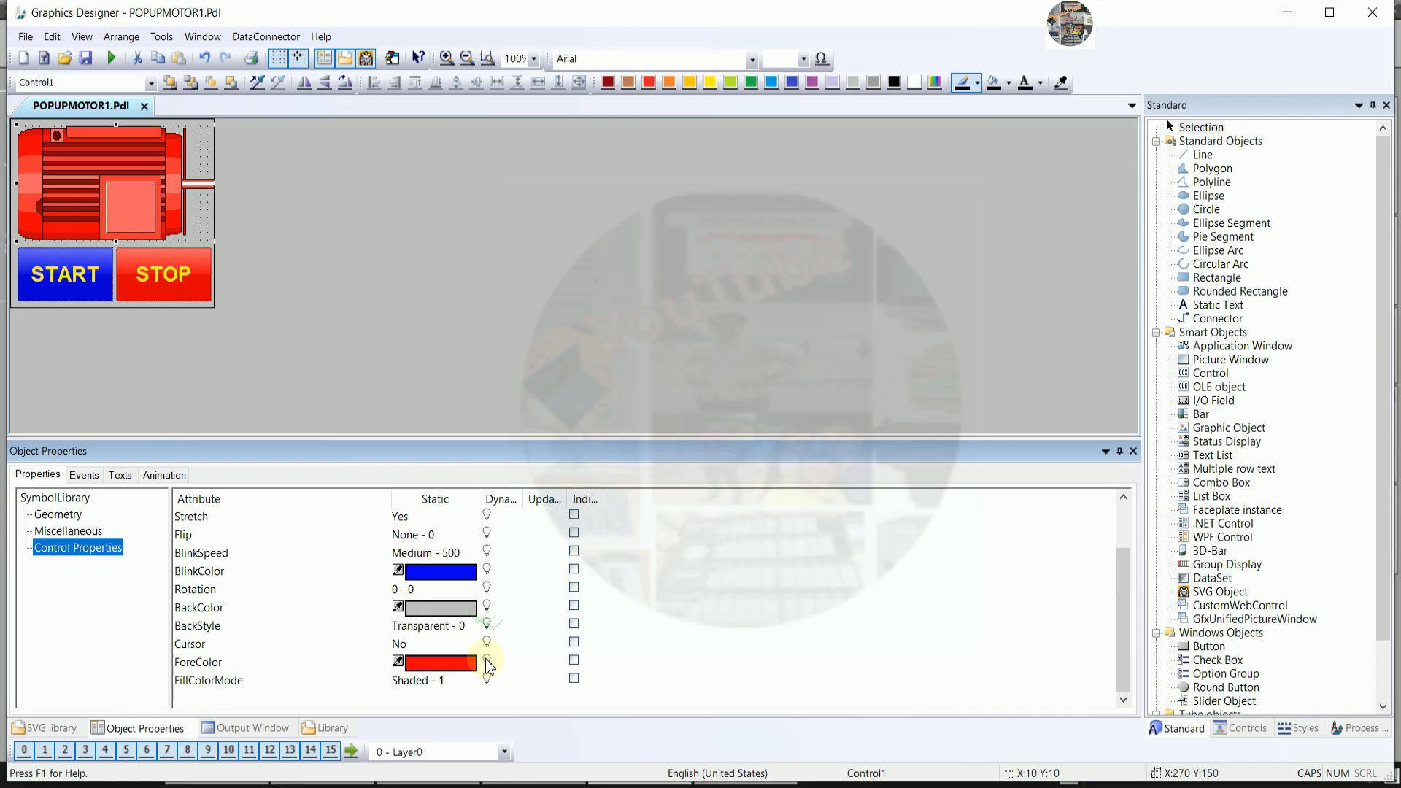
right_click(486, 661)
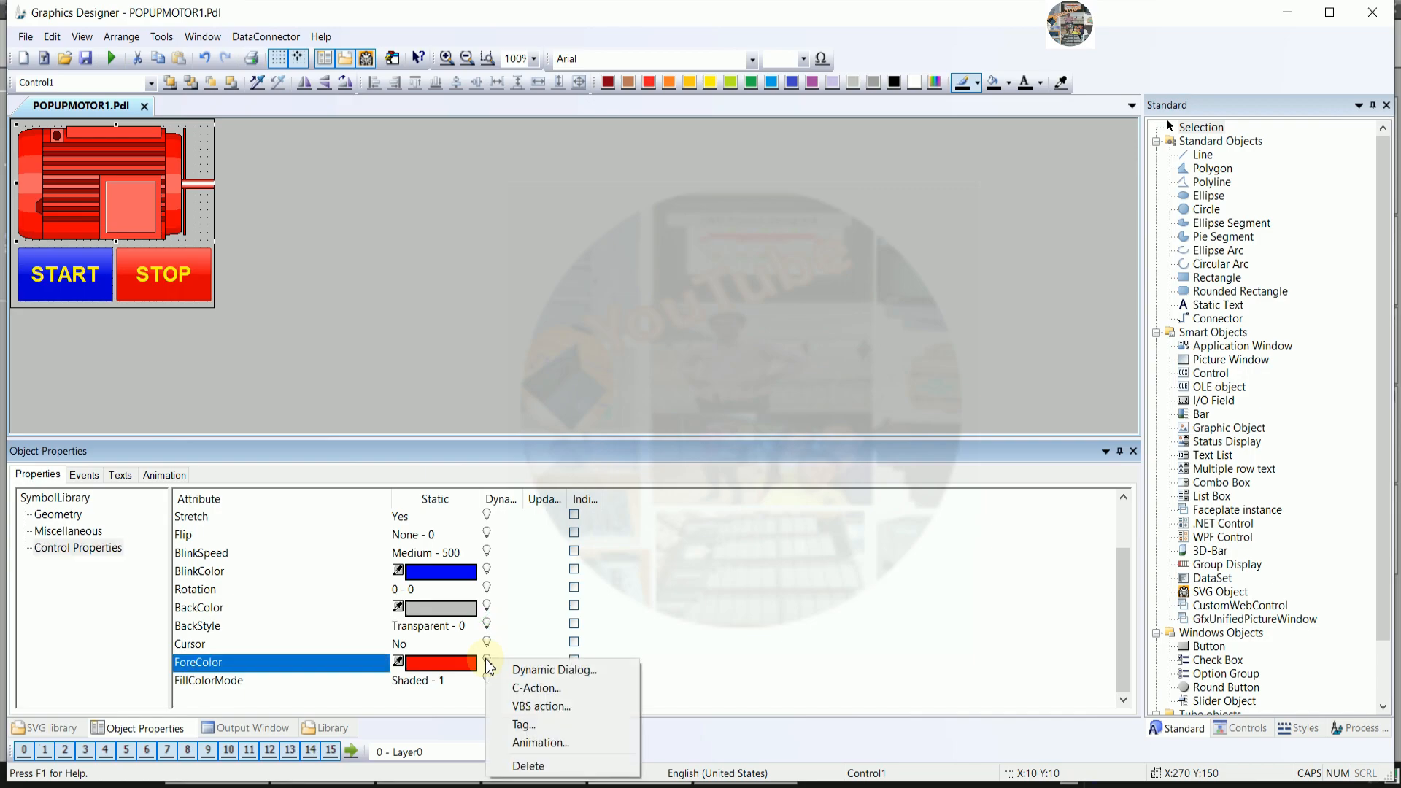
left_click(536, 671)
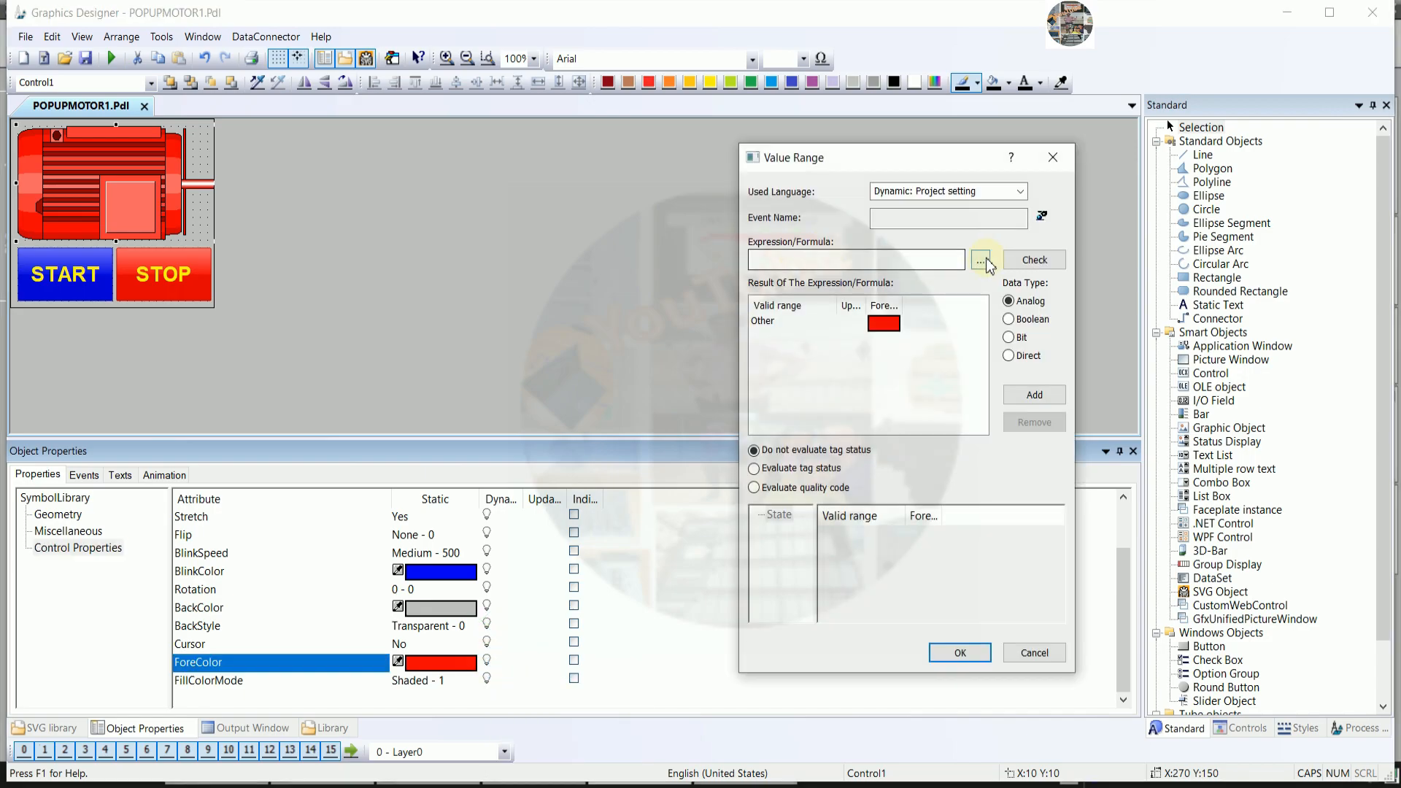
left_click(980, 261)
left_click(1022, 270)
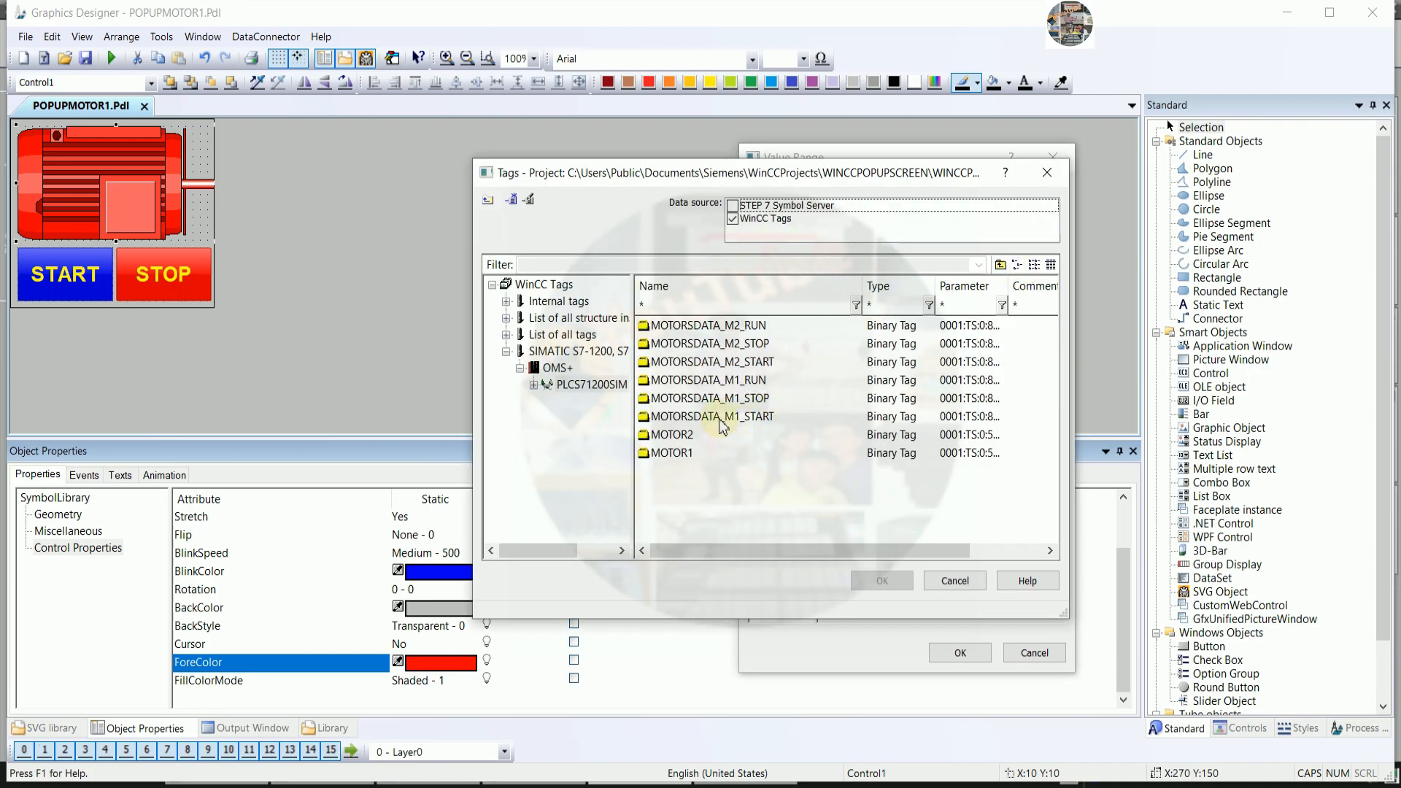
left_click(713, 380)
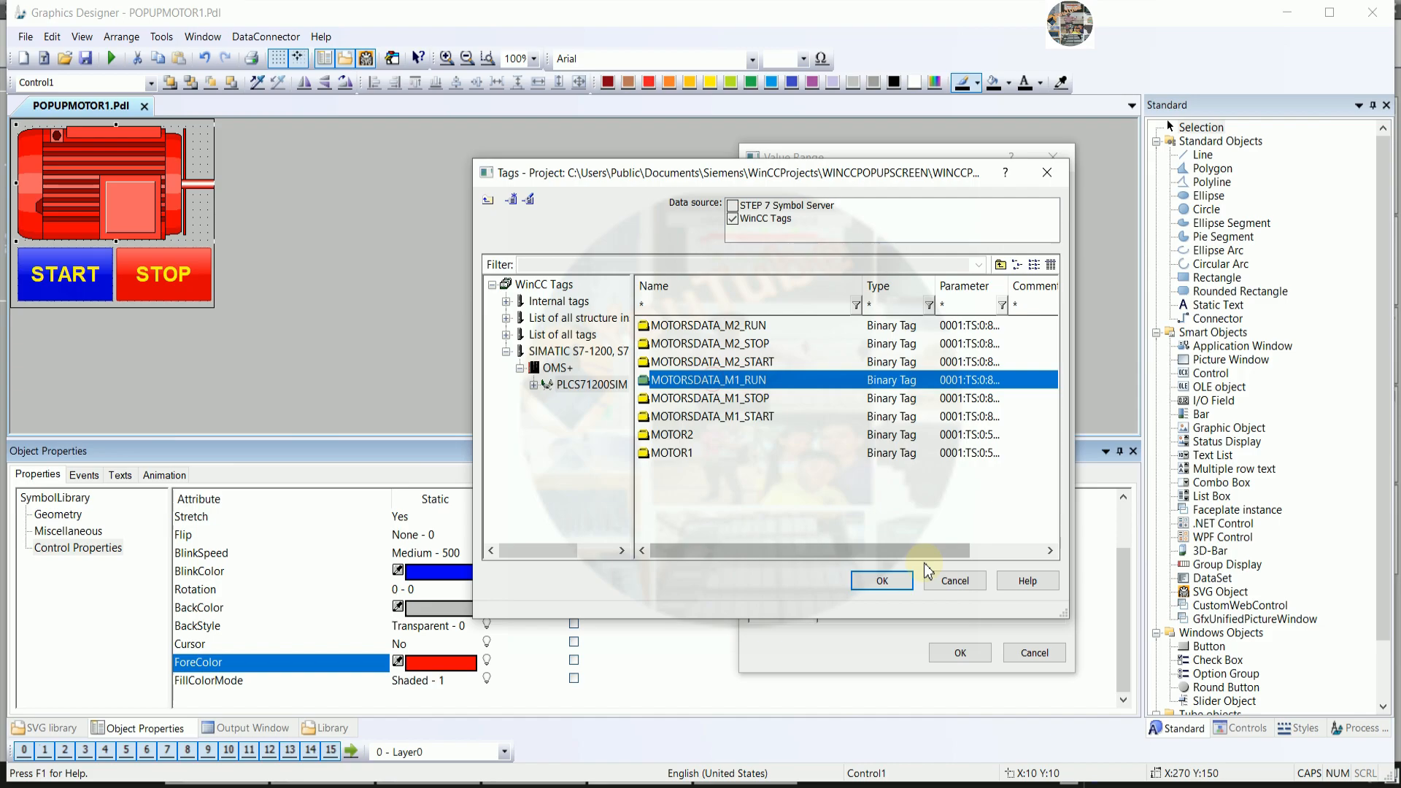
left_click(883, 581)
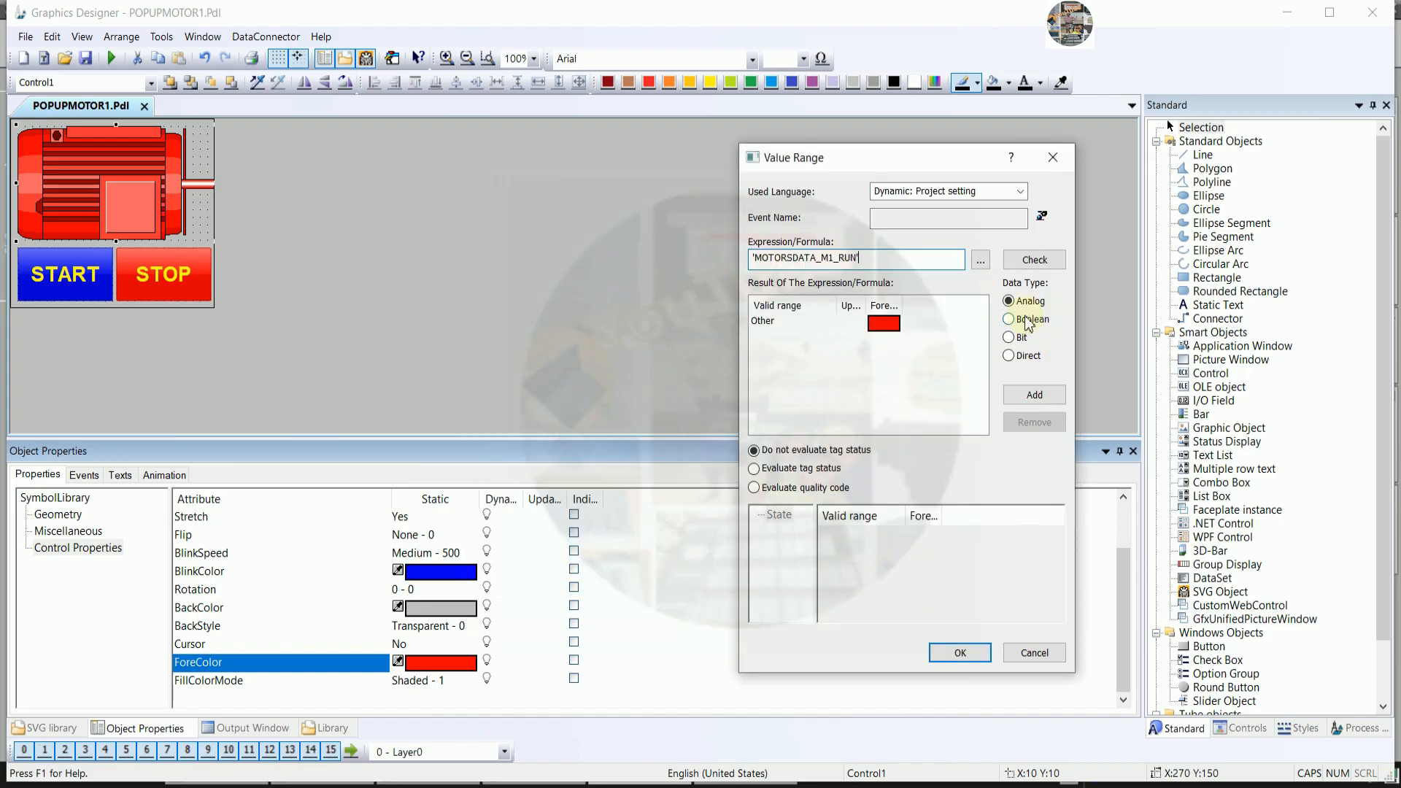
- Evaluate the motor's ForeColor expression as Boolean, with green 00FF00 for TRUE and red for FALSE, and accept the dynamic dialog
left_click(1013, 319)
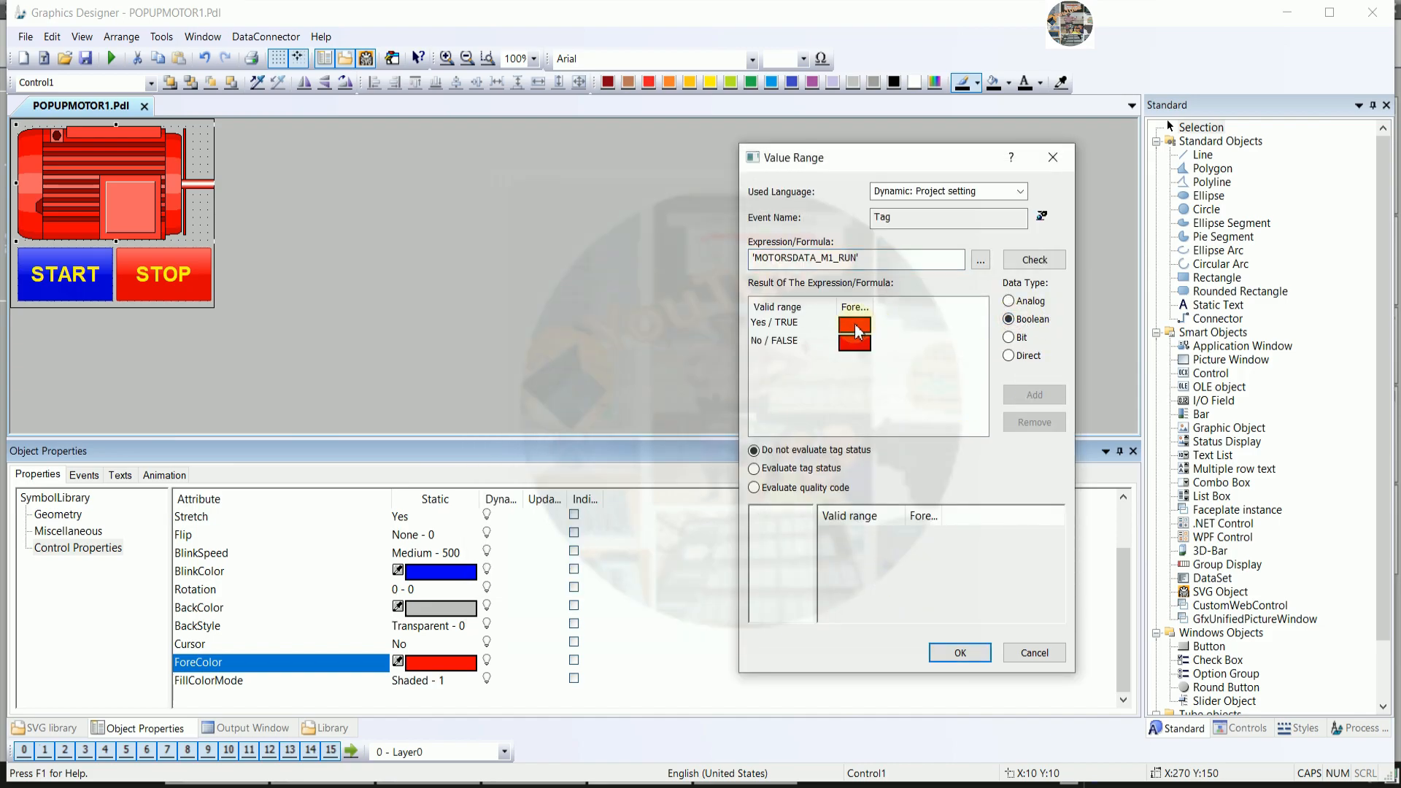
double_click(856, 330)
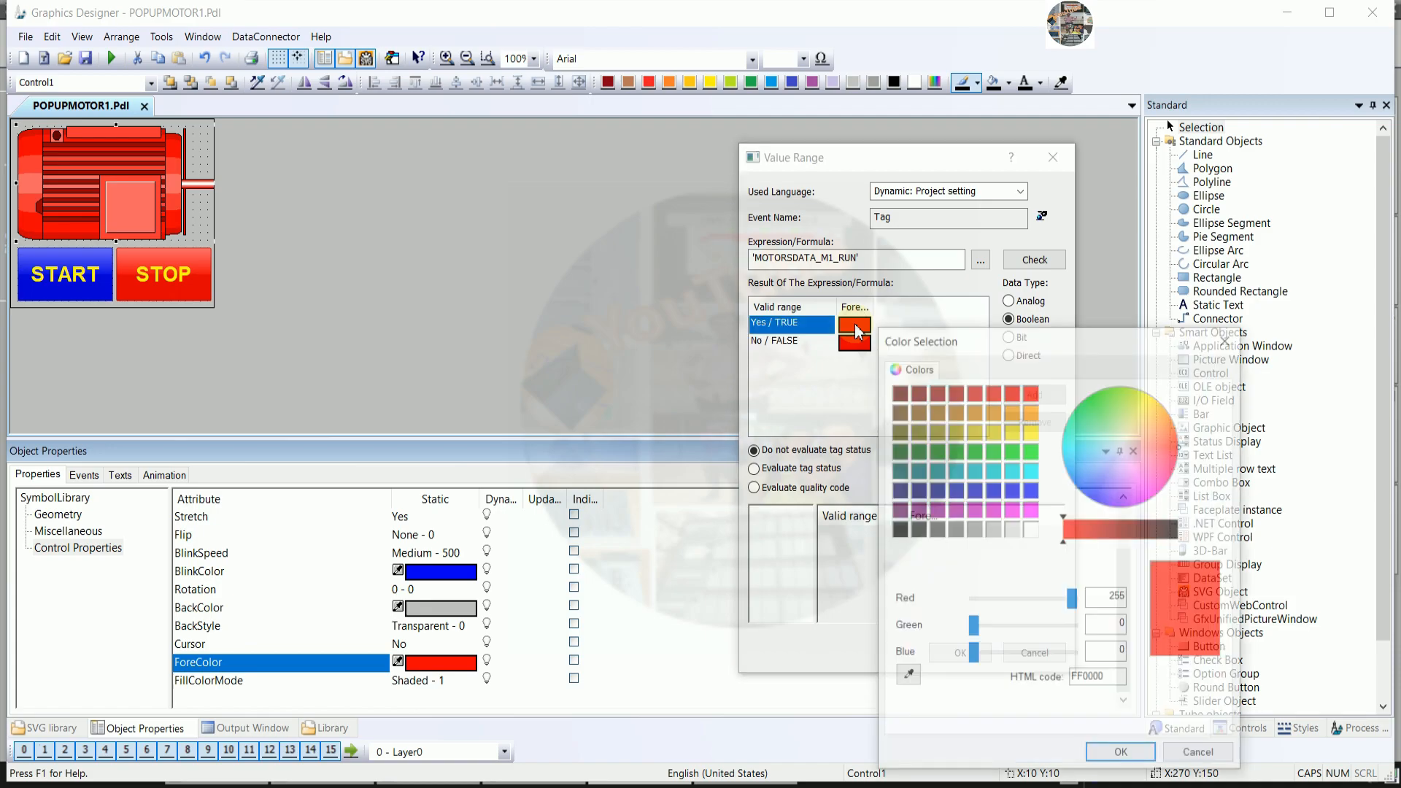
left_click(1031, 456)
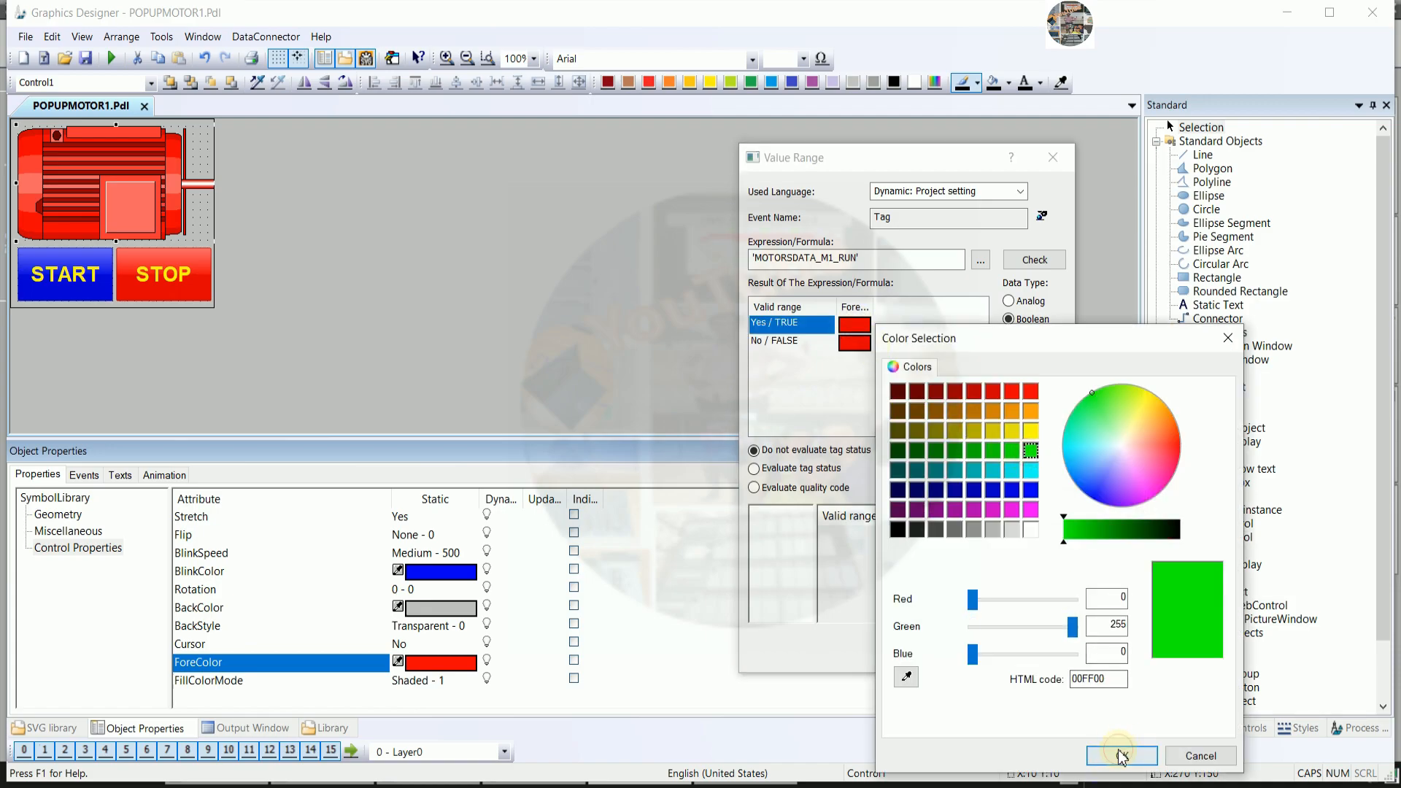
left_click(1119, 756)
left_click(856, 343)
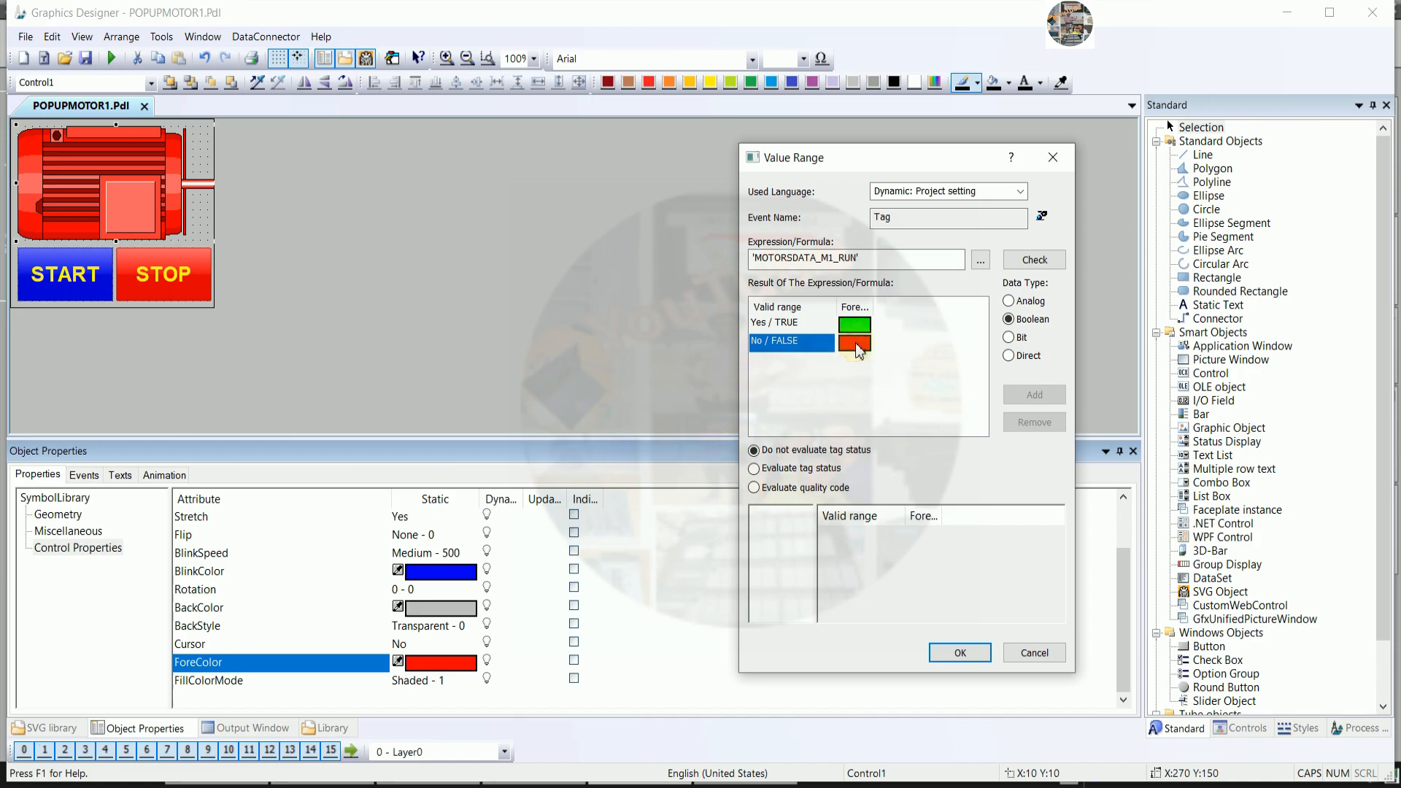
left_click(961, 652)
- Save the popup picture and open OPERATION SCREEN.Pdl from WinCC Explorer
left_click(335, 234)
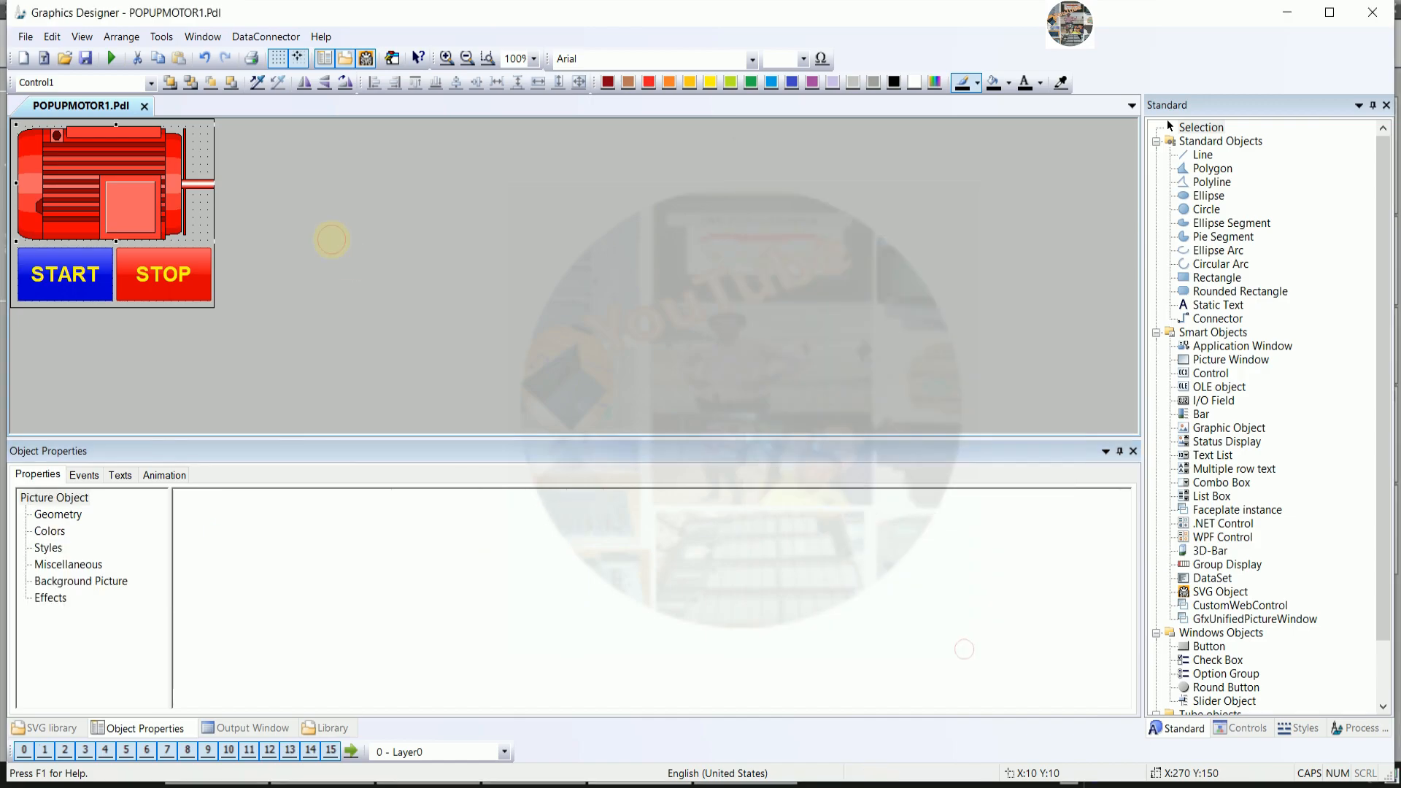
left_click(85, 57)
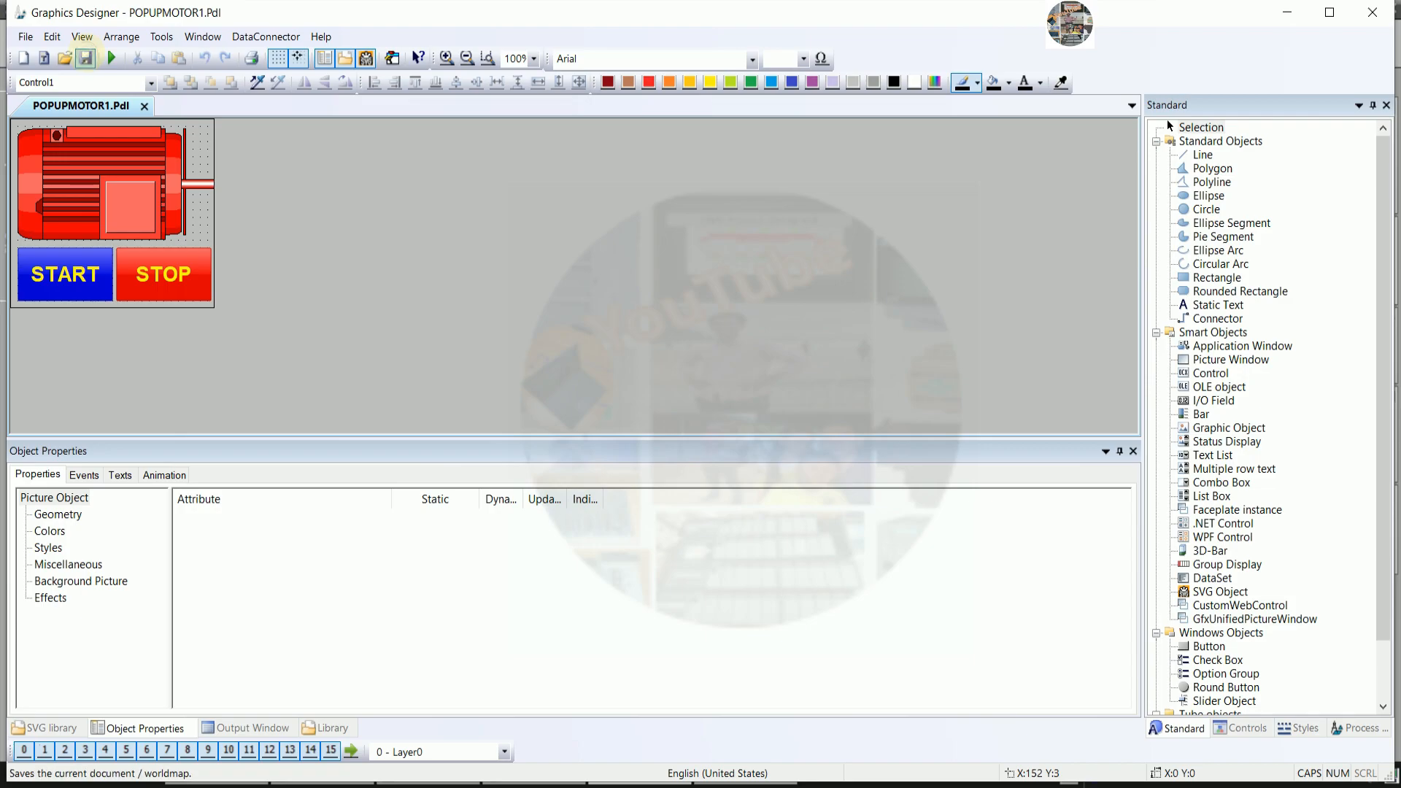
left_click(1287, 13)
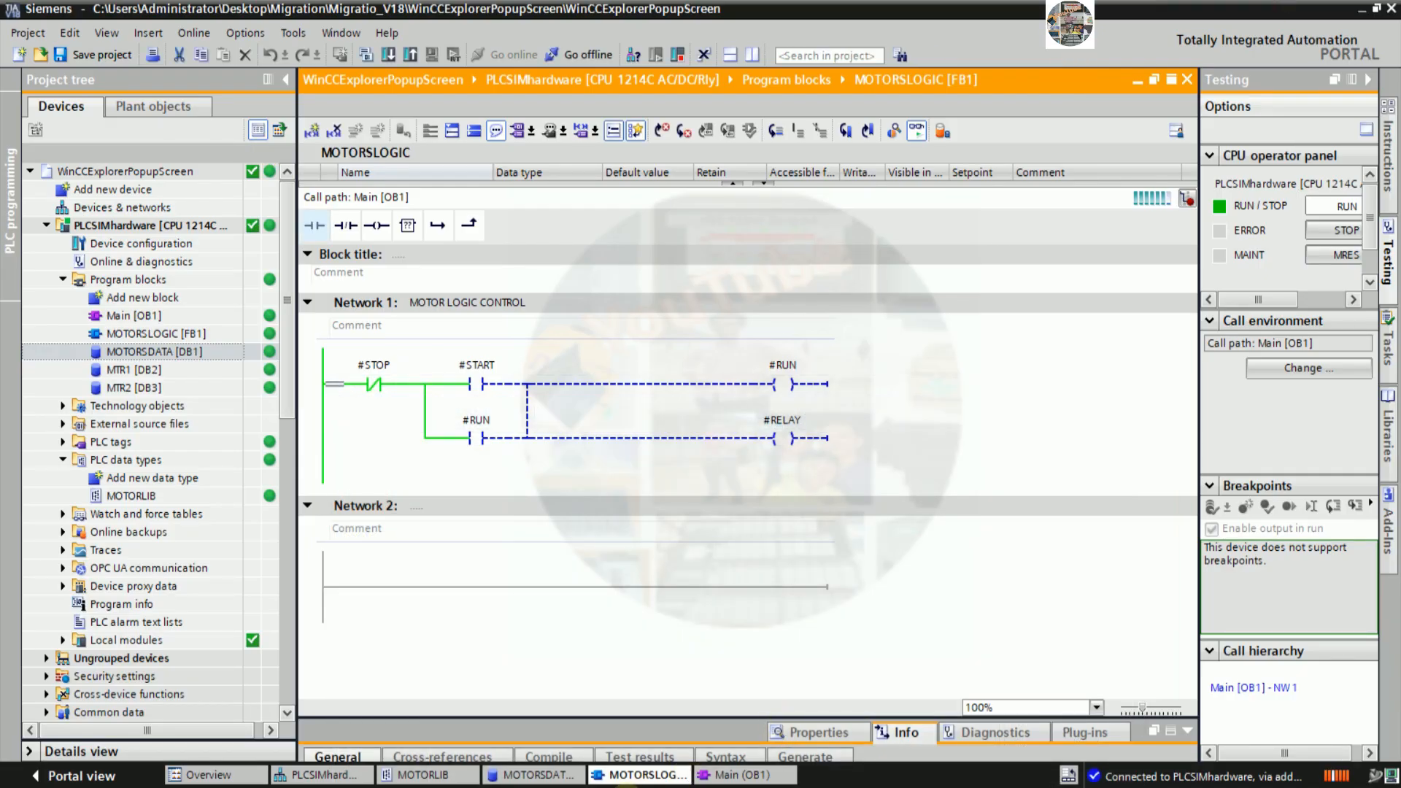
left_click(687, 787)
left_click(293, 117)
right_click(295, 135)
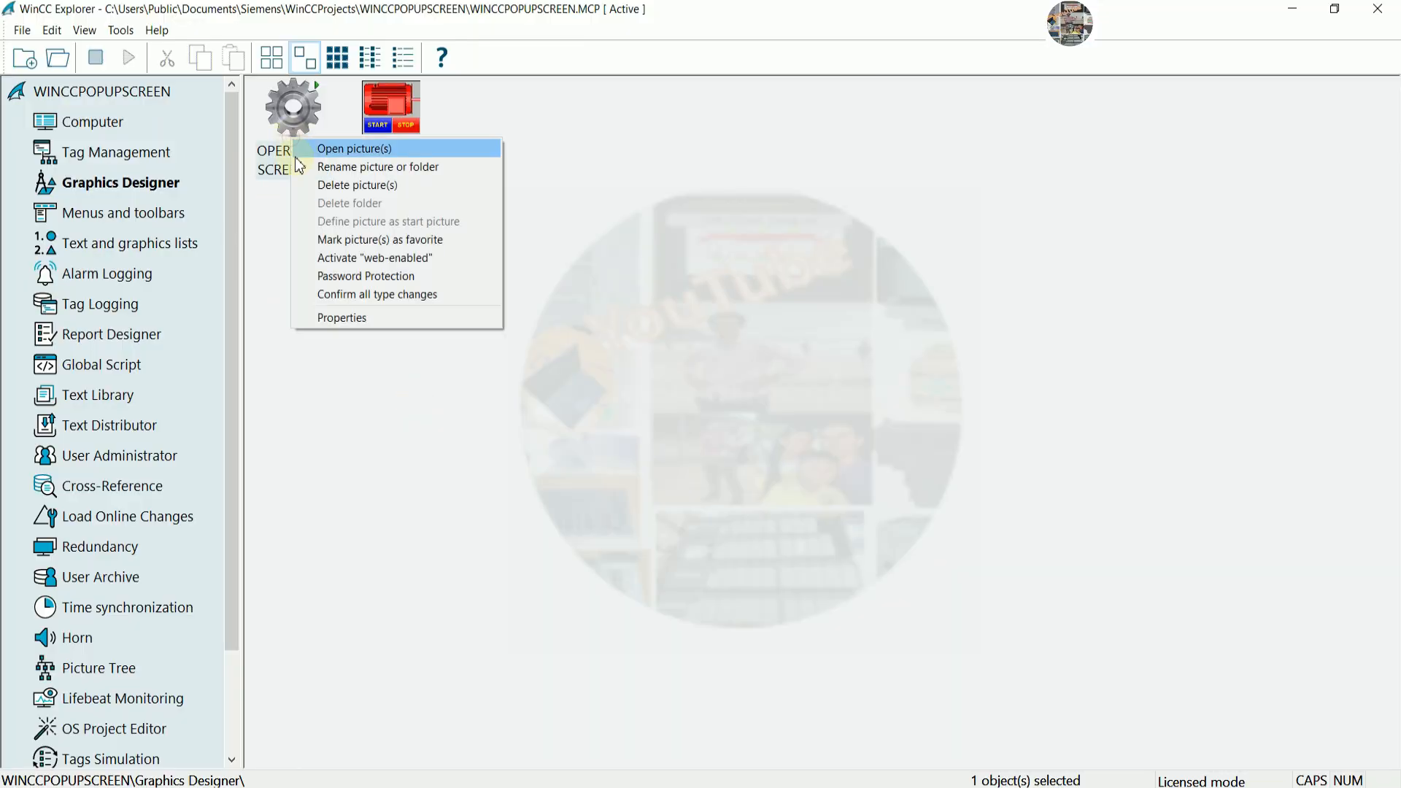
left_click(351, 146)
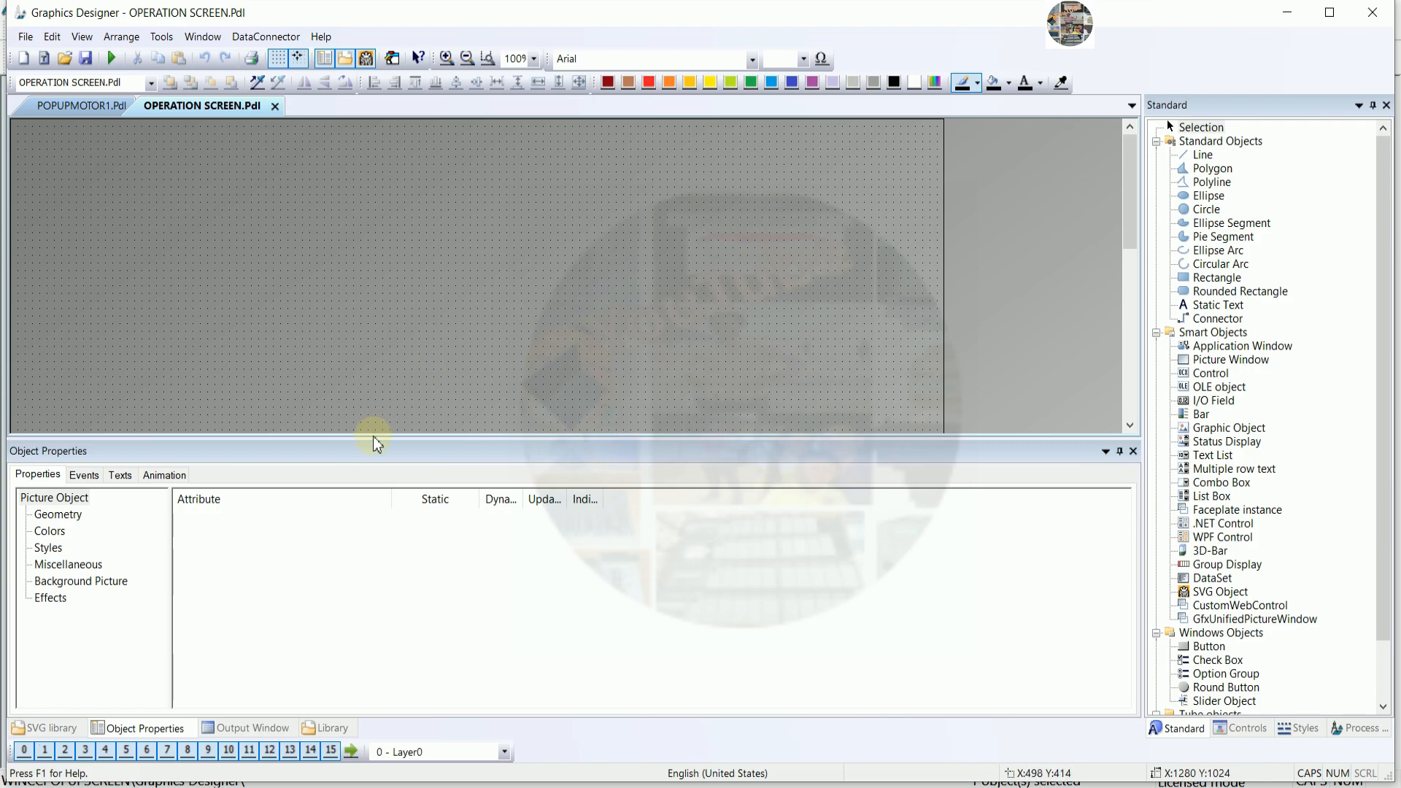
- Place a Siemens HMI Symbol Library control about 150 by 120 near the upper-left corner of the OPERATION SCREEN picture
left_click_drag(373, 436, 384, 524)
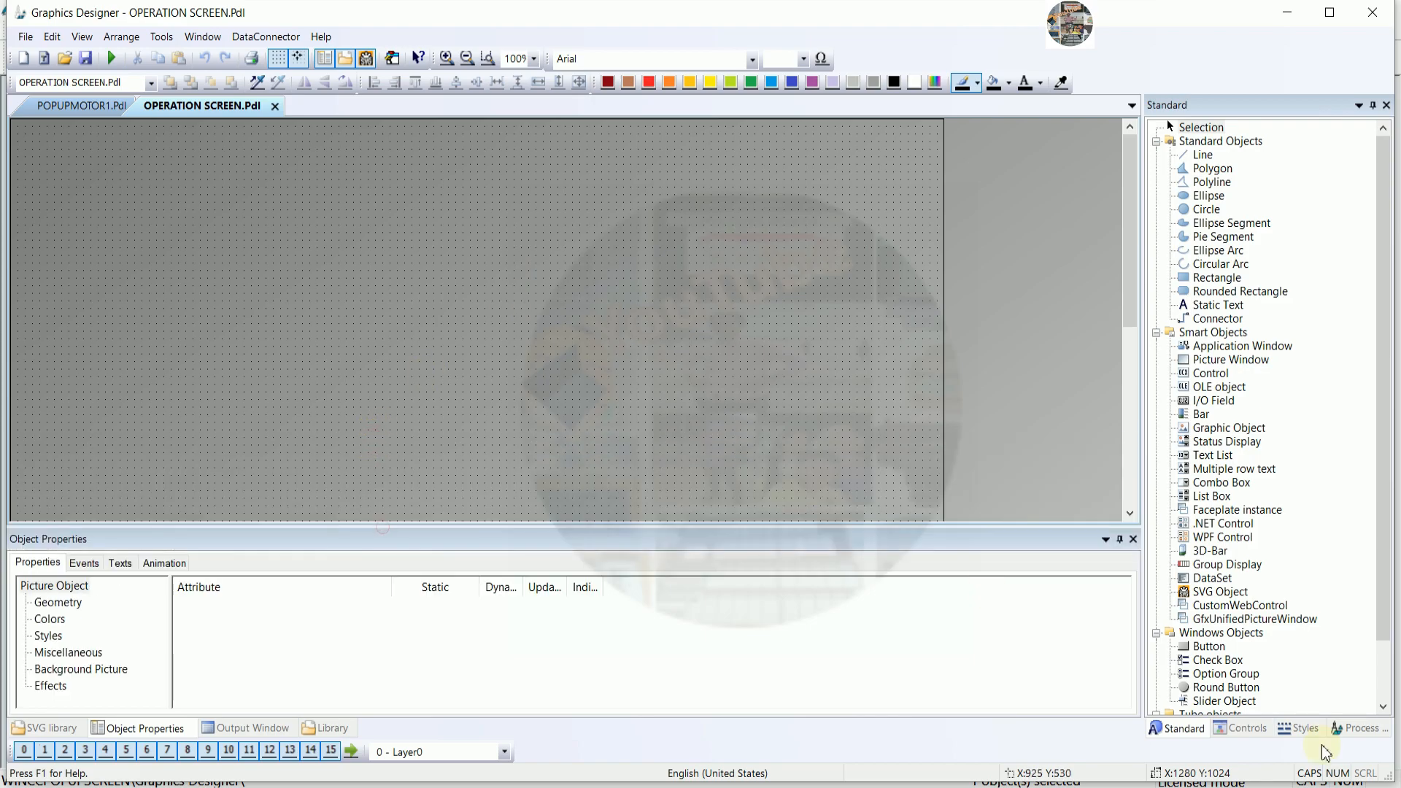
left_click(1242, 729)
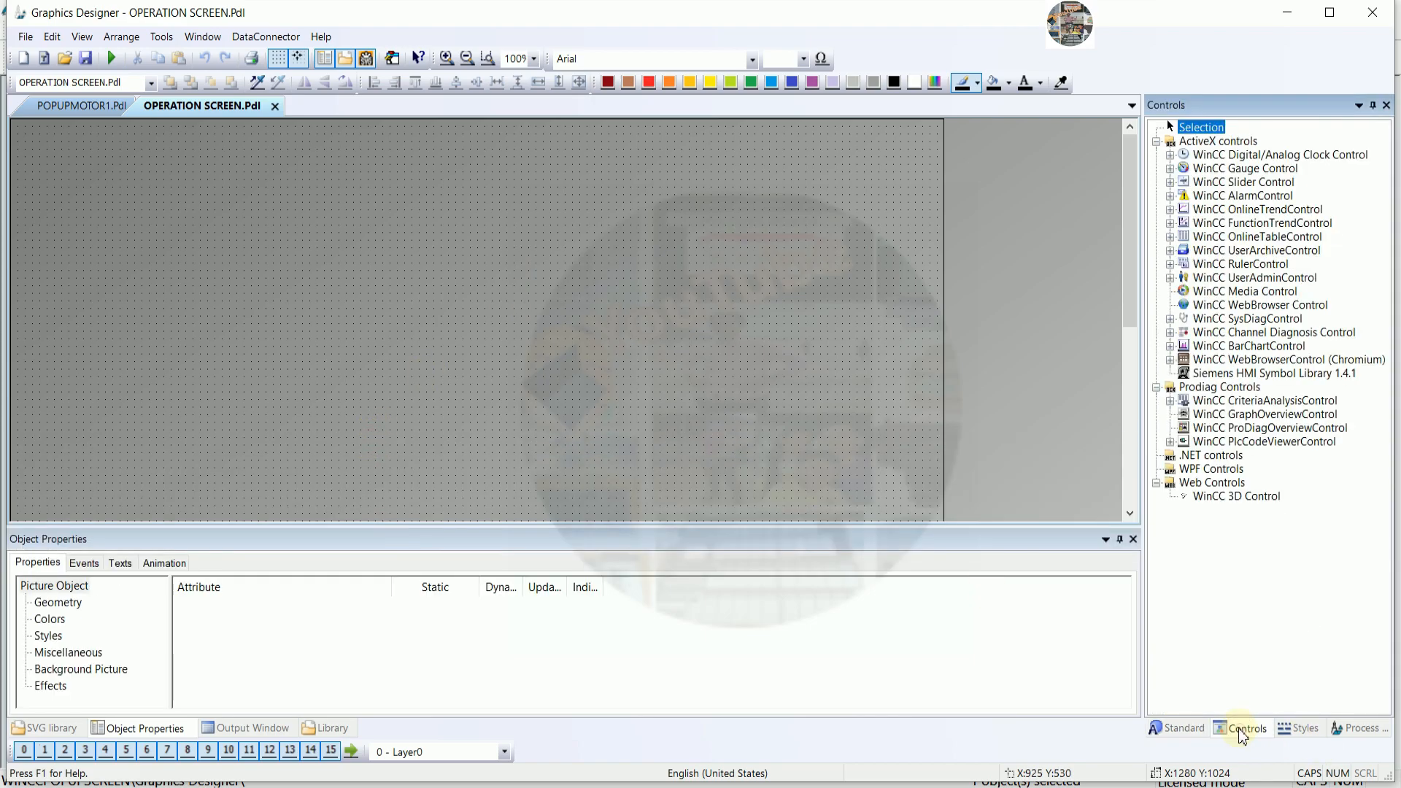
left_click(1256, 373)
left_click_drag(102, 234, 143, 257)
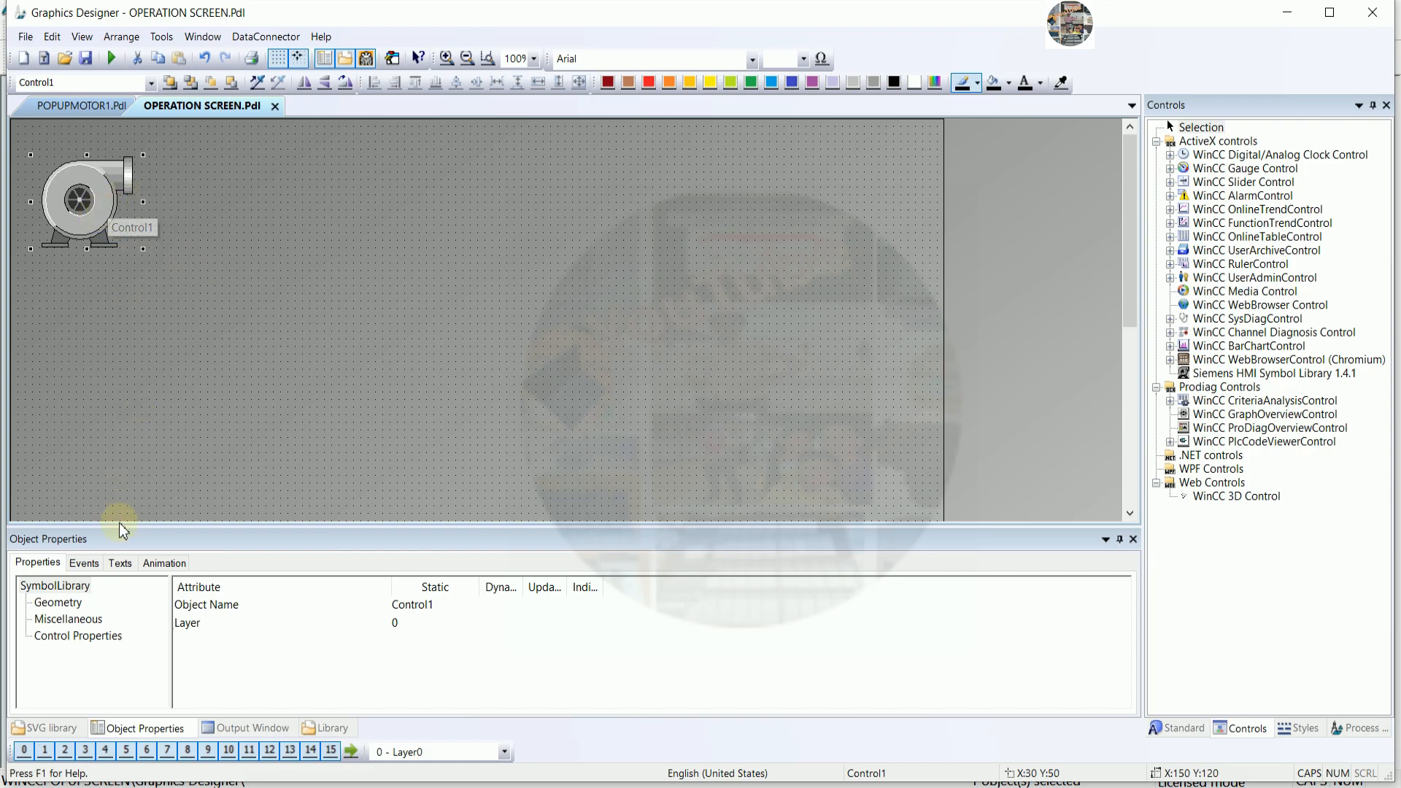
- Set the new symbol's SymbolAppearance to Shaded
left_click_drag(123, 527, 124, 463)
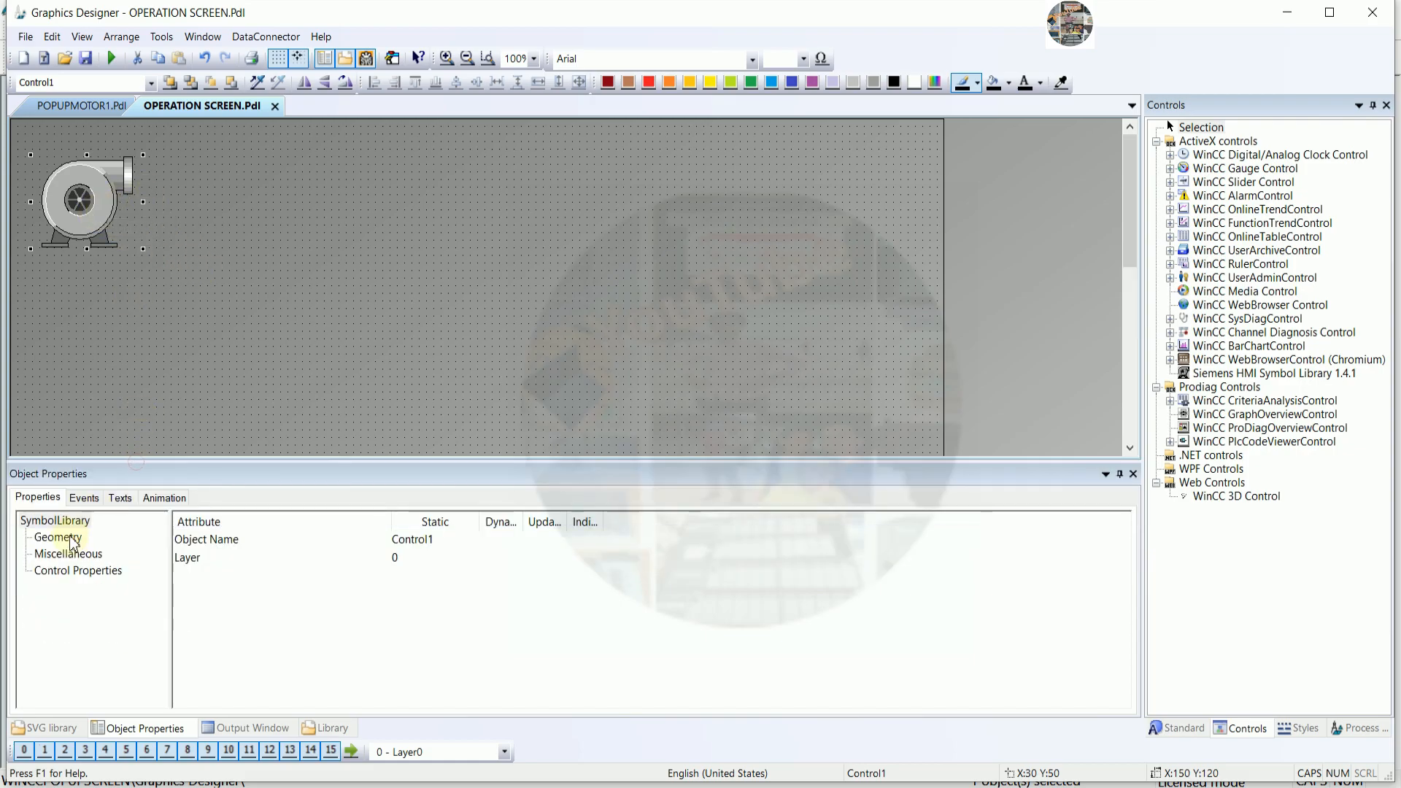
left_click(80, 577)
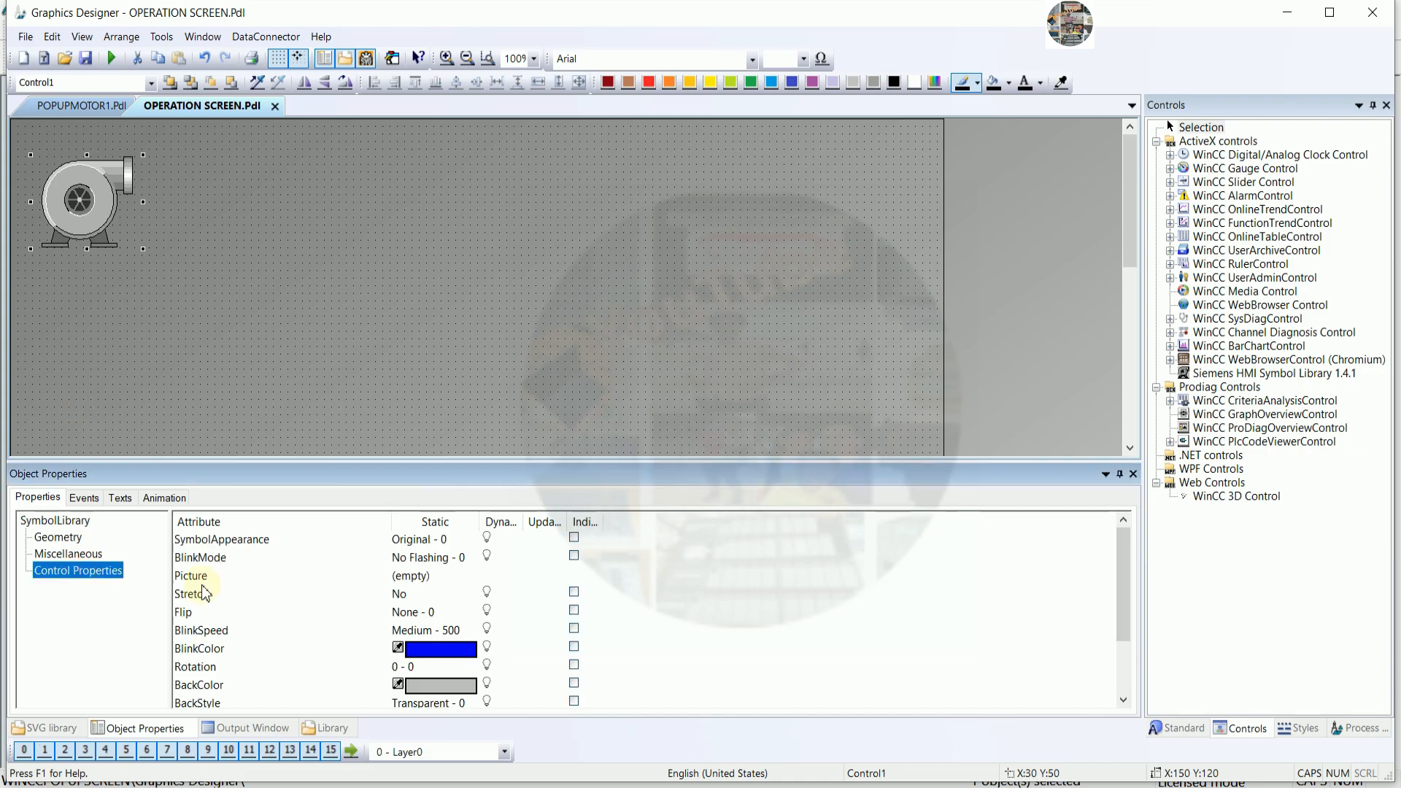
left_click(427, 541)
left_click(427, 541)
left_click(448, 579)
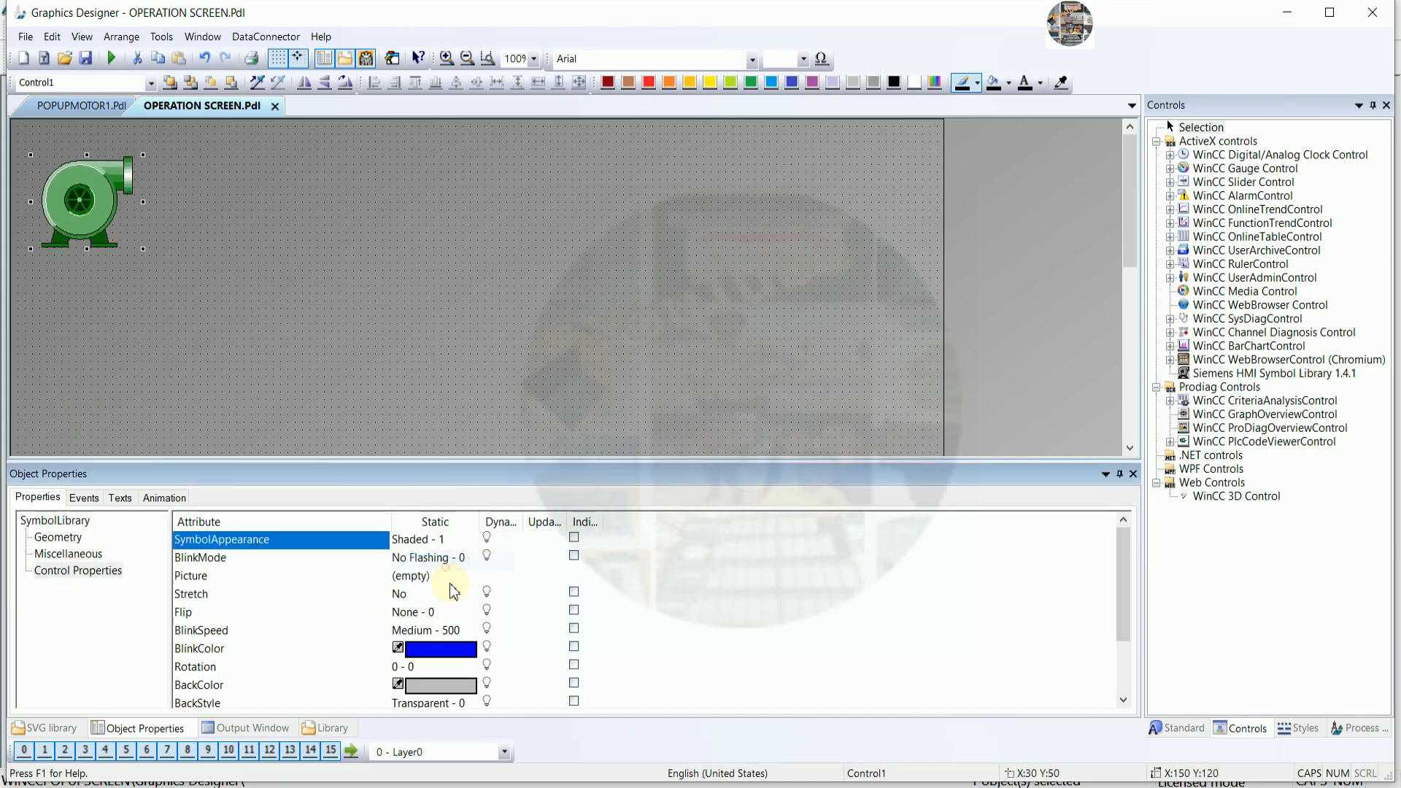
- Change the new symbol's static ForeColor to red
scroll(502, 683, "down", 2)
left_click(490, 675)
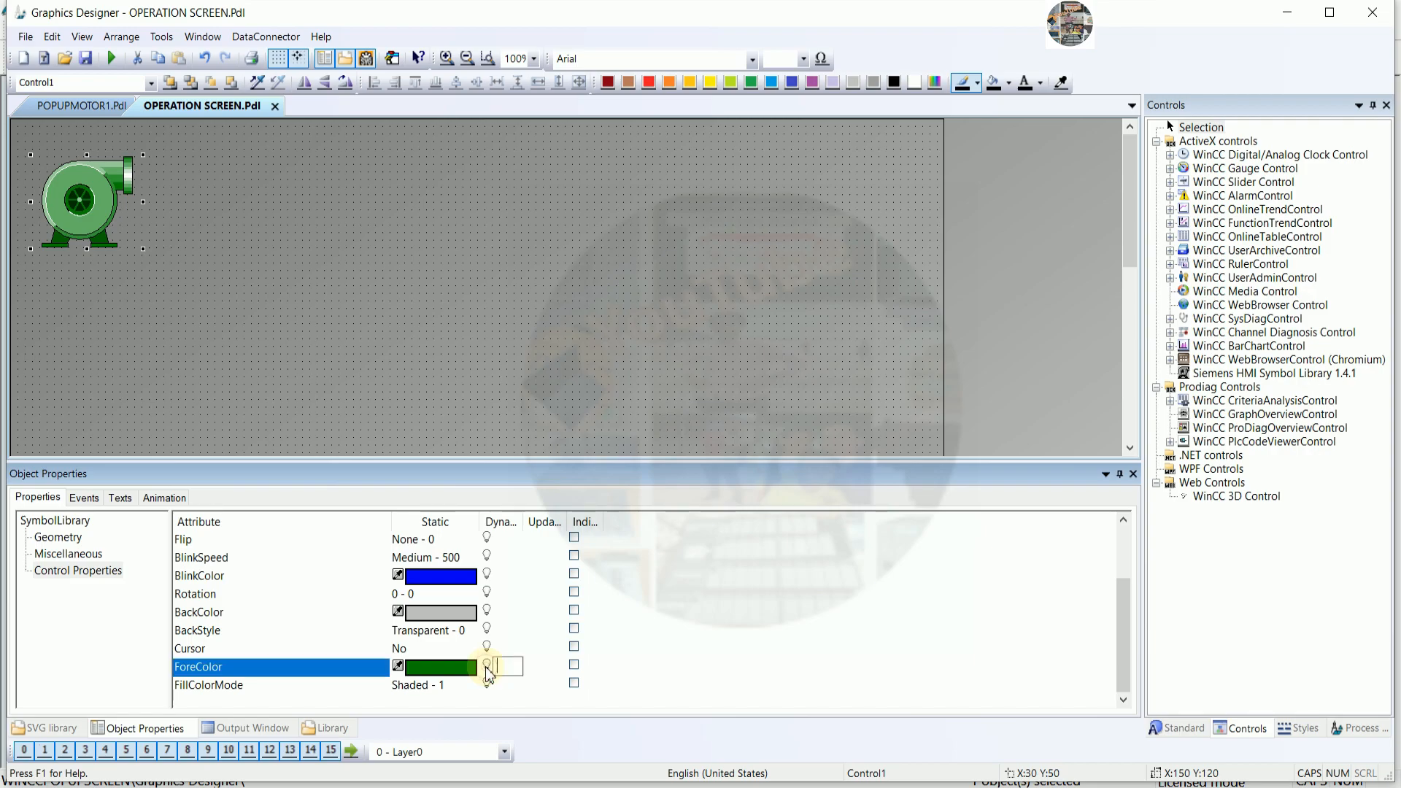
double_click(473, 666)
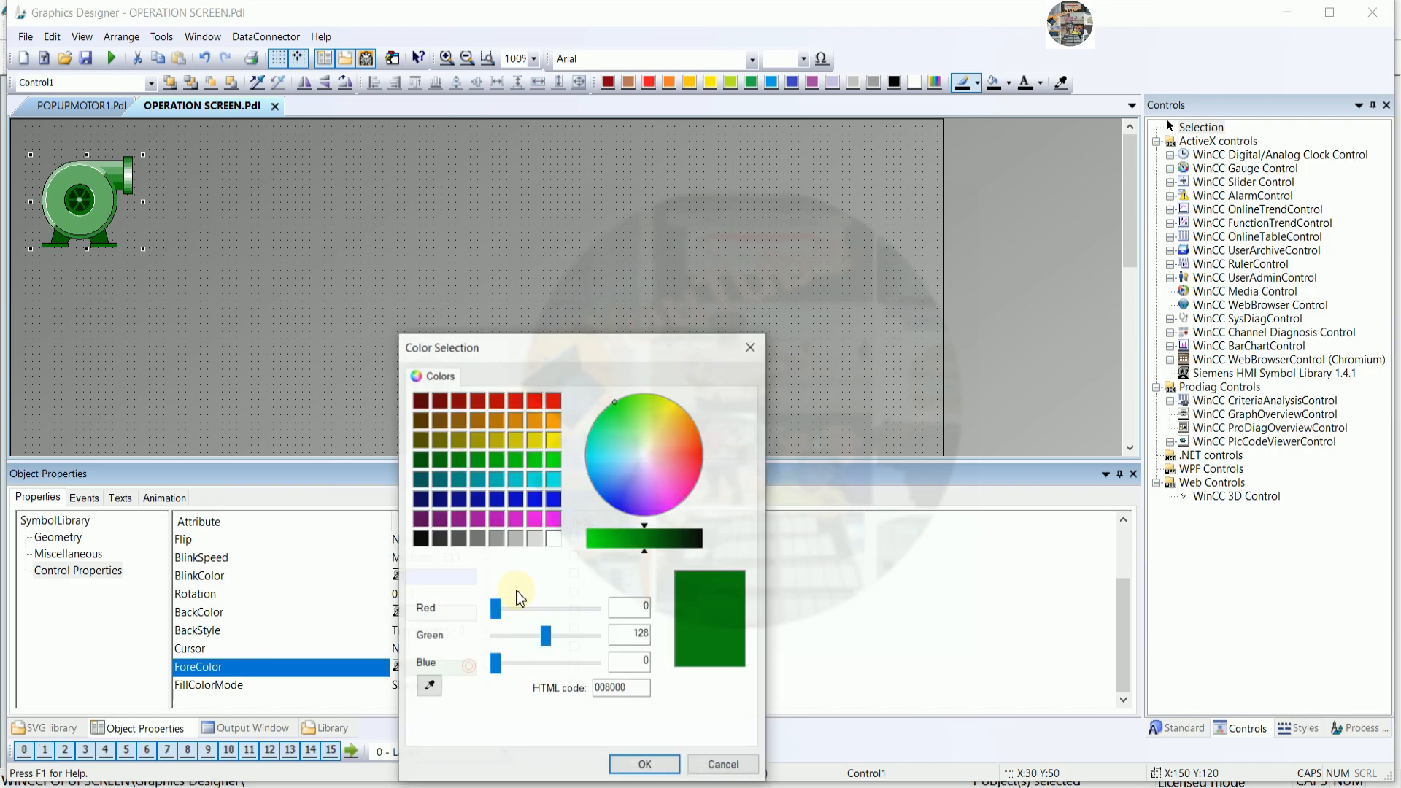
left_click(554, 401)
left_click(645, 764)
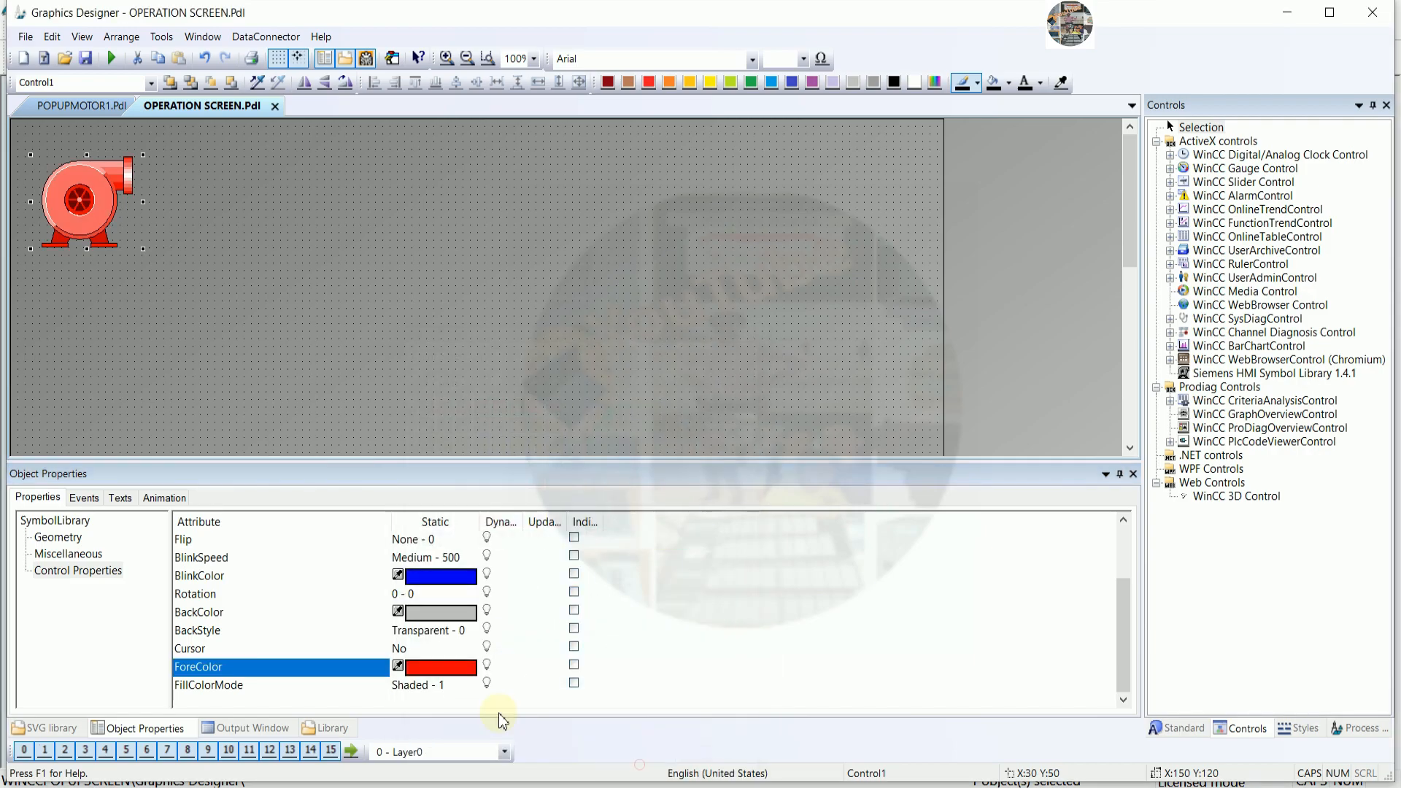
- Add a dynamic dialog to the new symbol's ForeColor with Boolean data type and green for the TRUE state
right_click(488, 670)
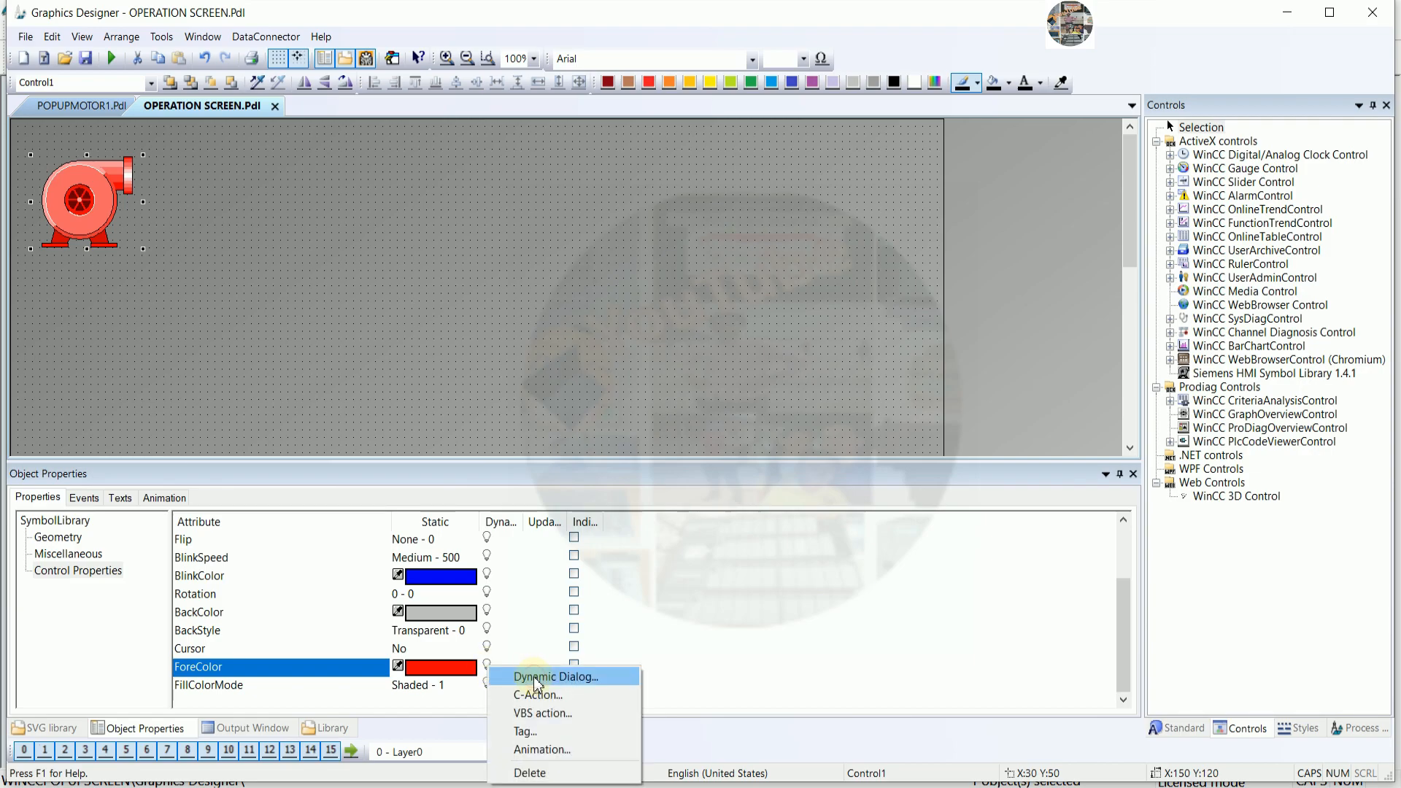
left_click(574, 679)
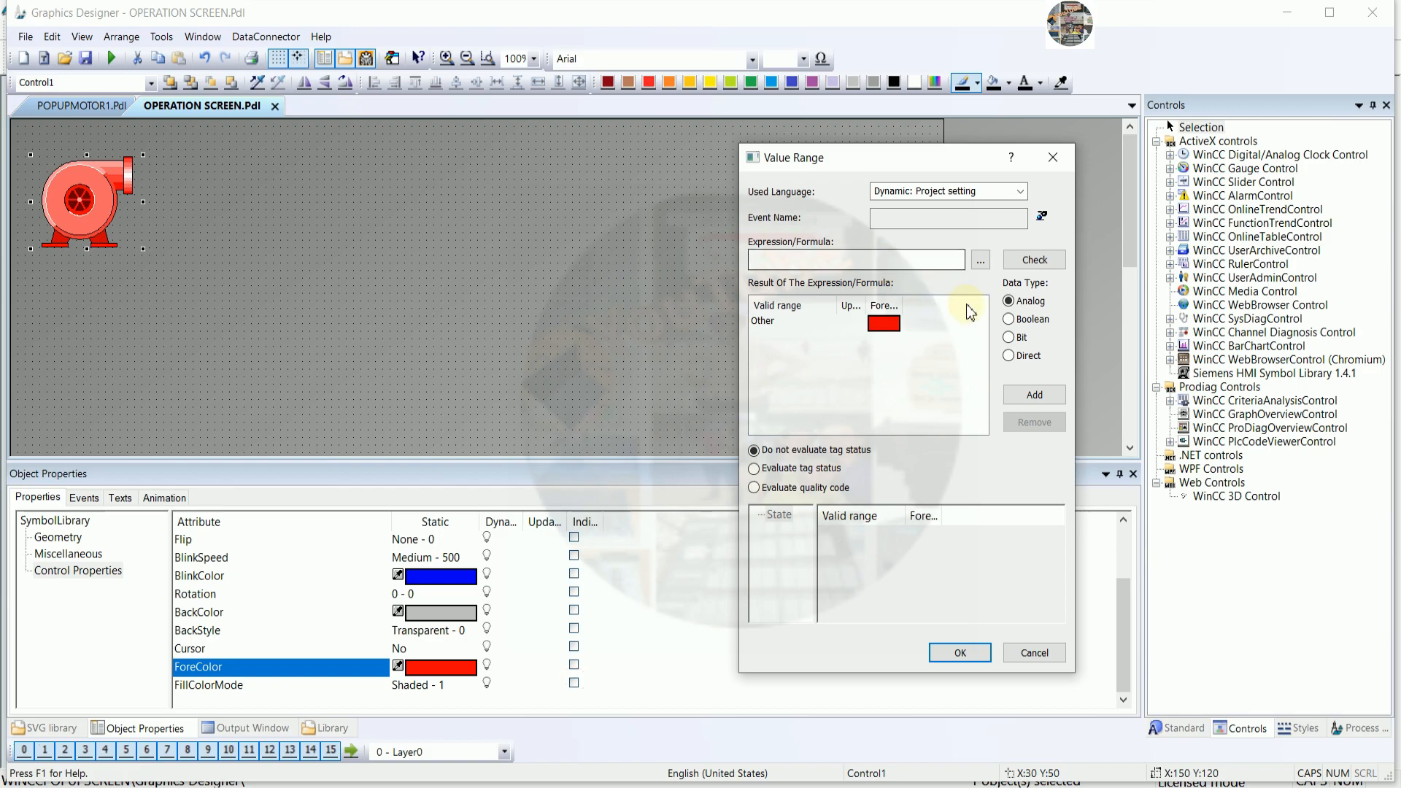
left_click(1009, 319)
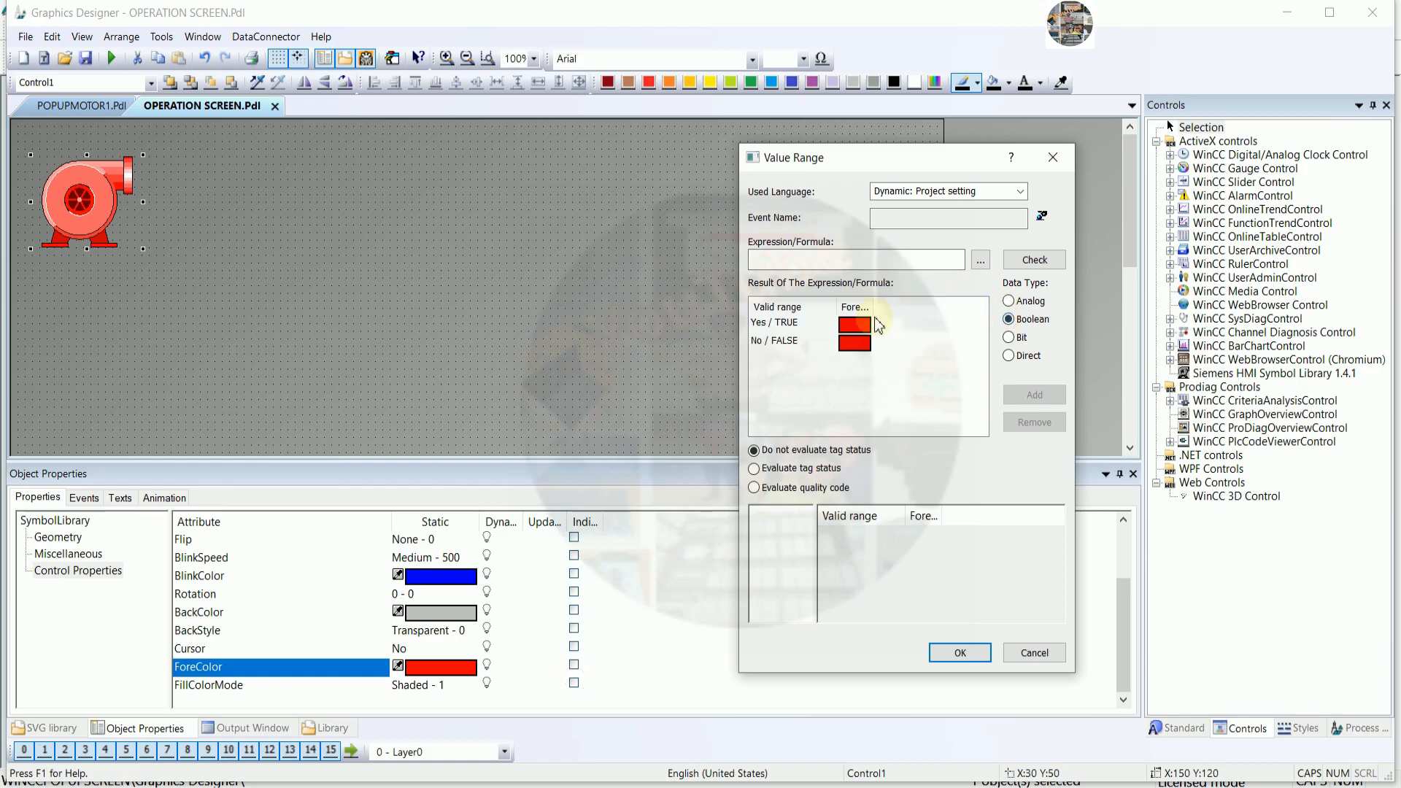
double_click(863, 325)
left_click(1034, 444)
left_click(1108, 745)
- Assign tag MOTORSDATA_M1_RUN as the expression of the new symbol's ForeColor dynamic dialog
left_click(982, 261)
left_click(1016, 272)
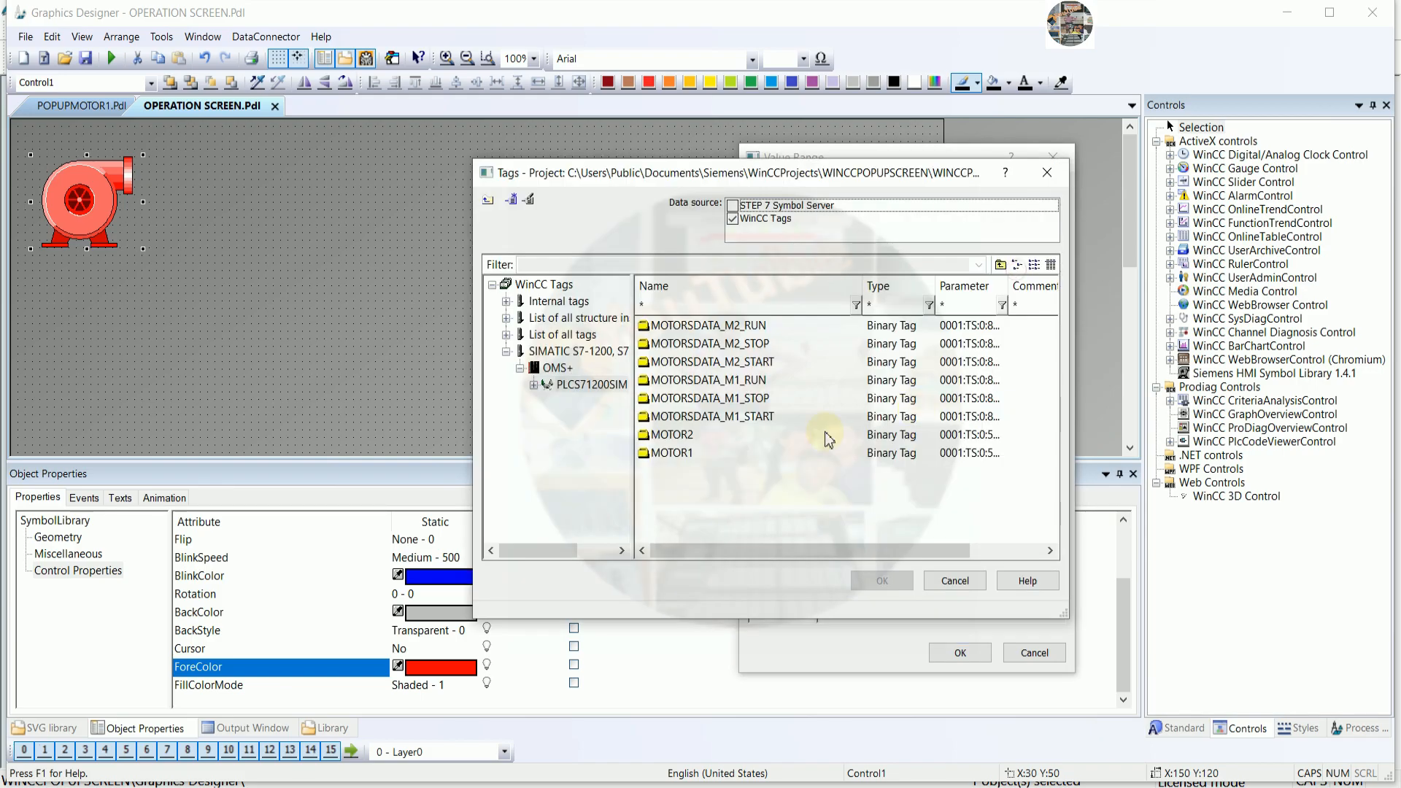
left_click(736, 381)
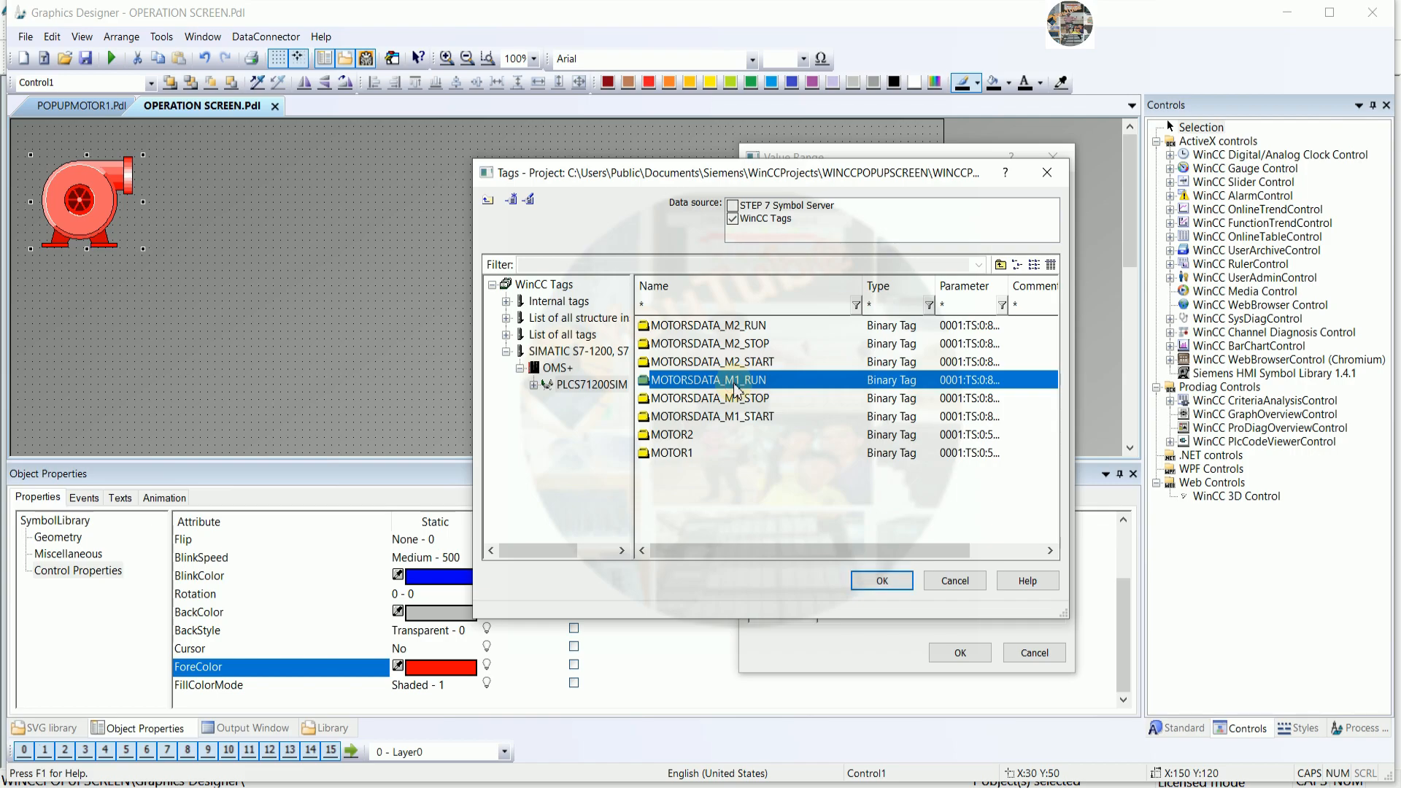
left_click(880, 581)
left_click(962, 660)
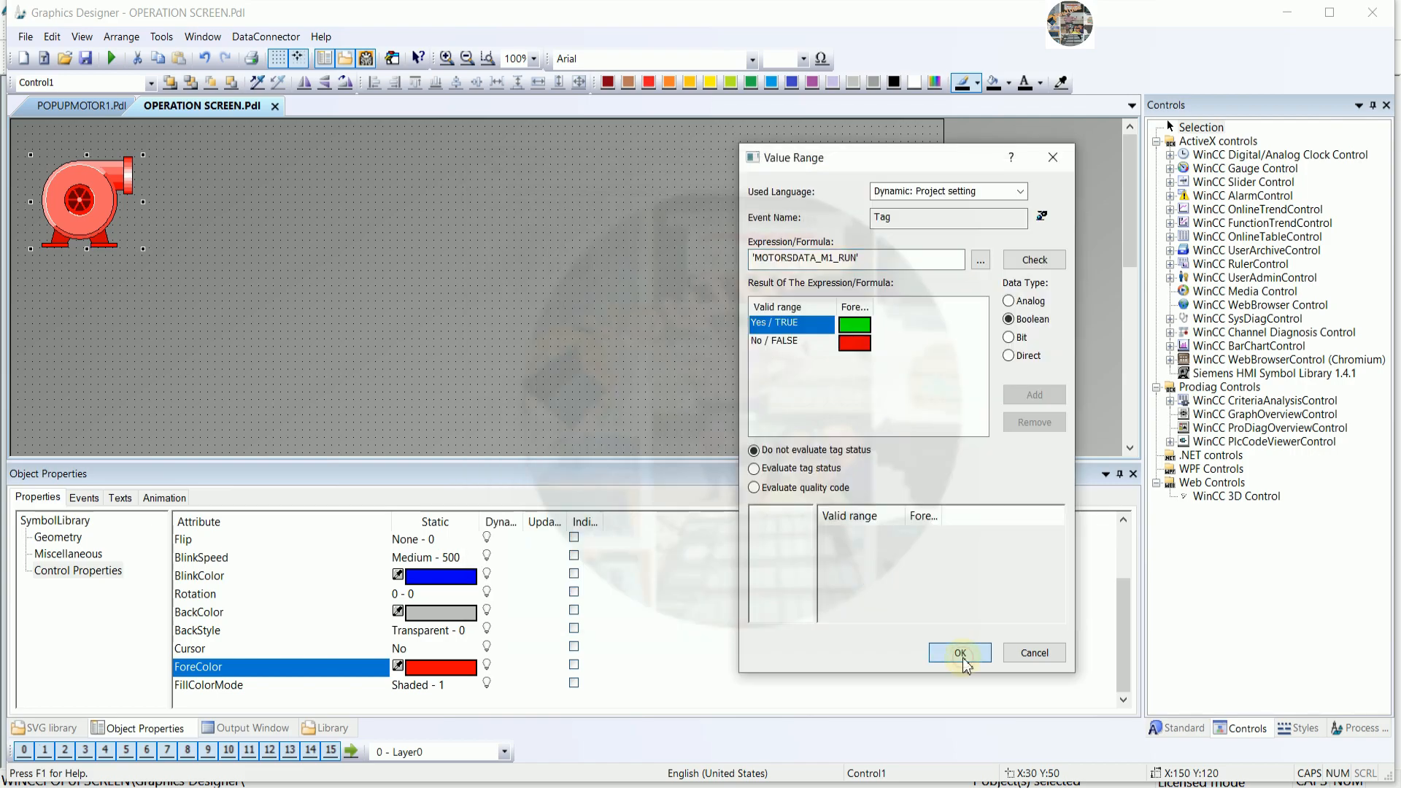
- Set the tag trigger of the ForeColor dynamic dialog to update Upon change and apply the dialog
left_click(1042, 217)
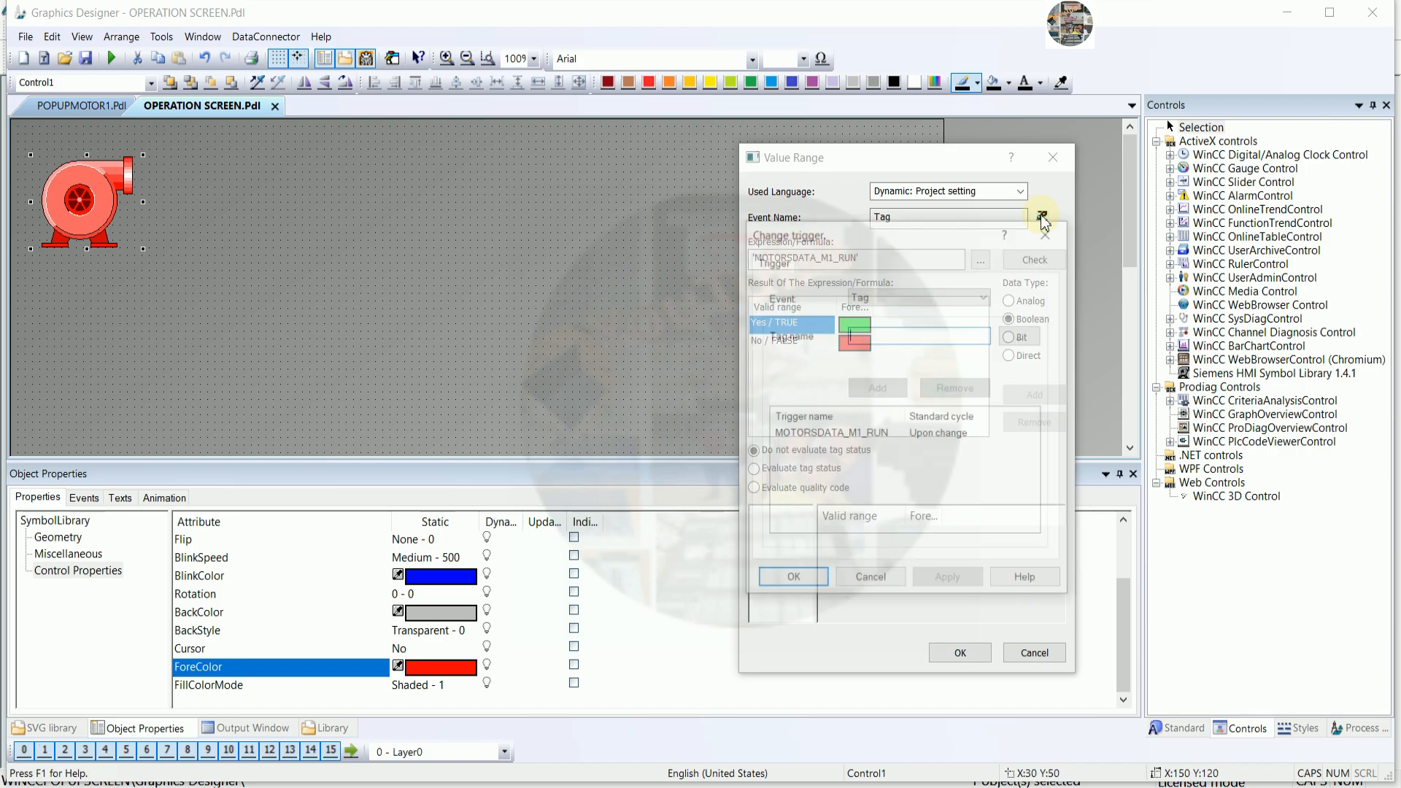
double_click(923, 441)
left_click(905, 407)
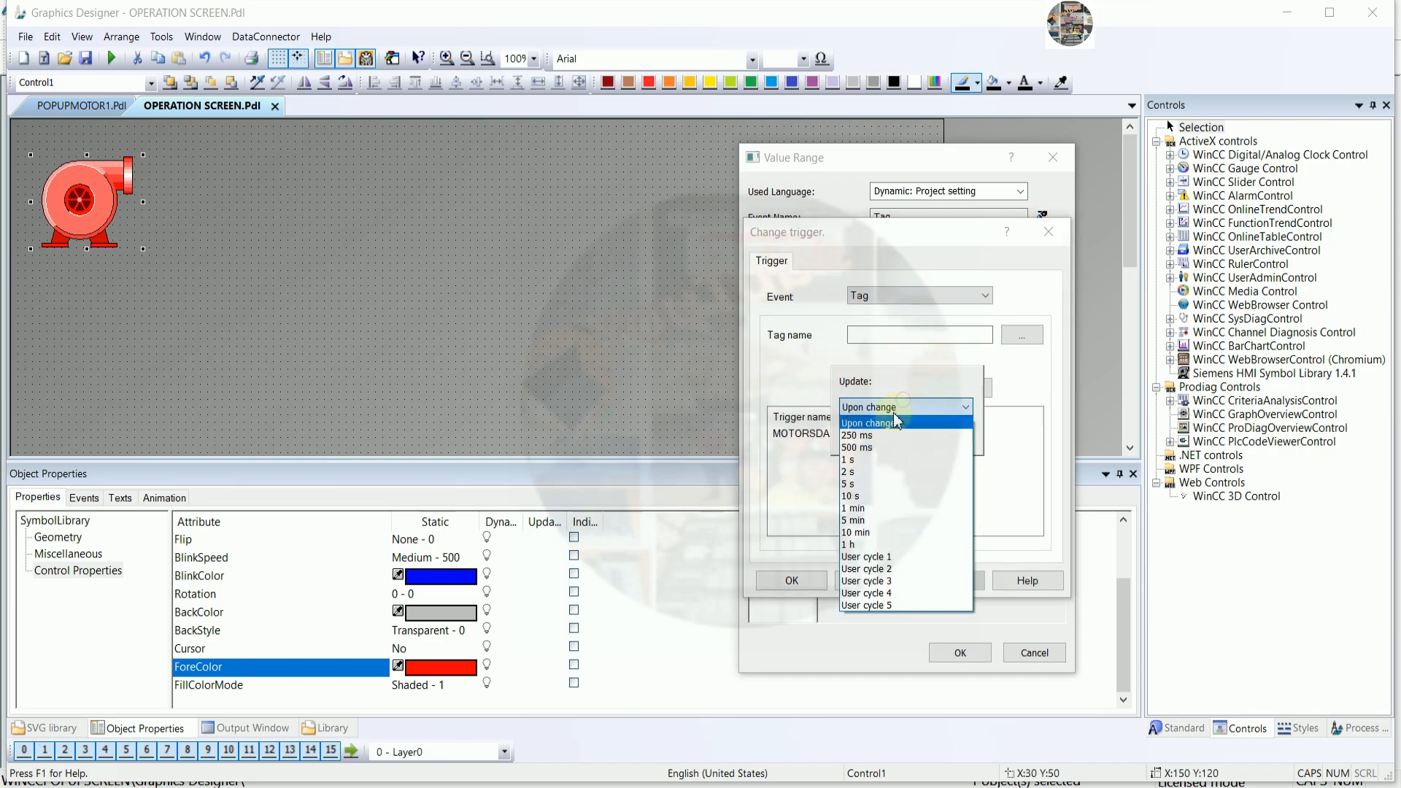
left_click(884, 427)
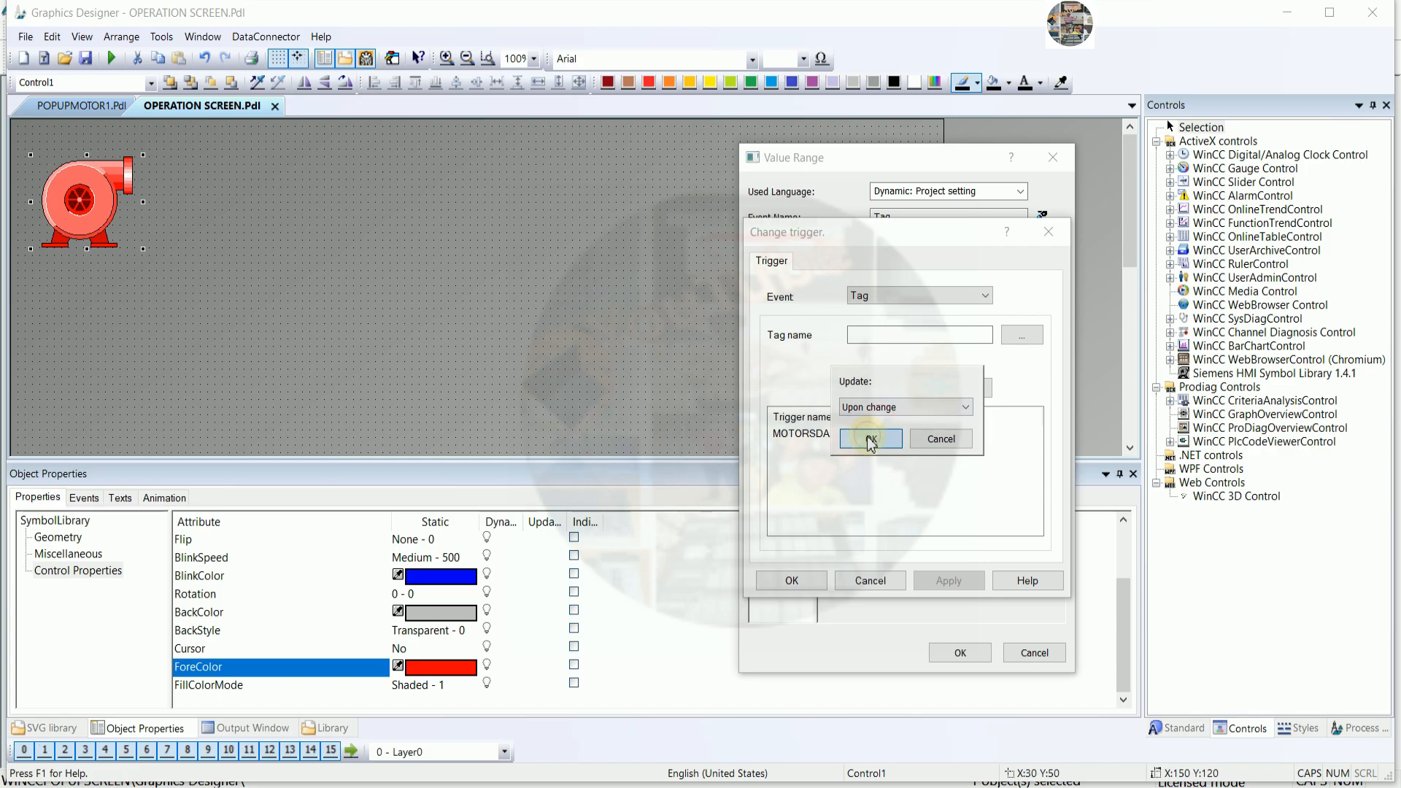
left_click(873, 440)
left_click(803, 580)
left_click(942, 653)
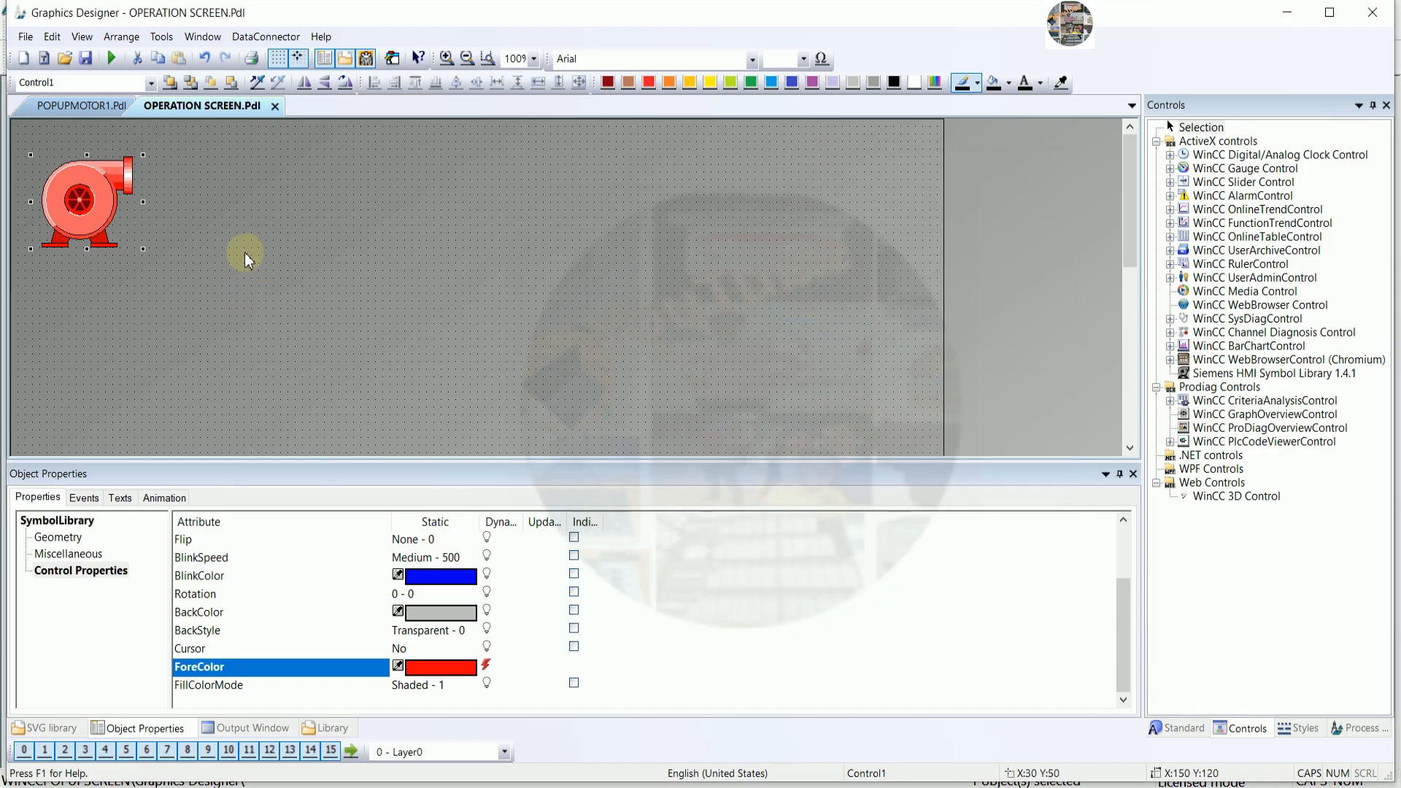
- Move the motor symbol down to Y 90 and draw a picture window about 170 by 170 at X 310, Y 80
left_click_drag(102, 194, 101, 223)
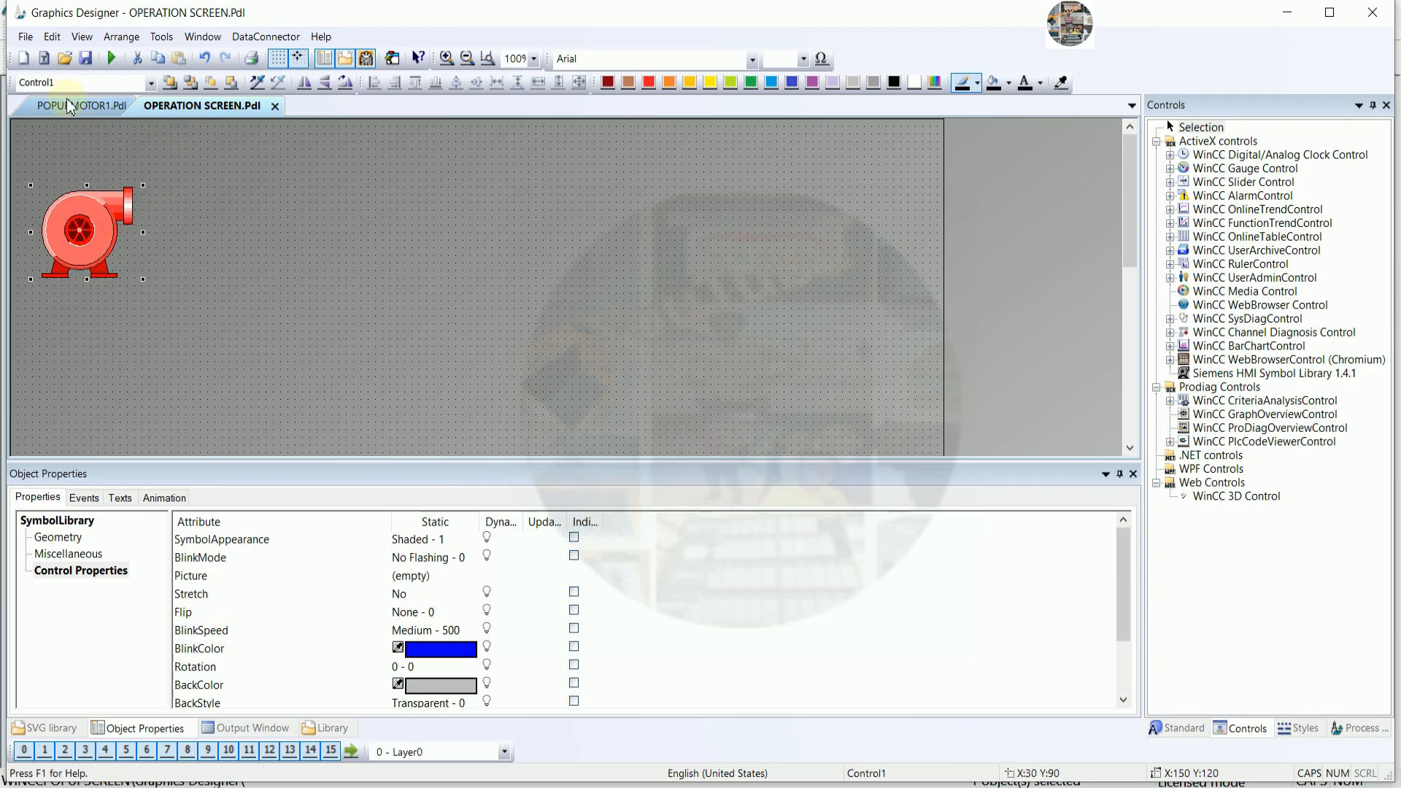
left_click(155, 266)
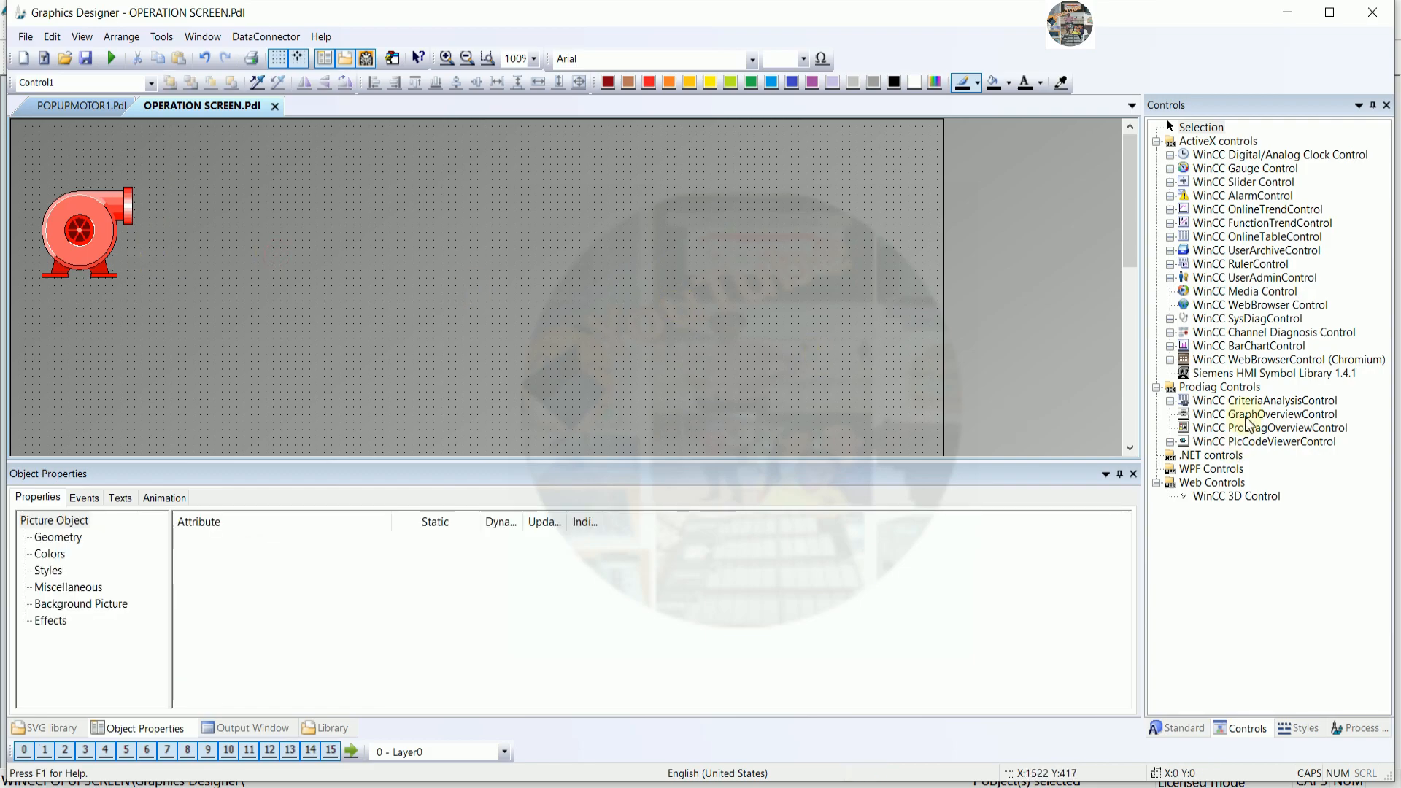
left_click(1189, 721)
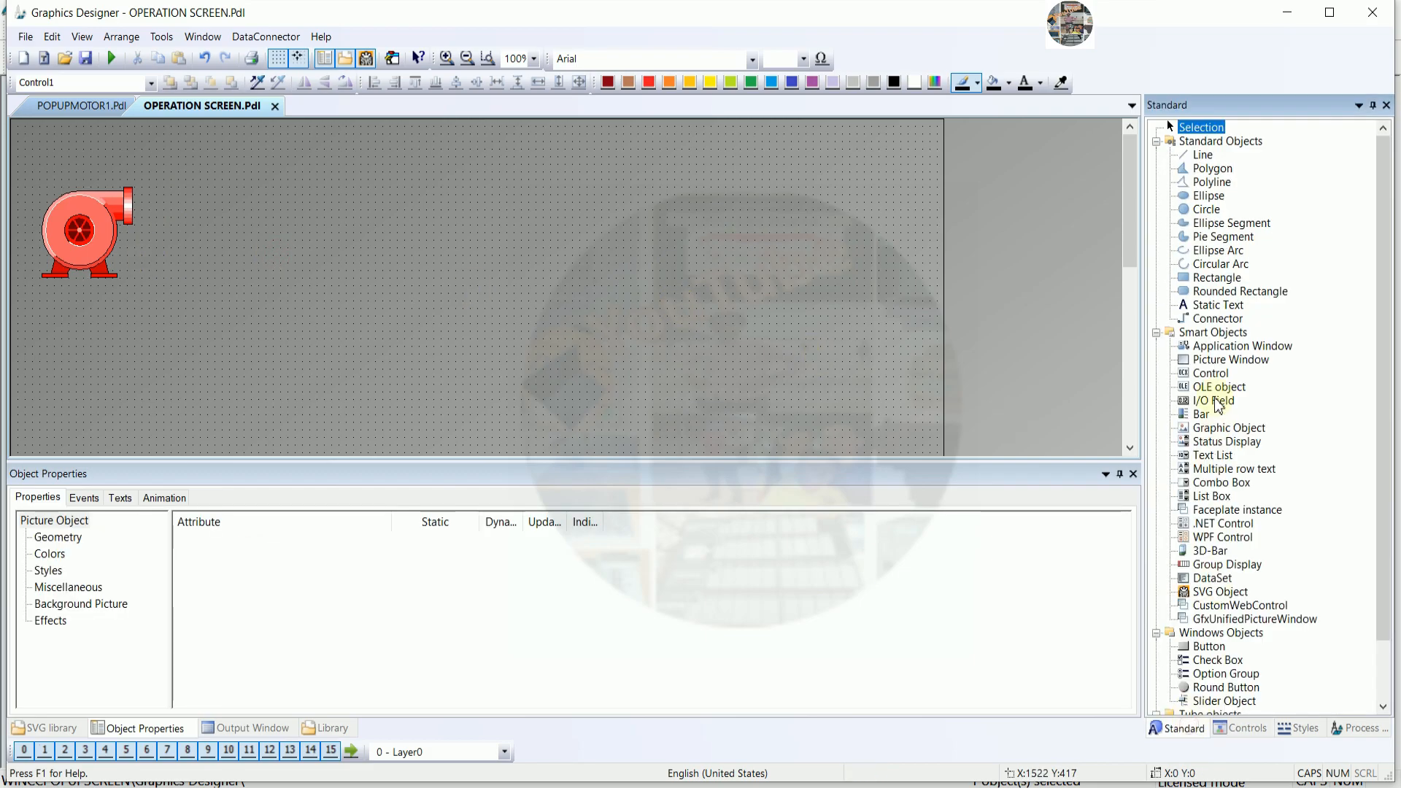
left_click(1214, 361)
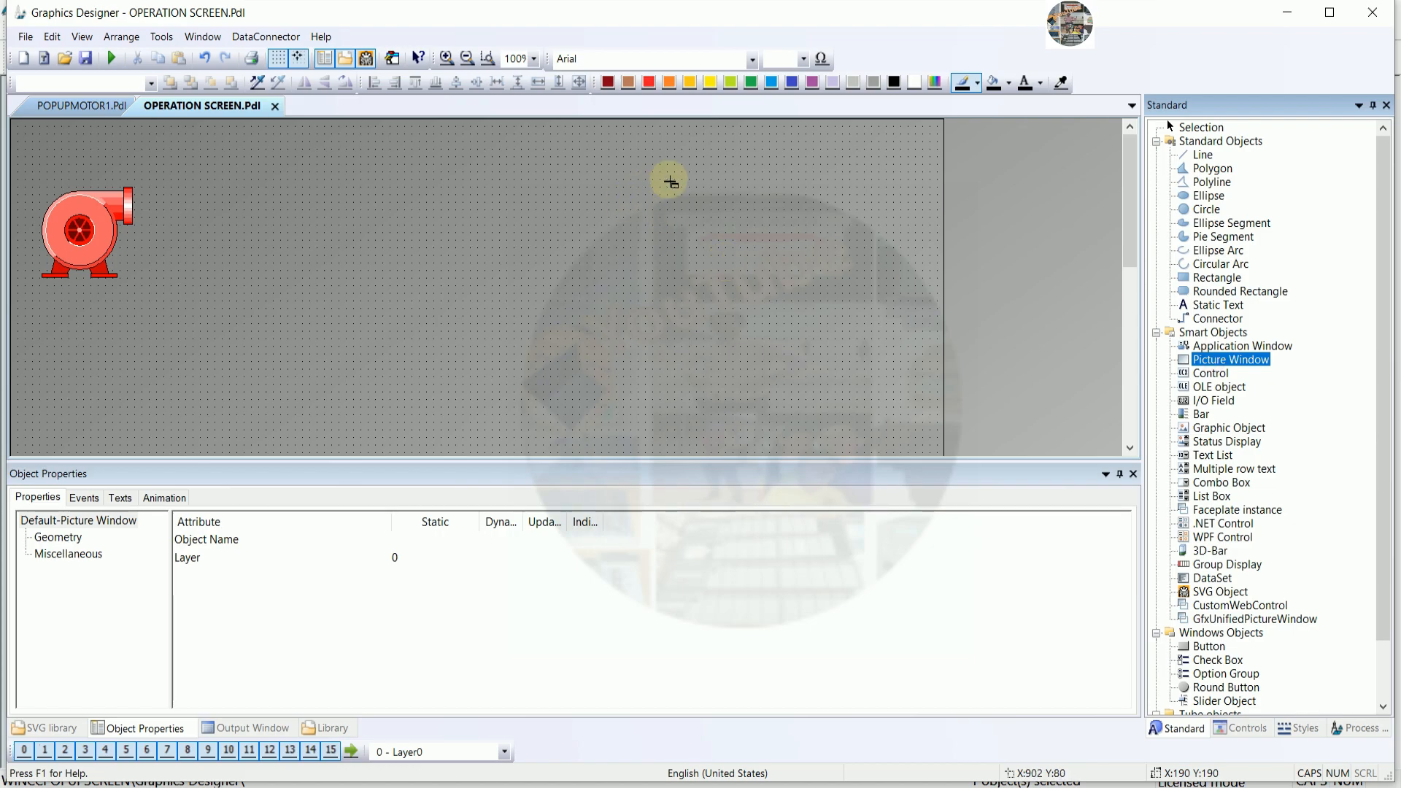
mouse_move(235, 177)
left_mouse_down()
mouse_move(326, 304)
mouse_move(360, 309)
left_mouse_up()
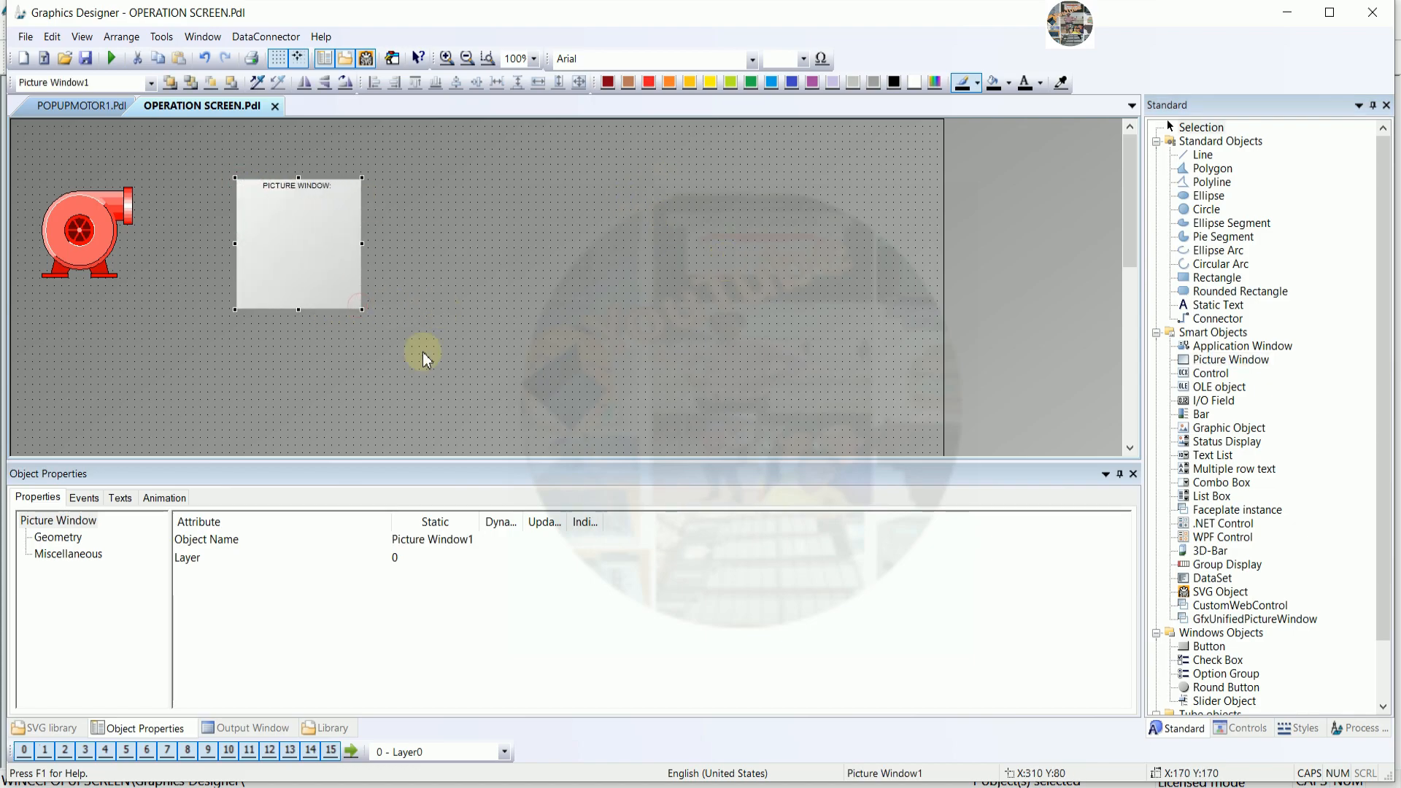
- Rename the picture window object as POPUPM1
left_click(68, 521)
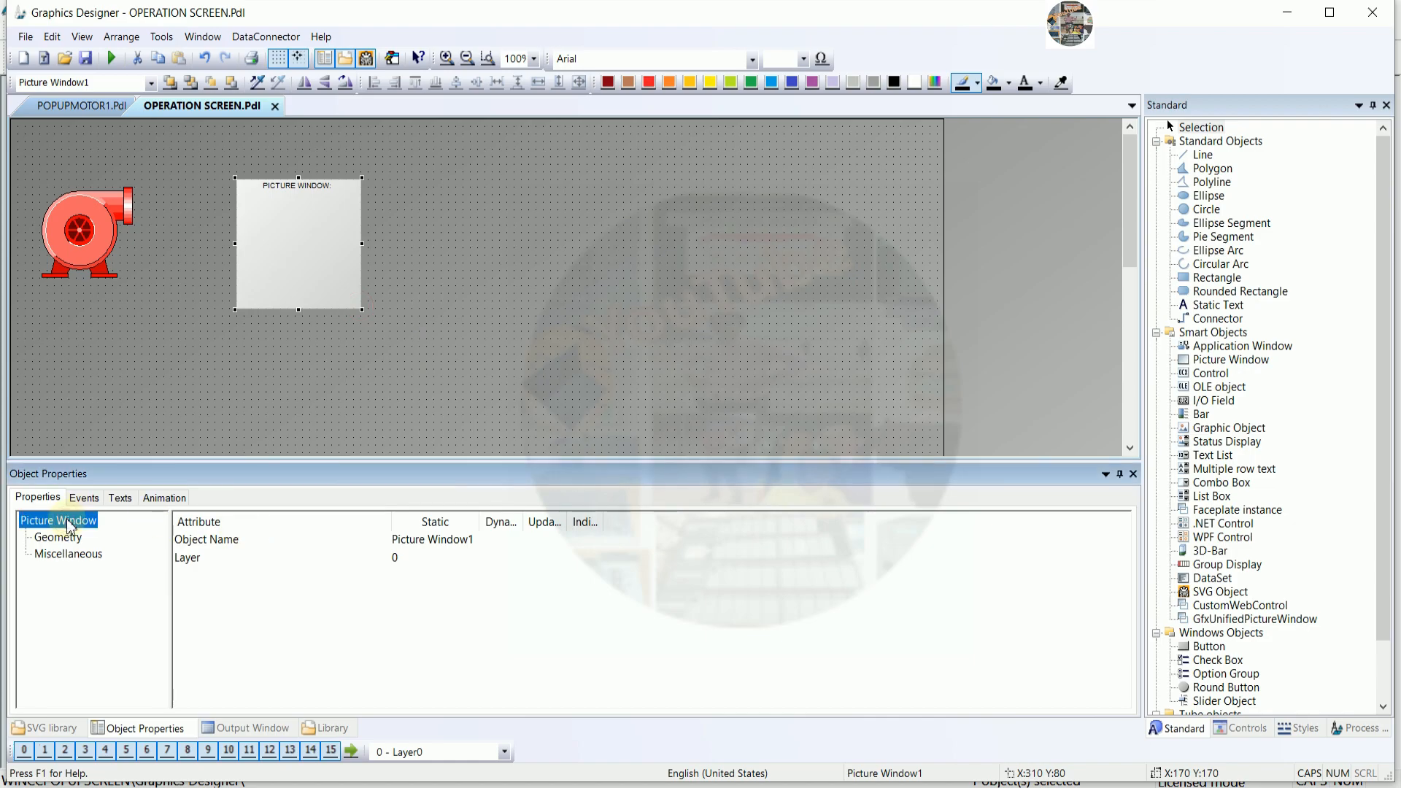
left_click_drag(476, 530, 493, 529)
double_click(449, 539)
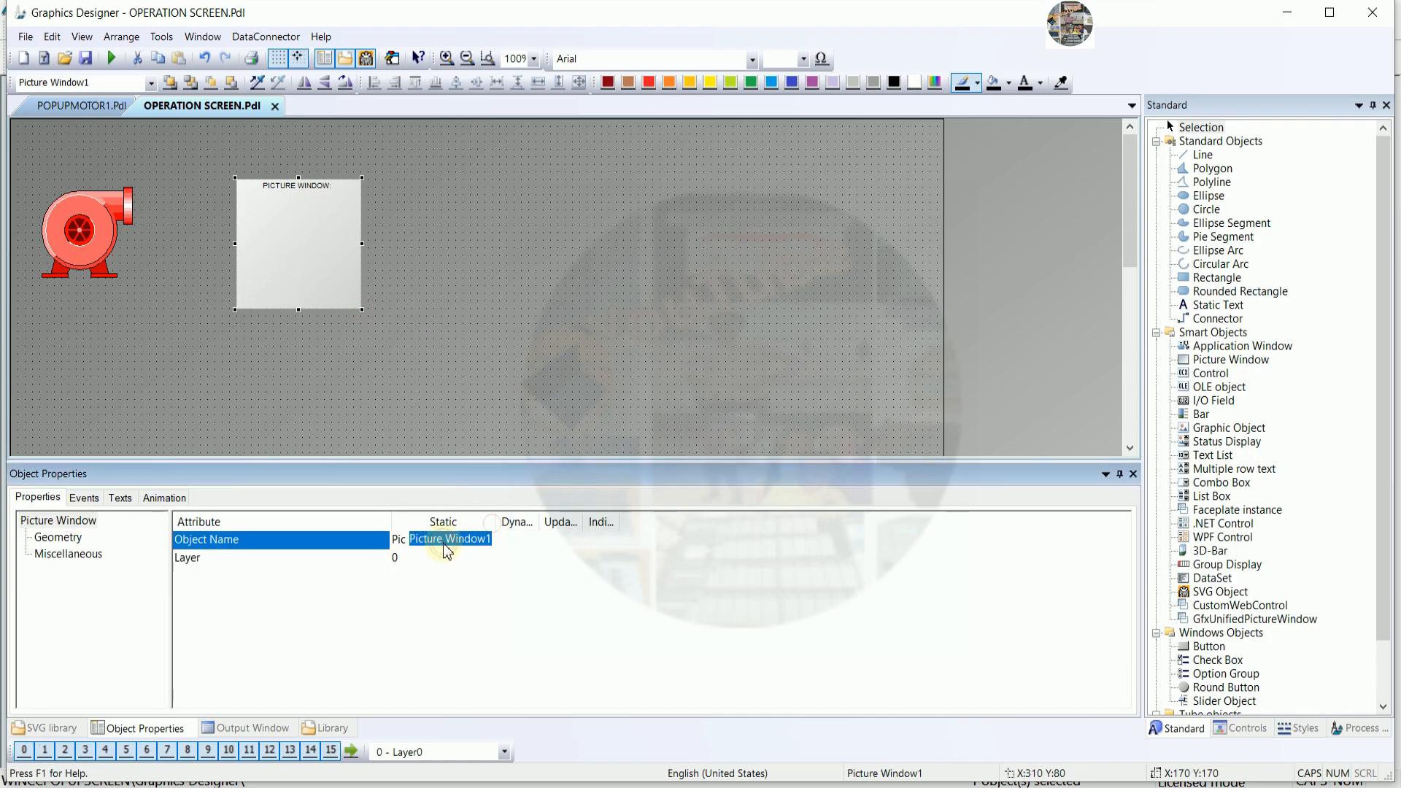
type("PU")
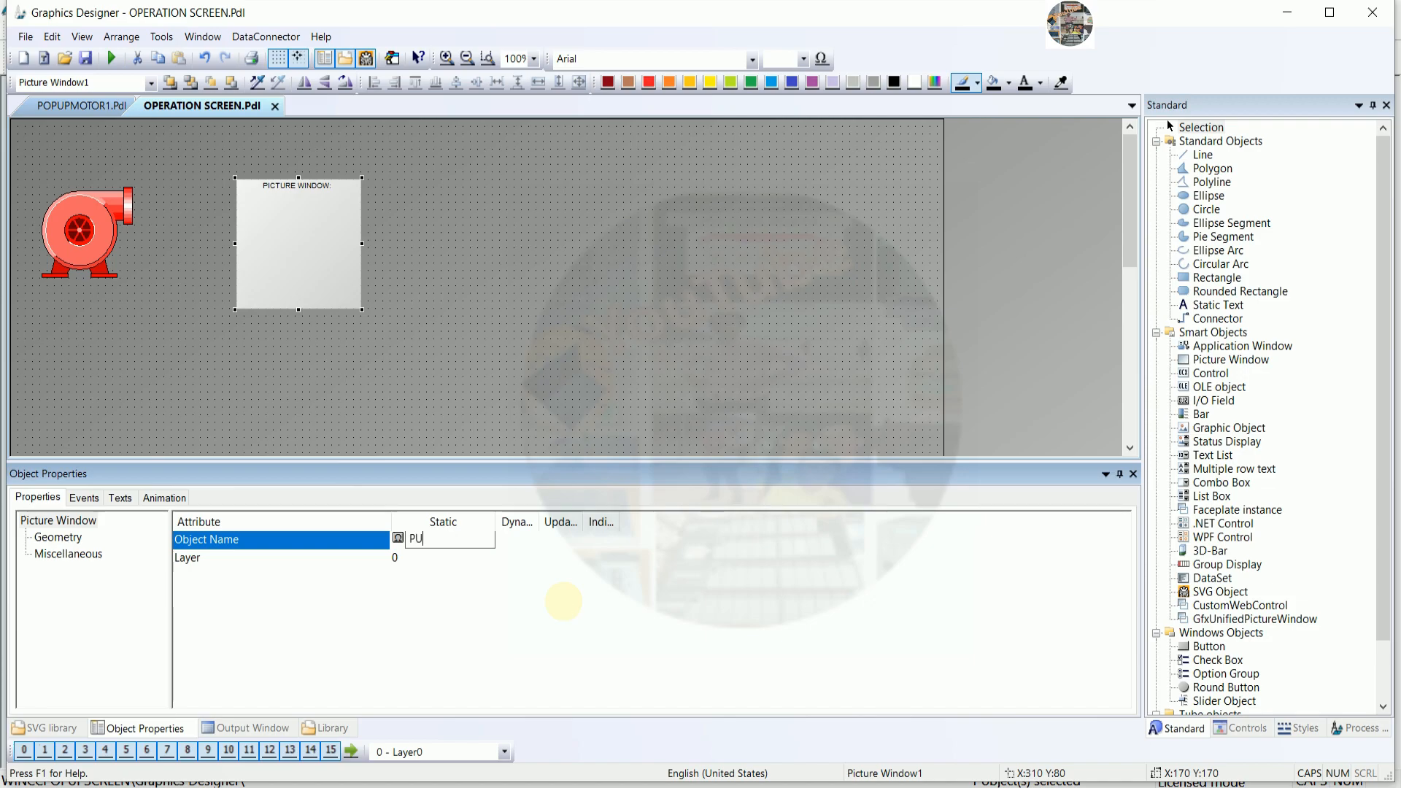
type("M")
key("BackSpace")
key("BackSpace")
type("OPUPM")
key("Return")
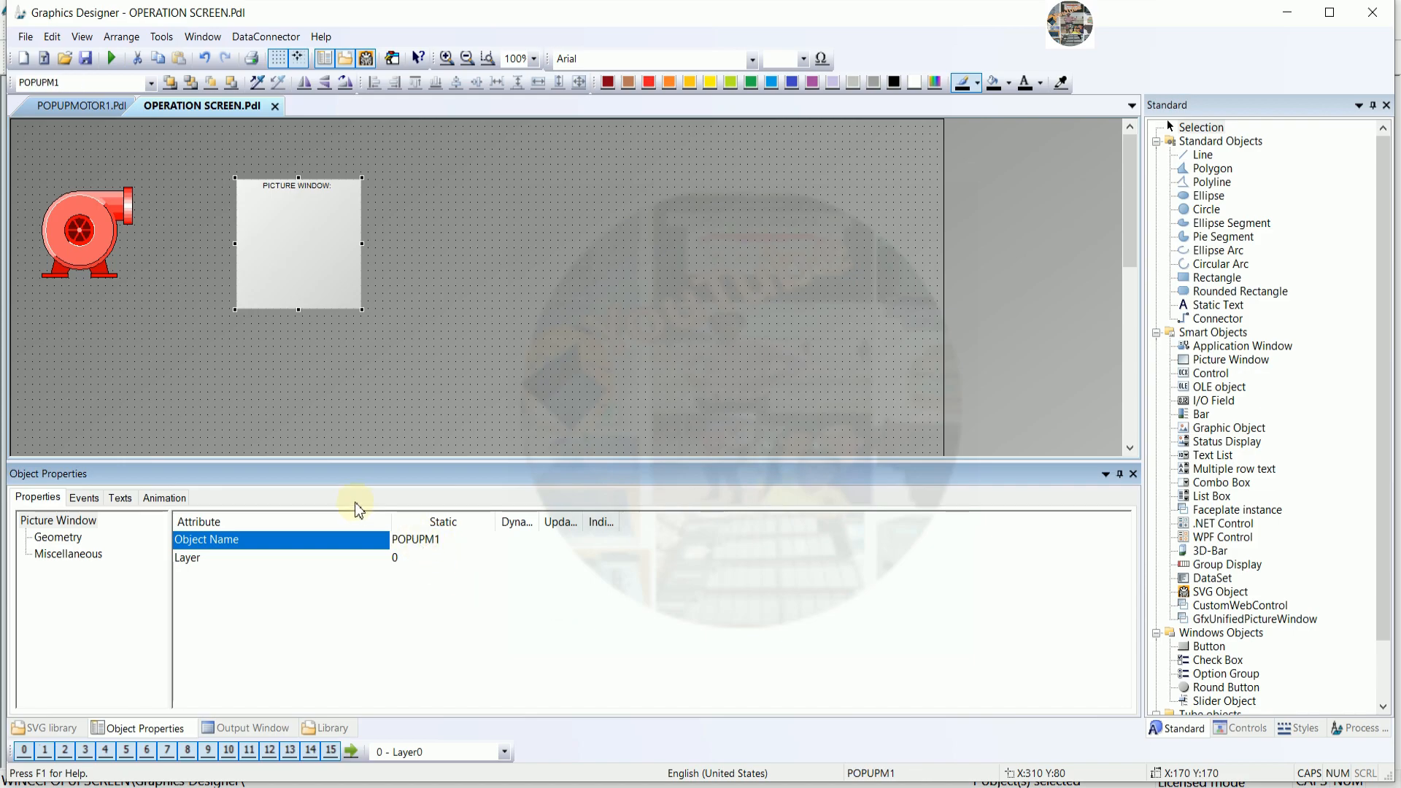
- Set the picture window's Display attribute to No
left_click_drag(124, 460, 126, 451)
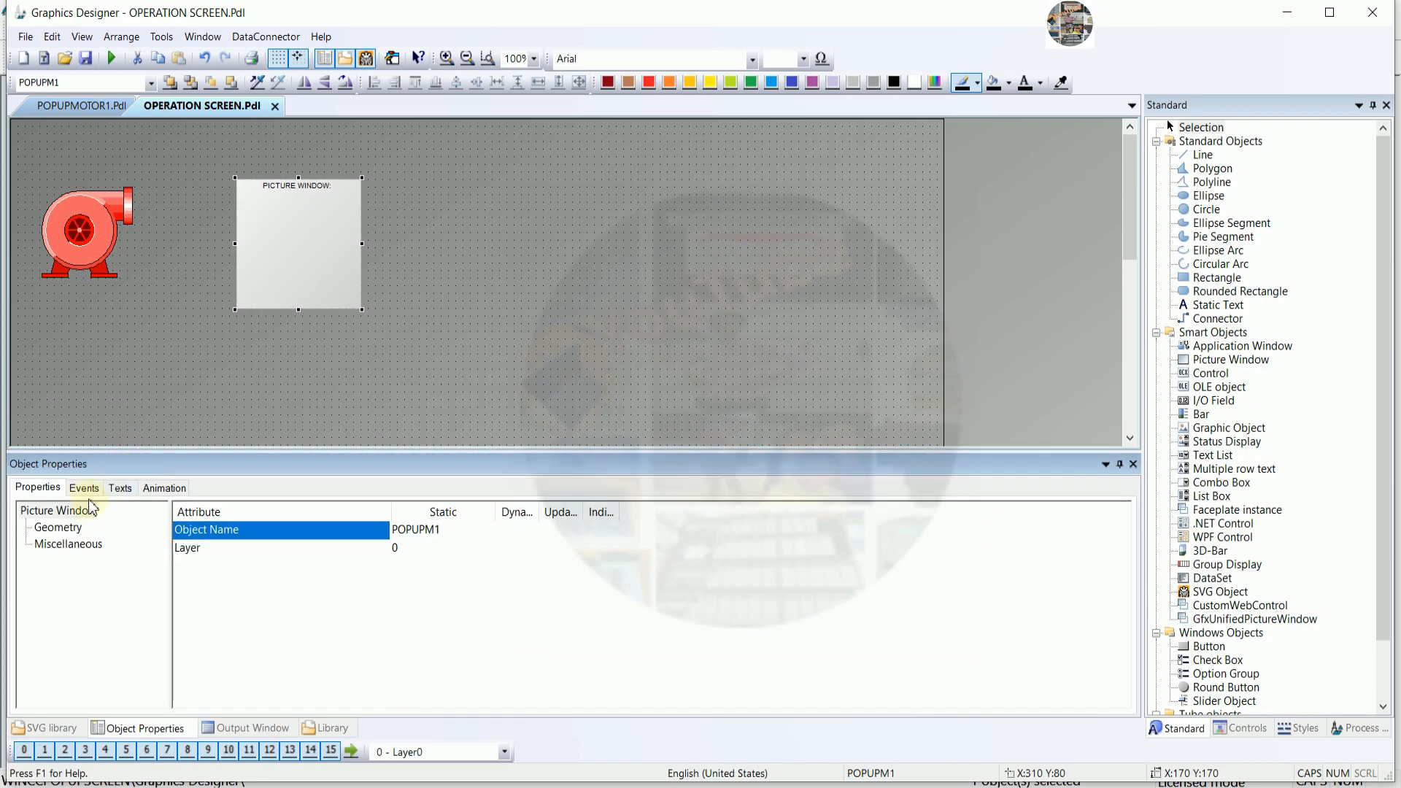
left_click(70, 544)
left_click_drag(342, 452, 352, 396)
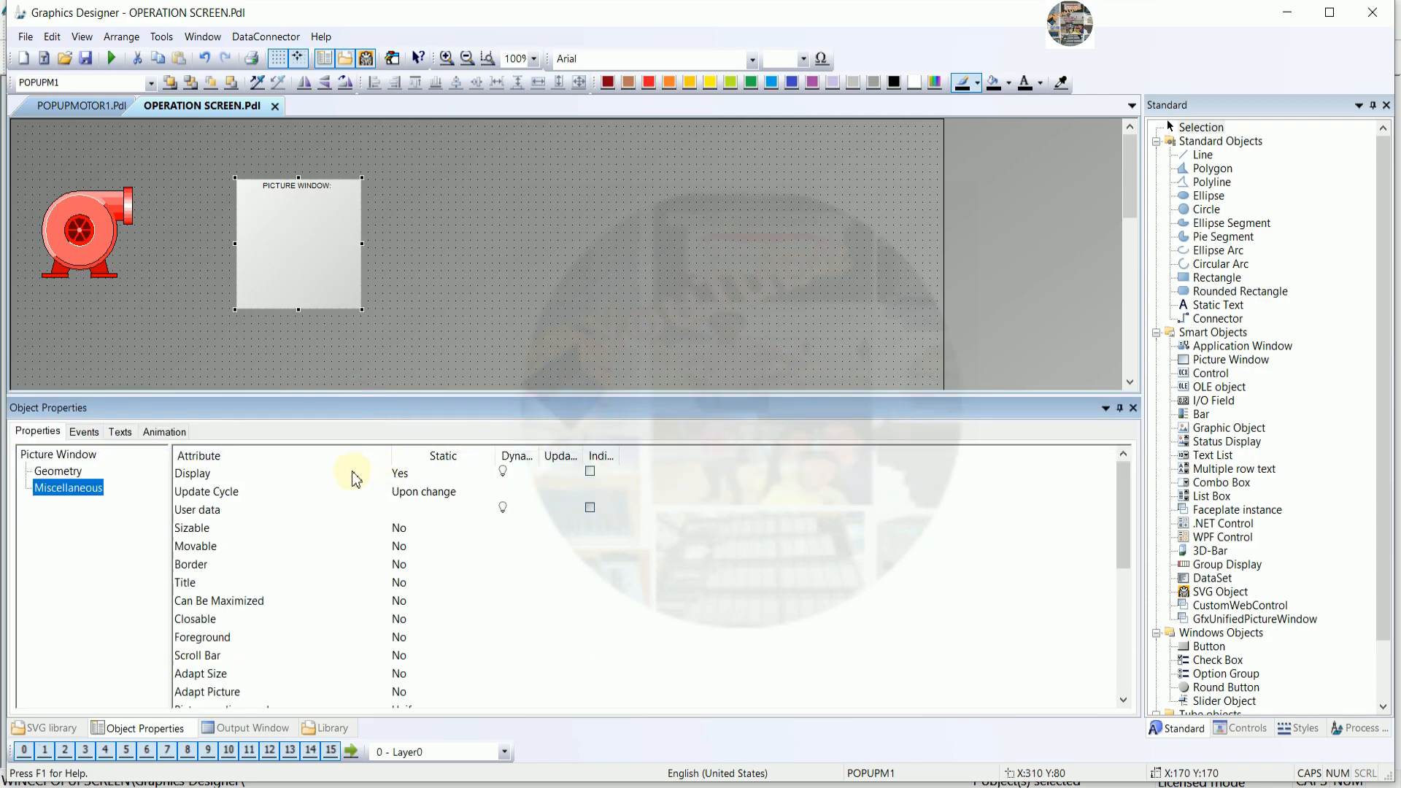
left_click(355, 479)
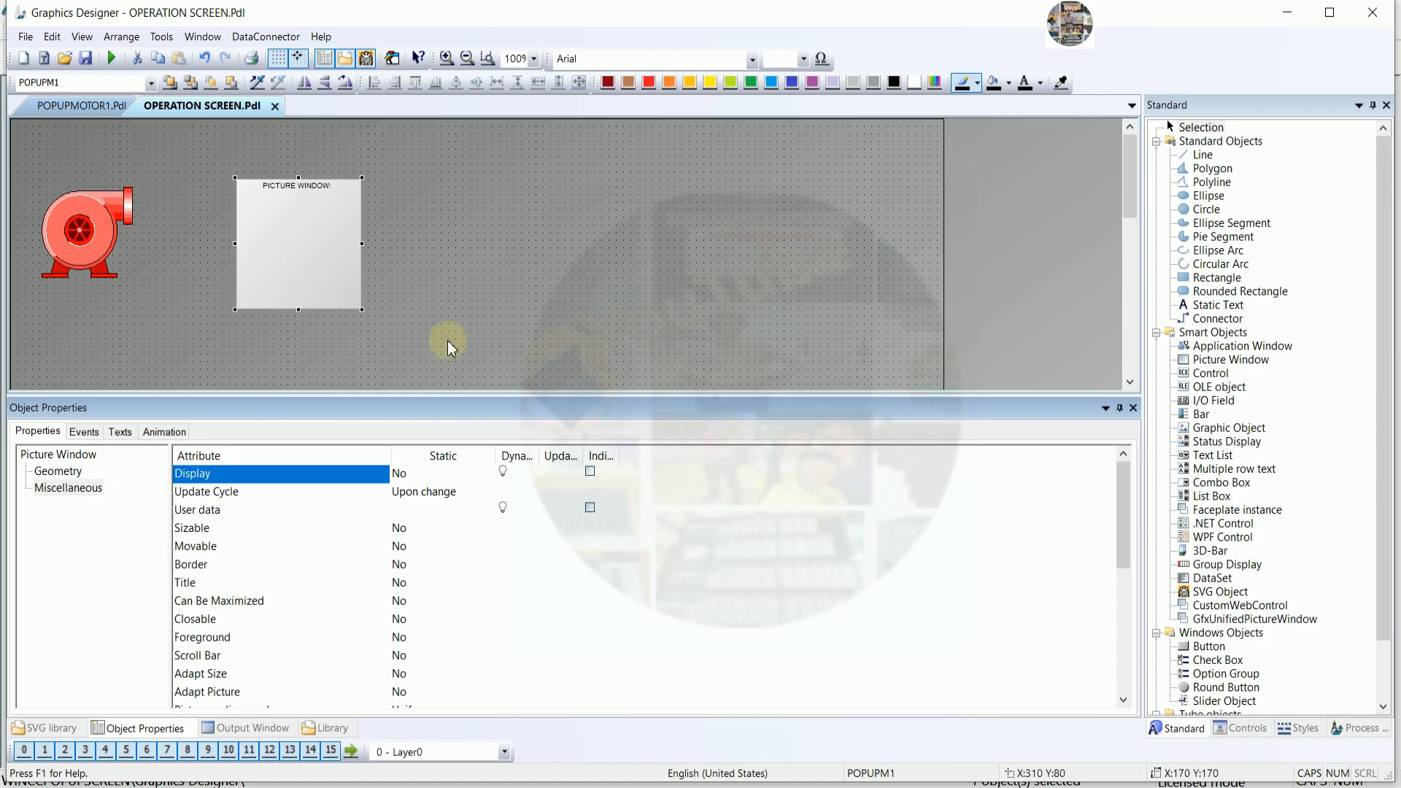
- Set the picture window's Sizable, Movable, Title and Closable attributes to Yes
double_click(318, 531)
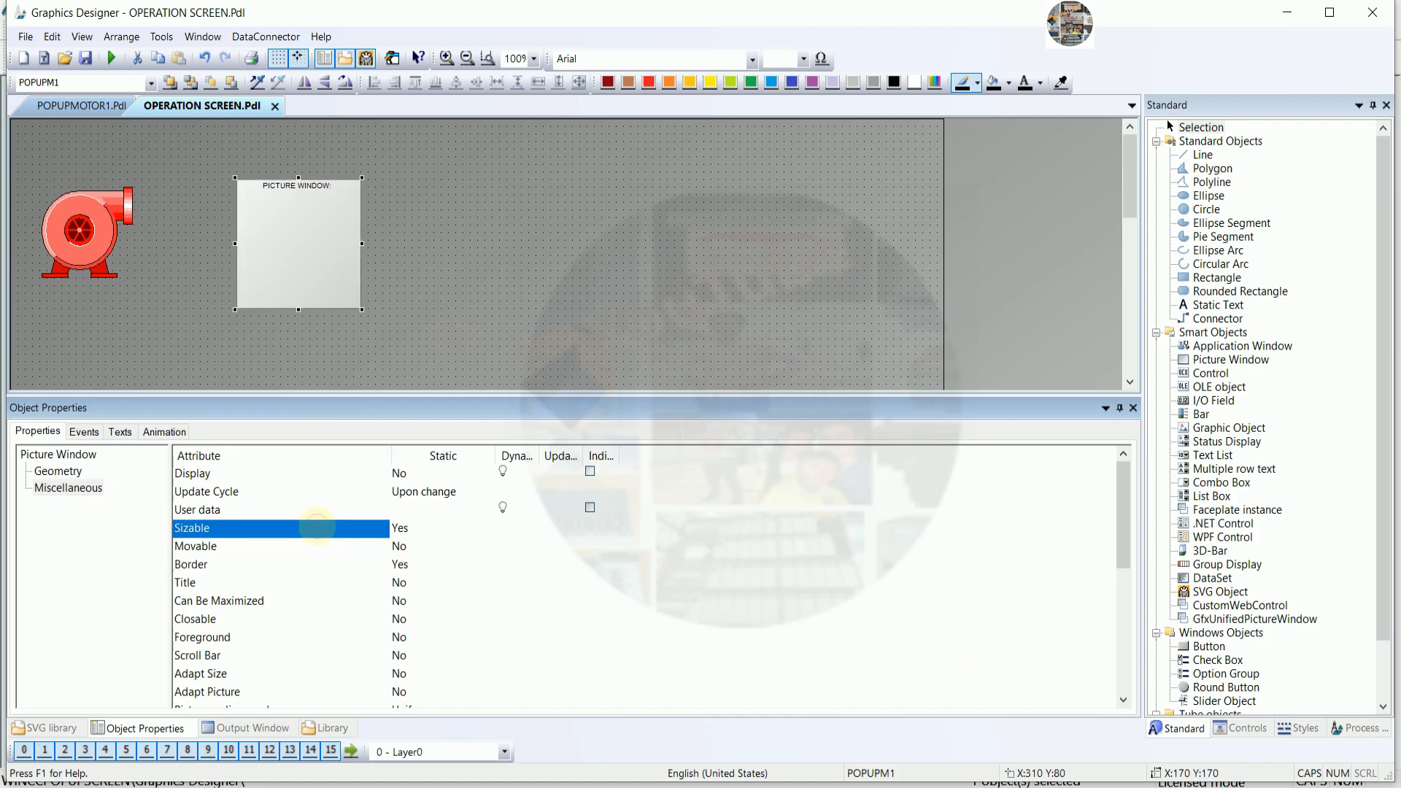
double_click(326, 547)
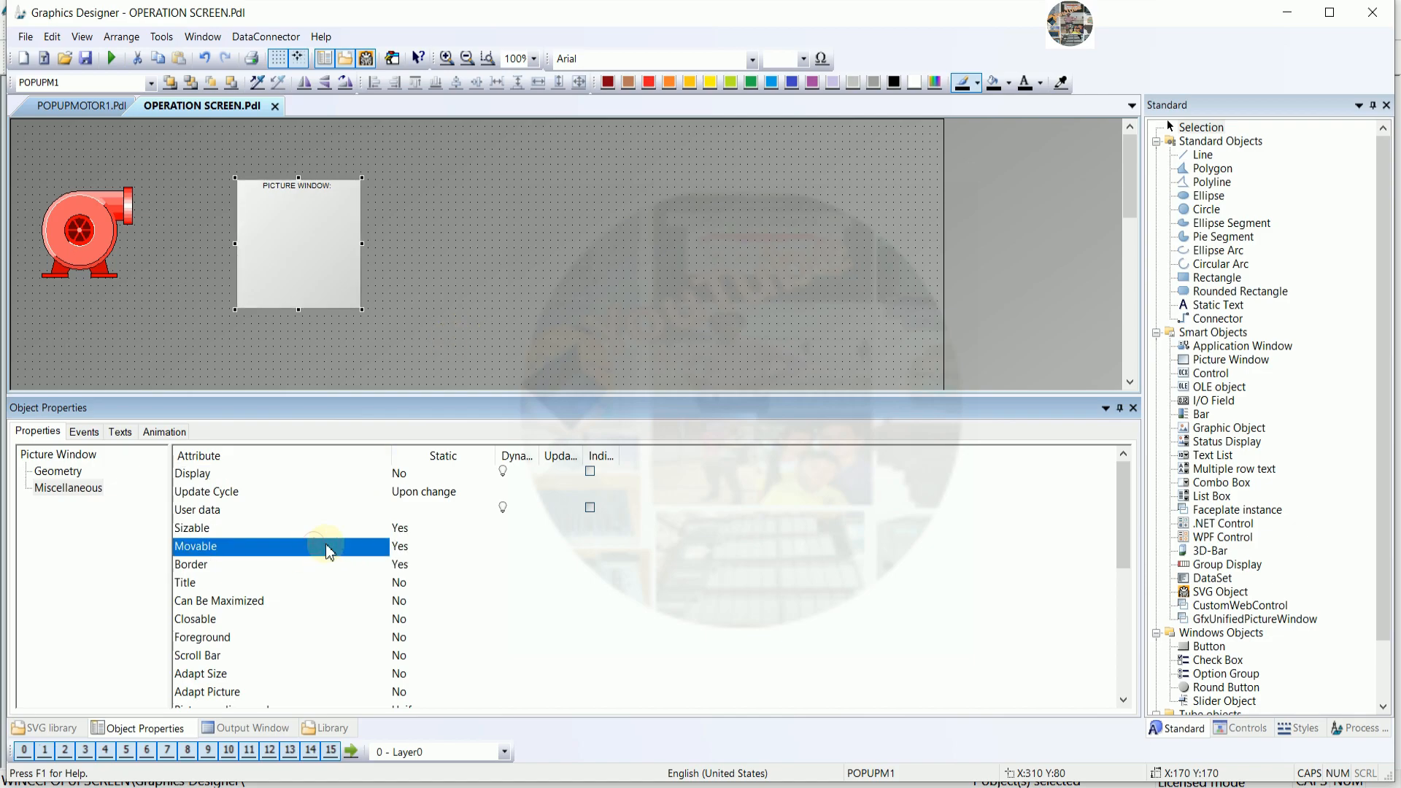
double_click(293, 582)
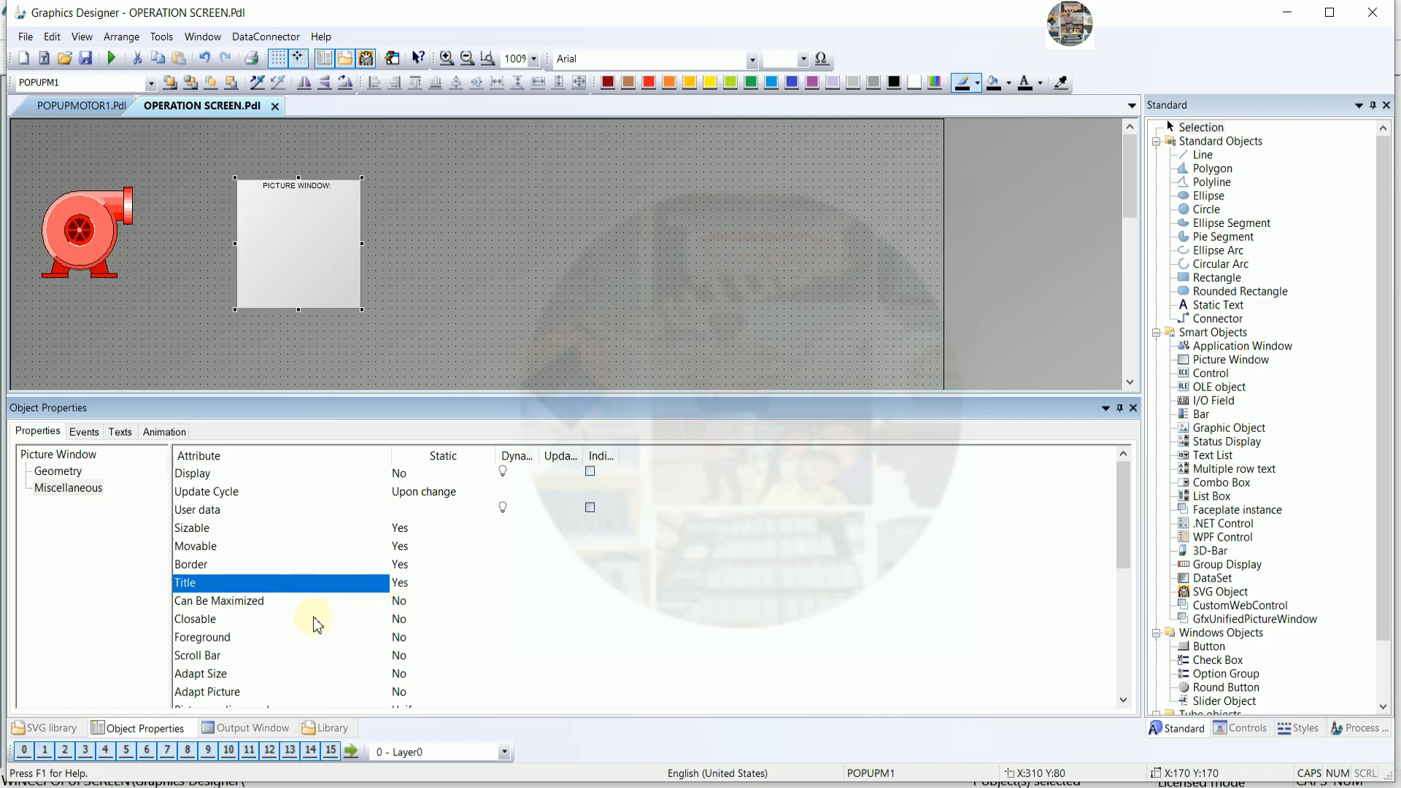
double_click(317, 621)
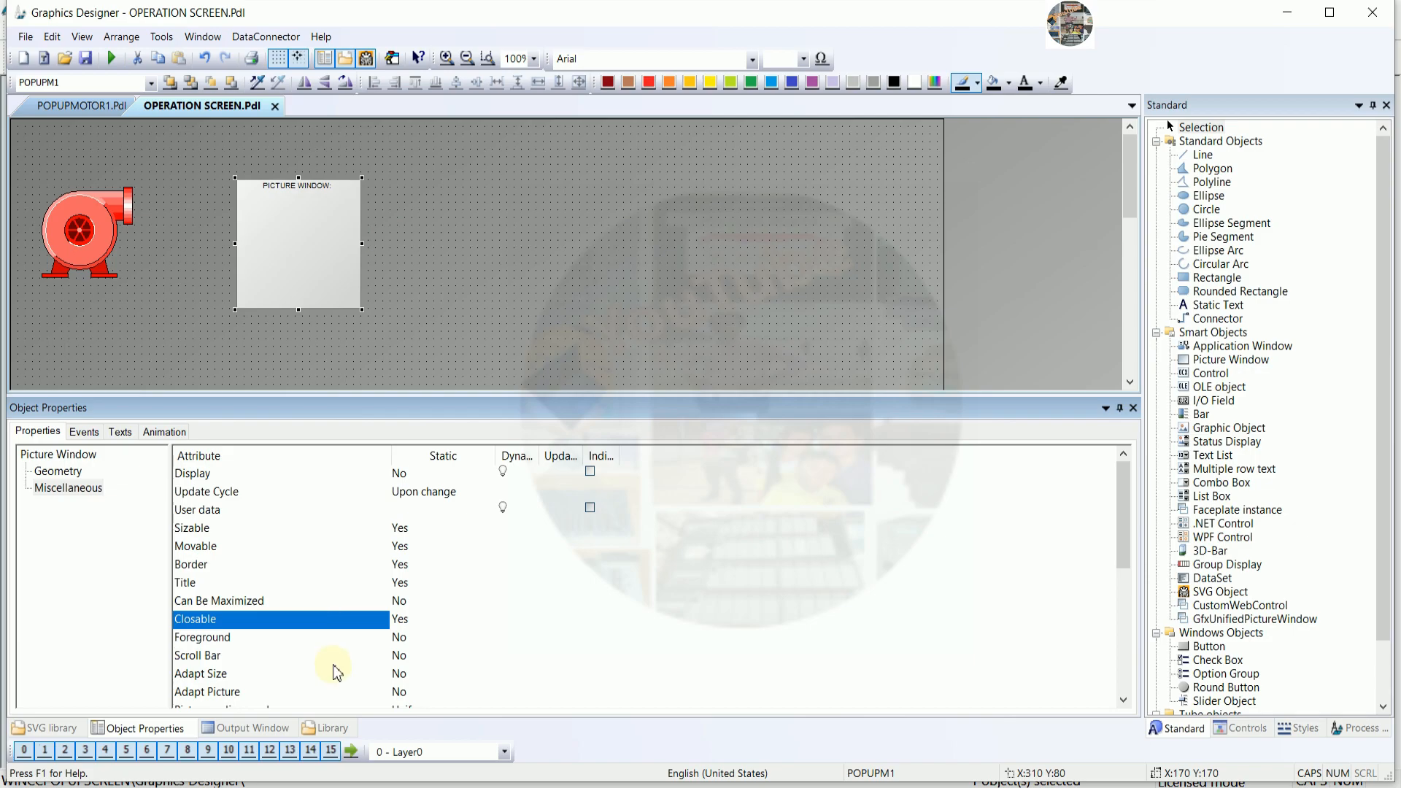
- Set the picture window's Adapt Size attribute to Yes
left_click(326, 639)
scroll(346, 652, "down", 1)
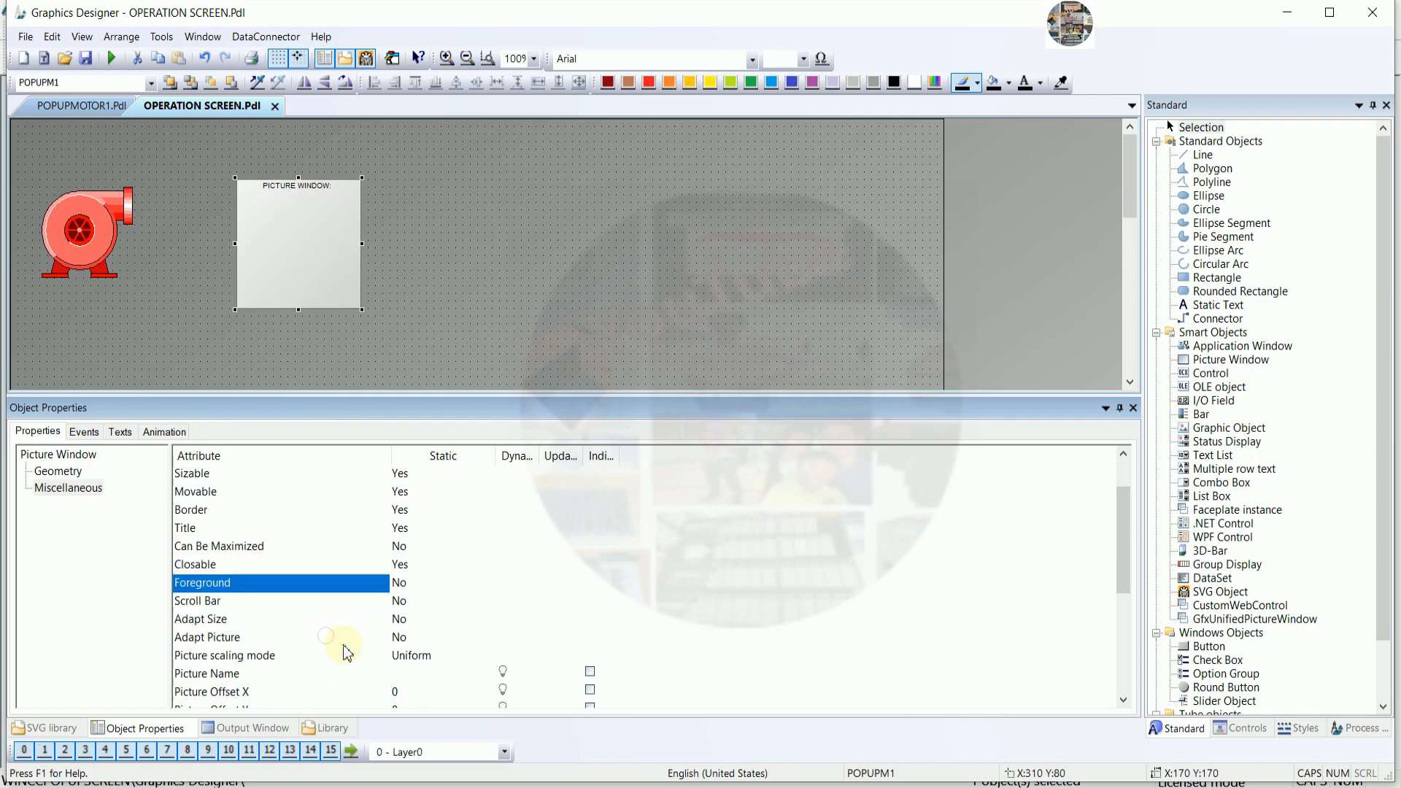
double_click(284, 601)
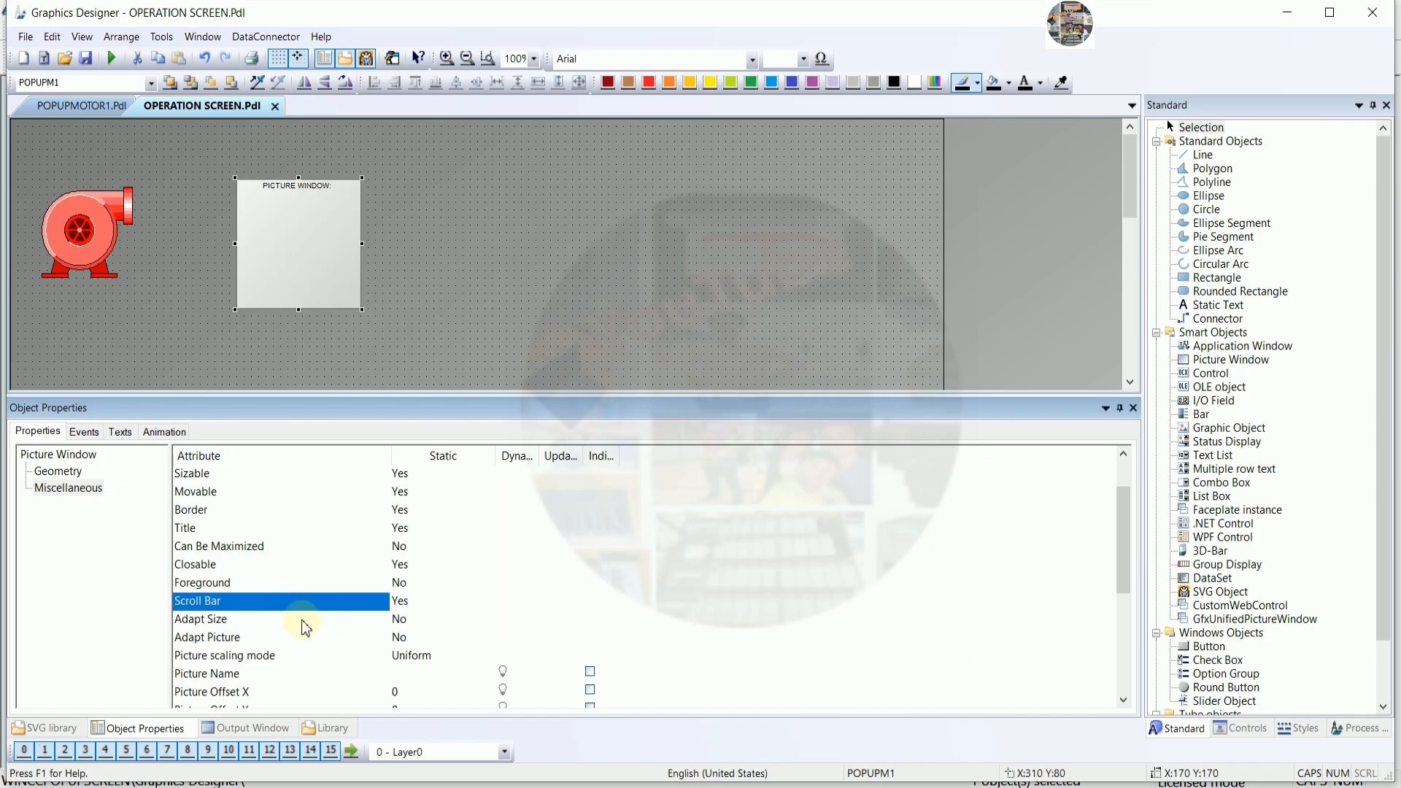
double_click(305, 620)
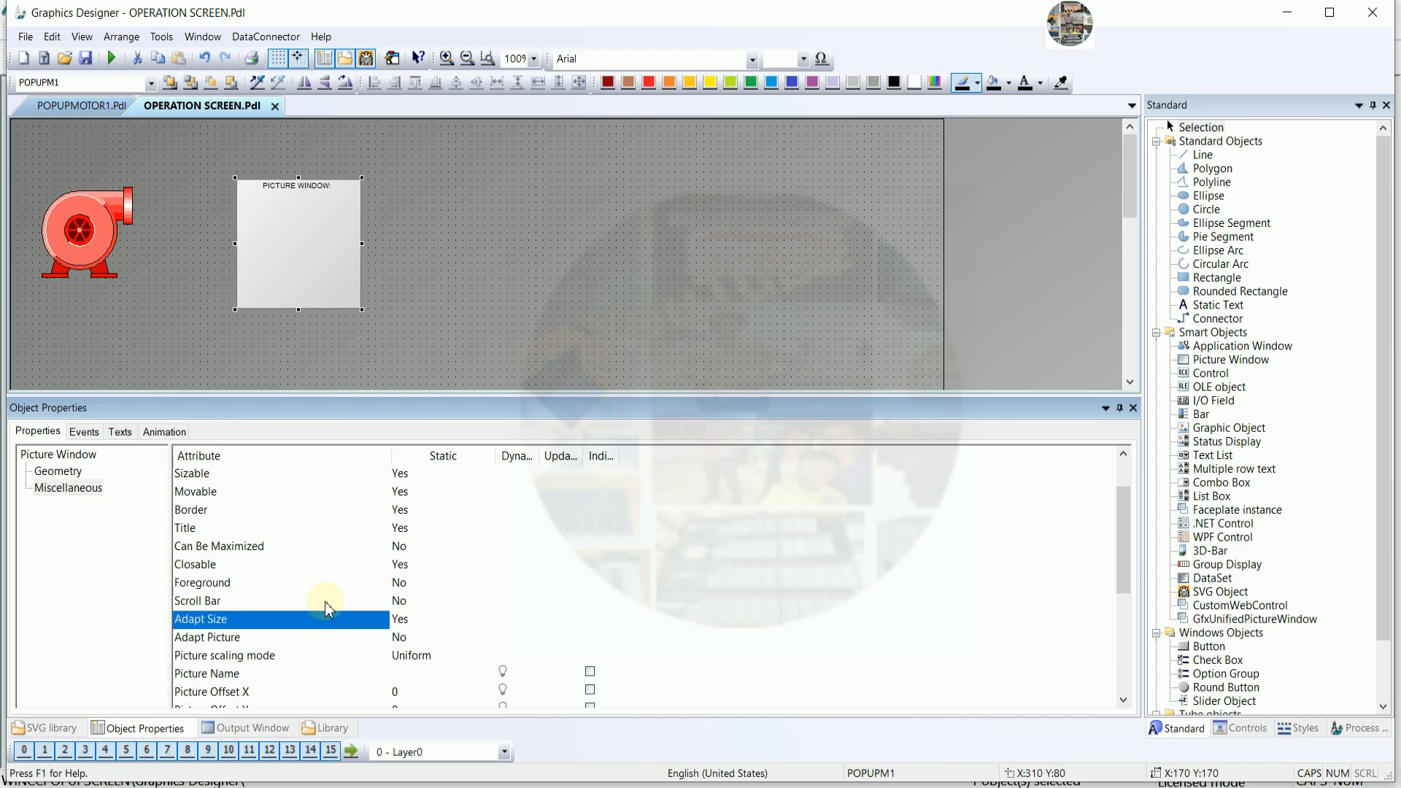
- Review the motor popup picture and assign POPUPMOTOR1.Pdl as the Picture Name of the picture window on the operation screen
left_click(72, 106)
left_click(243, 285)
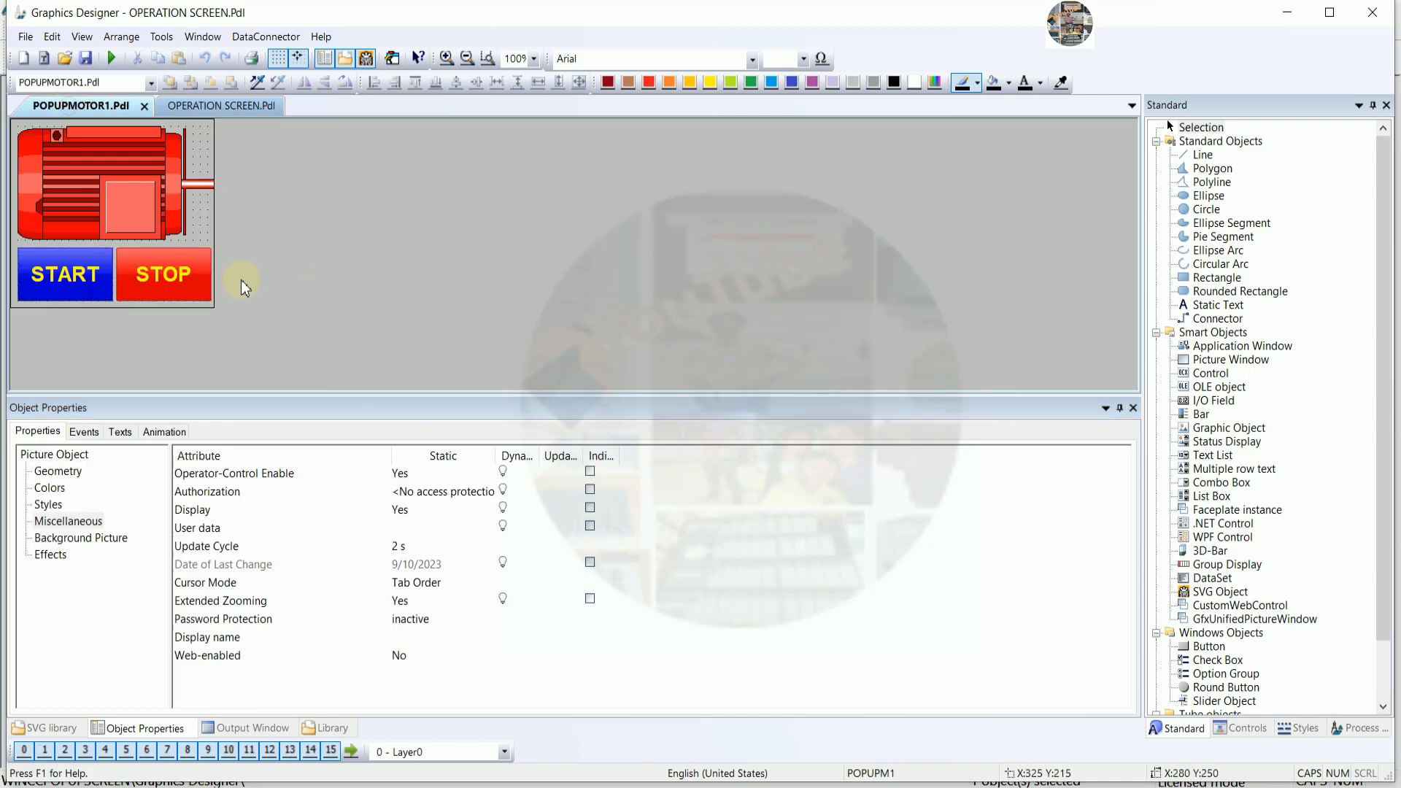
left_click(211, 106)
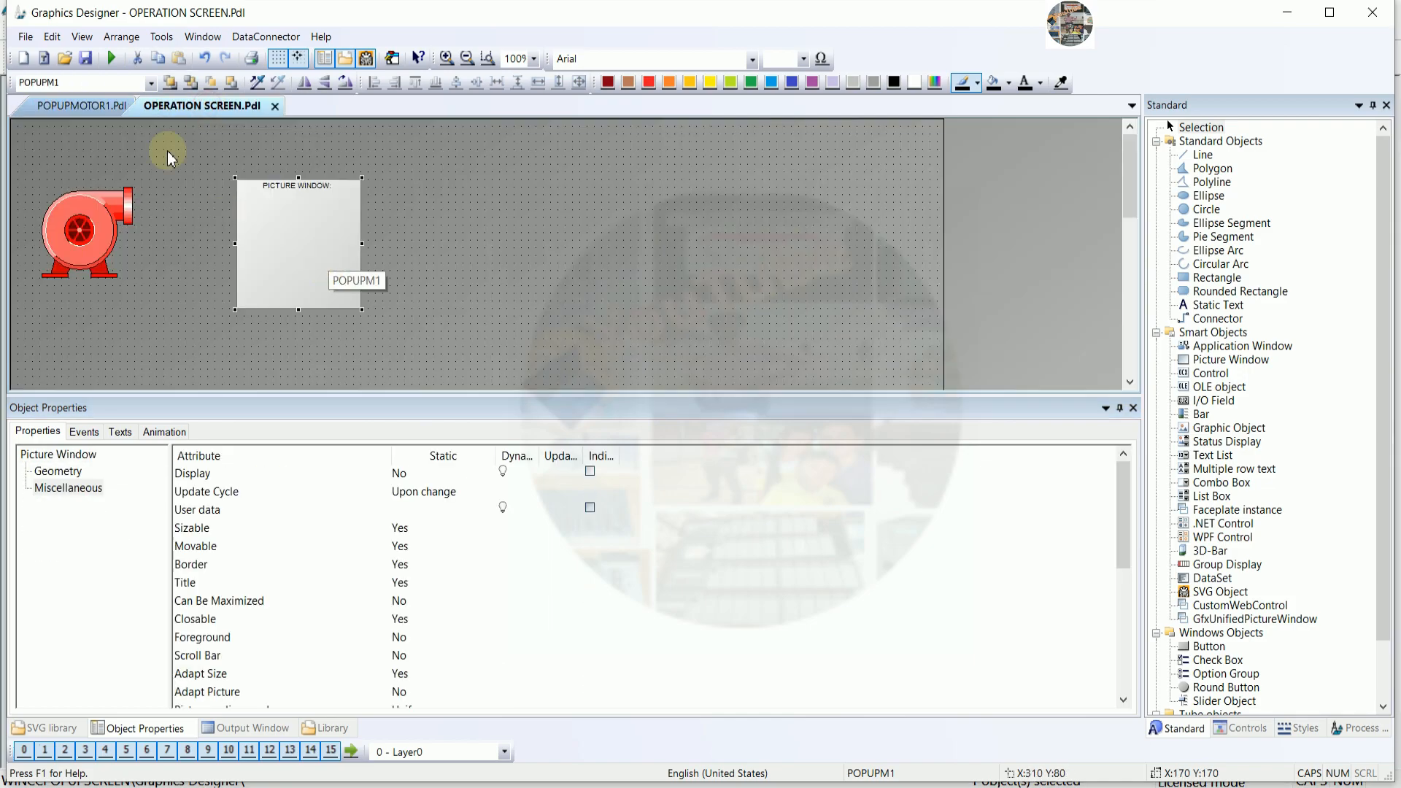
left_click(102, 106)
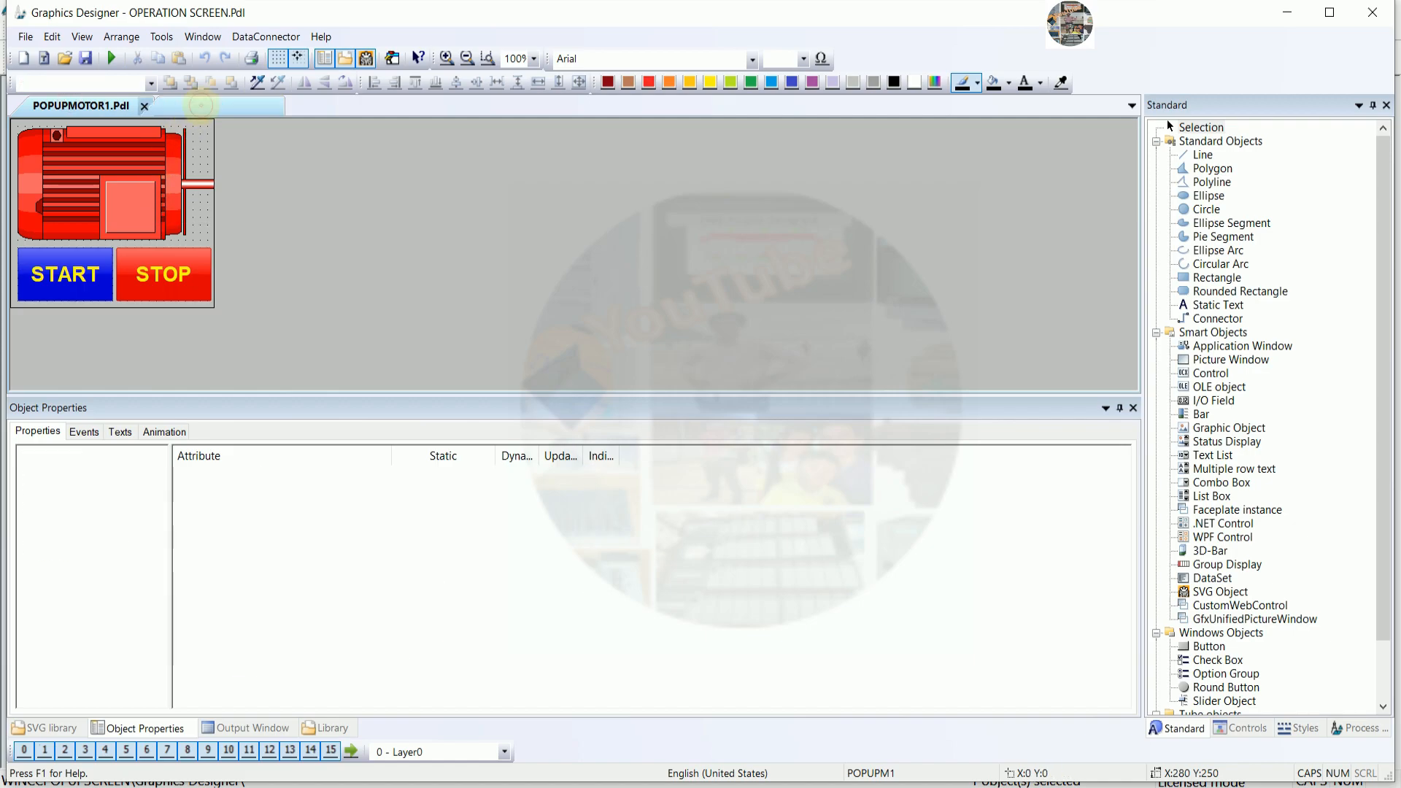
left_click(194, 109)
scroll(420, 554, "down", 2)
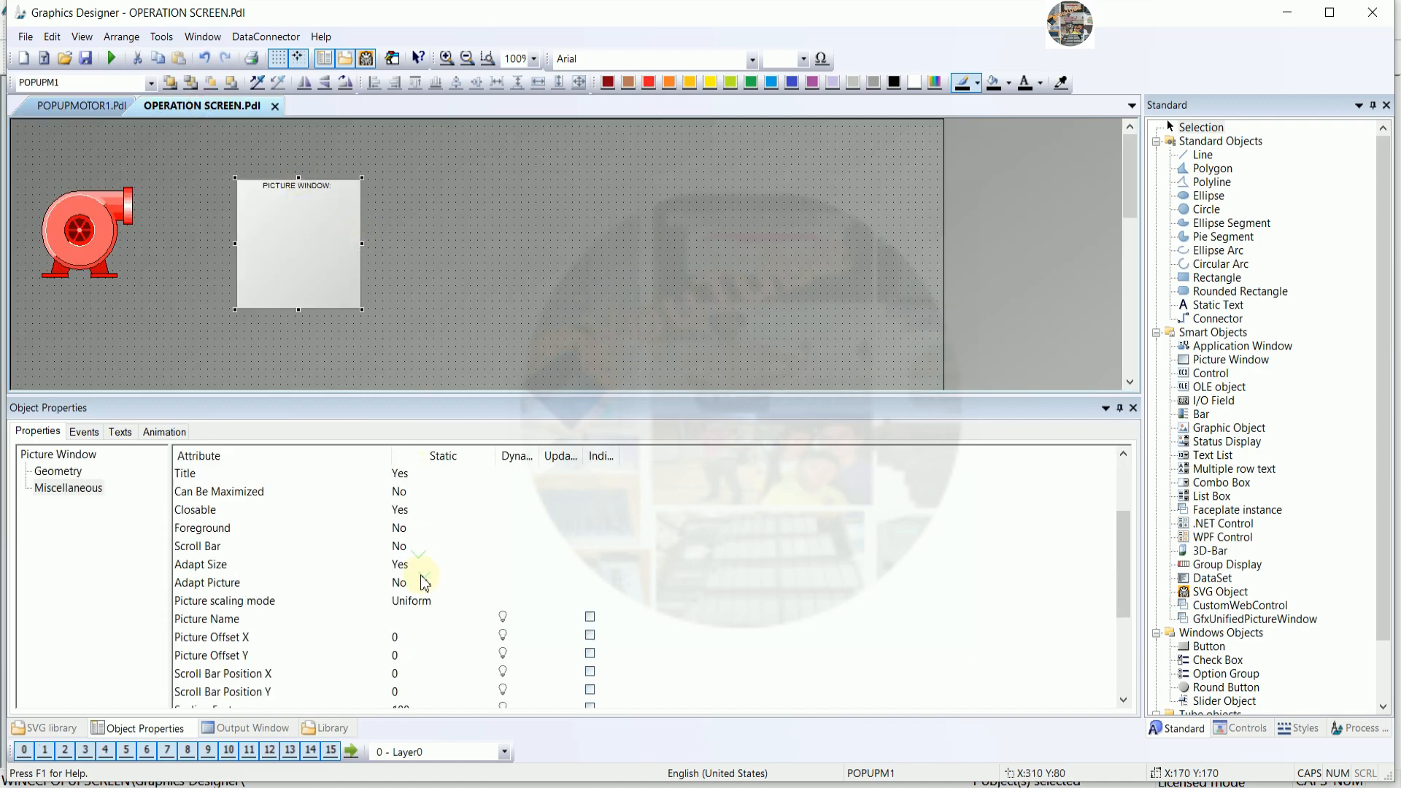
scroll(341, 569, "down", 1)
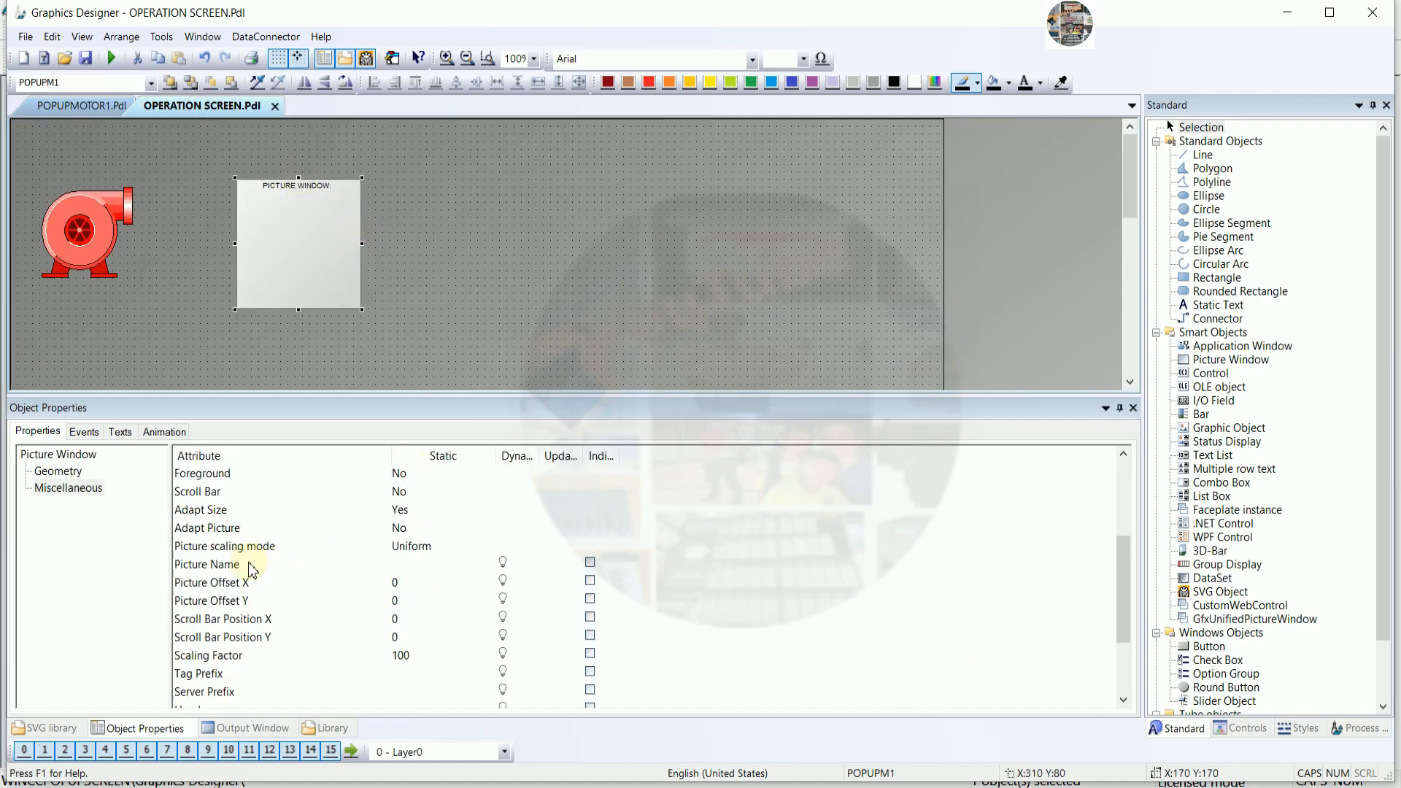
left_click(237, 566)
double_click(359, 565)
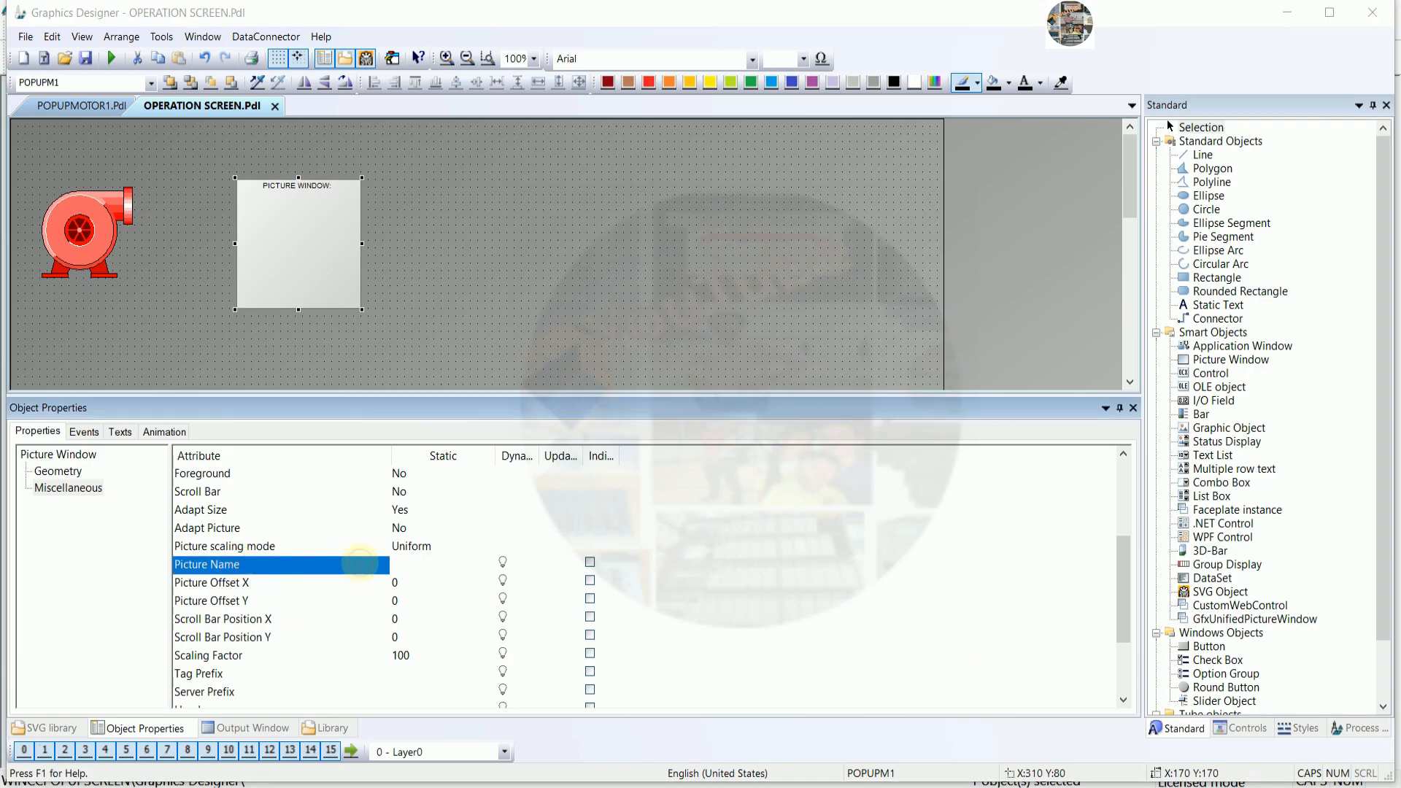
left_click(913, 268)
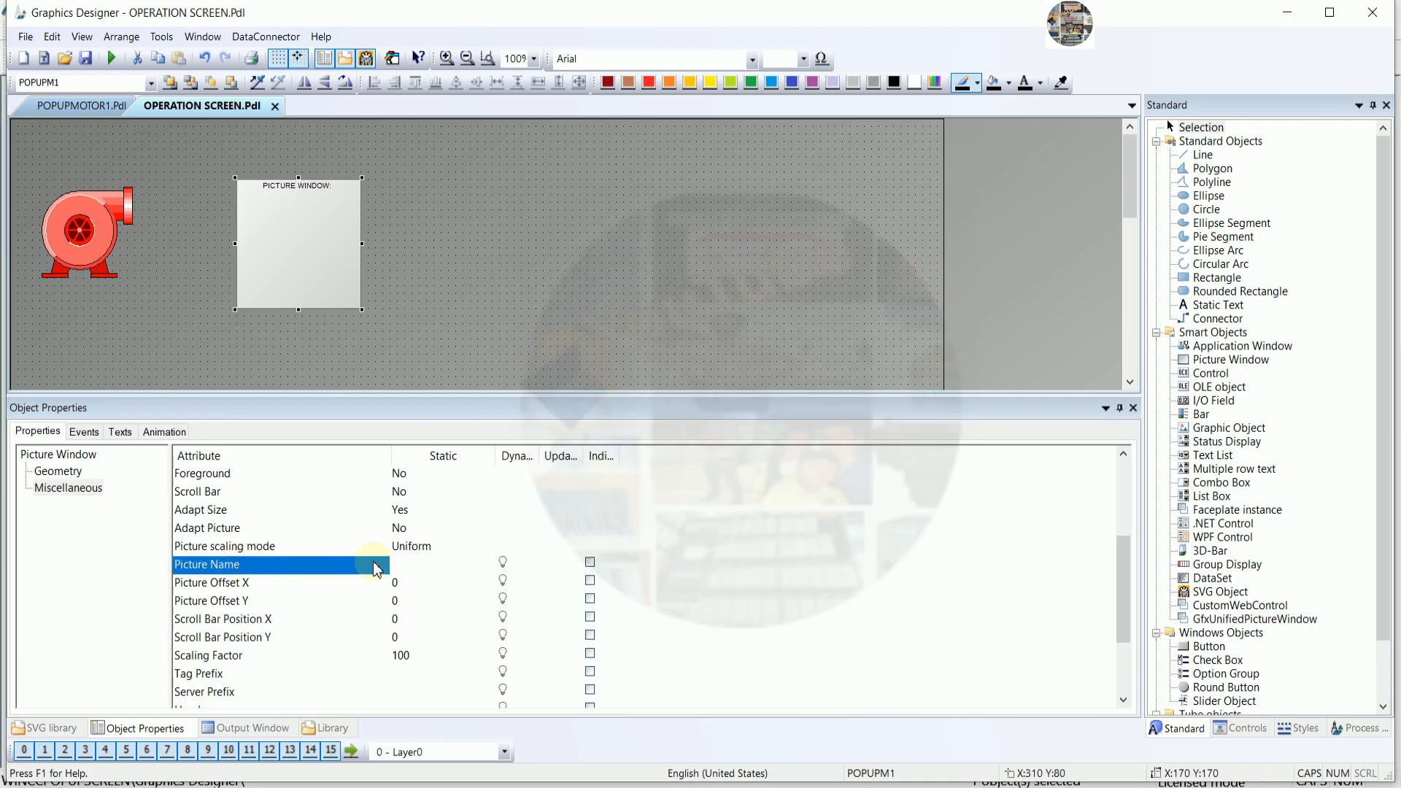
double_click(356, 566)
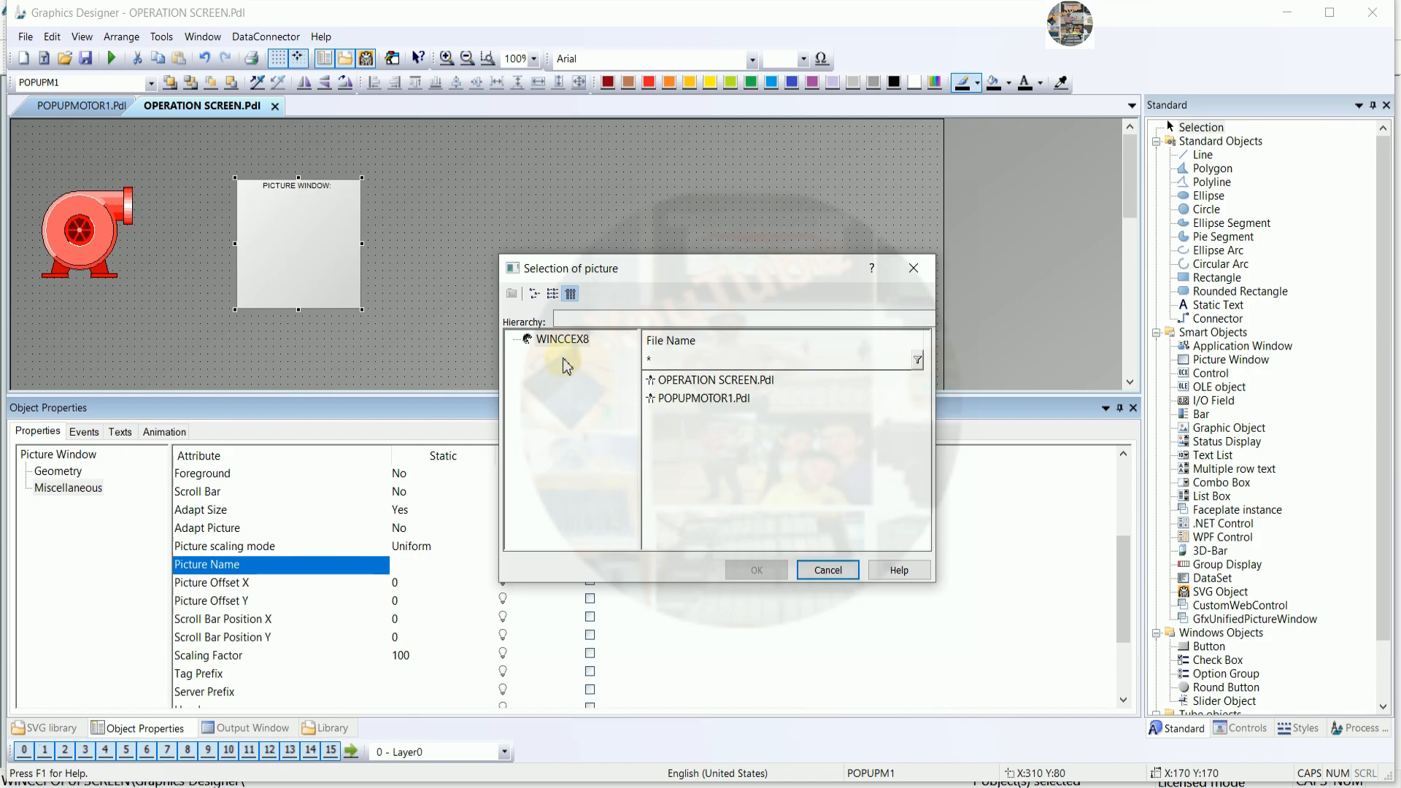
double_click(700, 399)
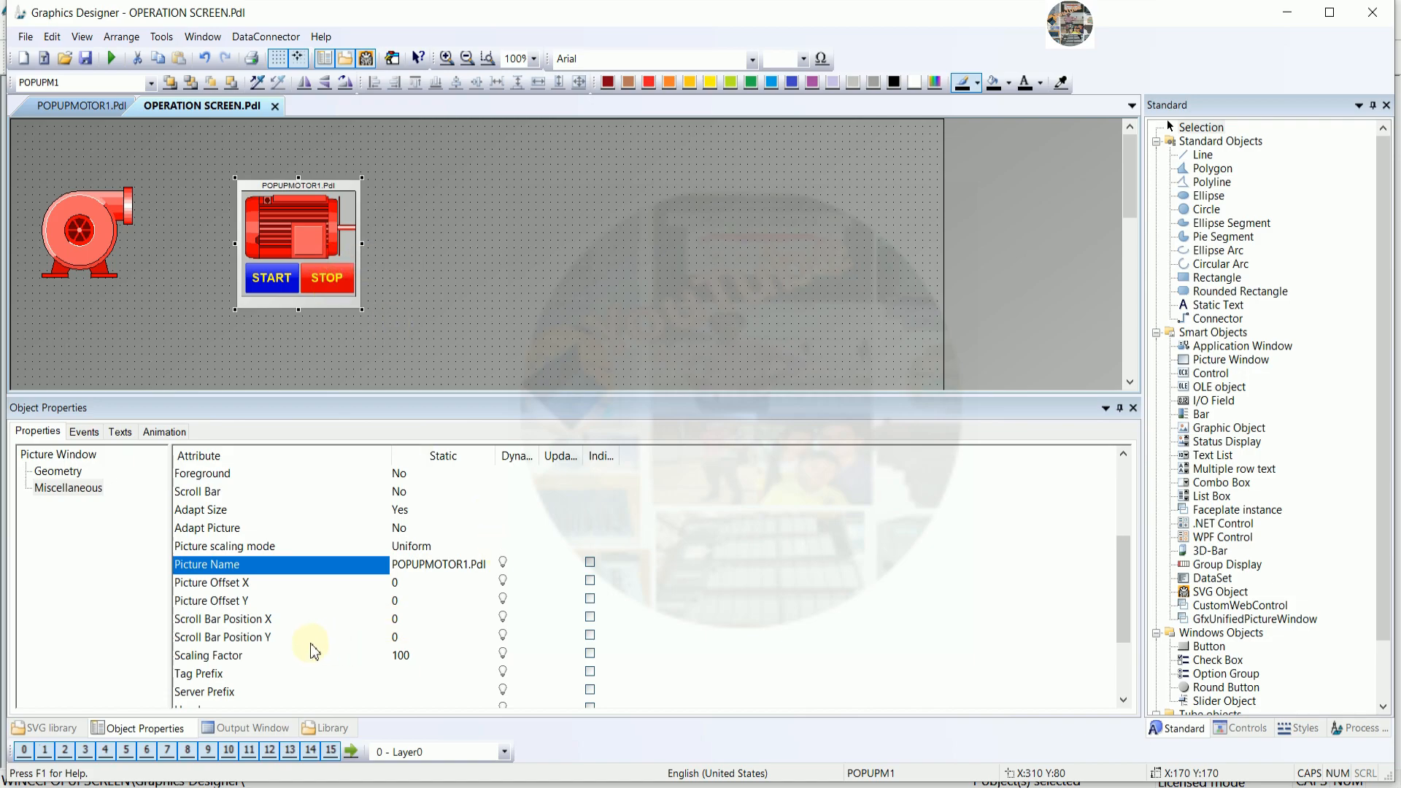
- Set the picture window's Header attribute to MOTOR1 POPUP CONTROL
scroll(299, 651, "down", 1)
scroll(299, 648, "up", 1)
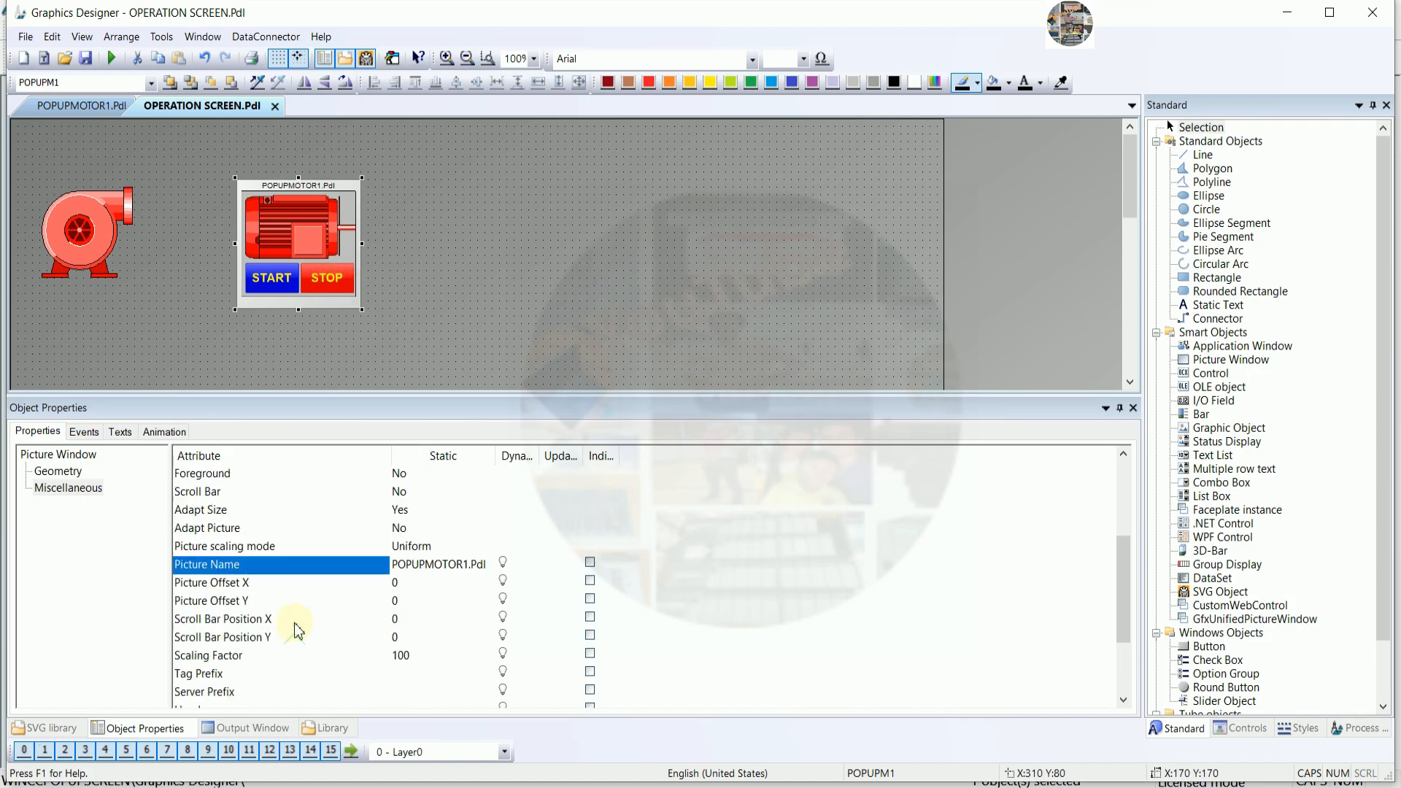
scroll(290, 628, "down", 1)
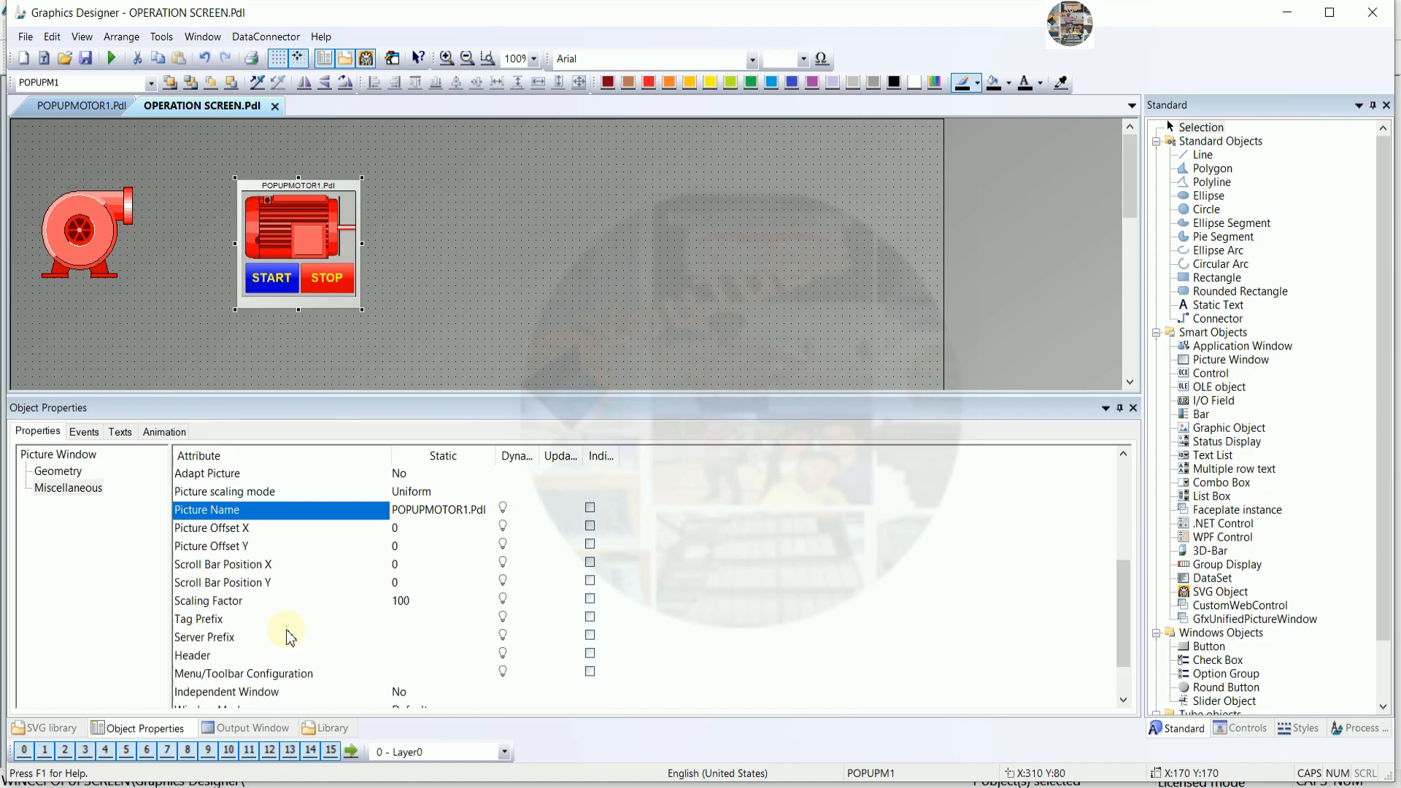
left_click(232, 661)
double_click(427, 659)
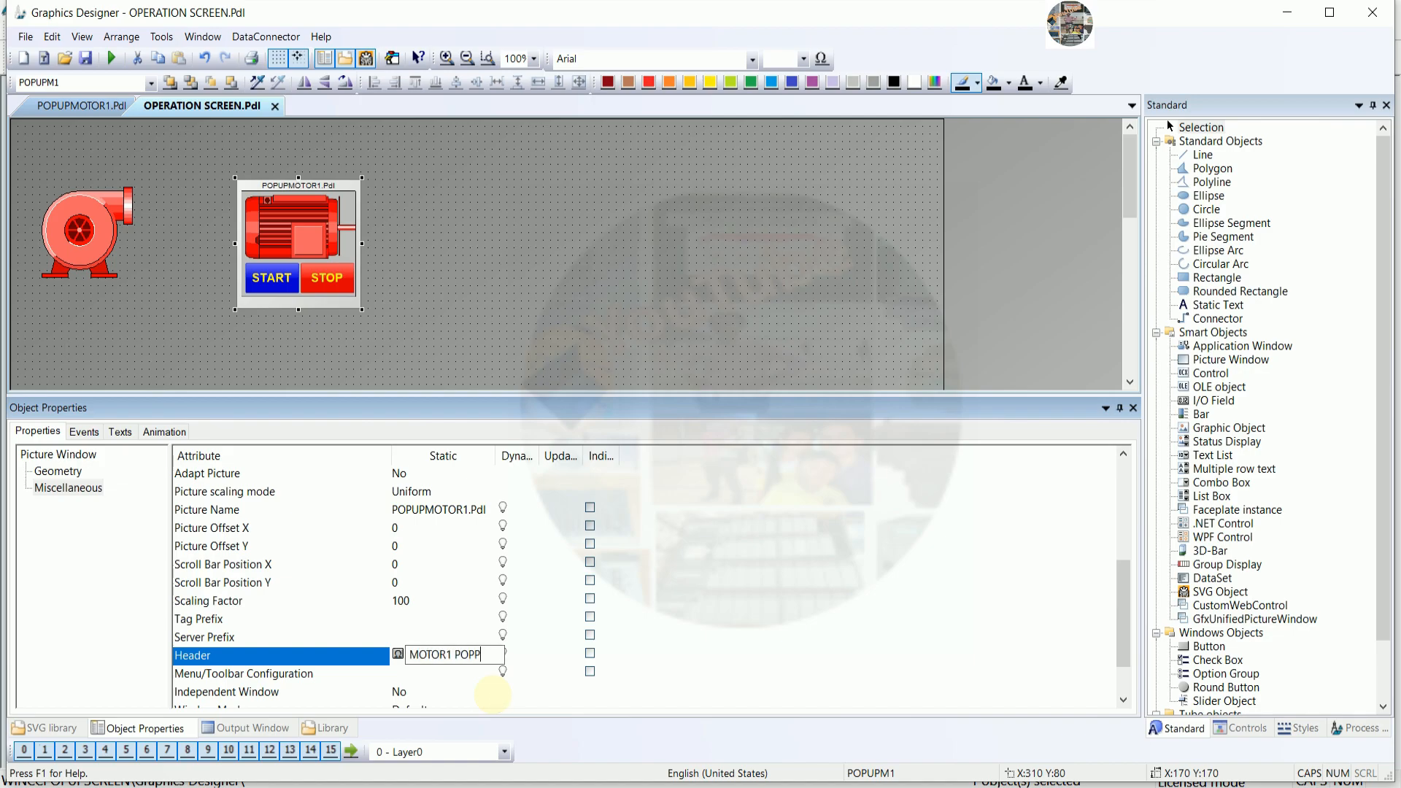
type("MOTOR1 POPUP CONTROL")
key("Return")
left_click_drag(494, 456, 575, 455)
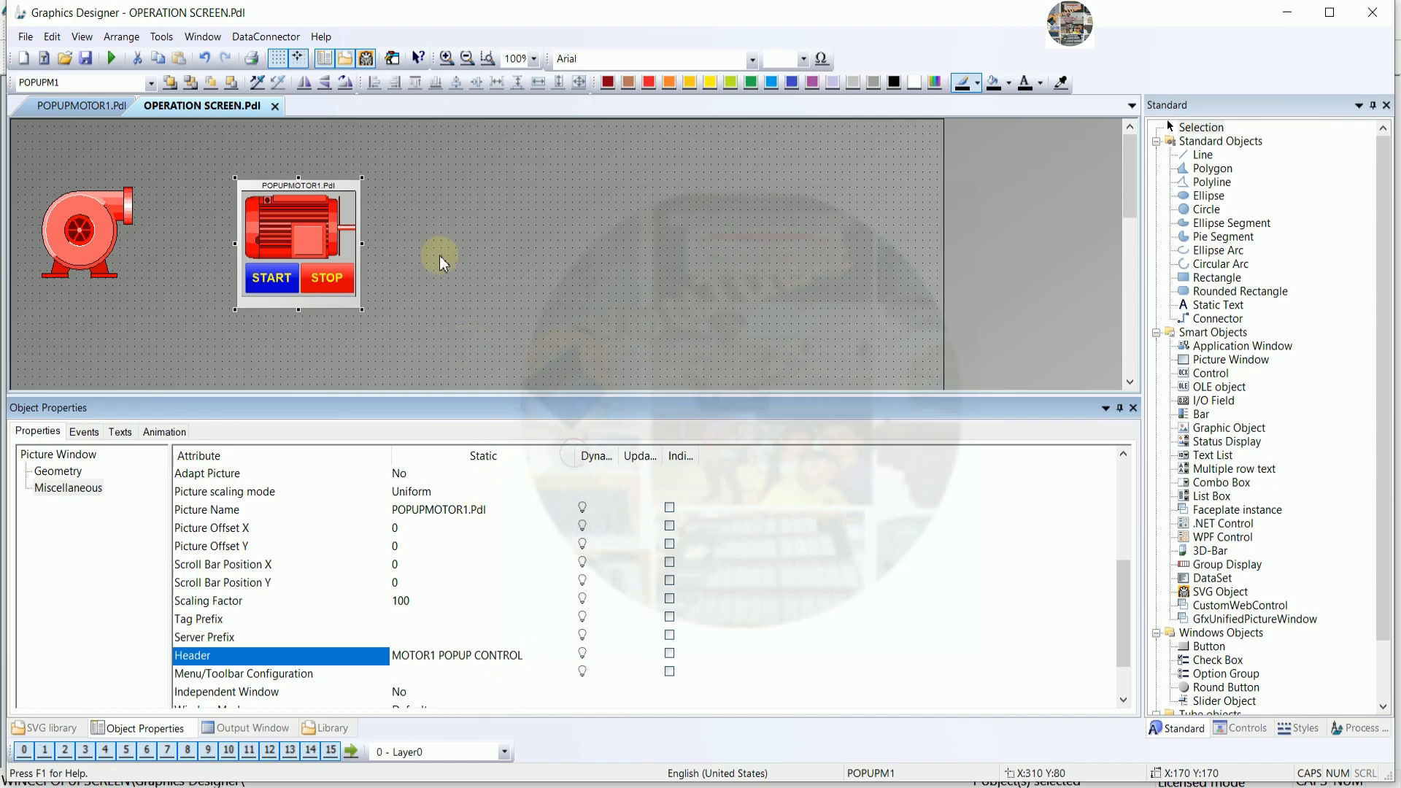
left_click(453, 235)
left_click(295, 223)
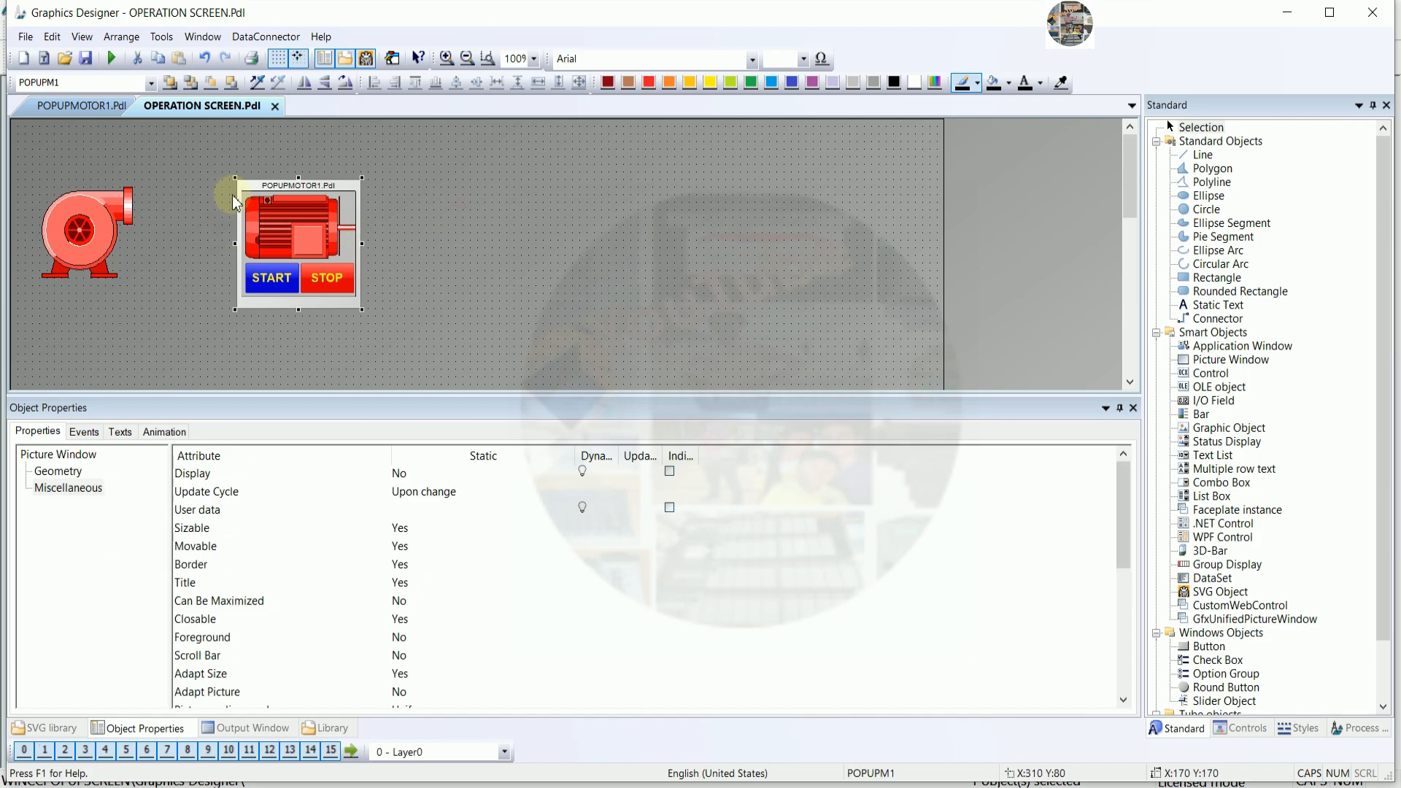
- Add a direct connection to the pump symbol's OnClick event that writes constant 1 to POPUPM1's Display property, and save the picture
left_click(103, 235)
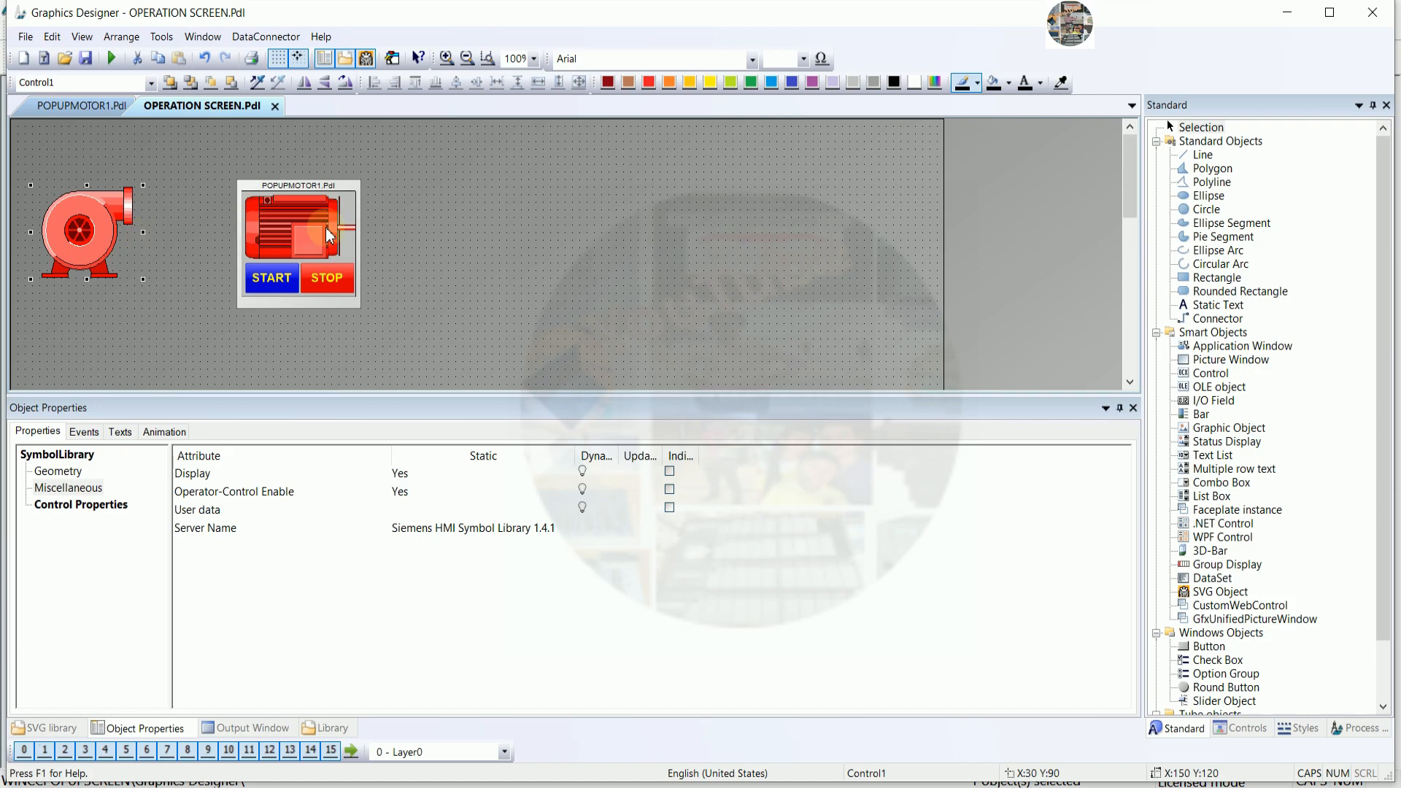
left_click(85, 434)
left_click(64, 489)
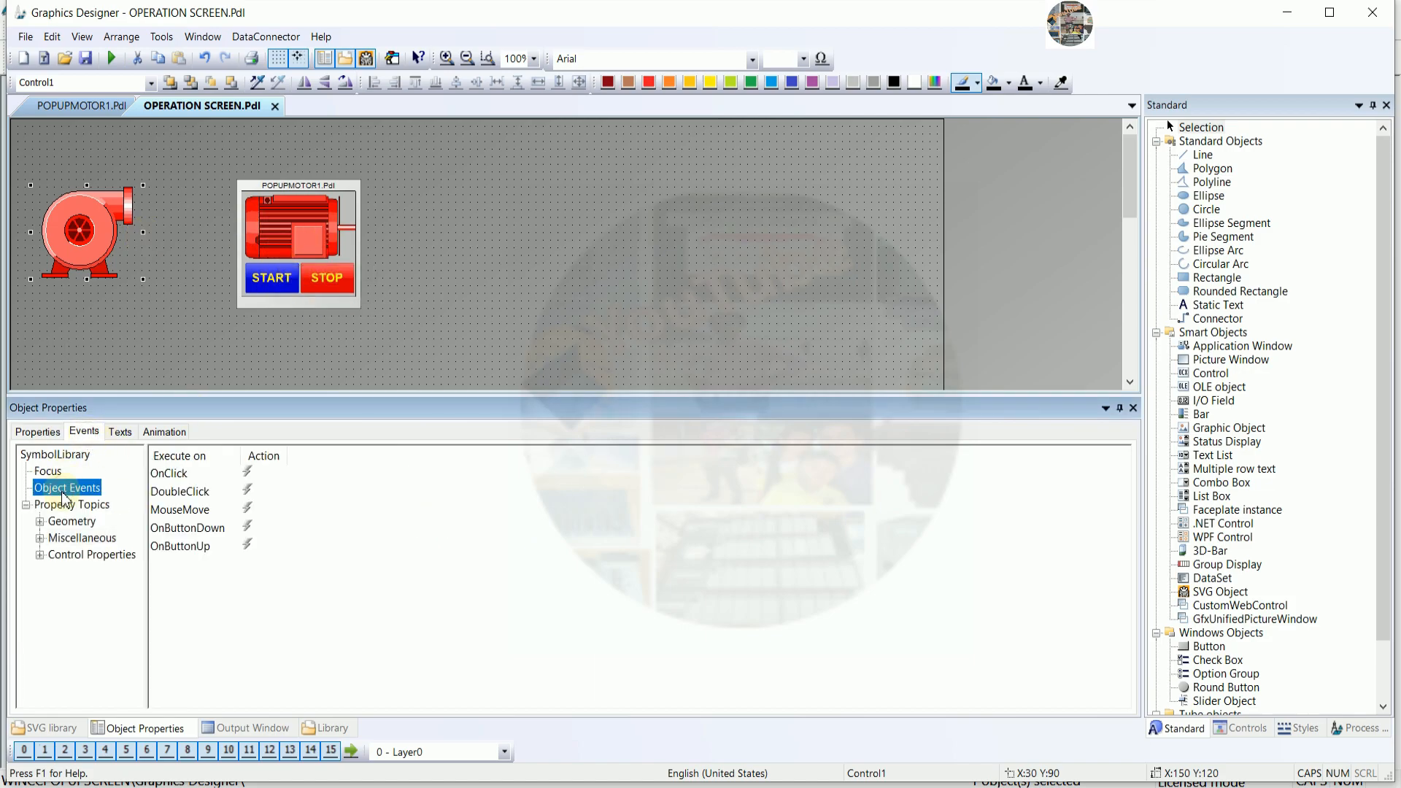
left_click(250, 475)
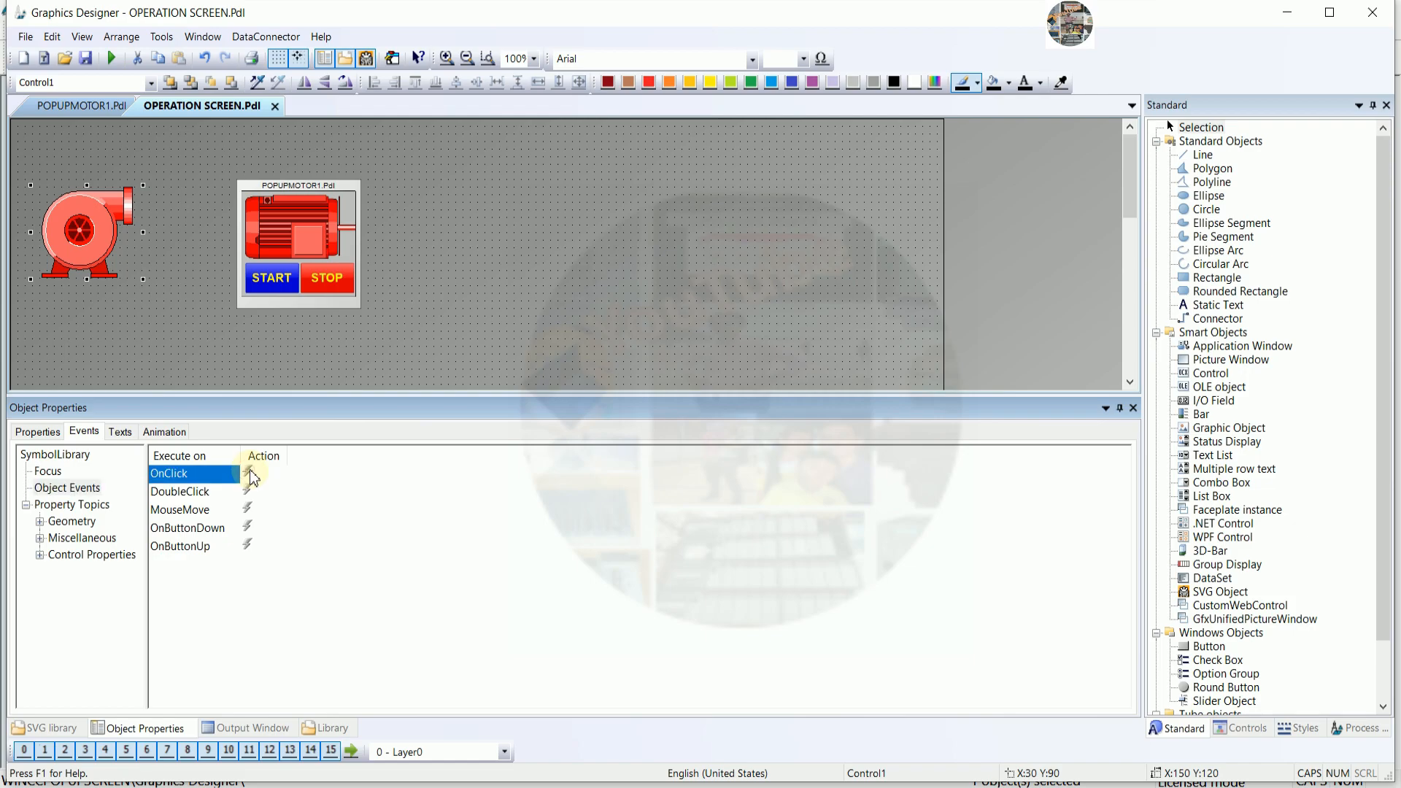
right_click(251, 478)
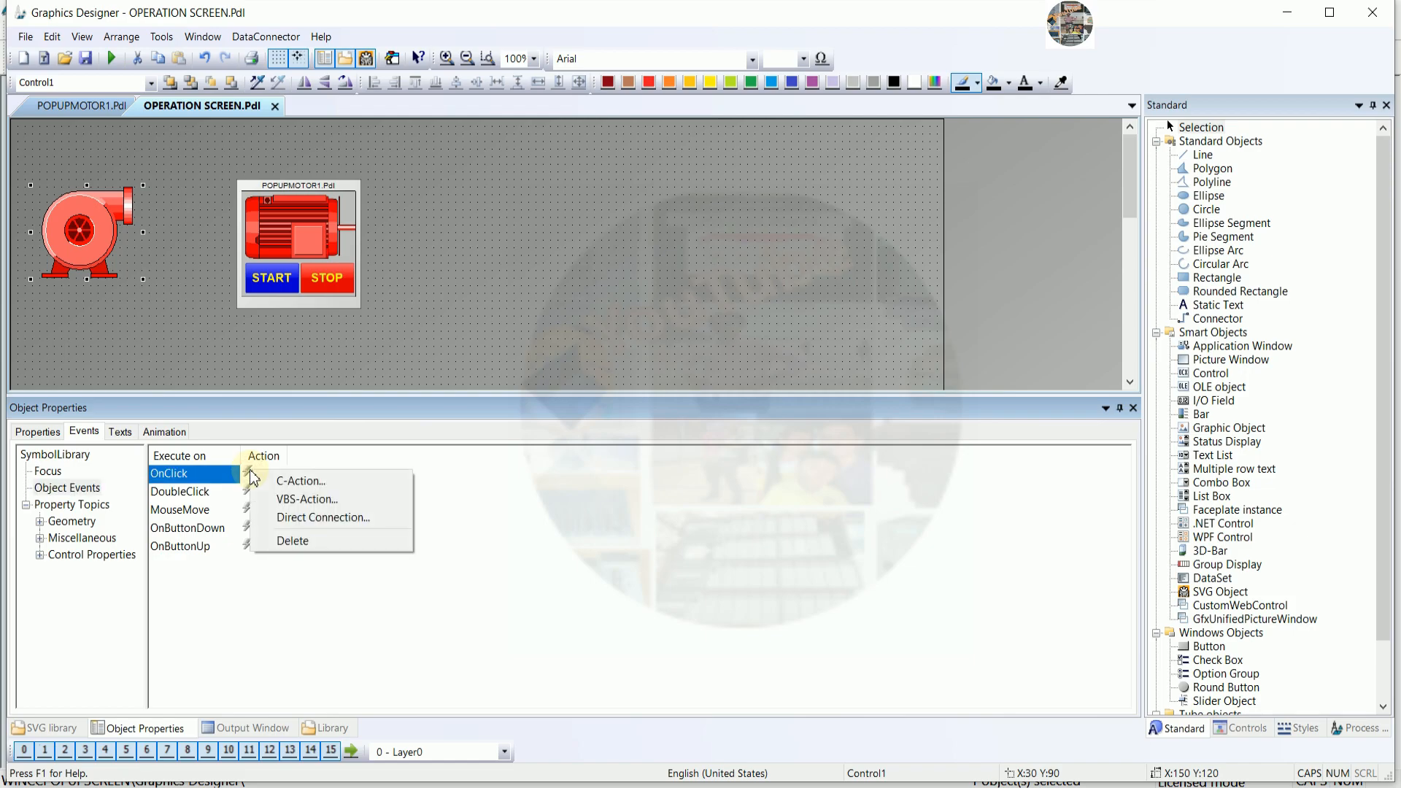
left_click(318, 518)
left_click_drag(645, 218, 698, 165)
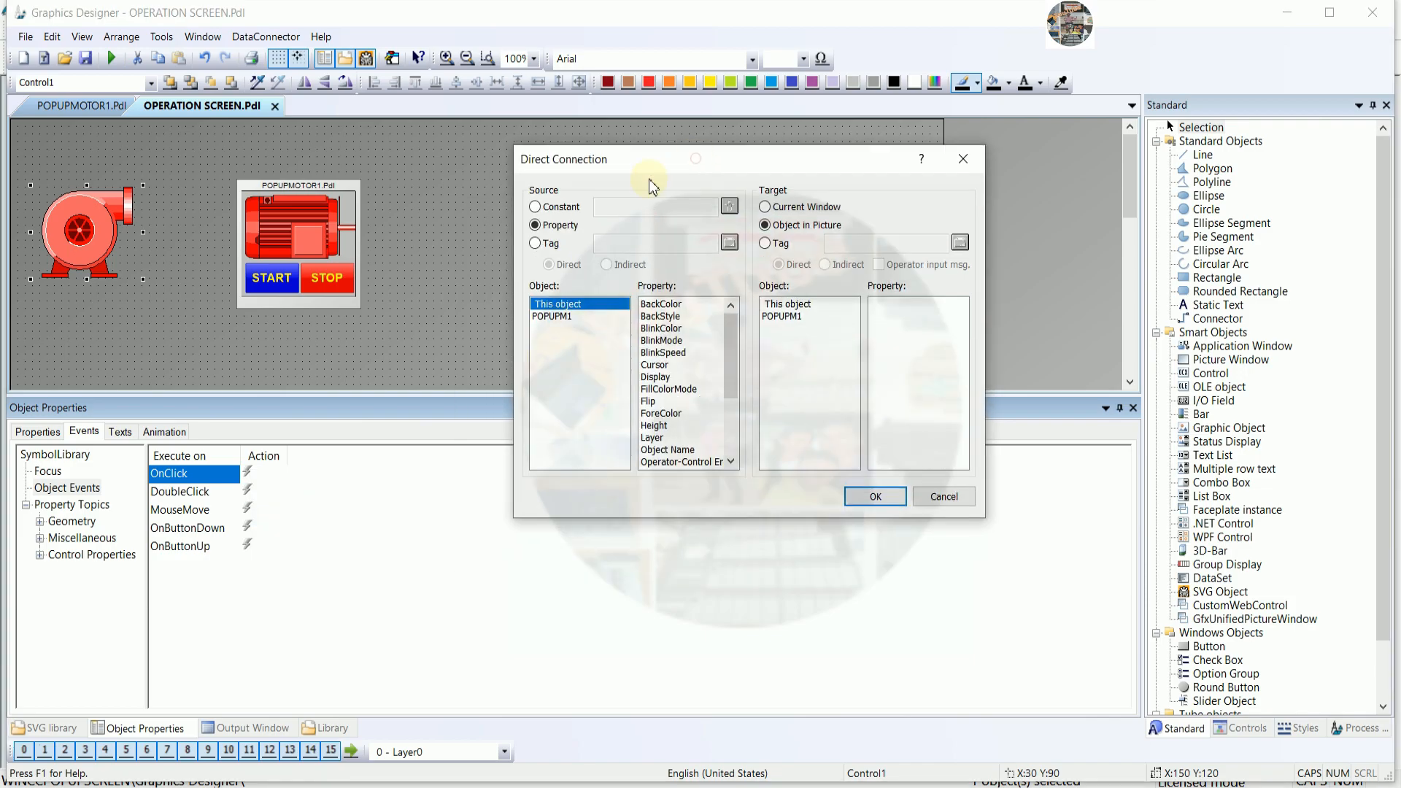
left_click(554, 209)
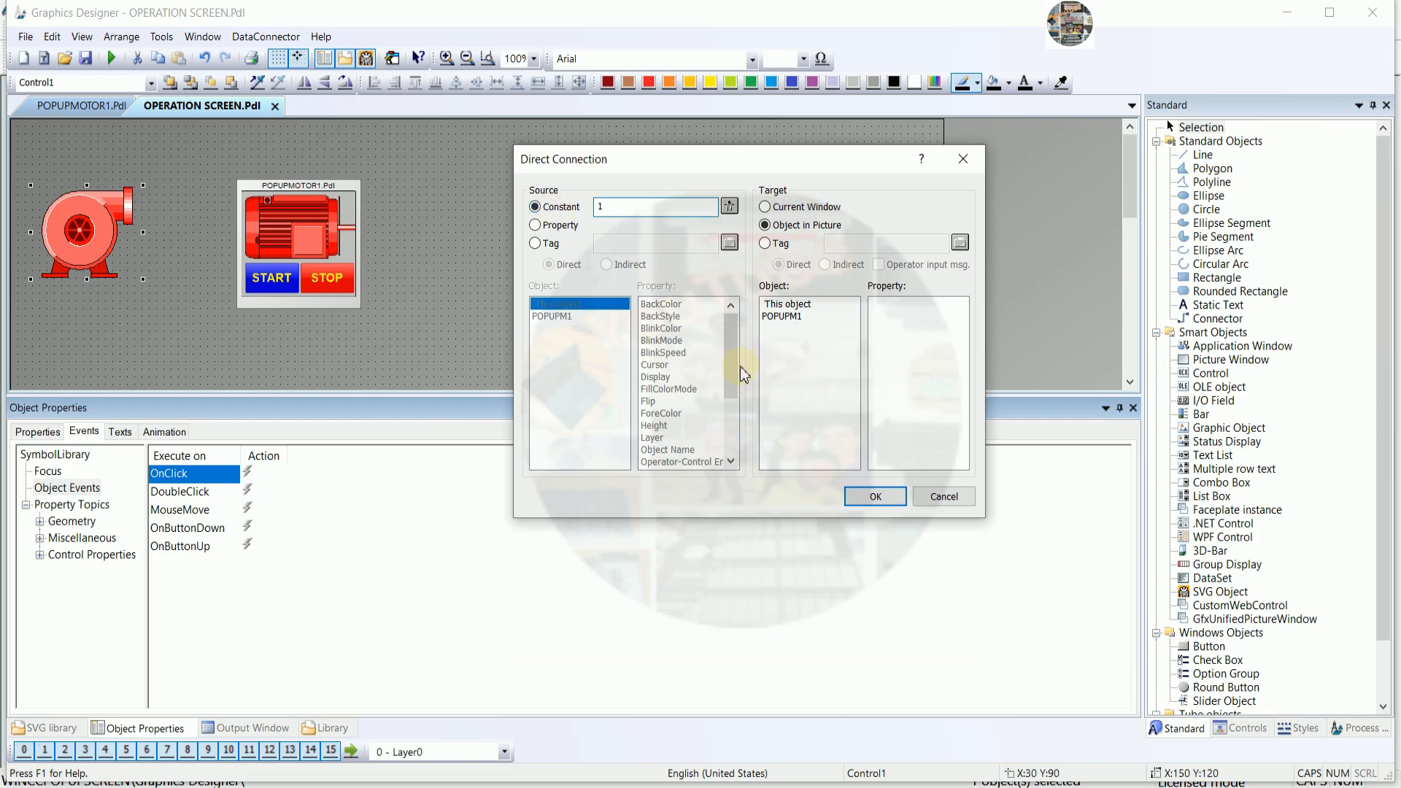
left_click(785, 318)
left_click(884, 303)
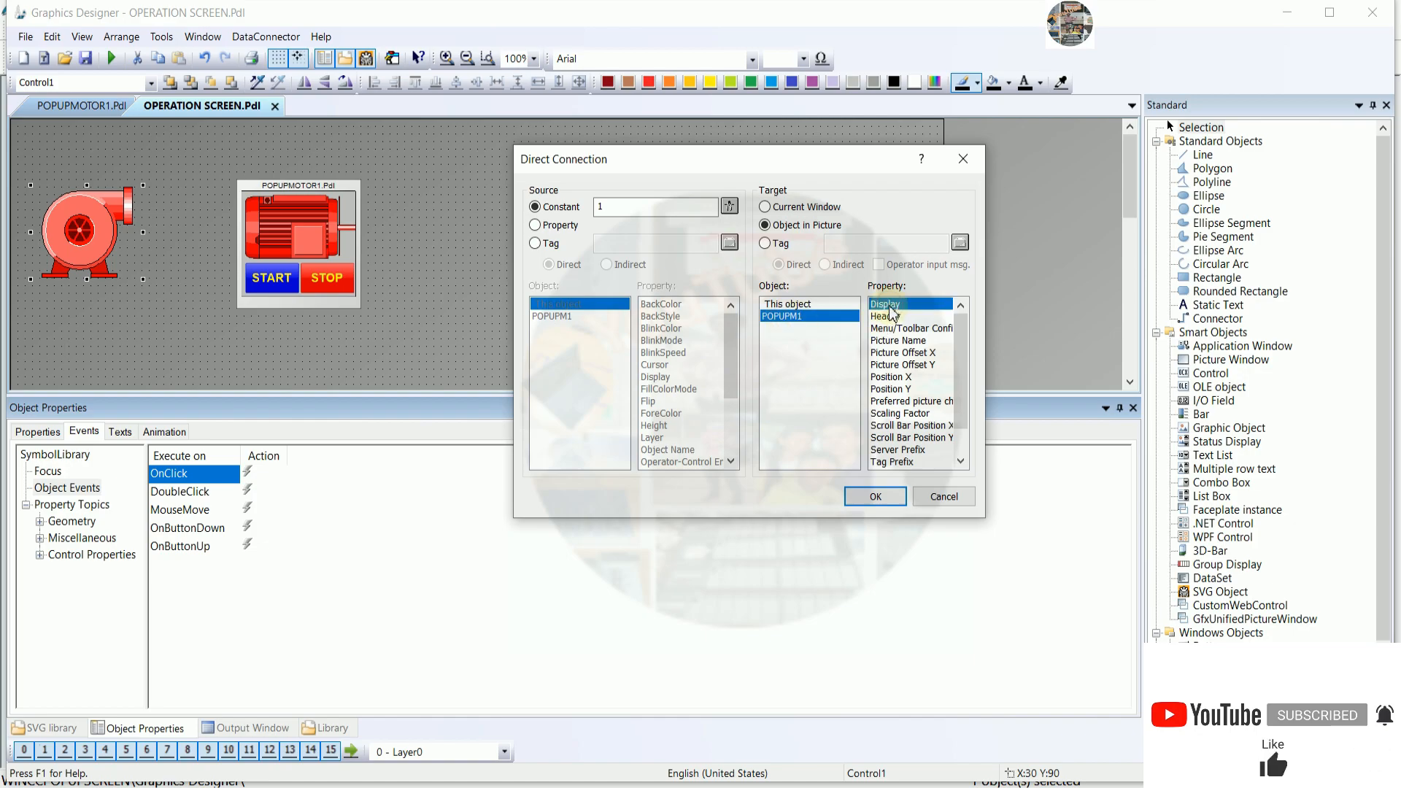
left_click(877, 497)
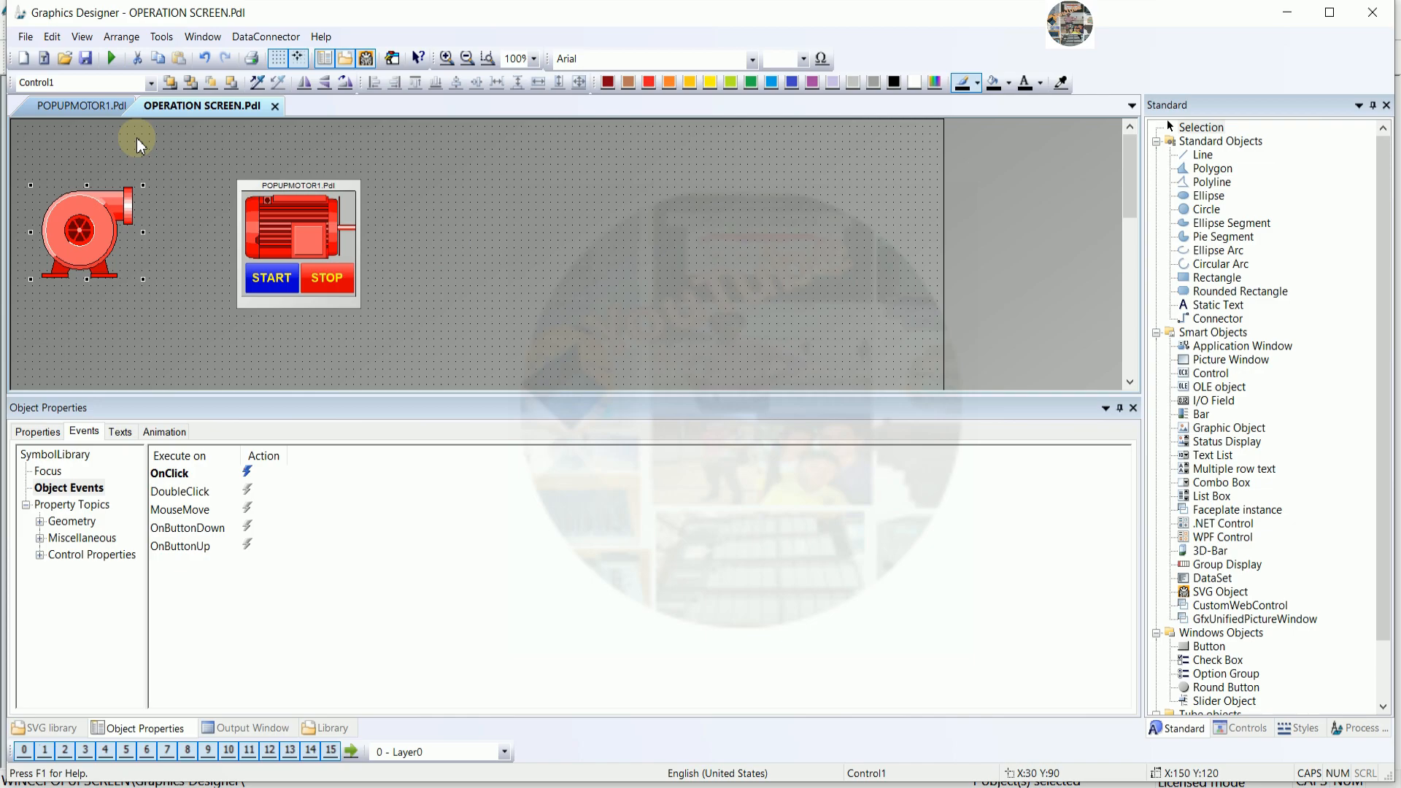
left_click(87, 58)
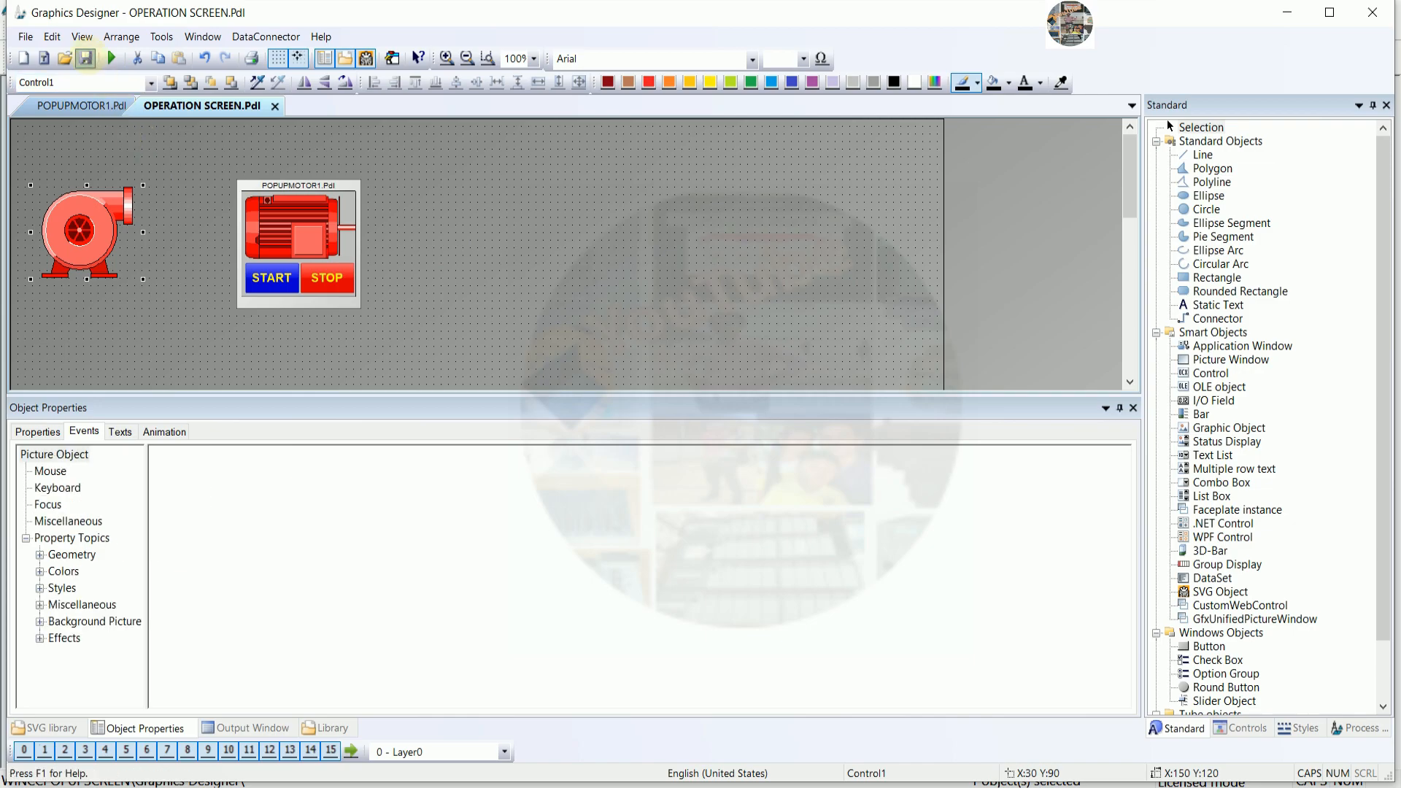
- Save a copy of the POPUPMOTOR1 picture as POPUPMOTOR2
left_click(311, 239)
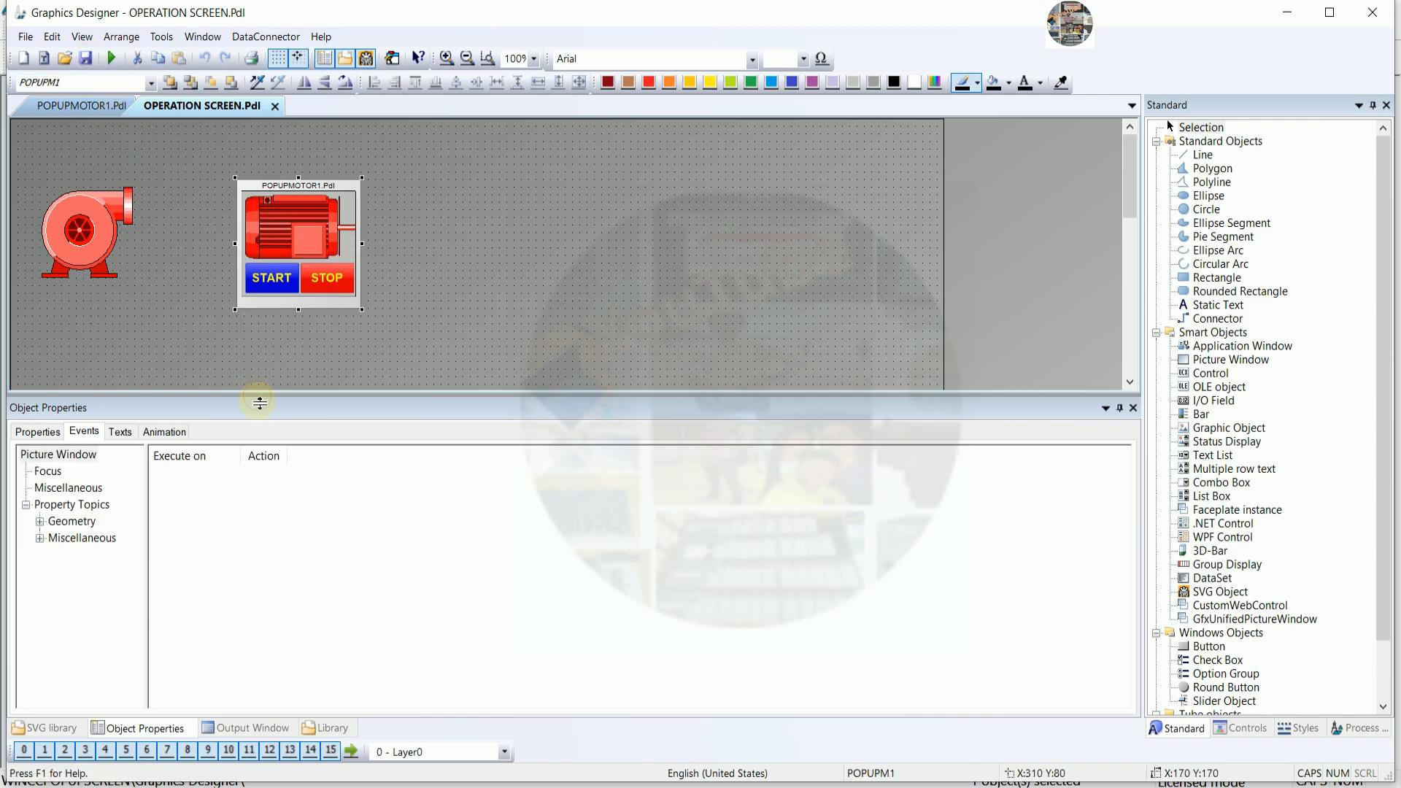
left_click_drag(260, 397, 259, 504)
left_click(60, 105)
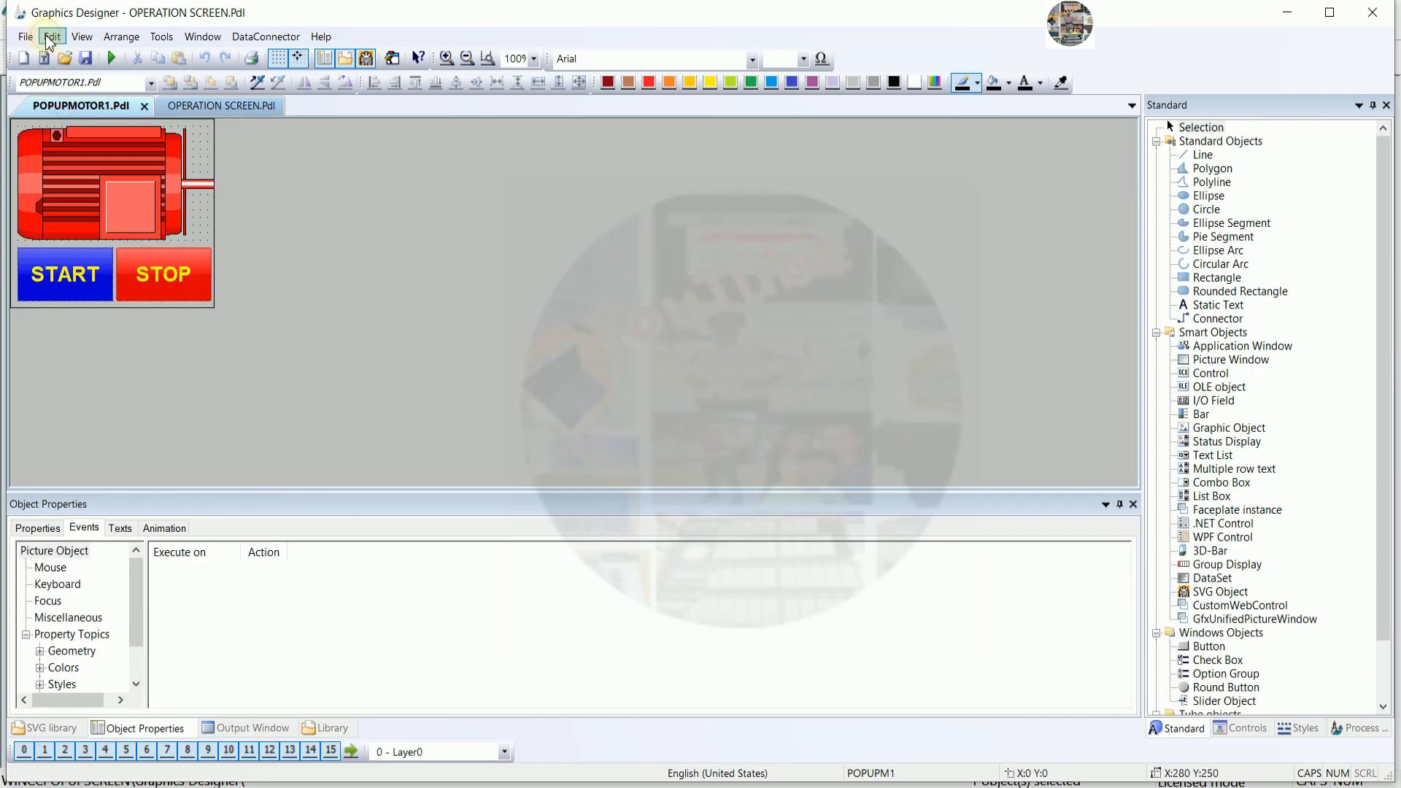
left_click(52, 36)
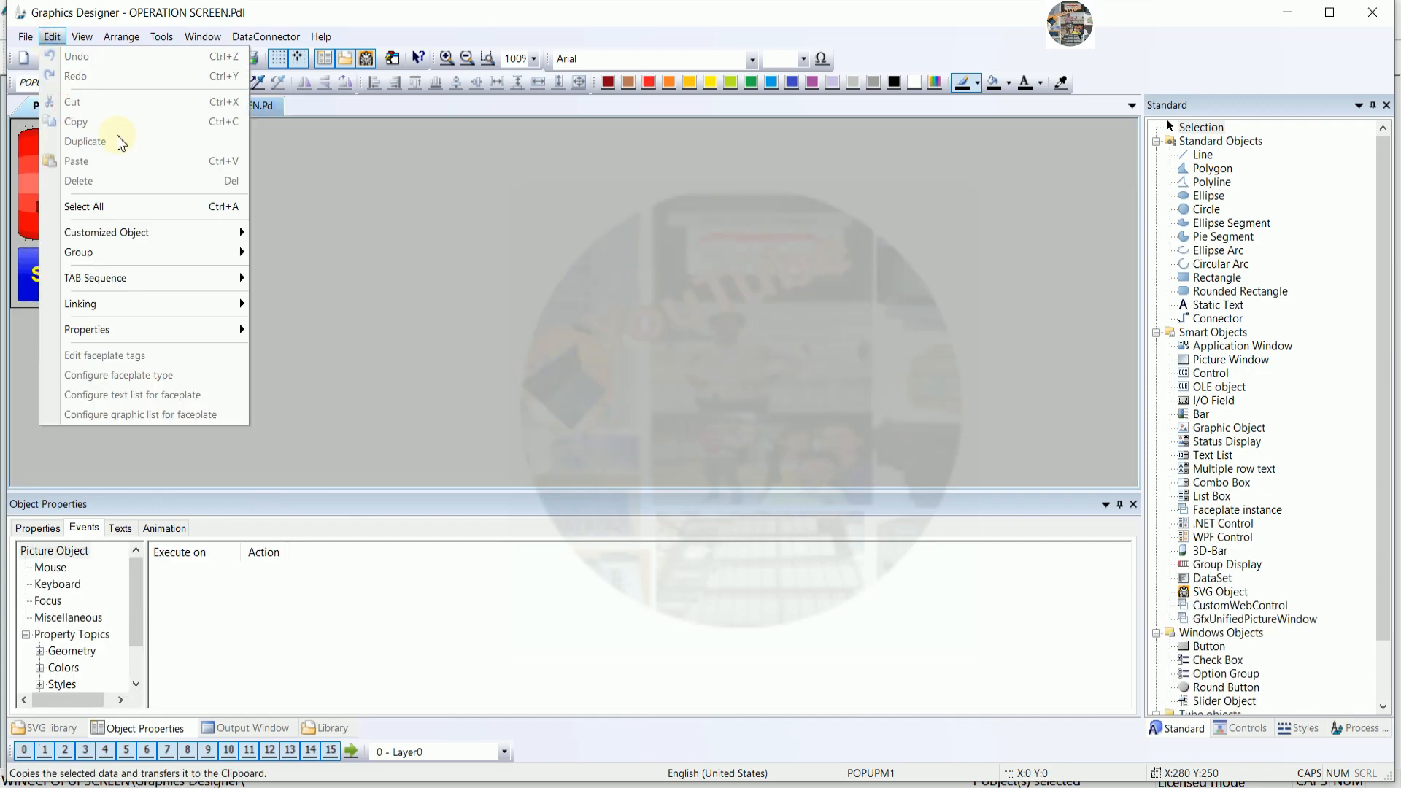
left_click(444, 208)
double_click(379, 19)
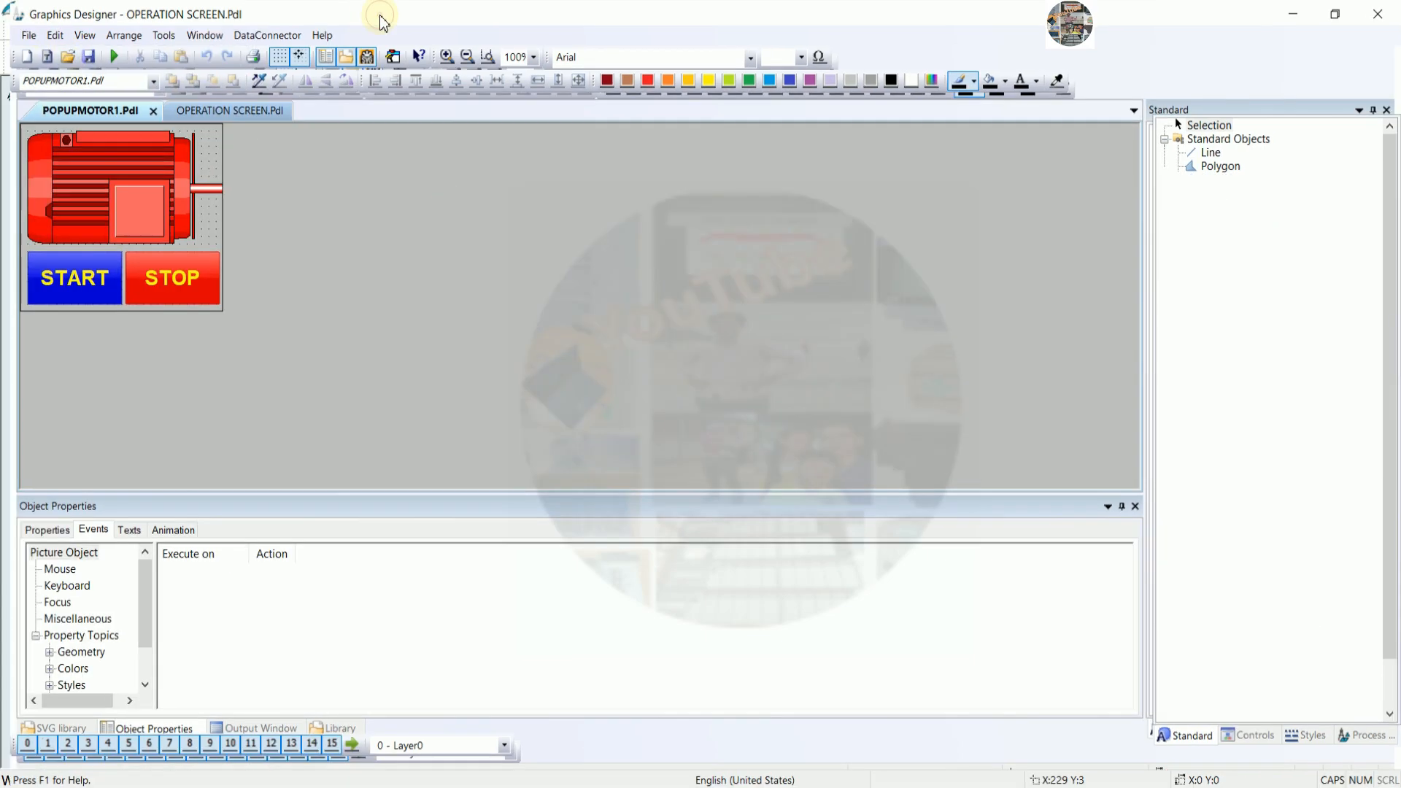
left_click(18, 29)
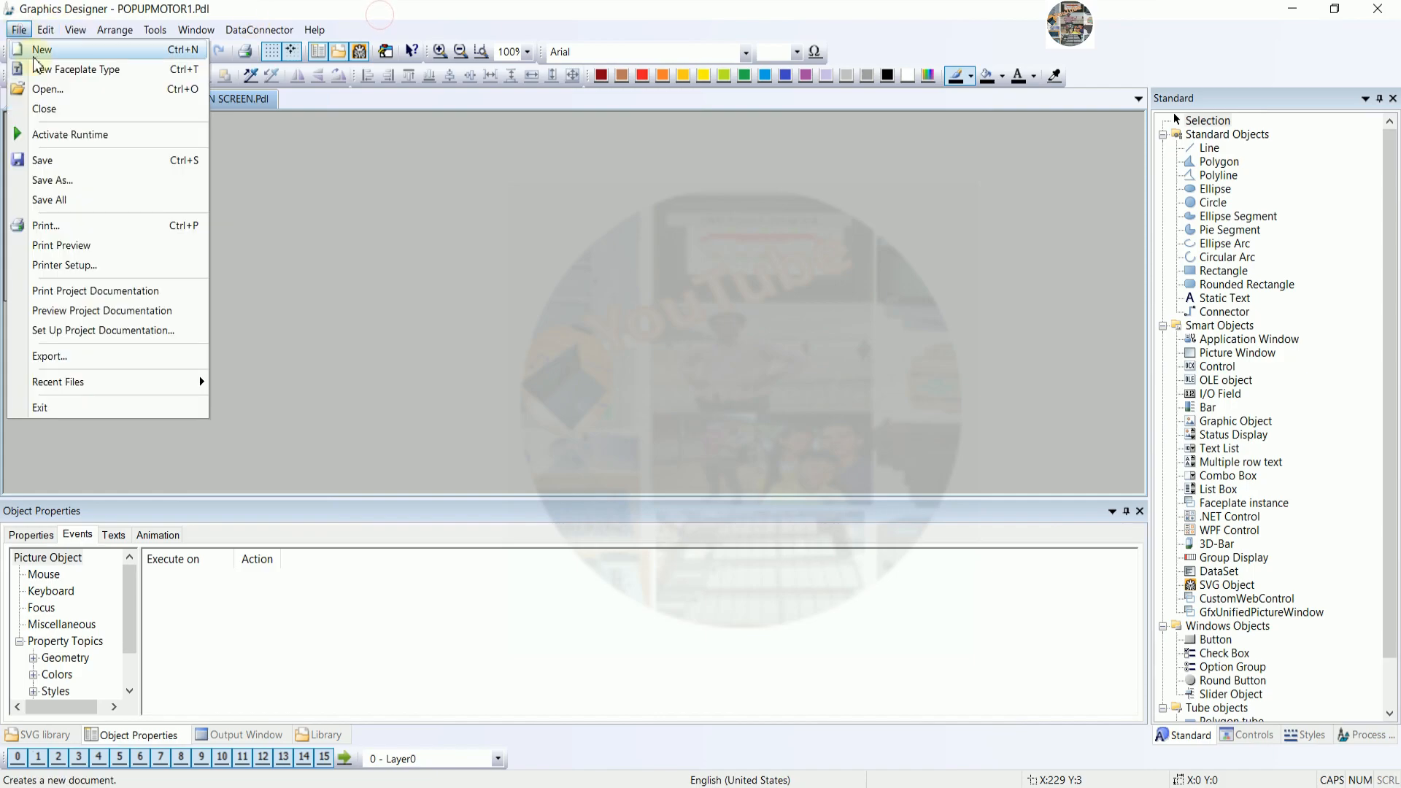
left_click(67, 183)
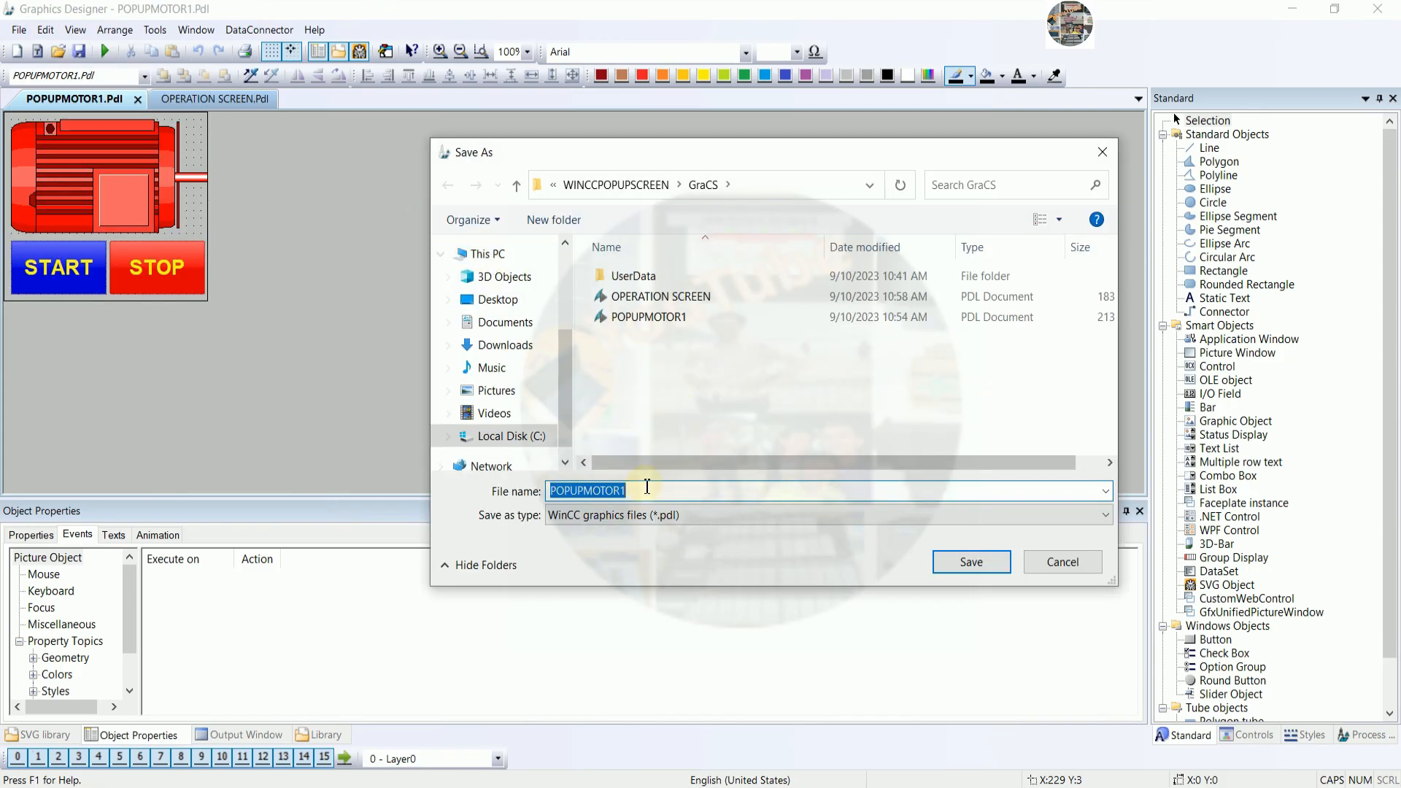
left_click(647, 490)
key("BackSpace")
type("2")
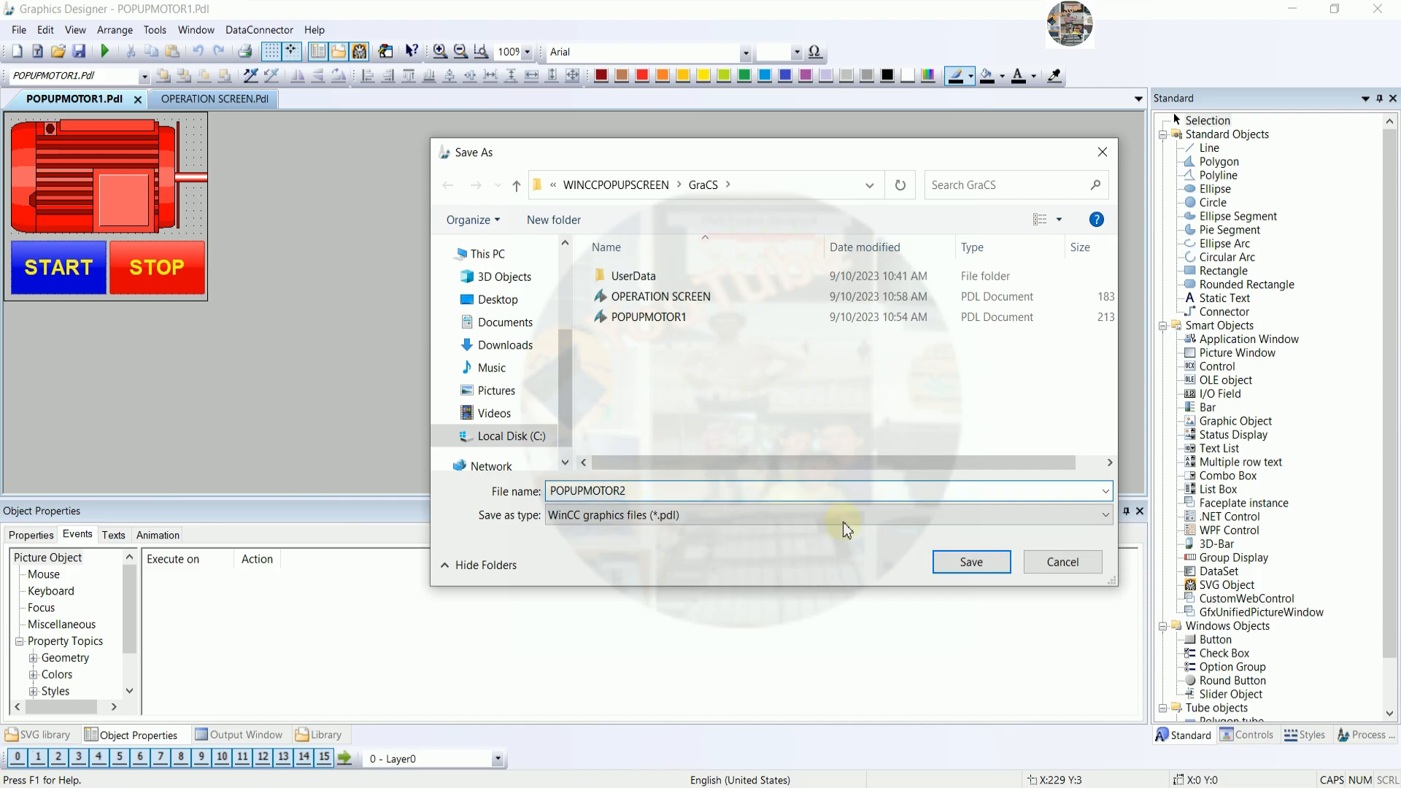
left_click(971, 561)
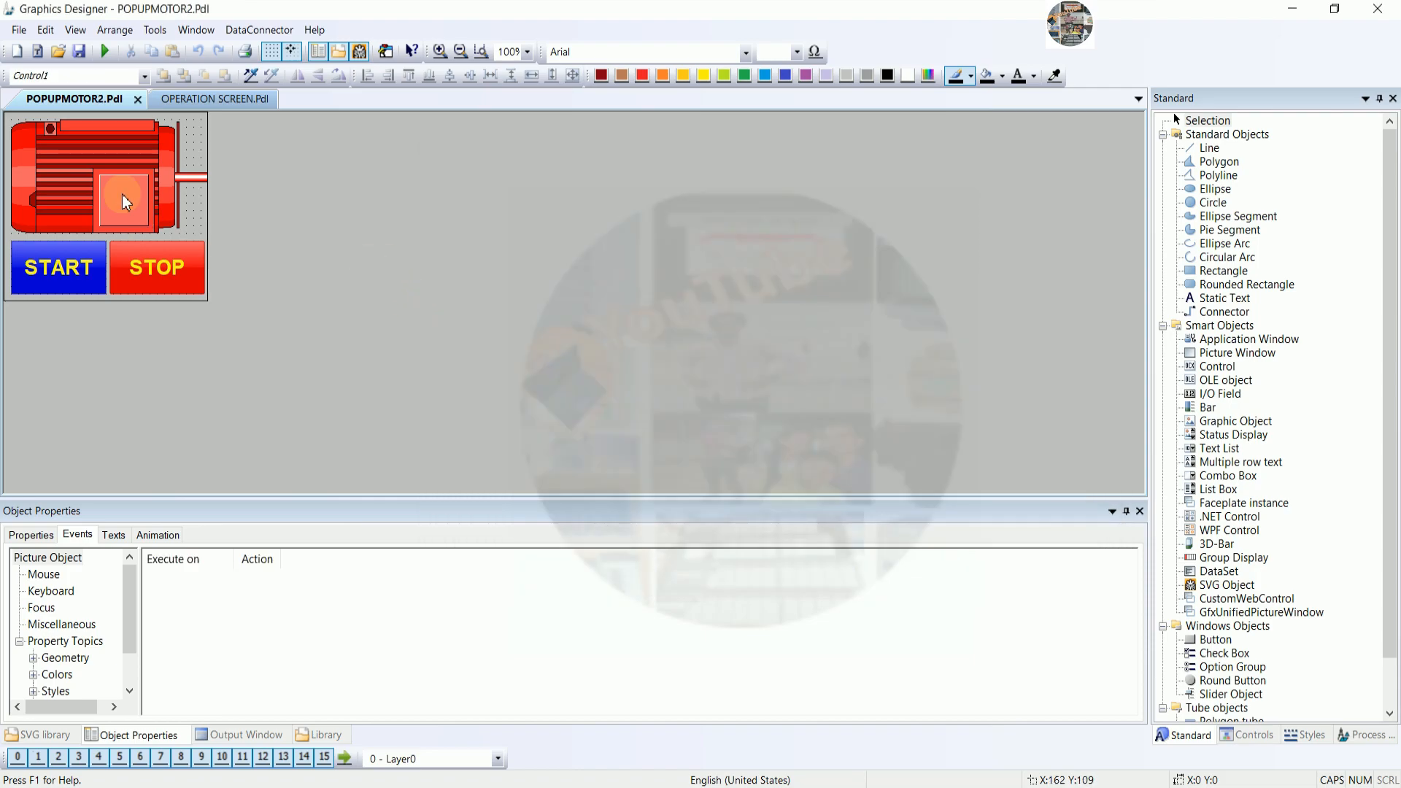
- Change the tag in the motor symbol's ForeColor dynamic expression to motor 2's run tag
left_click(126, 202)
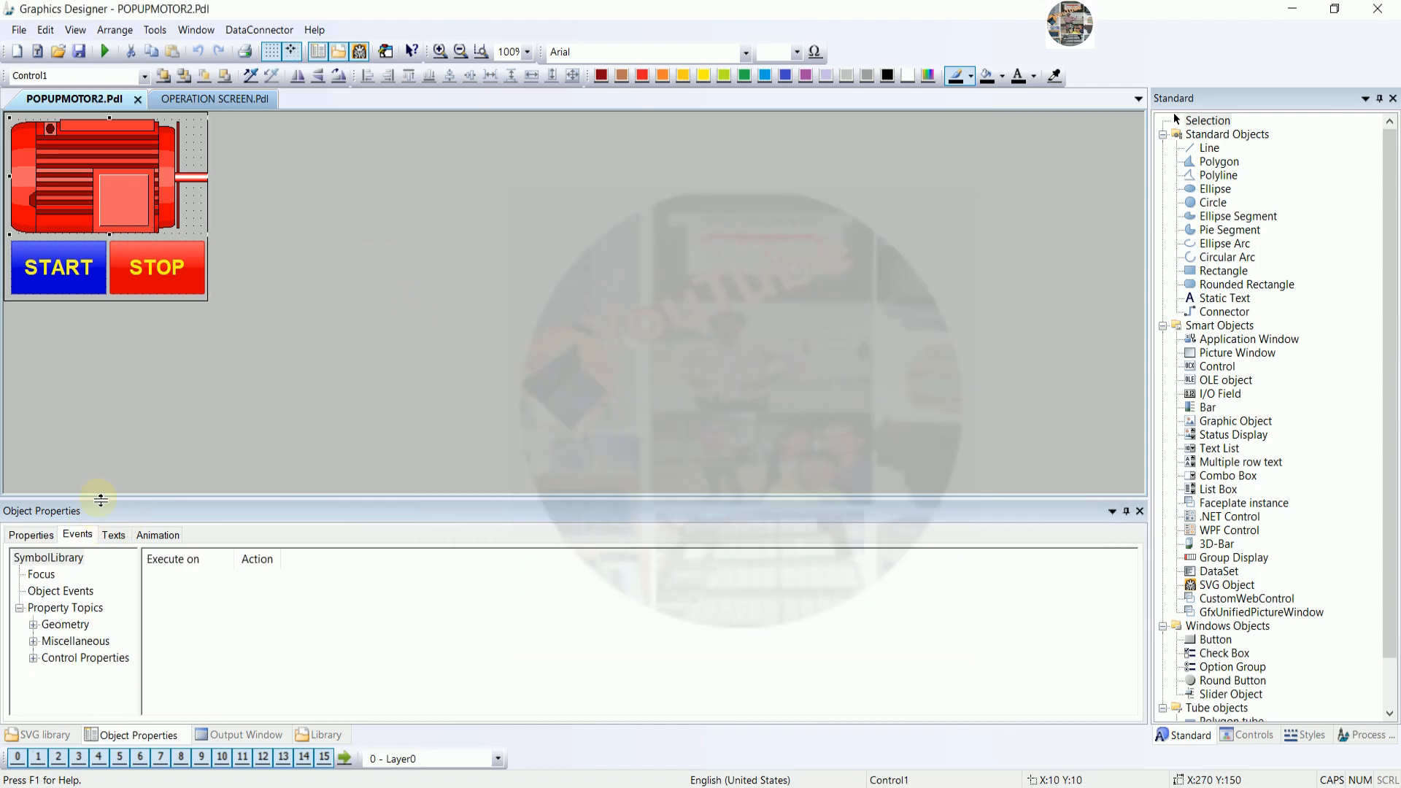
left_click_drag(101, 500, 100, 410)
left_click(30, 446)
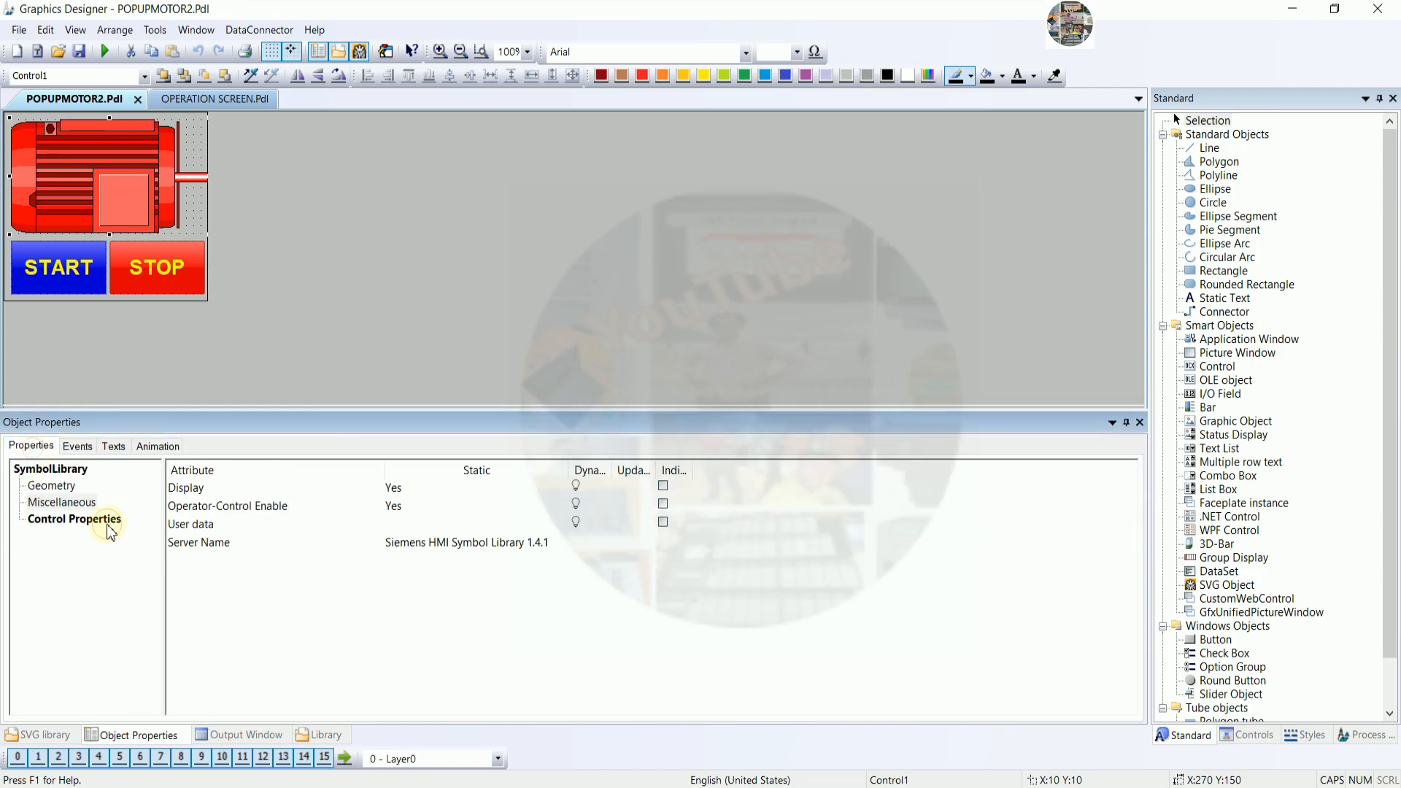
left_click(110, 524)
scroll(635, 690, "down", 1)
double_click(591, 668)
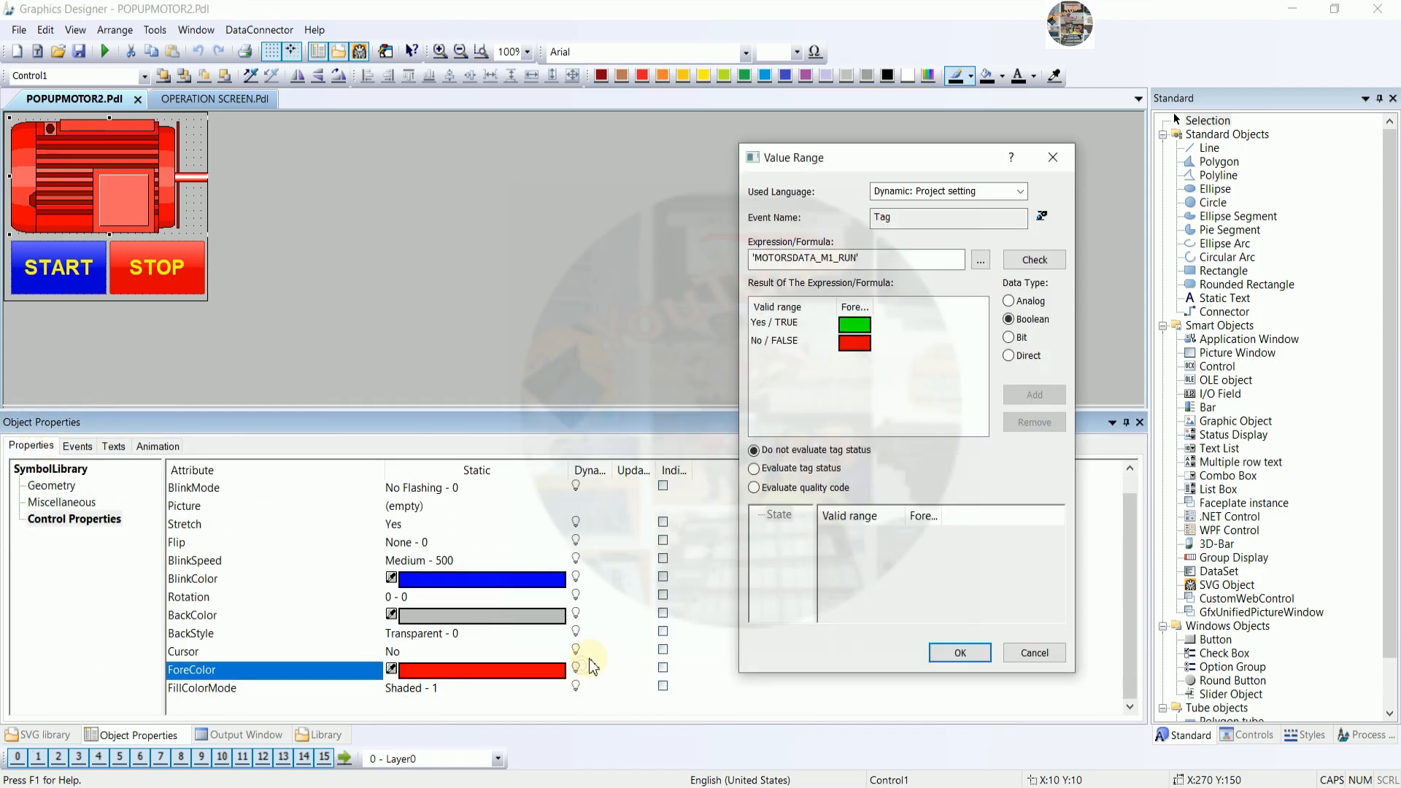
left_click(835, 259)
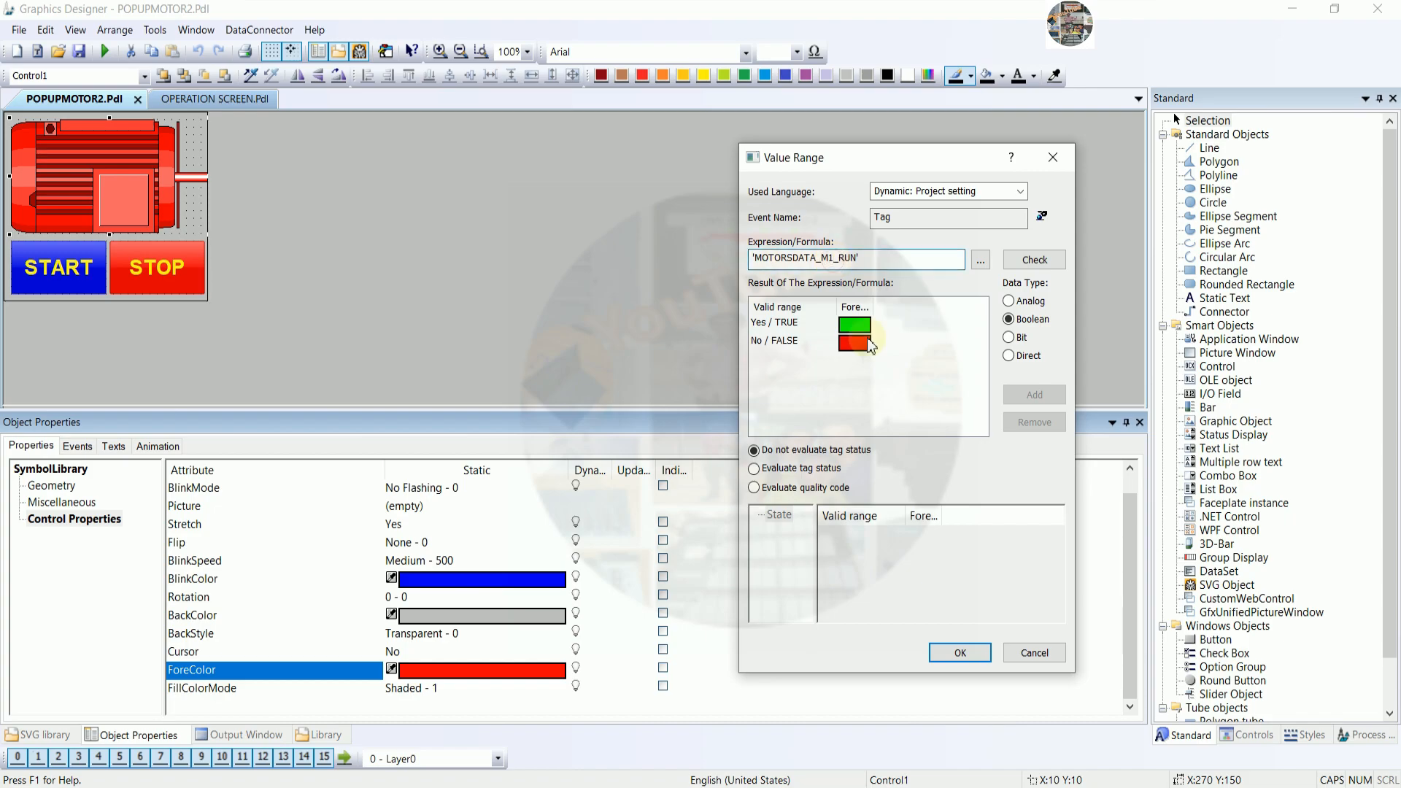
left_click(961, 653)
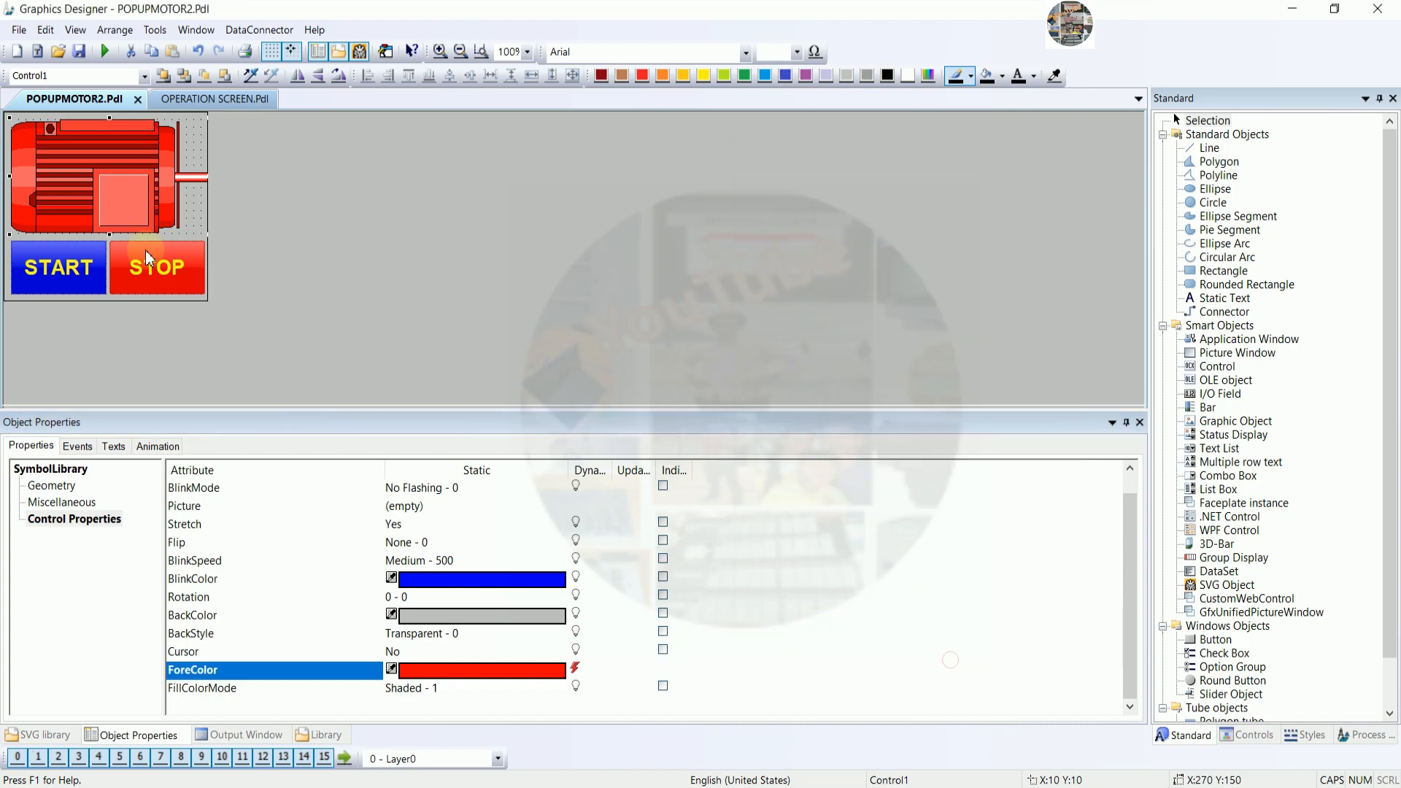
- Retarget the START button's Press Left and Release Left direct connections to the tag MOTORSDATA_M2_START
left_click(71, 252)
left_click(76, 446)
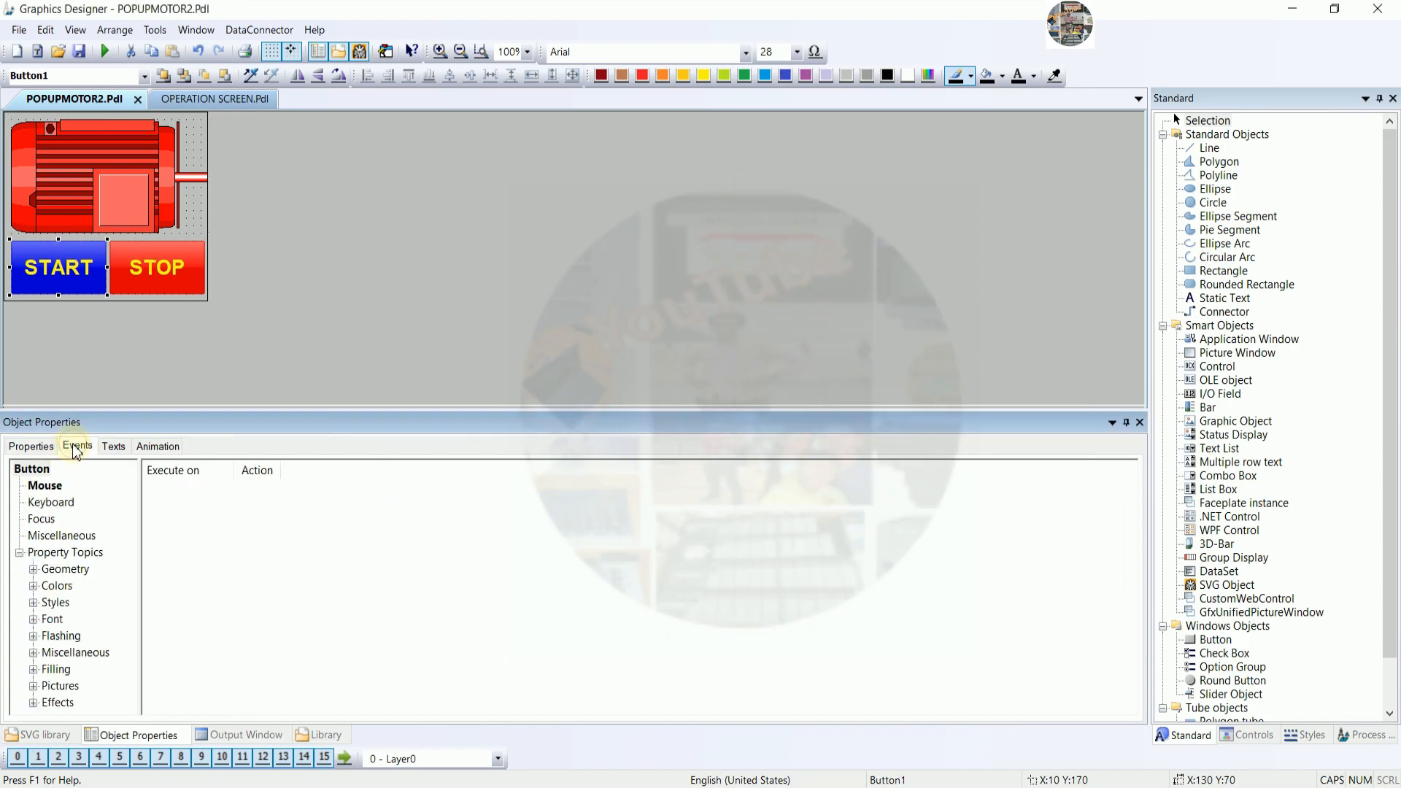
left_click(45, 486)
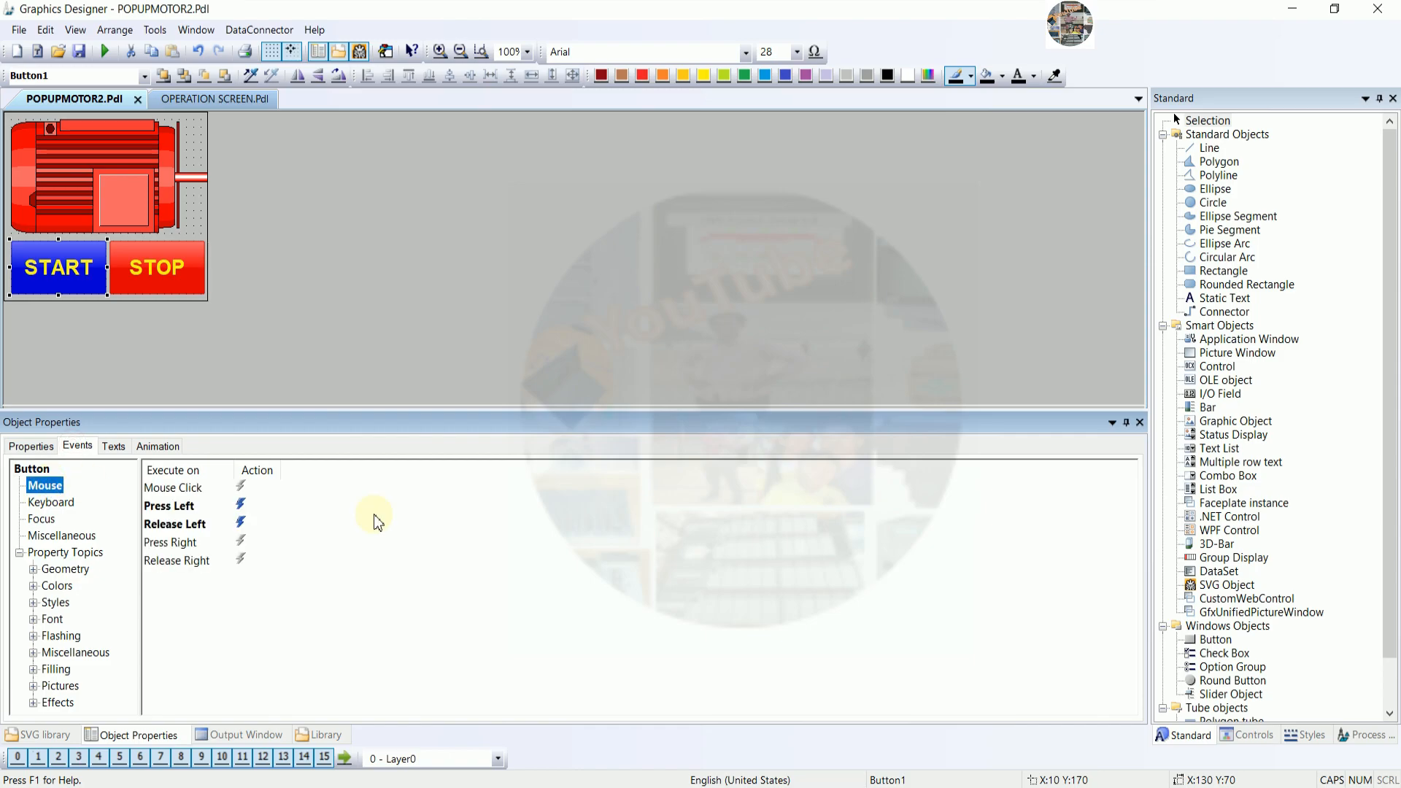
double_click(241, 507)
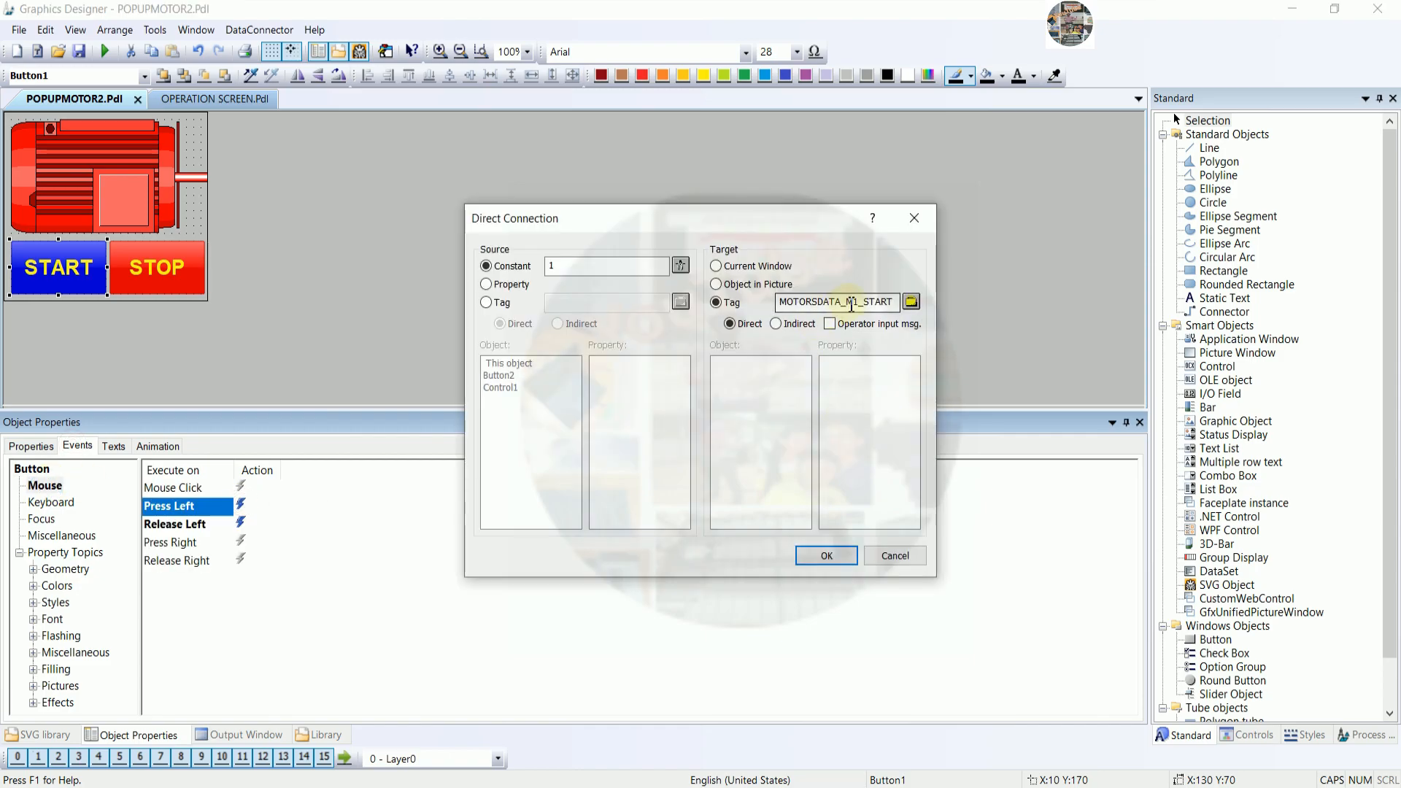
left_click(861, 303)
key("BackSpace")
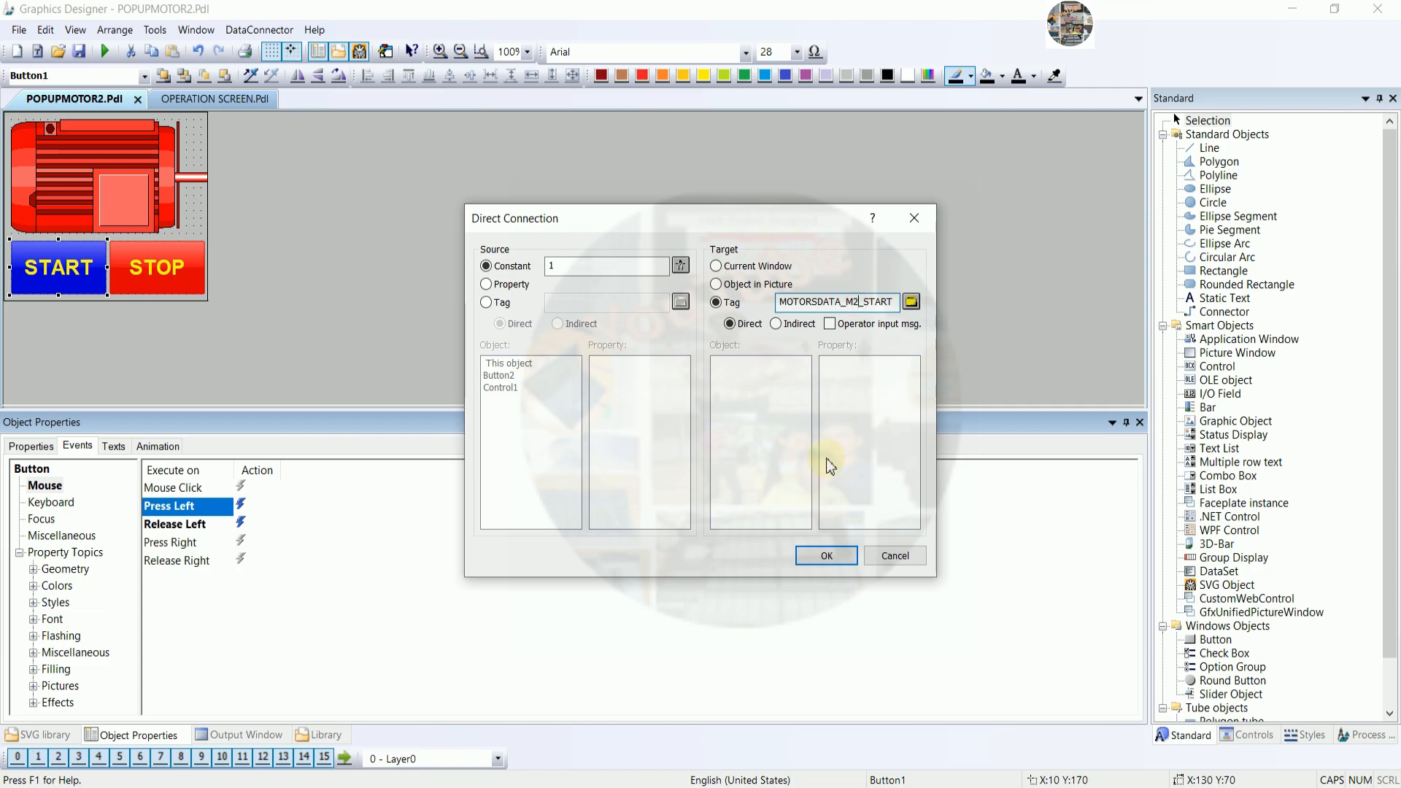
left_click(819, 557)
double_click(241, 524)
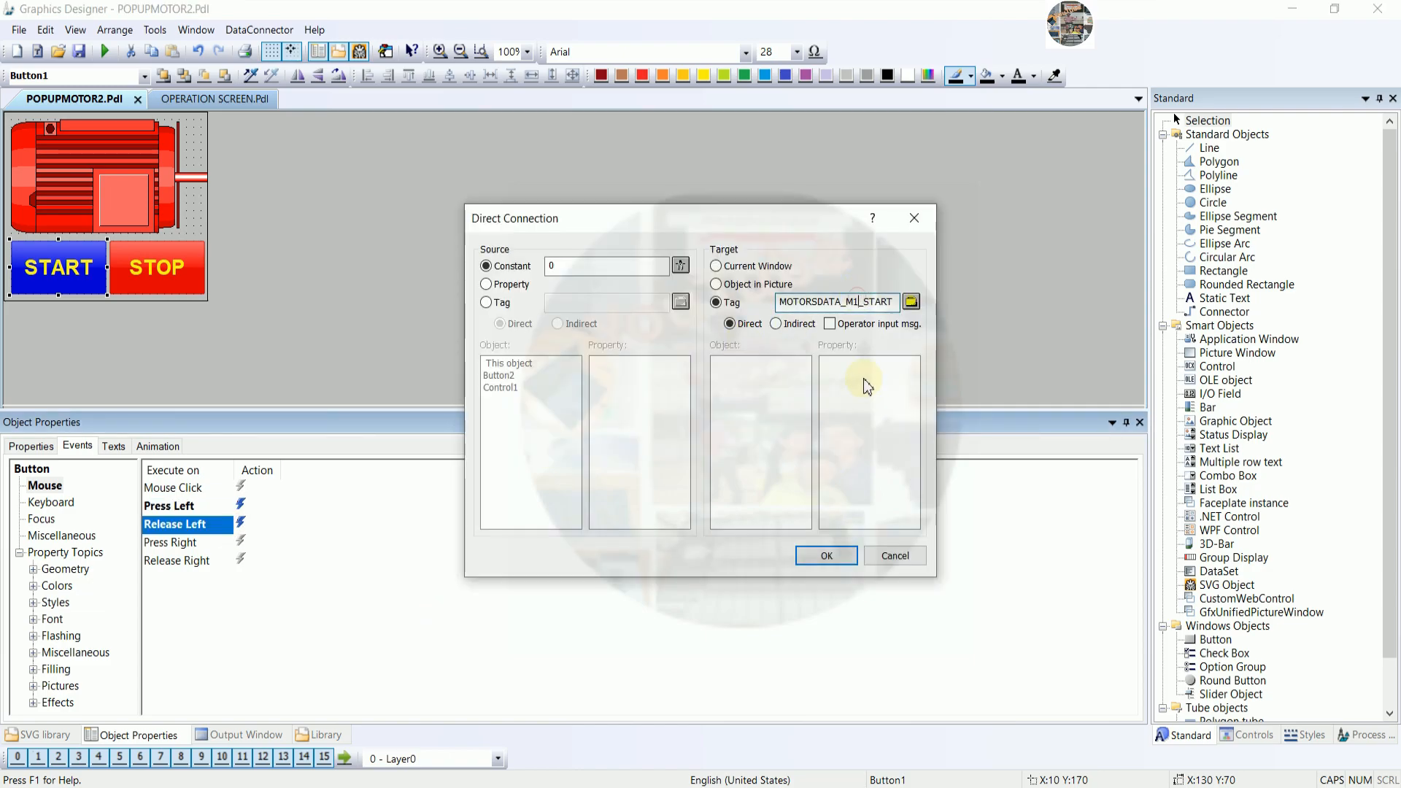
left_click(827, 556)
- Retarget the STOP button's Press Left direct connection to motor 2's stop tag
left_click(173, 285)
double_click(241, 505)
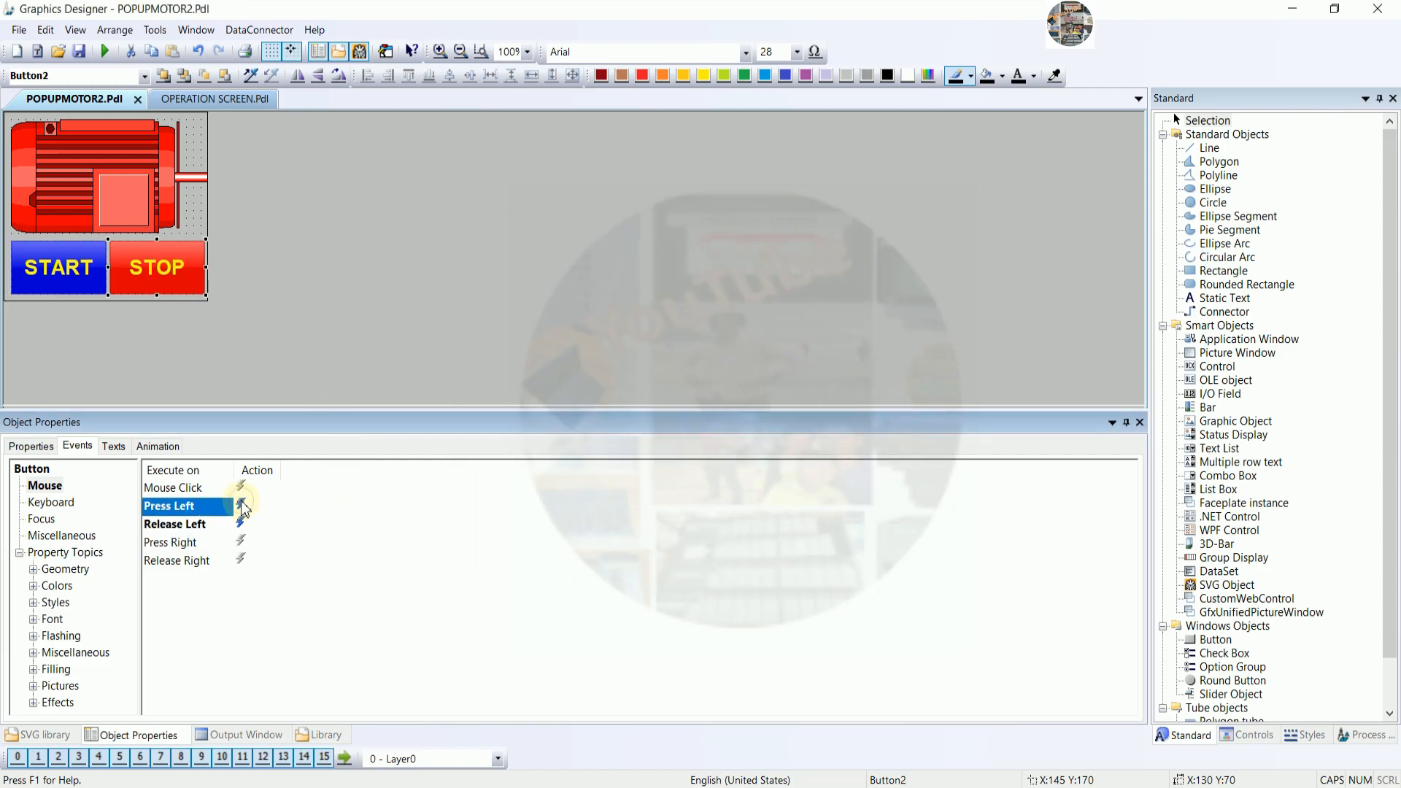
left_click(861, 302)
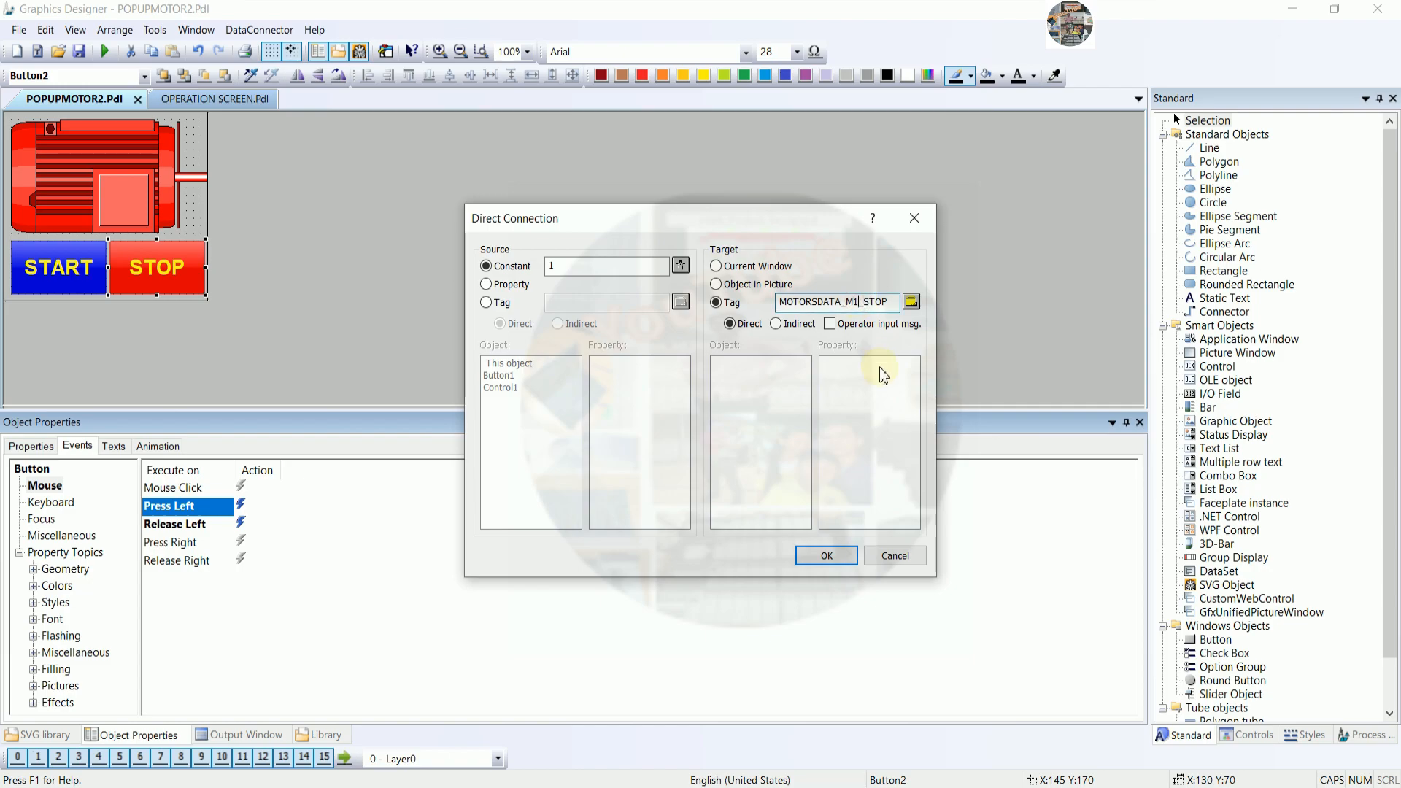
left_click(821, 554)
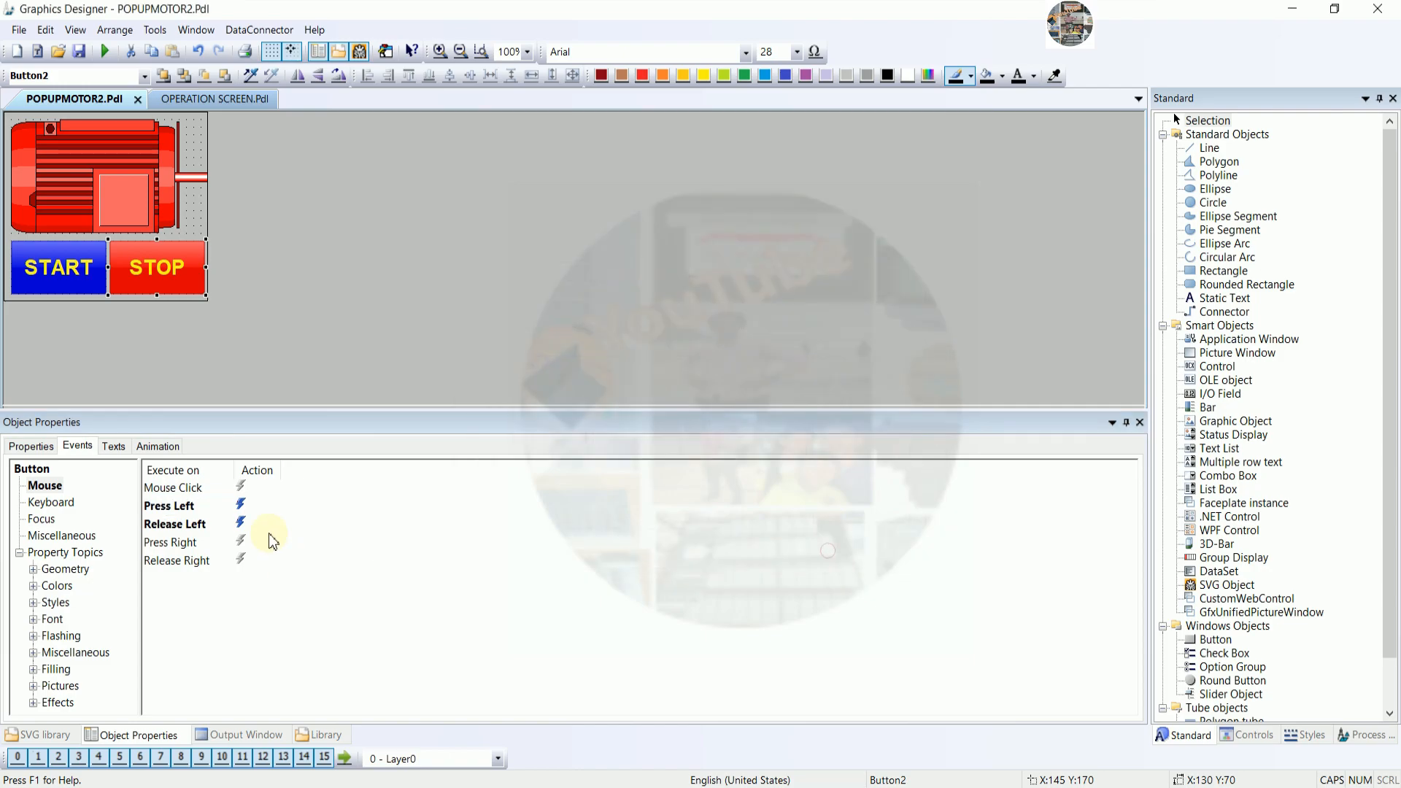
- Retarget the STOP button's Release Left direct connection to the tag MOTORSDATA_M2_STOP
double_click(241, 524)
left_click(850, 302)
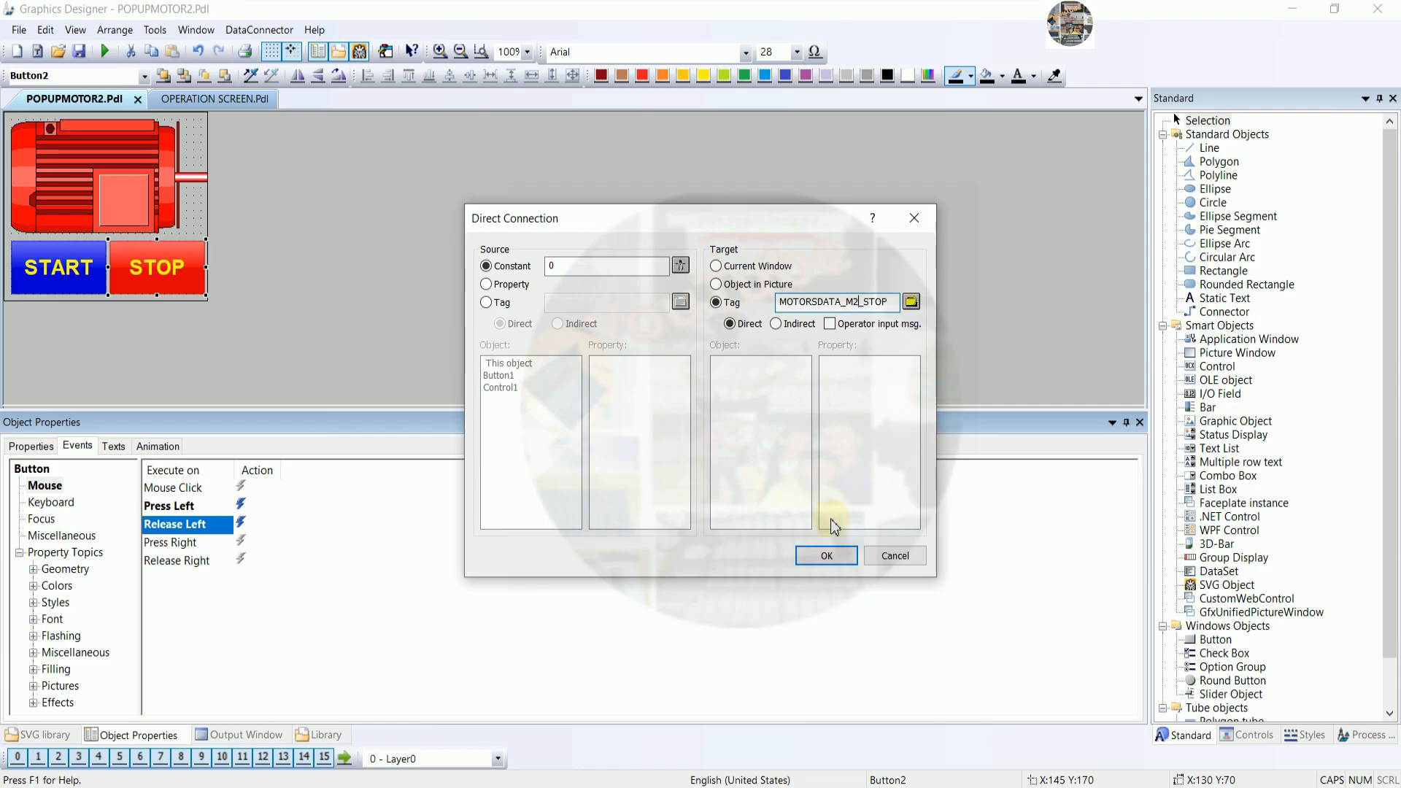
left_click(806, 555)
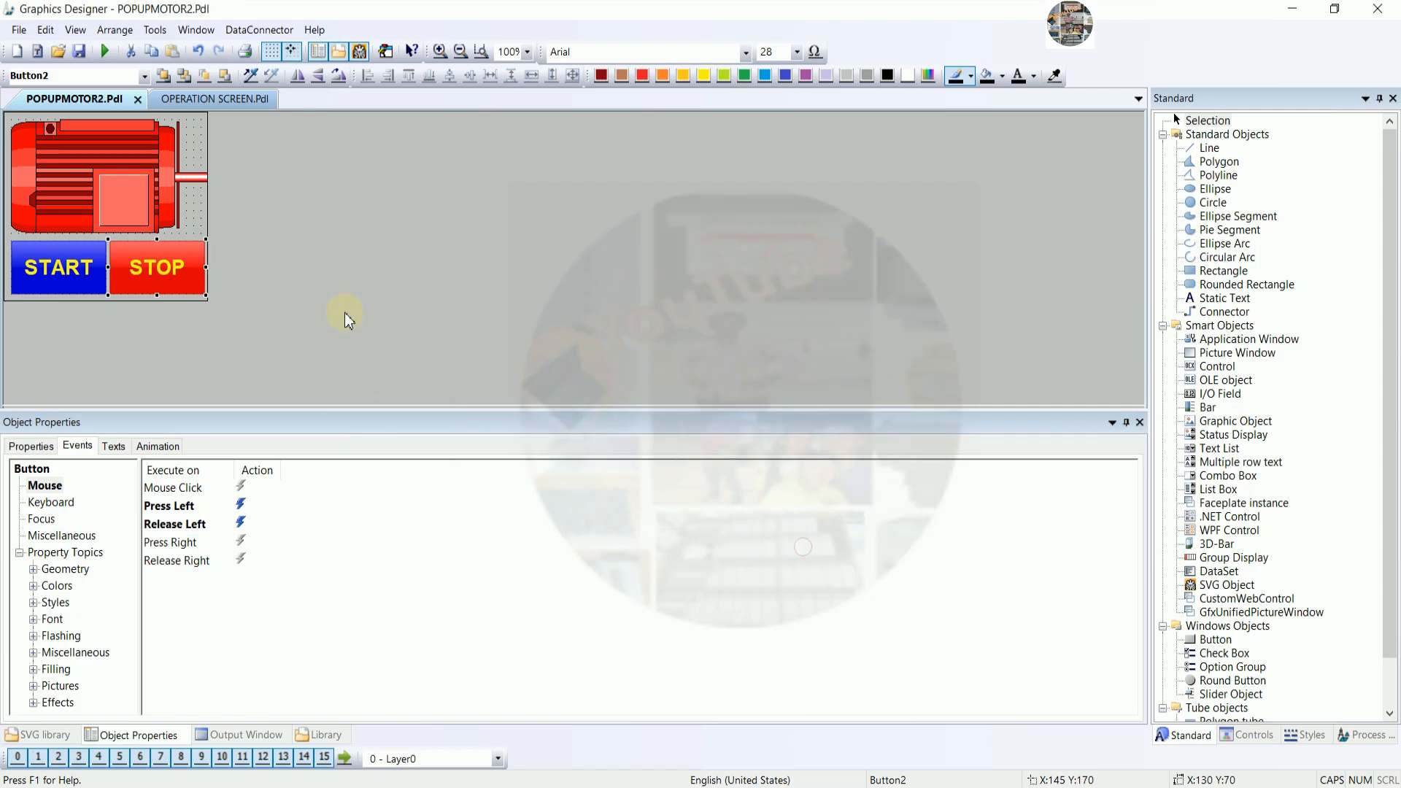
- Check the value range behind the motor symbol's ForeColor dynamic and save the POPUPMOTOR2 picture
left_click(146, 208)
left_click(33, 446)
left_click(84, 521)
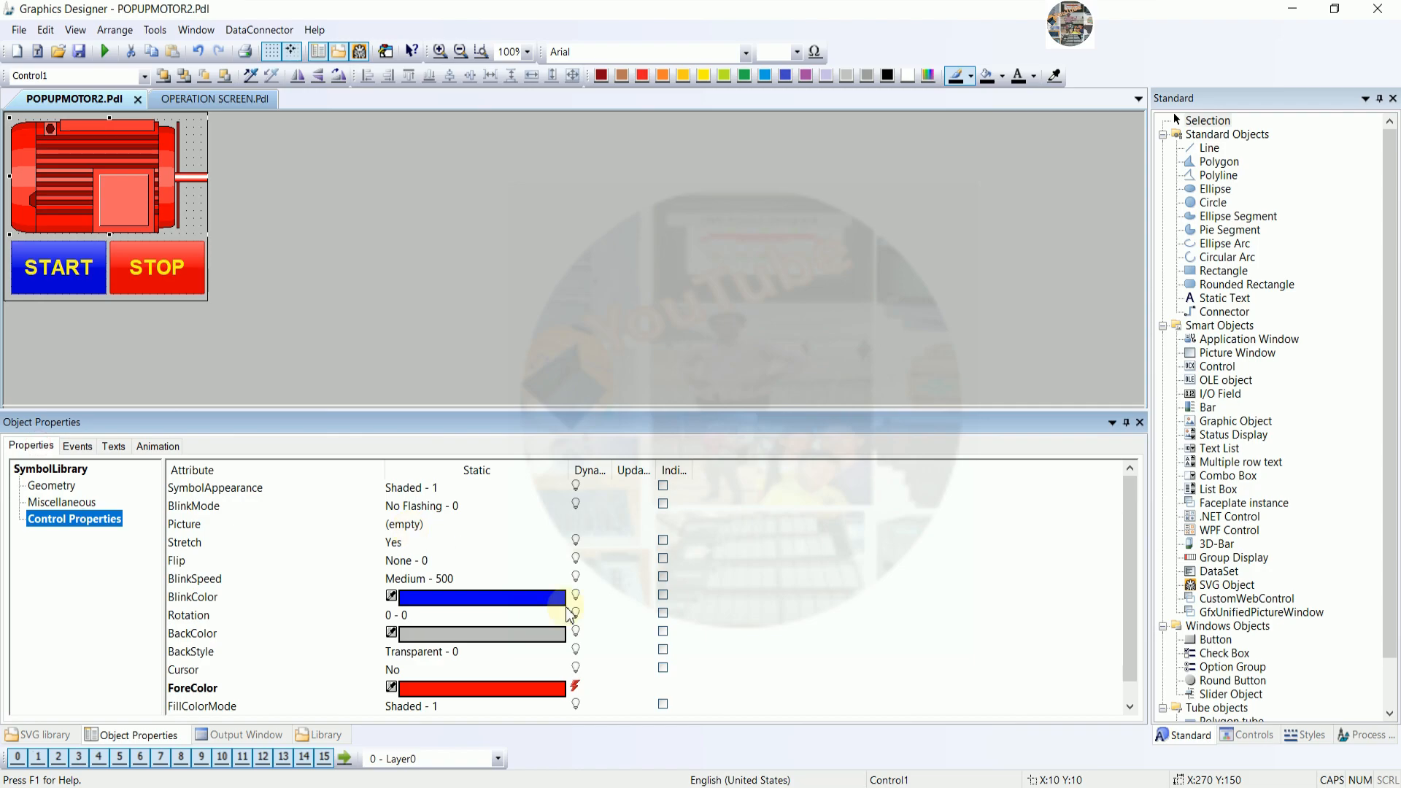
double_click(577, 669)
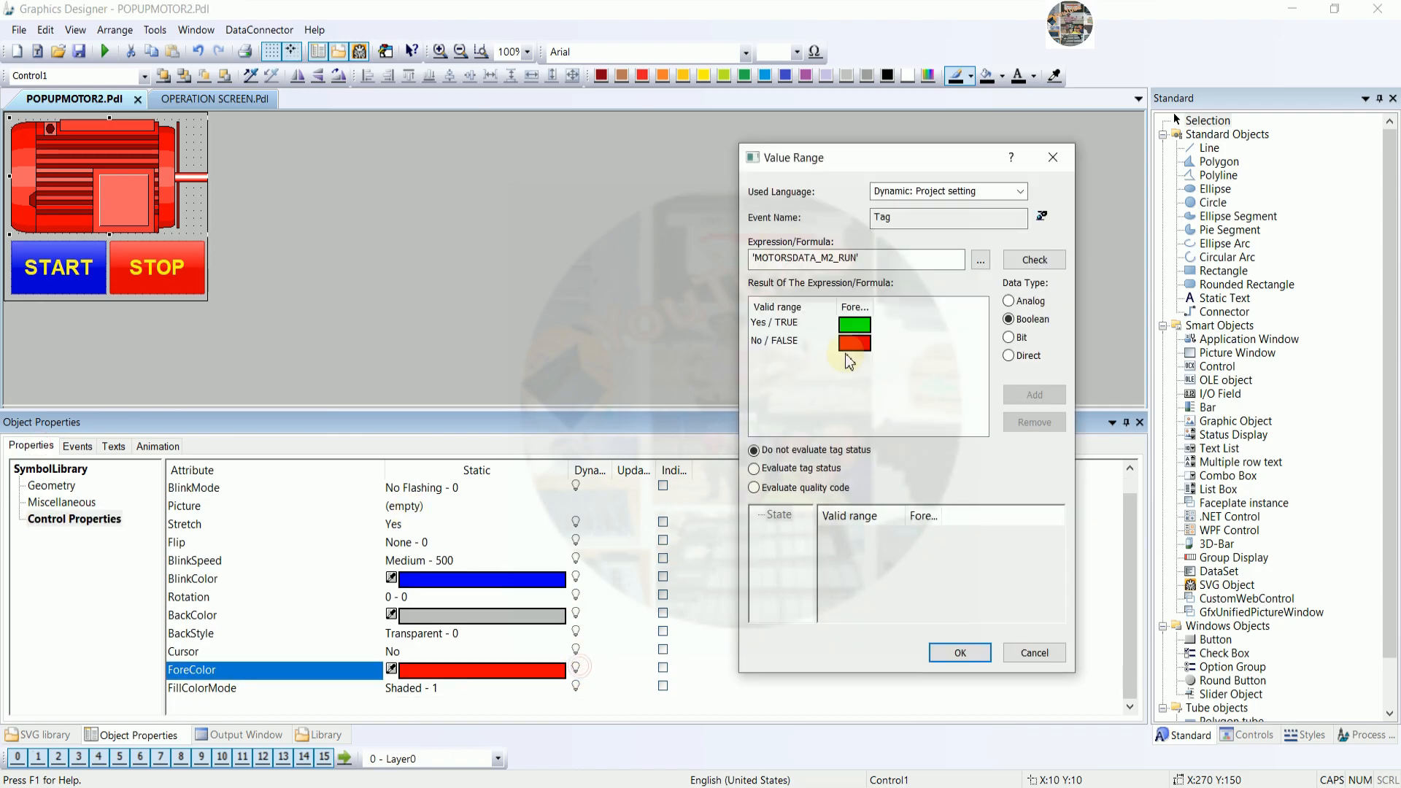
left_click(958, 653)
left_click(347, 257)
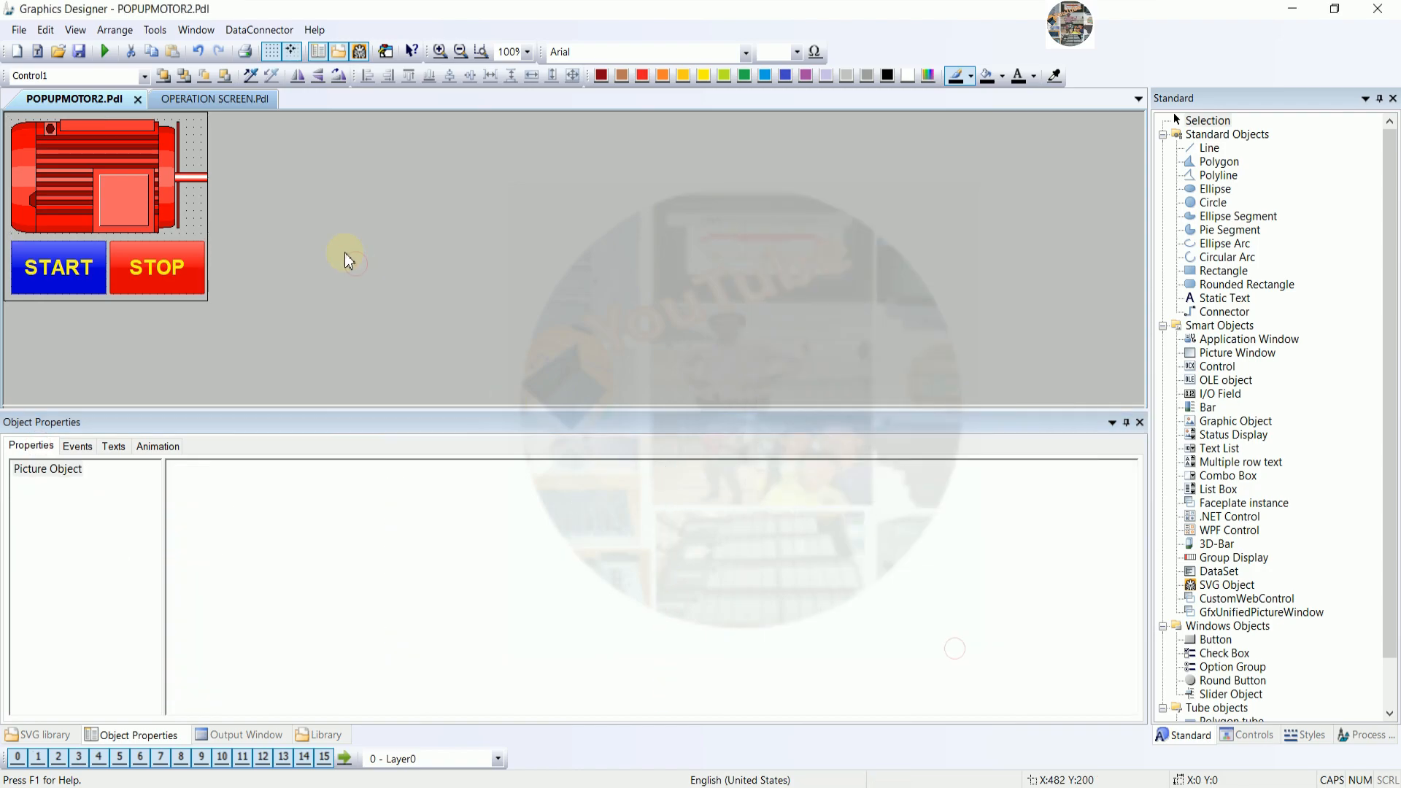
left_click(82, 51)
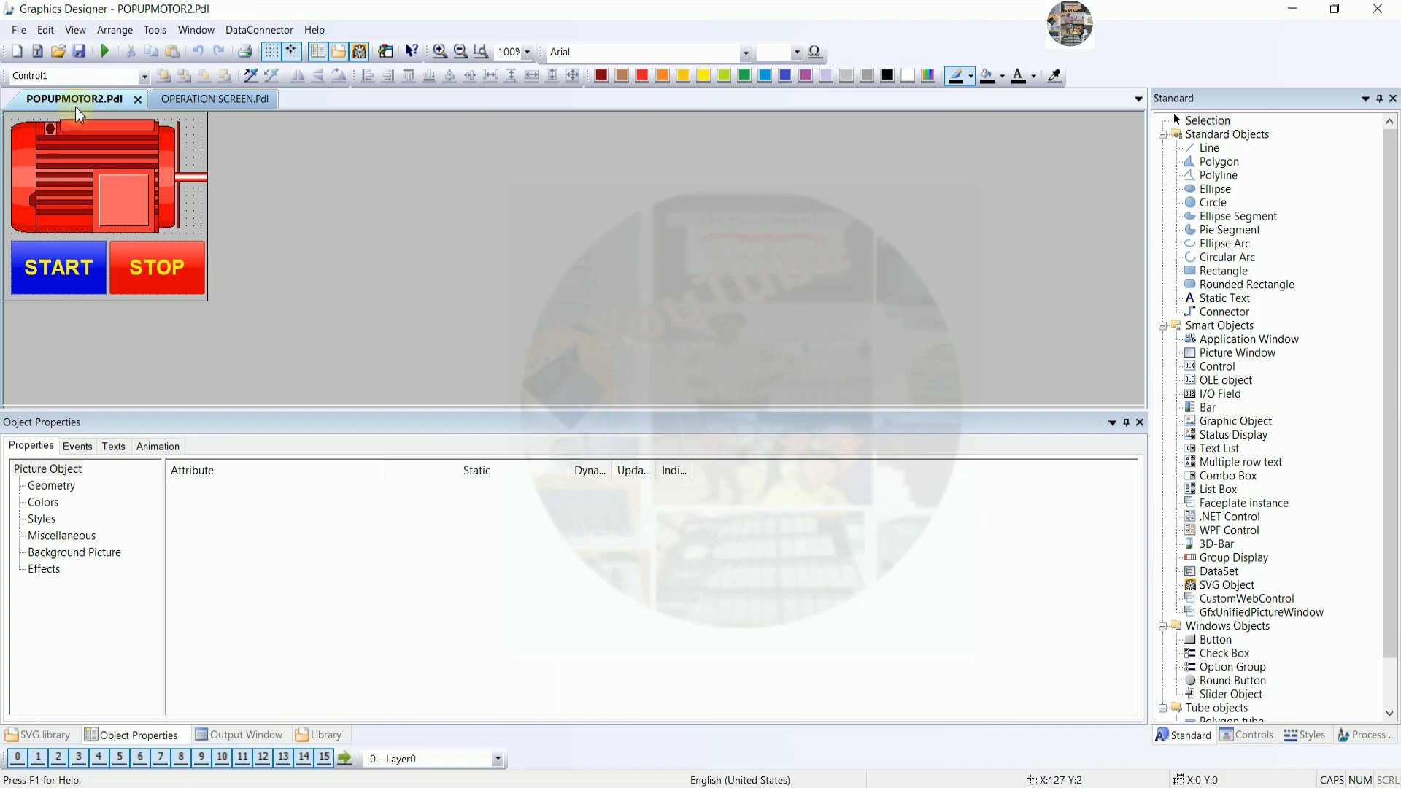
- On the OPERATION SCREEN picture, duplicate the motor symbol and place the copy directly below the original
left_click(187, 100)
left_click(321, 188)
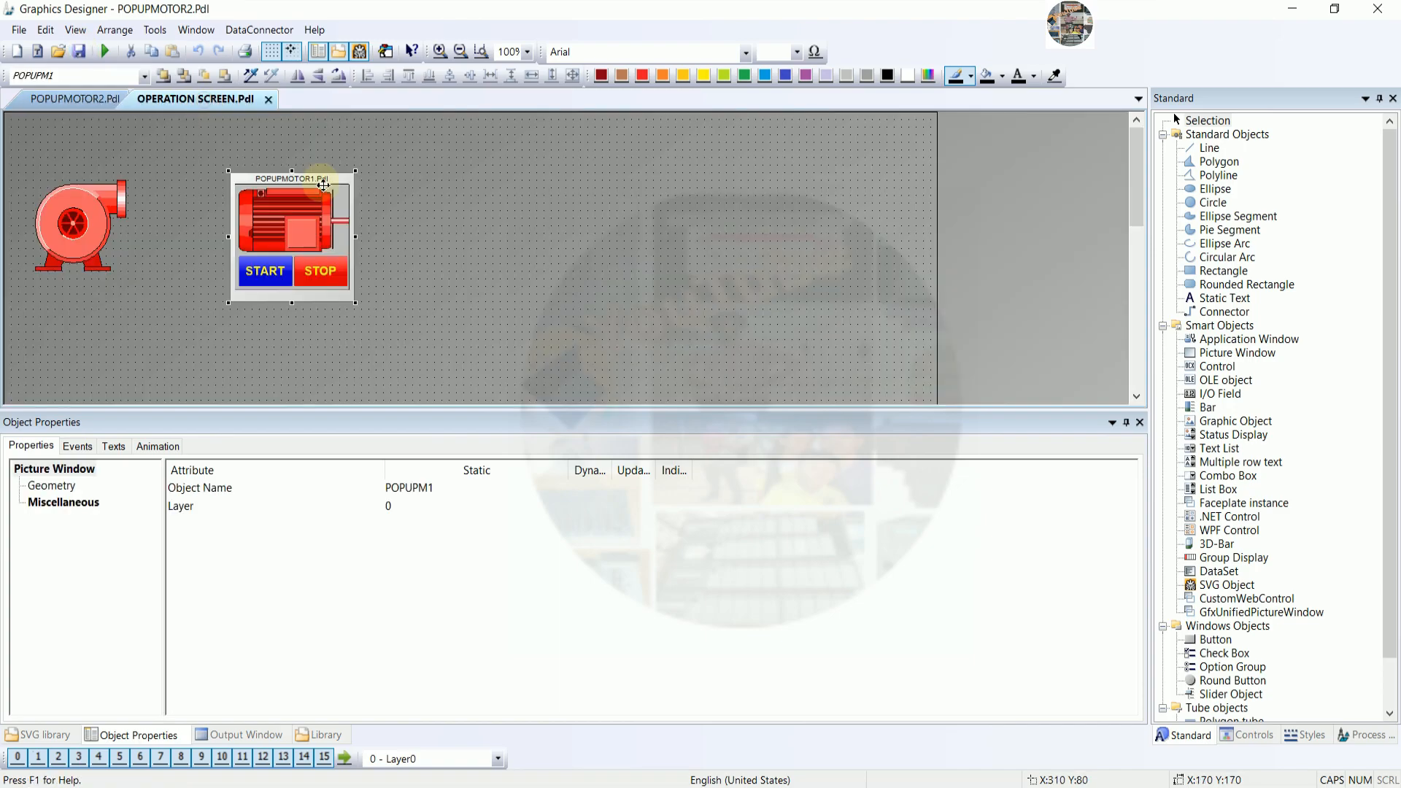
left_click(91, 227)
right_click(93, 224)
left_click(142, 267)
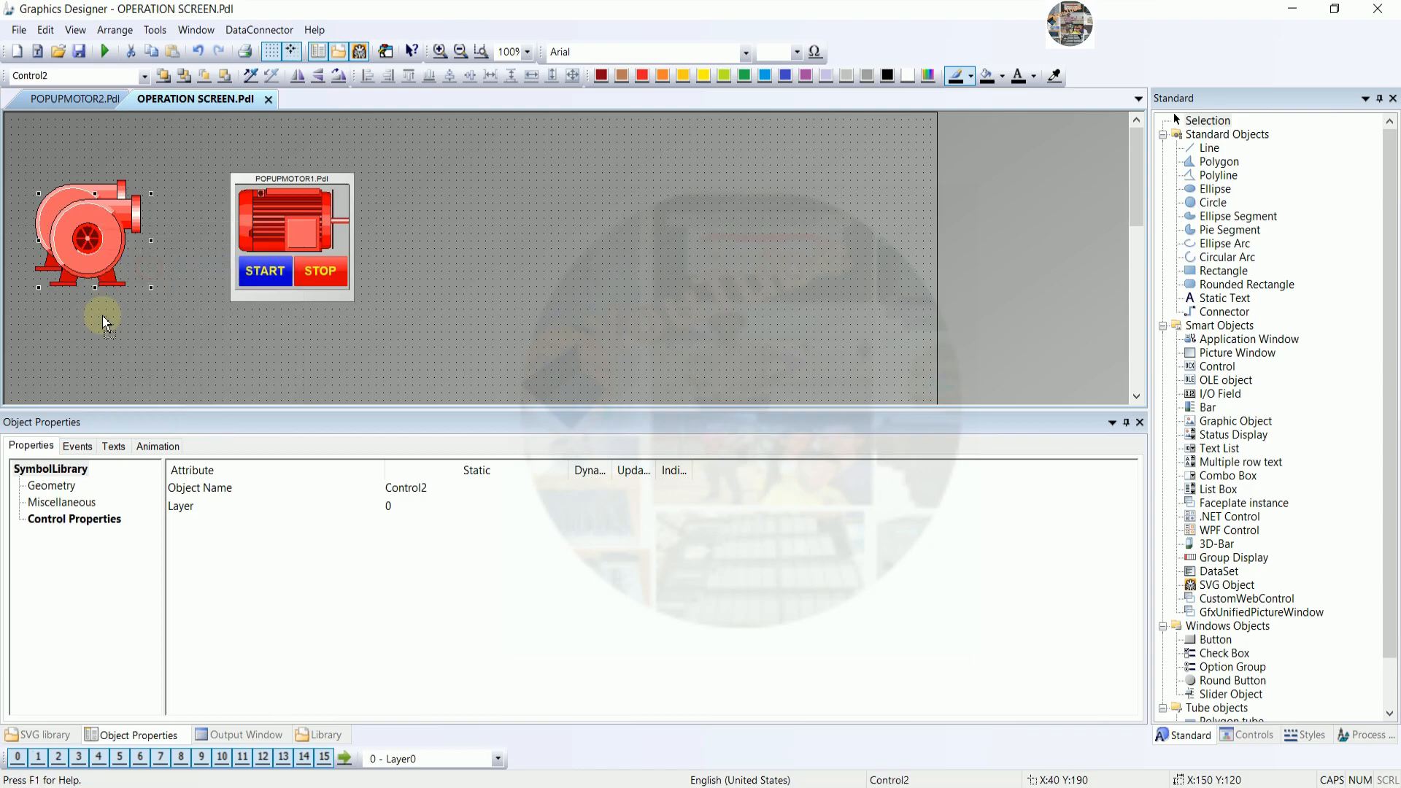
left_click(91, 342)
left_click_drag(178, 412, 177, 520)
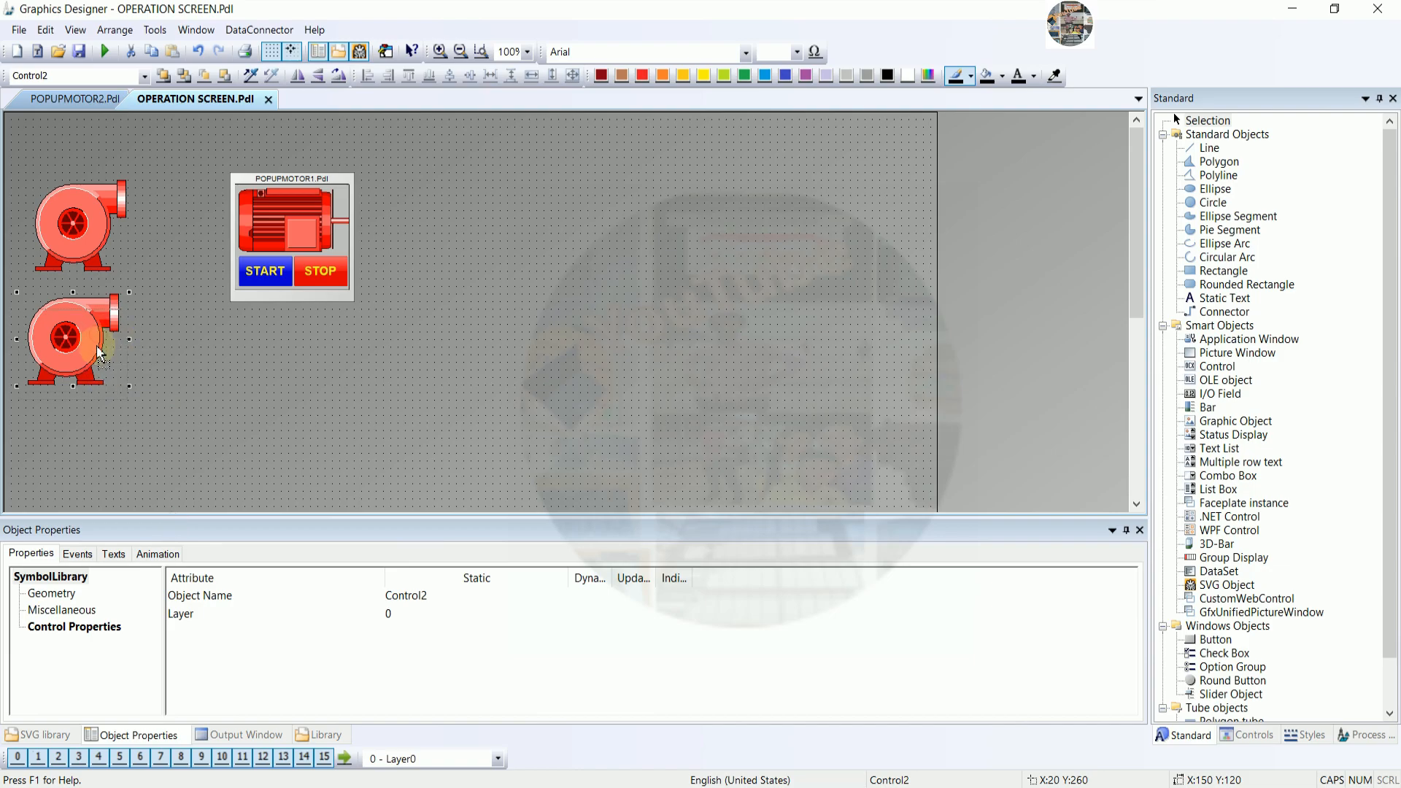
left_click_drag(102, 338, 102, 354)
left_click(245, 333)
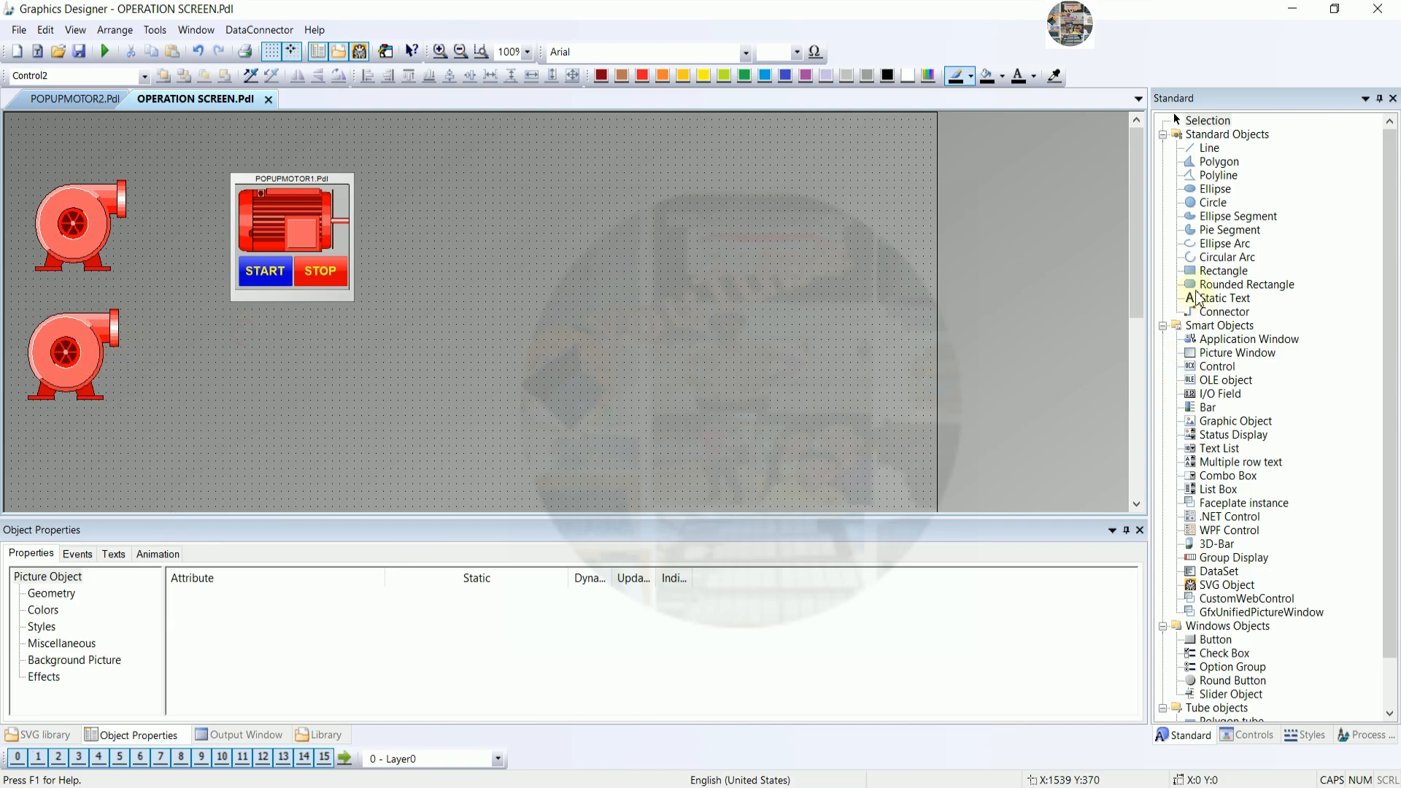
- Add a static text reading MOTOR1 between the upper motor symbol and the popup picture window
left_click(1197, 290)
left_click(1204, 299)
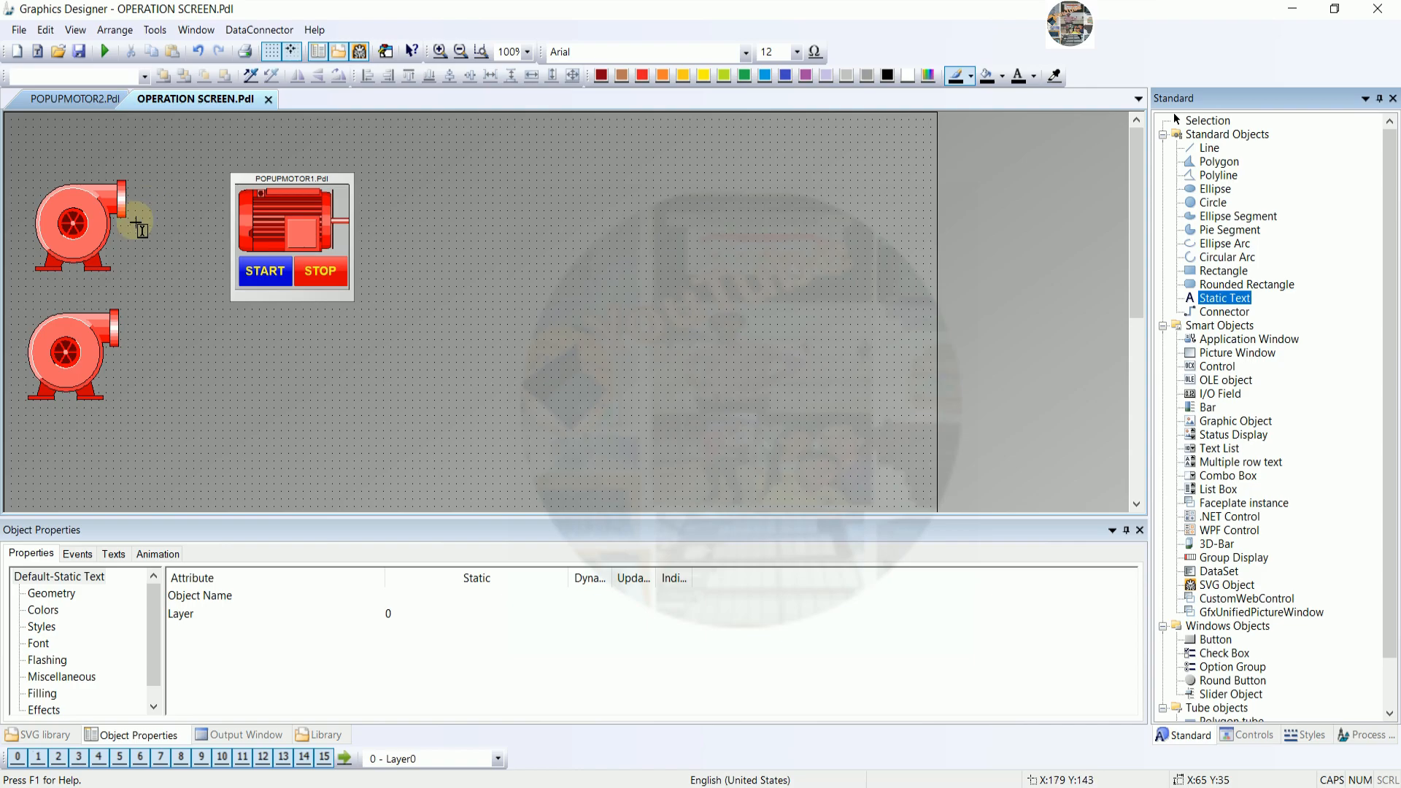
mouse_move(135, 210)
left_mouse_down()
mouse_move(172, 237)
mouse_move(216, 242)
left_mouse_up()
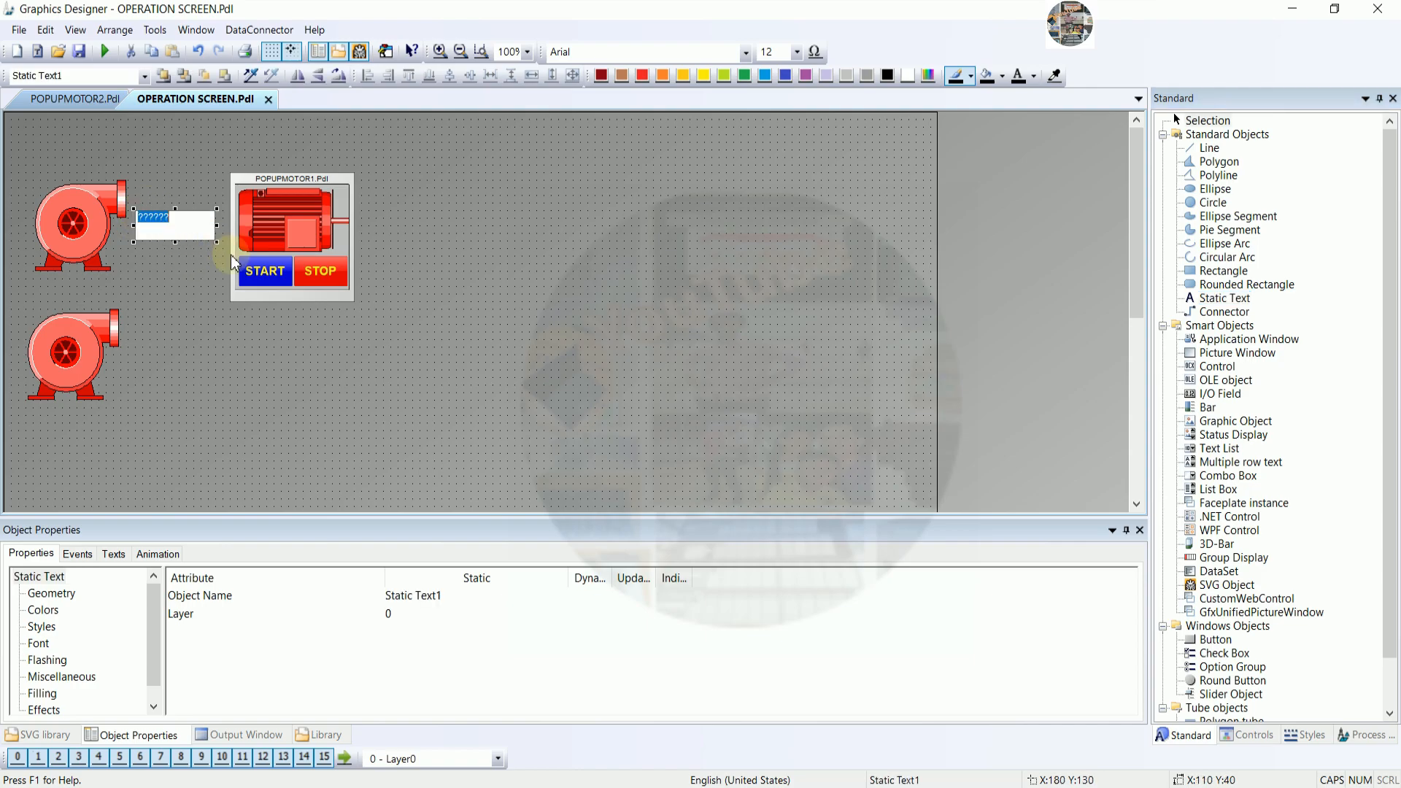
type("MOTOR1")
left_click(165, 305)
- Turn off Global Shadow and Global Color Scheme for the MOTOR1 label
left_click(176, 216)
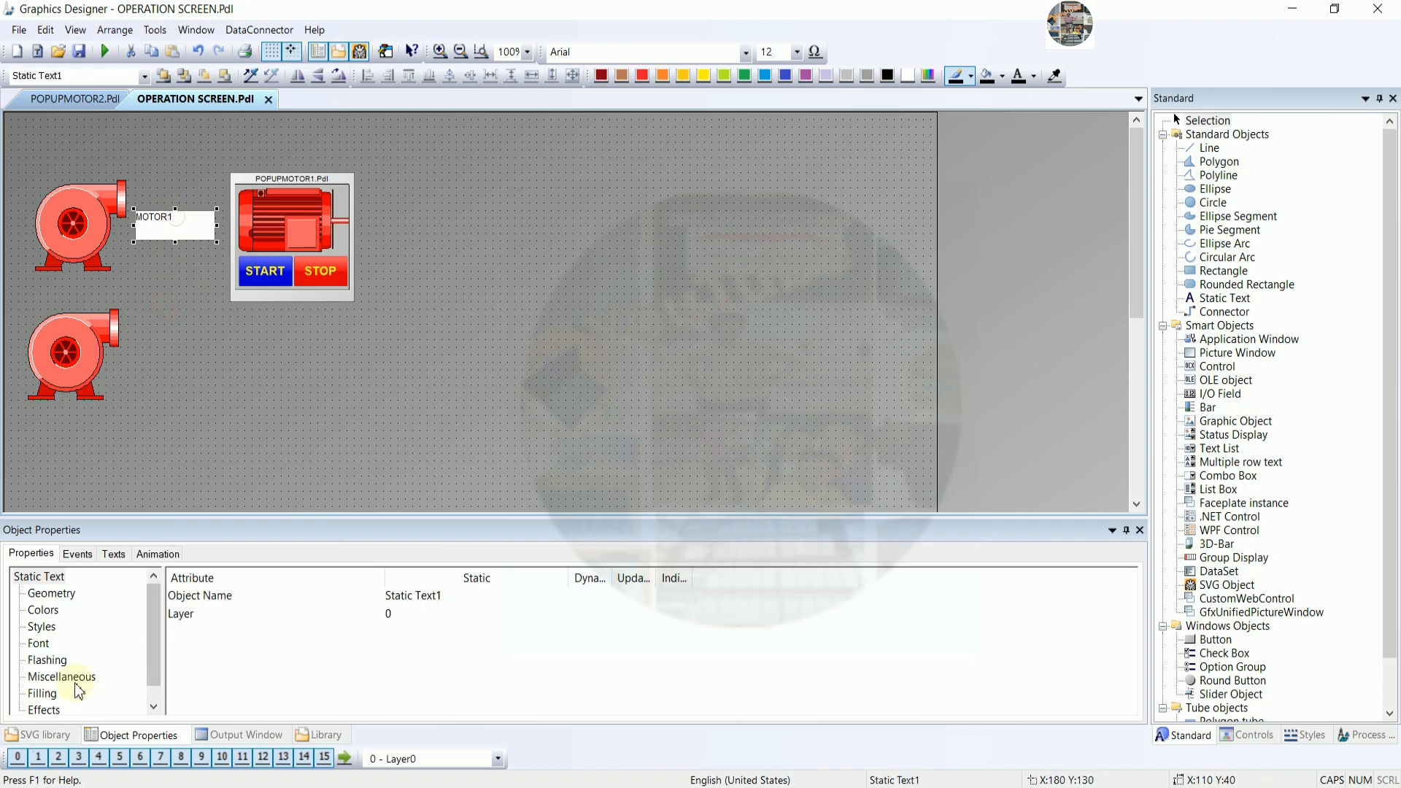
left_click(65, 705)
left_click(317, 619)
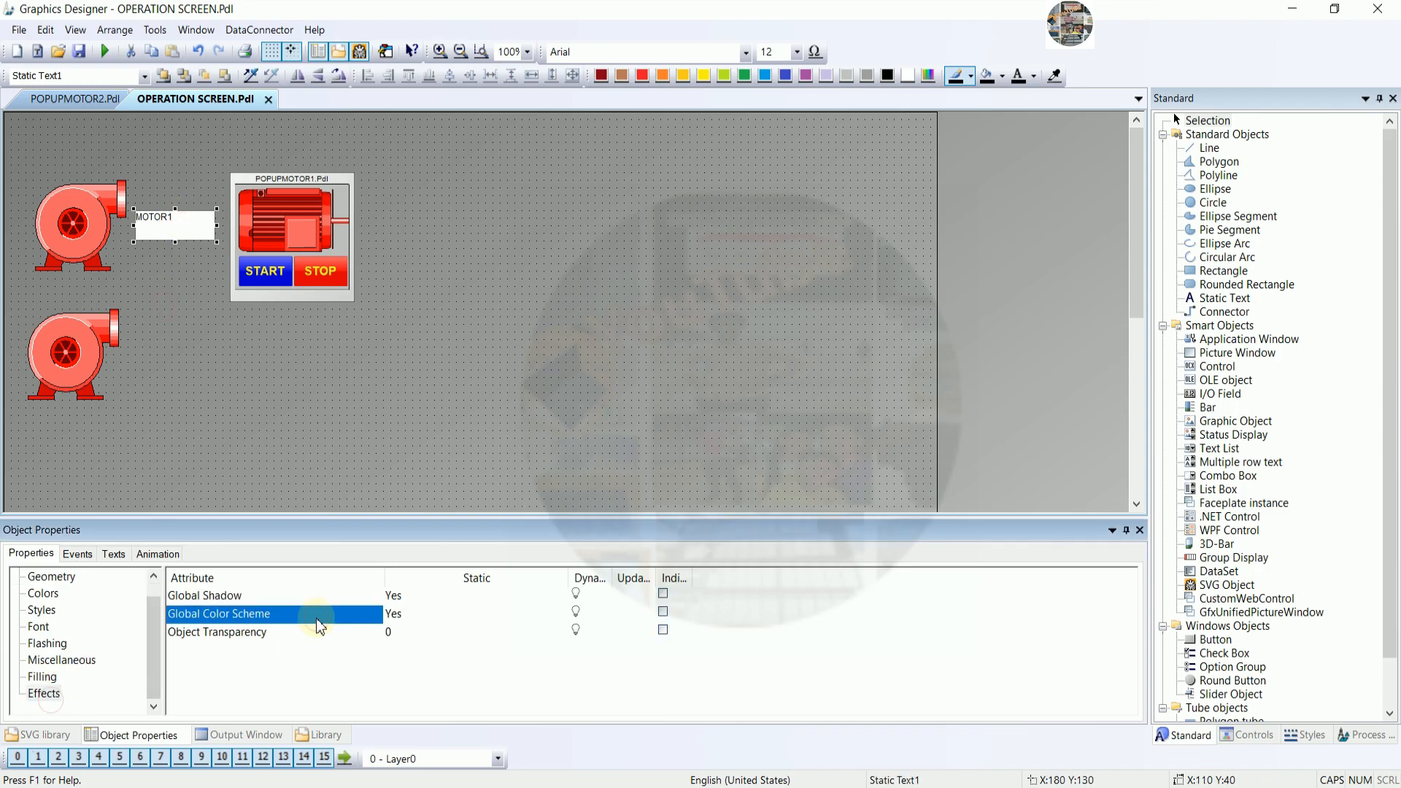
double_click(333, 597)
scroll(155, 628, "up", 1)
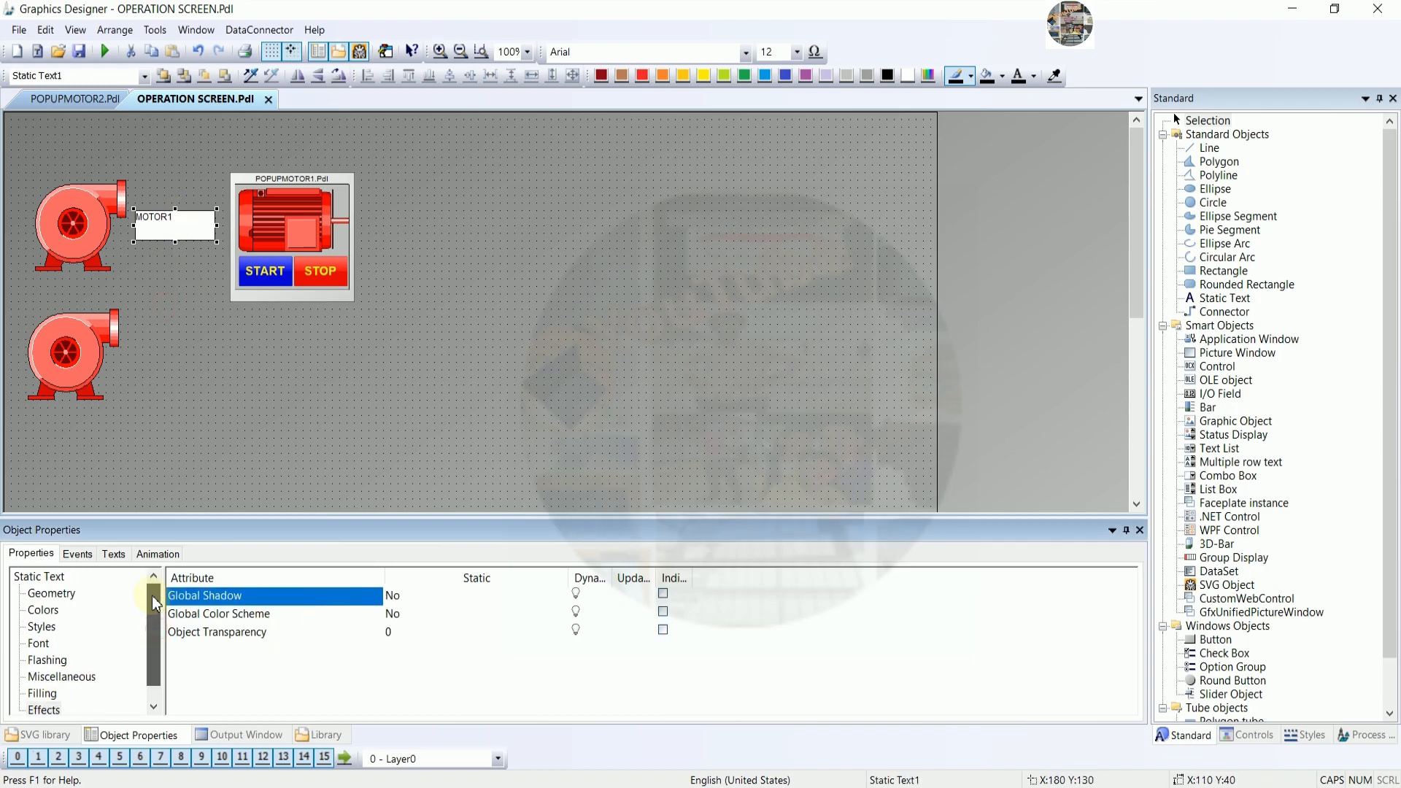
- Set the MOTOR1 label's font size to 25 and make the text bold
left_click(38, 643)
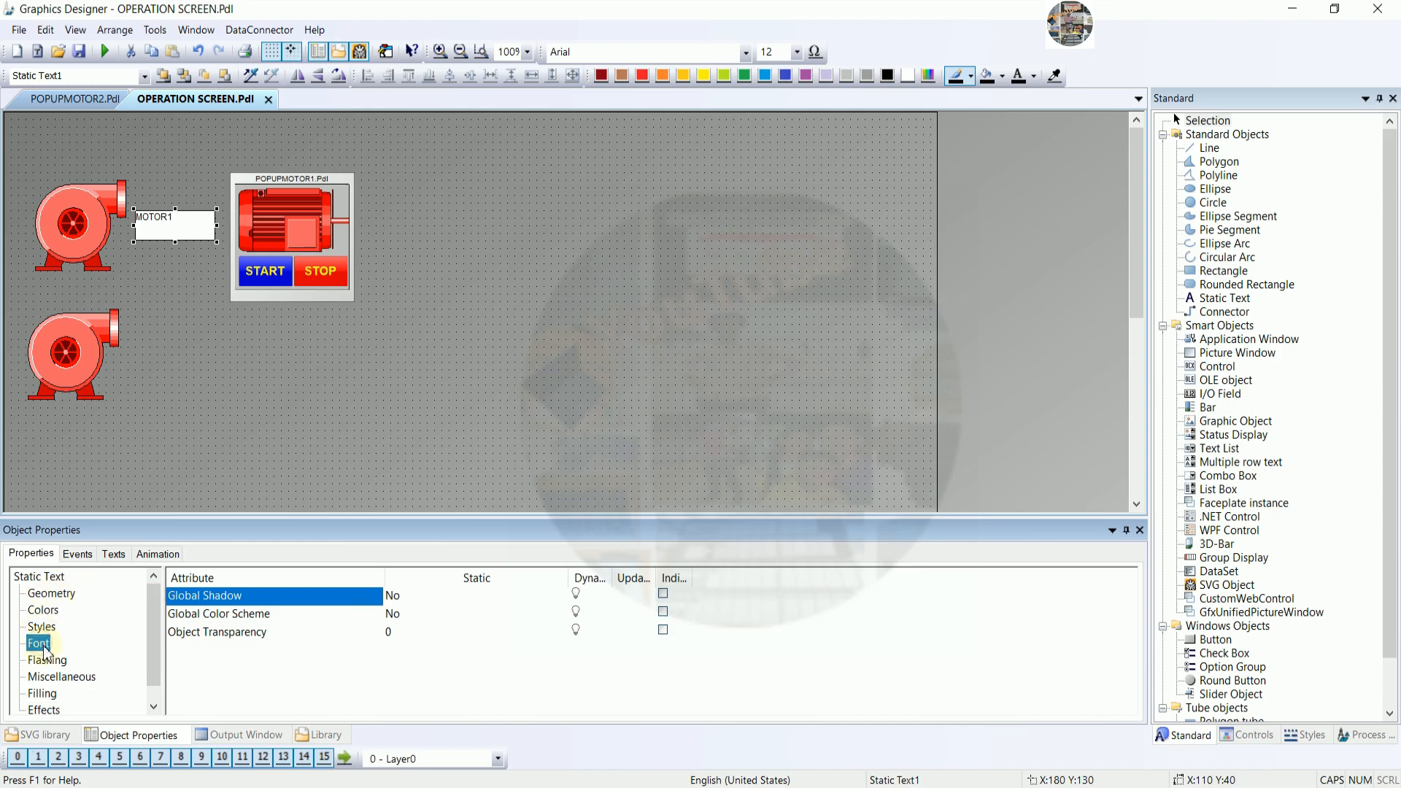
double_click(327, 633)
type("25")
key("Return")
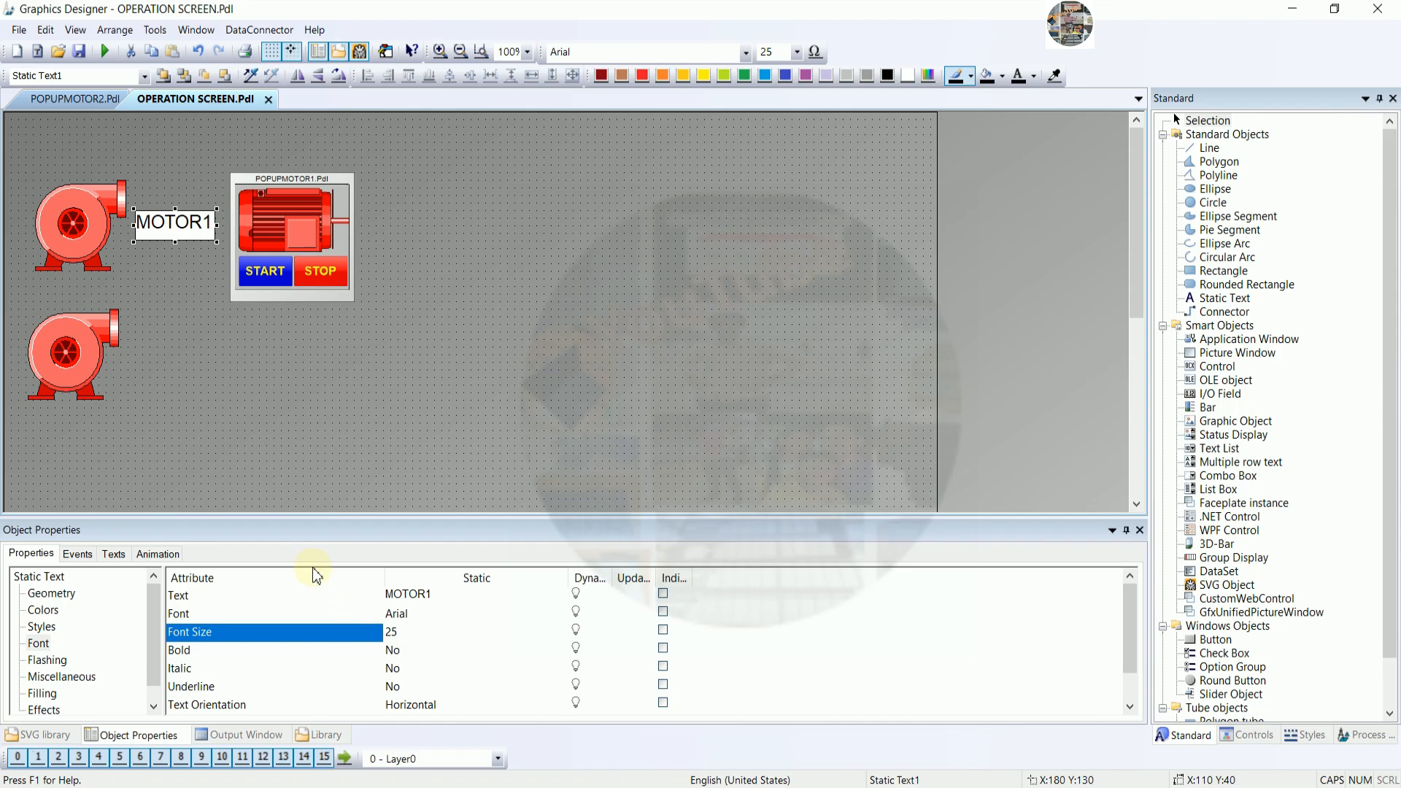
left_click(340, 648)
double_click(339, 648)
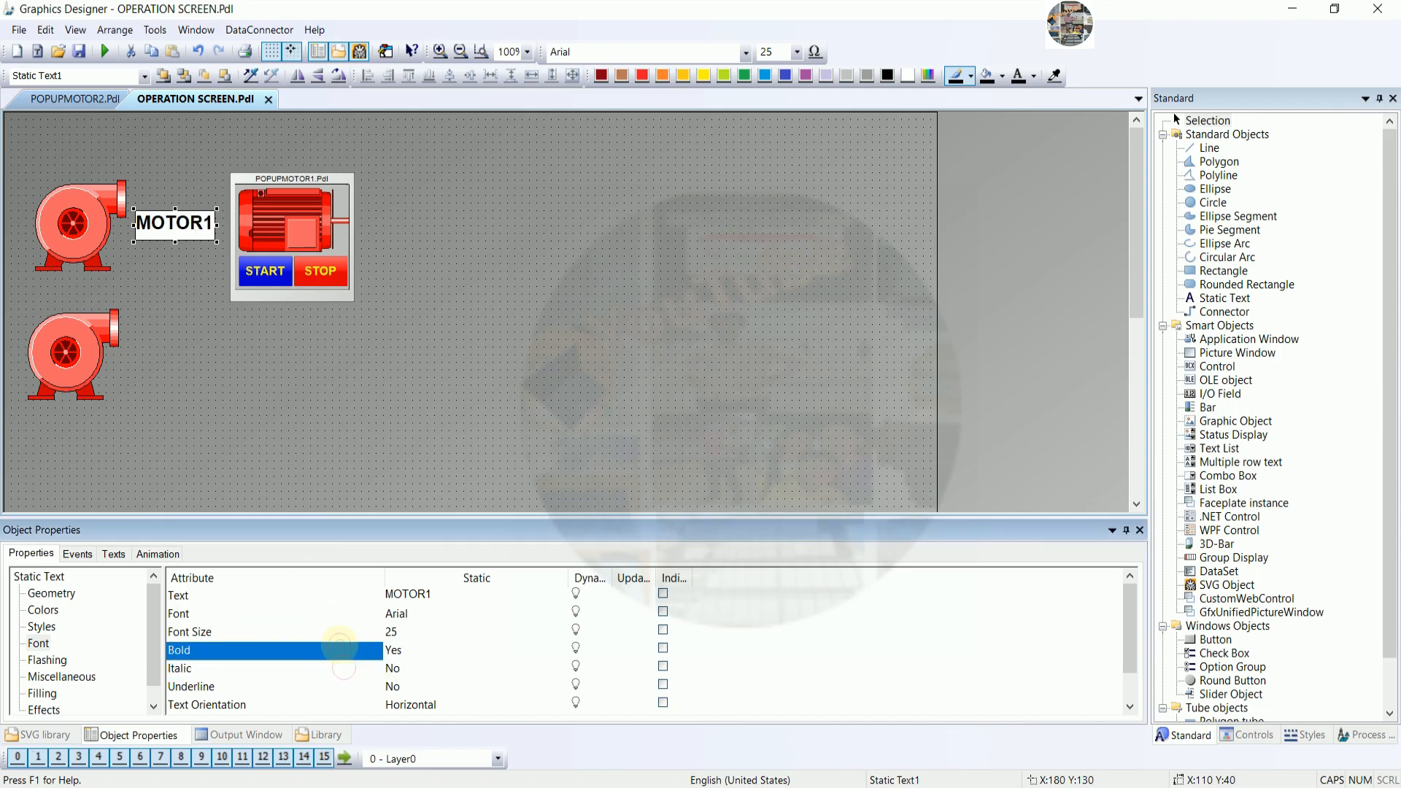
- Widen the MOTOR1 label to 130 so the bold text has space on both sides
left_click(179, 250)
left_click(178, 248)
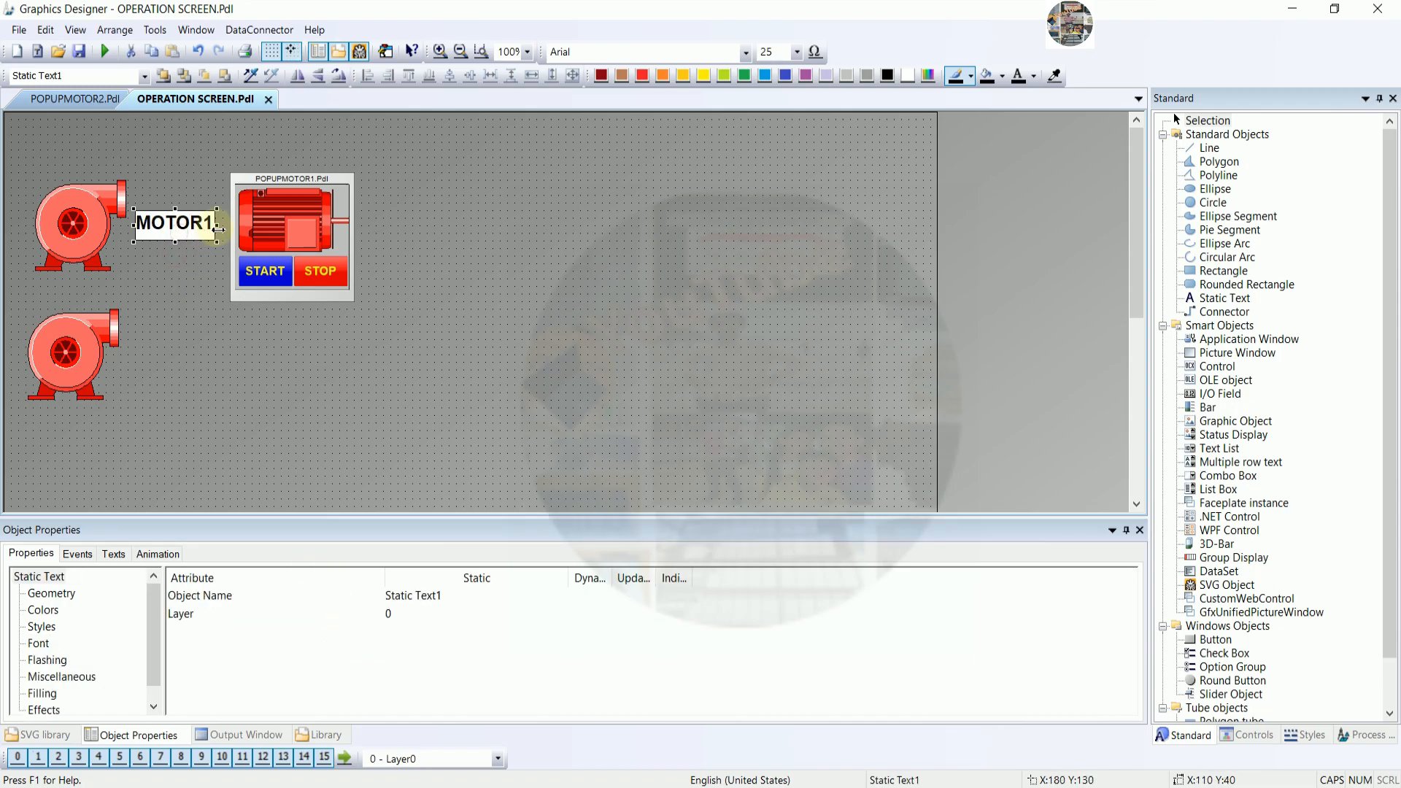
left_click_drag(134, 224, 126, 224)
- Set both the X Alignment and the Y Alignment of the MOTOR1 label to Centered
left_click(47, 660)
left_click(41, 626)
left_click(38, 643)
left_click(358, 687)
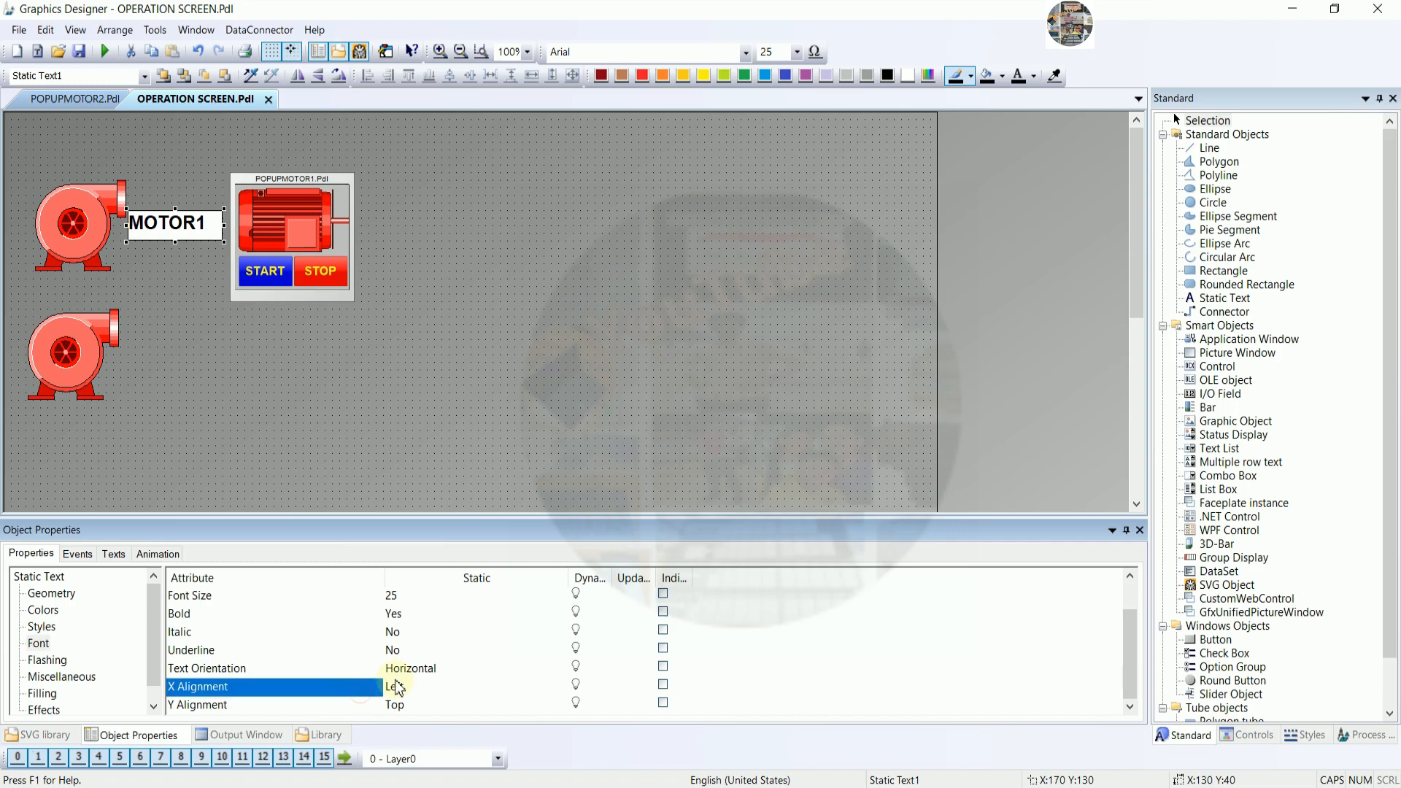
left_click(330, 686)
left_click(385, 604)
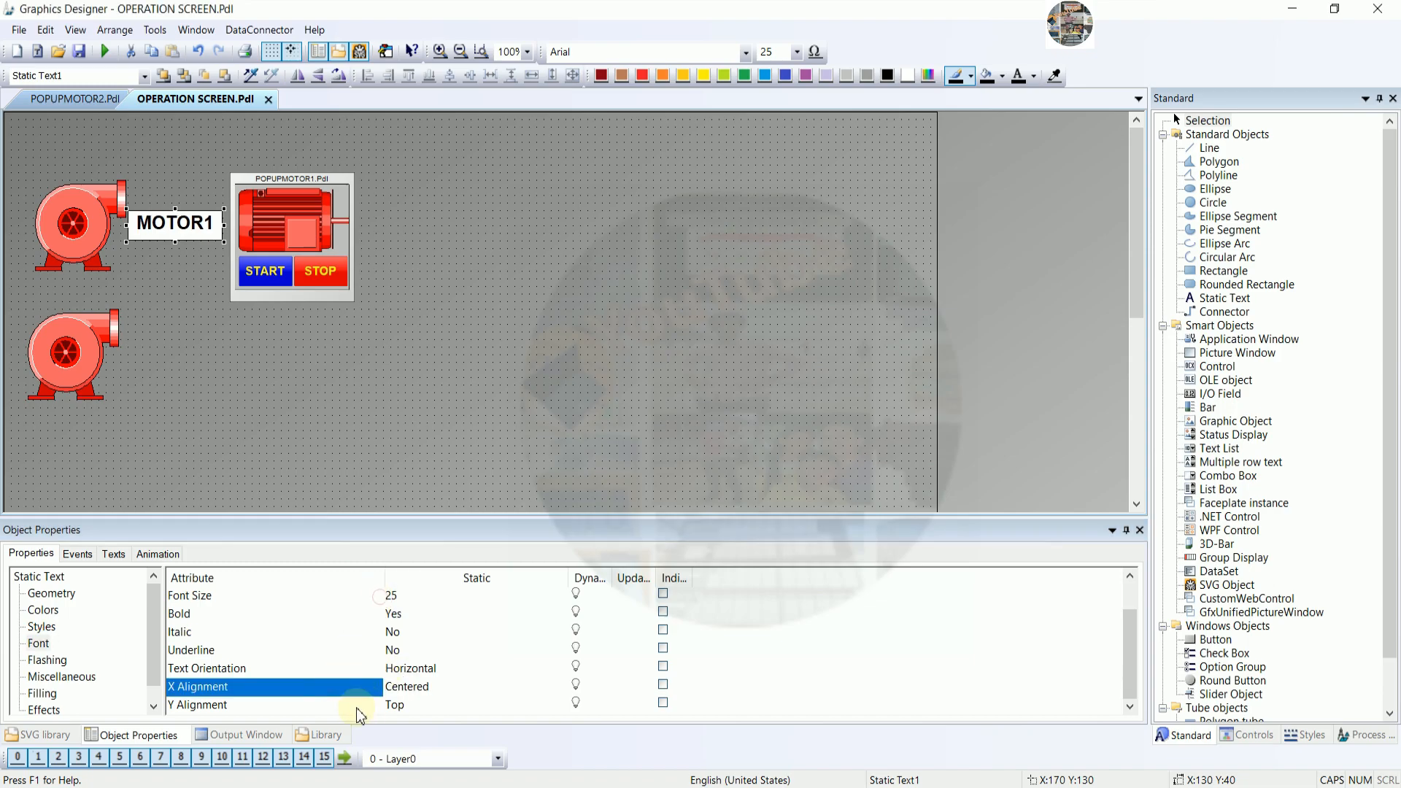
left_click(359, 705)
left_click(359, 705)
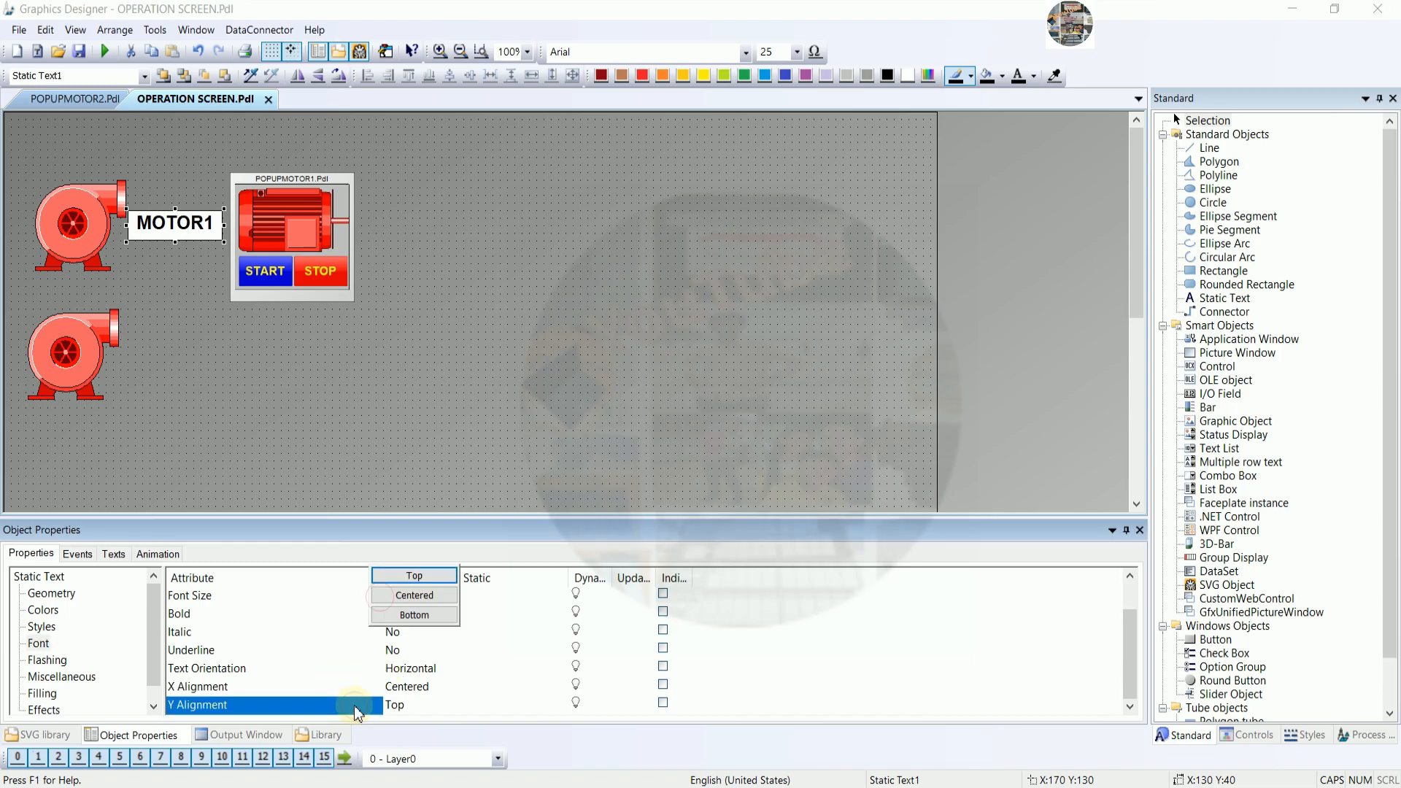
left_click(411, 604)
left_click(292, 453)
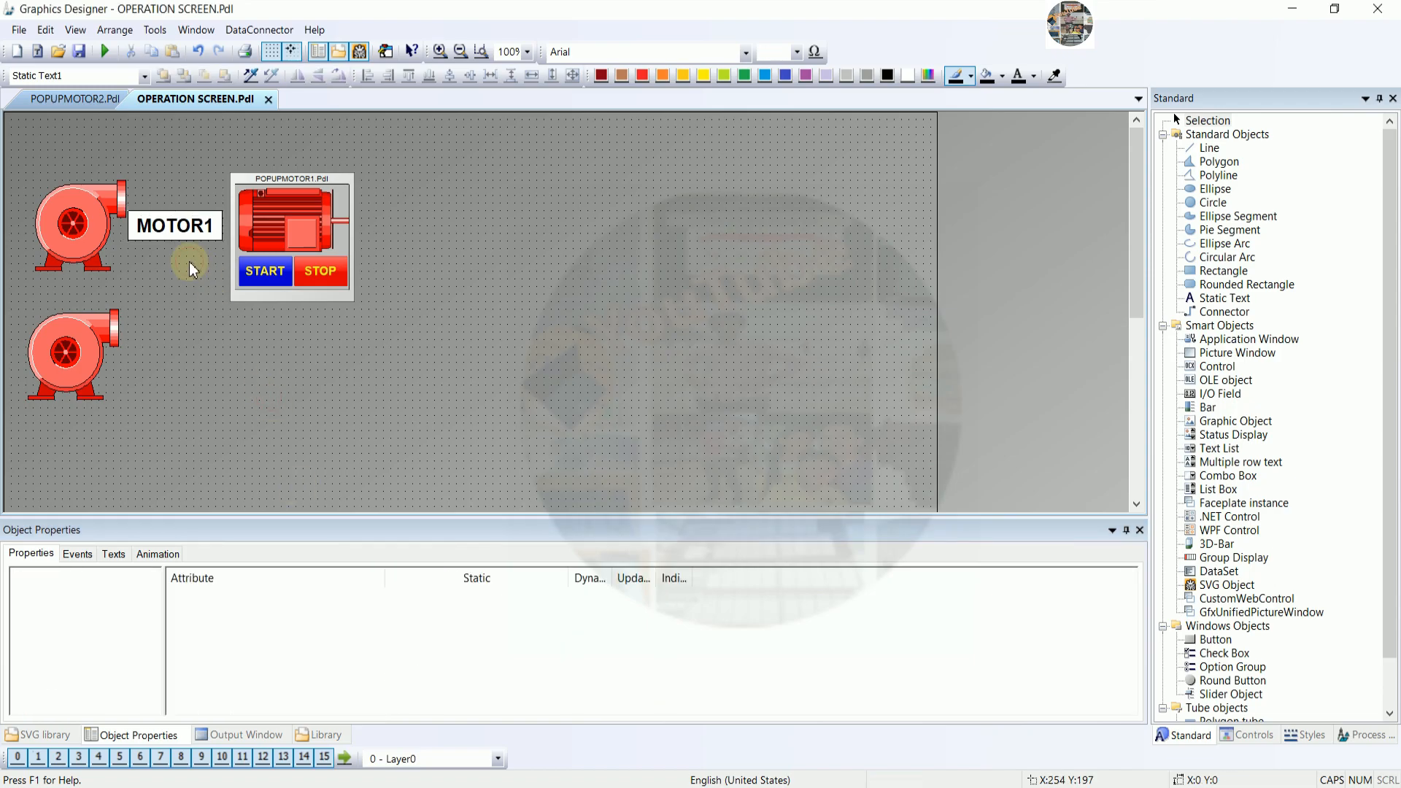
- Move the MOTOR1 label above the upper motor symbol, to X 50 and Y 40
left_click(176, 230)
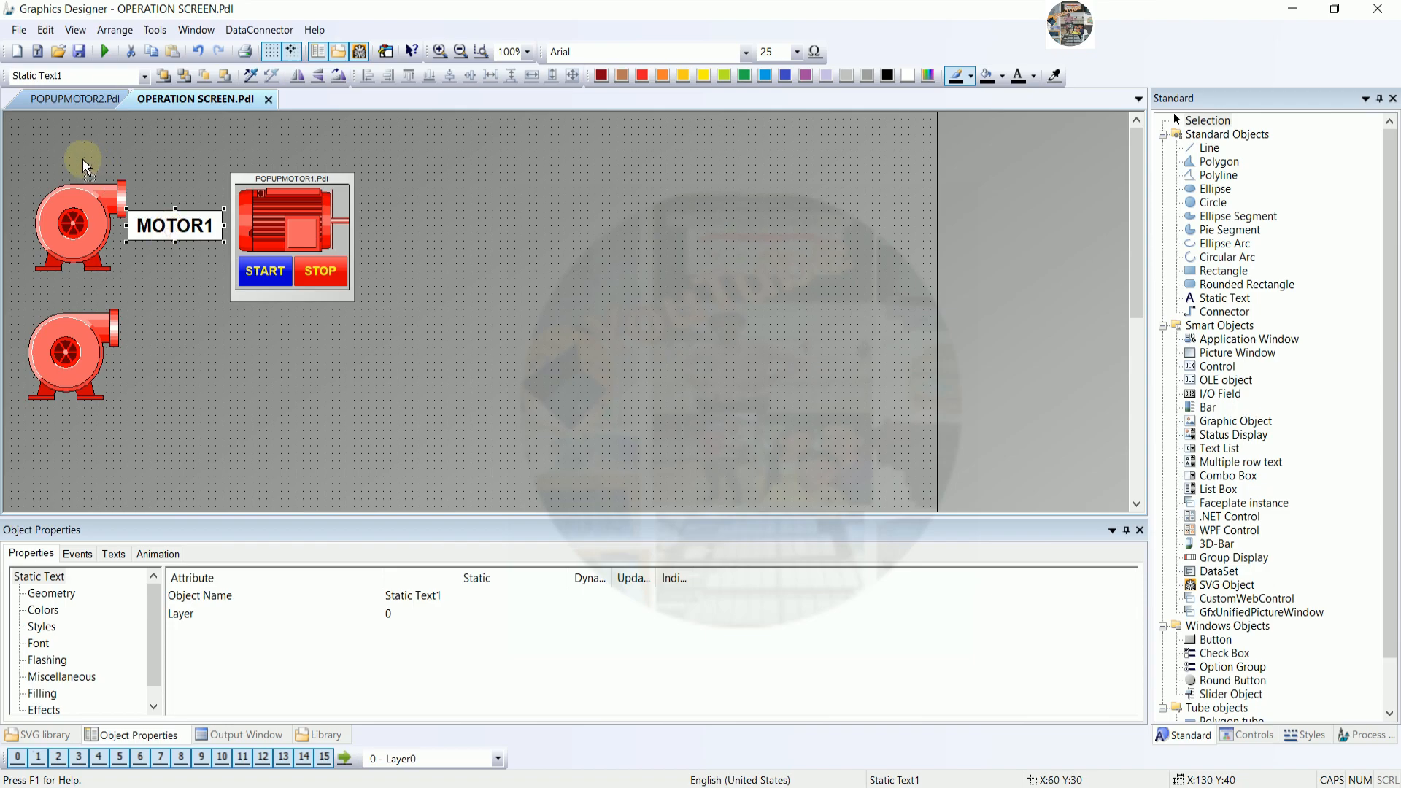
left_click_drag(84, 167, 80, 154)
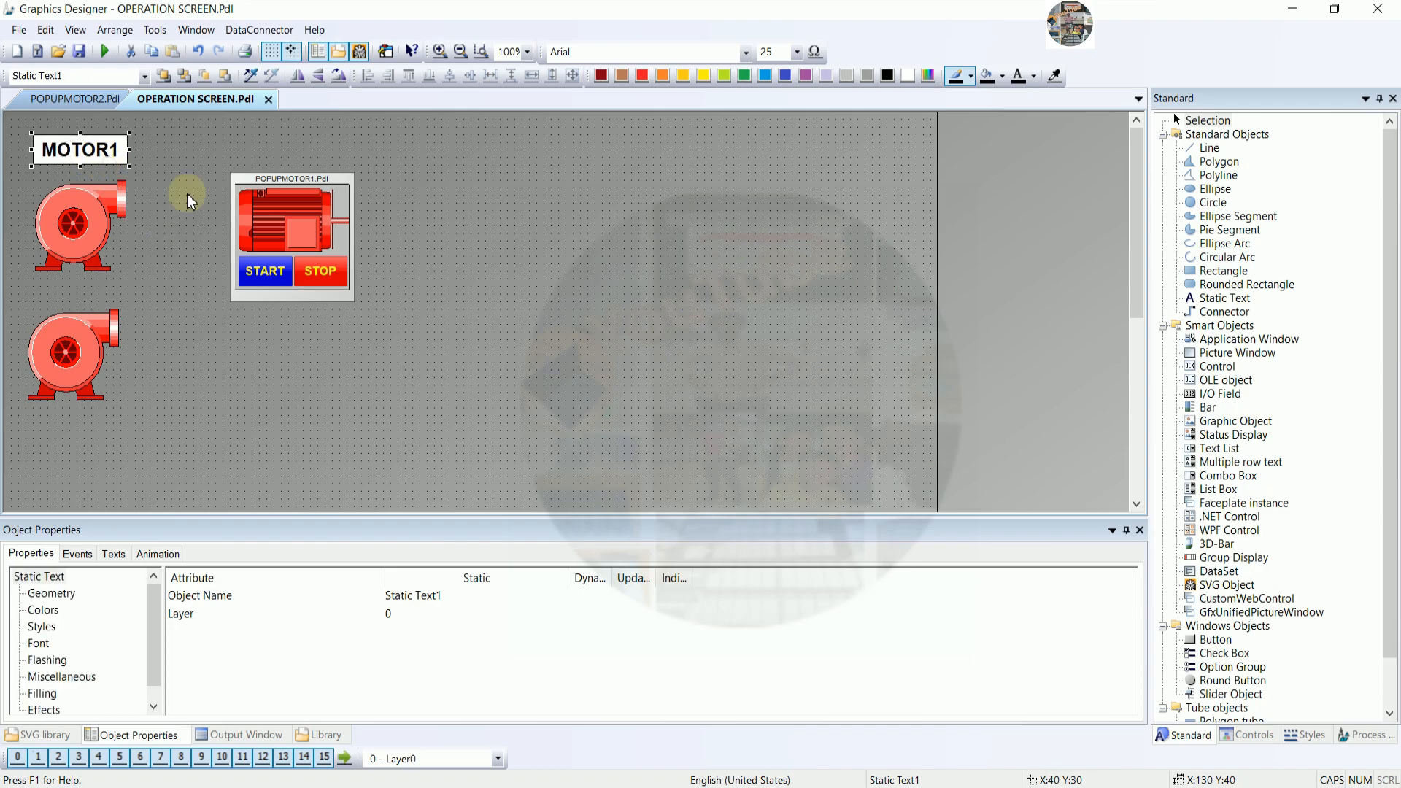
key("Down")
key("Right")
key("Left")
key("Right")
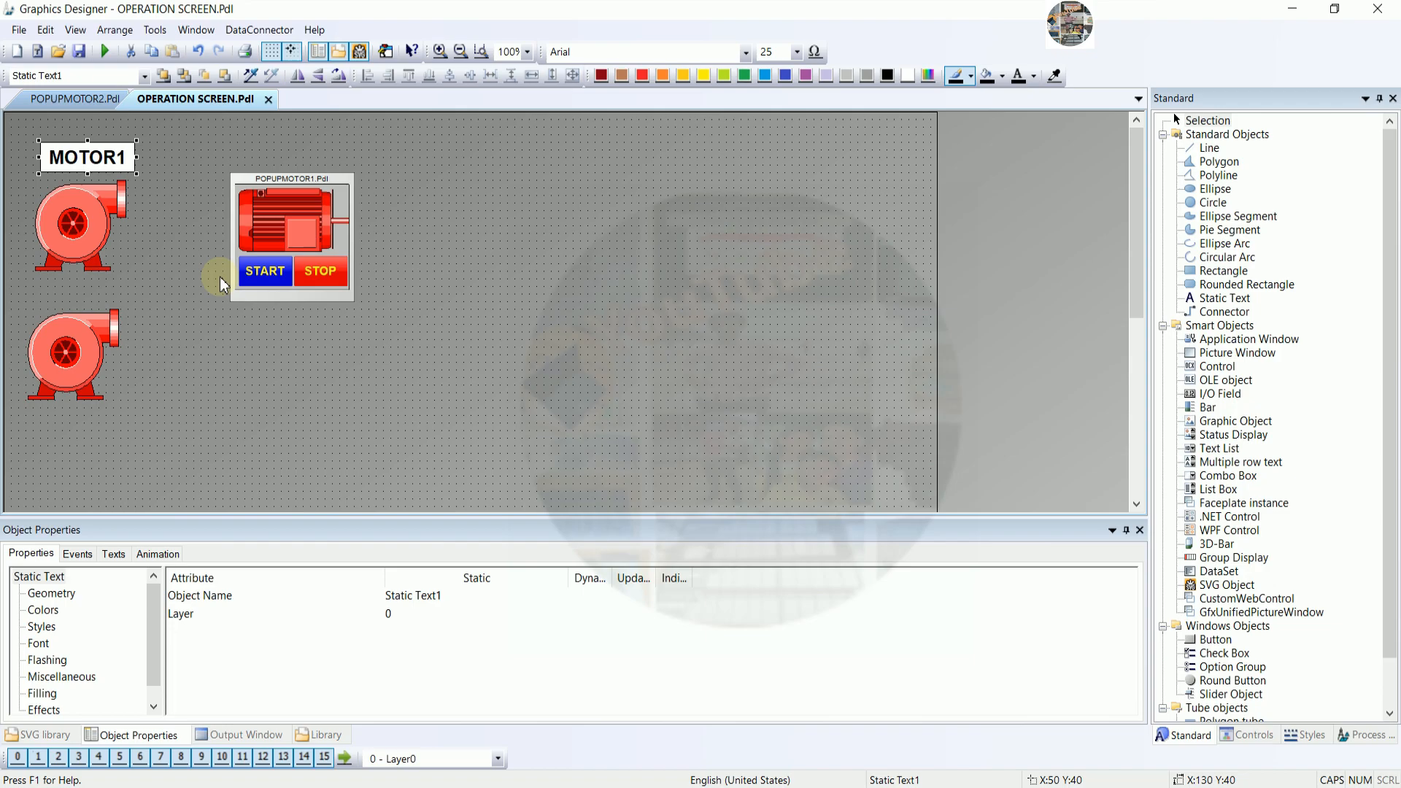
- Duplicate the MOTOR1 label, place the copy above the lower motor symbol and change its text to MOTOR2
right_click(106, 162)
left_click(168, 207)
left_click_drag(123, 183, 100, 304)
double_click(103, 298)
left_click(118, 292)
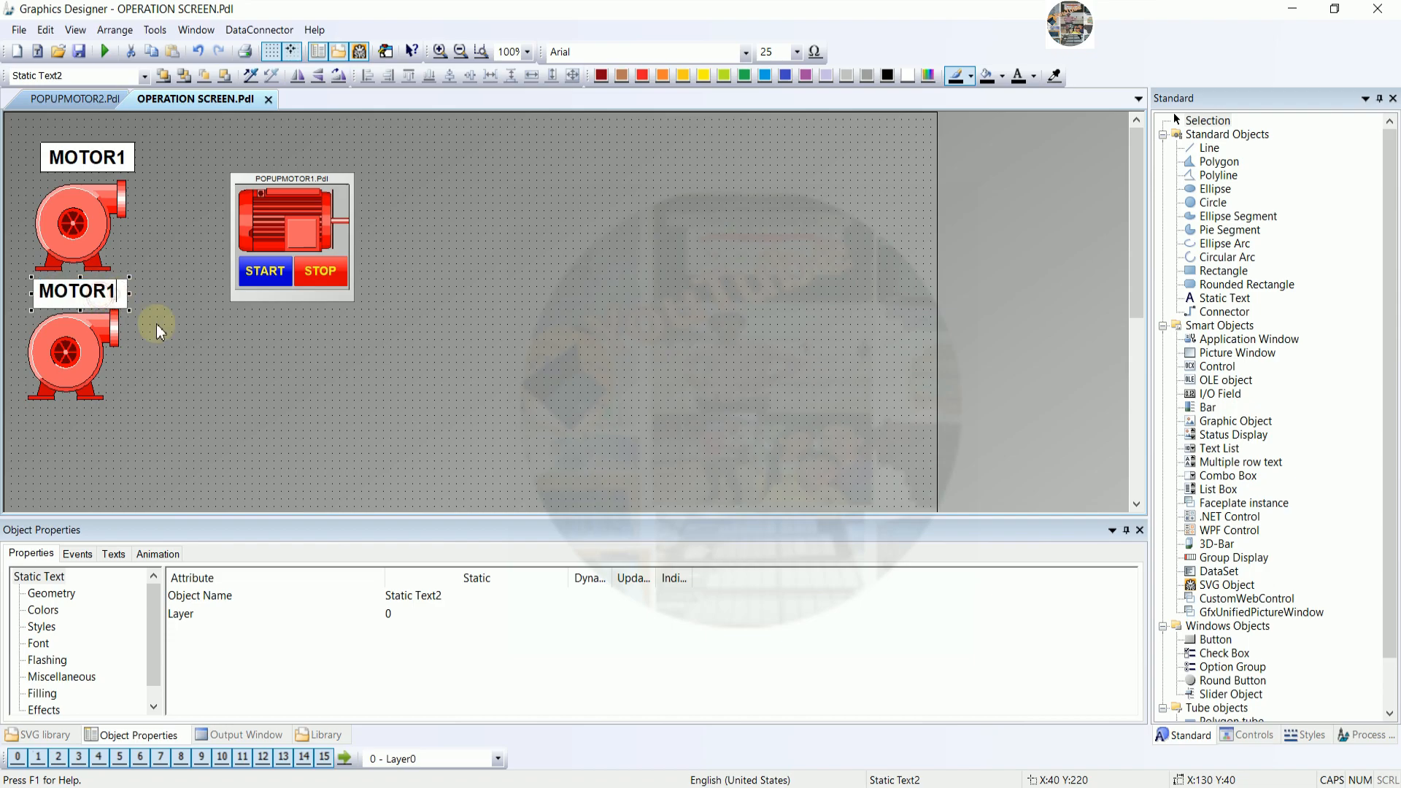
left_click(219, 392)
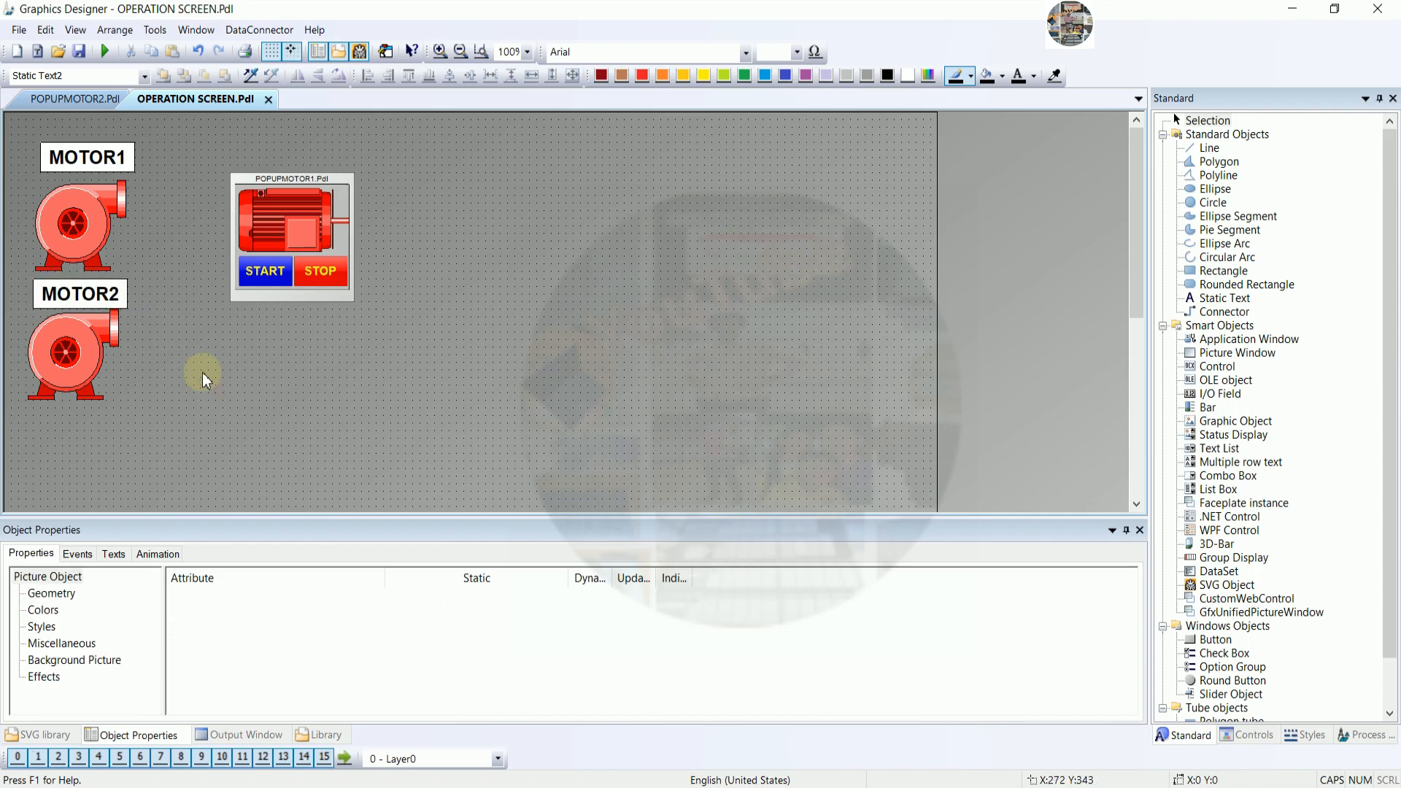
- Enlarge the POPUPM1 picture window to 210 by 200 and move it up, closer to the motor symbols
left_click(267, 286)
left_click_drag(357, 305, 385, 325)
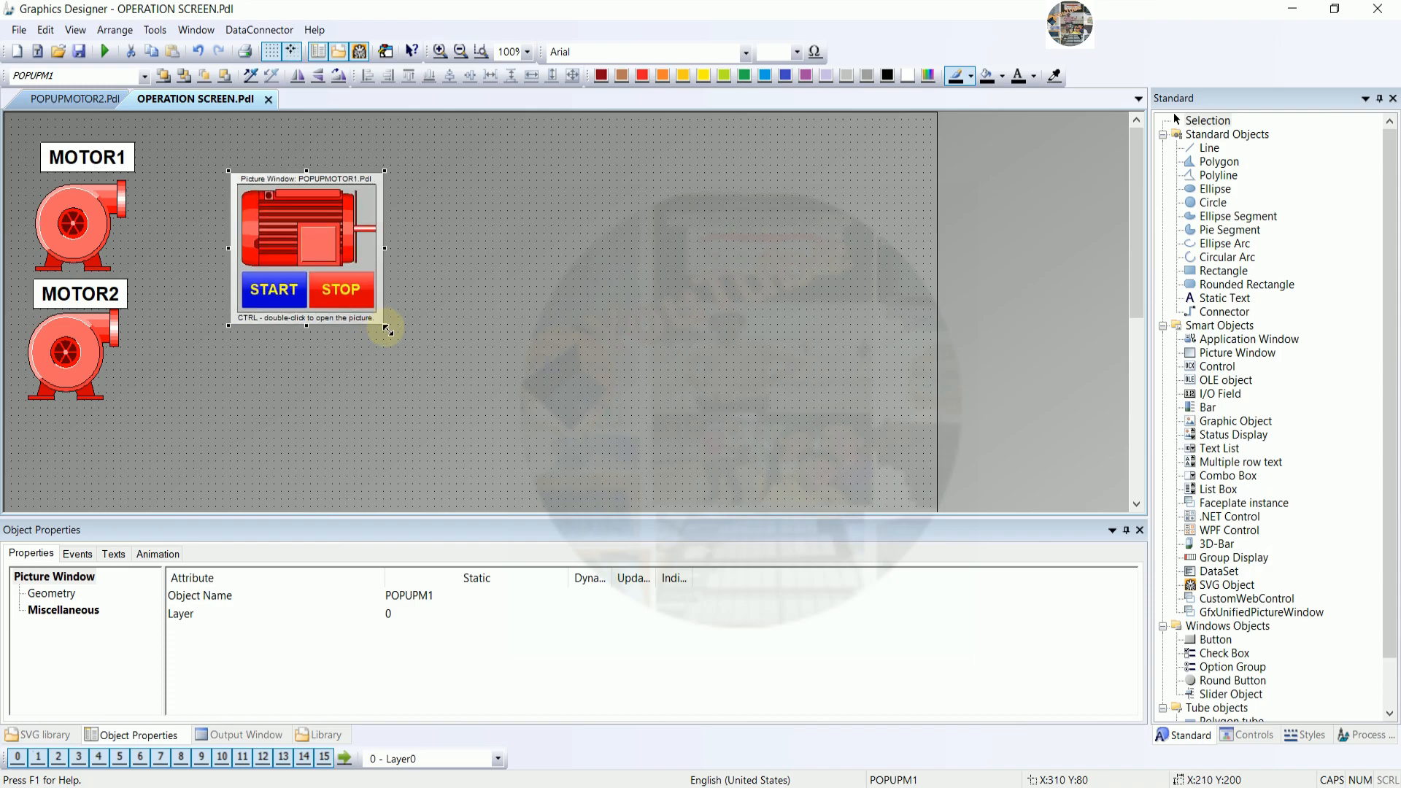
left_click_drag(295, 249, 259, 225)
left_click(438, 252)
- Duplicate the POPUPM1 picture window and place the copy to its right, level with the original
right_click(270, 197)
left_click(340, 243)
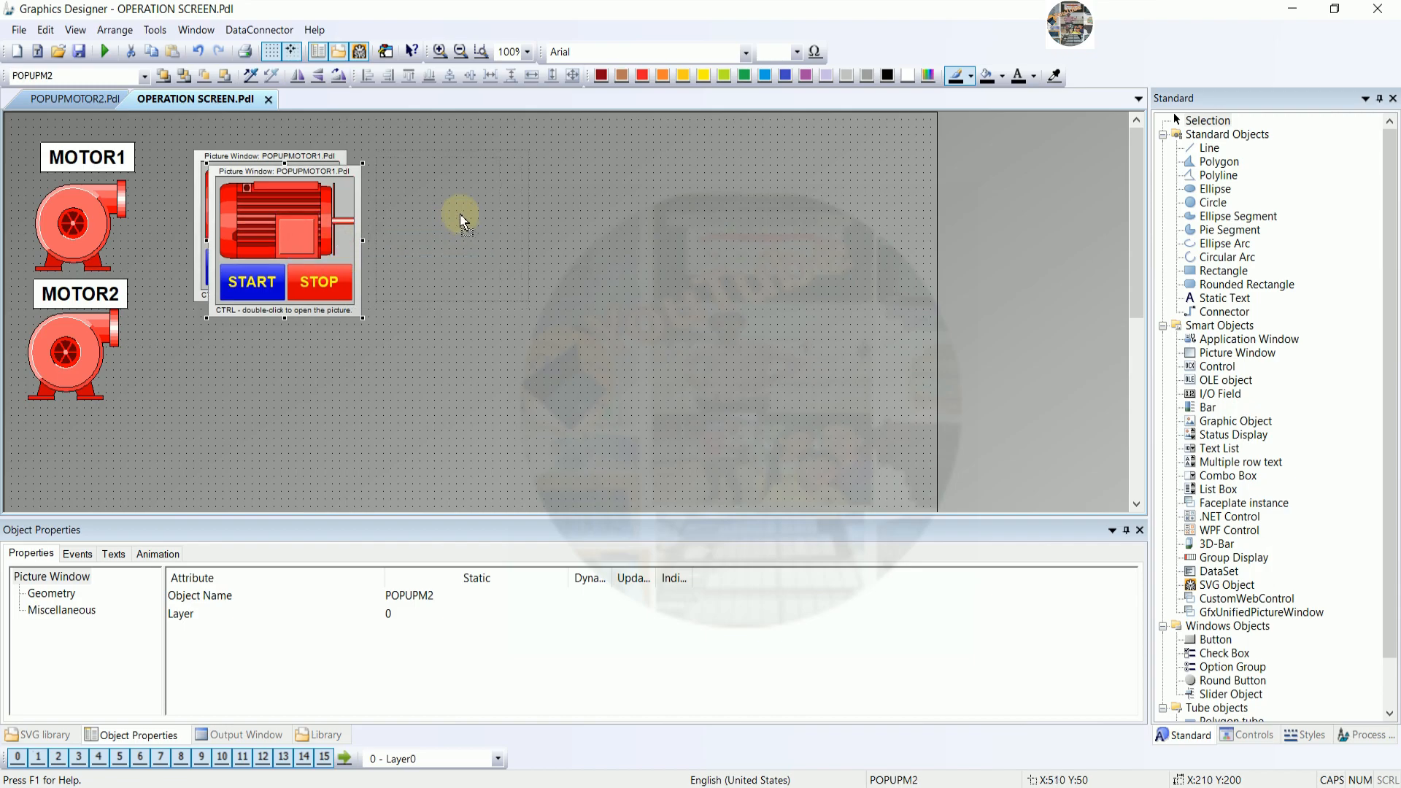
left_click_drag(304, 230, 465, 222)
key("Up")
key("Up")
key("Up")
key("Up")
key("Up")
key("Up")
key("Up")
key("Up")
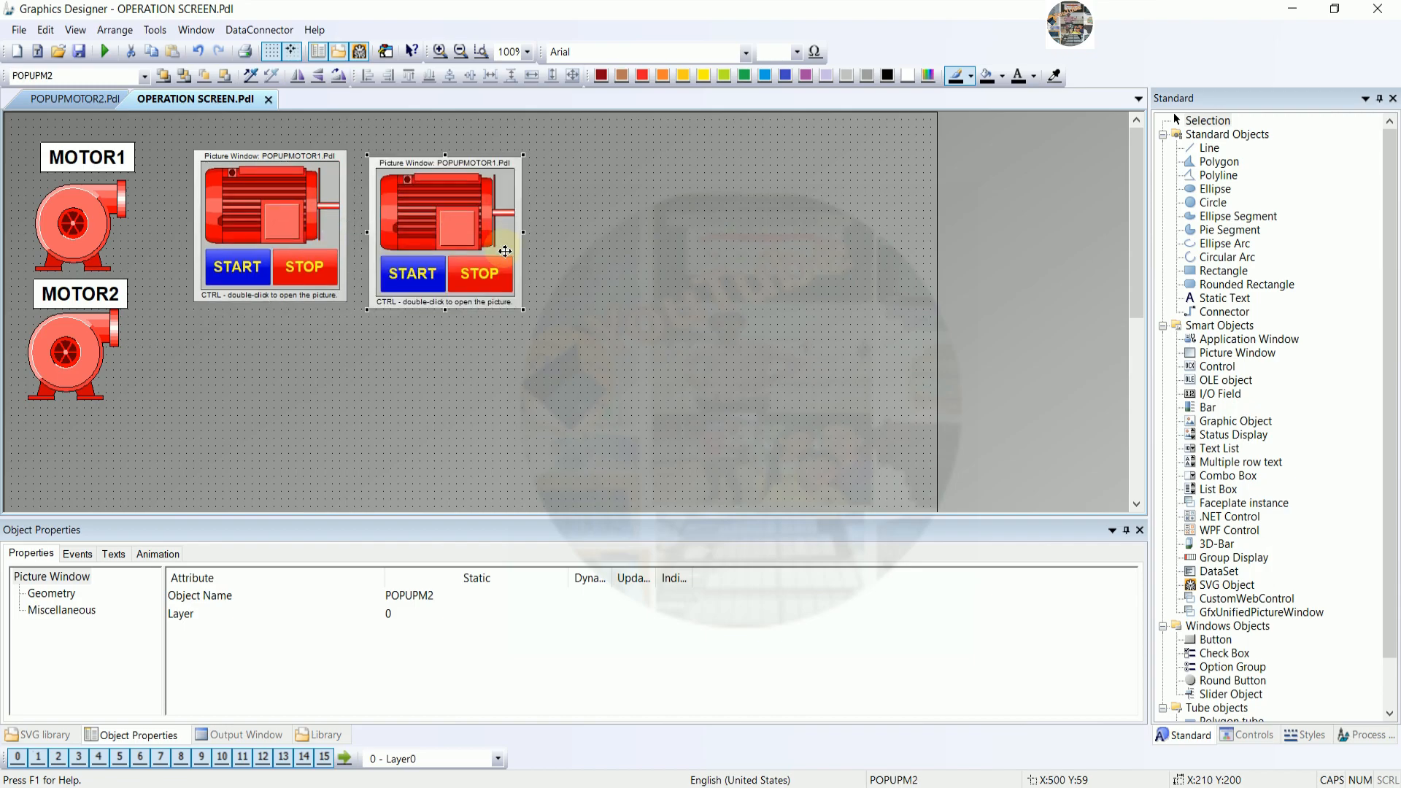
key("Up")
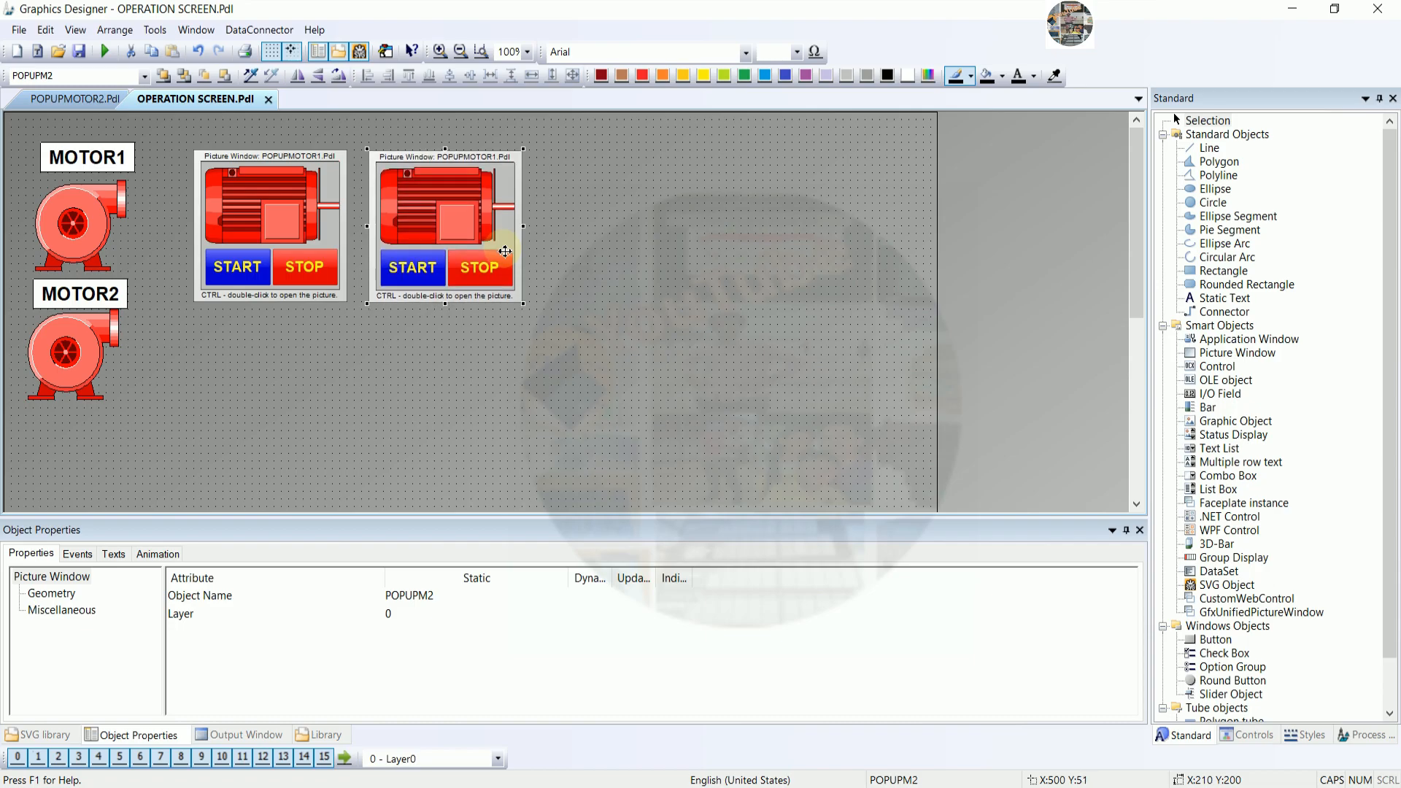
- Assign POPUPMOTOR2.Pdl as the picture shown in the POPUPM2 picture window
left_click(68, 578)
left_click(416, 596)
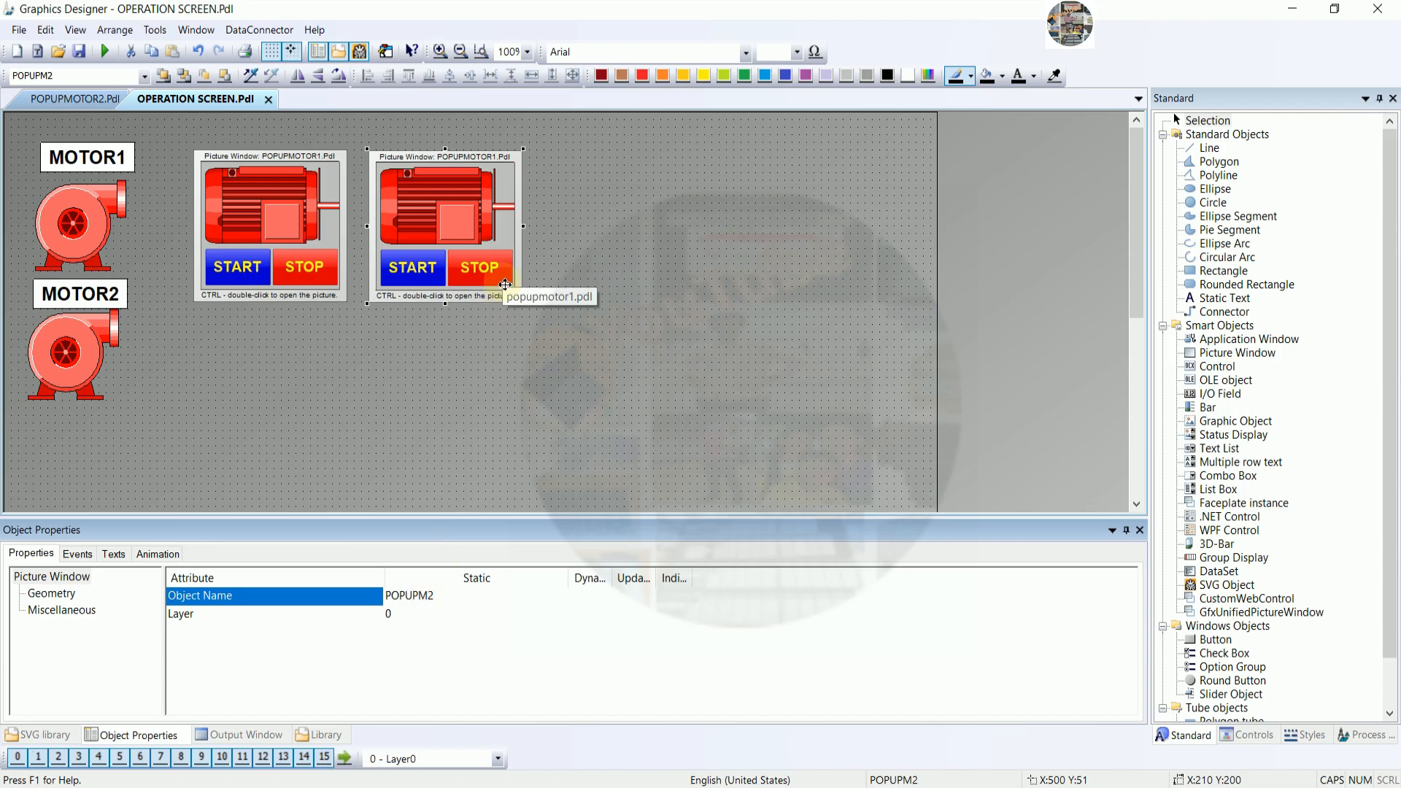
left_click_drag(158, 518, 175, 425)
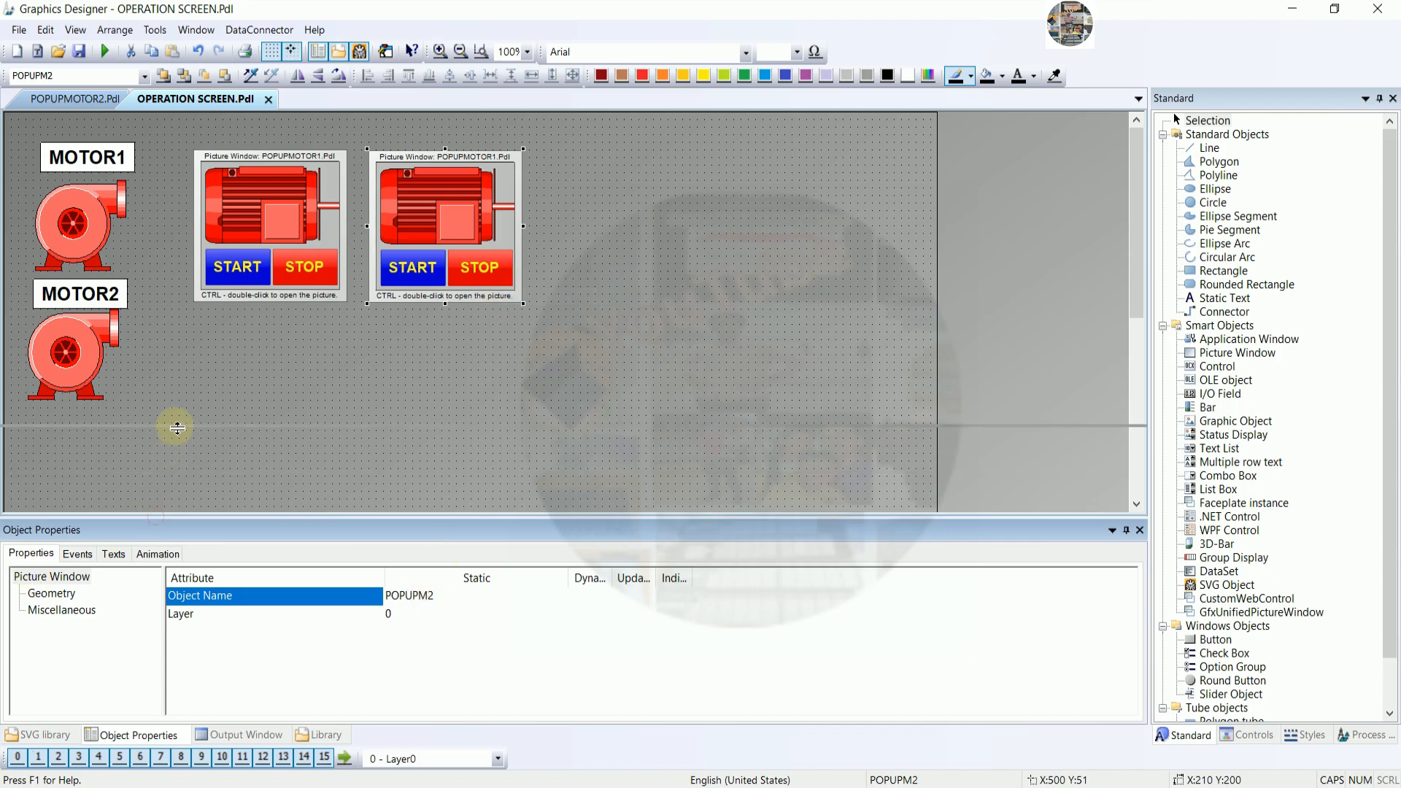
left_click(58, 520)
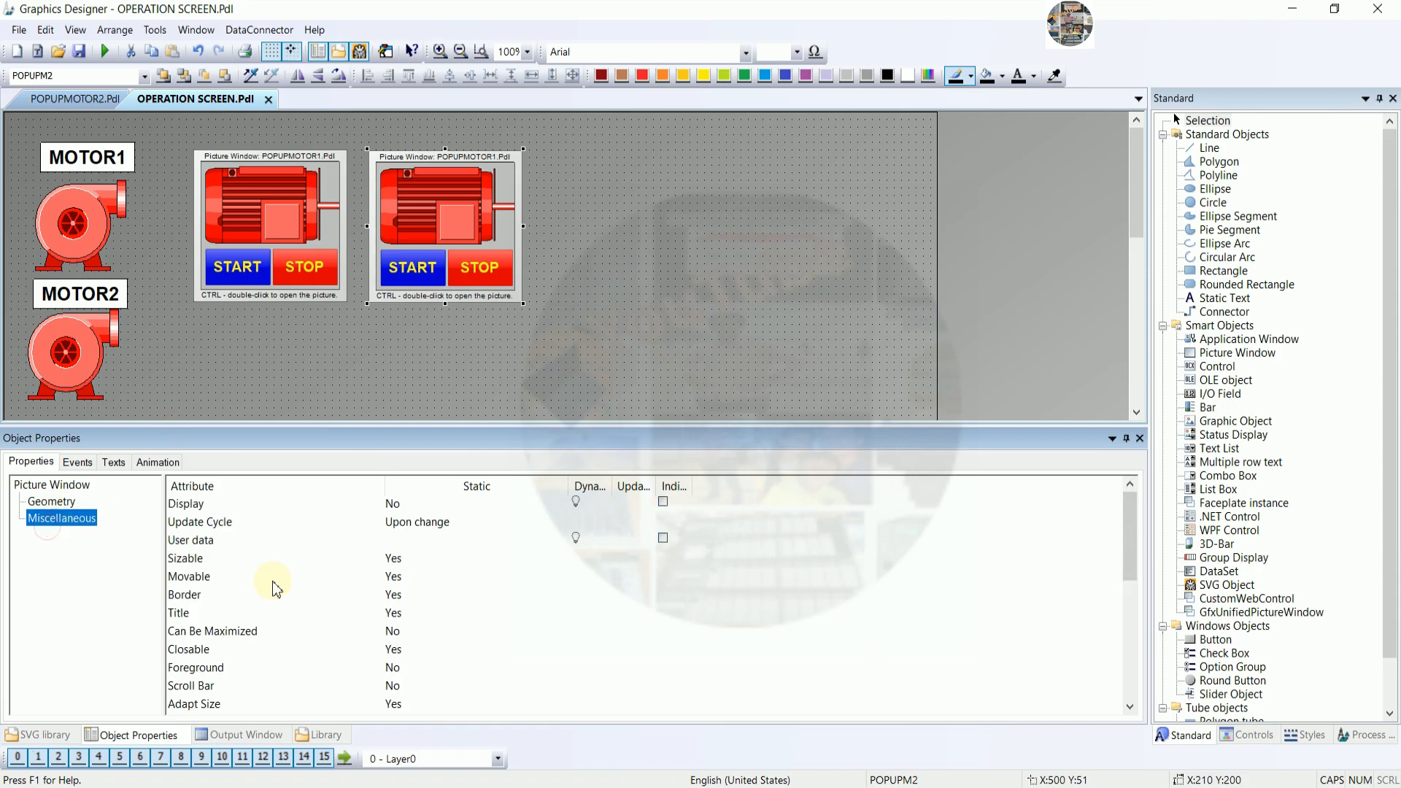
scroll(313, 610, "down", 1)
scroll(365, 628, "down", 2)
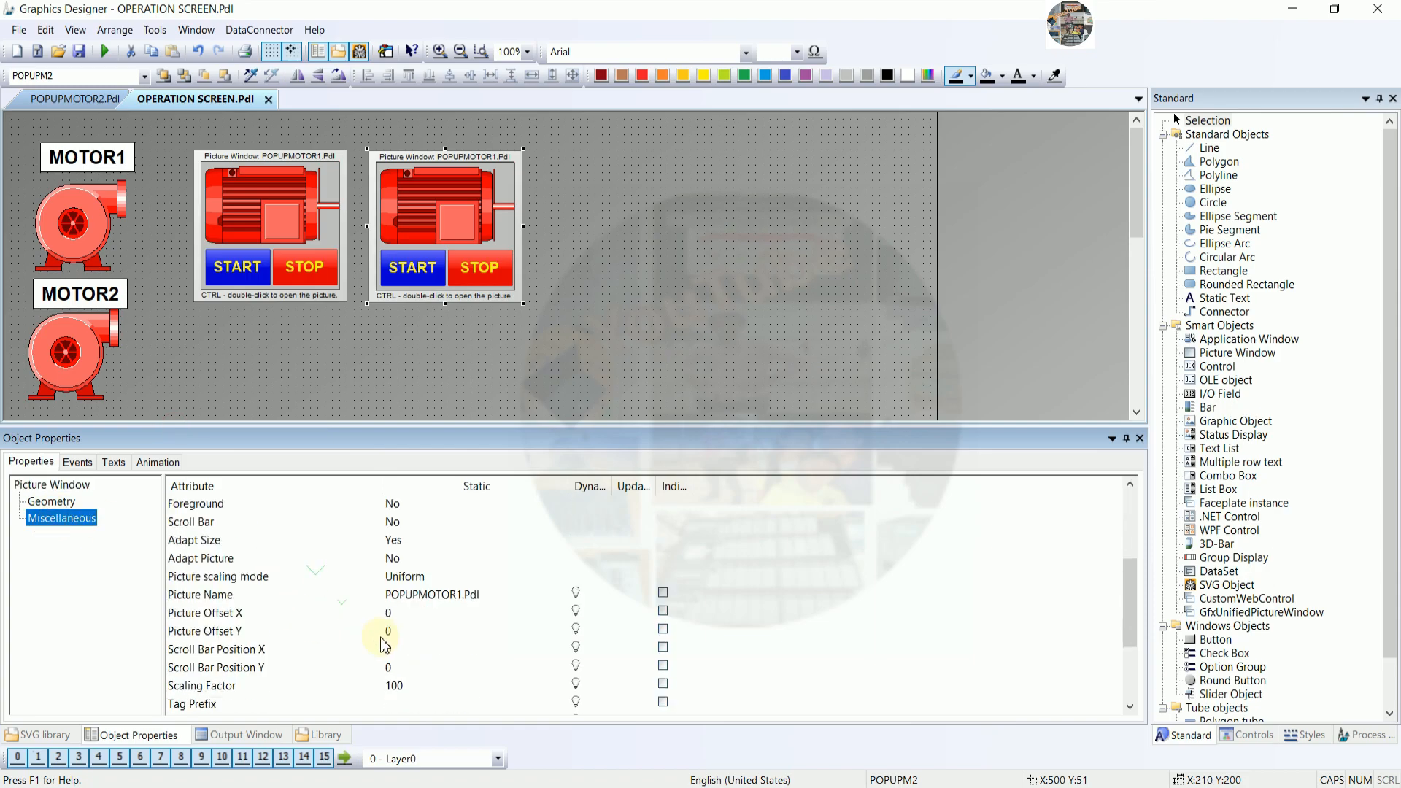
double_click(446, 594)
left_click(292, 597)
double_click(307, 597)
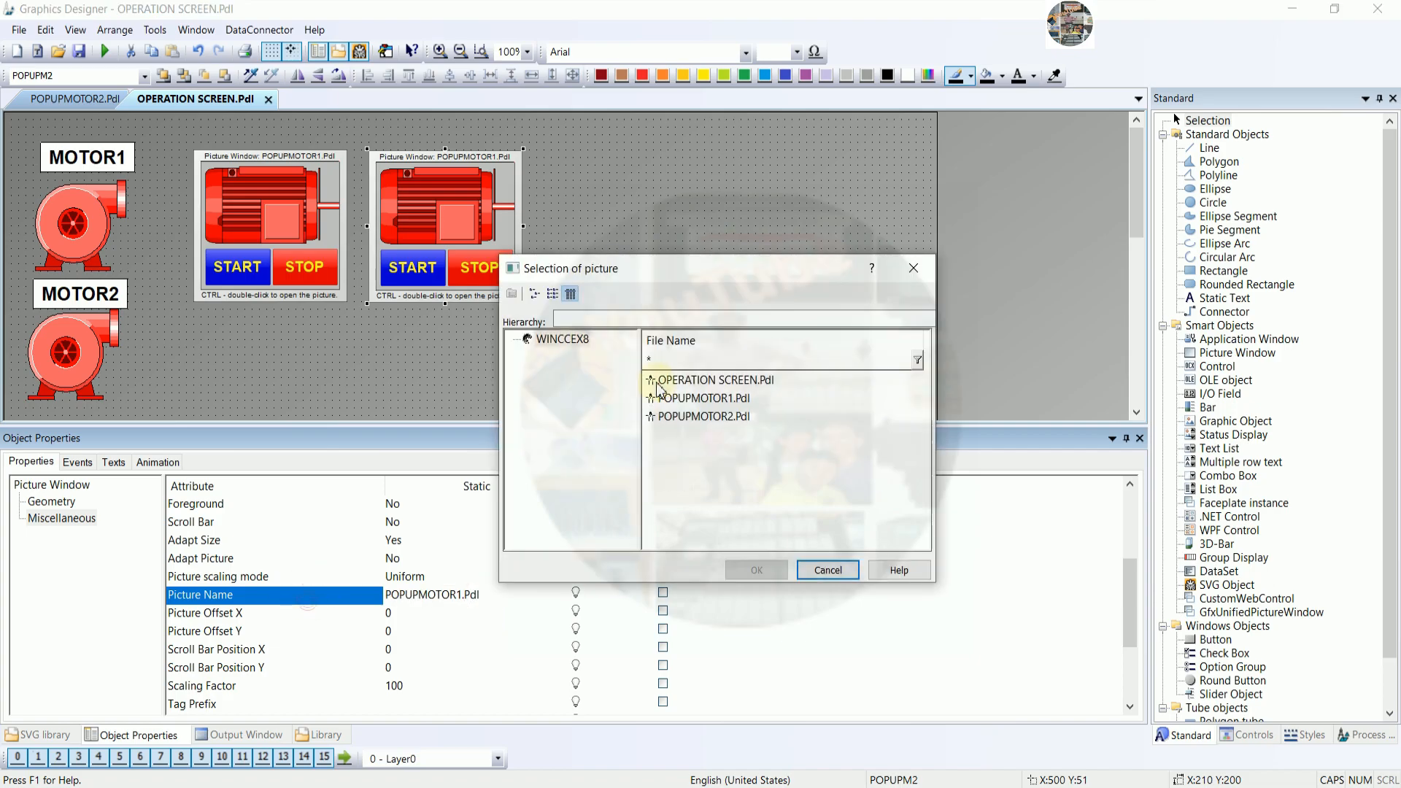
double_click(711, 415)
- Change the header of the POPUPM2 picture window to MOTOR2 POPUP CONTROL
scroll(503, 641, "down", 2)
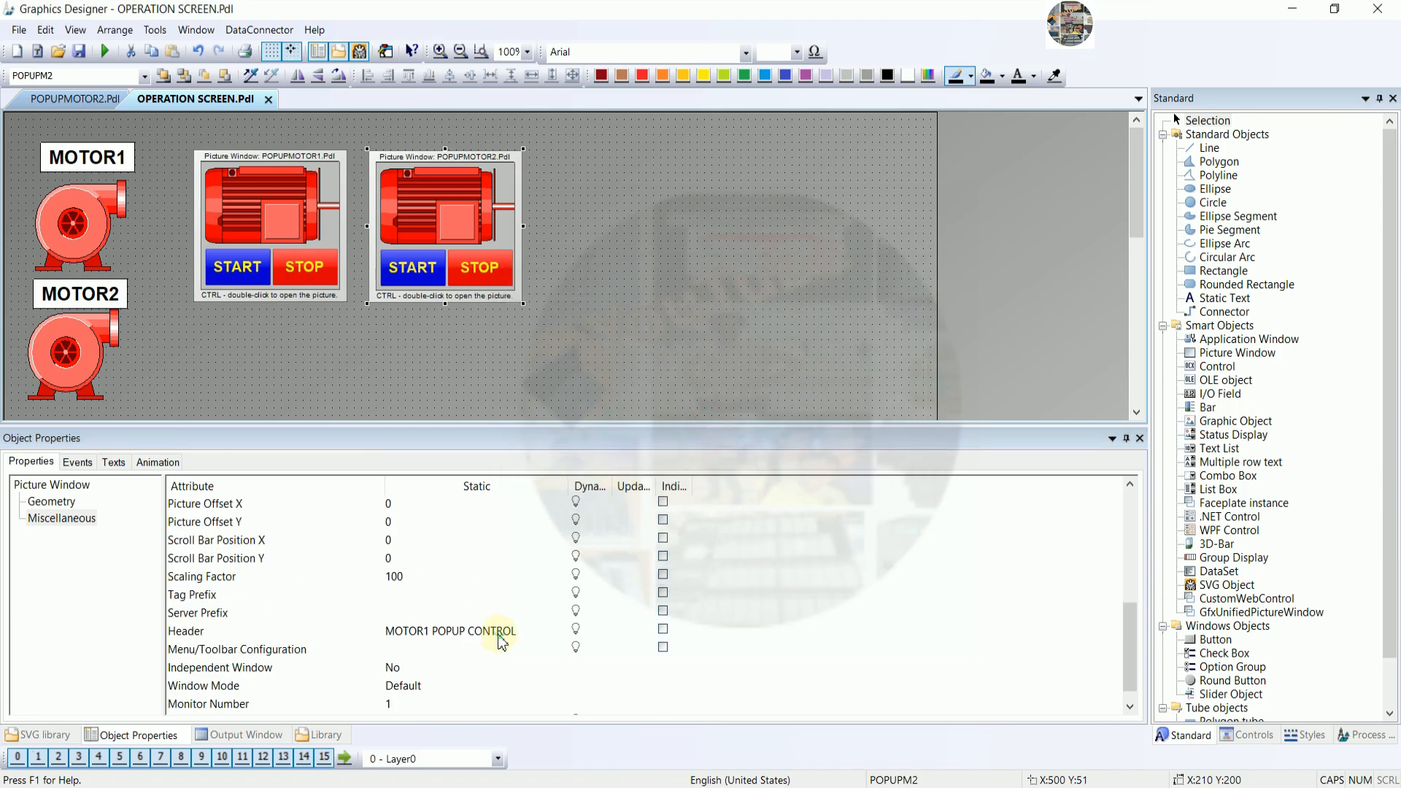
double_click(403, 631)
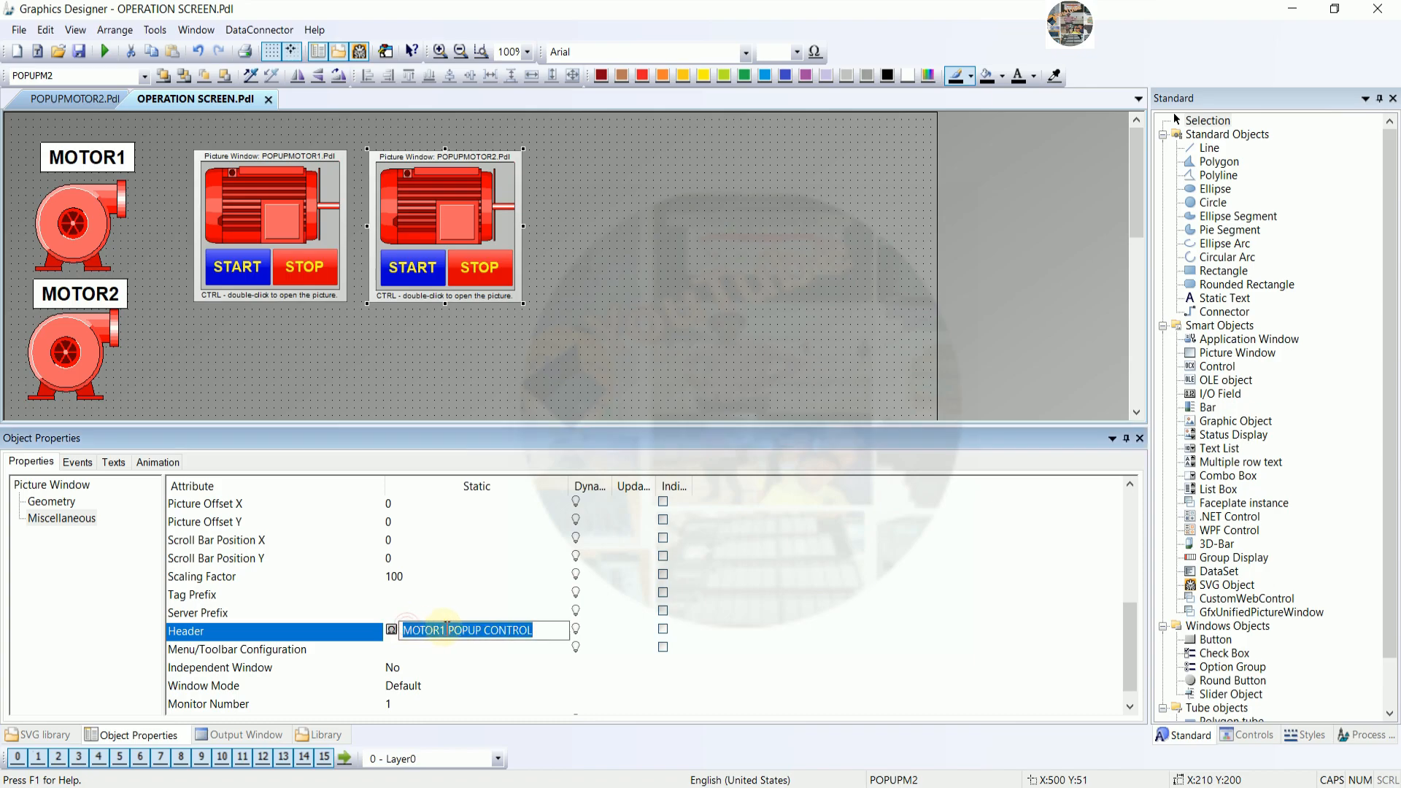
left_click(444, 630)
key("BackSpace")
type("2")
key("Return")
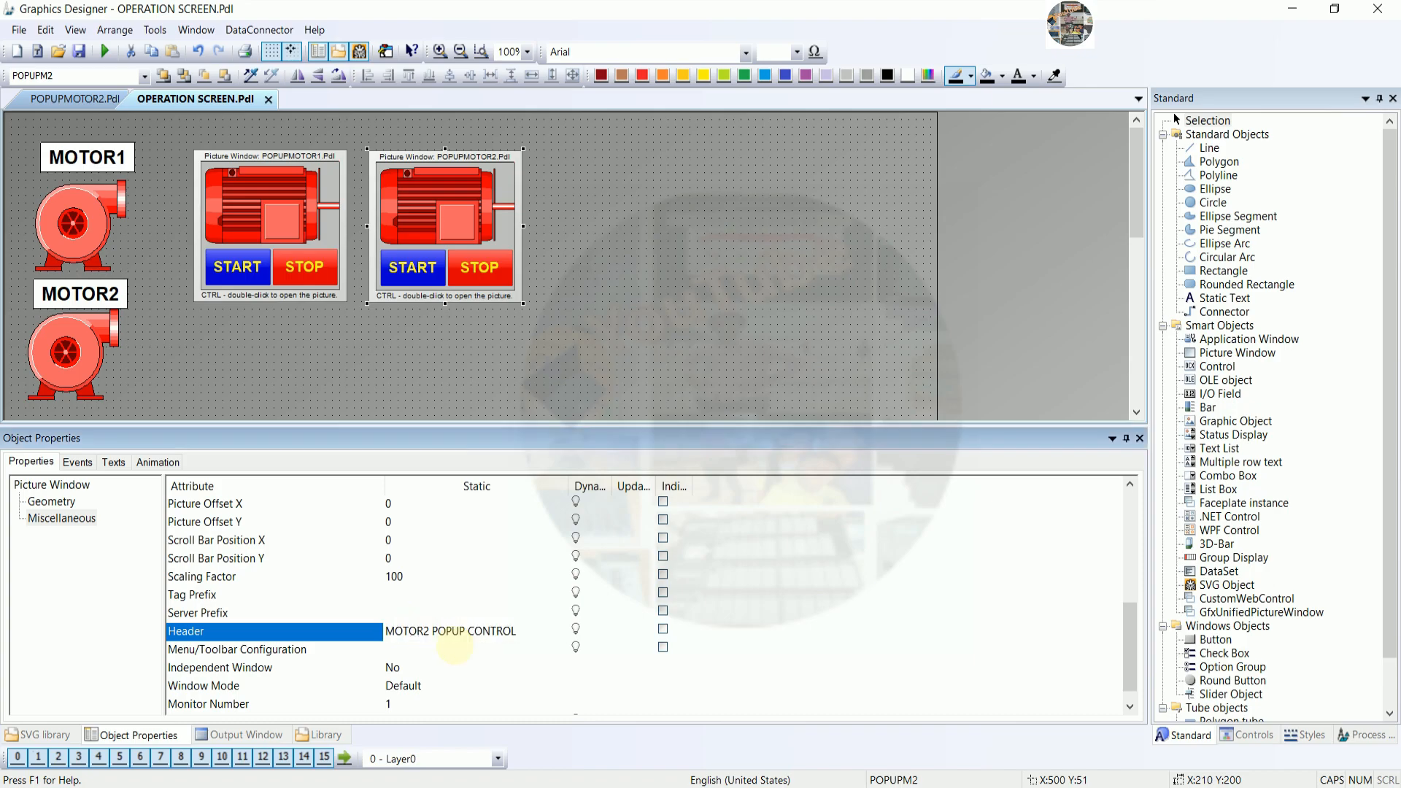
scroll(454, 636, "up", 5)
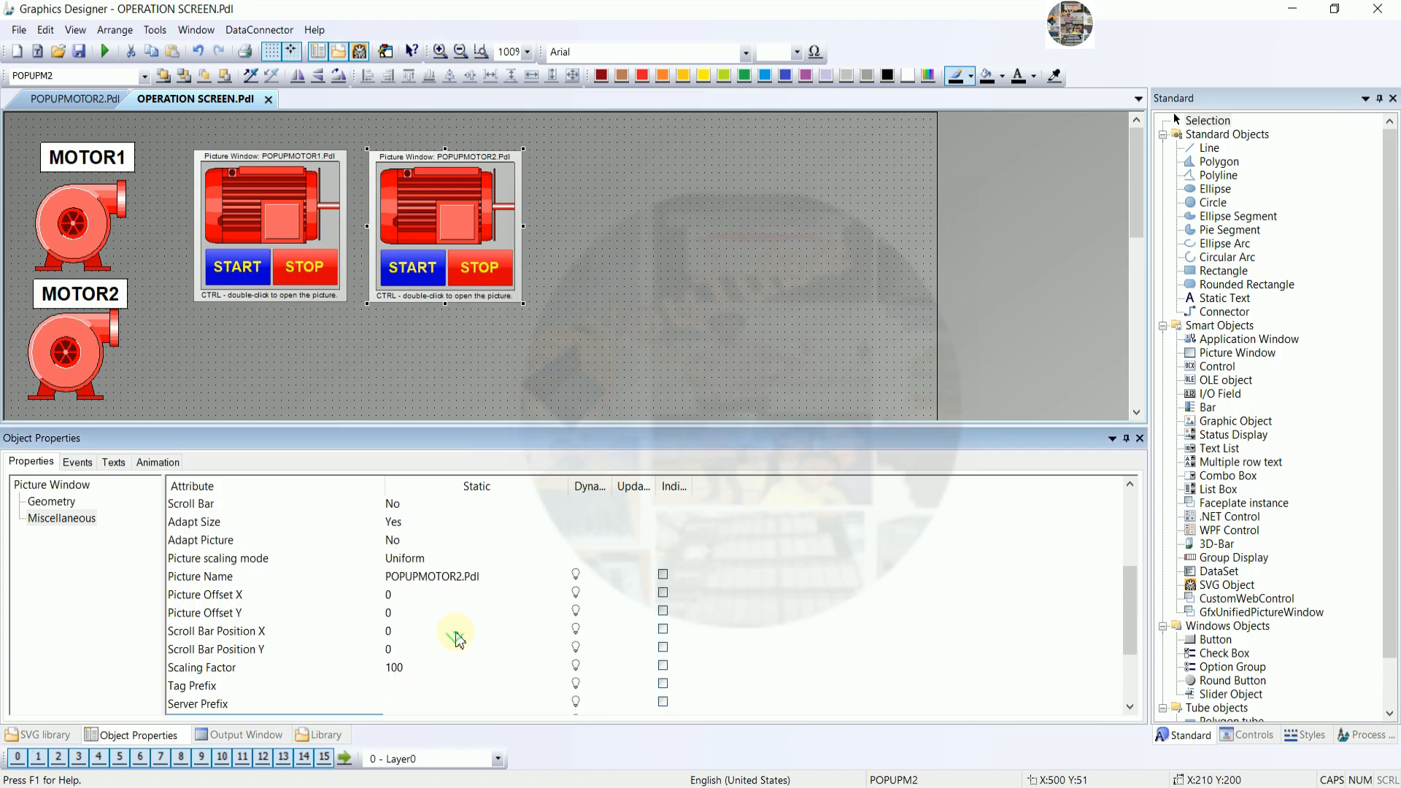
- Nudge the motor symbol under the MOTOR2 label down to Y 265
left_click(82, 363)
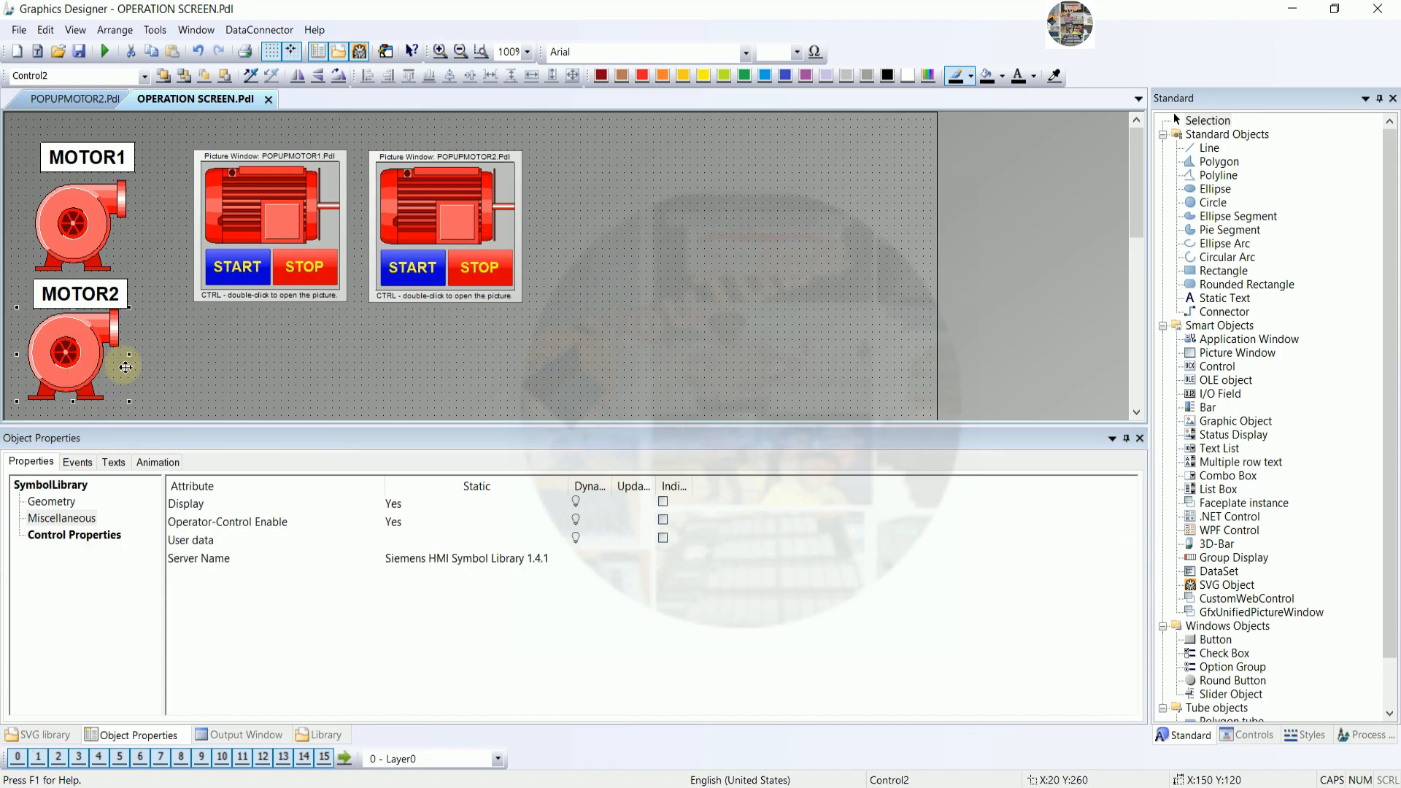
key("Down")
key("Down")
key("Down")
key("Down")
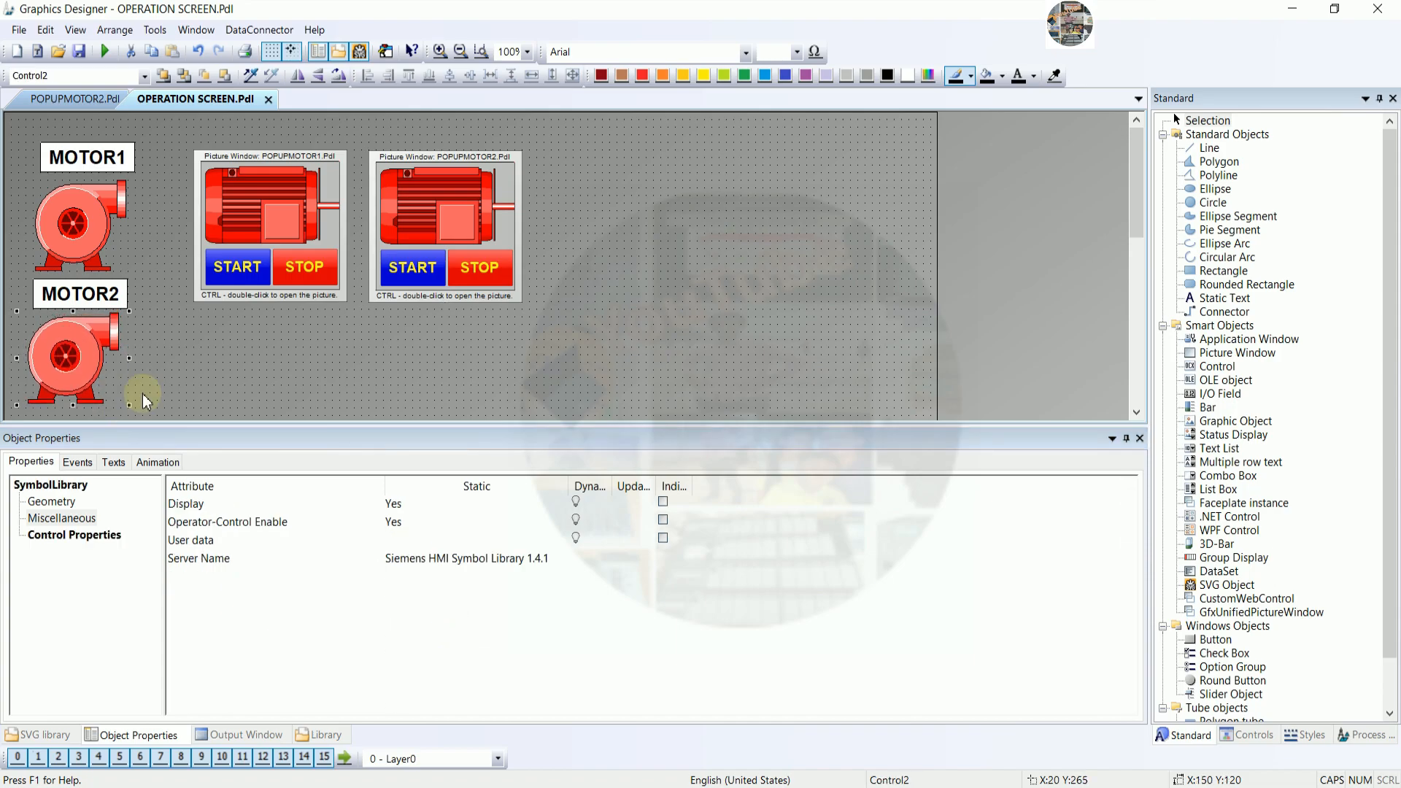
- Change the ForeColor dynamic expression of the MOTOR2 symbol to the tag MOTORSDATA_M2_RUN
left_click(88, 535)
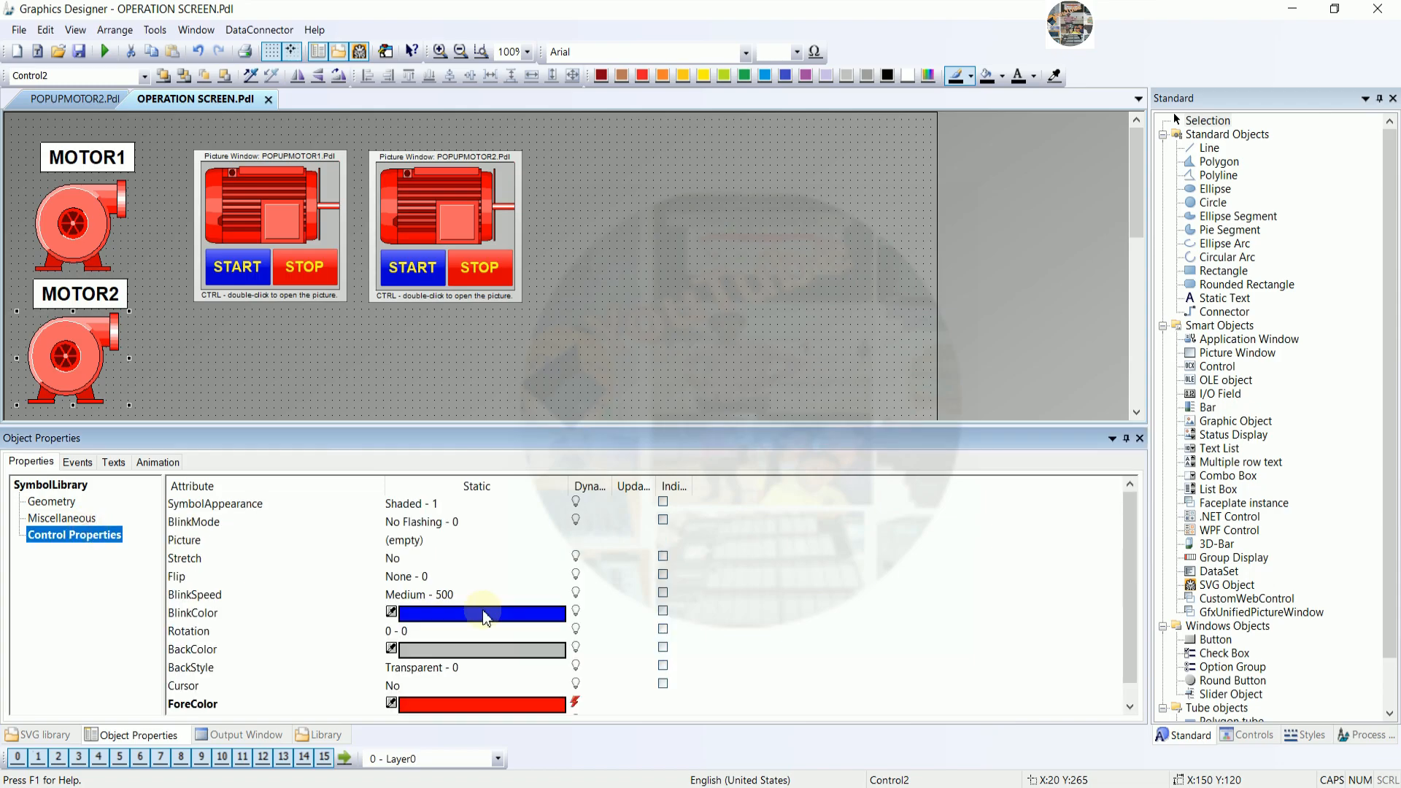
scroll(570, 682, "down", 1)
double_click(574, 684)
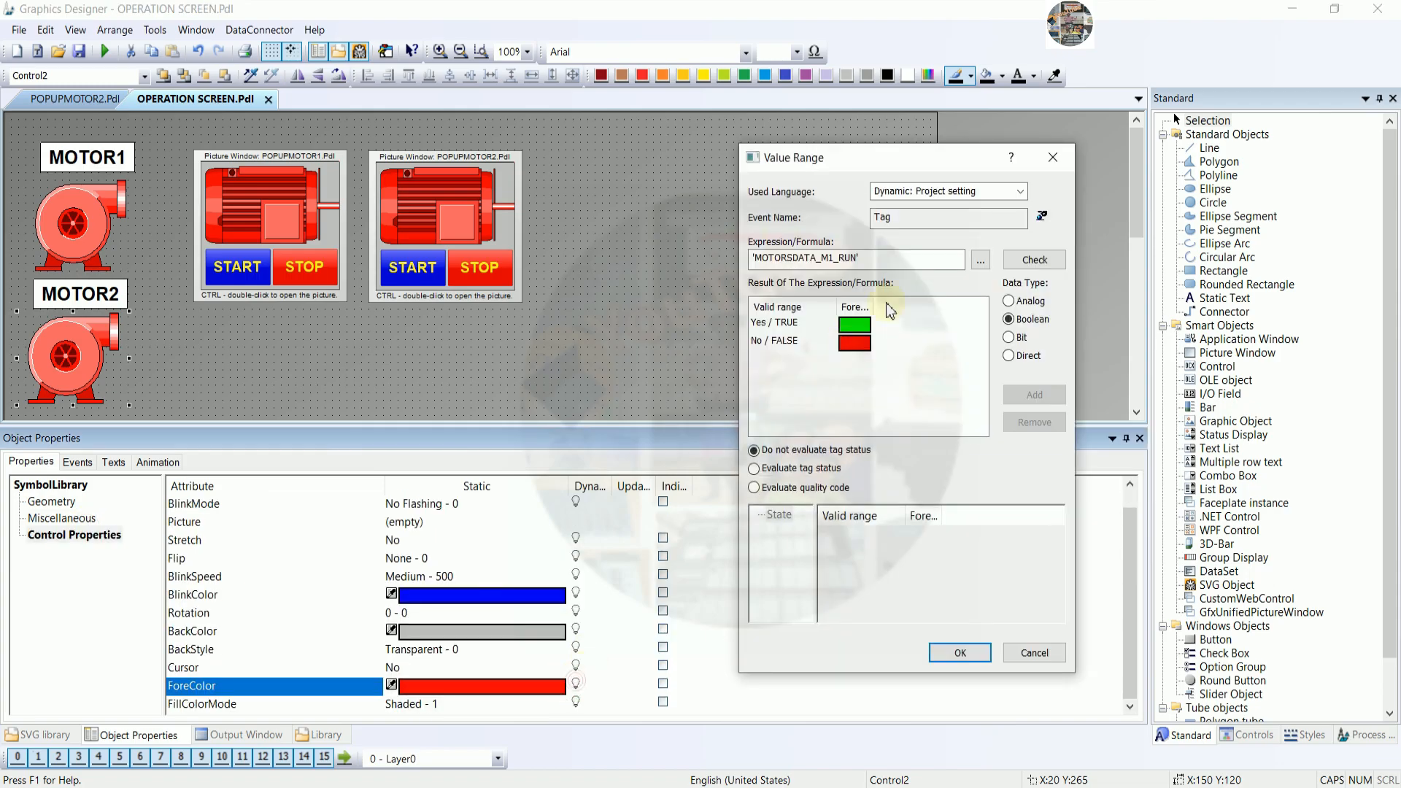
left_click(836, 257)
key("BackSpace")
type("2")
left_click(952, 653)
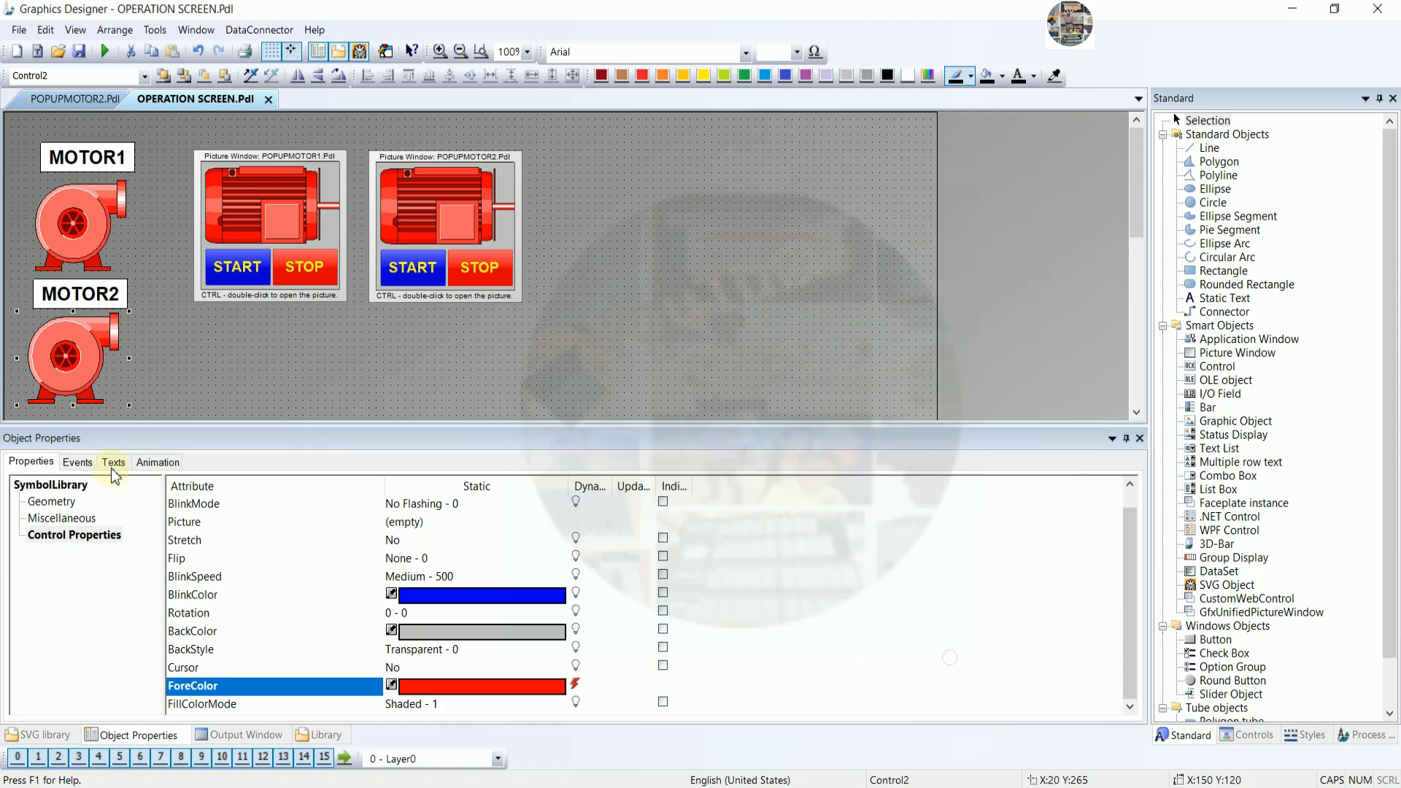
- Edit the direct connection on the MOTOR2 symbol's OnClick event so constant 1 targets the Display property of POPUPM2
left_click(80, 462)
left_click(63, 518)
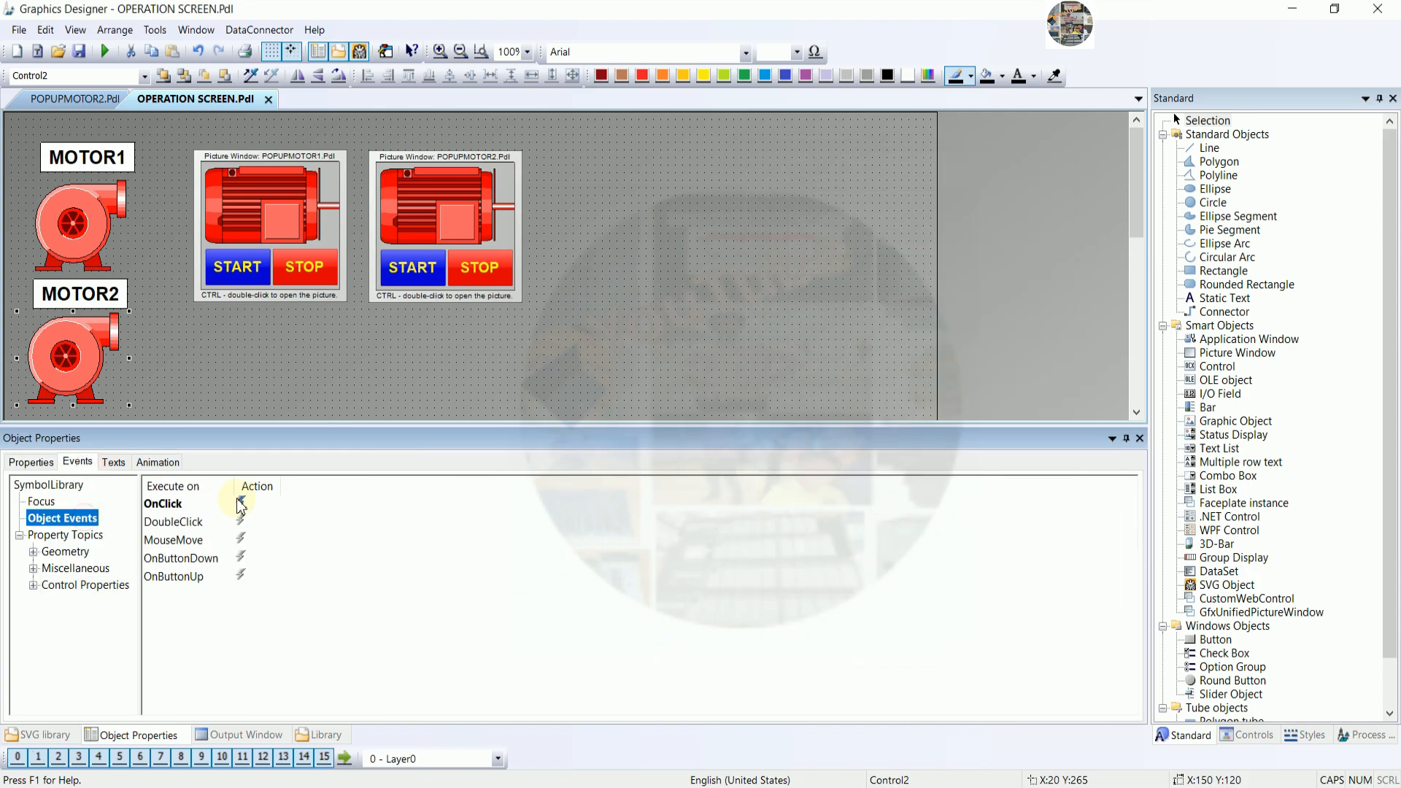
right_click(241, 503)
left_click(313, 546)
left_click(771, 389)
left_click(748, 400)
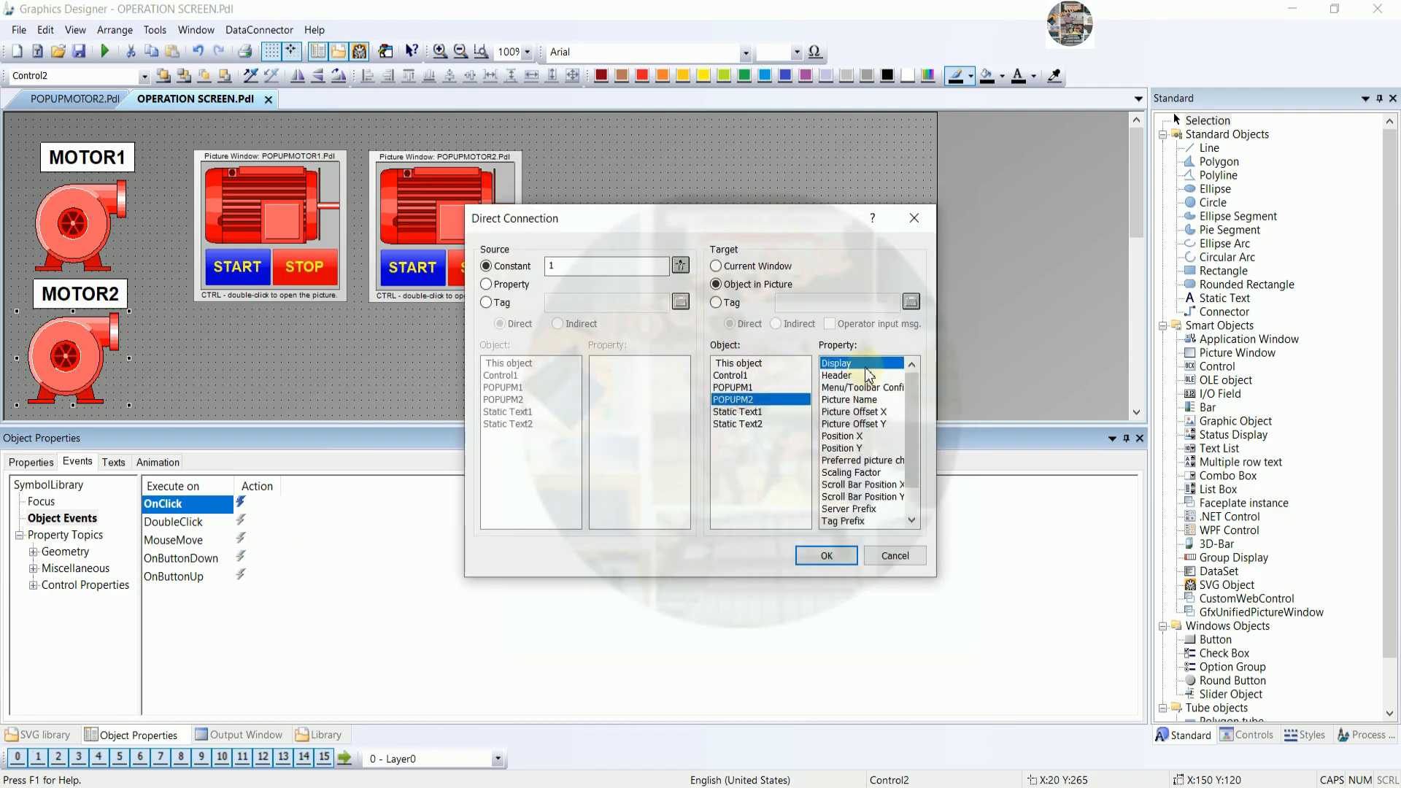
left_click(827, 555)
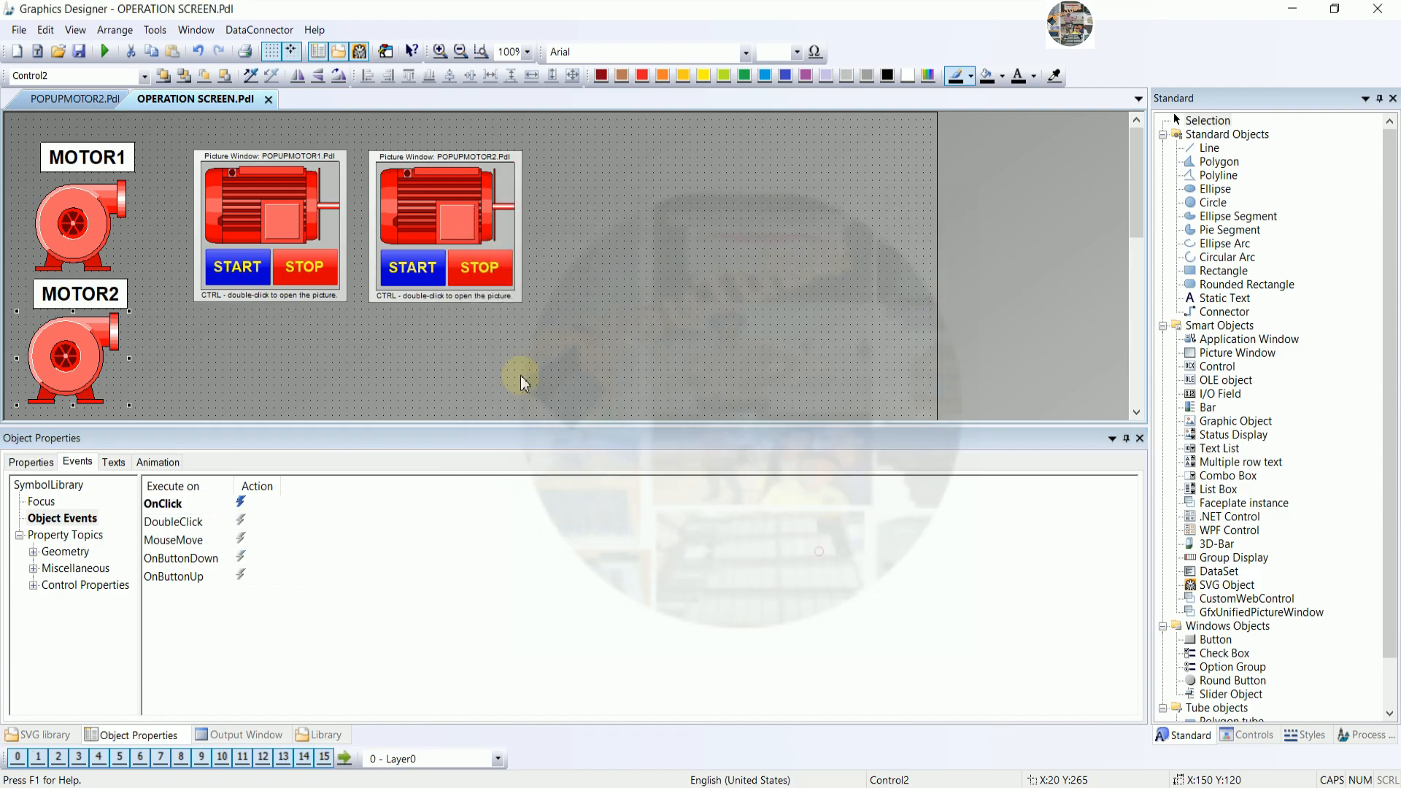
left_click(448, 360)
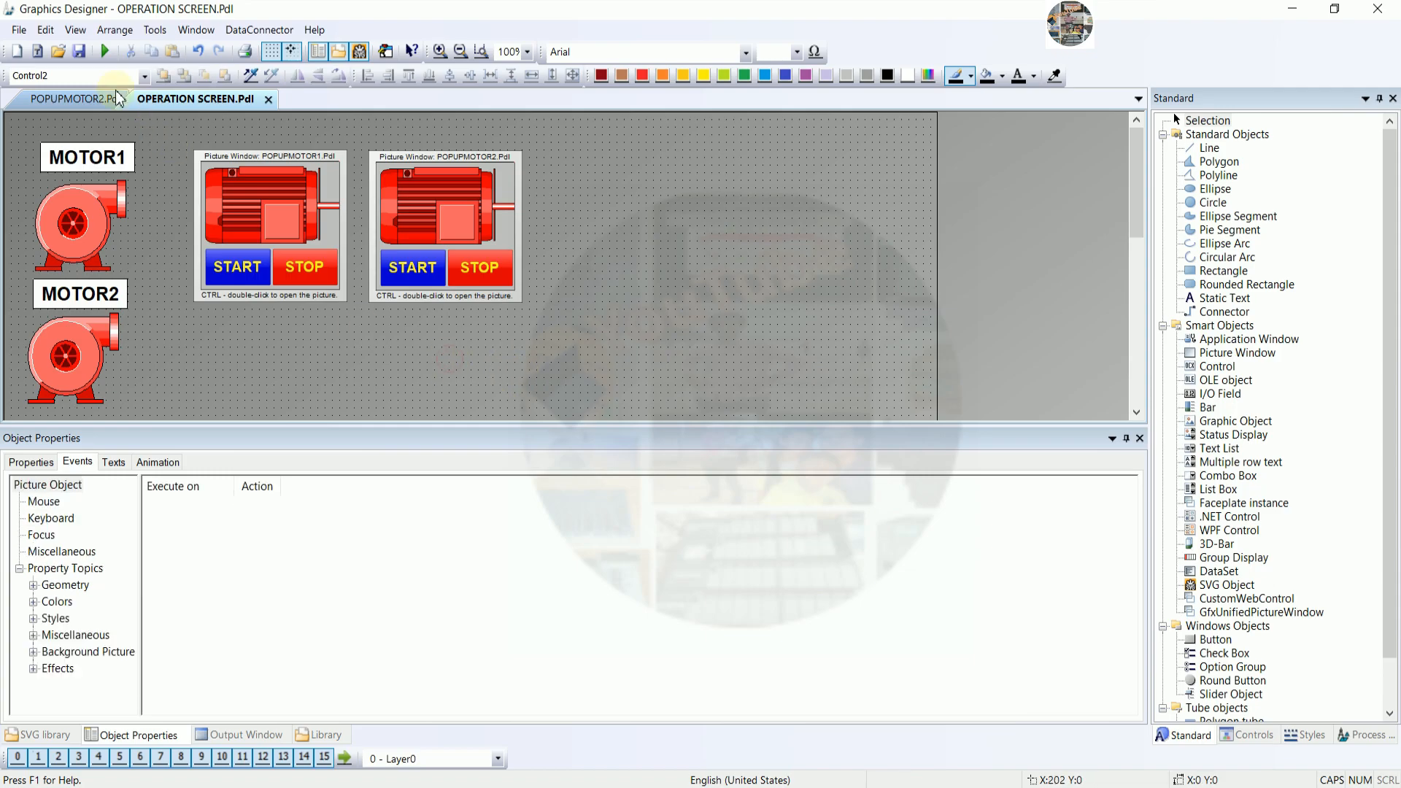
- Activate the operation screen in runtime, open the MOTOR1 popup and test its START and STOP buttons
left_click(105, 51)
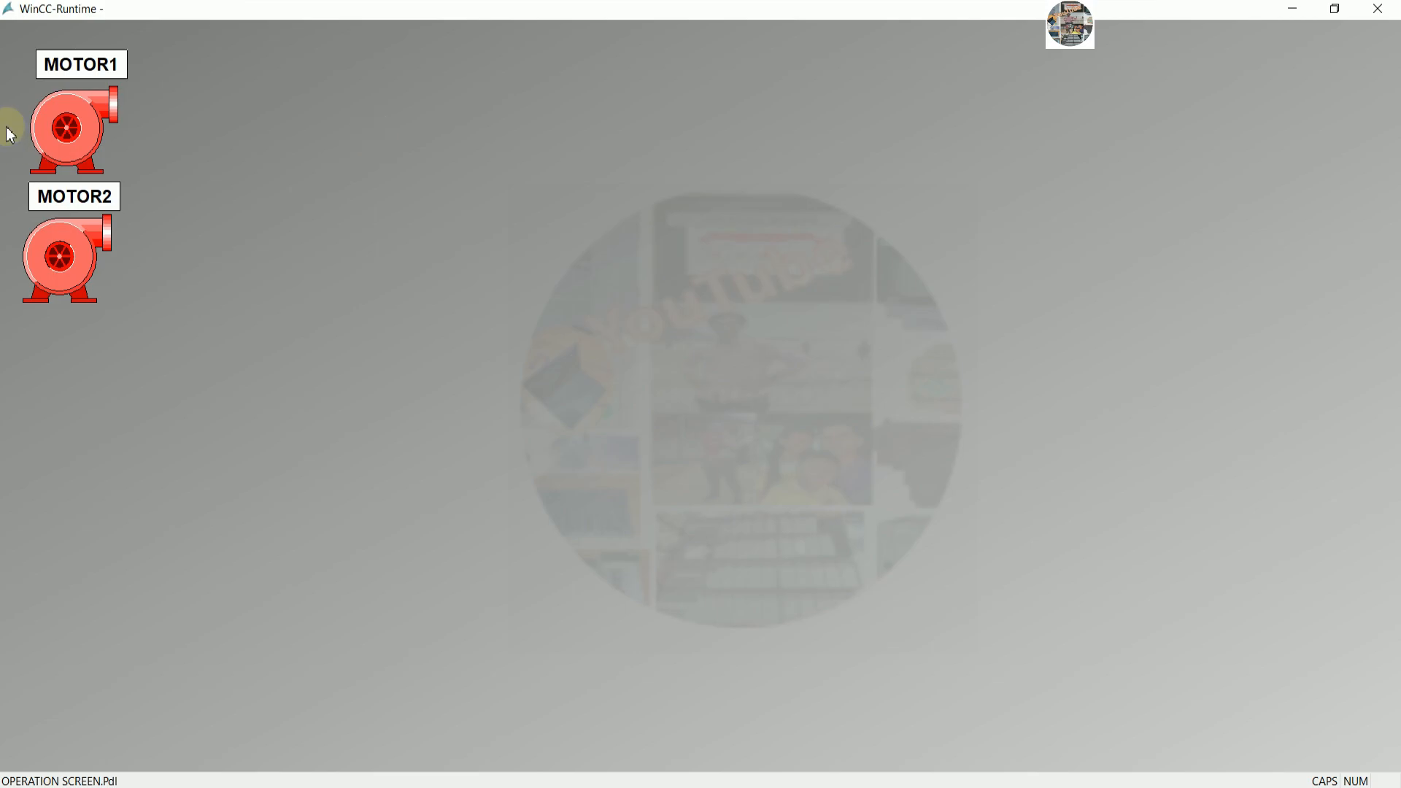
left_click(81, 116)
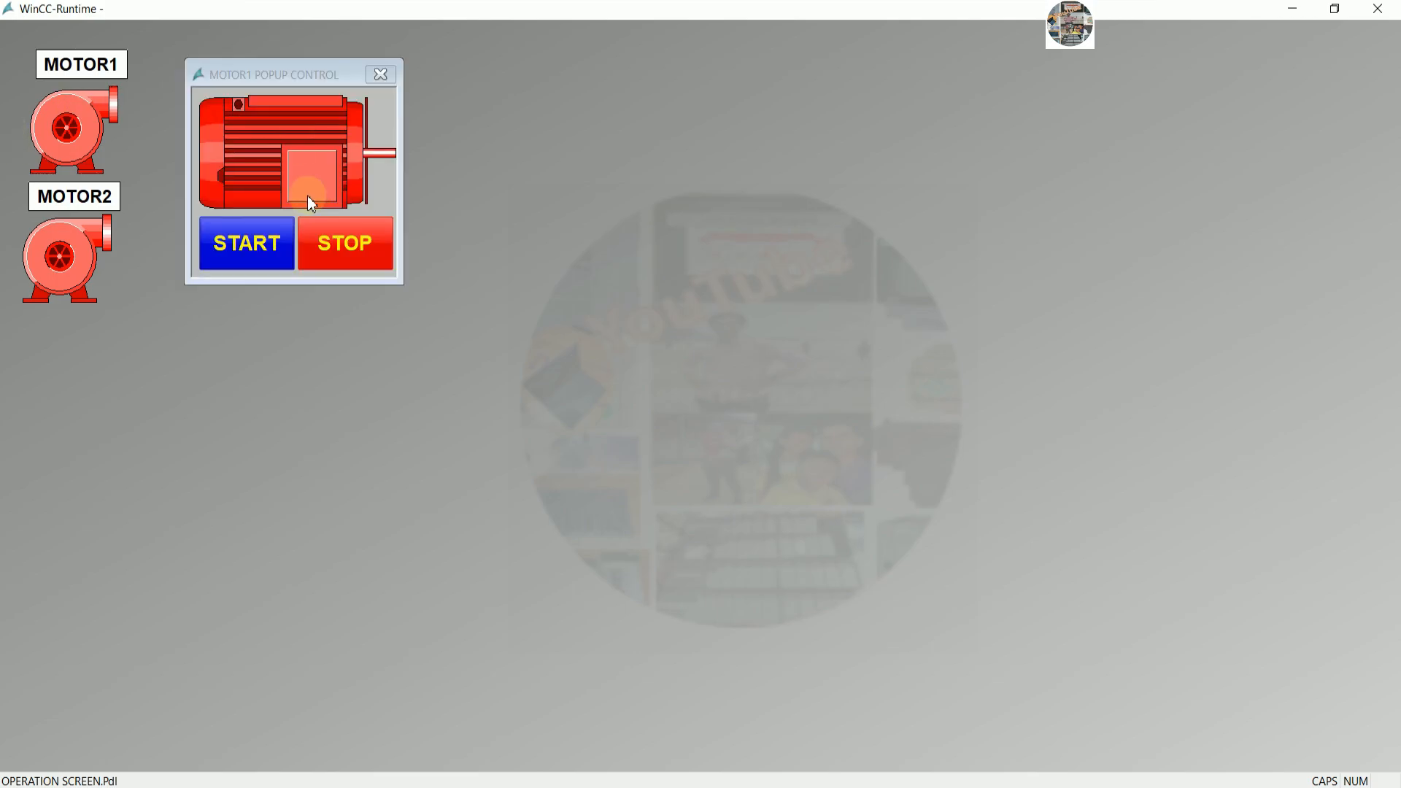
left_click(251, 244)
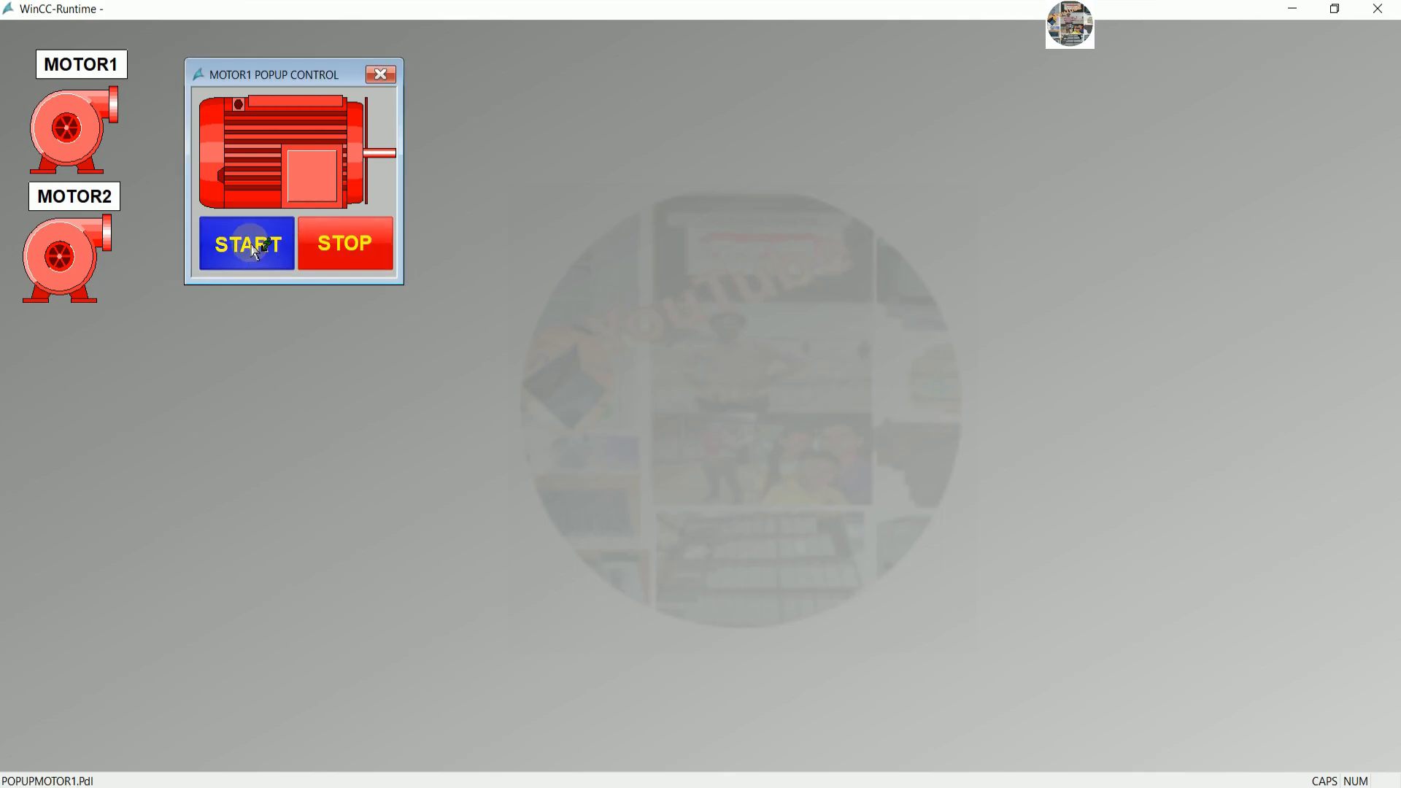
left_click(341, 252)
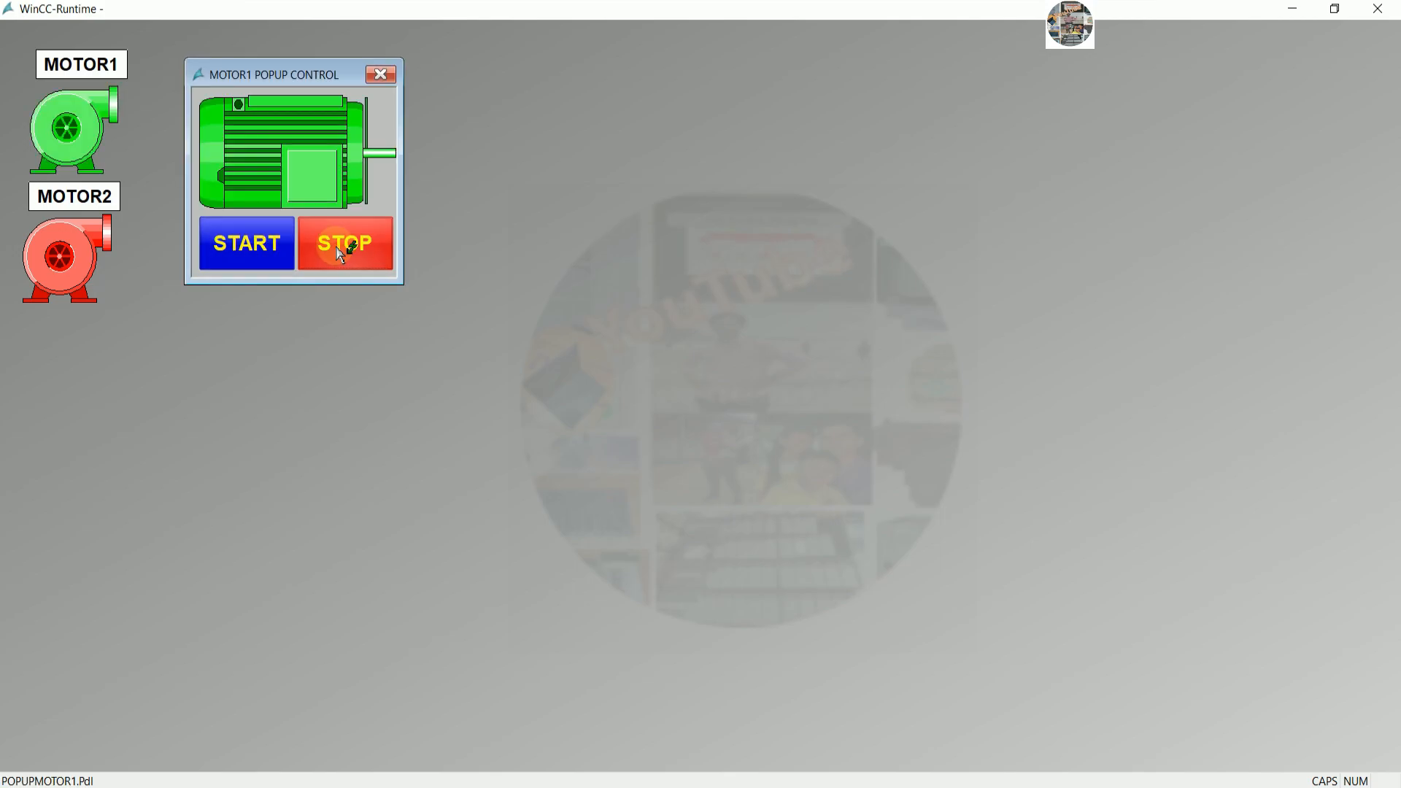
- Open the MOTOR2 popup, move it clear of the MOTOR1 popup and test its START and STOP buttons
left_click(88, 257)
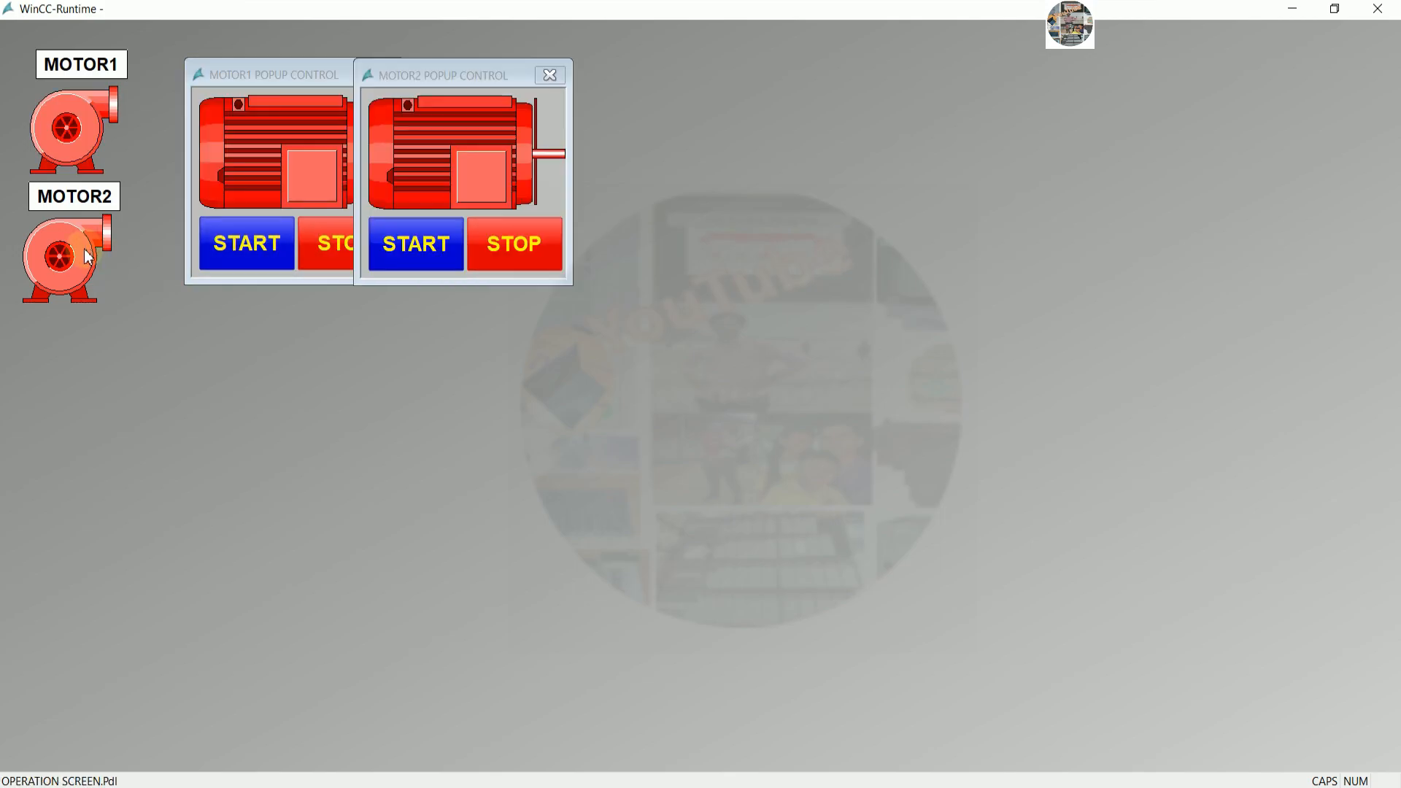
left_click_drag(455, 83, 519, 77)
left_click(470, 245)
left_click(567, 254)
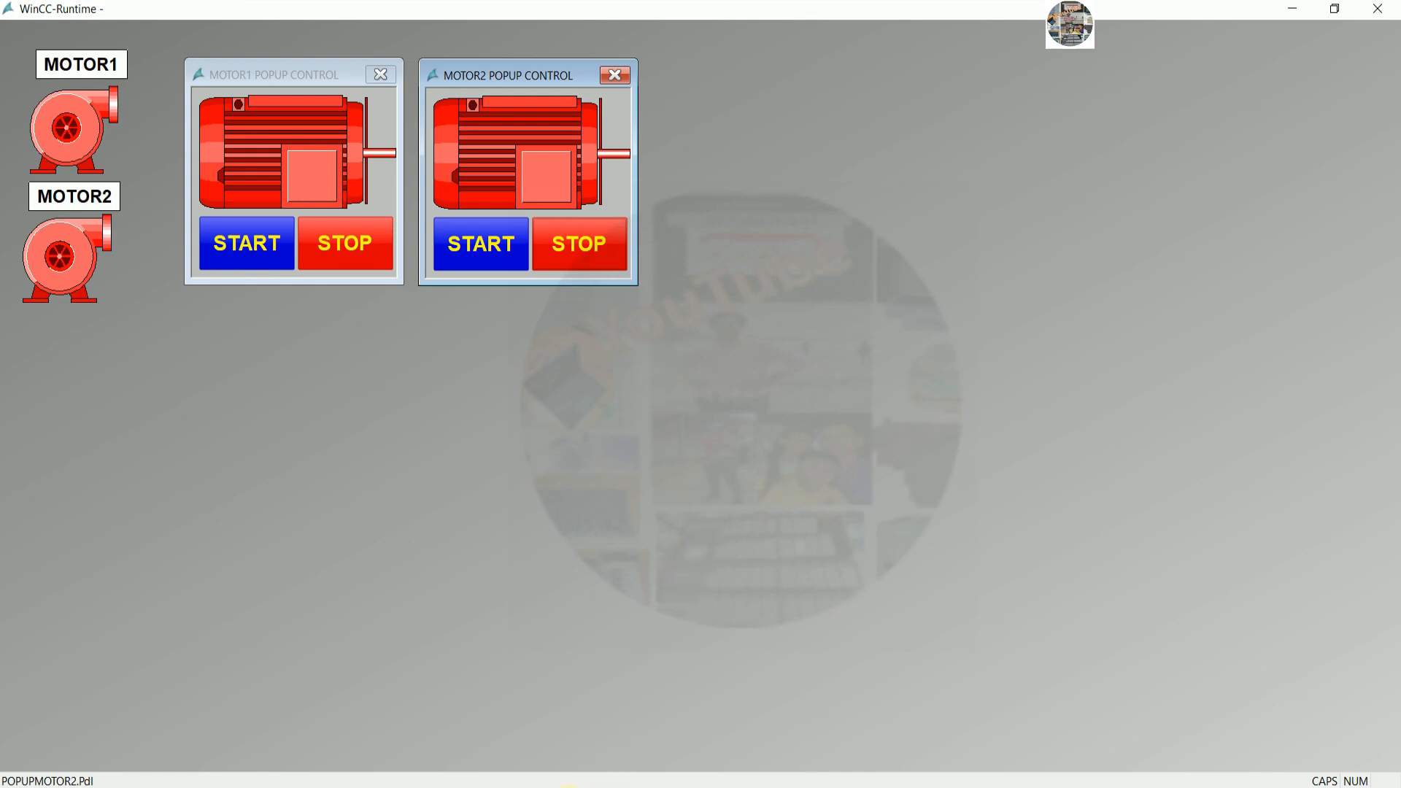
- Switch to TIA Portal, open the Main [OB1] block and collapse the project tree to view the motor networks
left_click(568, 787)
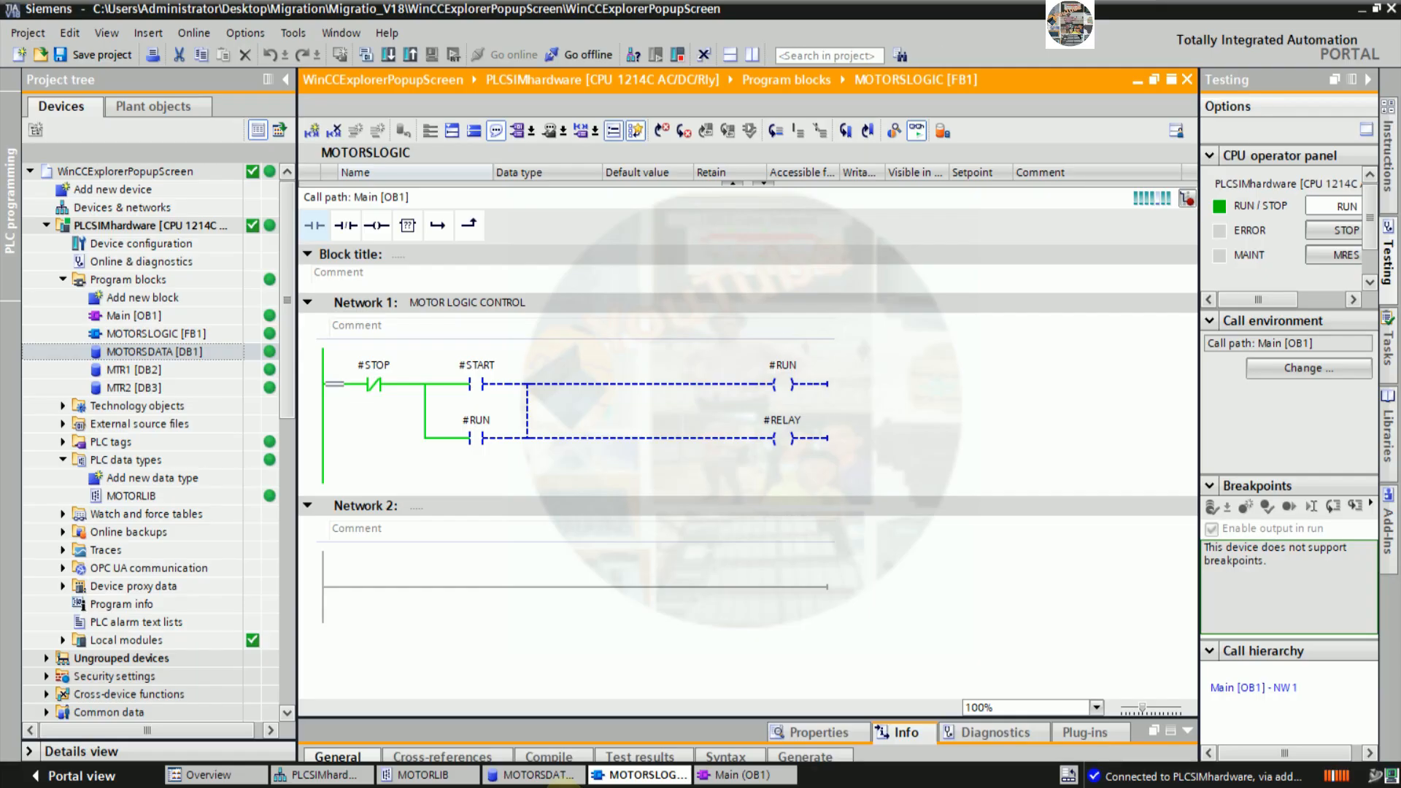
double_click(148, 316)
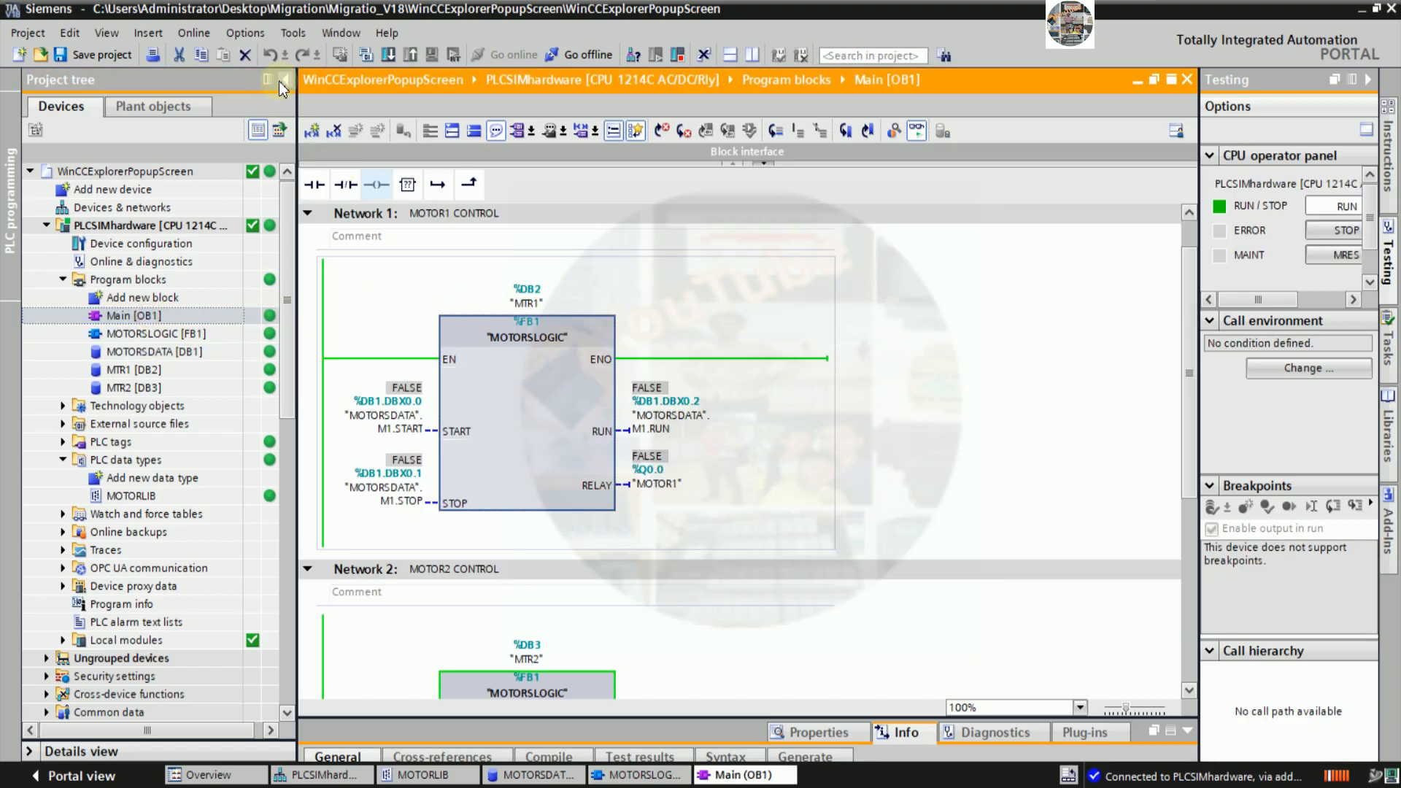
left_click(284, 79)
left_click_drag(1190, 327, 1194, 355)
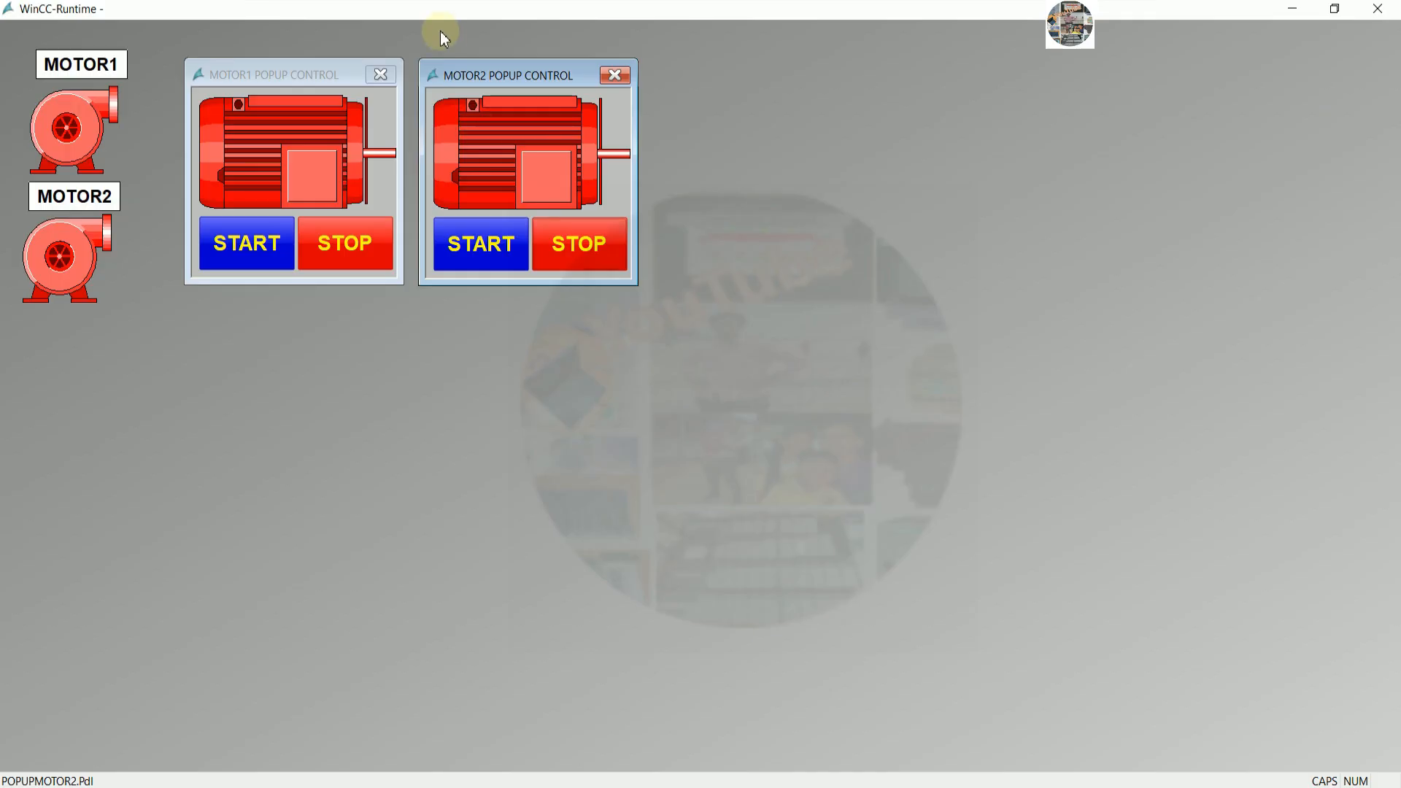
- Place the WinCC runtime window beside the OB1 networks and reopen both motor popups next to each other
left_click_drag(445, 12, 1046, 23)
left_click(1083, 79)
left_click(896, 81)
left_click(648, 119)
left_click(646, 222)
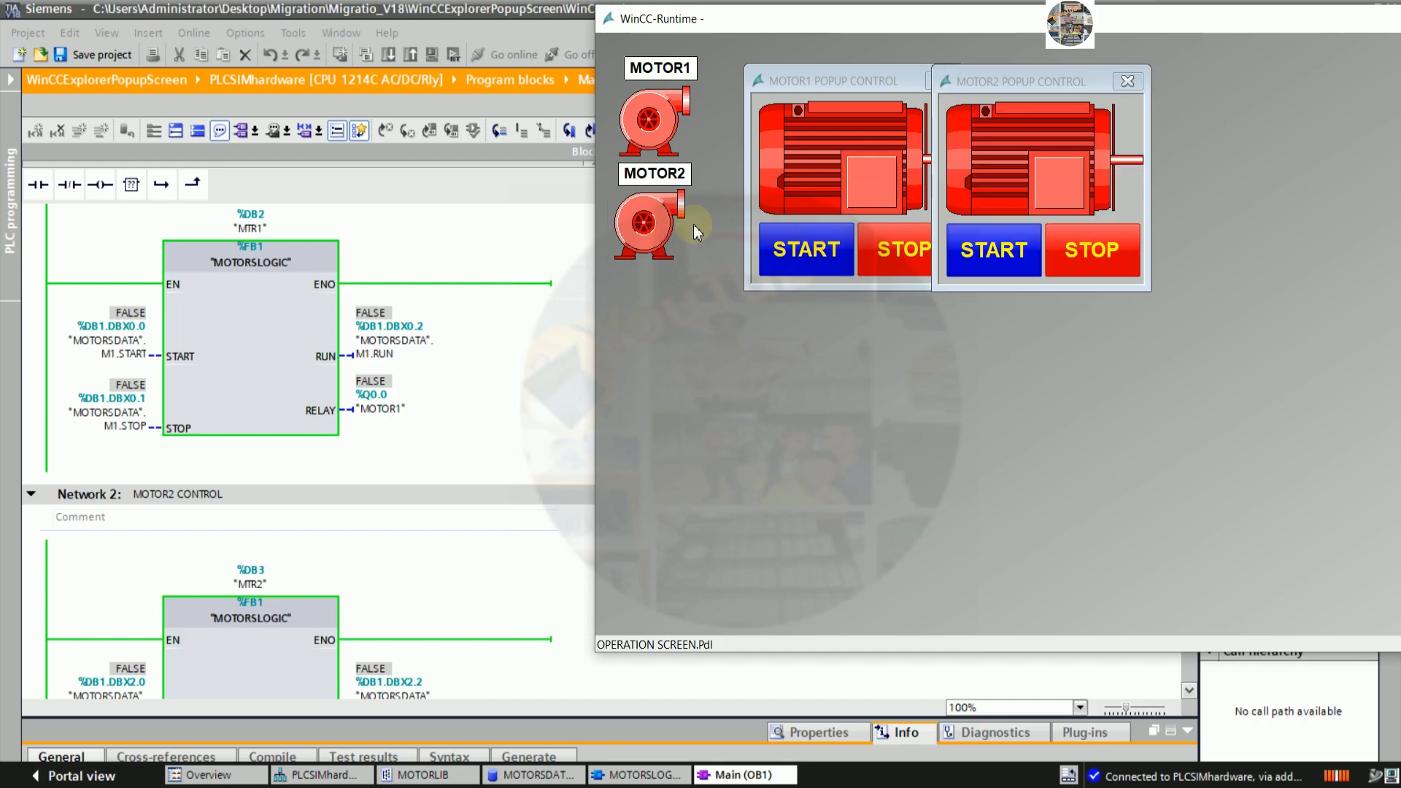
left_click_drag(989, 81, 1031, 77)
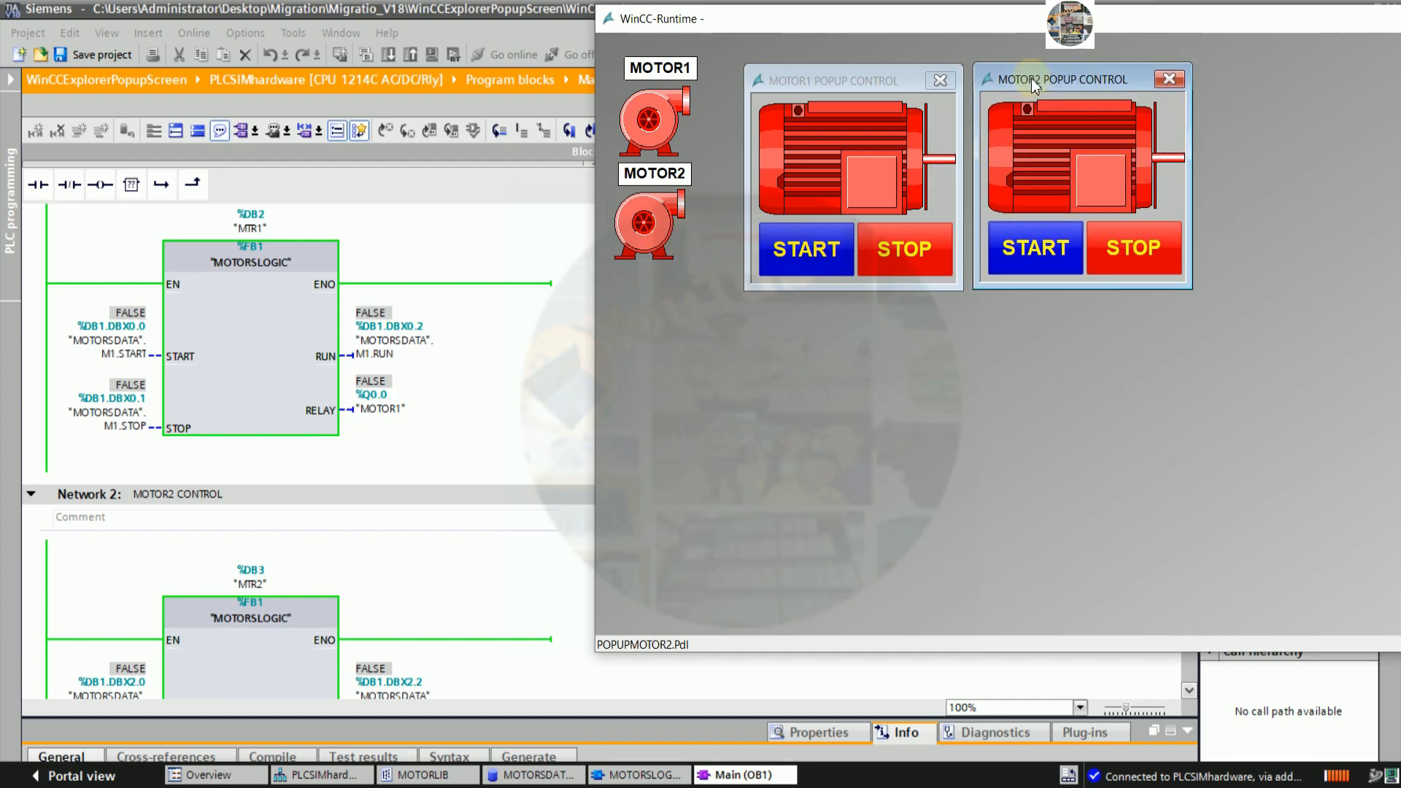
- Test START and STOP repeatedly in the MOTOR1 popup while monitoring the MTR1 block's RUN and RELAY outputs
left_click(809, 254)
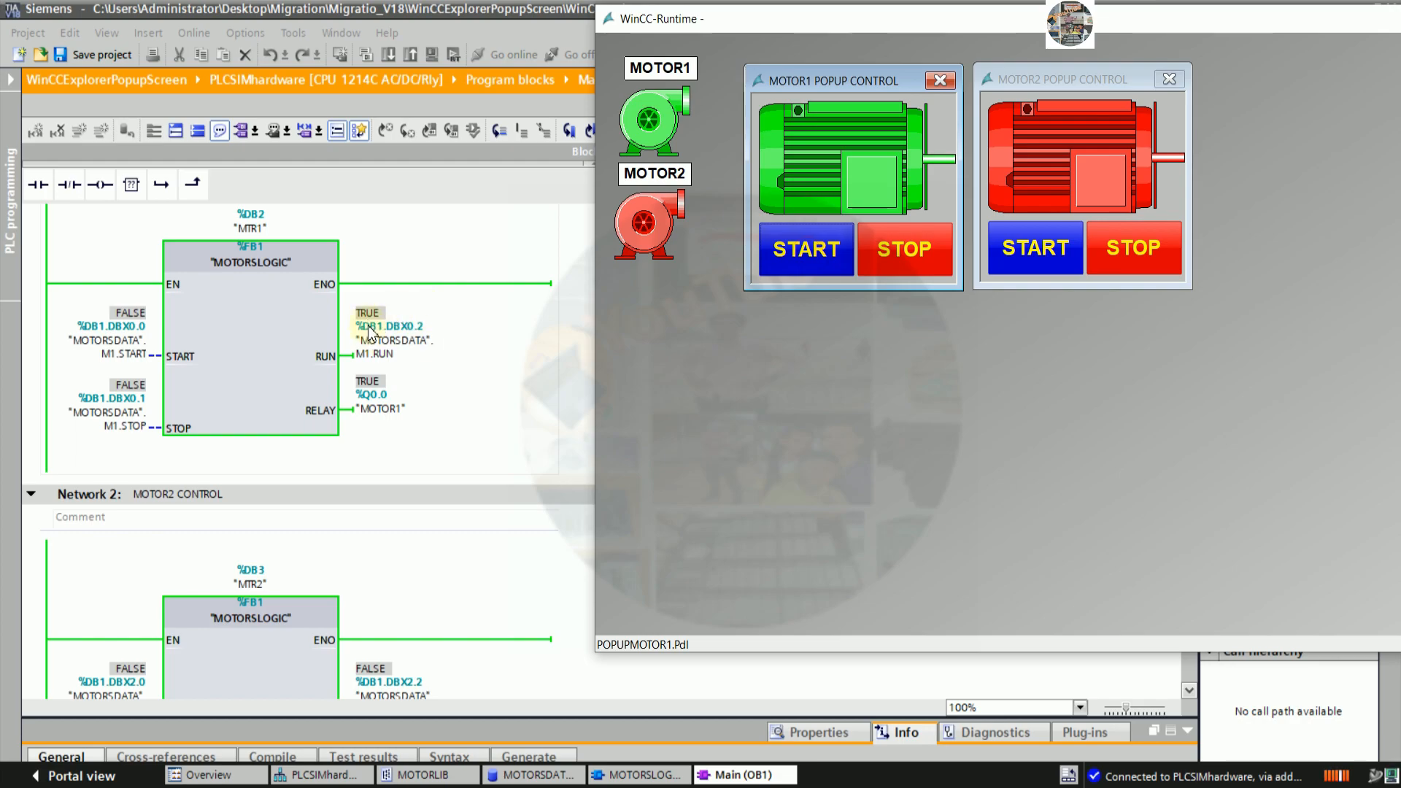
left_click(903, 257)
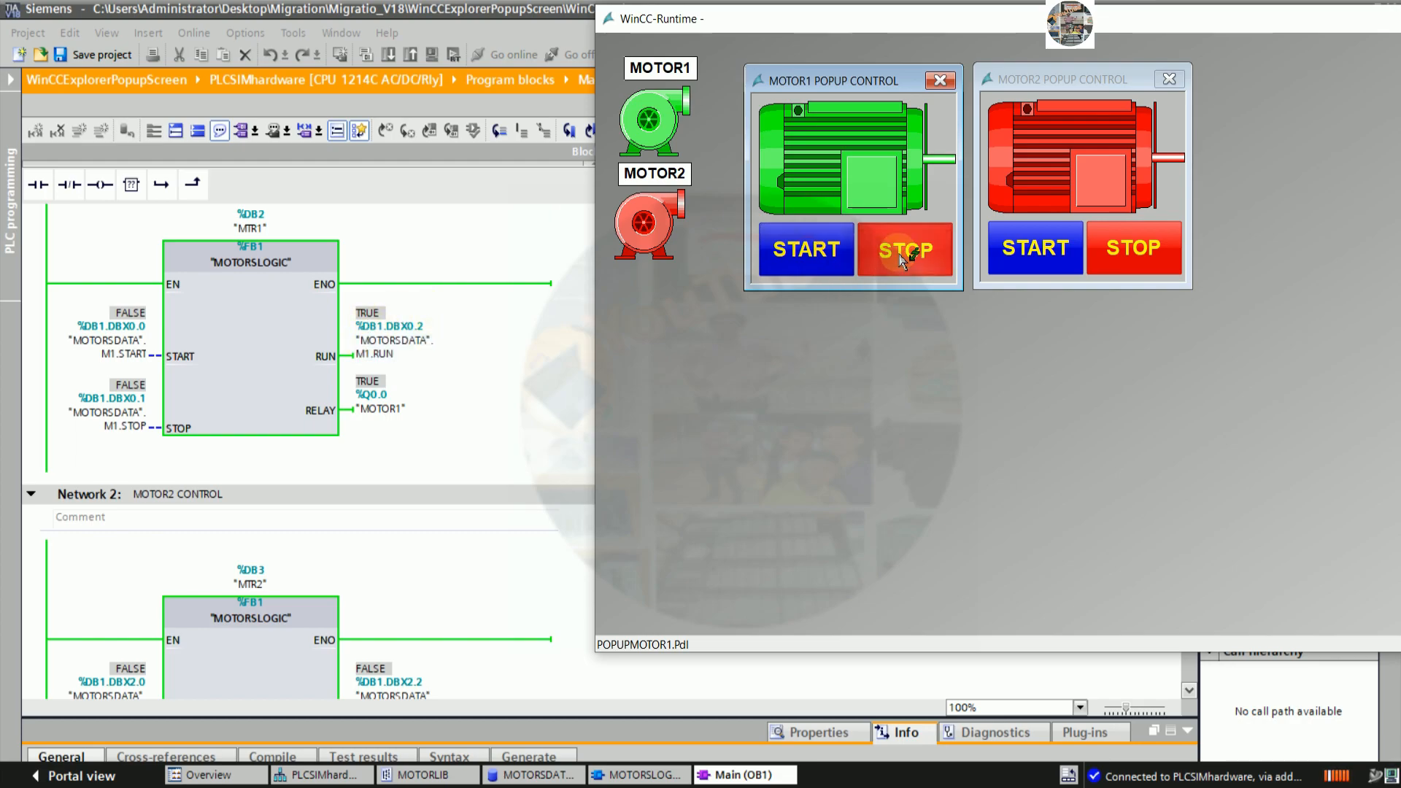
left_click(788, 256)
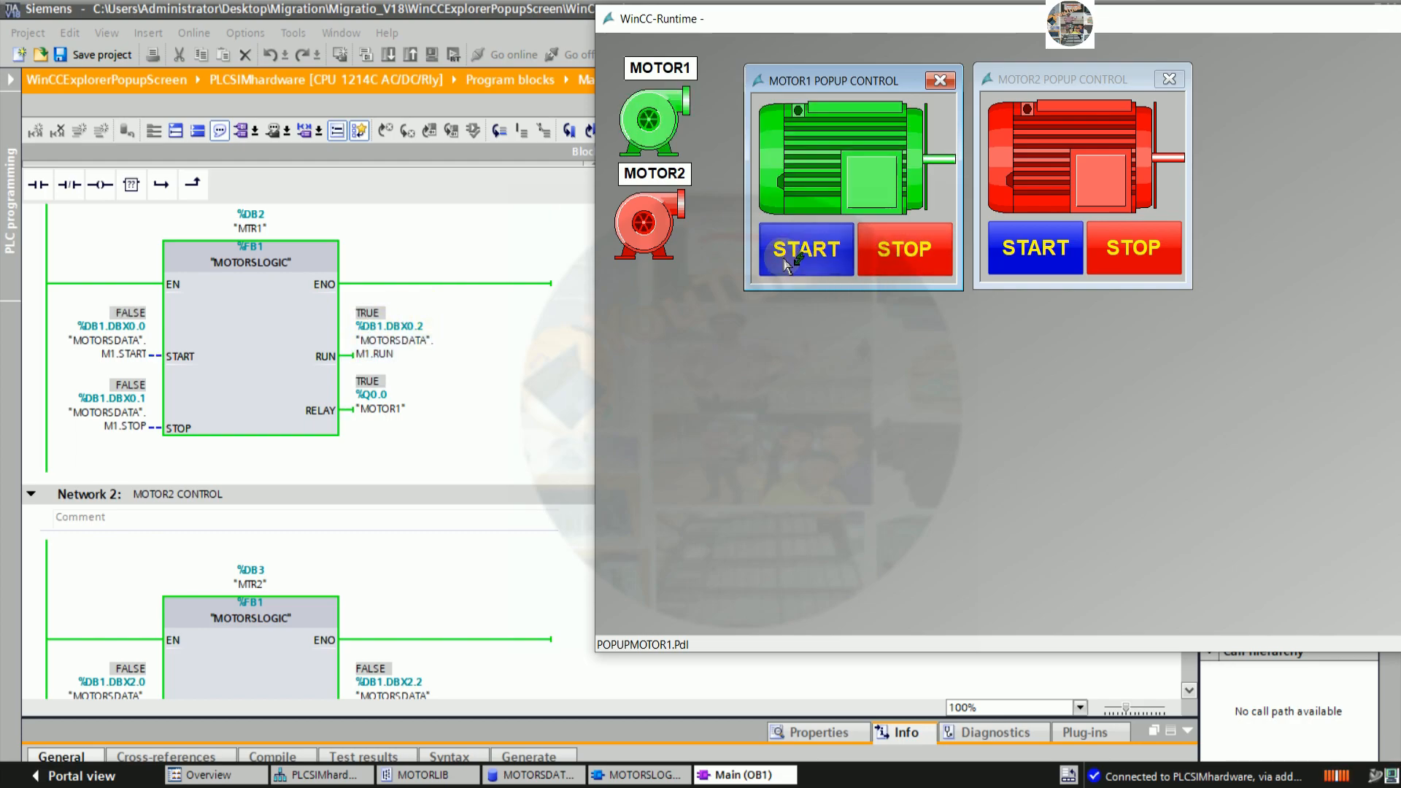
left_click(912, 270)
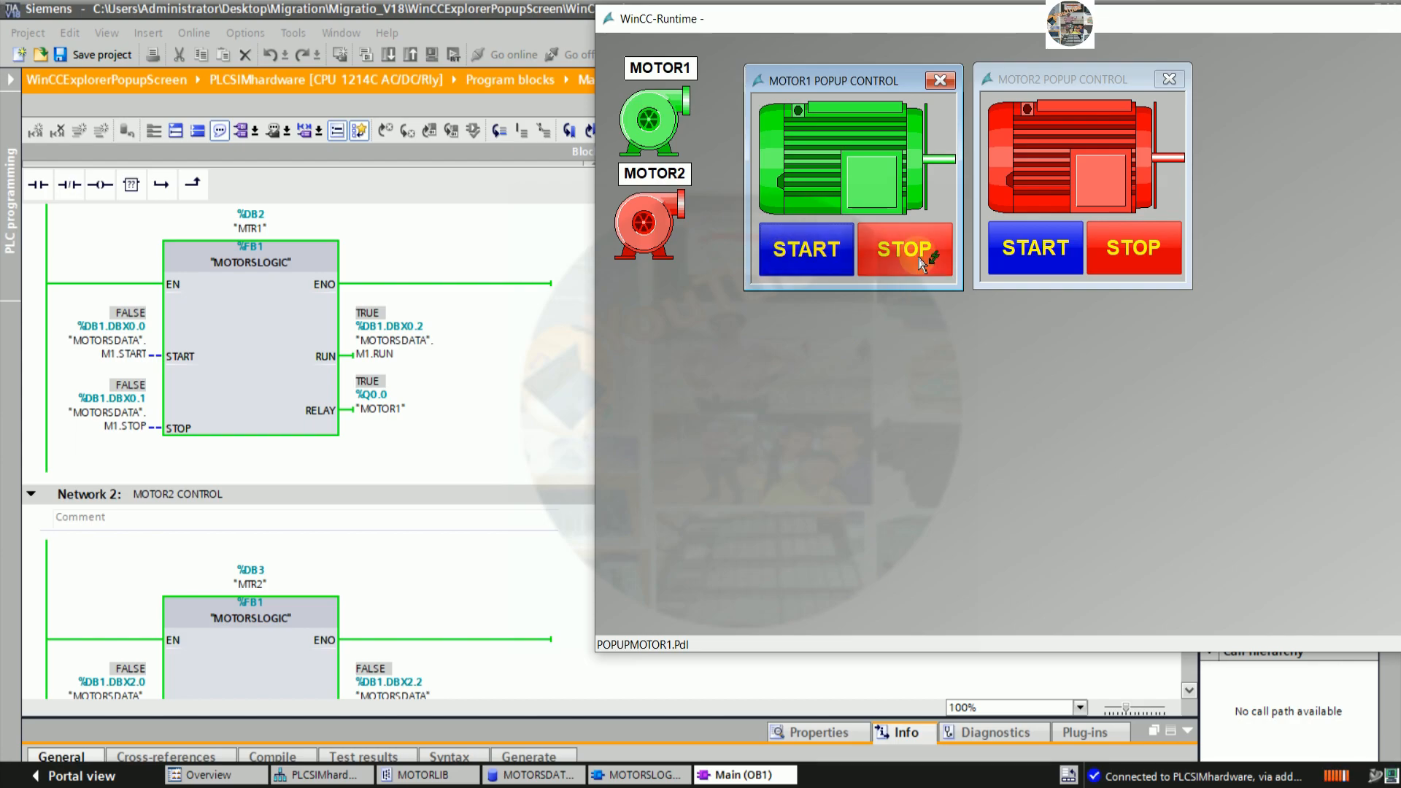
- Show Network 2, MOTOR2 CONTROL, in OB1 and bring the WinCC runtime window back in front
left_click(562, 406)
scroll(584, 407, "down", 3)
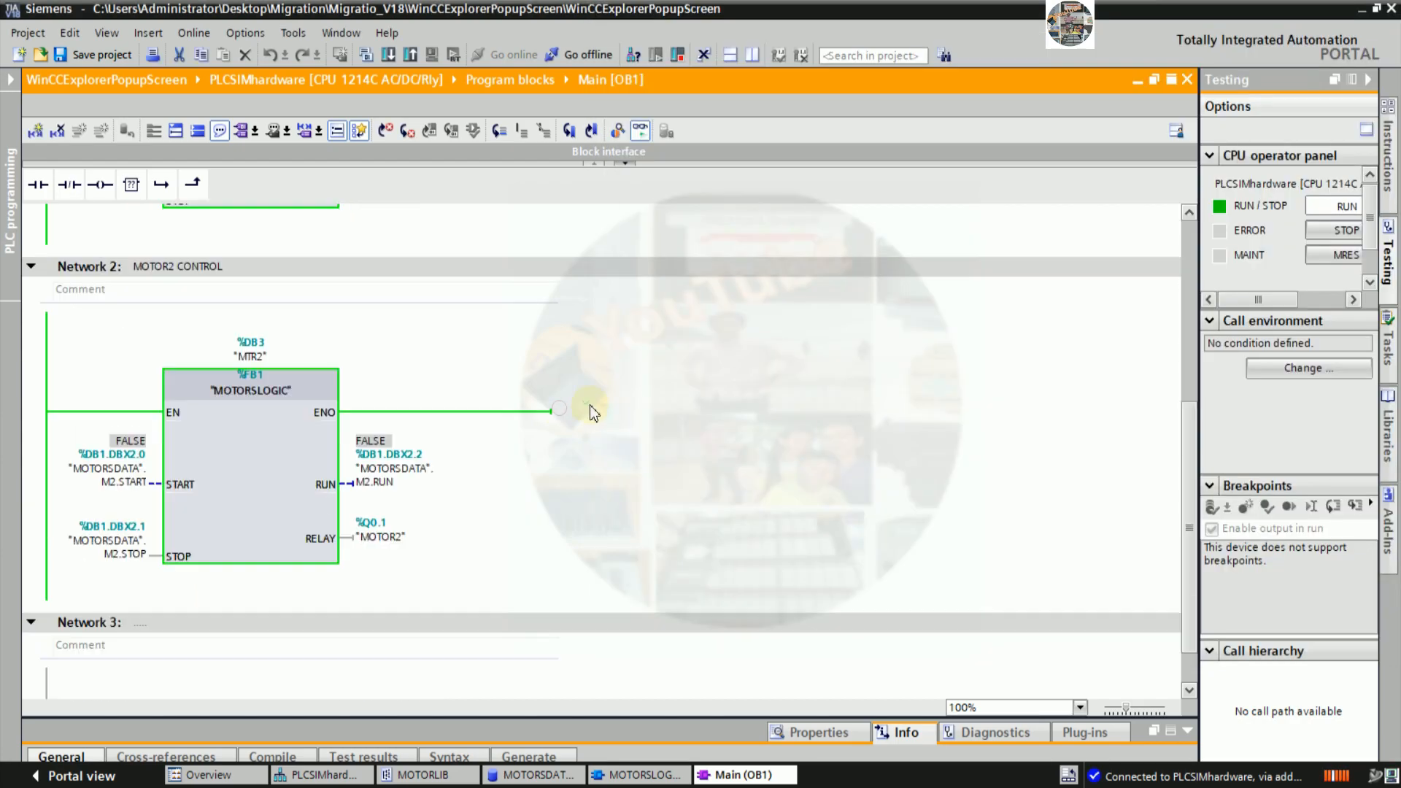
left_click(723, 787)
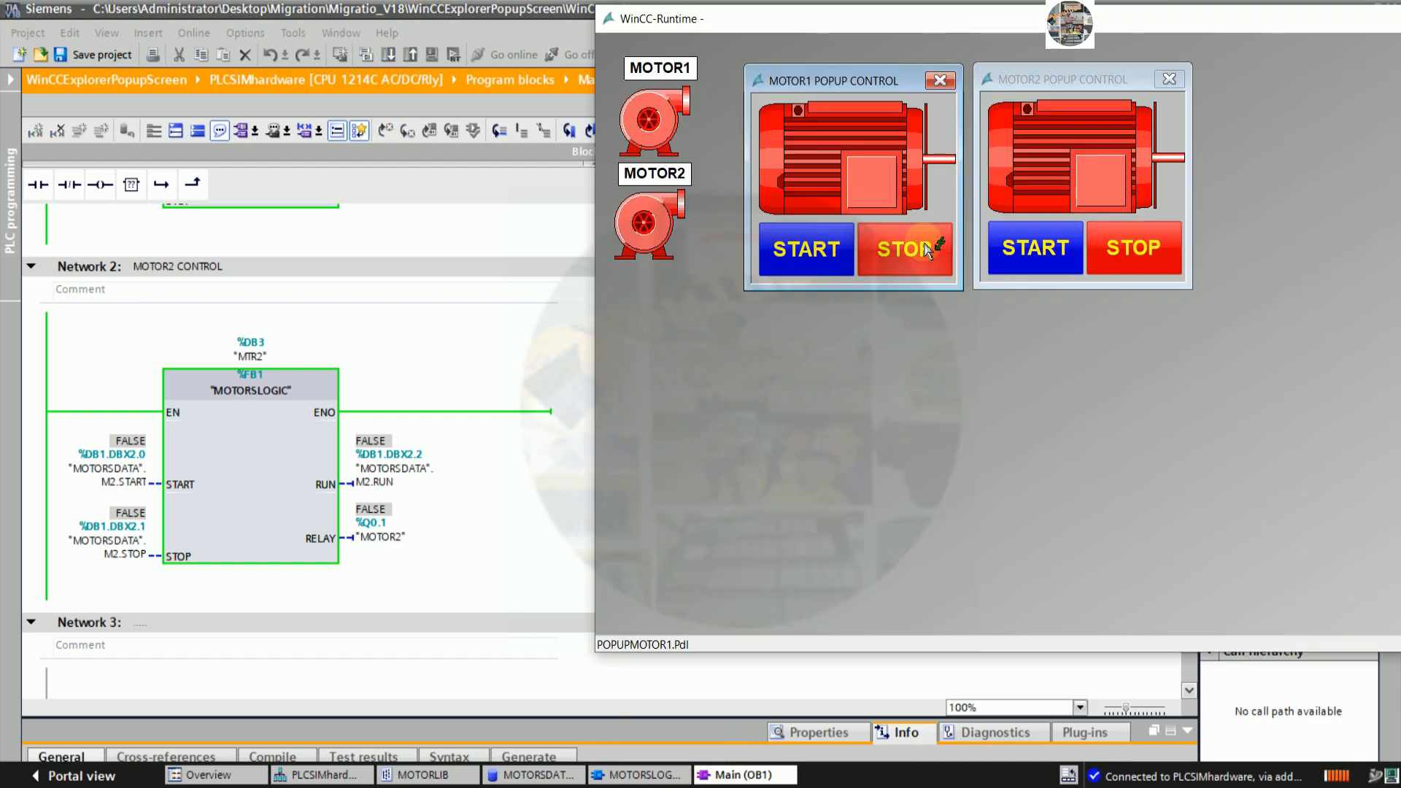
- Test START and STOP twice in the MOTOR2 popup while monitoring the MTR2 block's inputs and outputs
left_click(1042, 257)
left_click(1127, 252)
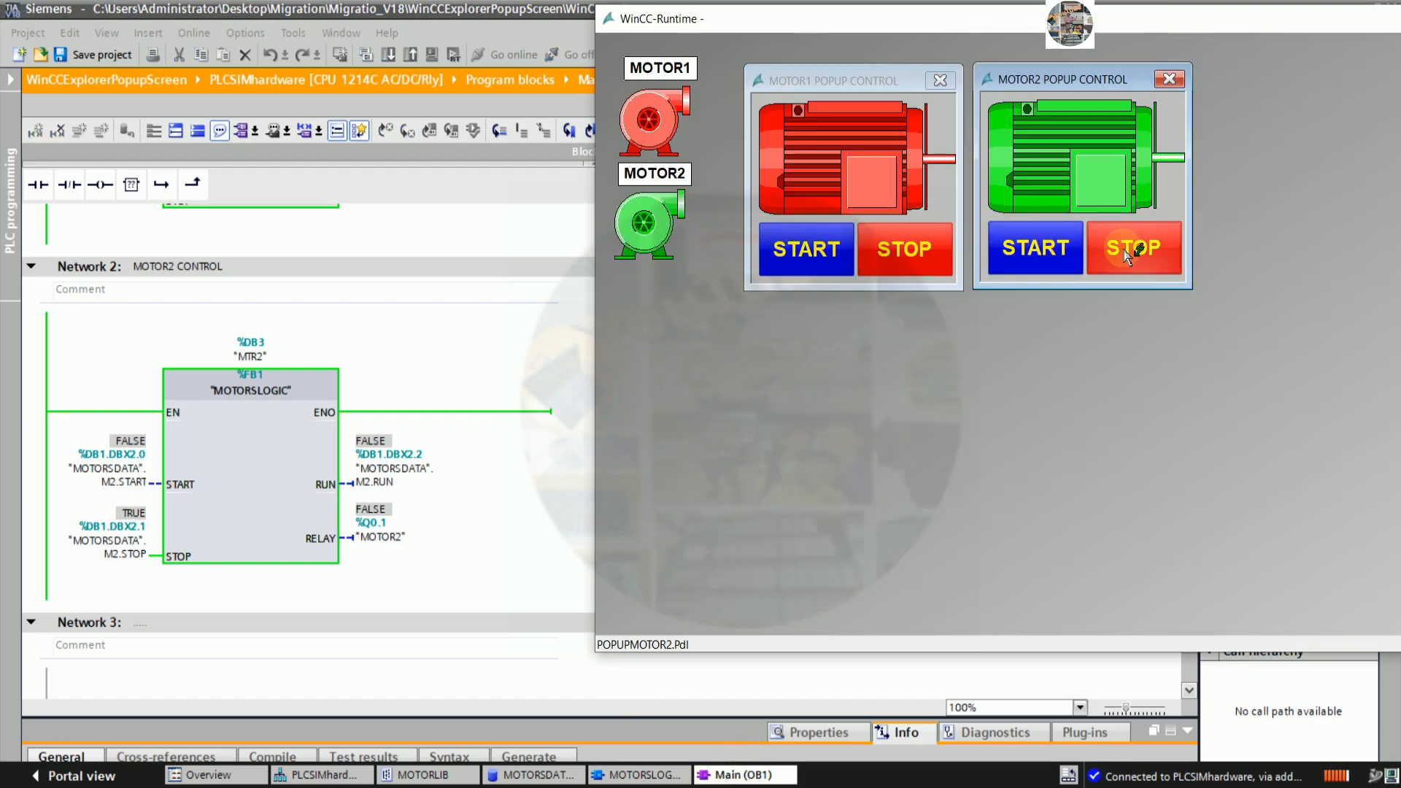
left_click(1029, 252)
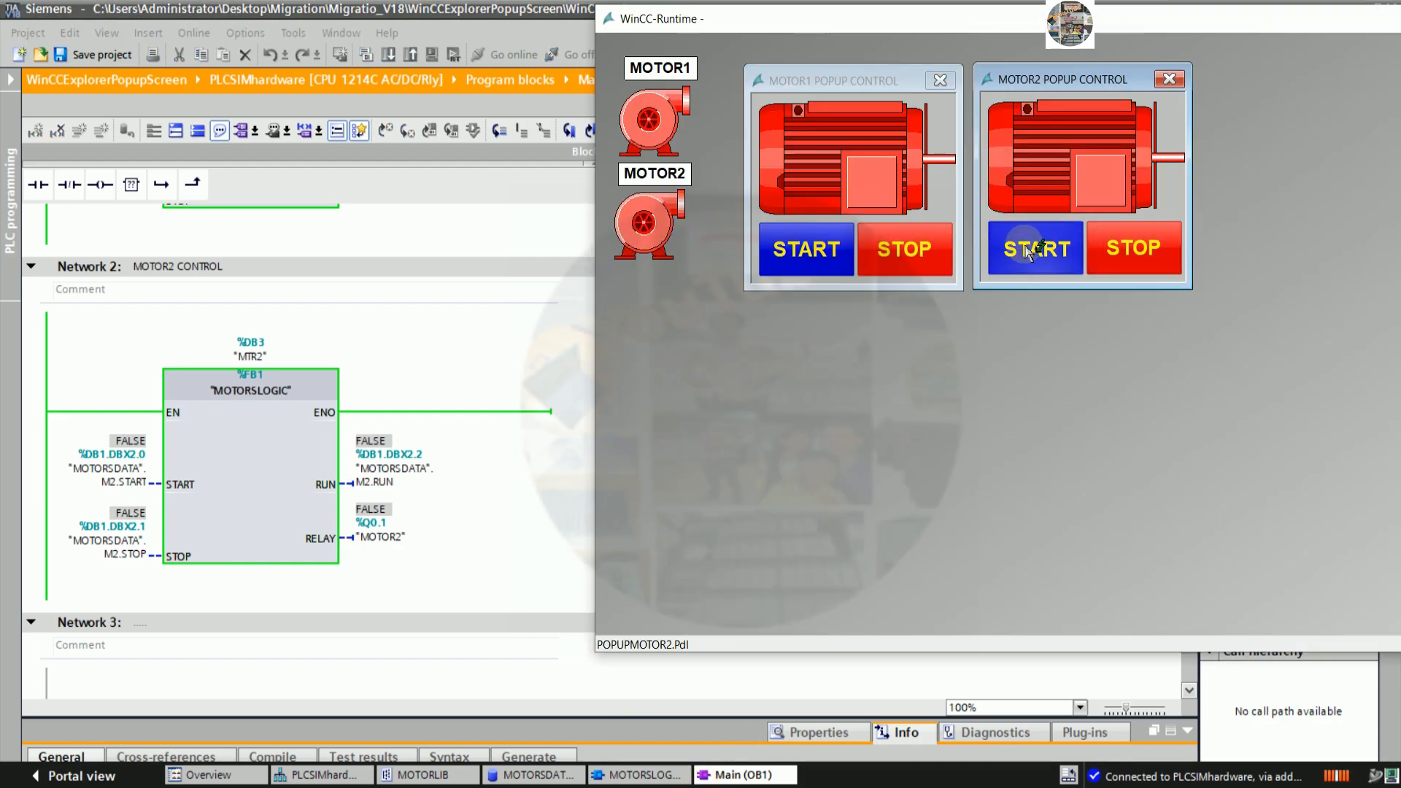
left_click(1124, 250)
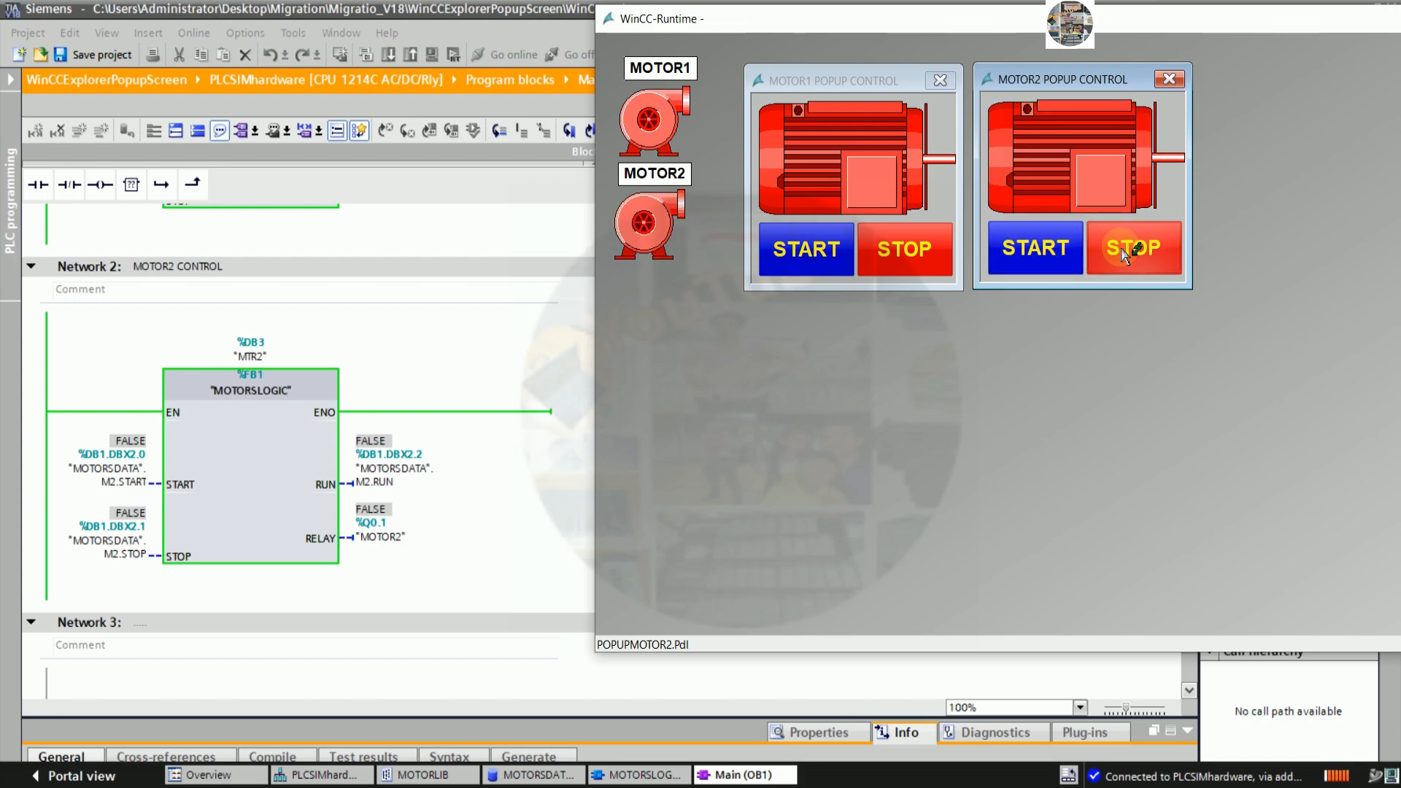
- Close both motor popups and reopen them from the MOTOR1 and MOTOR2 symbols on the operation screen
left_click(1169, 79)
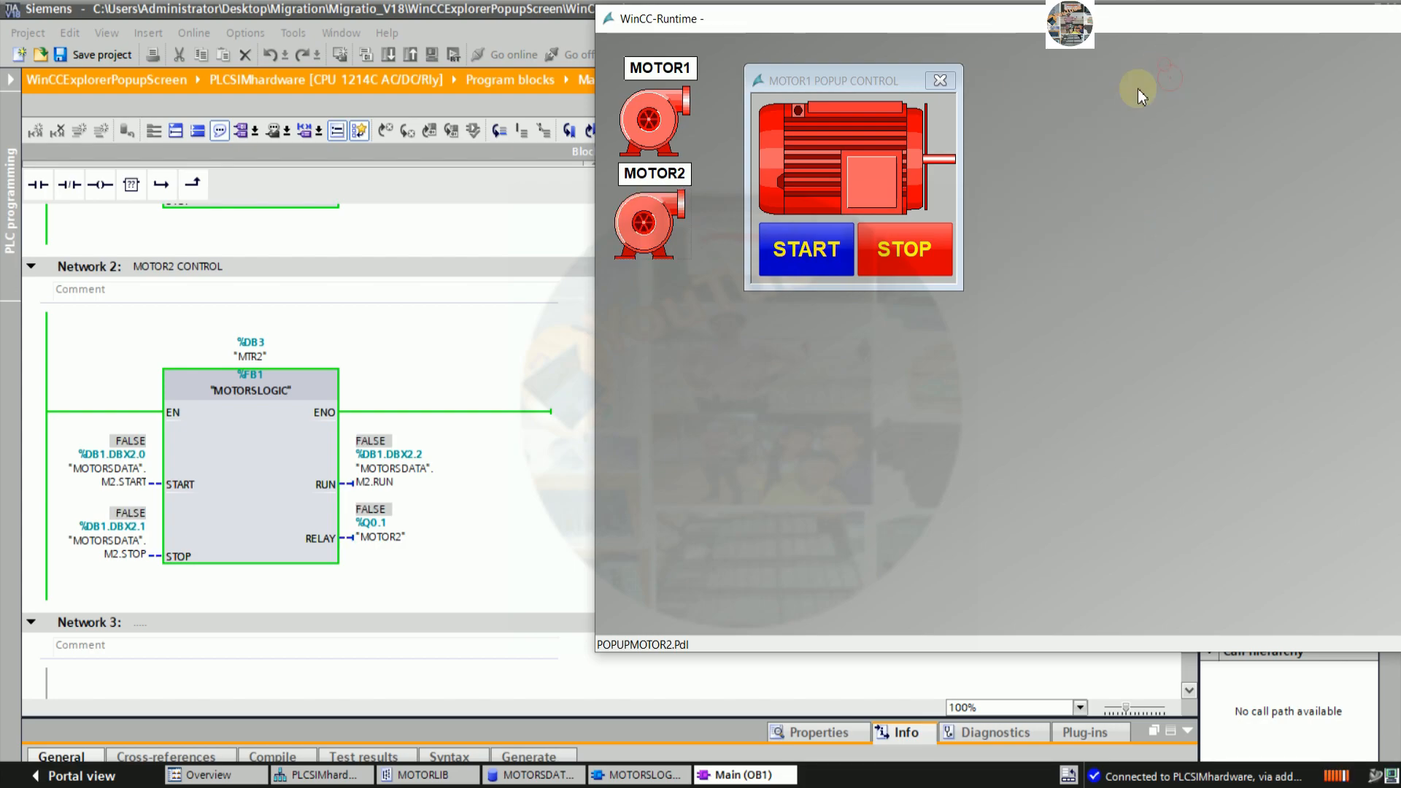
left_click(941, 80)
left_click(649, 117)
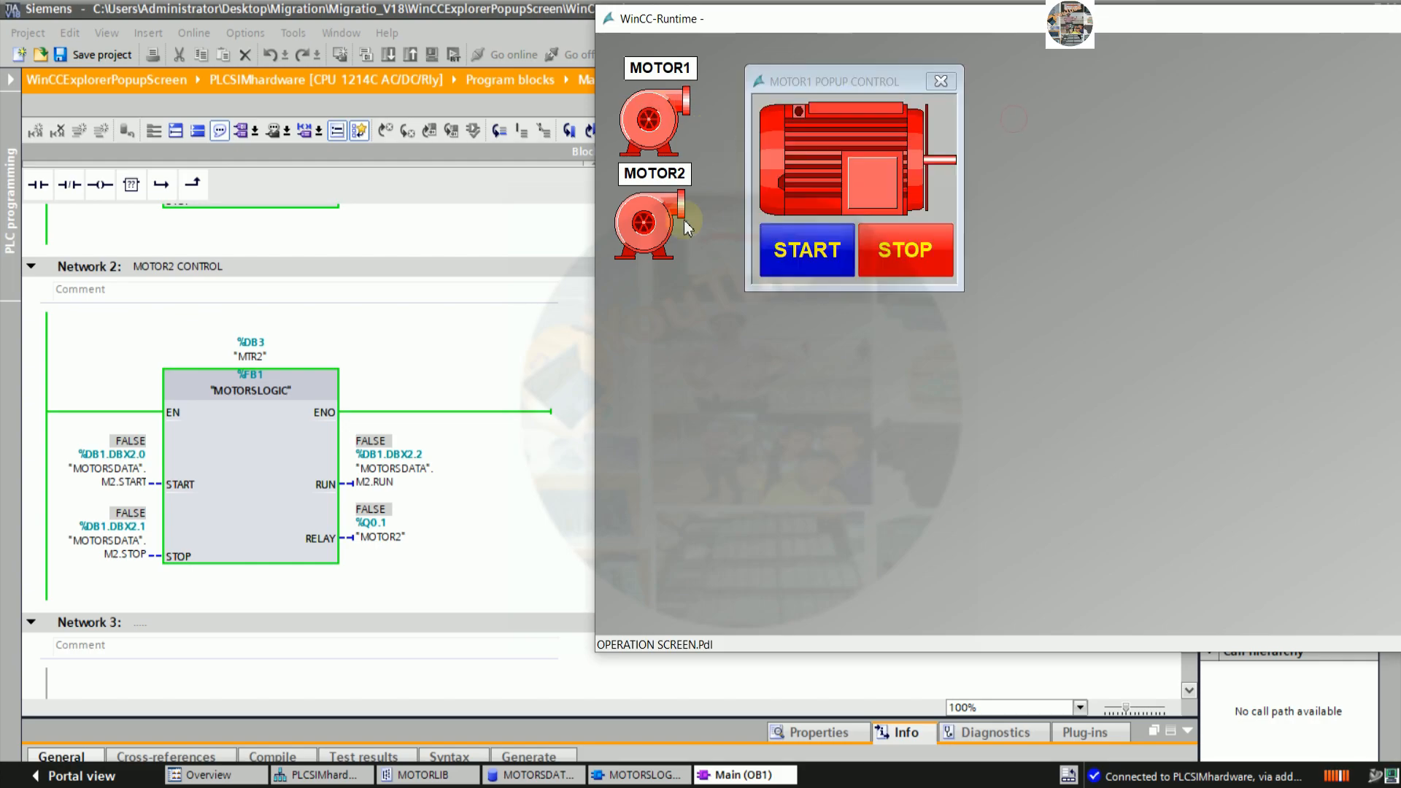
left_click(645, 224)
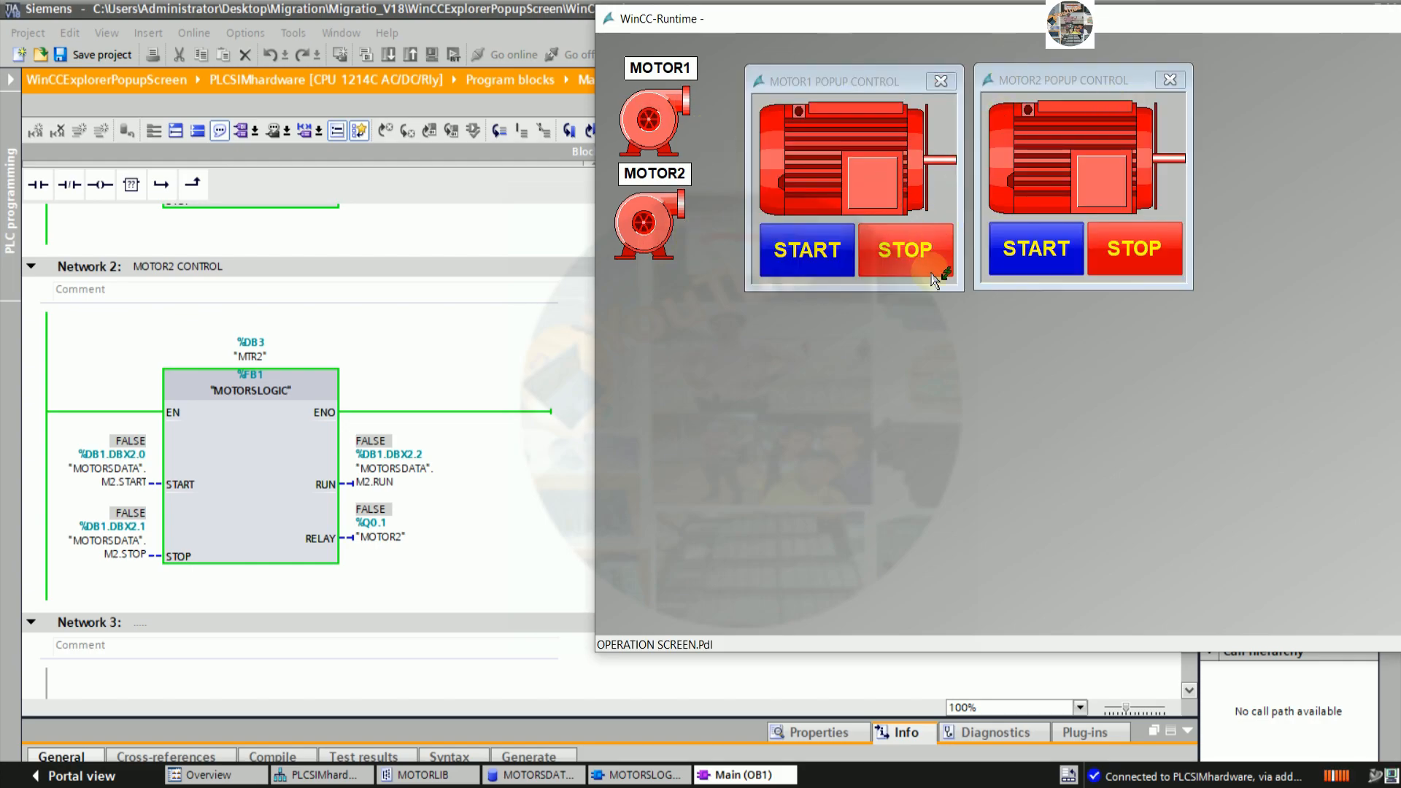
- Start MOTOR1 and MOTOR2 from their popups, and stop MOTOR2 followed by MOTOR1
left_click(825, 251)
left_click(1051, 257)
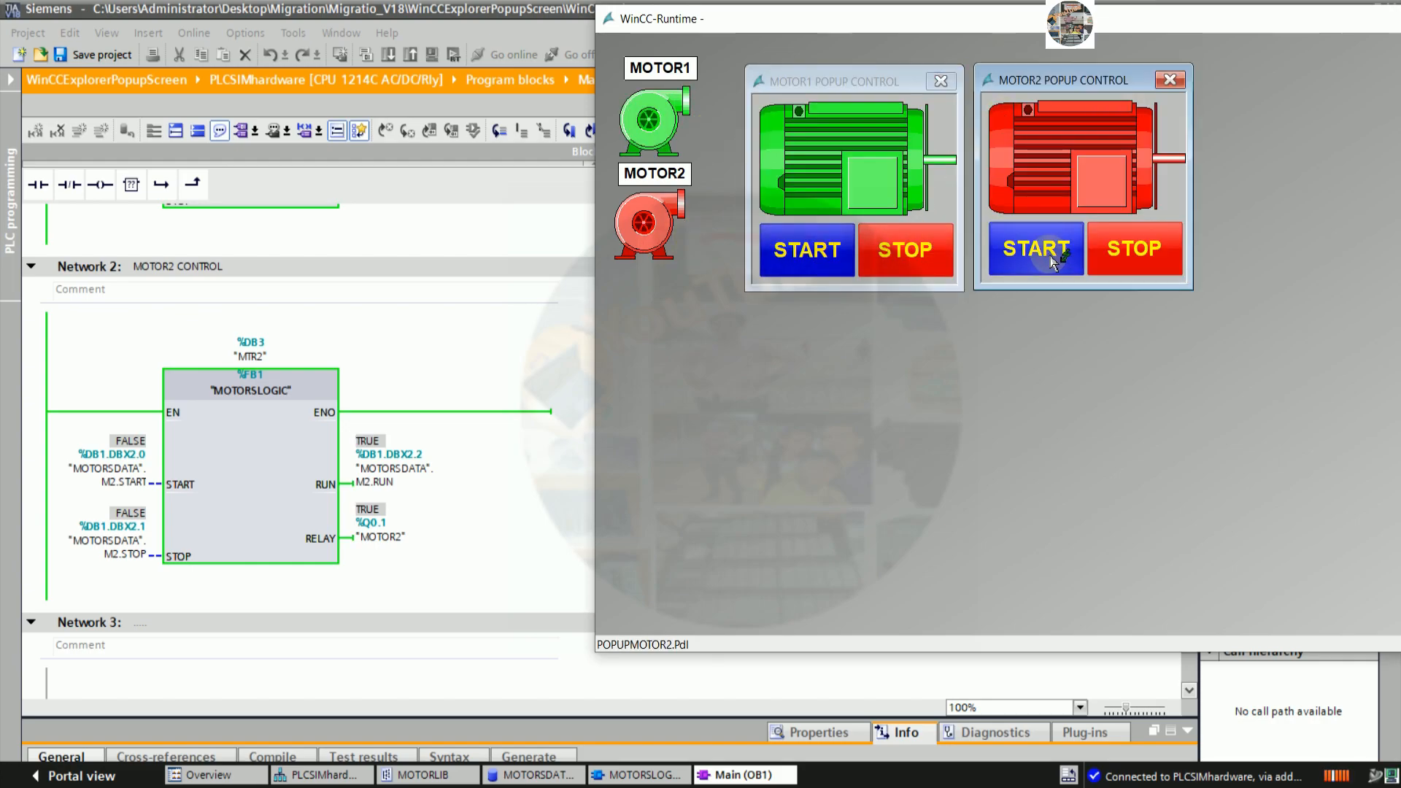
left_click(1104, 275)
left_click(908, 271)
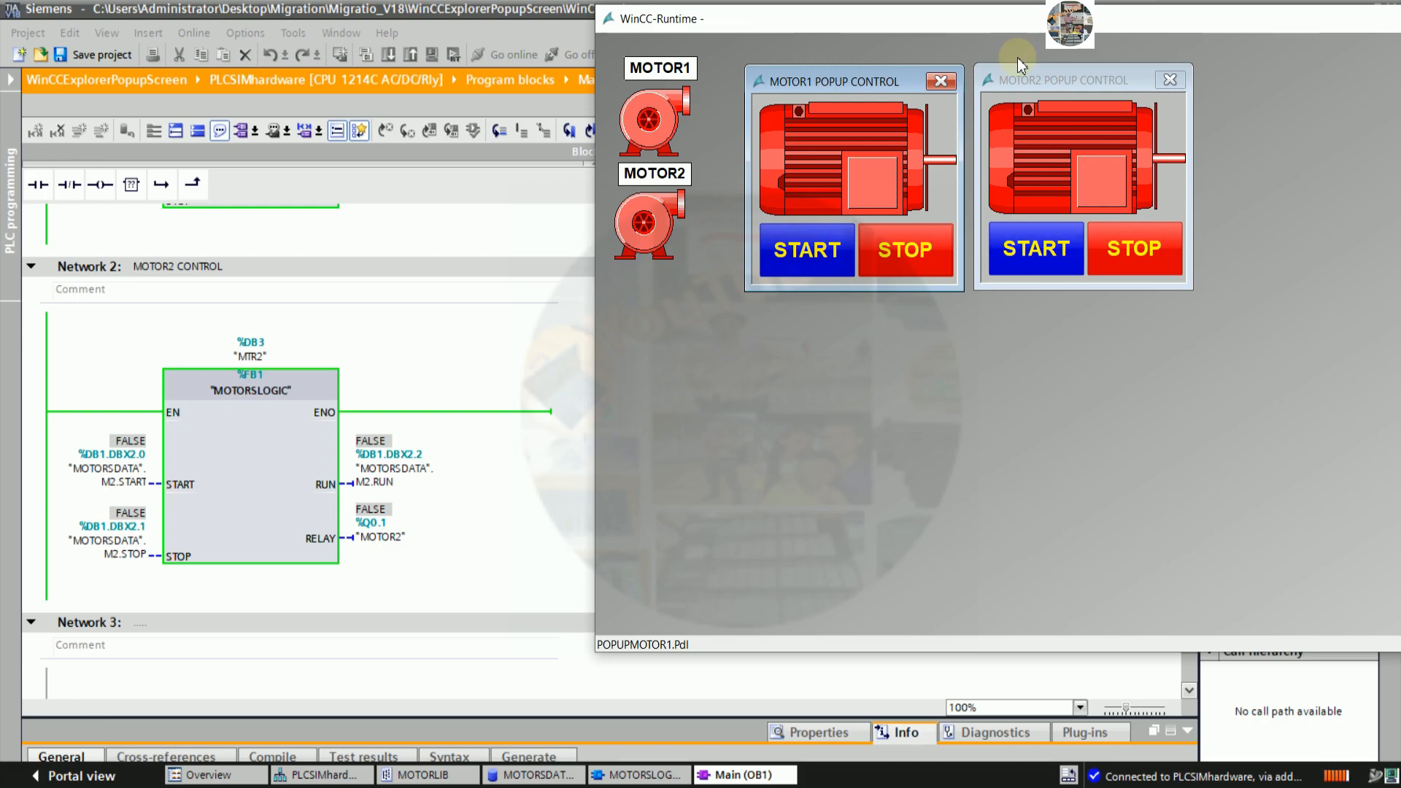
left_click_drag(1005, 27, 1004, 24)
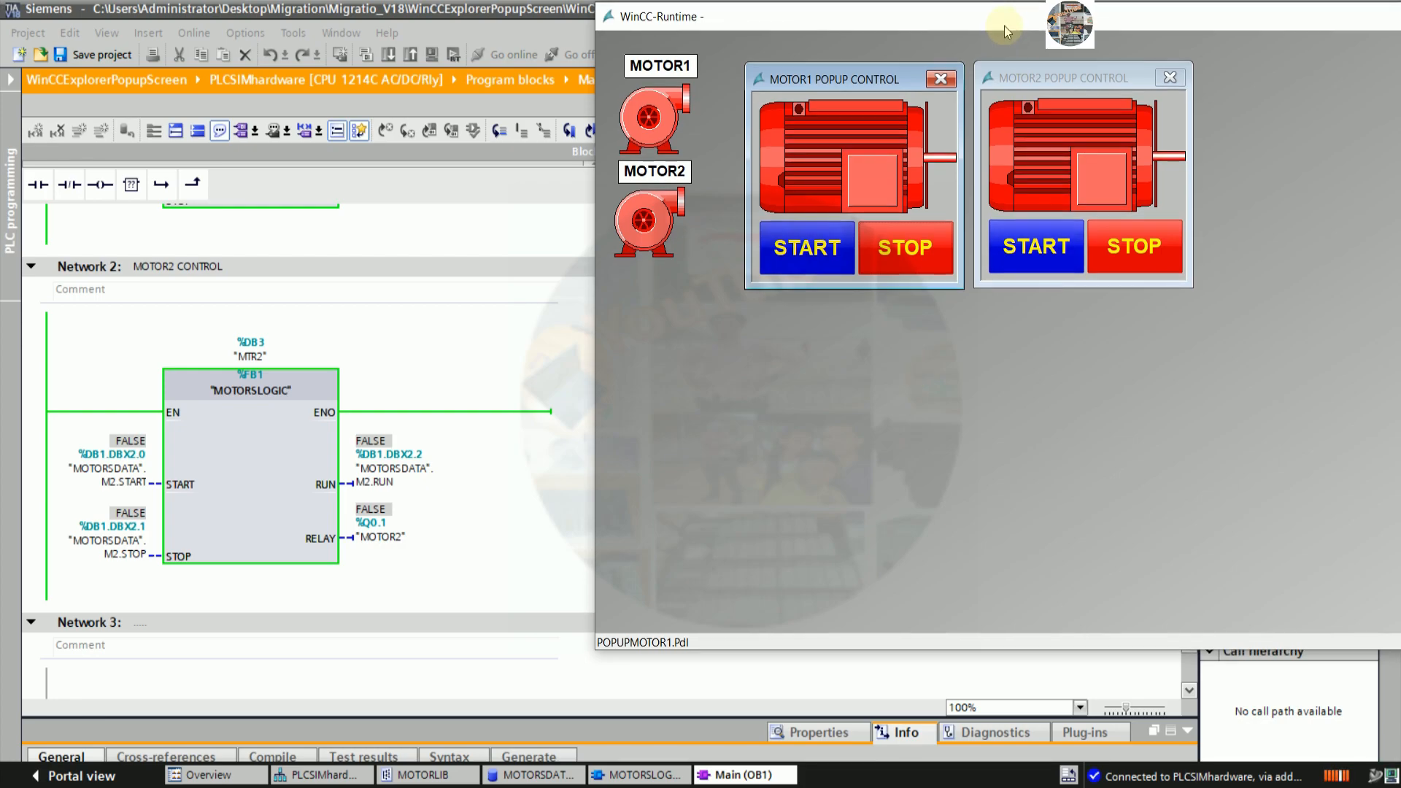